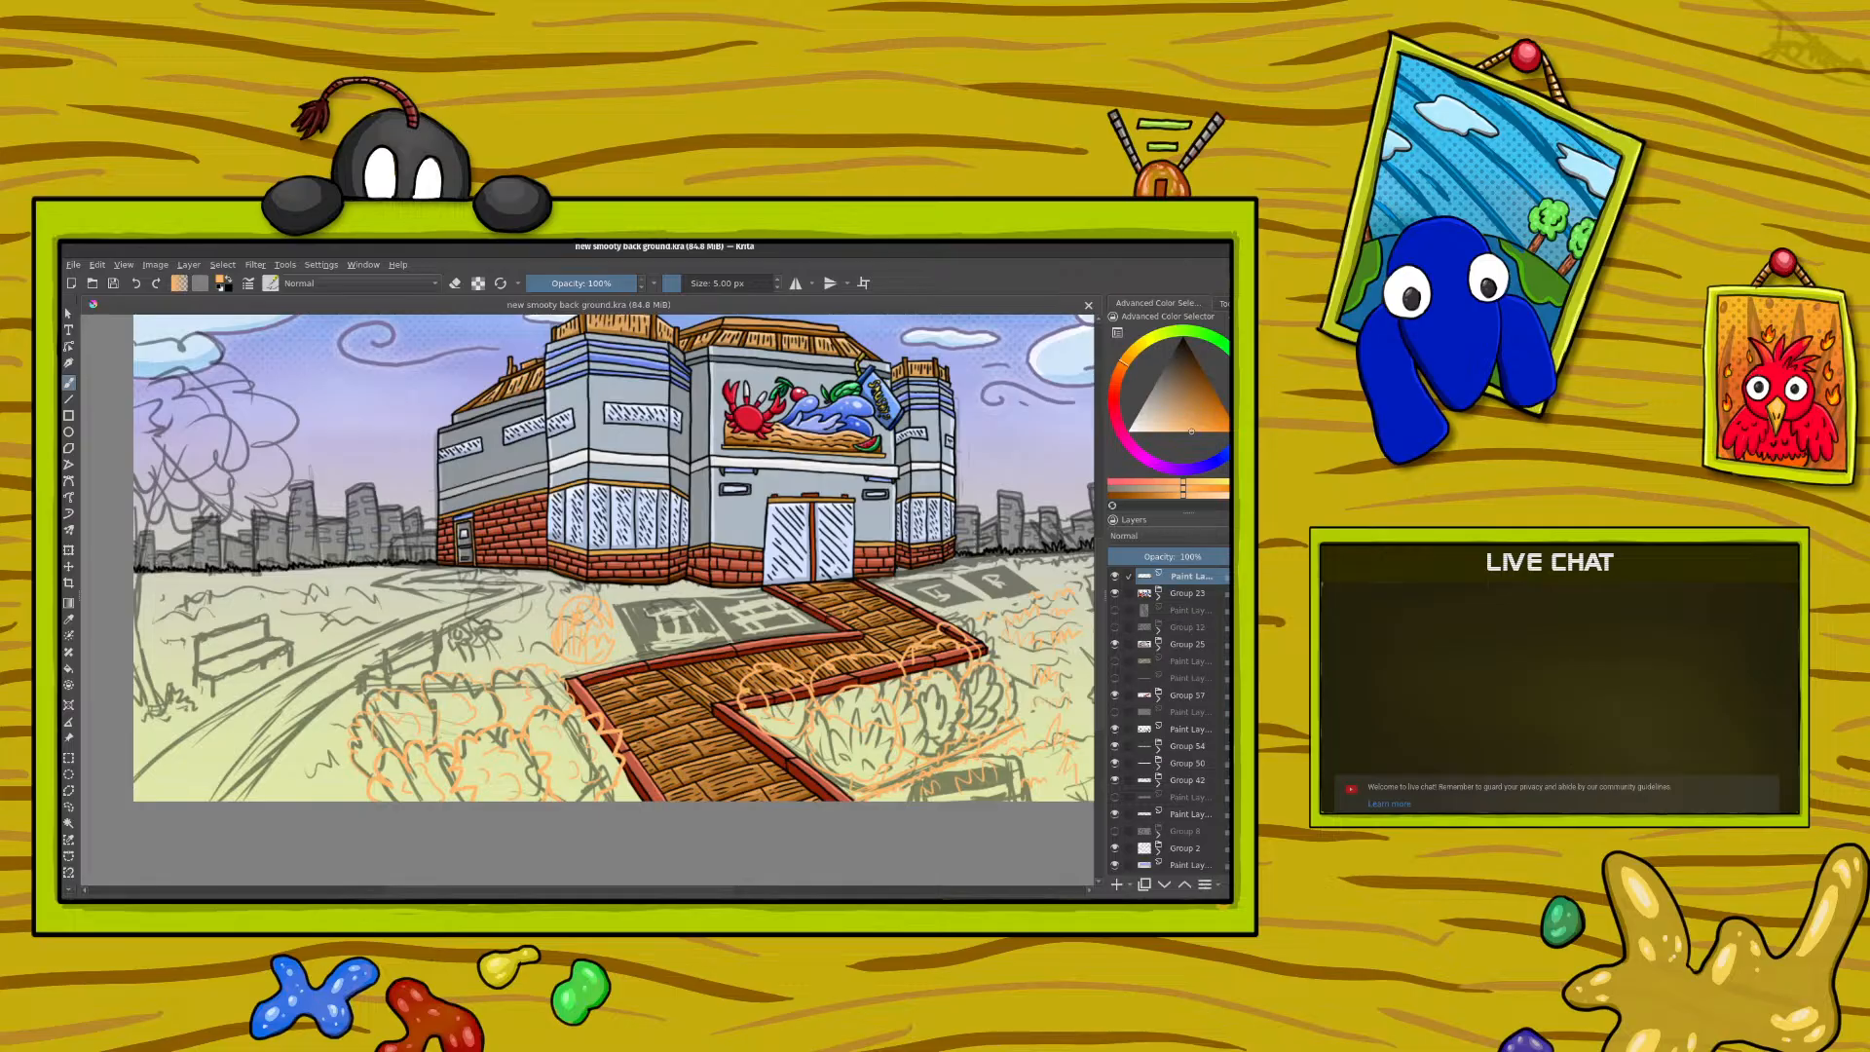
Step: Check what Group 23, Group 57 and Group 25 contain by toggling their visibility
{"action": "left_click", "coordinate": [1116, 593]}
{"action": "left_click", "coordinate": [1116, 593]}
{"action": "left_click", "coordinate": [1115, 694]}
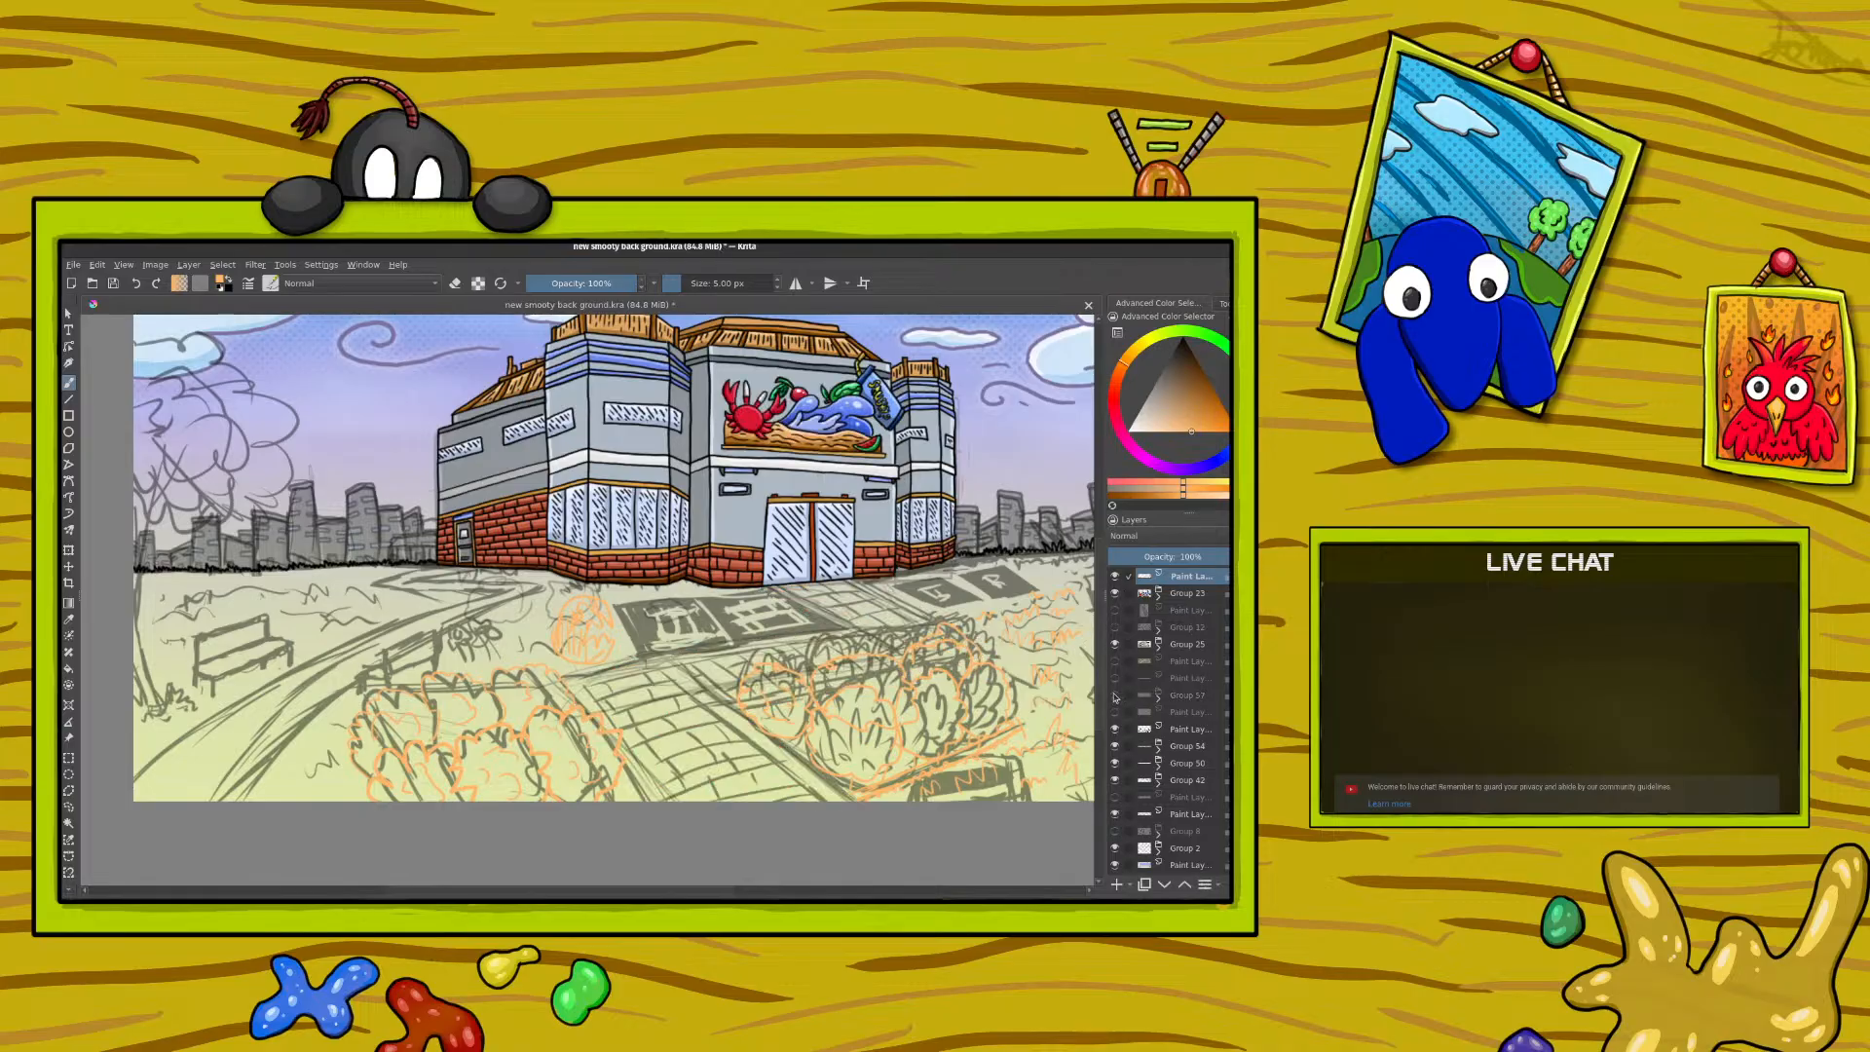
{"action": "left_click", "coordinate": [1115, 694]}
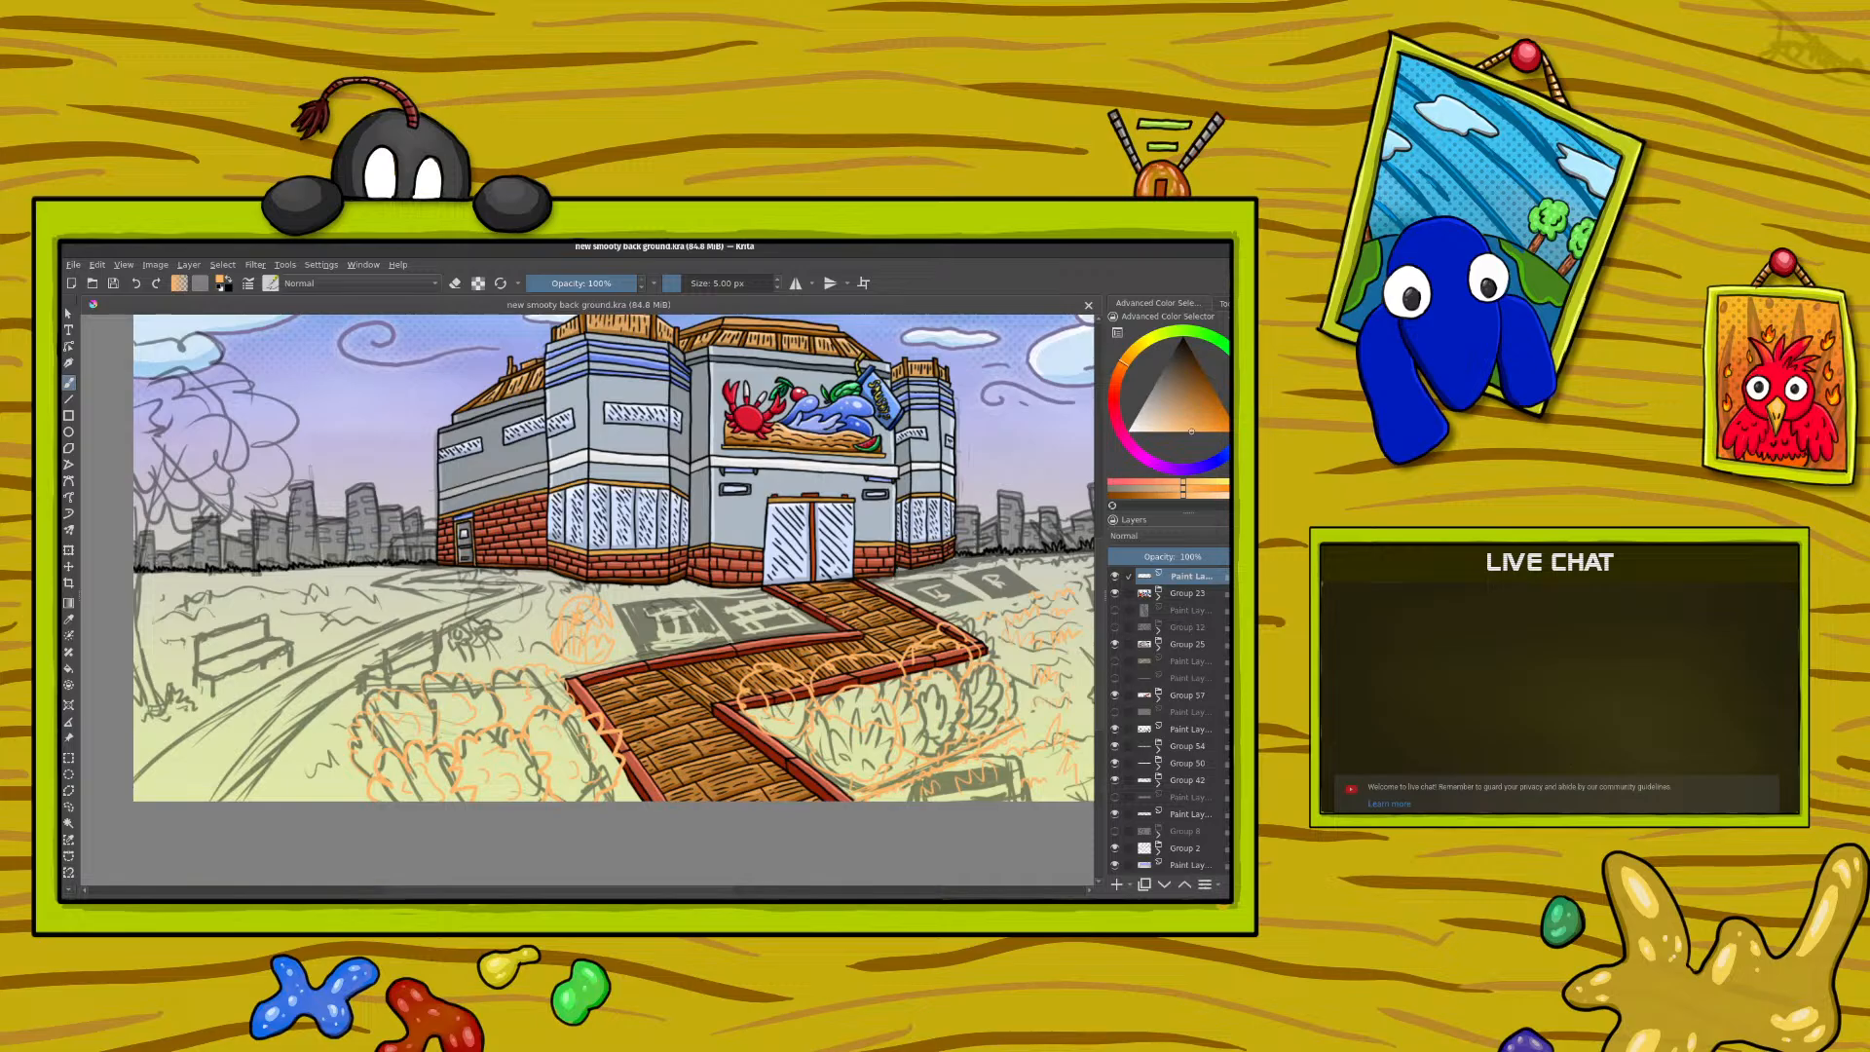
{"action": "left_click", "coordinate": [1115, 644]}
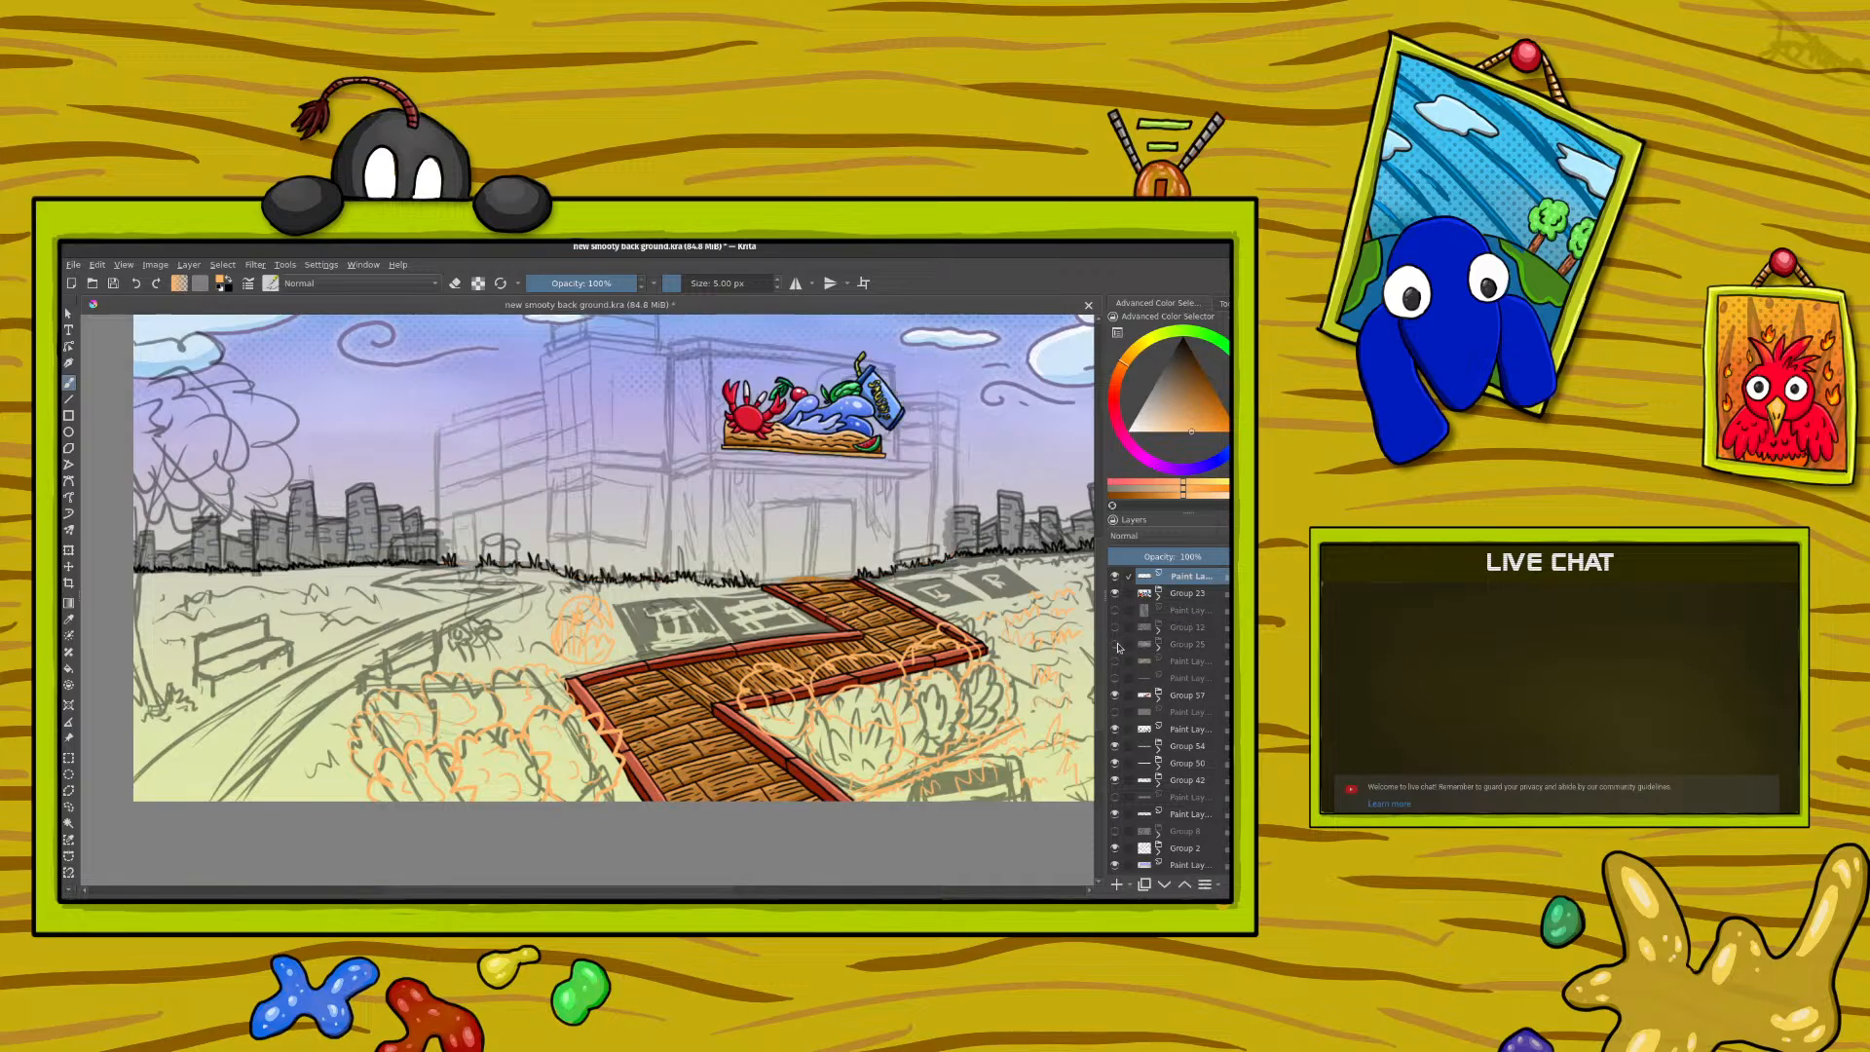
{"action": "left_click", "coordinate": [1115, 644]}
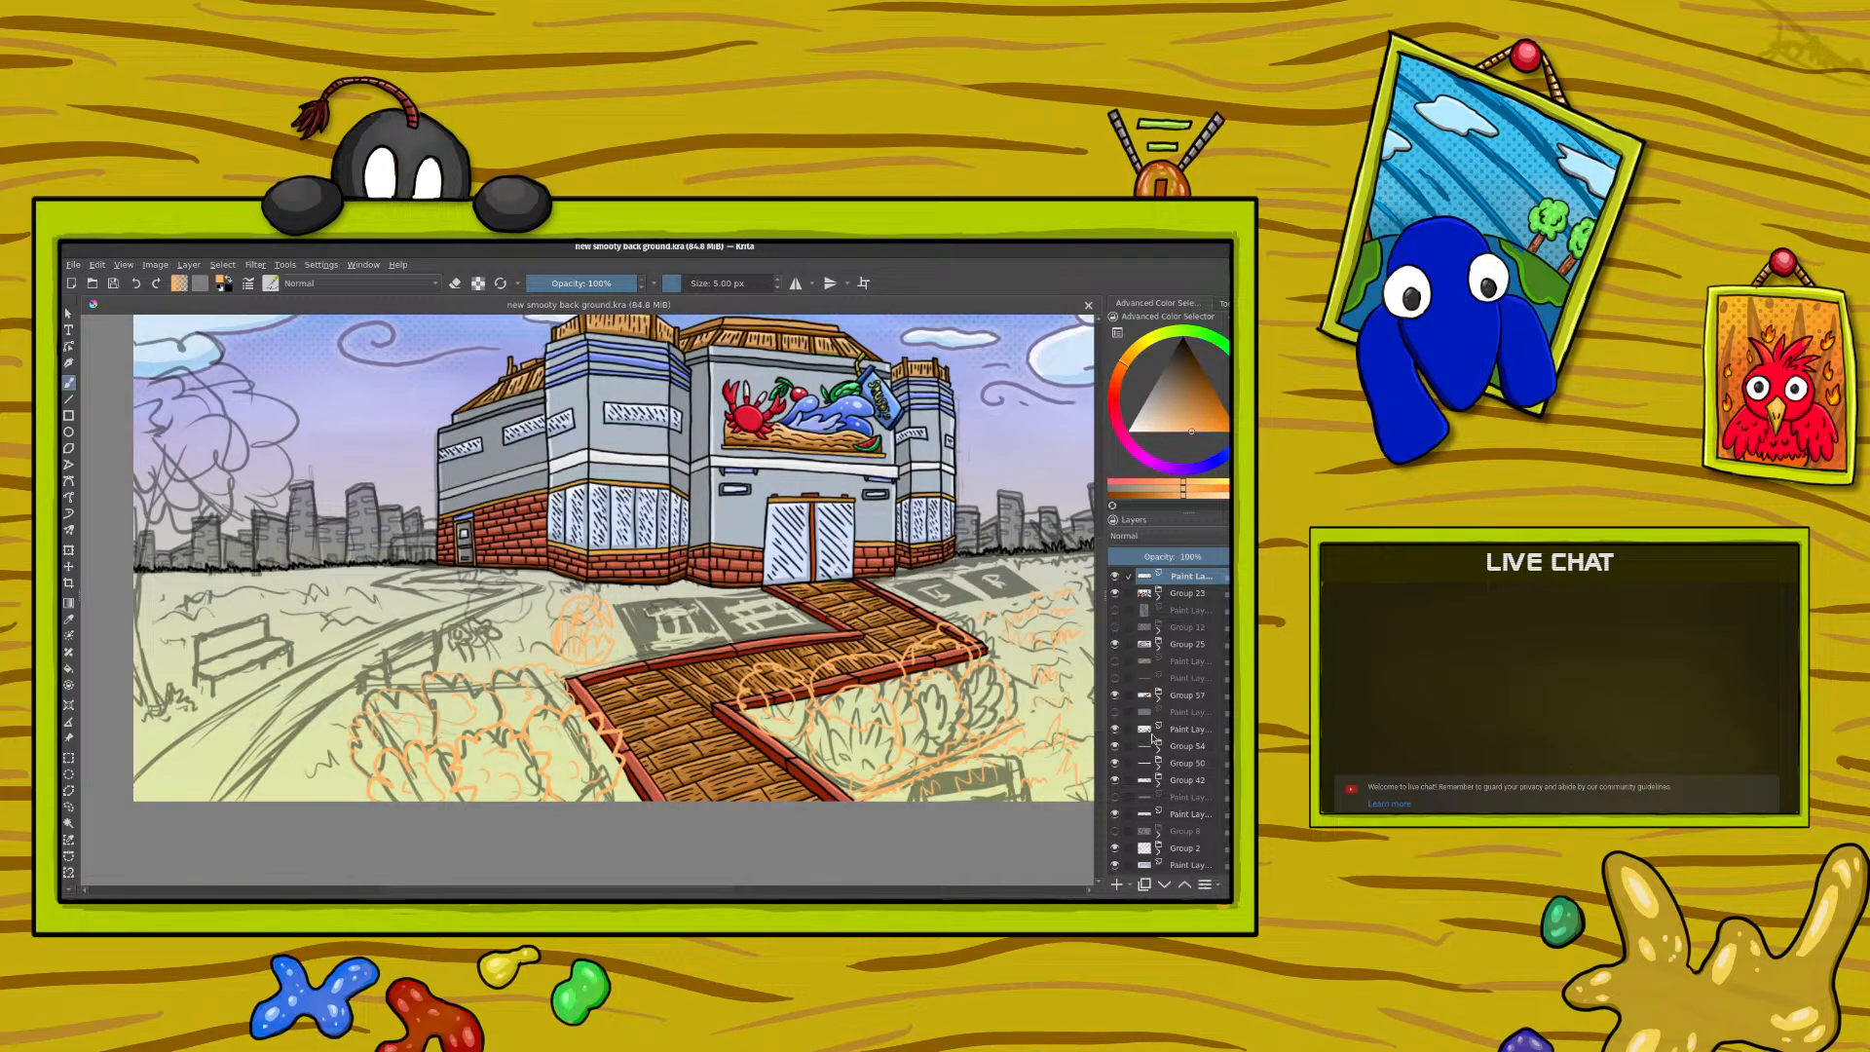
Step: Add a new paint layer directly above Group 57, which holds the brick walkway
{"action": "left_click", "coordinate": [1141, 694]}
{"action": "left_click", "coordinate": [1115, 695]}
{"action": "left_click", "coordinate": [1115, 694]}
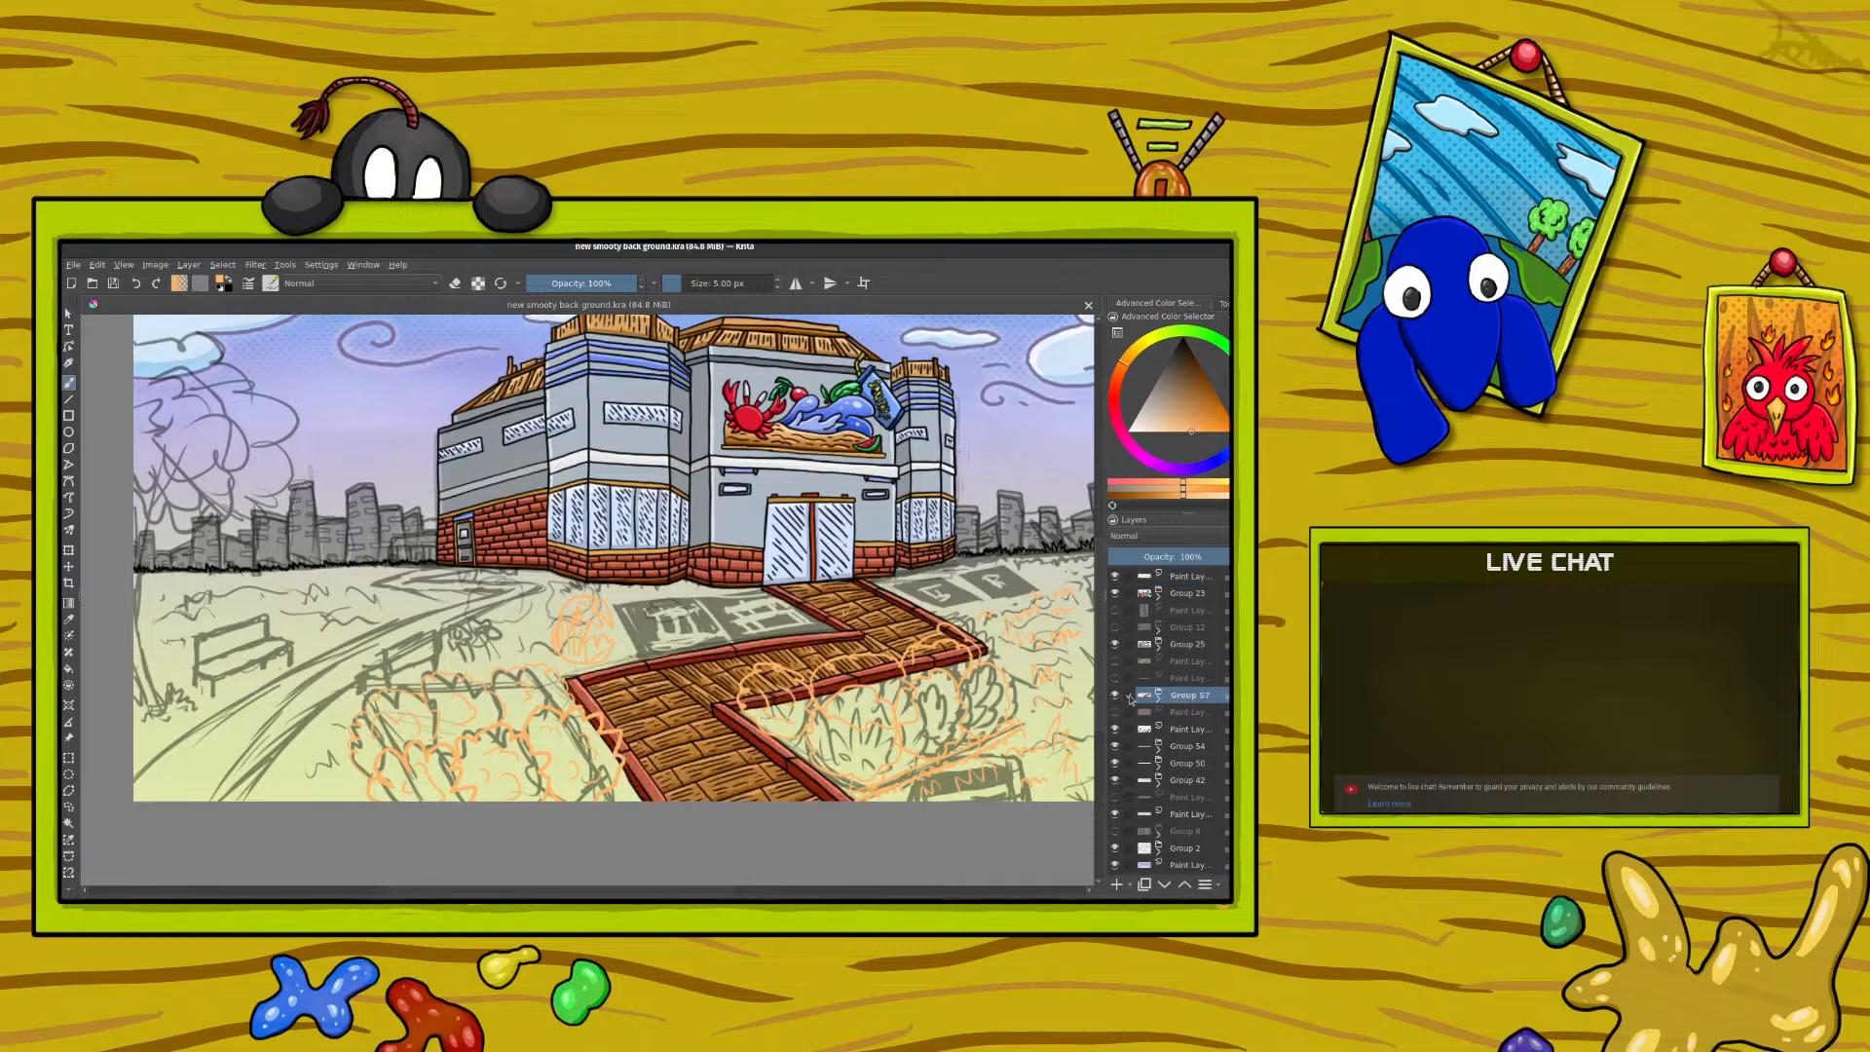
{"action": "left_click", "coordinate": [1117, 884]}
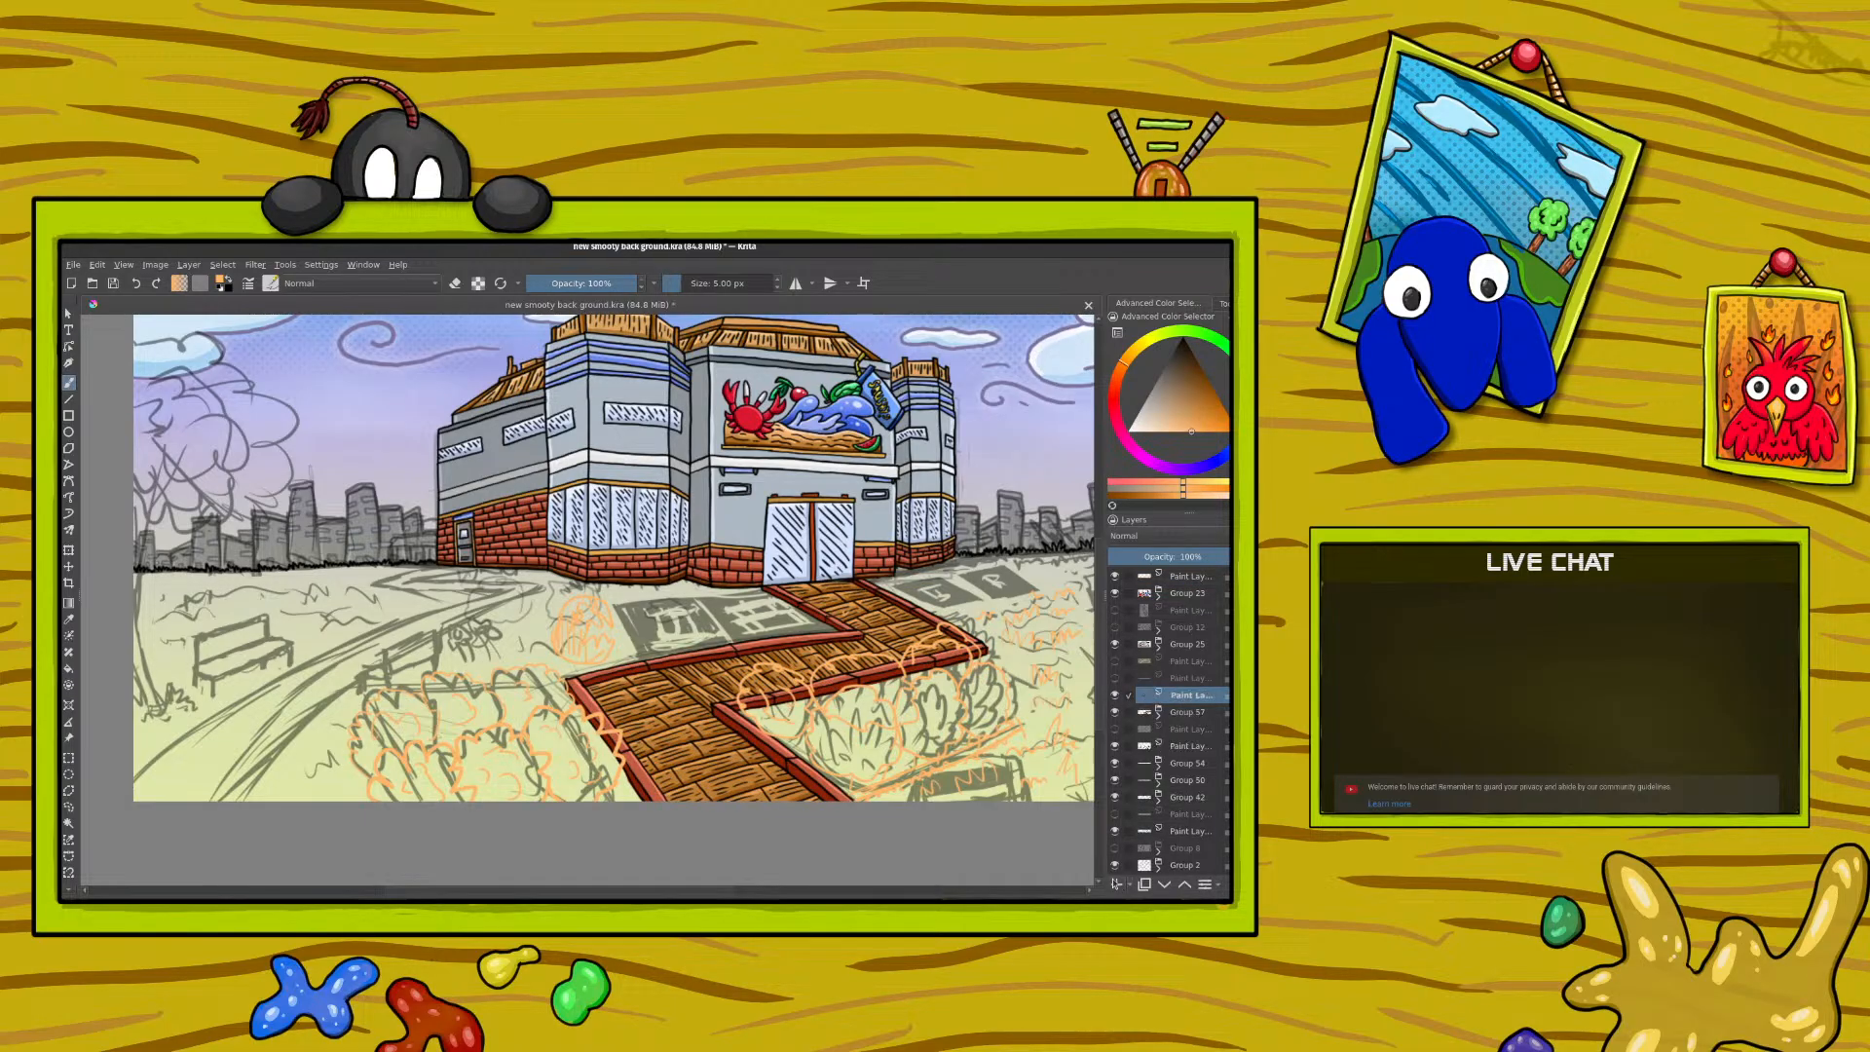
Step: Set the brush colour to black for inking the garden path beside the building
{"action": "left_click_drag", "start_coordinate": [662, 893], "coordinate": [600, 893]}
{"action": "key", "text": "plus"}
{"action": "key", "text": "plus"}
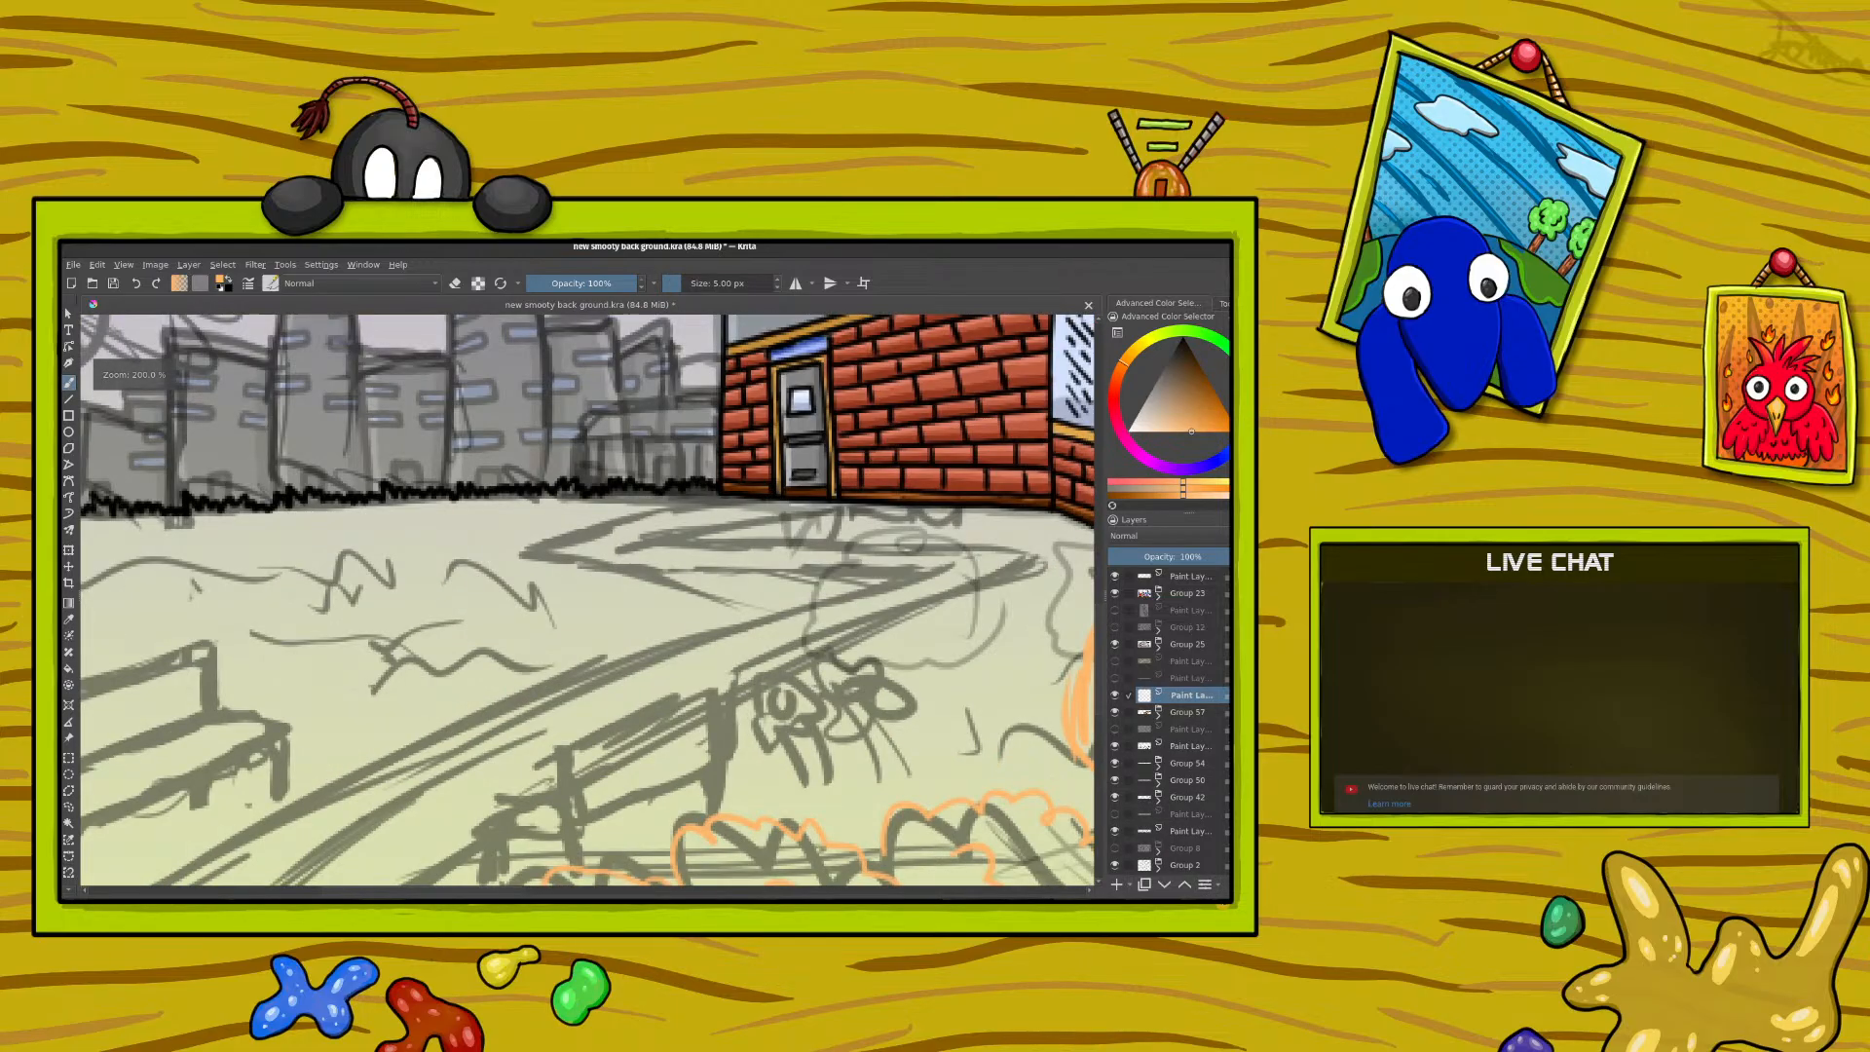
{"action": "key", "text": "minus"}
{"action": "key", "text": "minus"}
{"action": "key", "text": "plus"}
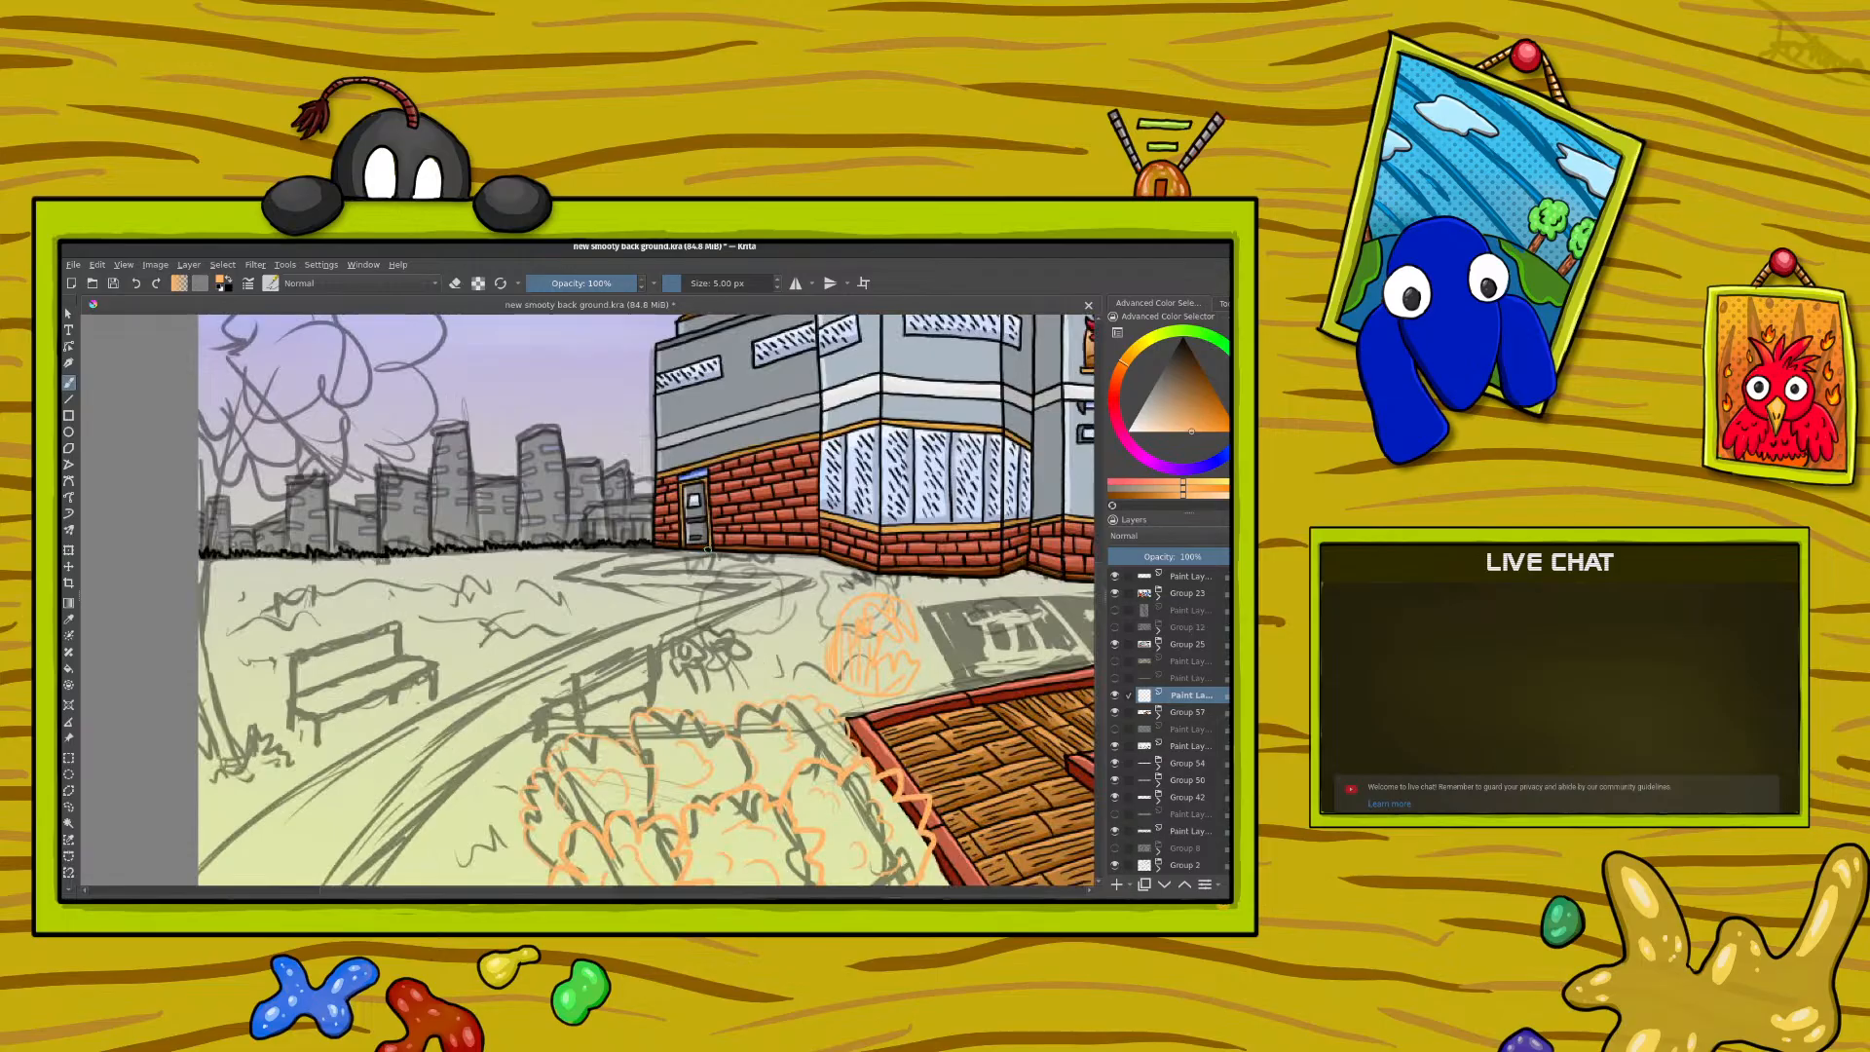
{"action": "right_click", "coordinate": [763, 477]}
{"action": "left_click", "coordinate": [679, 378]}
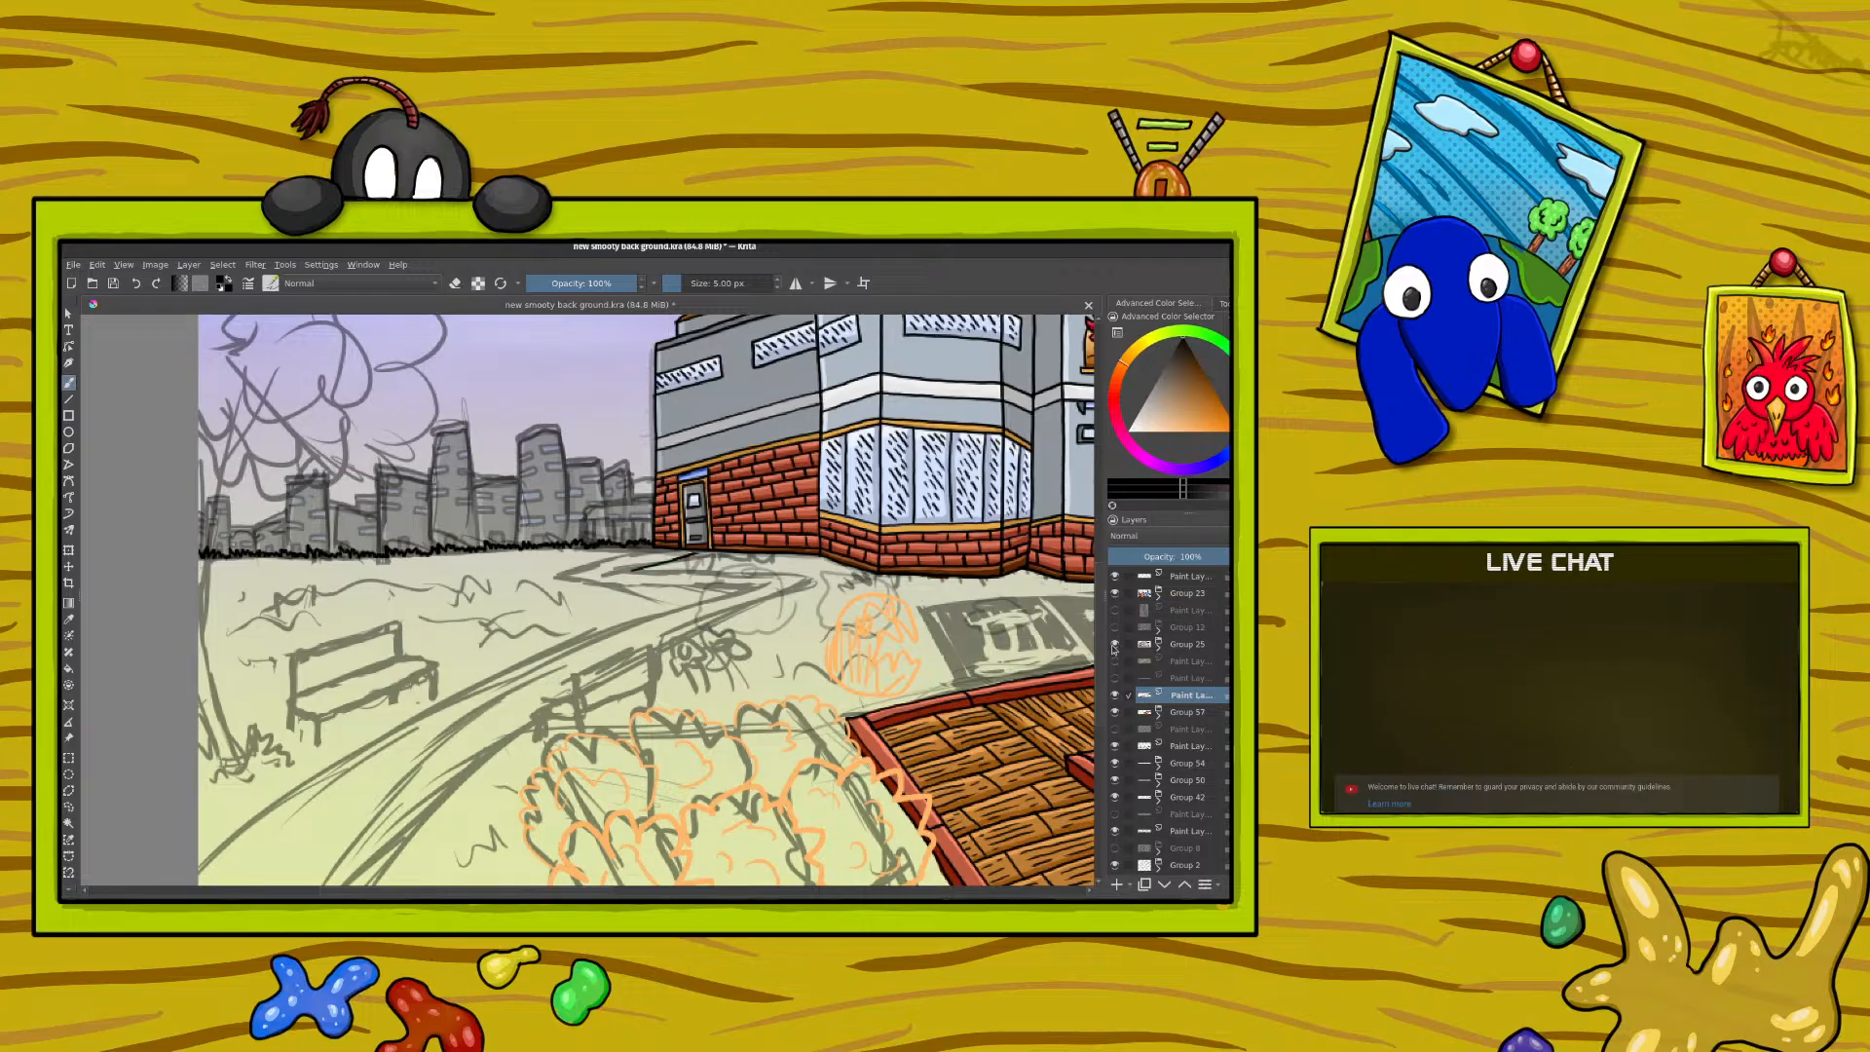
Step: Examine Group 25 and its nested layers by toggling their visibility to see which parts of the building they hold
{"action": "left_click", "coordinate": [1115, 645]}
{"action": "left_click", "coordinate": [1116, 645]}
{"action": "left_click", "coordinate": [1126, 645]}
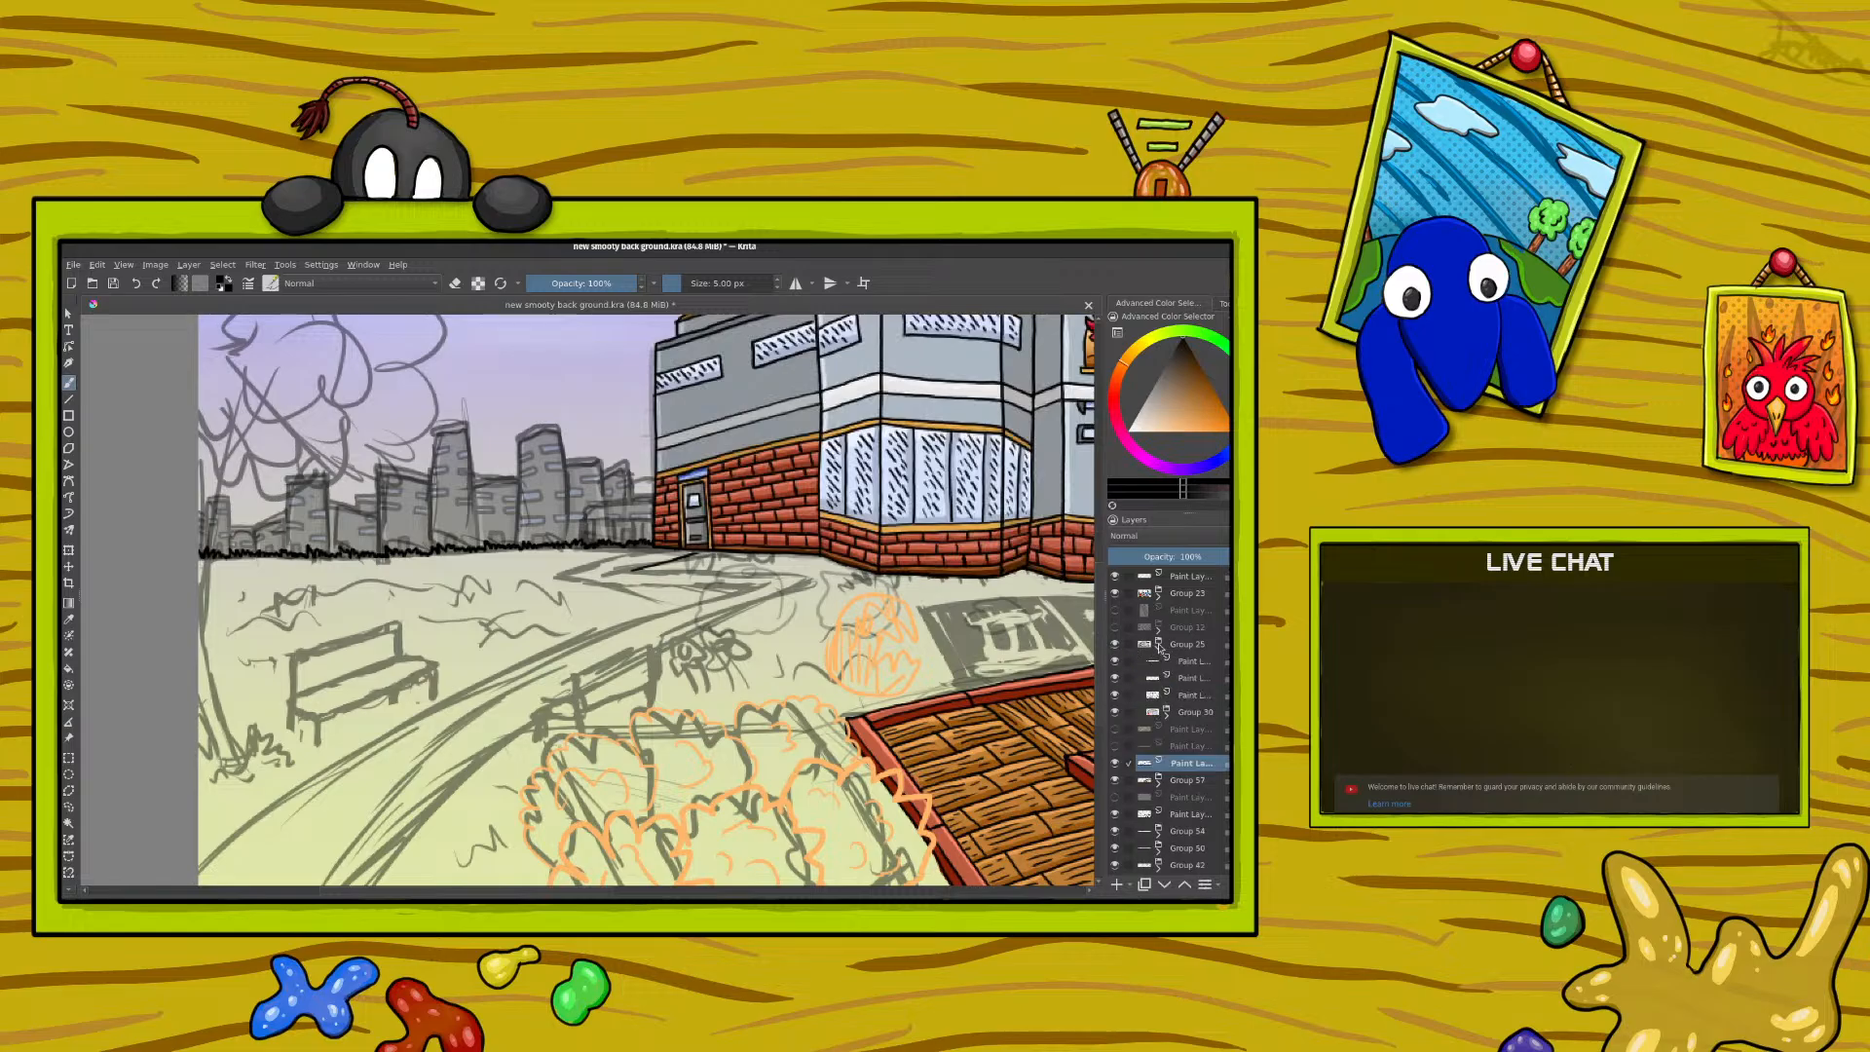
{"action": "left_click", "coordinate": [1116, 695]}
{"action": "left_click", "coordinate": [1116, 695]}
{"action": "left_click", "coordinate": [1116, 695]}
{"action": "left_click", "coordinate": [1116, 694]}
{"action": "left_click", "coordinate": [1116, 712]}
{"action": "left_click", "coordinate": [1115, 712]}
Step: Select the lowest paint layer inside Group 30 and switch the brush to eraser mode
{"action": "left_click", "coordinate": [1166, 712]}
{"action": "left_click", "coordinate": [1168, 797]}
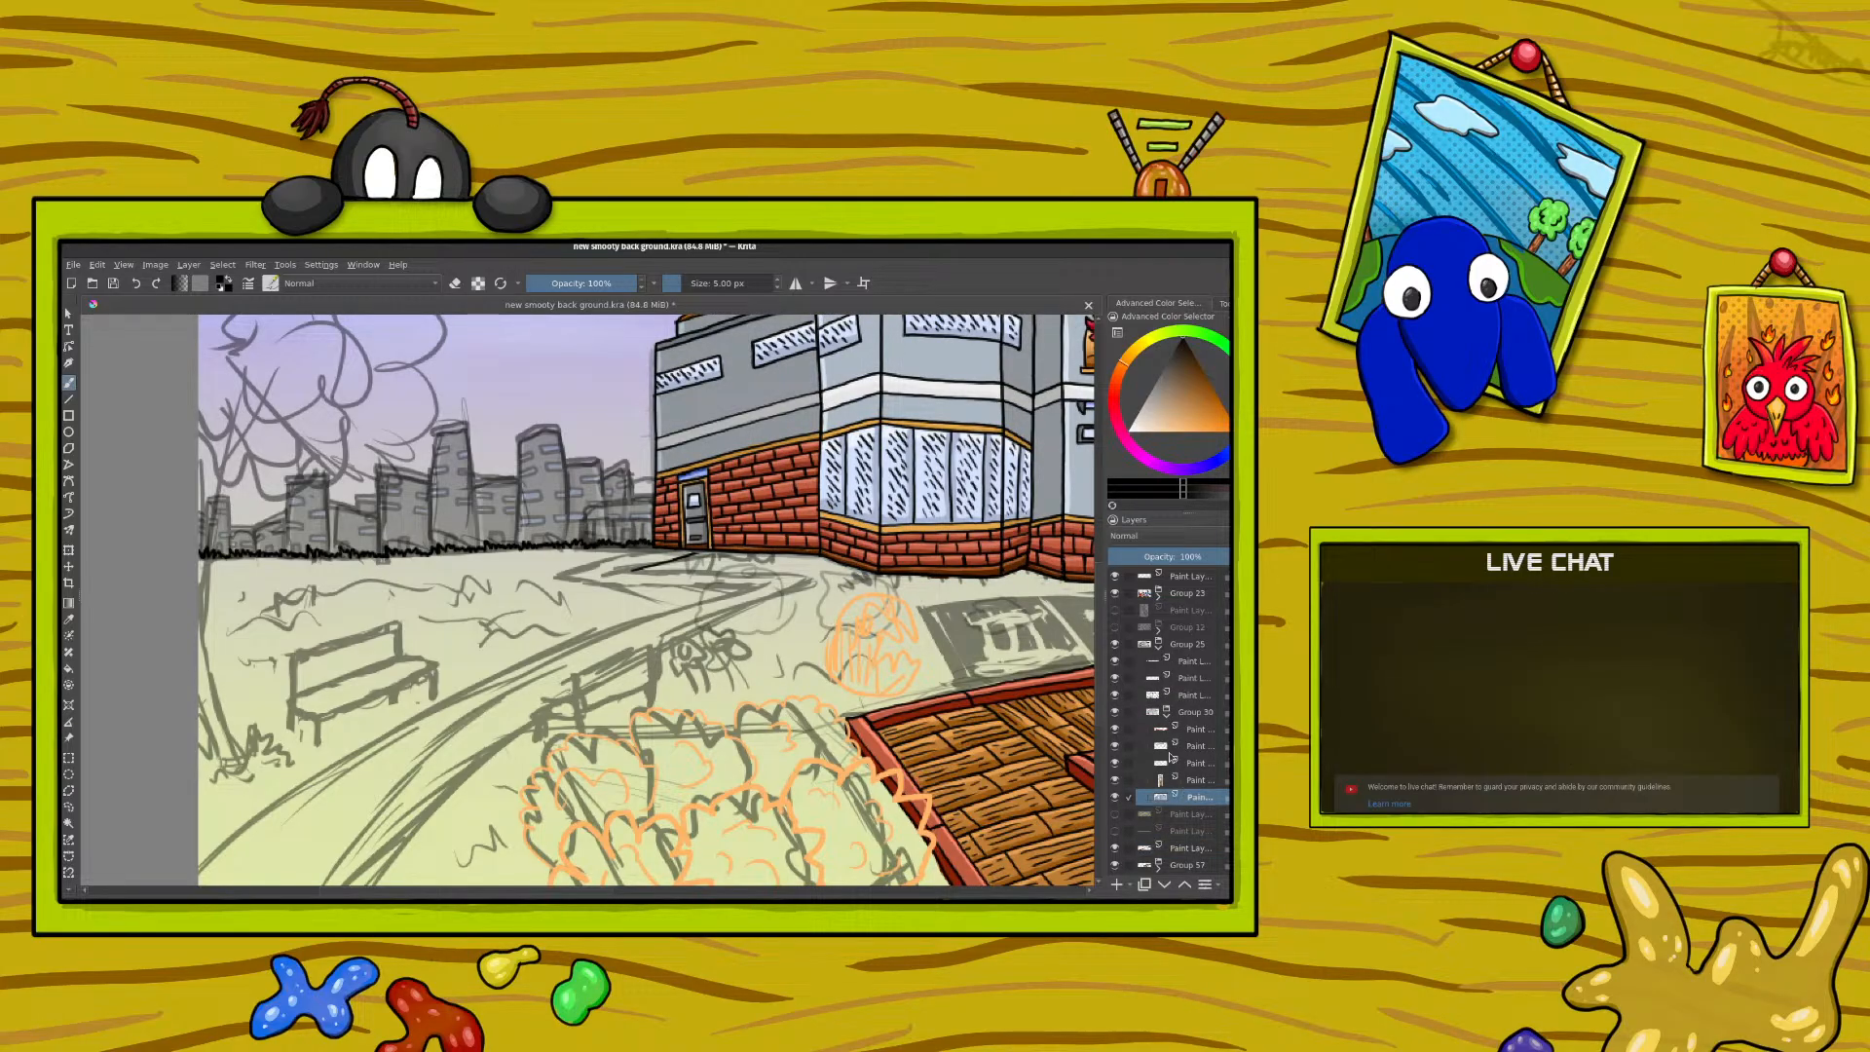
{"action": "key", "text": "e"}
{"action": "left_click", "coordinate": [1166, 713]}
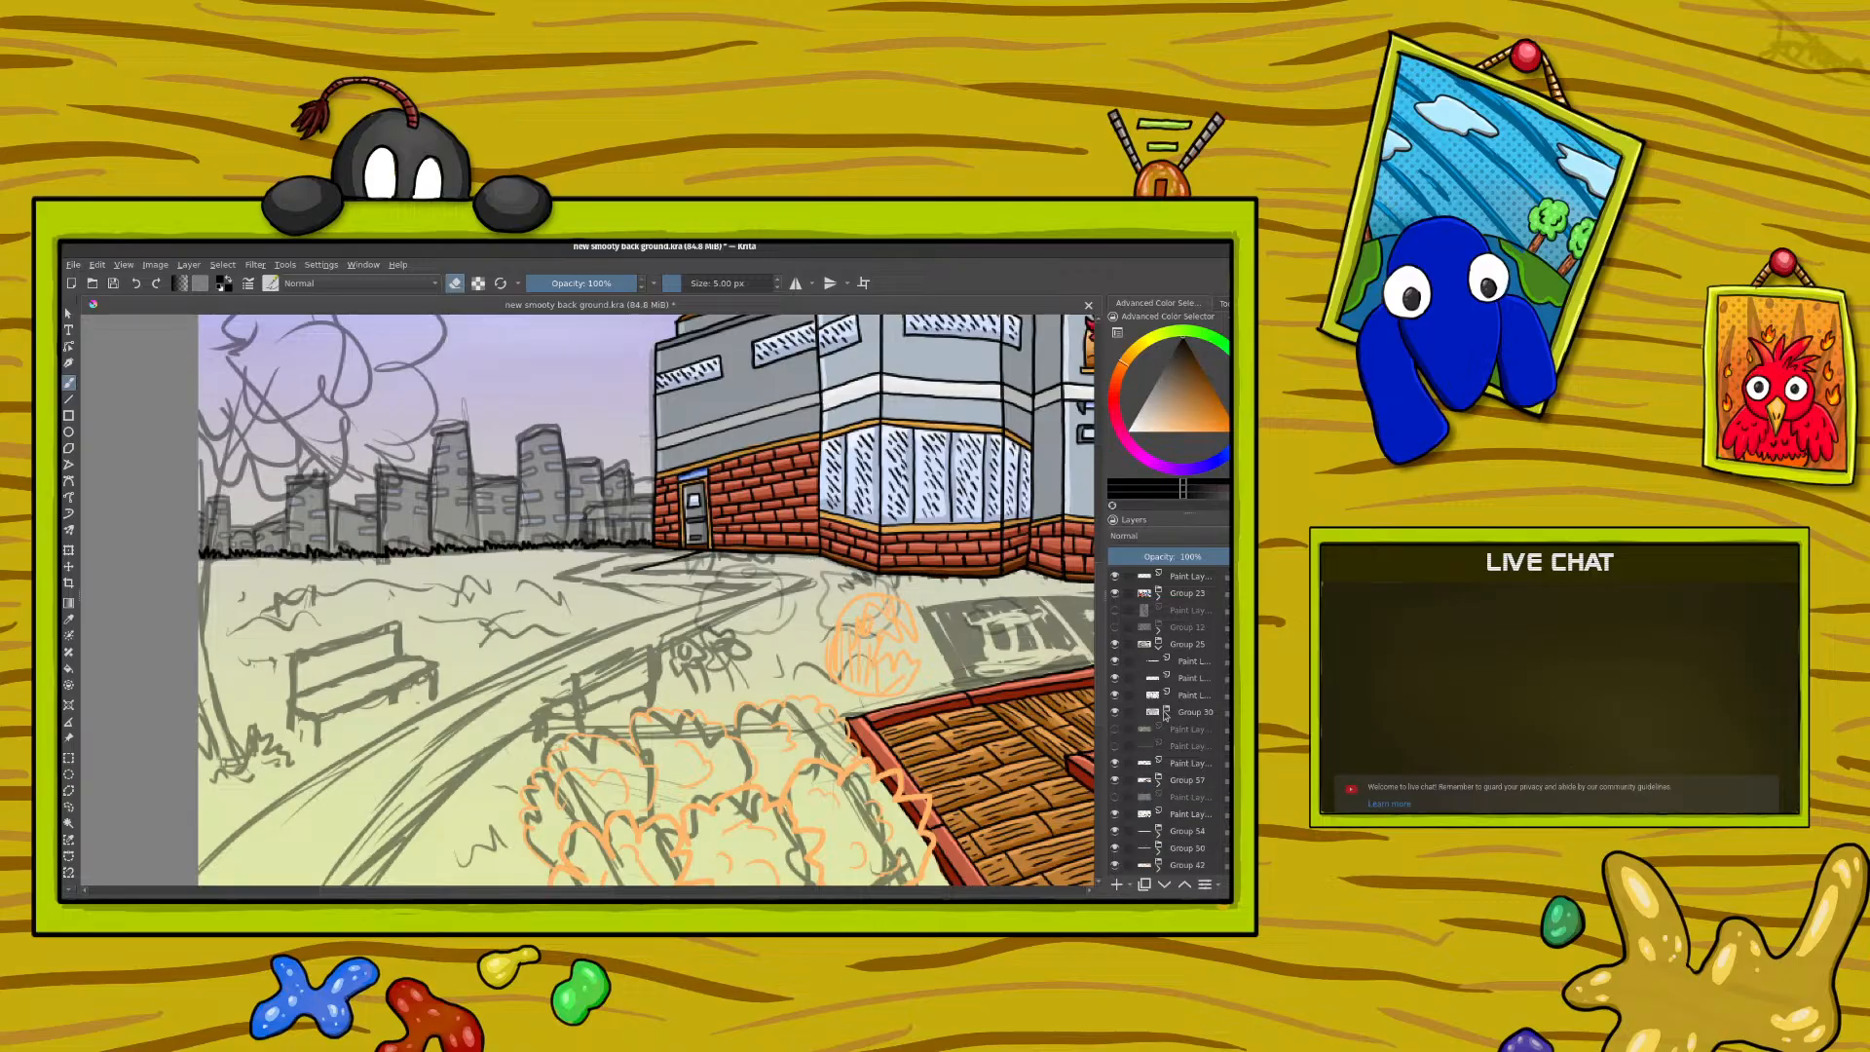
Step: Put the new paint layer above Group 57 into its own quick group
{"action": "left_click", "coordinate": [1115, 781]}
{"action": "left_click", "coordinate": [1115, 782]}
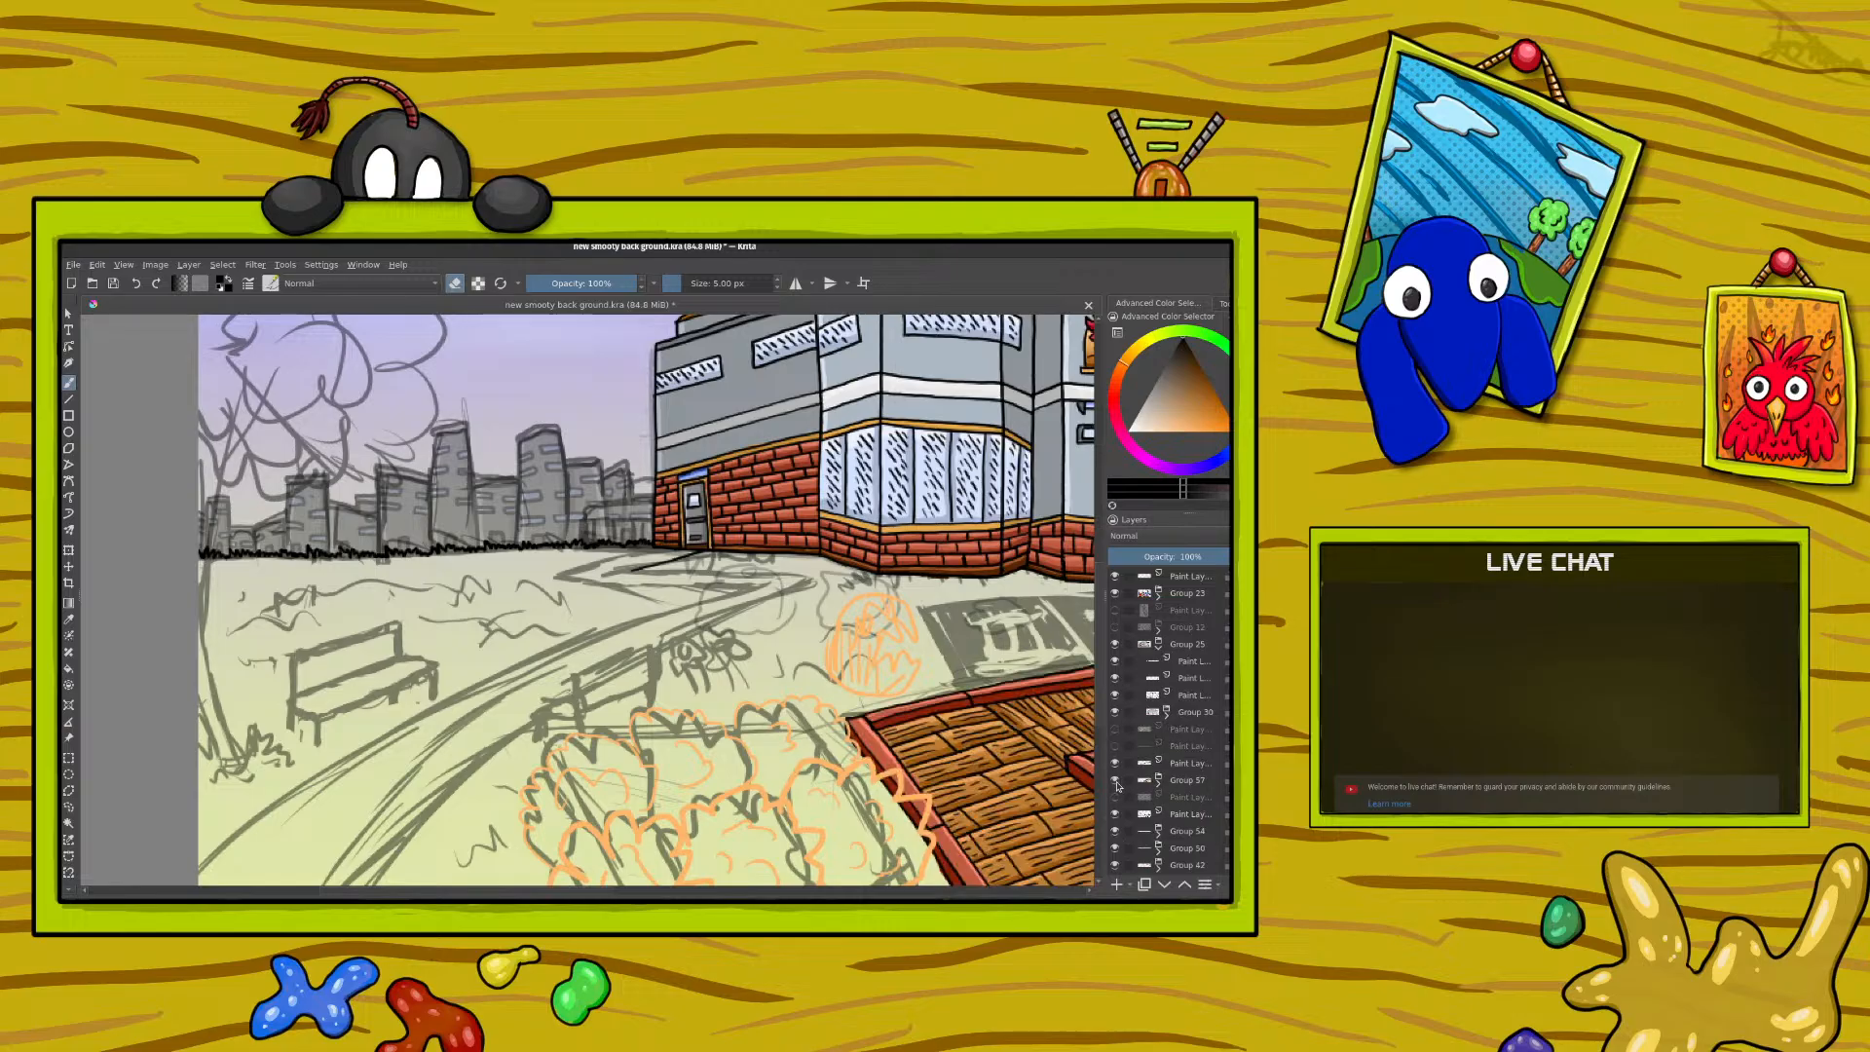
{"action": "right_click", "coordinate": [1180, 769]}
{"action": "mouse_move", "coordinate": [1121, 628]}
{"action": "left_click", "coordinate": [1018, 630]}
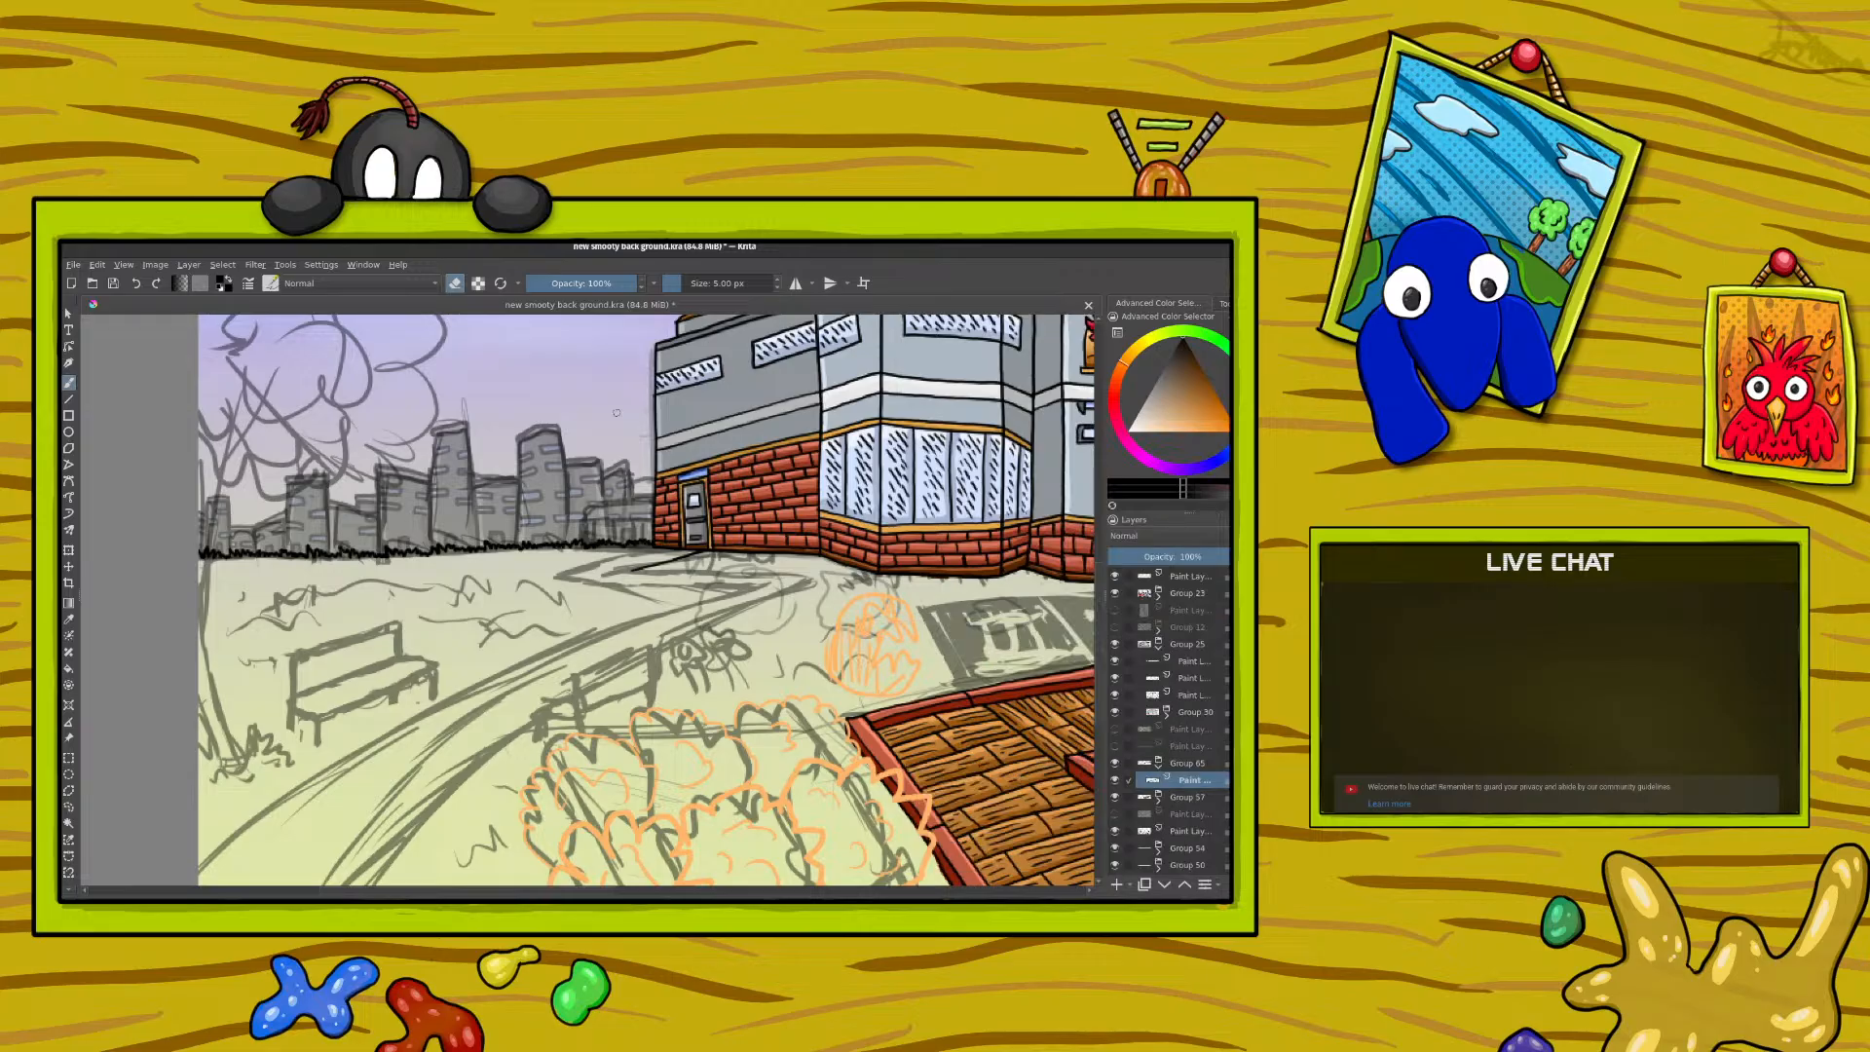
Step: Transform the black line near the building's side door, then return to the 5 px brush in normal painting mode
{"action": "left_click", "coordinate": [68, 566]}
{"action": "left_click", "coordinate": [68, 550]}
{"action": "left_click_drag", "start_coordinate": [649, 548], "coordinate": [604, 656]}
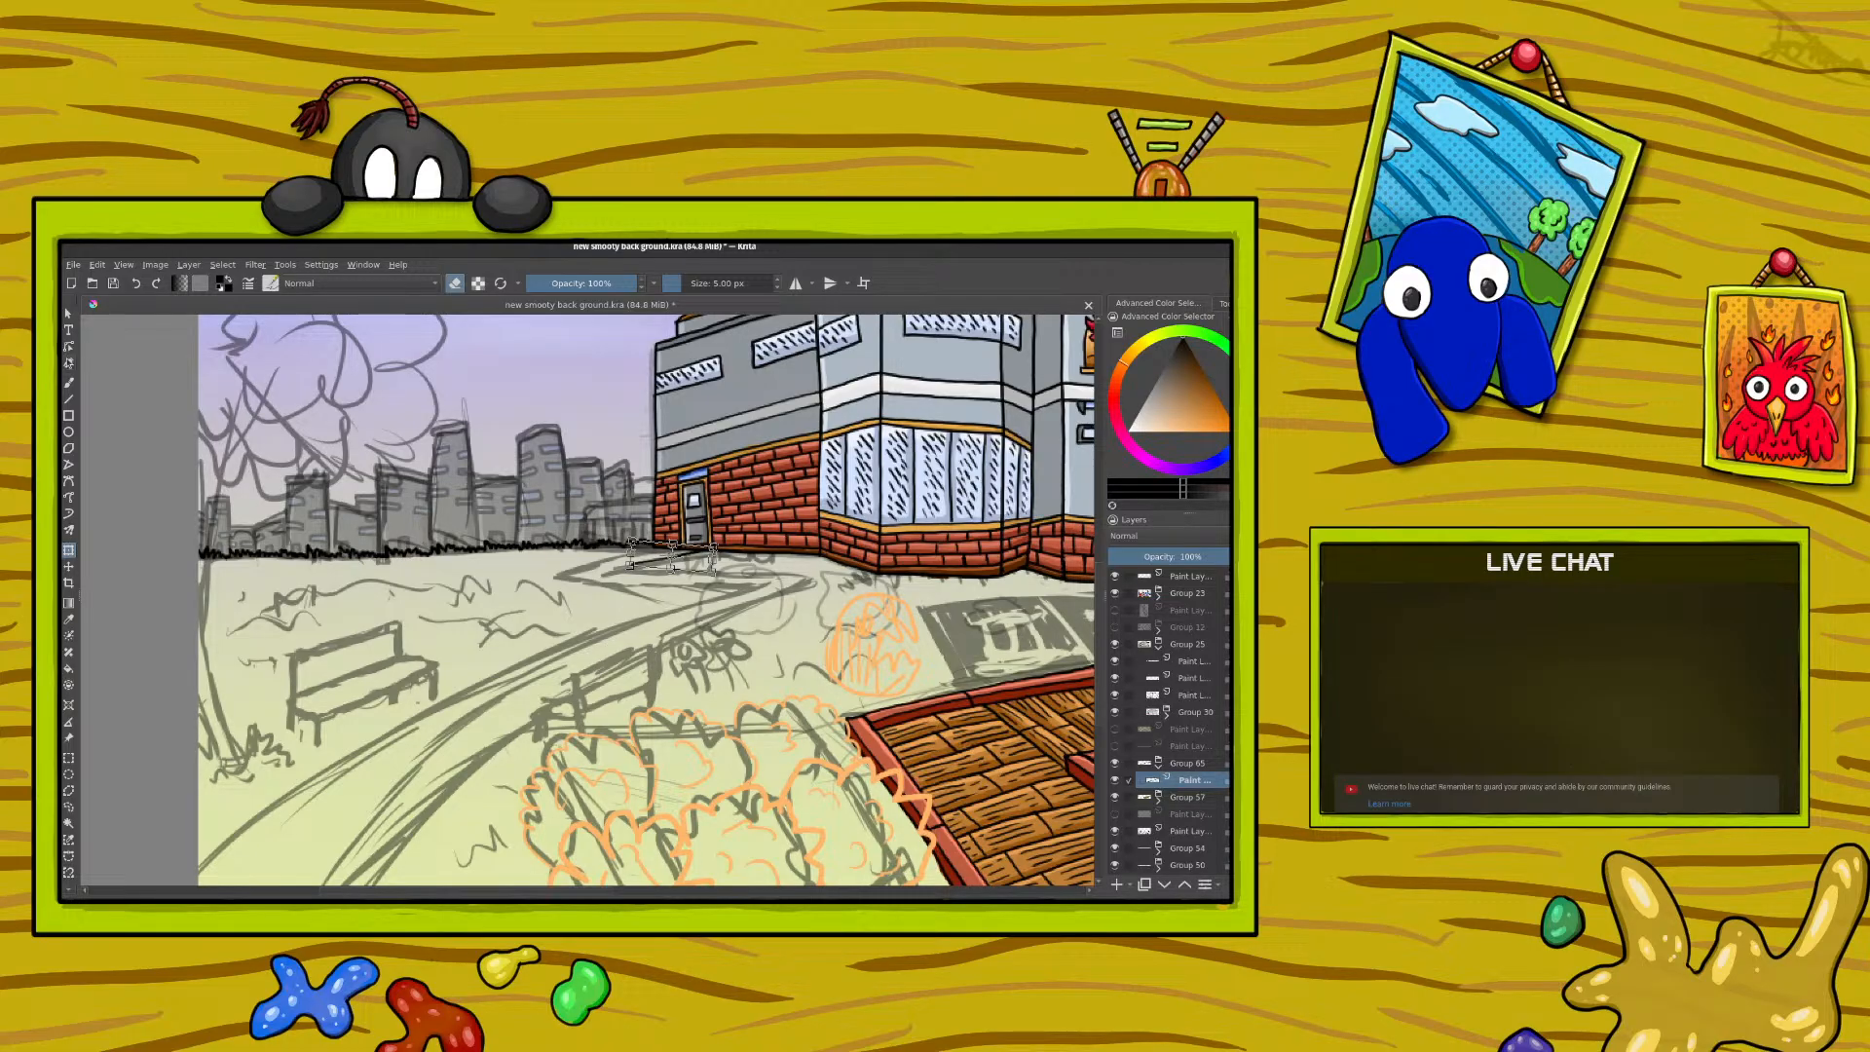
{"action": "key", "text": "b"}
{"action": "key", "text": "e"}
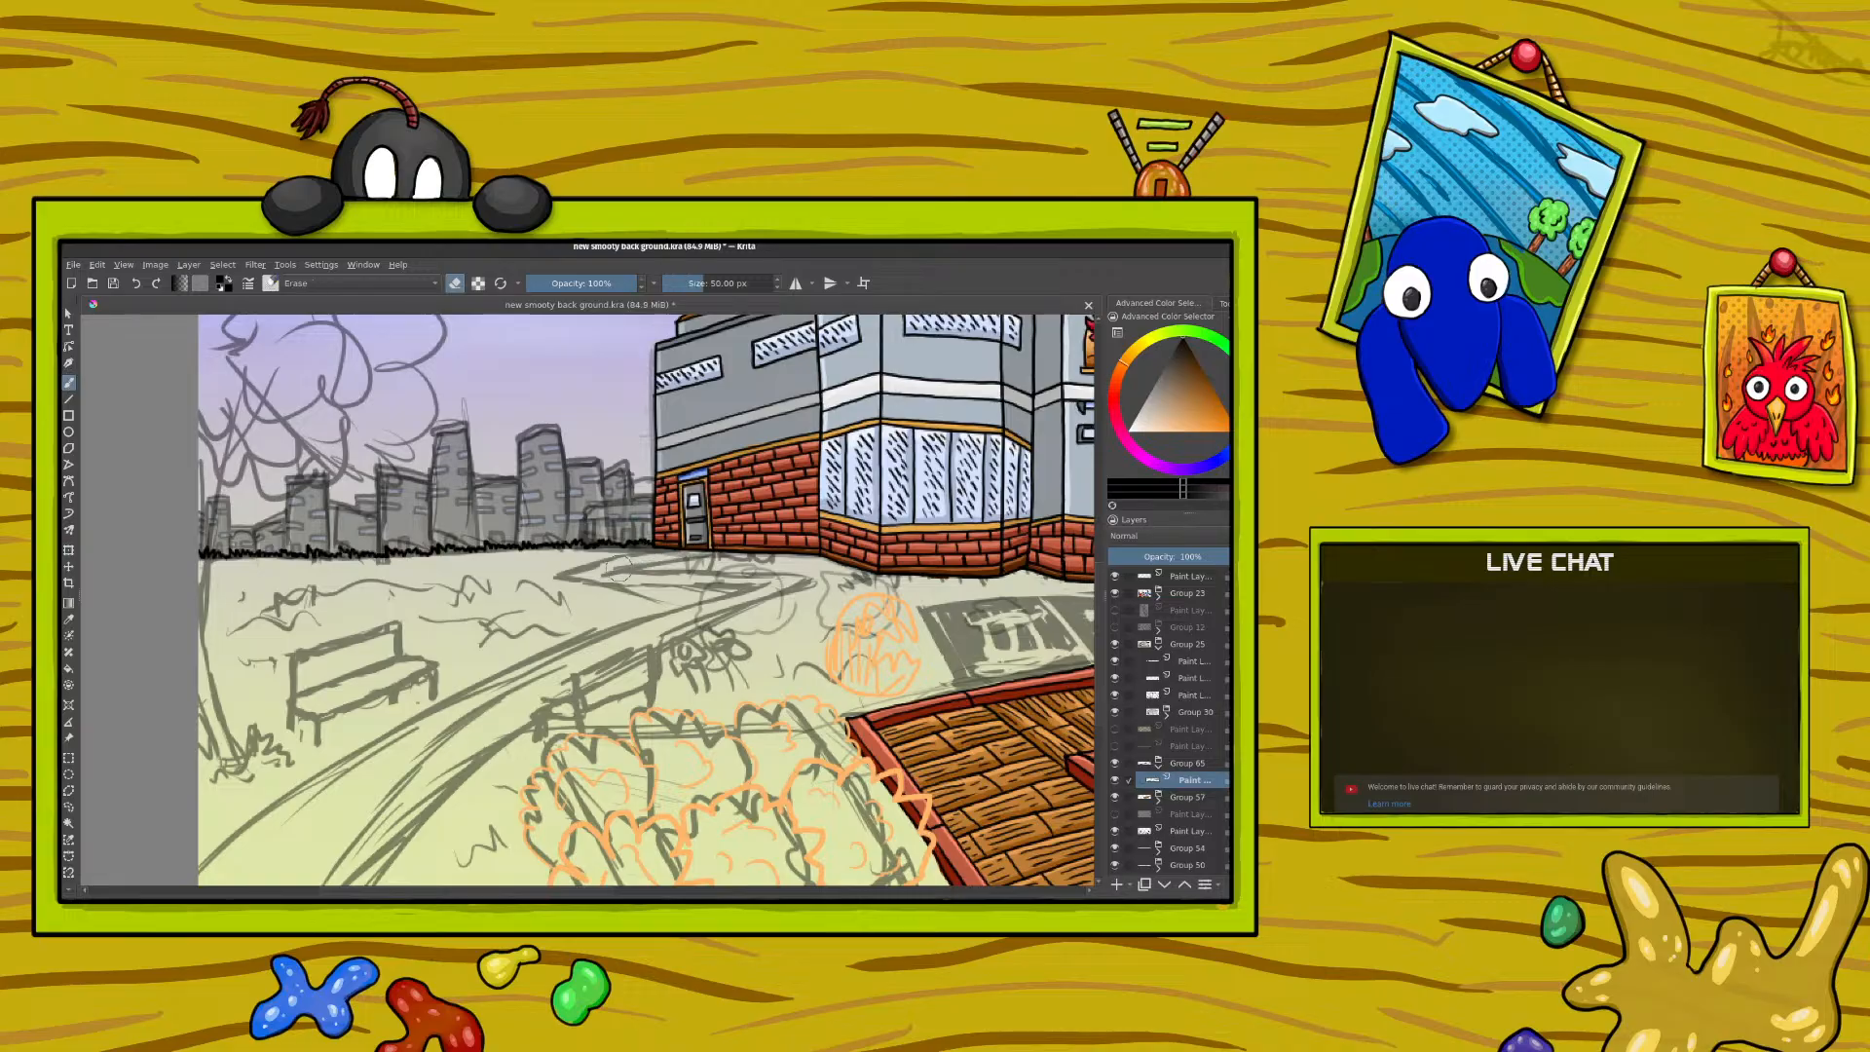
{"action": "key", "text": "e"}
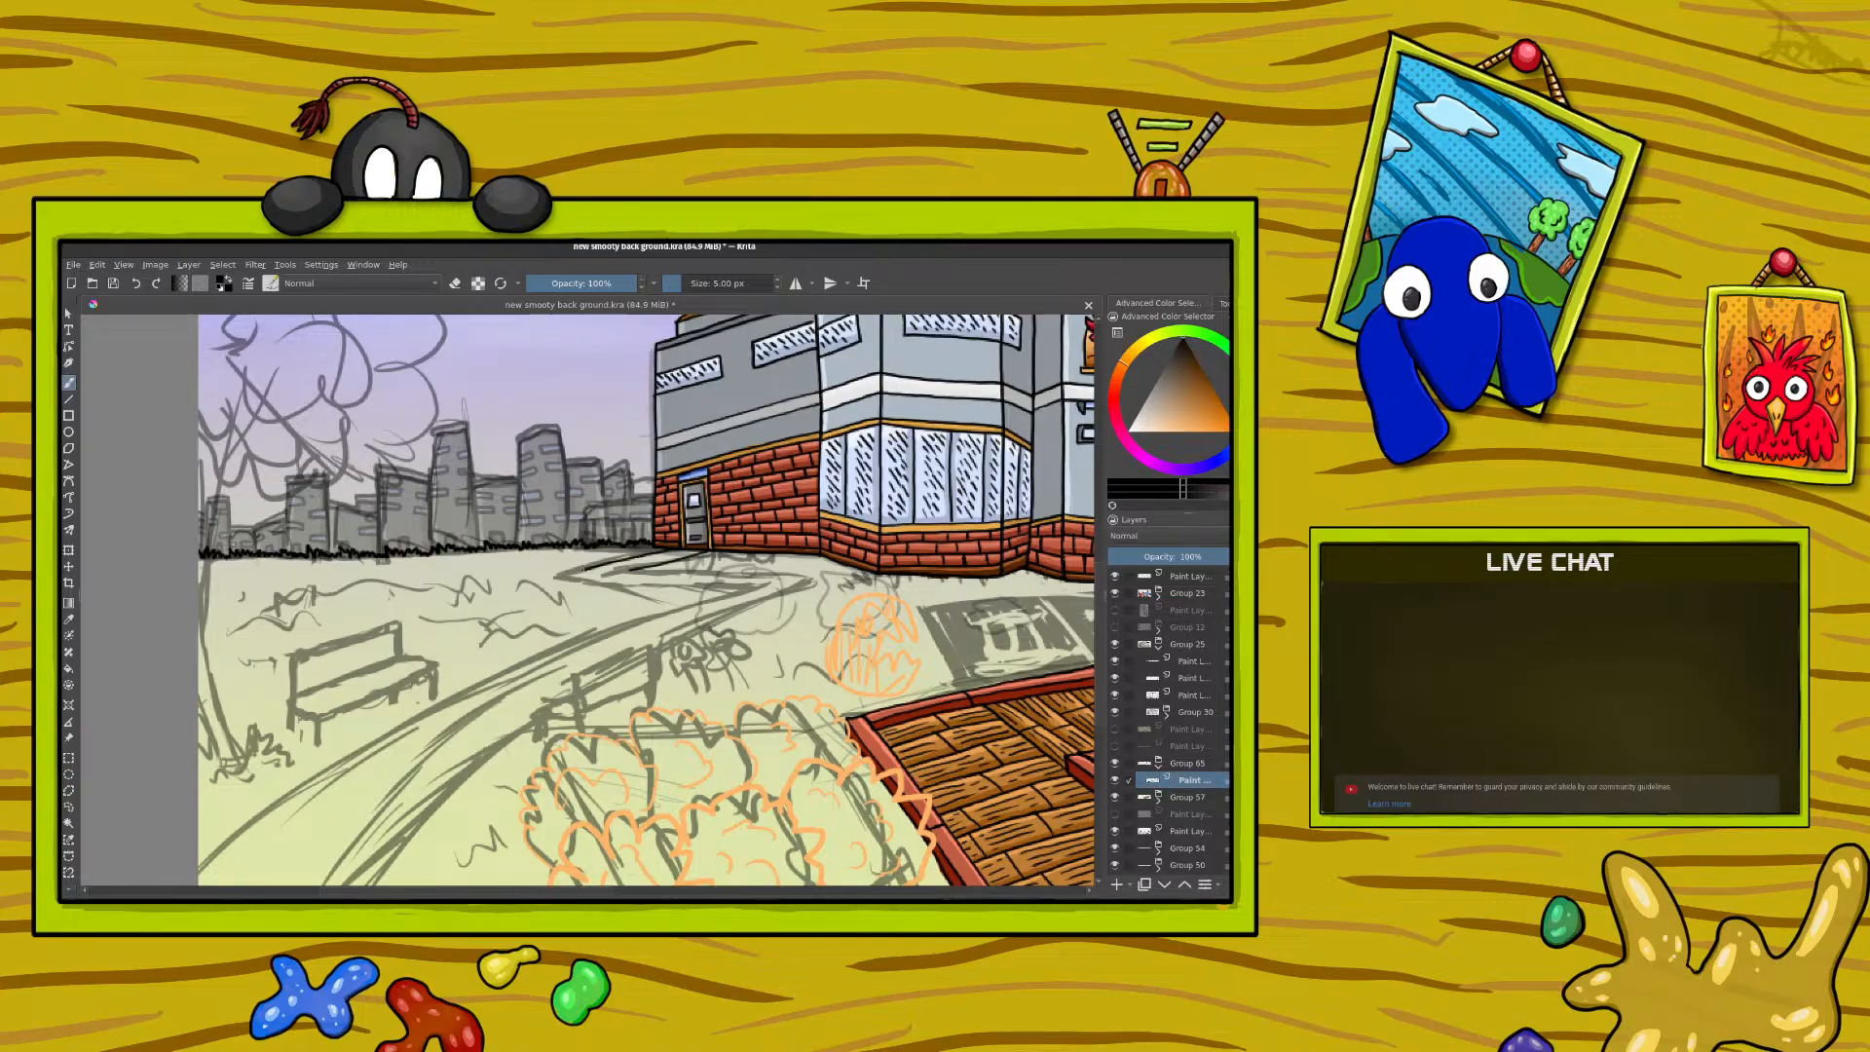
Step: Ink the outer edges of the path's pointed bend beside the building in black, redoing the first stroke
{"action": "right_click", "coordinate": [482, 632]}
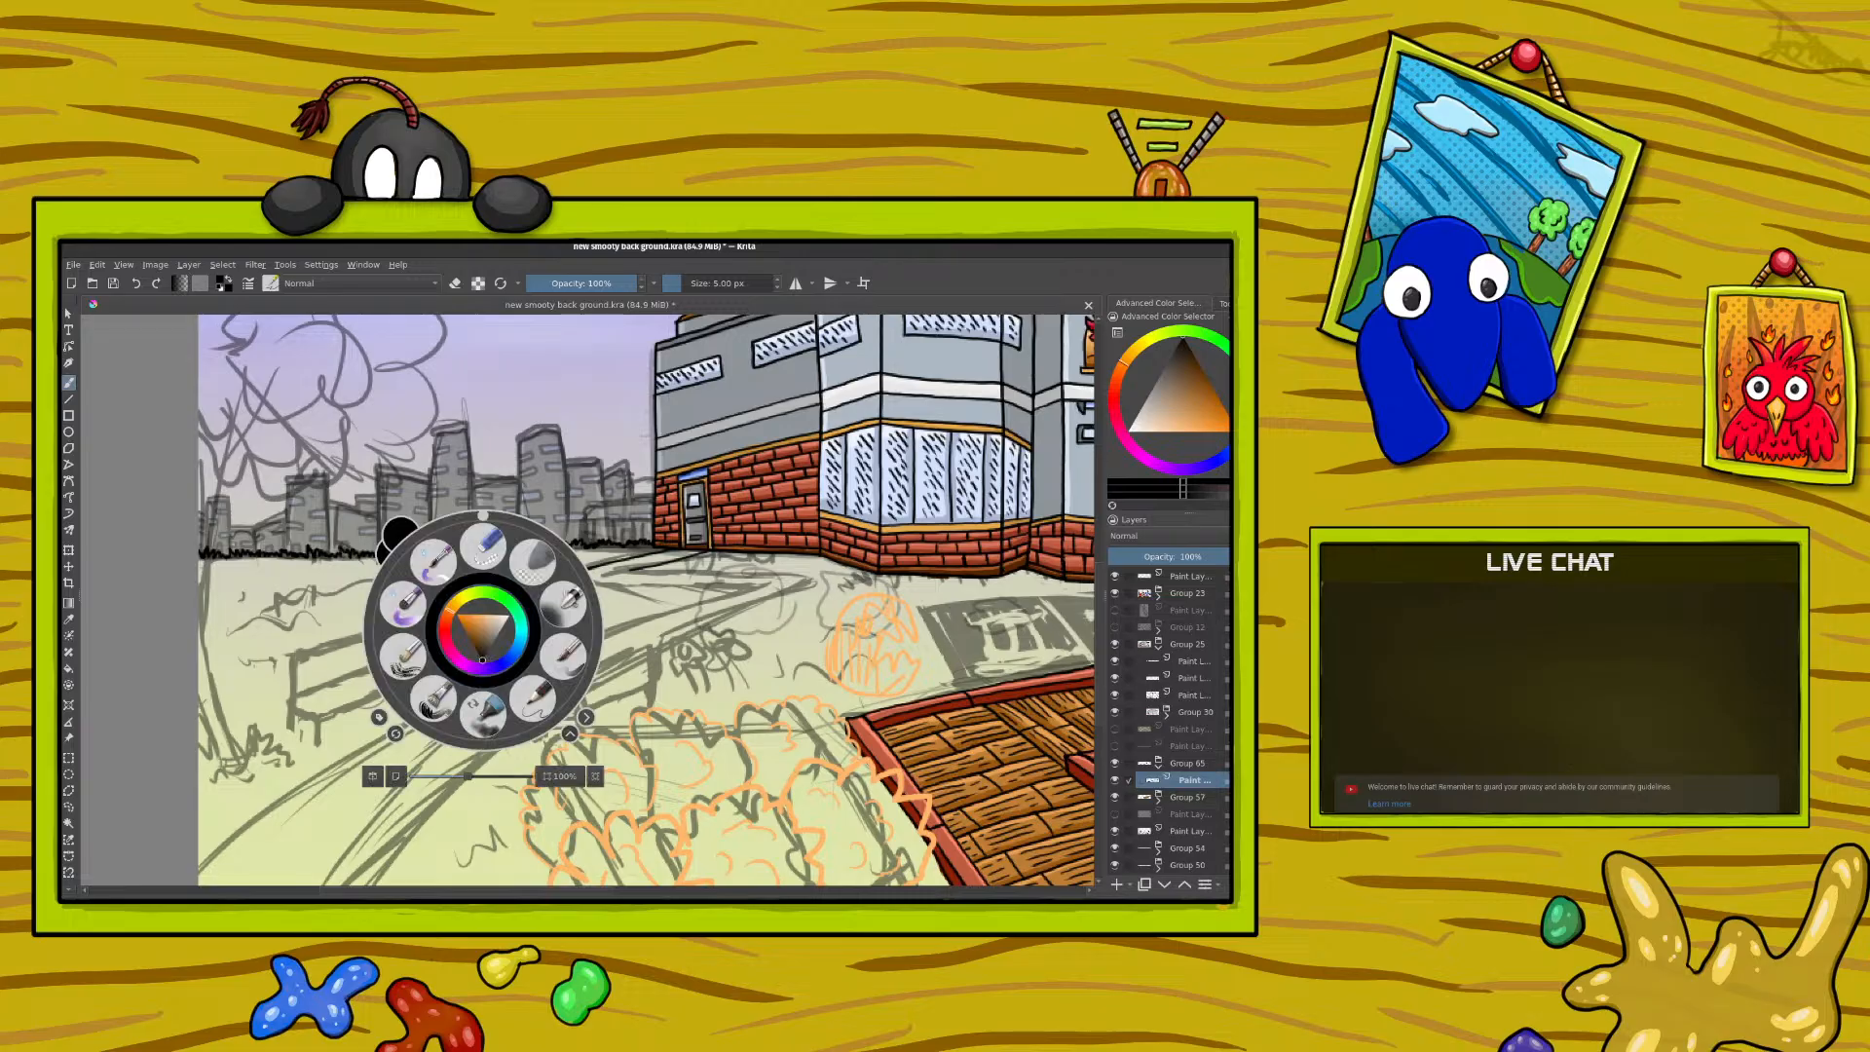
{"action": "left_click_drag", "start_coordinate": [484, 518], "coordinate": [593, 611]}
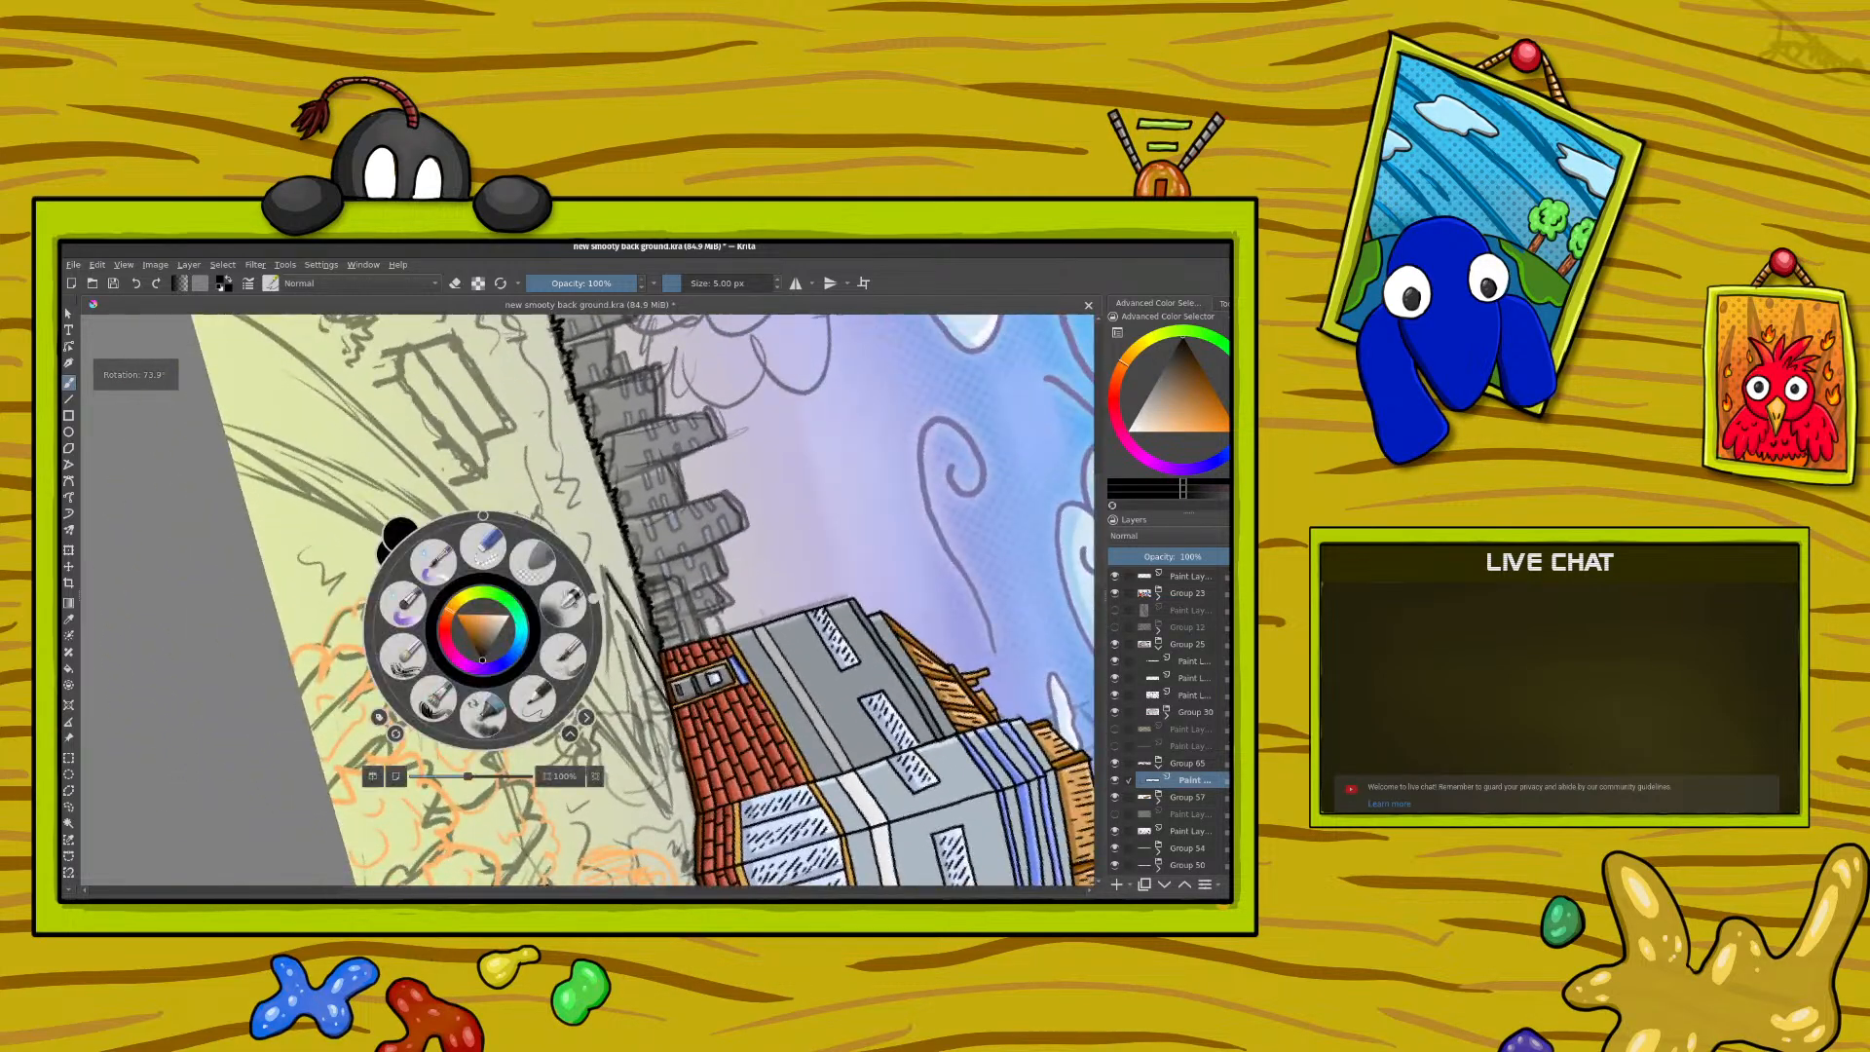
{"action": "left_click", "coordinate": [593, 612]}
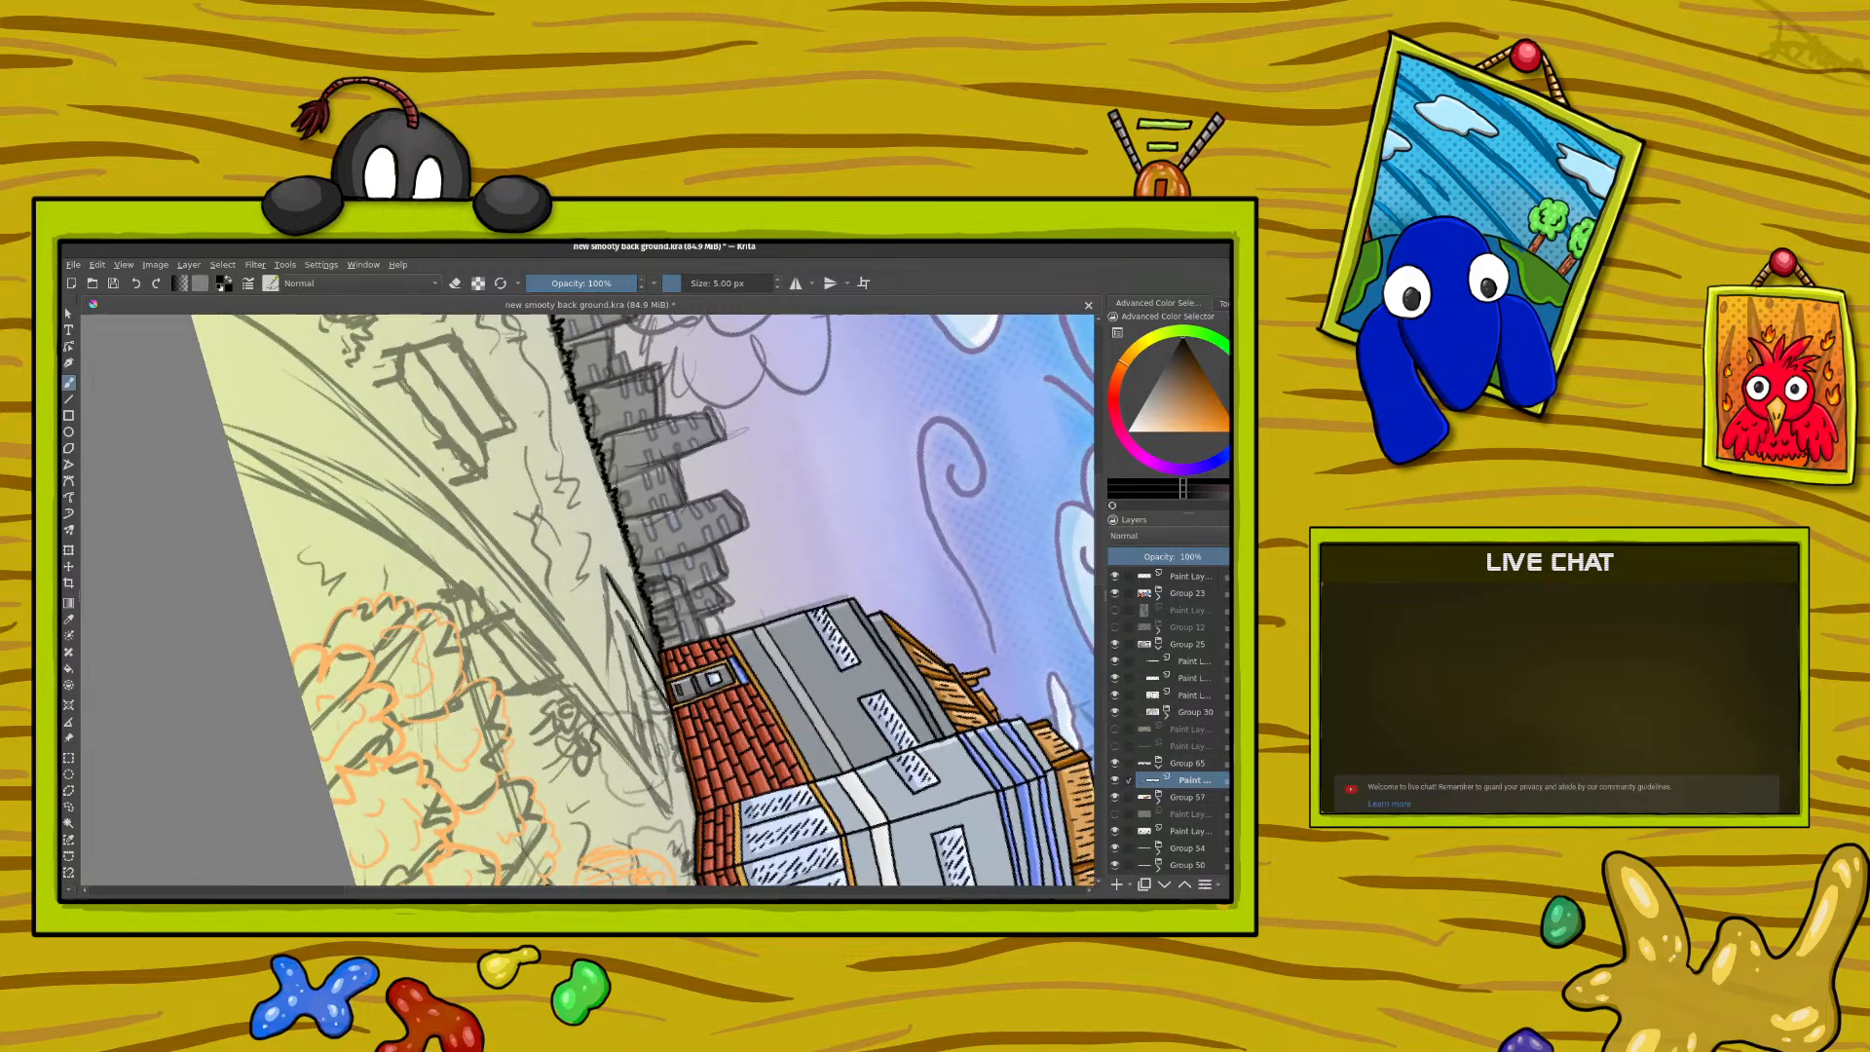
{"action": "left_click_drag", "start_coordinate": [634, 654], "coordinate": [652, 699]}
{"action": "key", "text": "ctrl+z"}
{"action": "left_click_drag", "start_coordinate": [653, 729], "coordinate": [678, 816]}
{"action": "left_click_drag", "start_coordinate": [605, 584], "coordinate": [638, 731]}
Step: Ink the inner edges of the path's pointed bend near the side door, undoing misplaced strokes
{"action": "right_click", "coordinate": [560, 628]}
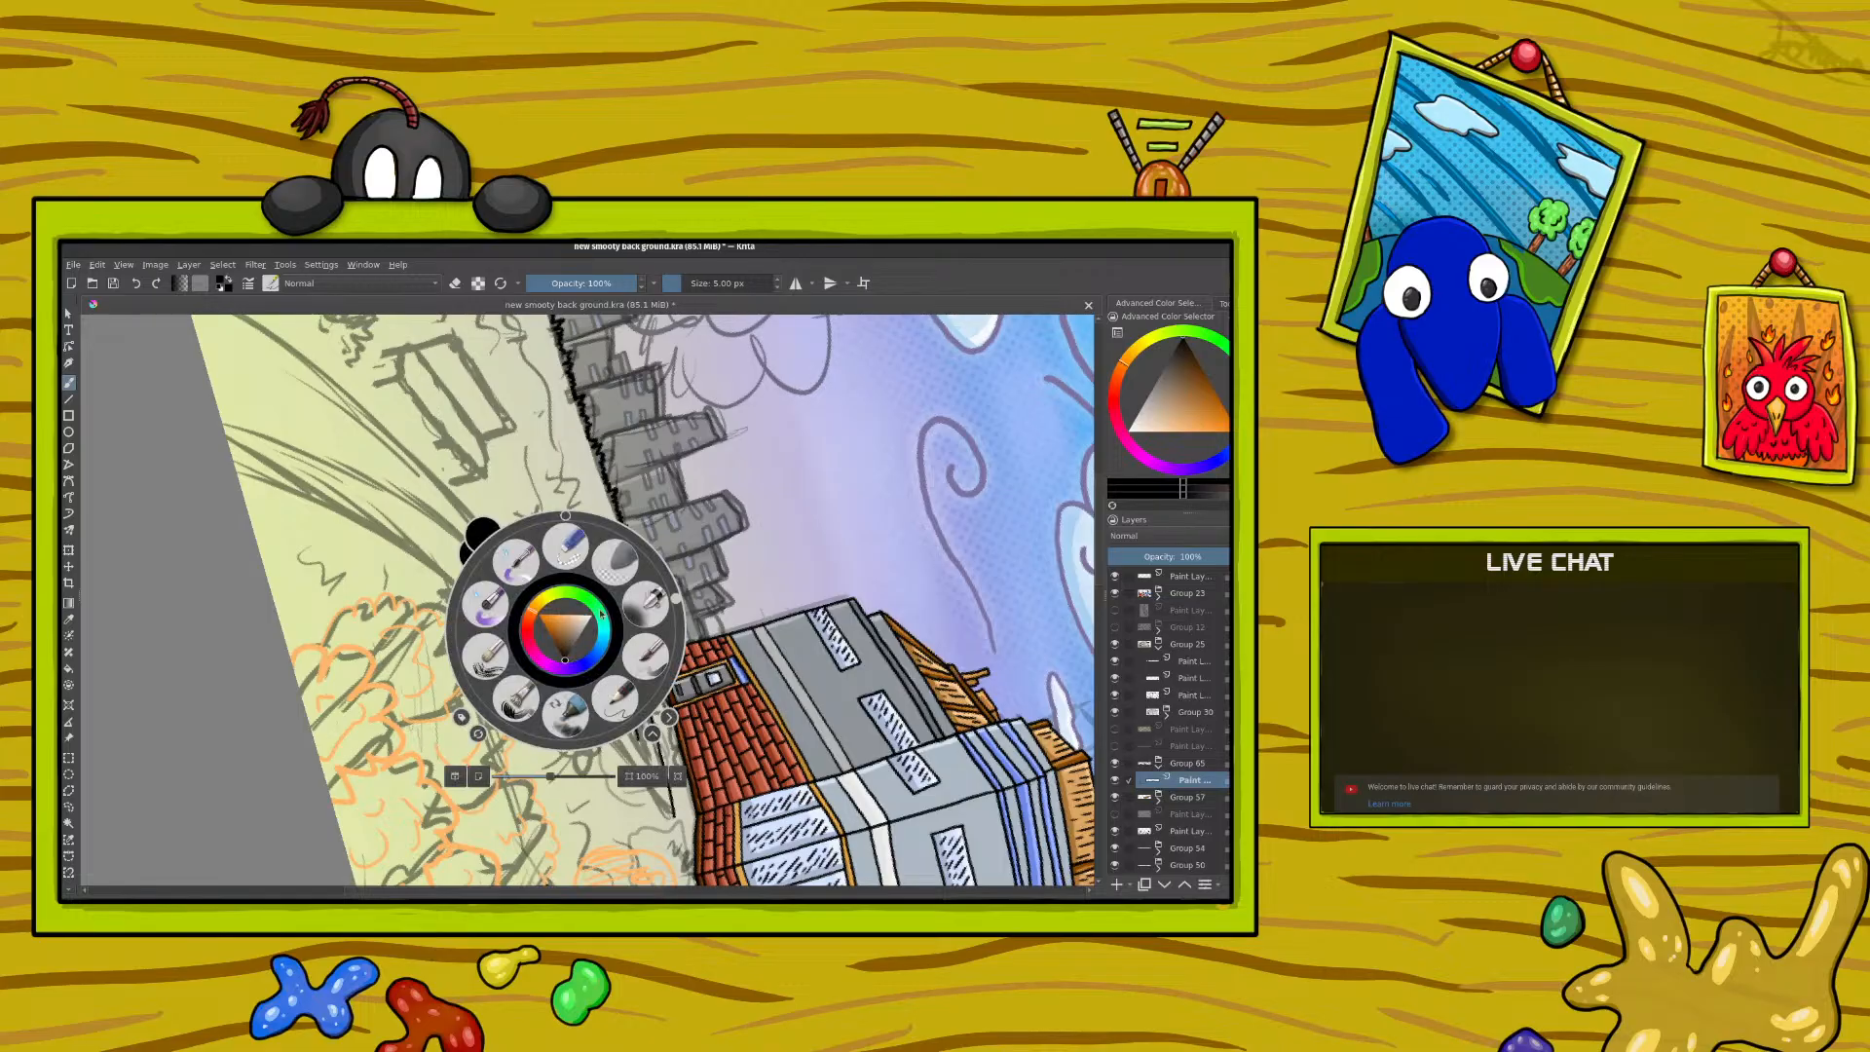
{"action": "left_click_drag", "start_coordinate": [463, 772], "coordinate": [585, 619]}
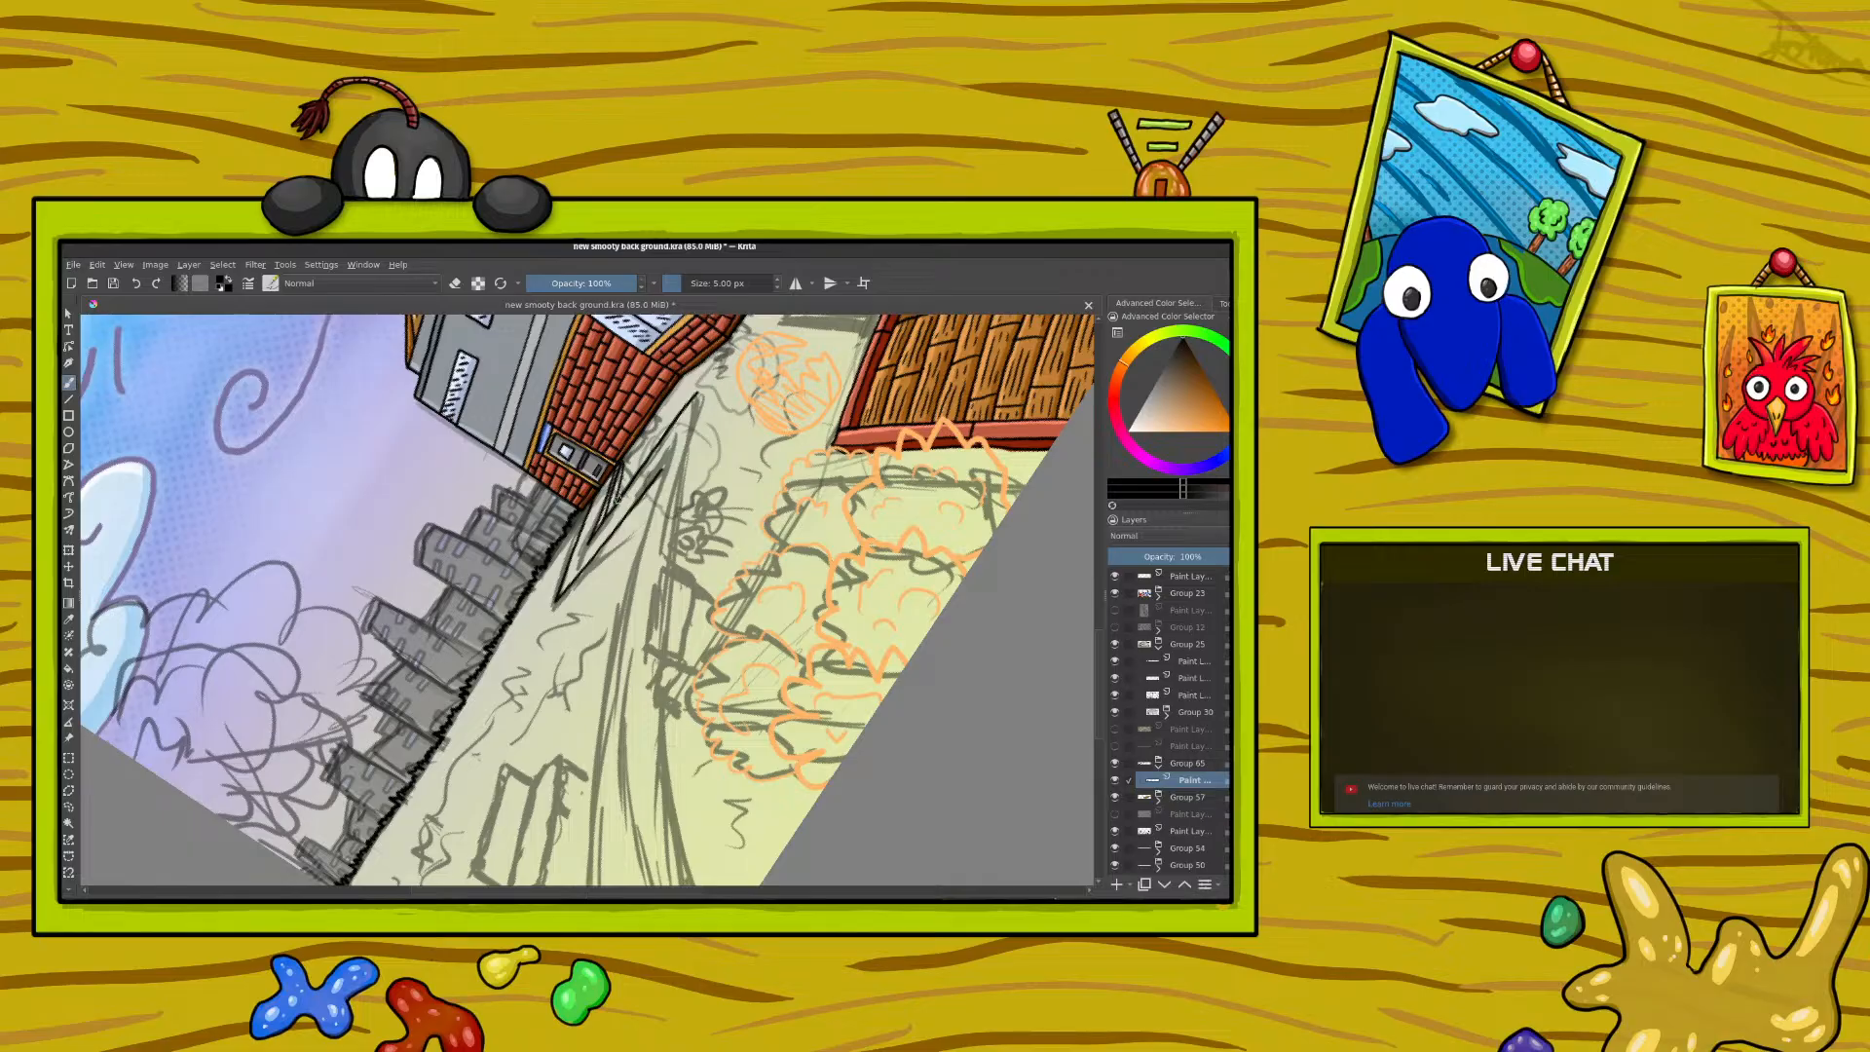
{"action": "left_click", "coordinate": [135, 285]}
{"action": "right_click", "coordinate": [456, 611]}
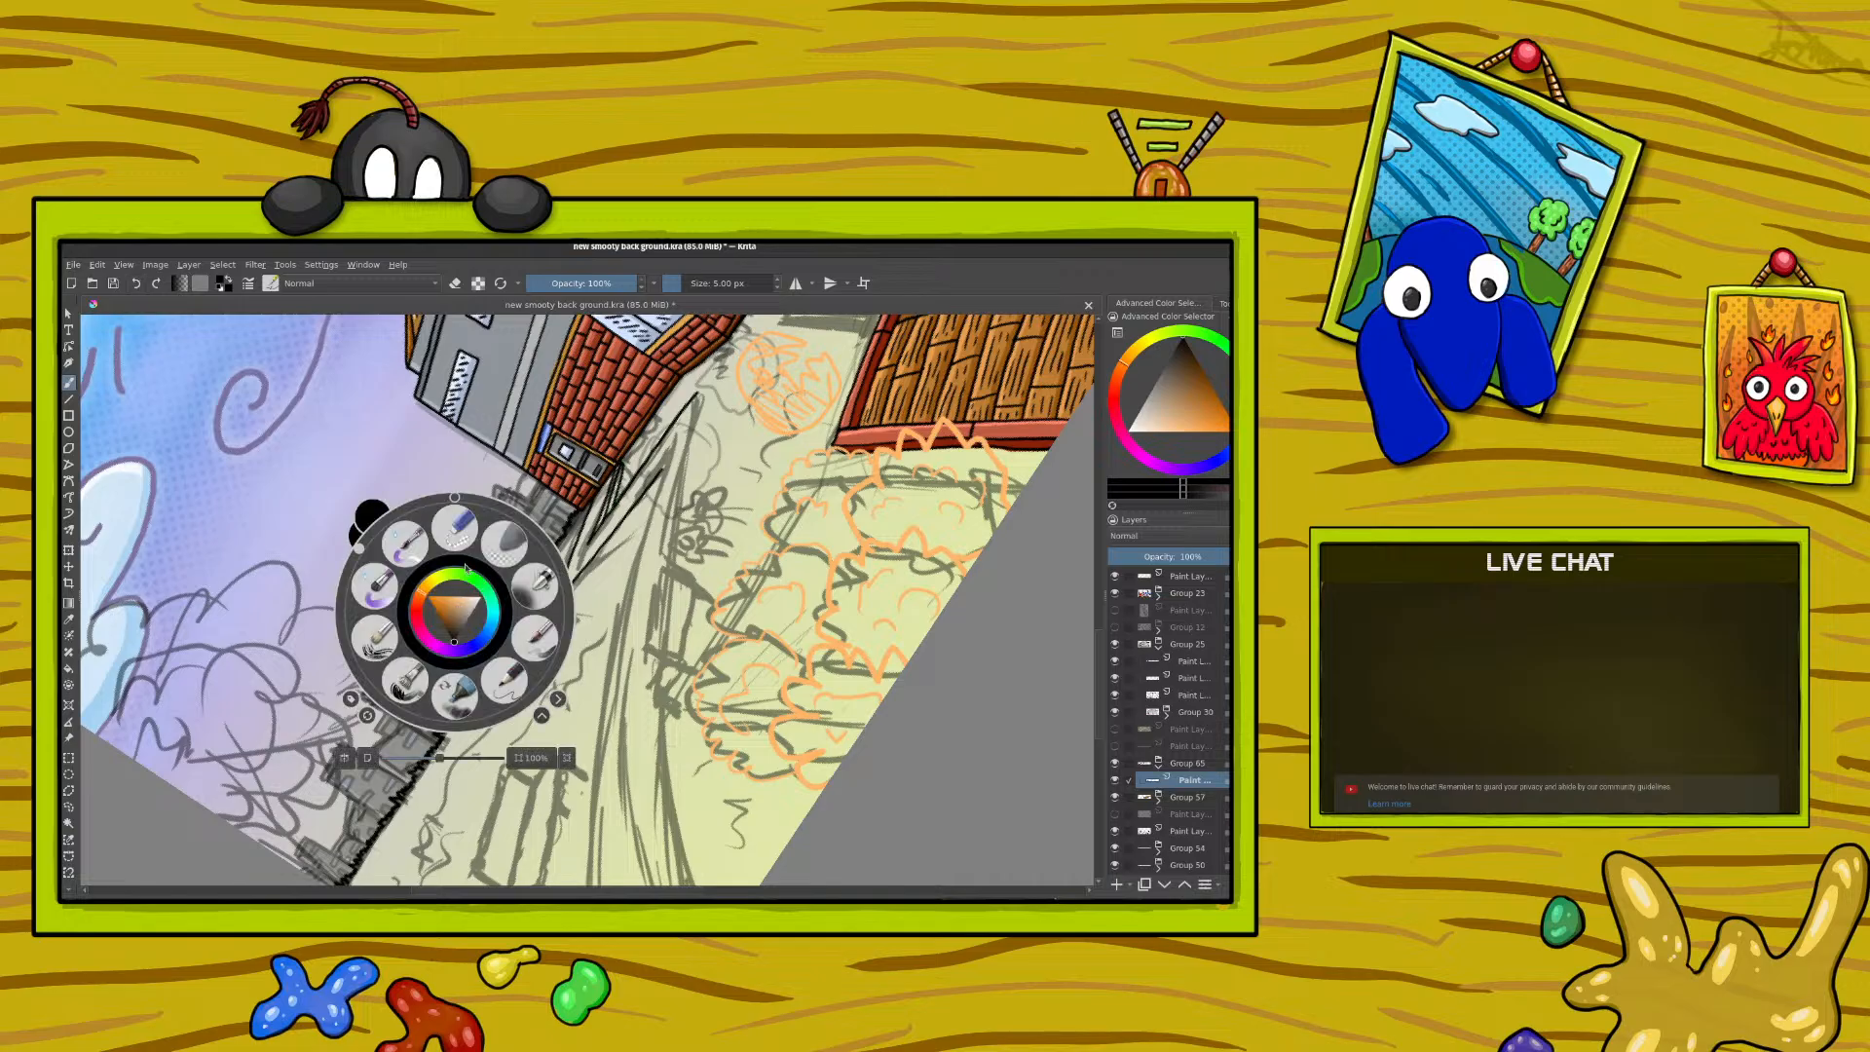
{"action": "left_click_drag", "start_coordinate": [526, 762], "coordinate": [612, 570]}
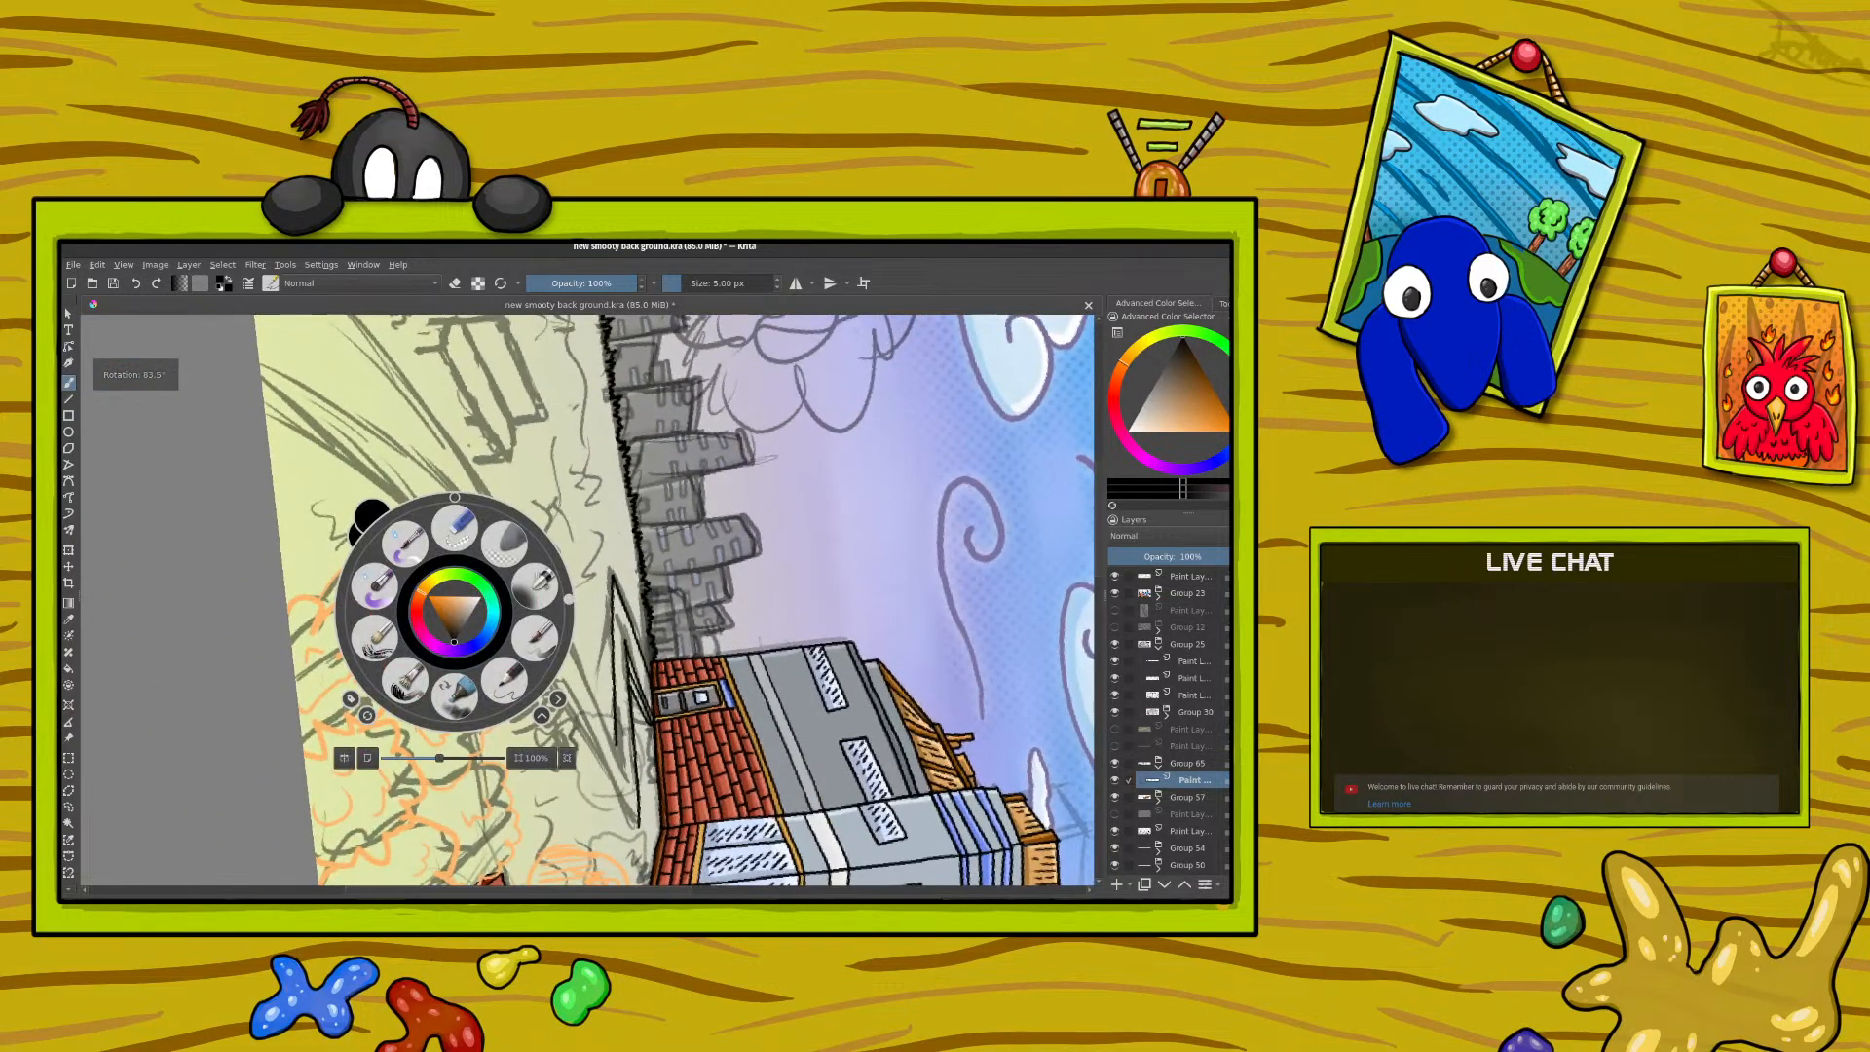
{"action": "left_click_drag", "start_coordinate": [646, 655], "coordinate": [651, 668]}
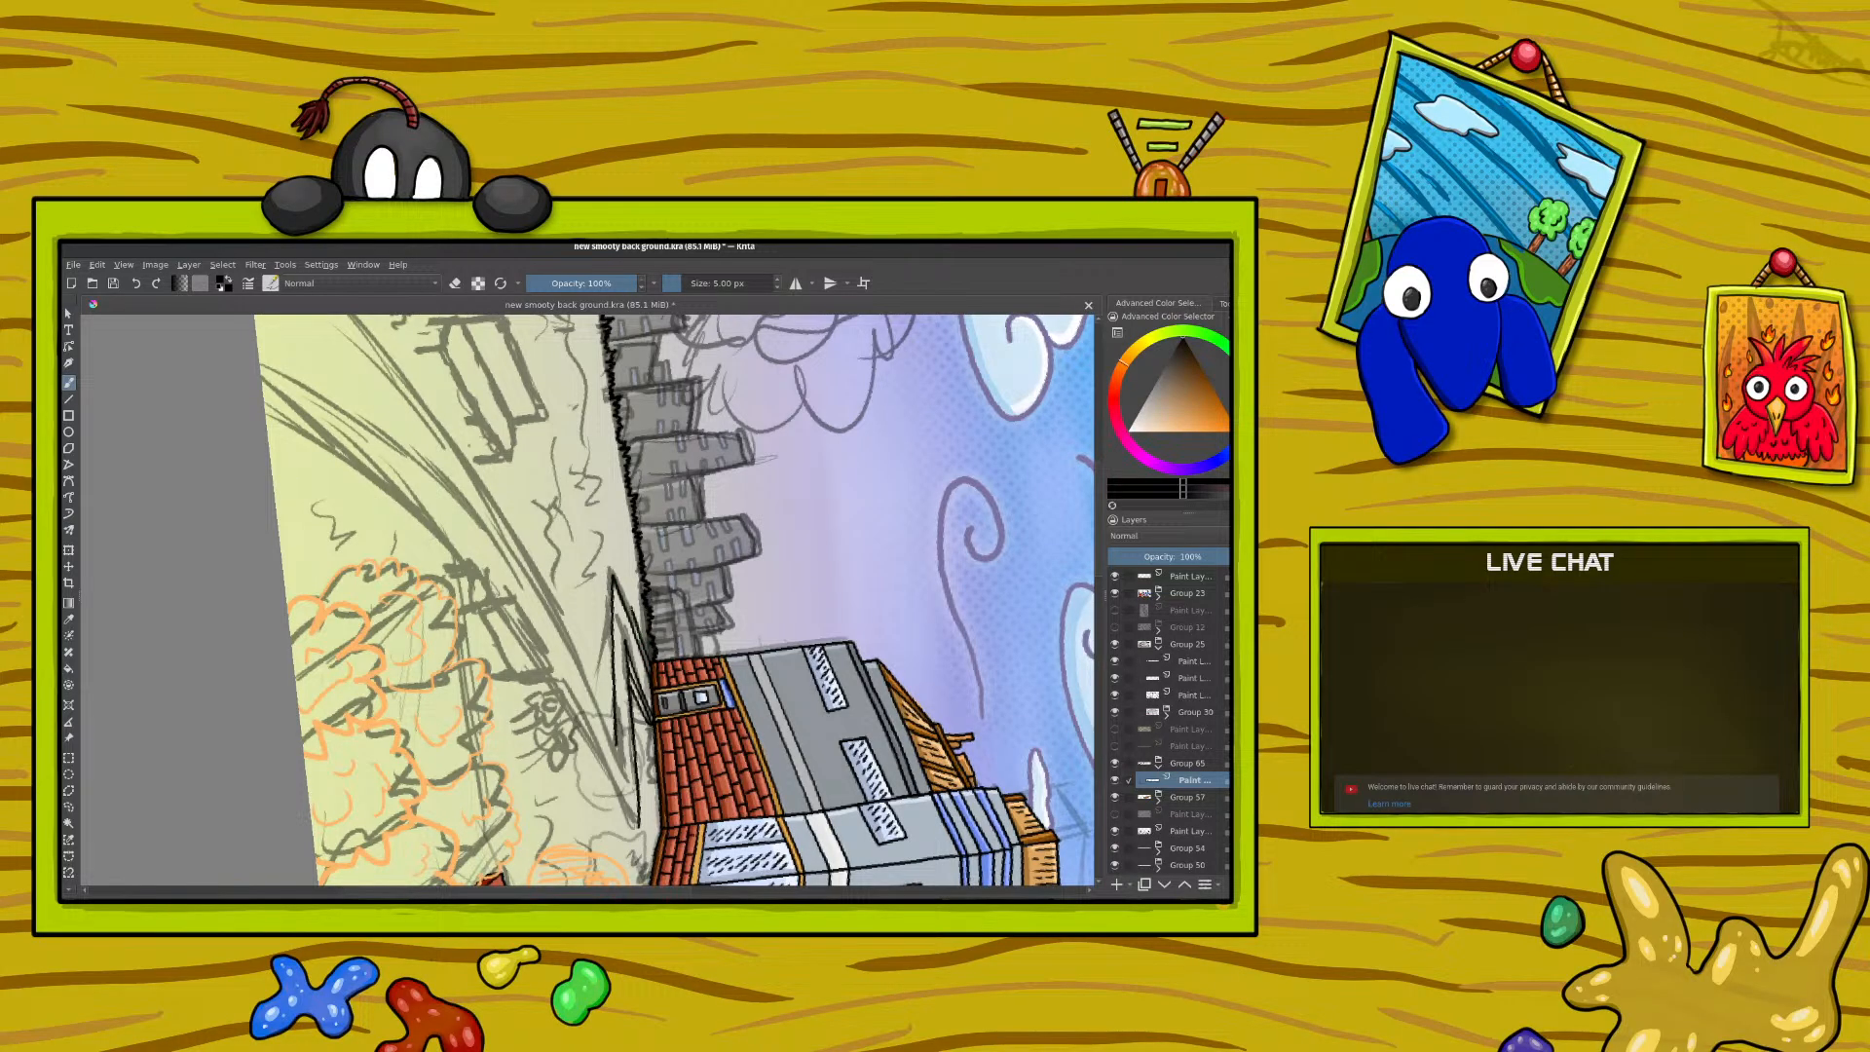
{"action": "left_click_drag", "start_coordinate": [626, 594], "coordinate": [633, 612]}
{"action": "left_click", "coordinate": [137, 284]}
{"action": "left_click_drag", "start_coordinate": [636, 634], "coordinate": [629, 602]}
{"action": "left_click_drag", "start_coordinate": [645, 658], "coordinate": [624, 583]}
Step: Ink the path's hedge-side edge as one long curve from the bend down to the canvas border
{"action": "right_click", "coordinate": [605, 630]}
{"action": "left_click_drag", "start_coordinate": [703, 638], "coordinate": [643, 551]}
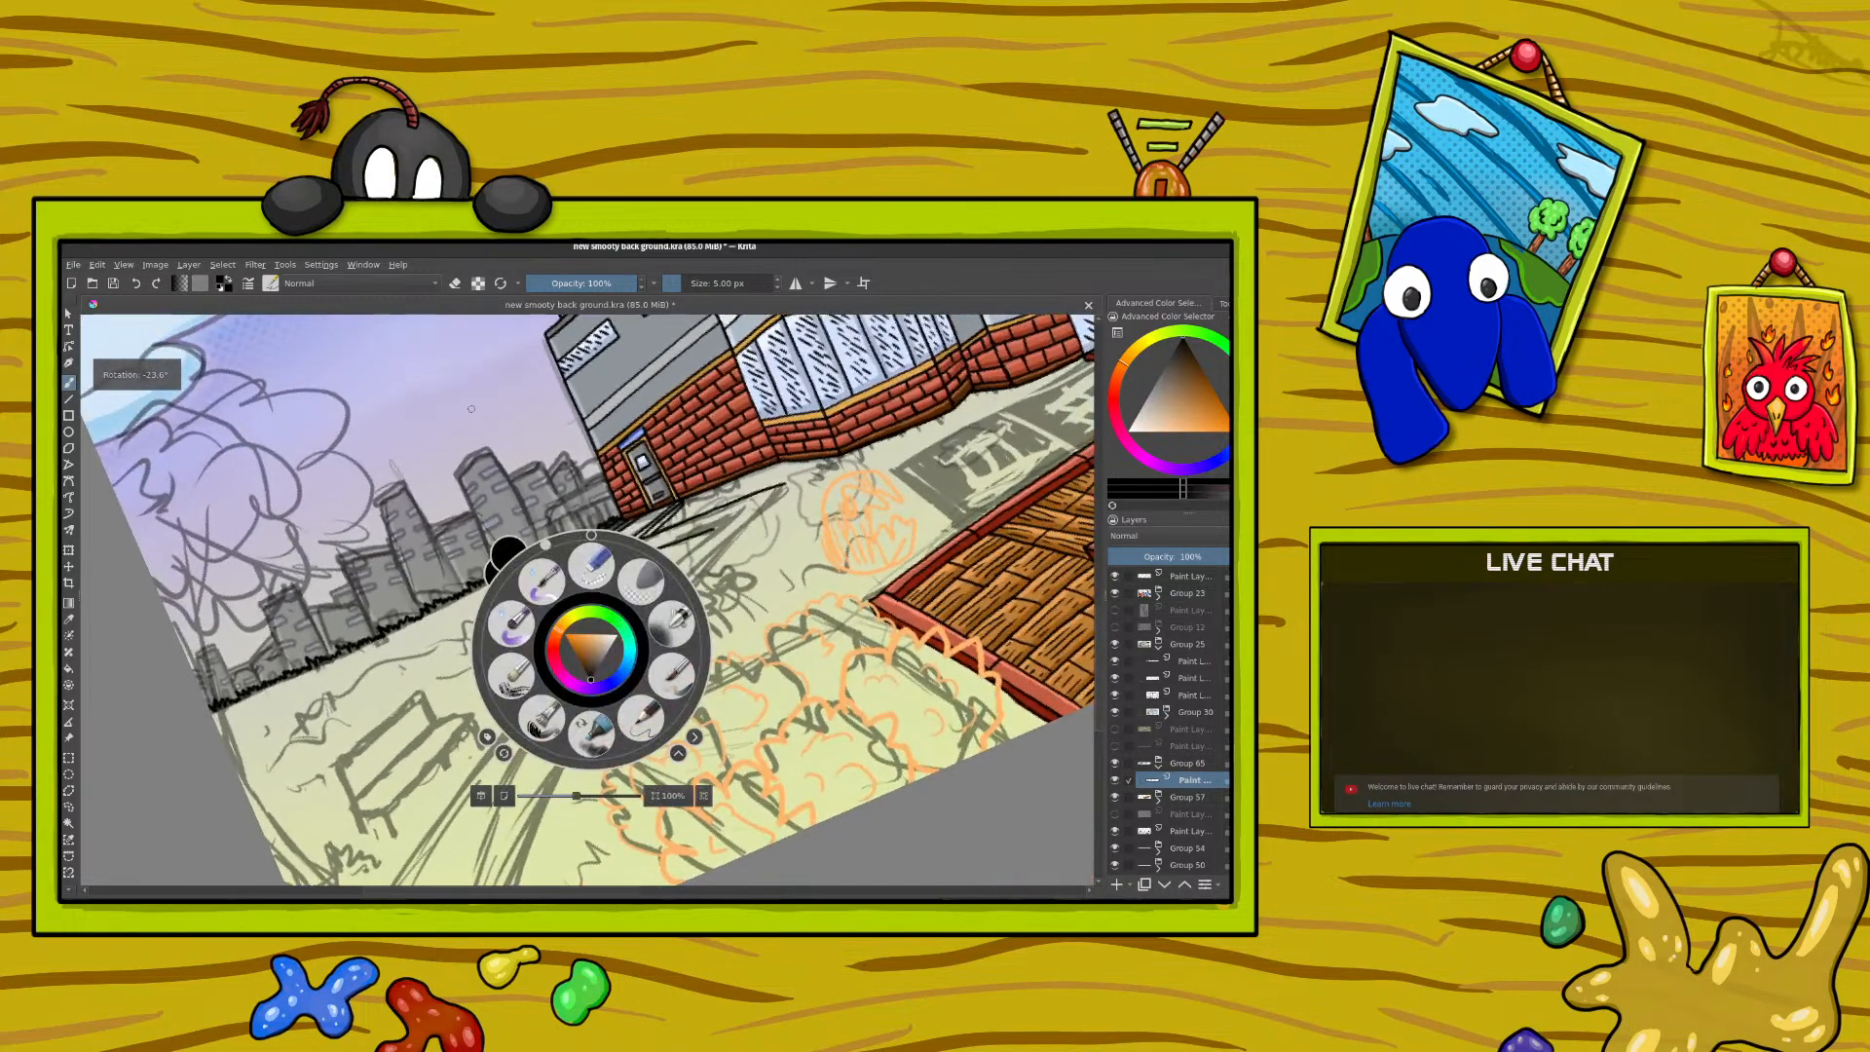
{"action": "right_click", "coordinate": [494, 474]}
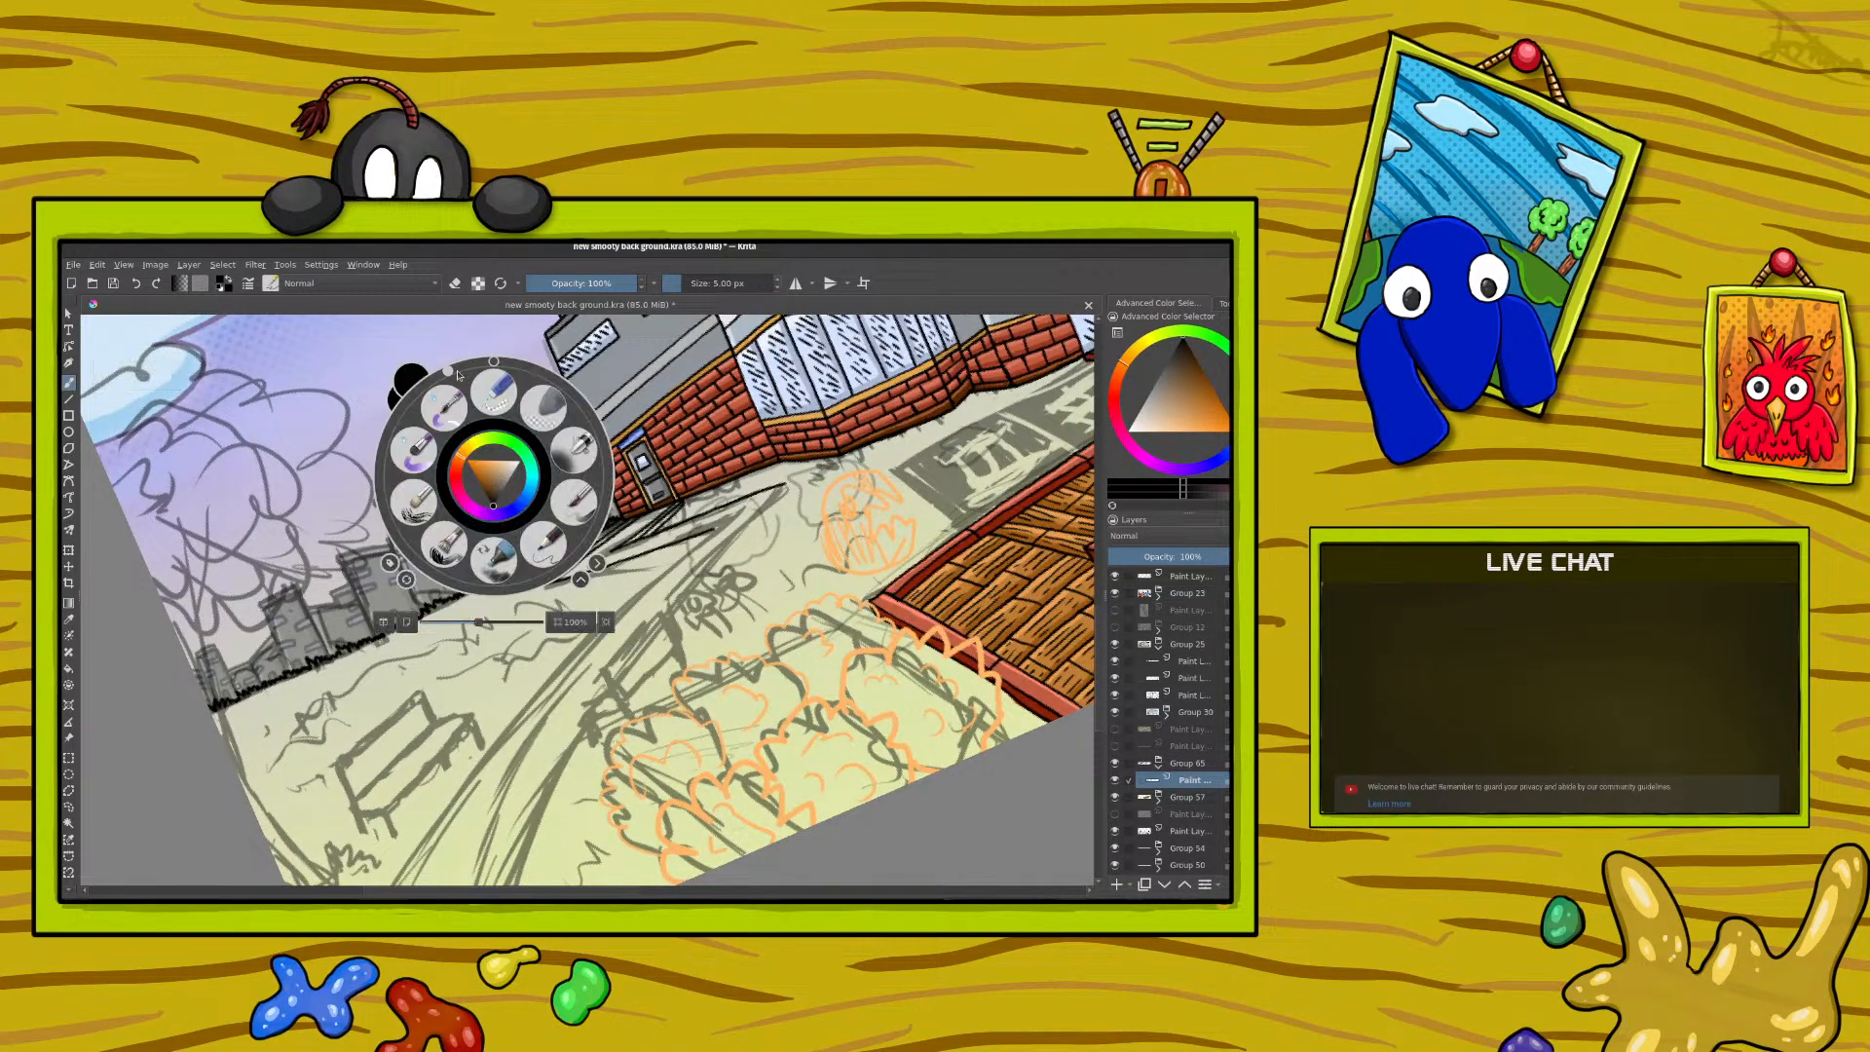
{"action": "left_click_drag", "start_coordinate": [464, 375], "coordinate": [424, 395]}
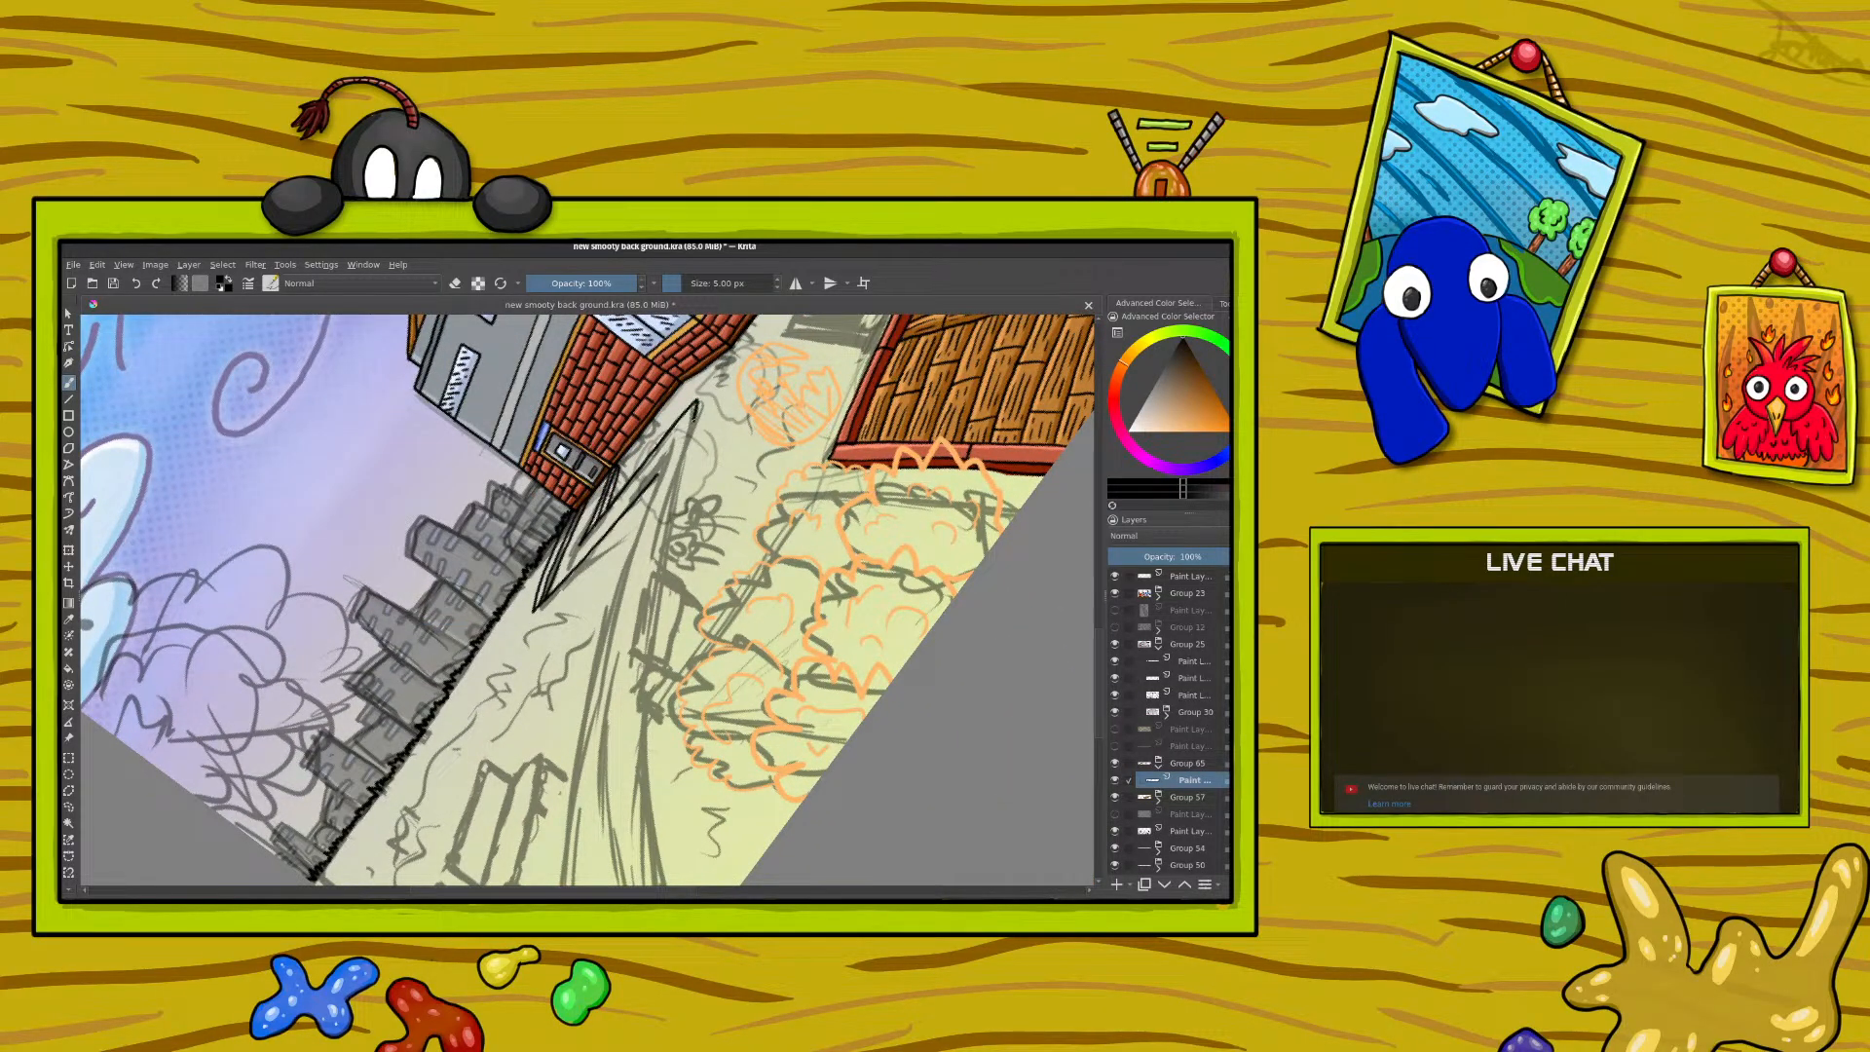
{"action": "left_click_drag", "start_coordinate": [694, 424], "coordinate": [666, 526]}
{"action": "scroll", "coordinate": [640, 433], "scroll_direction": "down", "scroll_amount": 3}
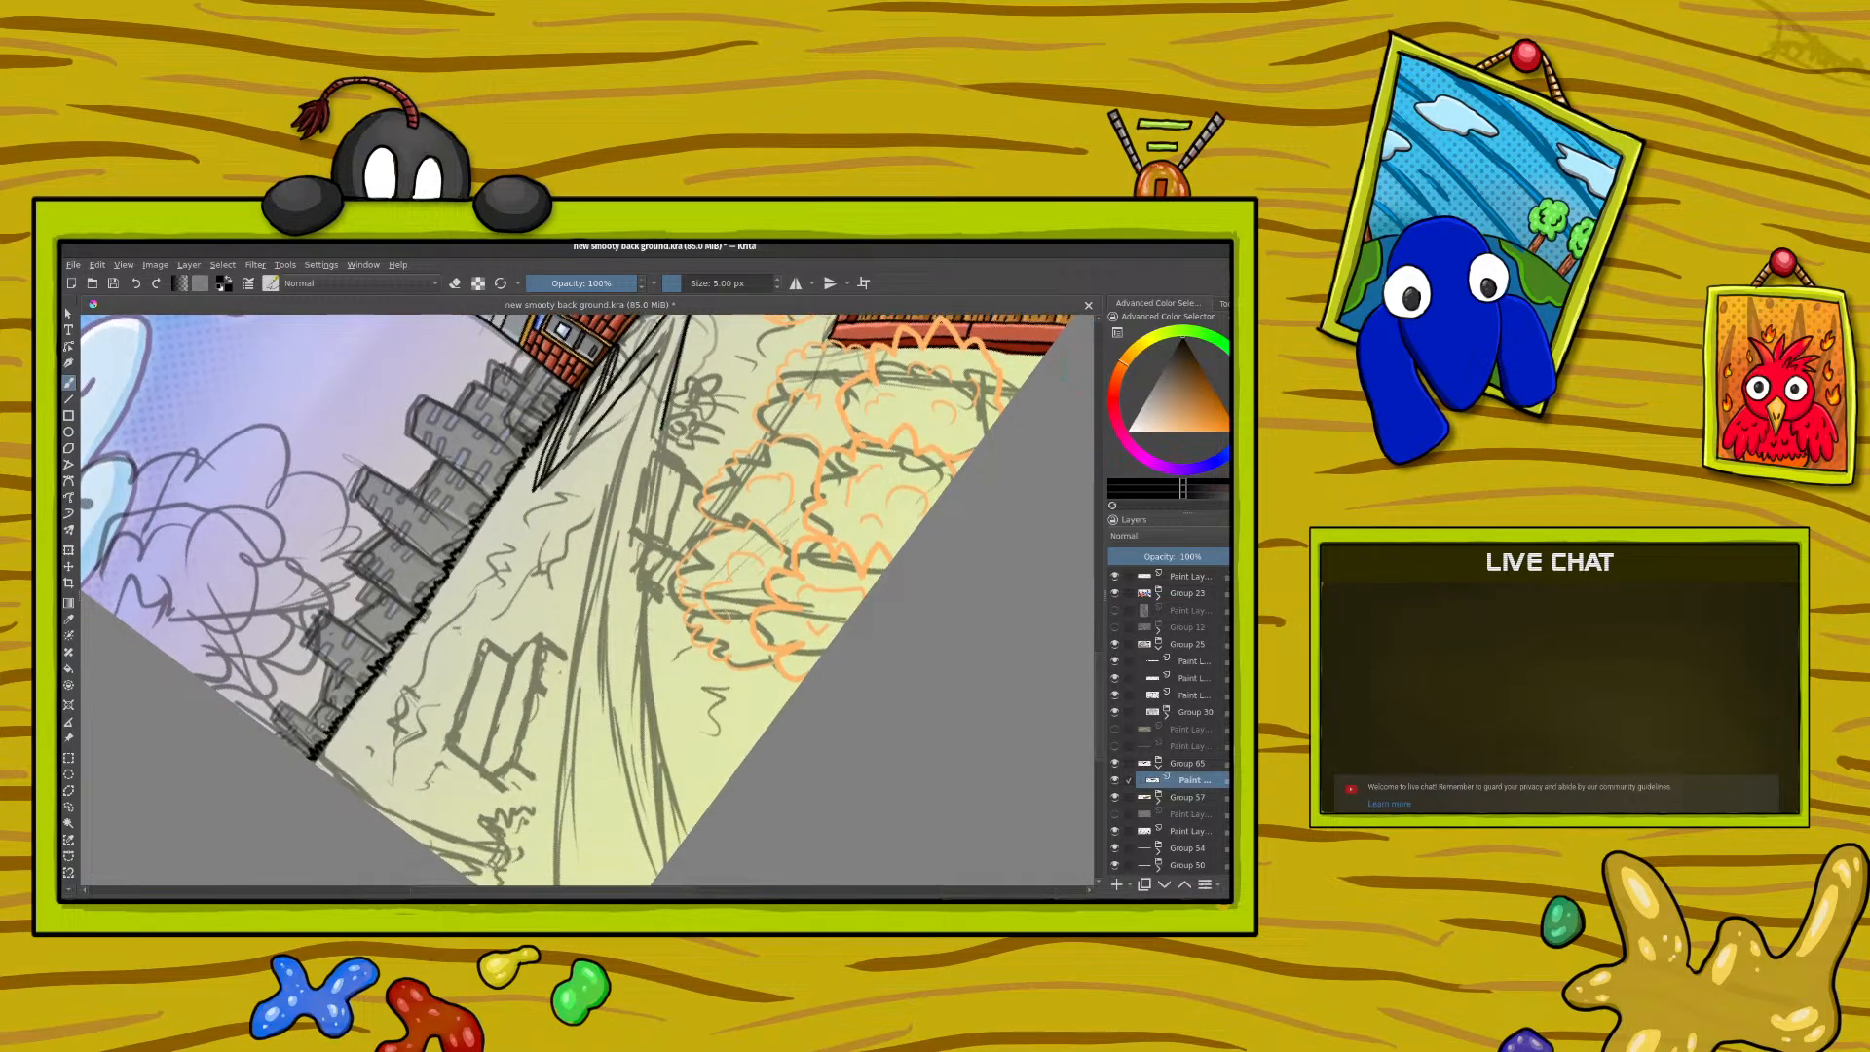
{"action": "mouse_move", "coordinate": [665, 421]}
{"action": "left_mouse_down"}
{"action": "mouse_move", "coordinate": [628, 653]}
{"action": "mouse_move", "coordinate": [647, 887]}
{"action": "left_mouse_up"}
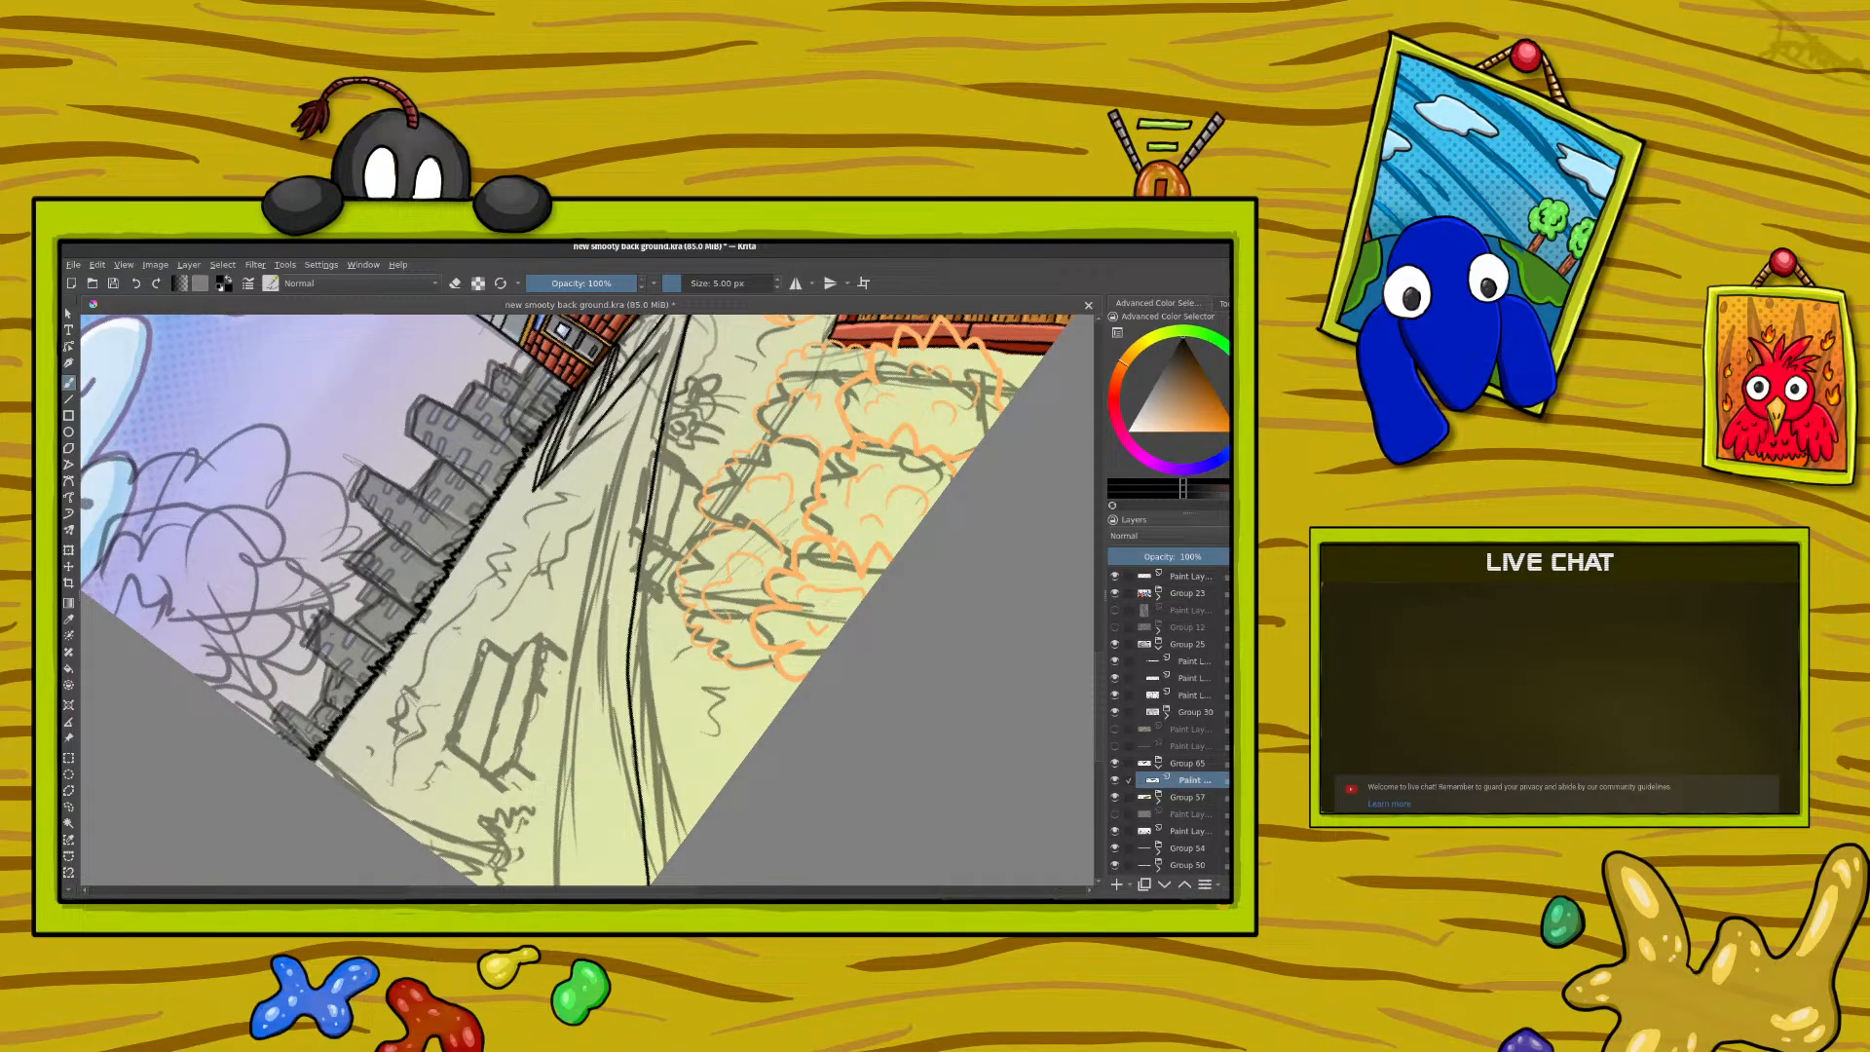
{"action": "left_click", "coordinate": [139, 284]}
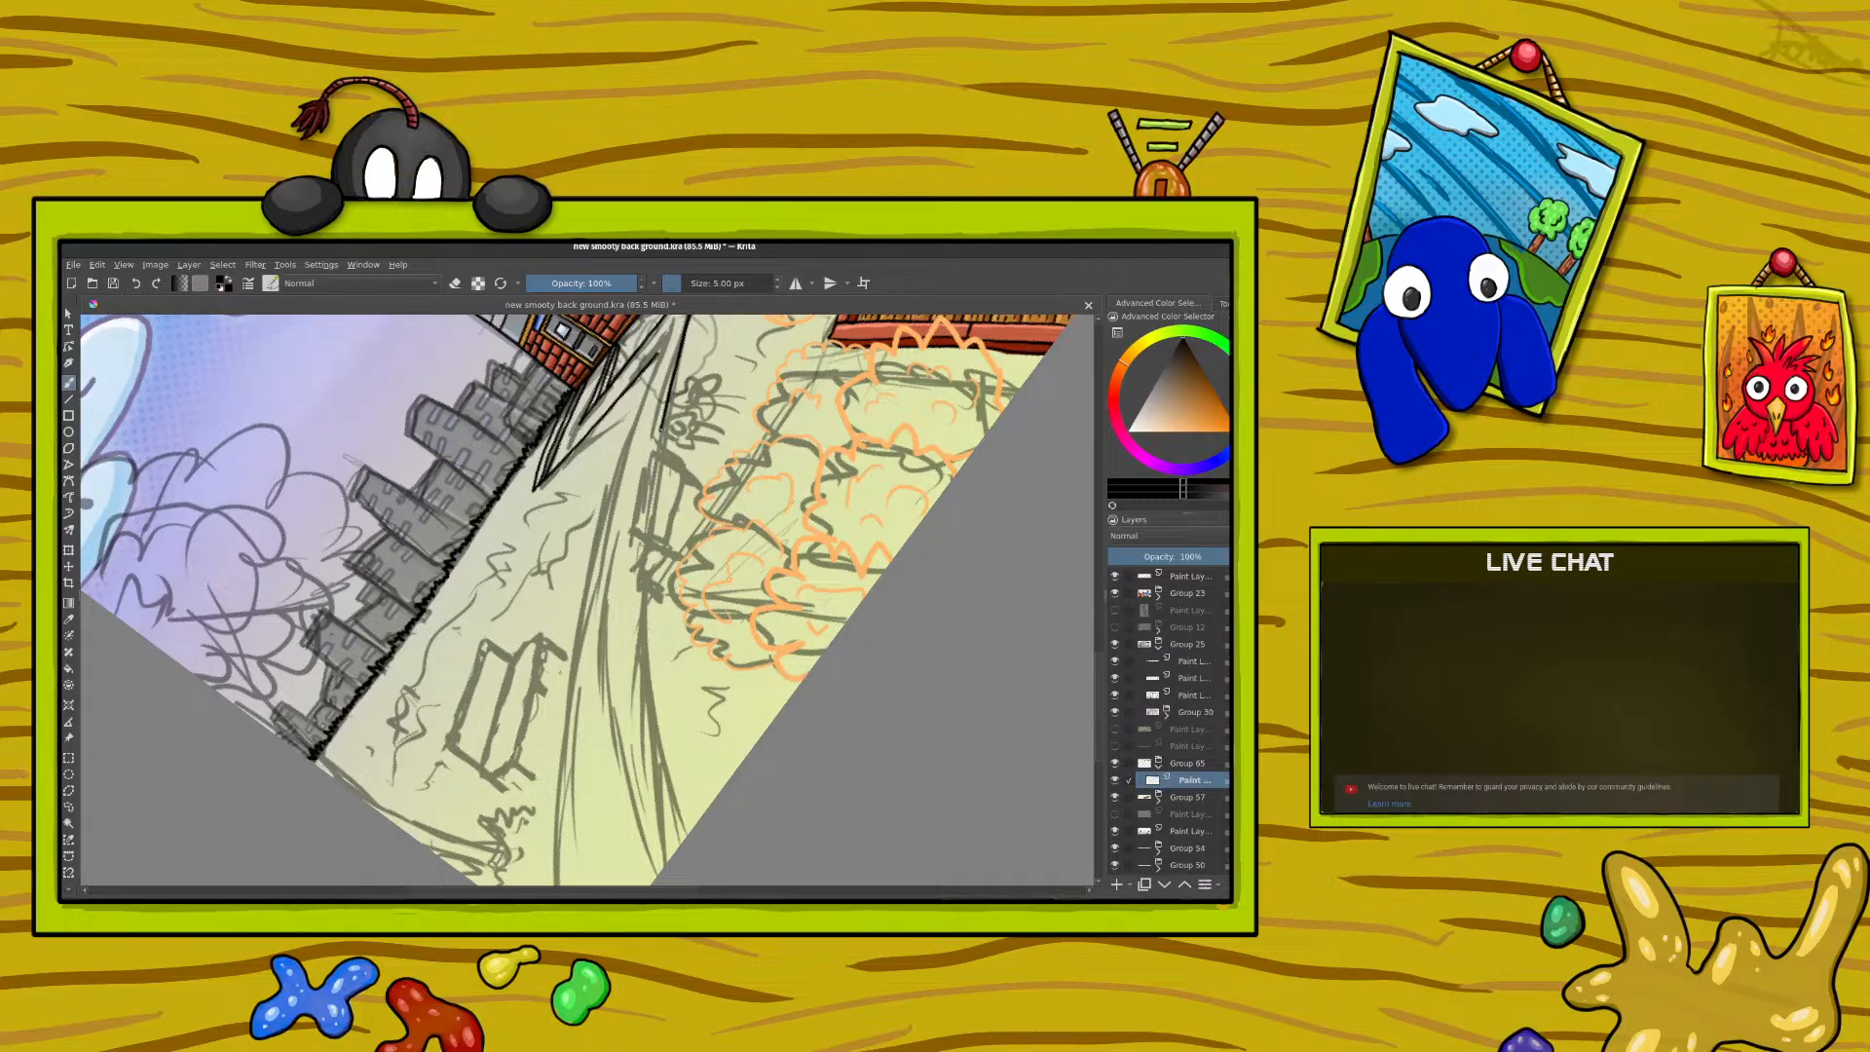
{"action": "mouse_move", "coordinate": [660, 426]}
{"action": "left_mouse_down"}
{"action": "mouse_move", "coordinate": [641, 627]}
{"action": "mouse_move", "coordinate": [684, 840]}
{"action": "left_mouse_up"}
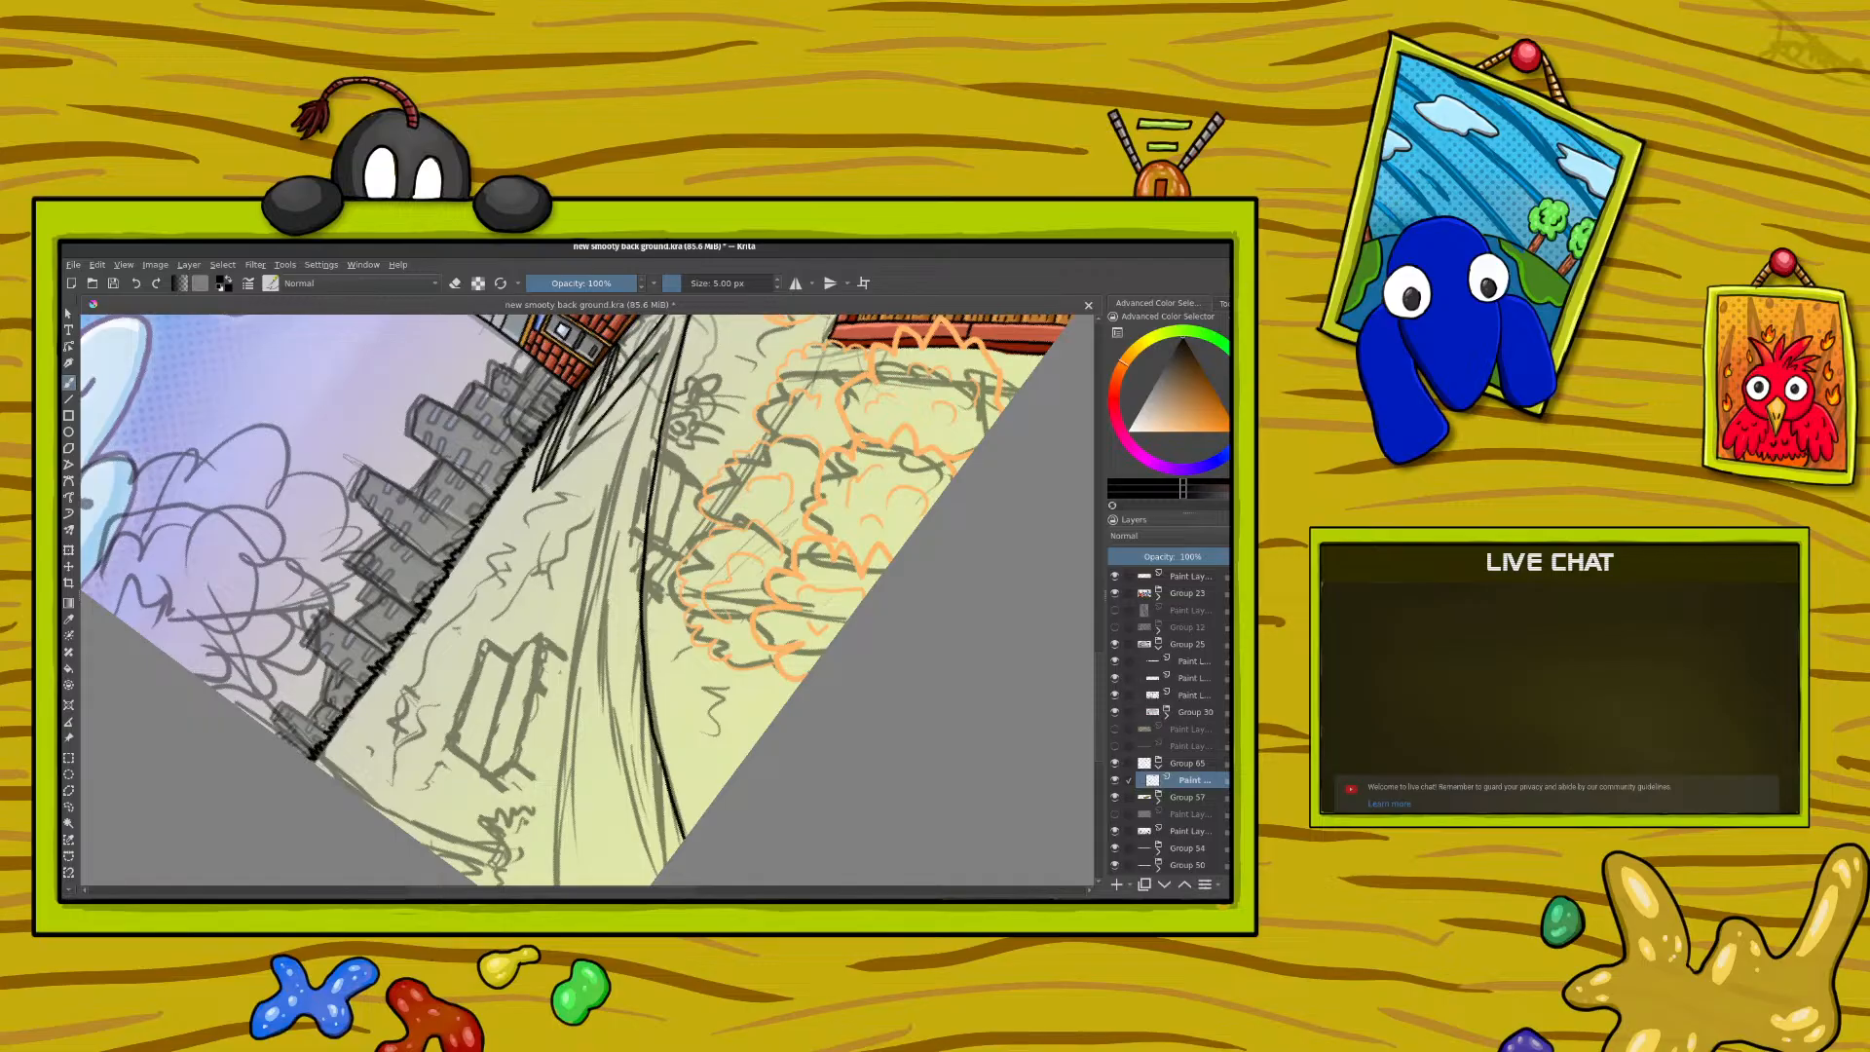
Step: Ink the path's bench-side edge from the bend down to the canvas border
{"action": "left_click_drag", "start_coordinate": [651, 366], "coordinate": [586, 572]}
{"action": "scroll", "coordinate": [1098, 601], "scroll_direction": "down", "scroll_amount": 4}
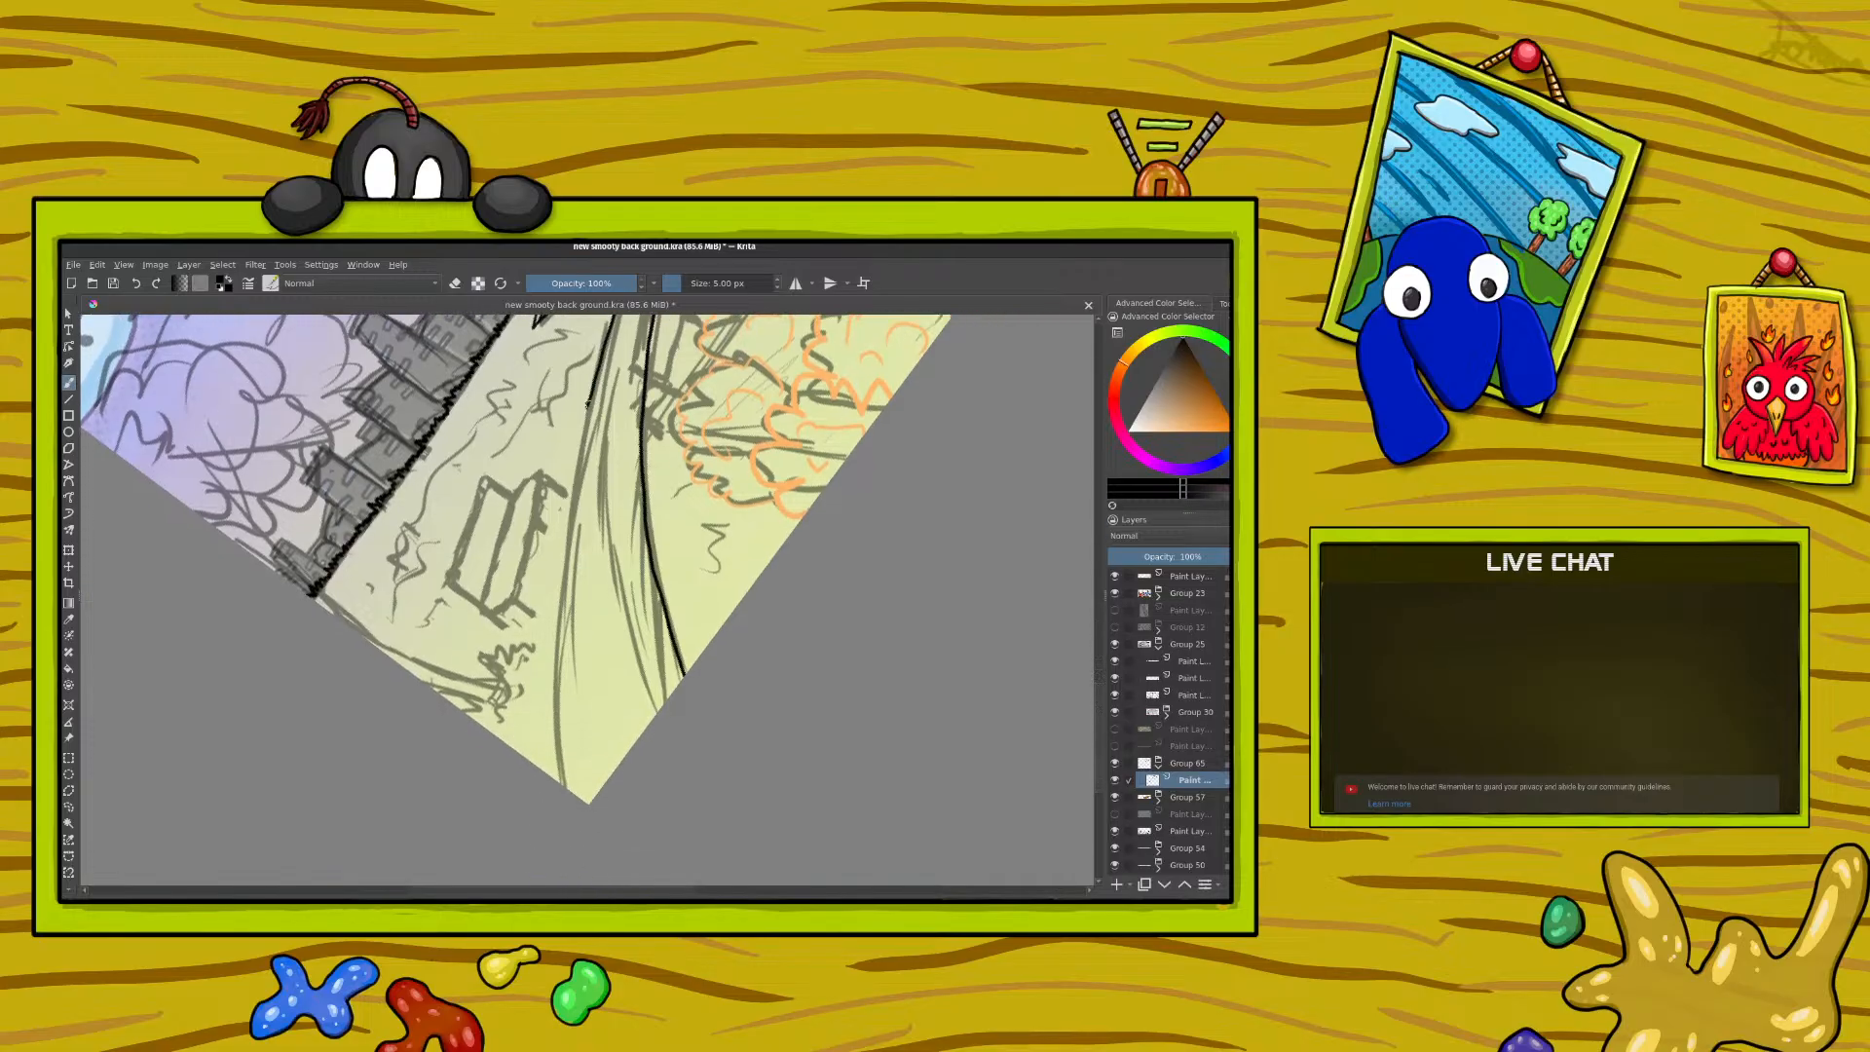
{"action": "left_click_drag", "start_coordinate": [587, 404], "coordinate": [519, 756]}
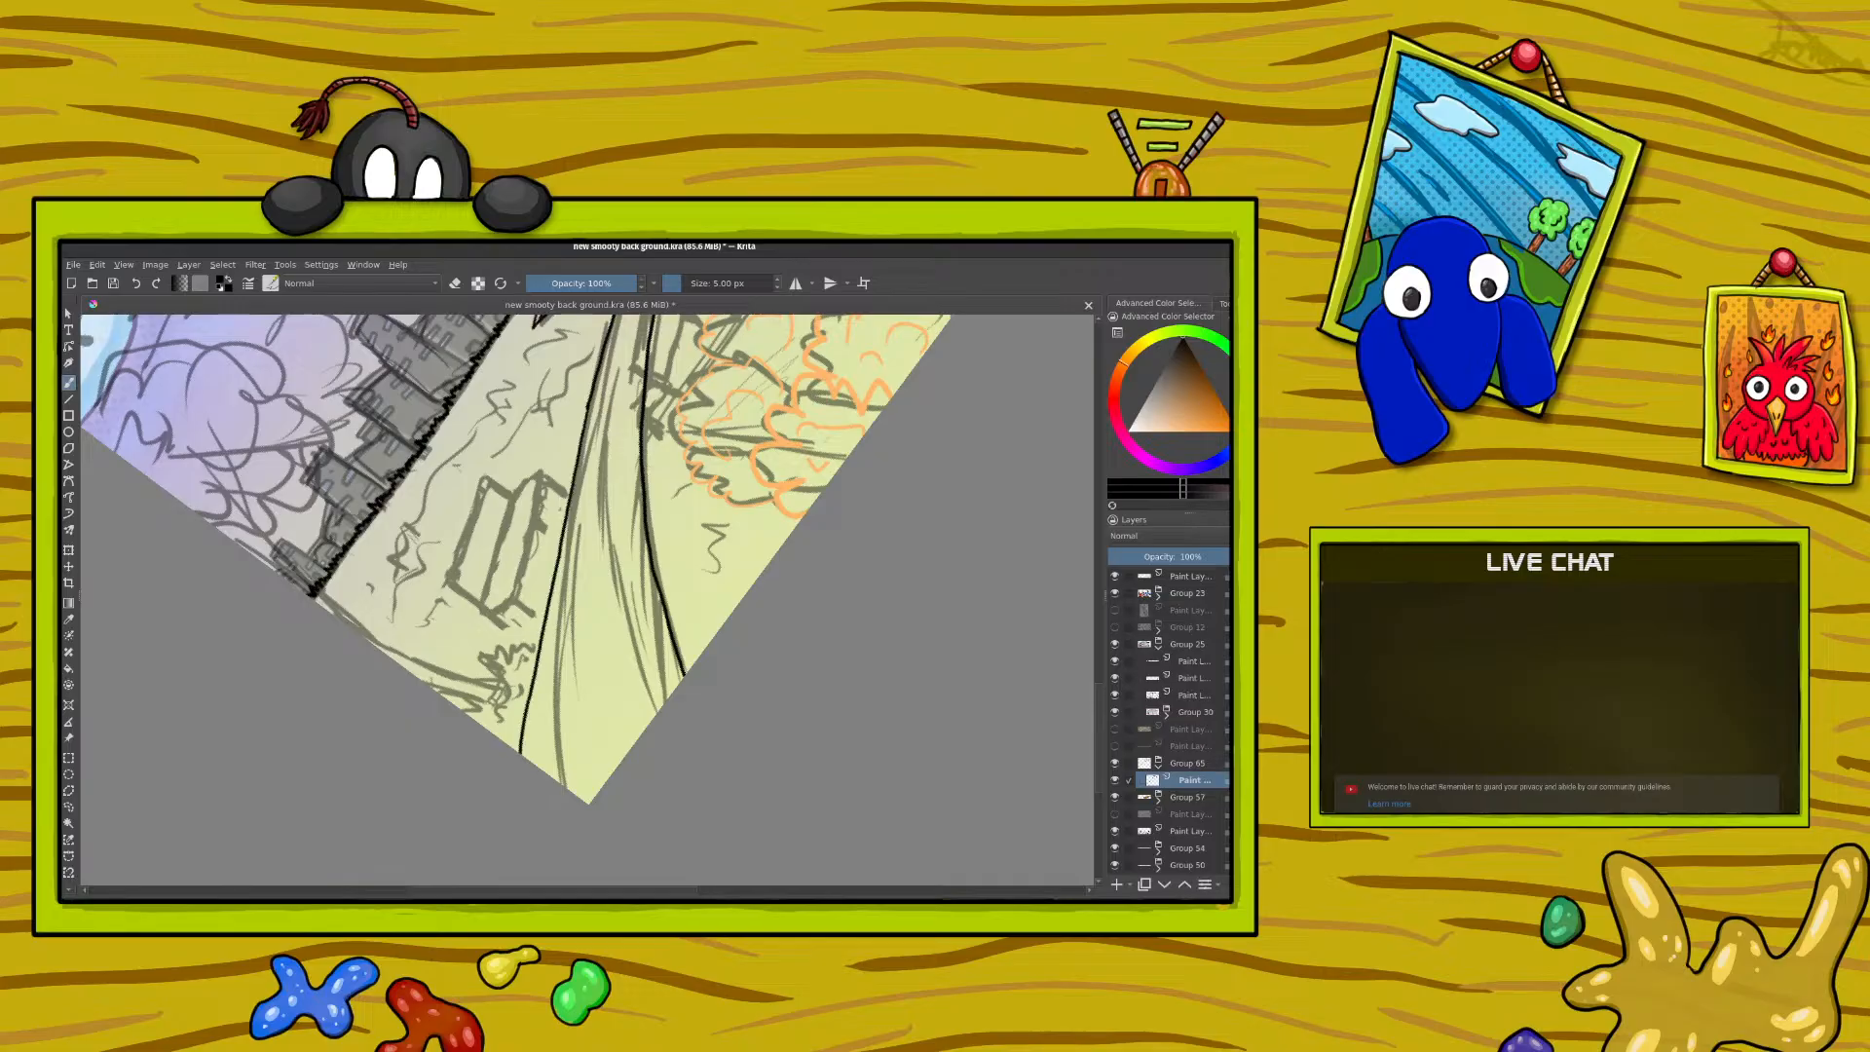
{"action": "right_click", "coordinate": [413, 552]}
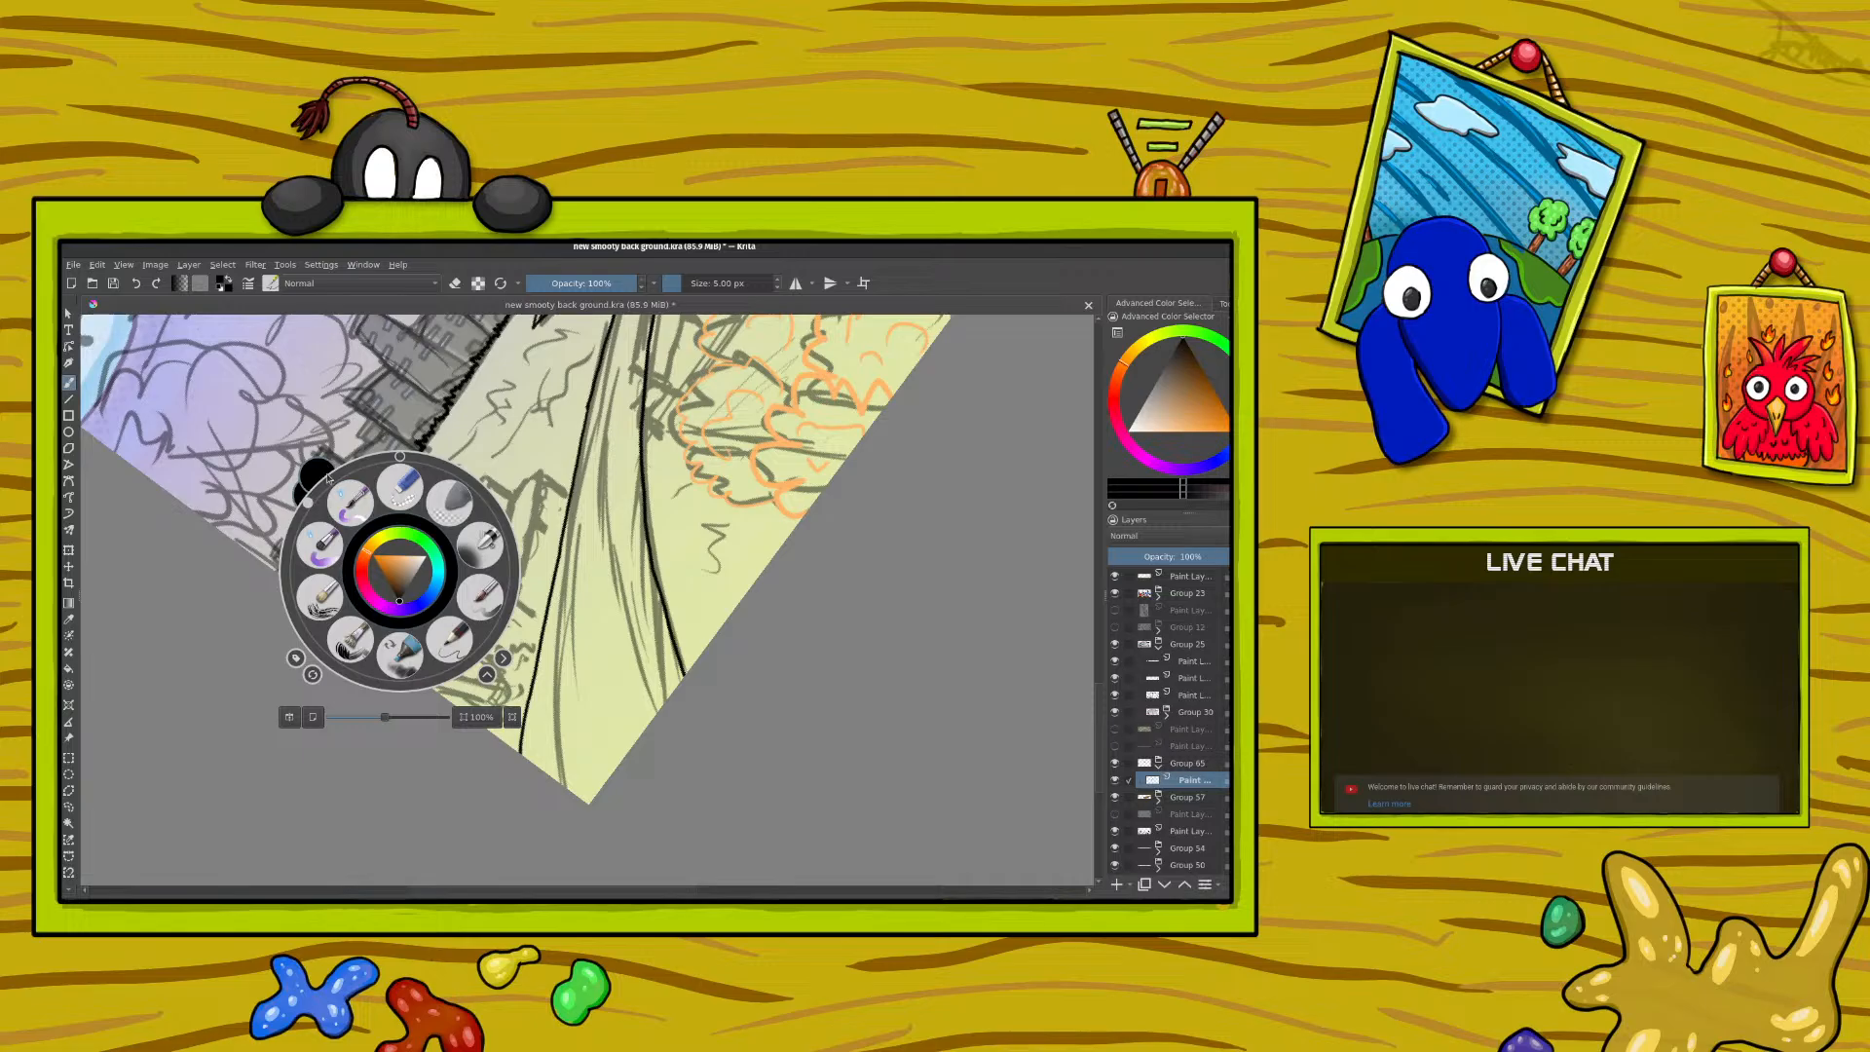
{"action": "left_click", "coordinate": [311, 503]}
{"action": "left_click_drag", "start_coordinate": [311, 504], "coordinate": [360, 467]}
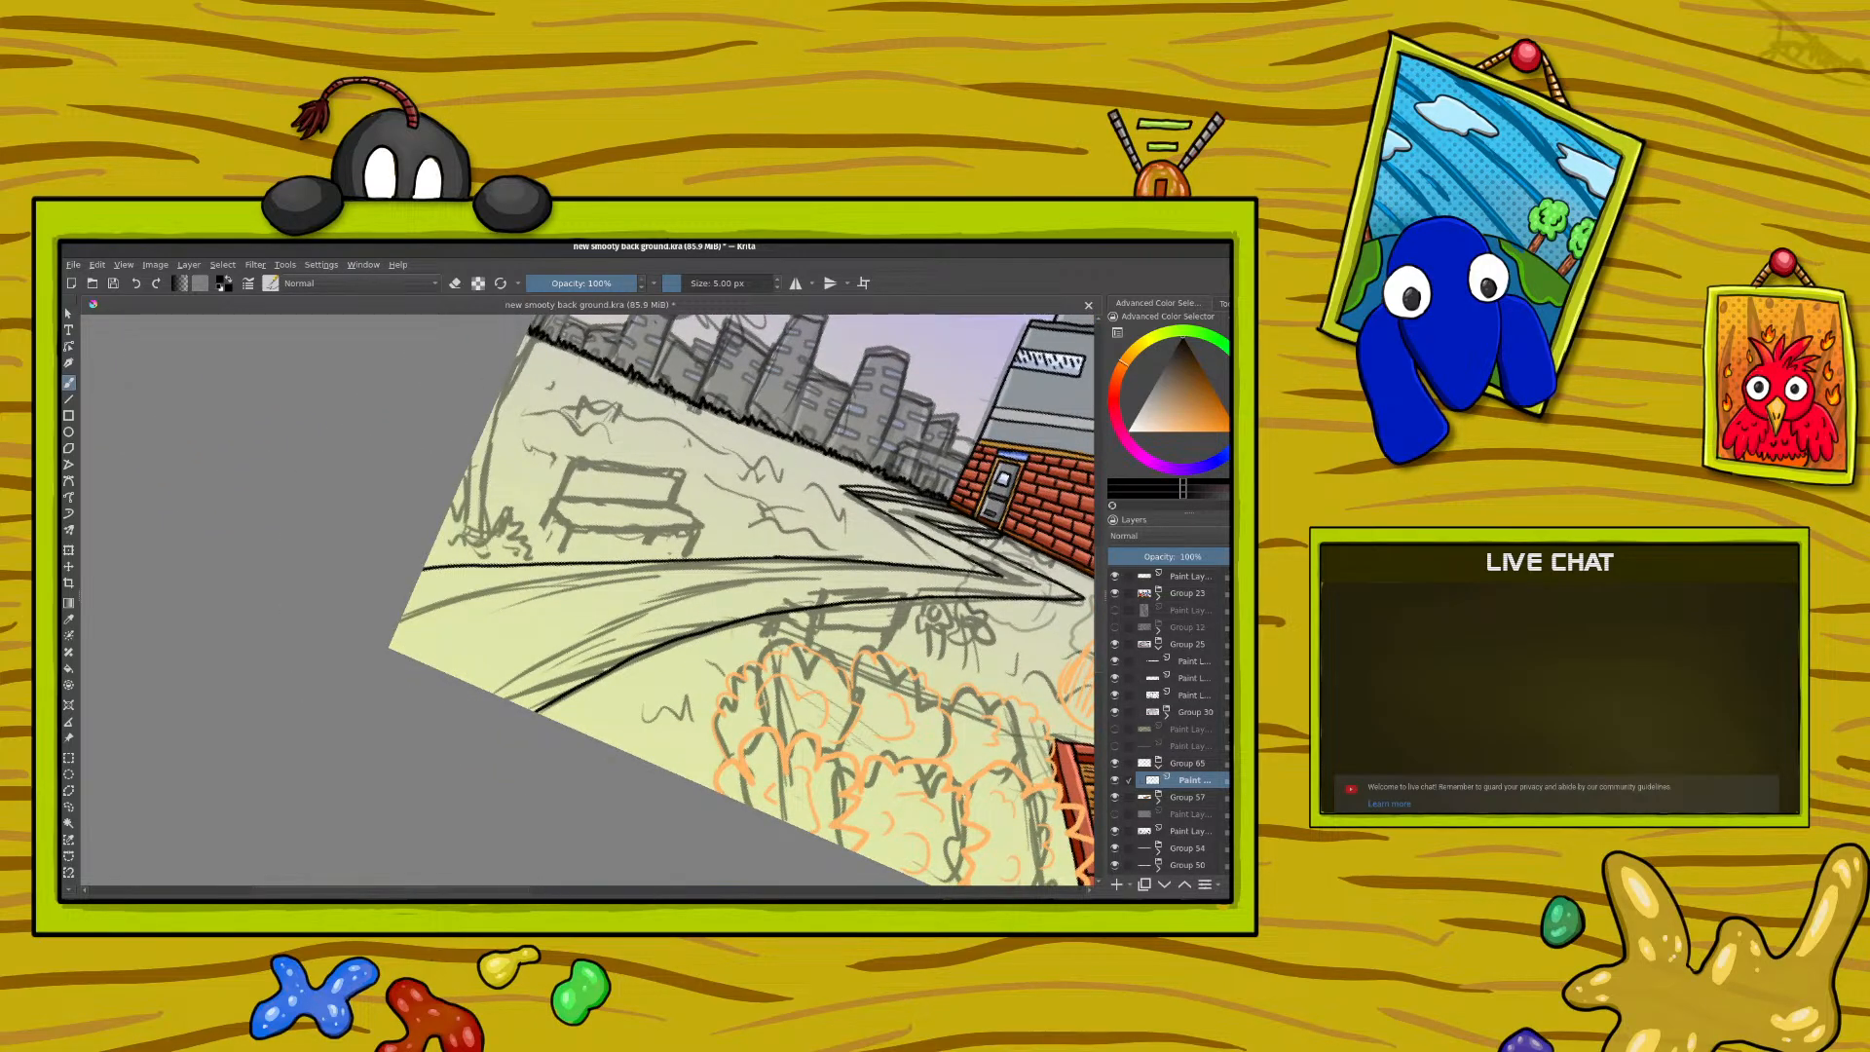
{"action": "left_click_drag", "start_coordinate": [682, 584], "coordinate": [110, 555]}
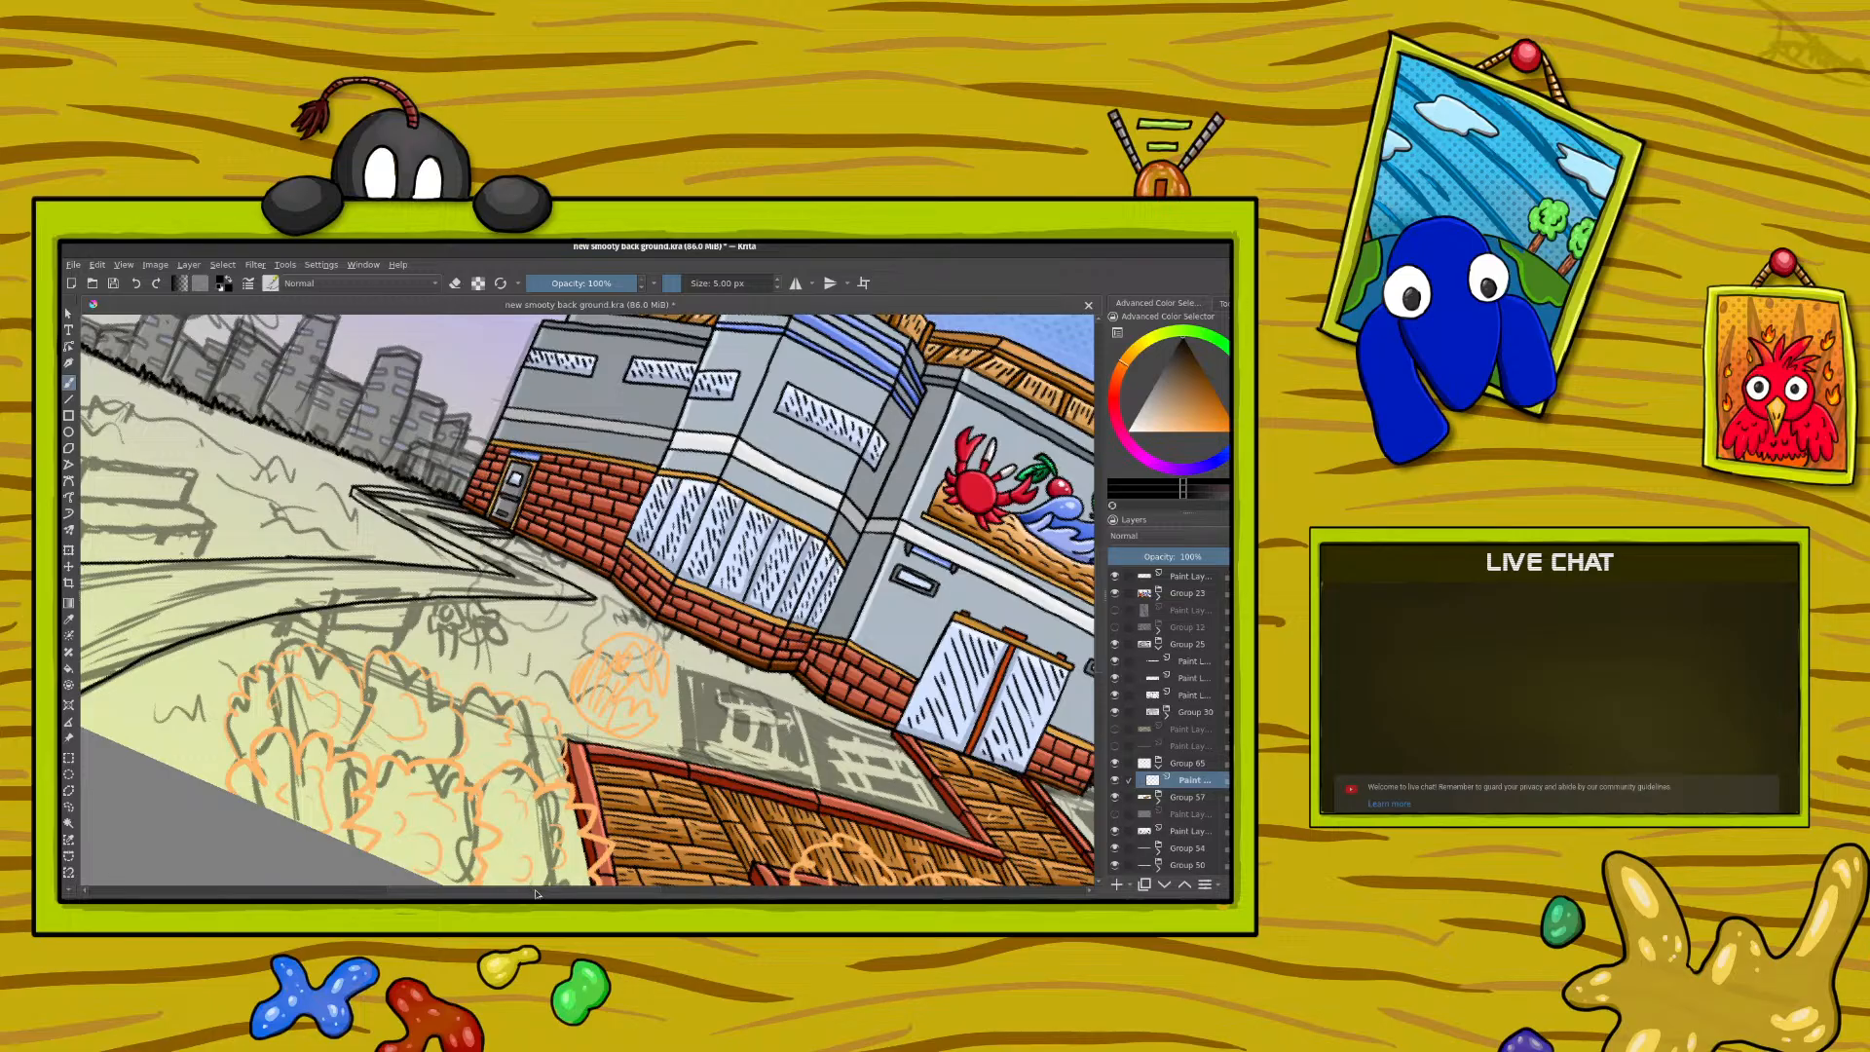
{"action": "key", "text": "4"}
{"action": "right_click", "coordinate": [453, 645]}
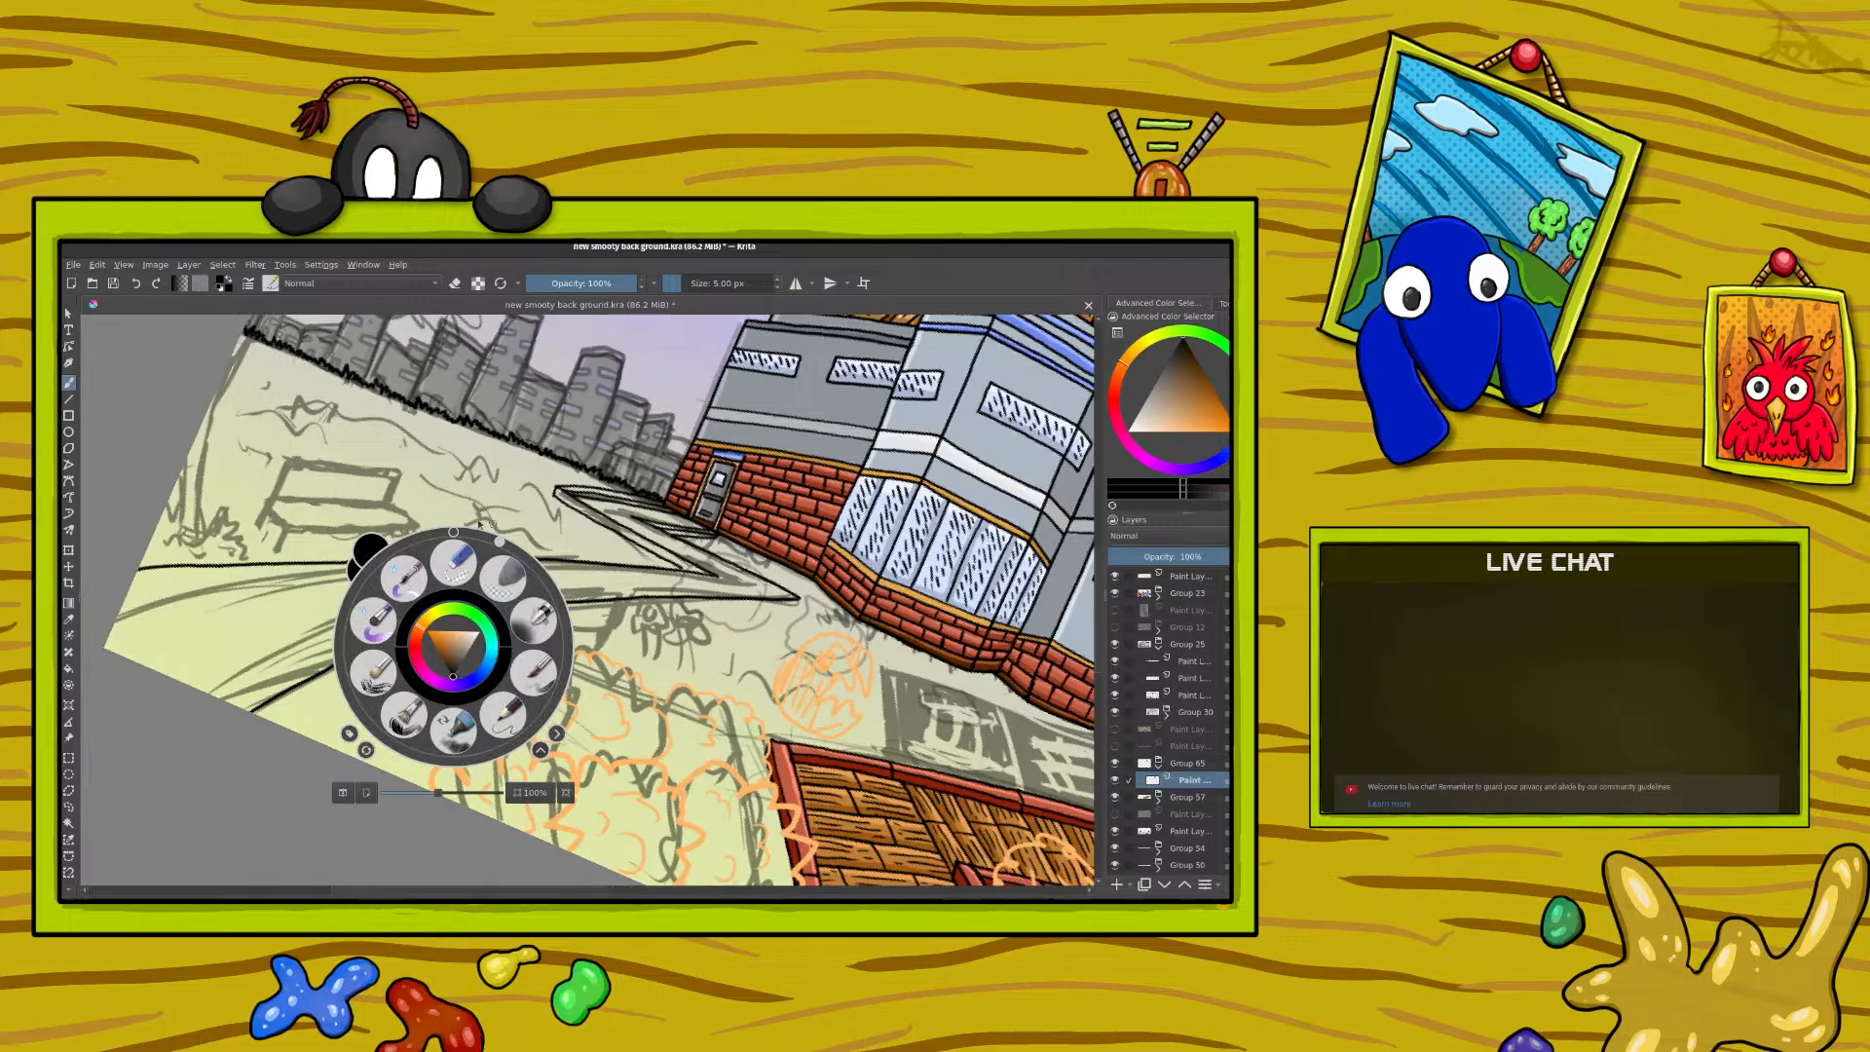
{"action": "left_click", "coordinate": [206, 303]}
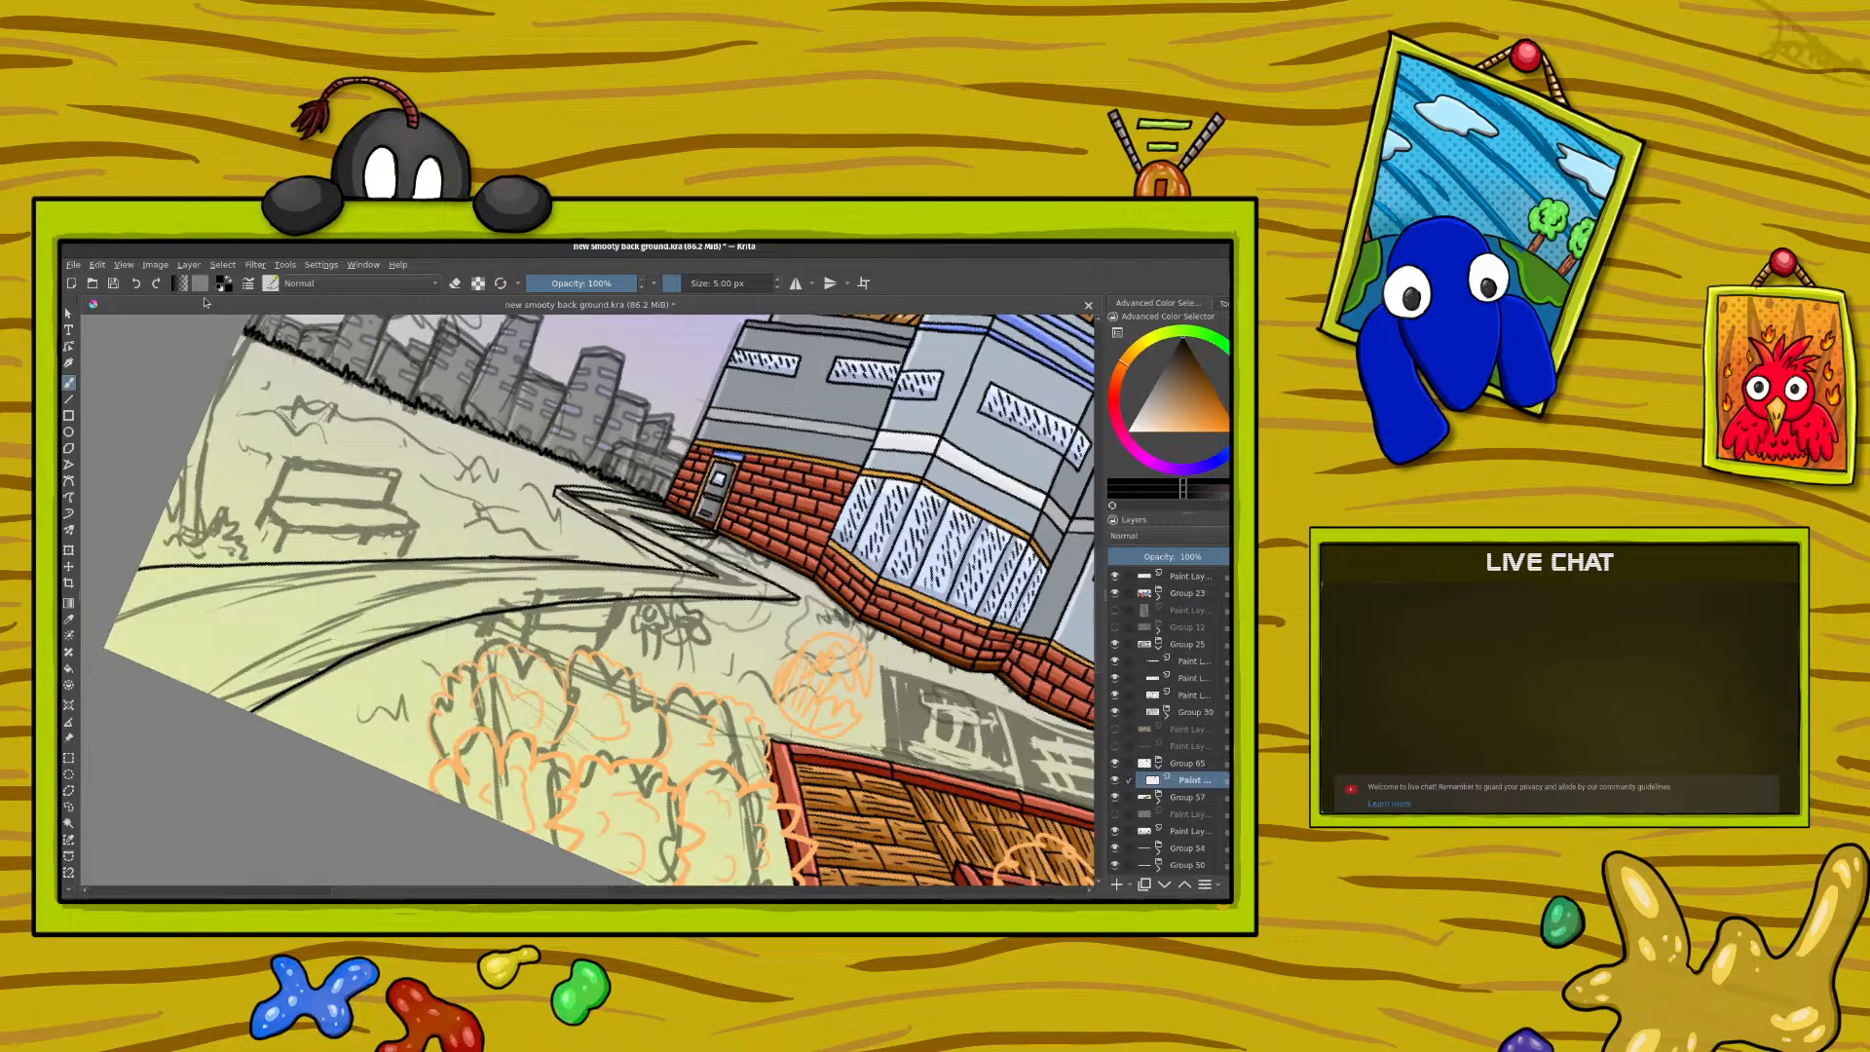
{"action": "left_click", "coordinate": [138, 283]}
{"action": "left_click", "coordinate": [137, 285]}
Step: Ink a second black line inside the path's pointed bend, parallel to its existing outline
{"action": "right_click", "coordinate": [523, 541]}
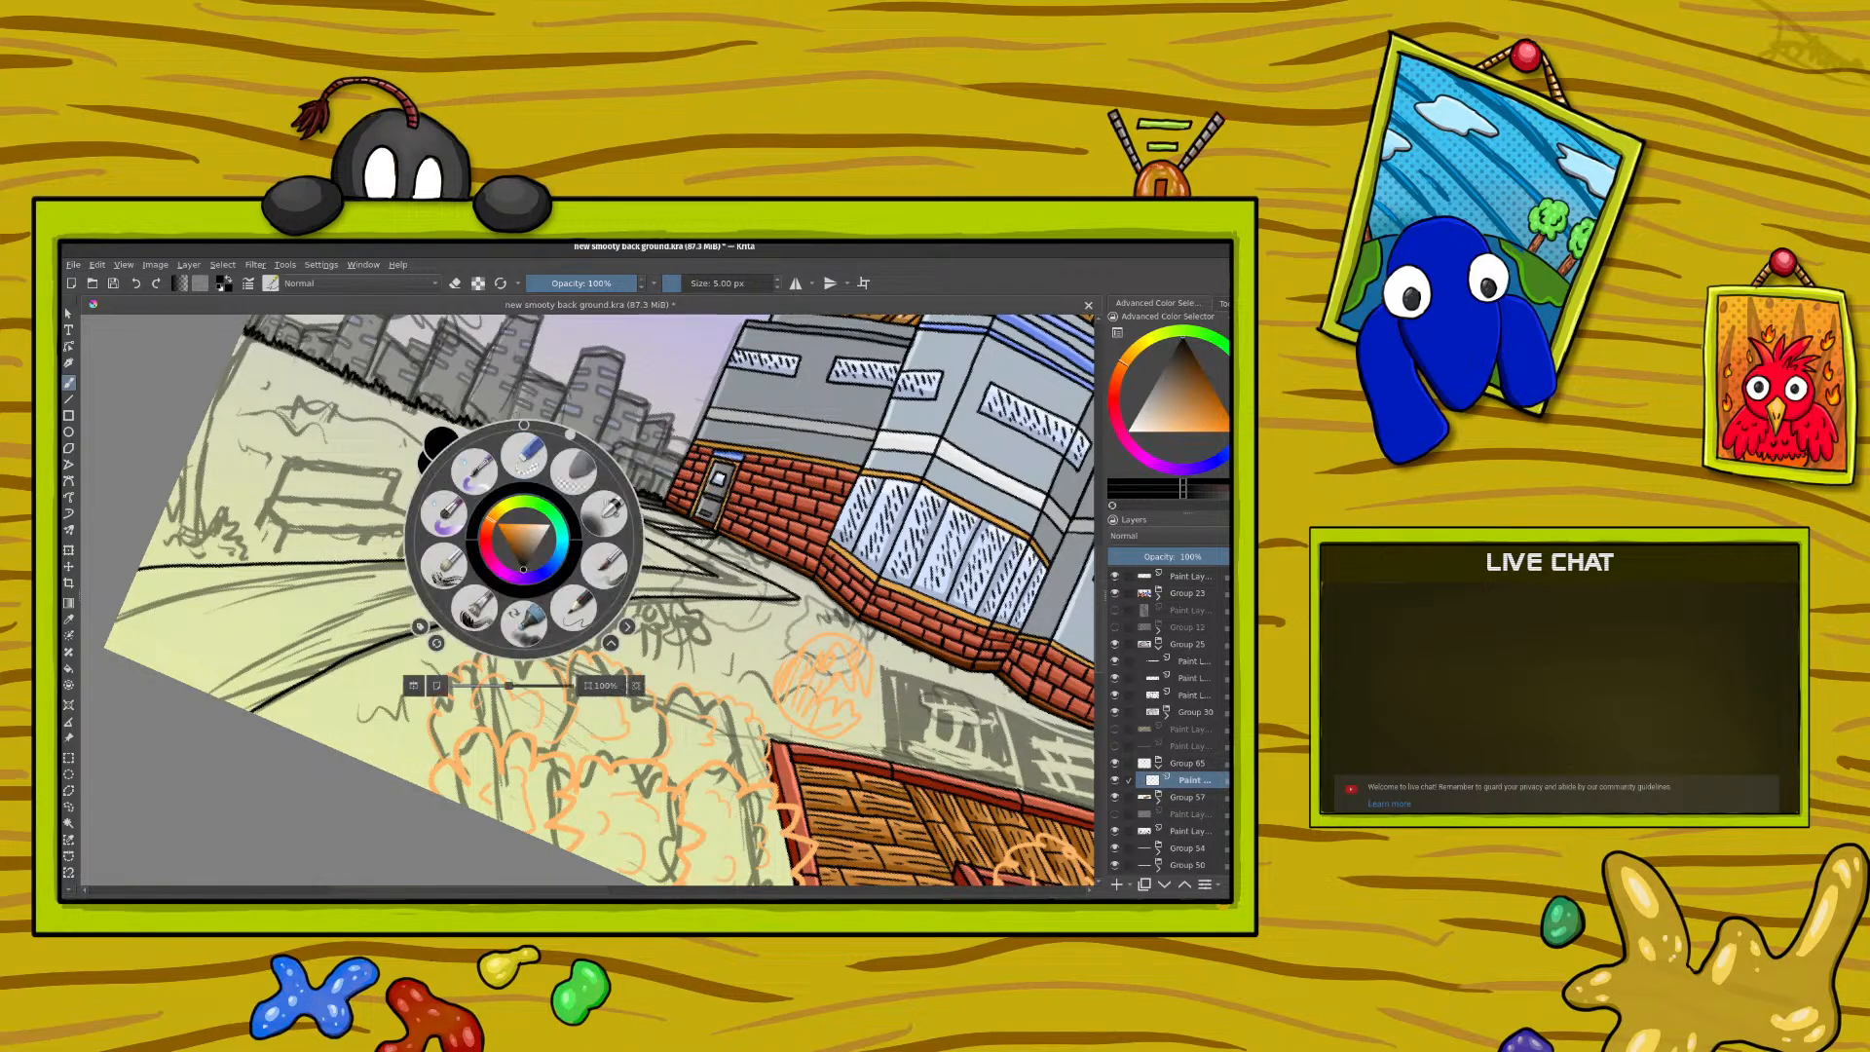
{"action": "left_click_drag", "start_coordinate": [438, 458], "coordinate": [556, 308]}
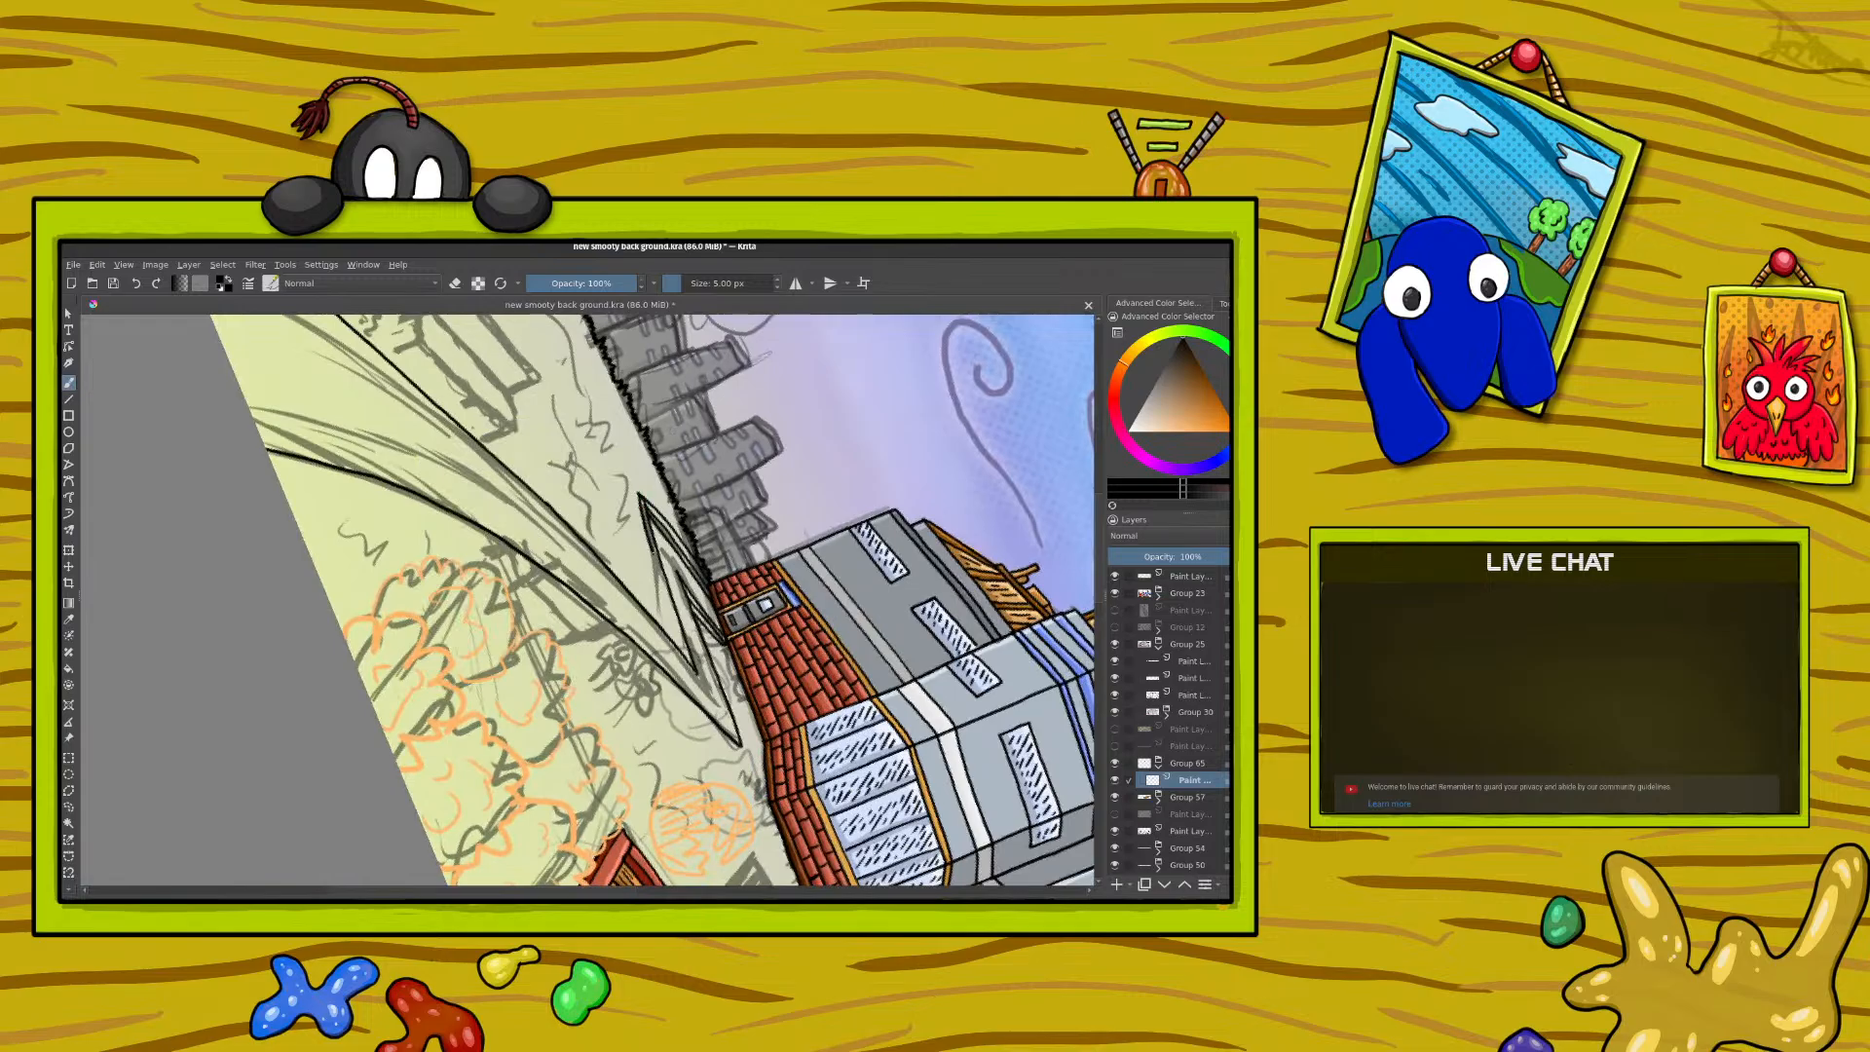
{"action": "left_click_drag", "start_coordinate": [656, 559], "coordinate": [674, 620]}
{"action": "right_click", "coordinate": [611, 620]}
{"action": "left_click_drag", "start_coordinate": [529, 532], "coordinate": [570, 407]}
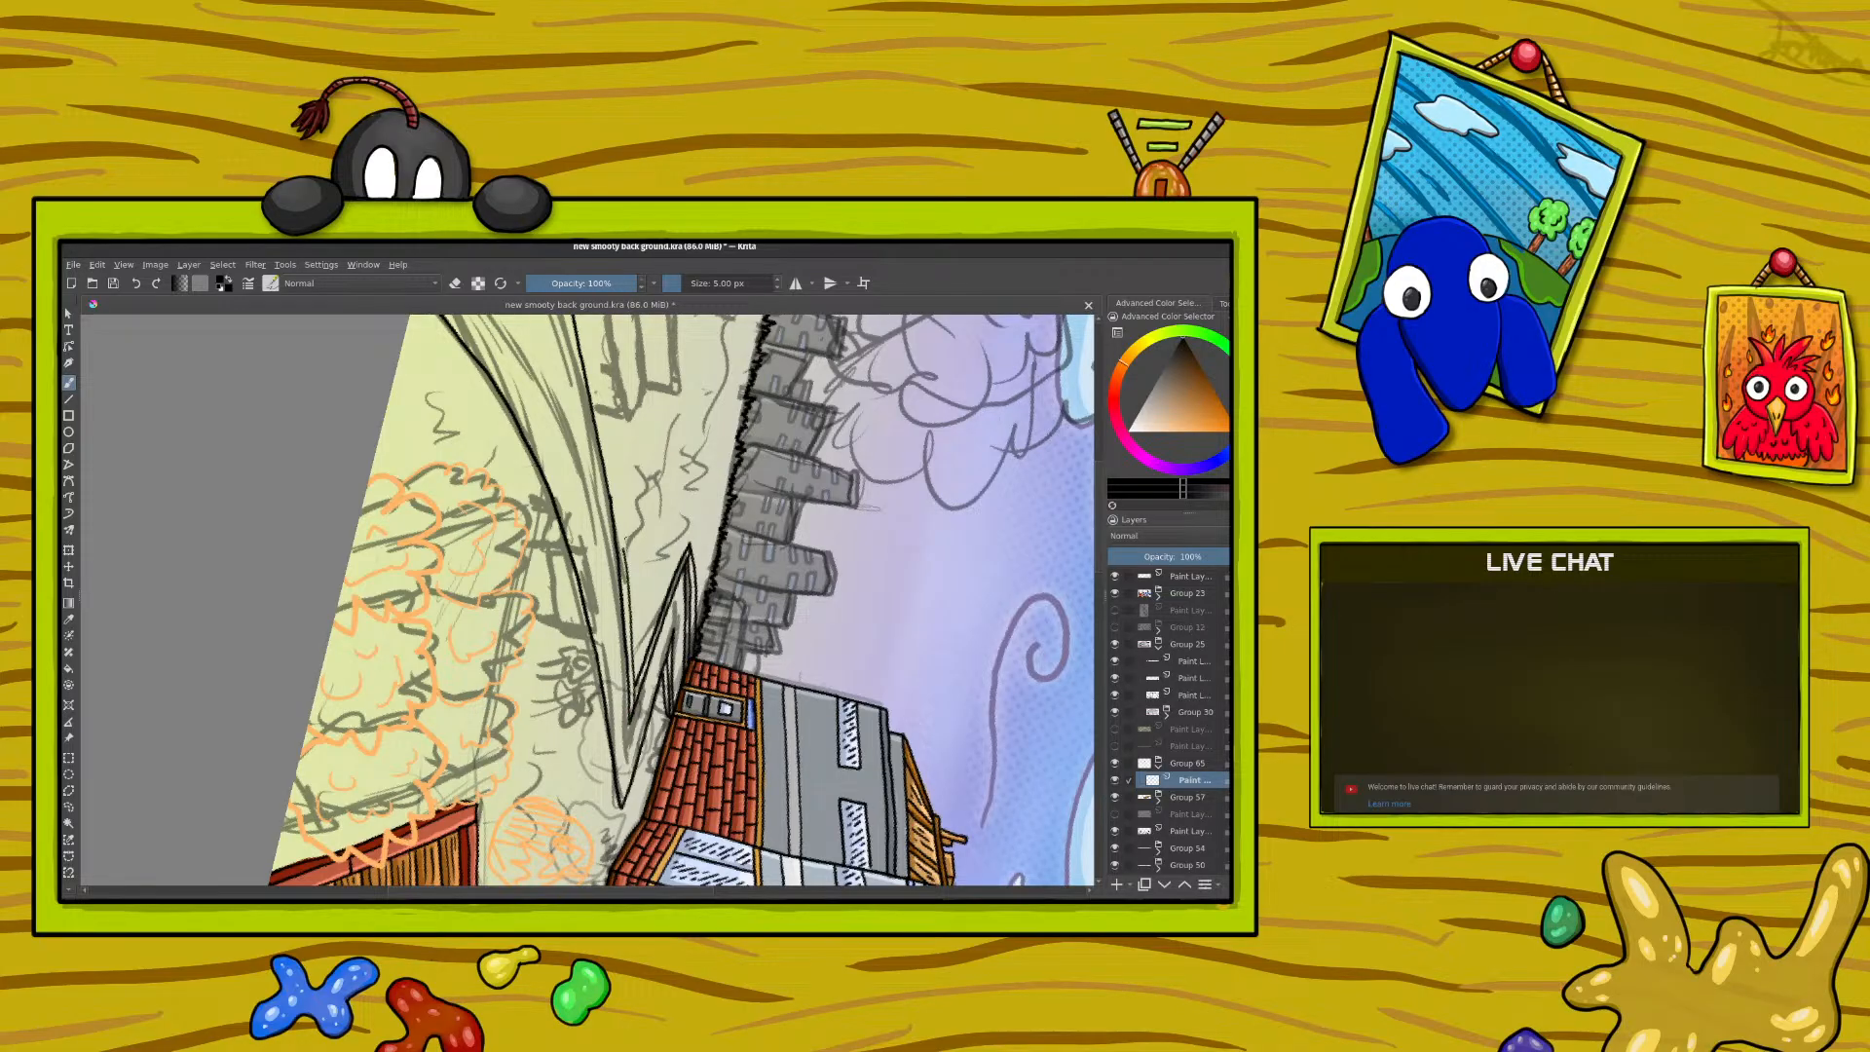
Step: Ink a second line parallel to the path's bench-side edge, from the bend to the canvas border, correcting its start
{"action": "scroll", "coordinate": [648, 601], "scroll_direction": "up", "scroll_amount": 3}
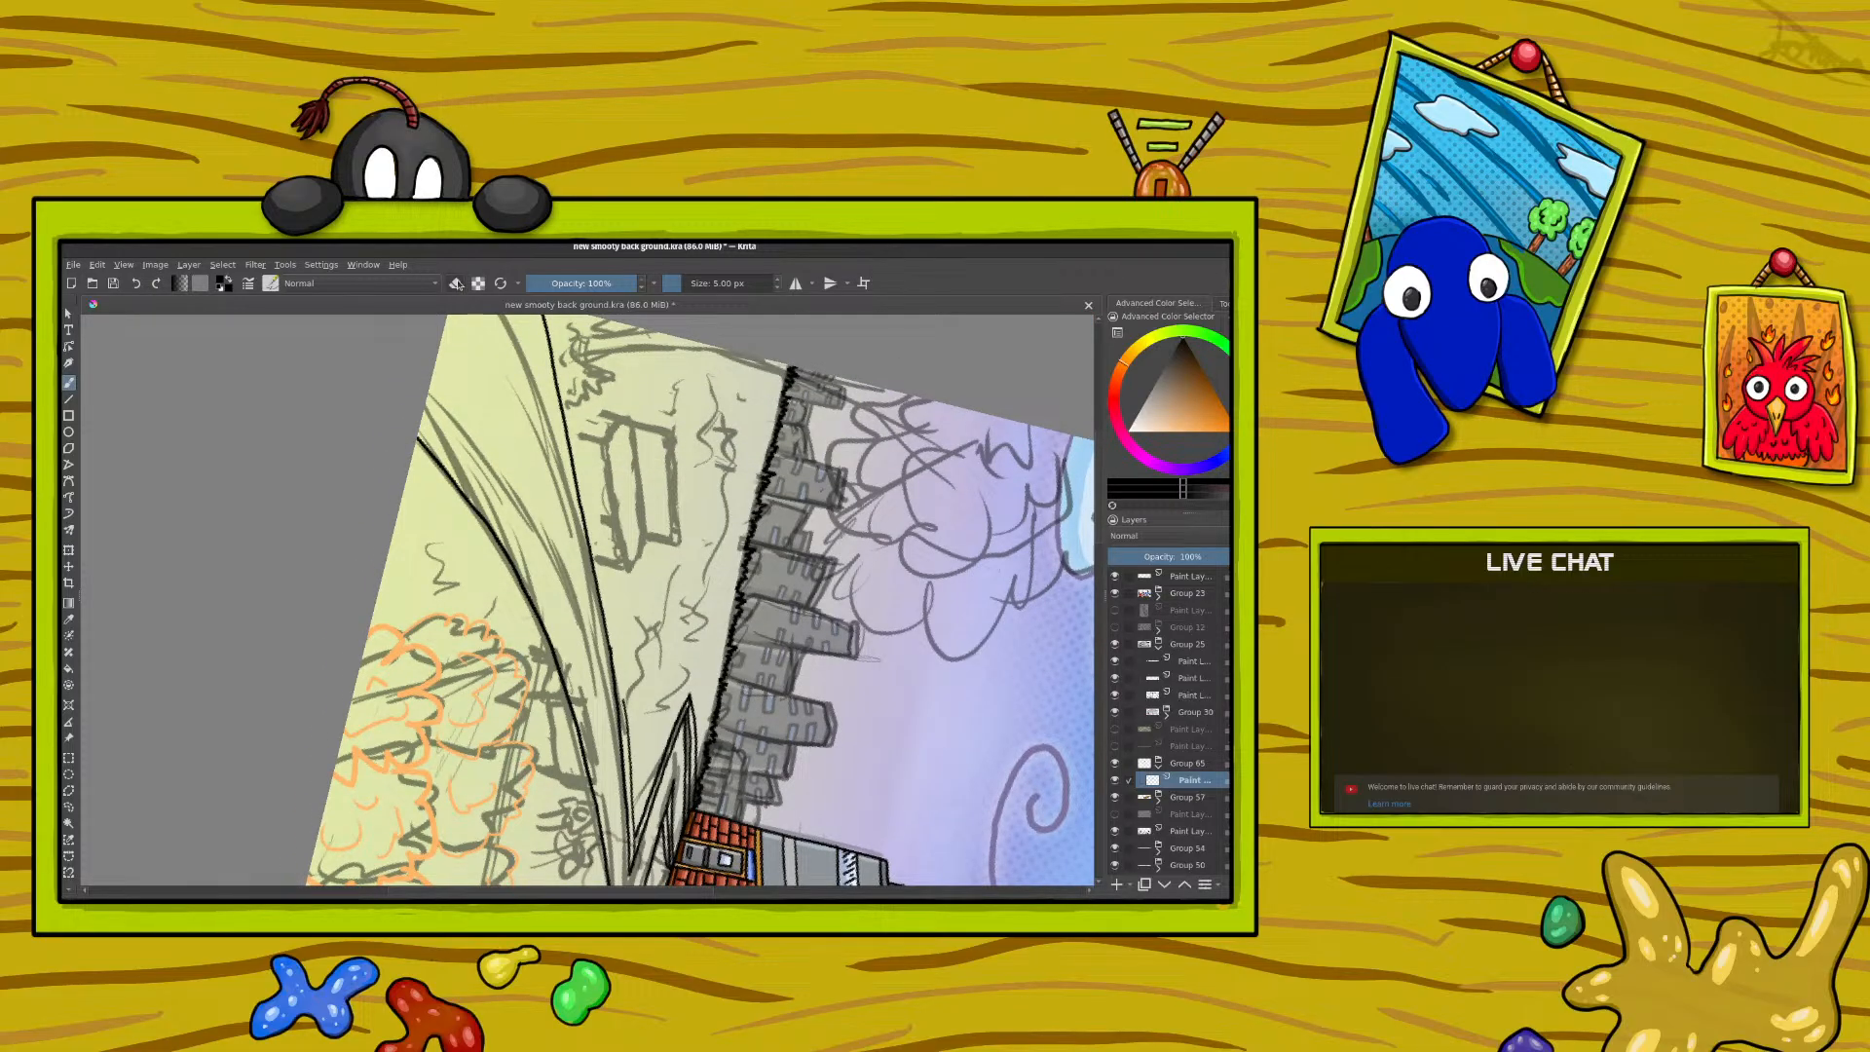
{"action": "left_click", "coordinate": [456, 282]}
{"action": "left_click_drag", "start_coordinate": [623, 694], "coordinate": [625, 715]}
{"action": "left_click", "coordinate": [448, 283]}
{"action": "left_click_drag", "start_coordinate": [620, 654], "coordinate": [617, 626]}
{"action": "left_click", "coordinate": [155, 283]}
{"action": "left_click_drag", "start_coordinate": [625, 698], "coordinate": [603, 574]}
{"action": "scroll", "coordinate": [1102, 516], "scroll_direction": "up", "scroll_amount": 3}
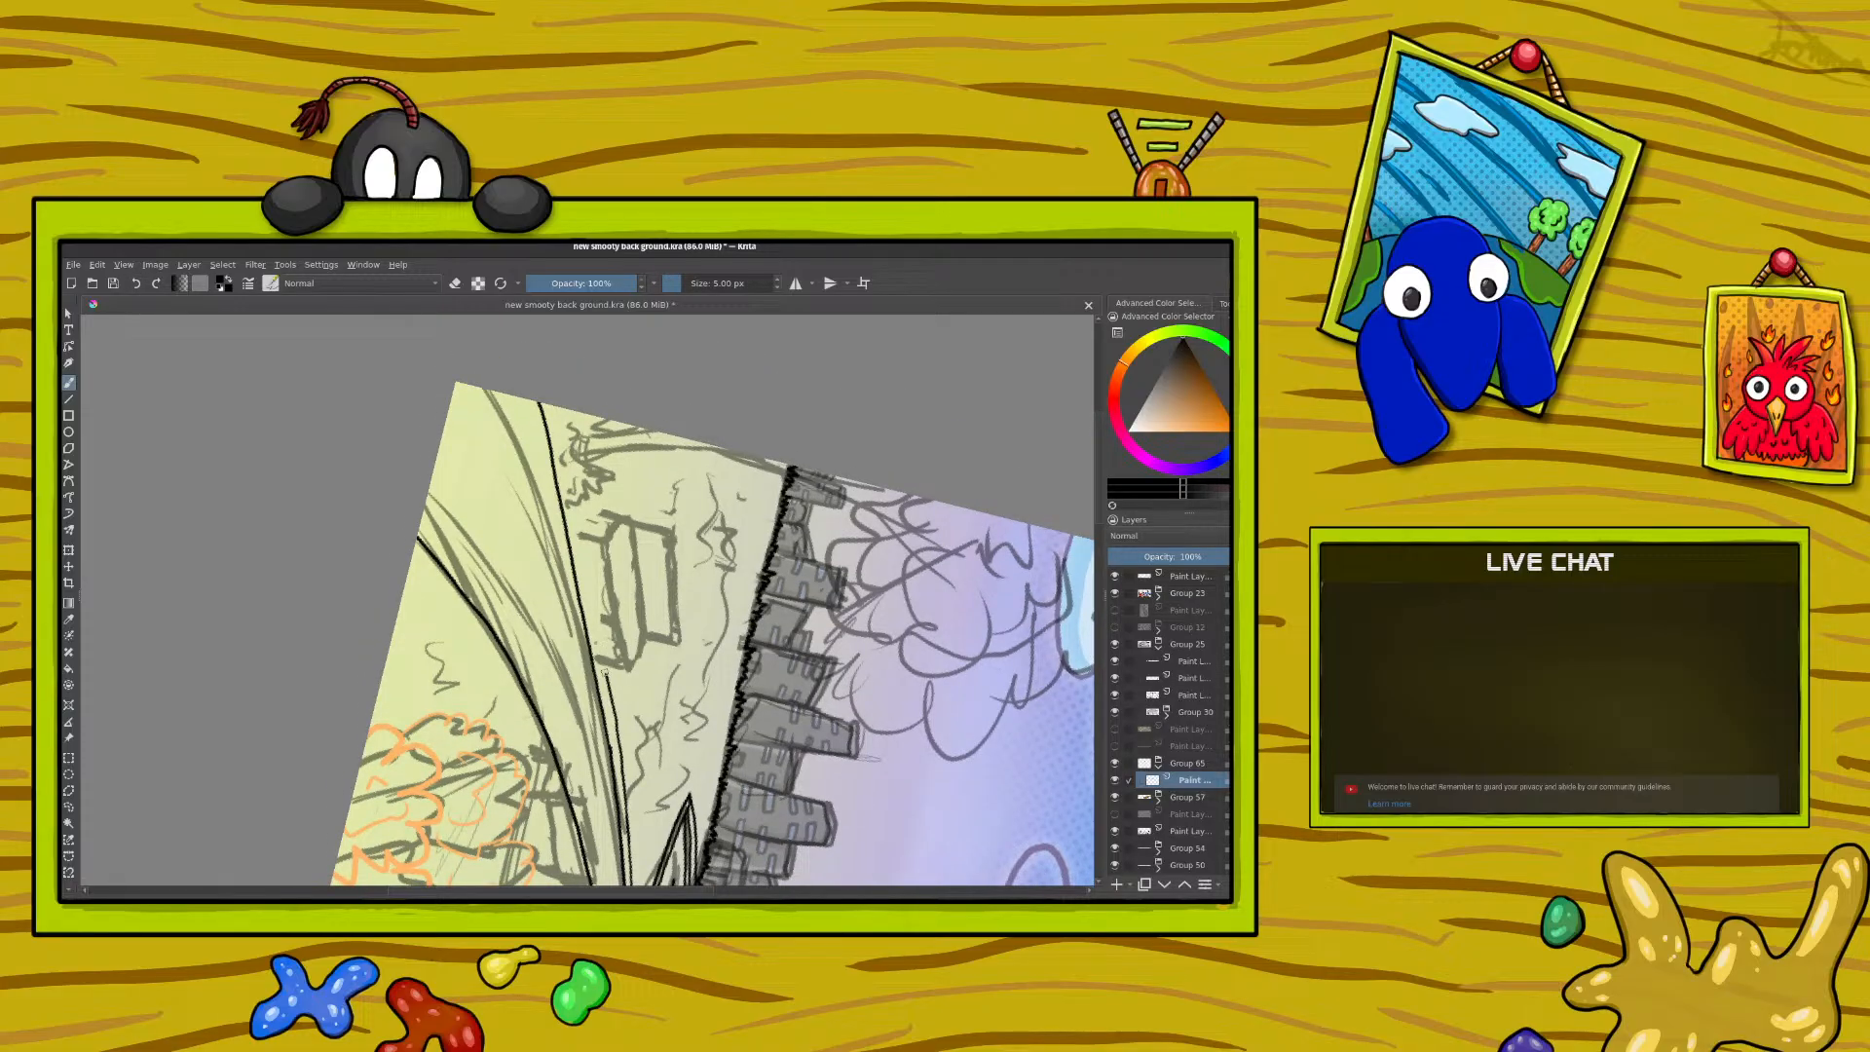
{"action": "left_click_drag", "start_coordinate": [606, 663], "coordinate": [553, 402]}
{"action": "right_click", "coordinate": [594, 588]}
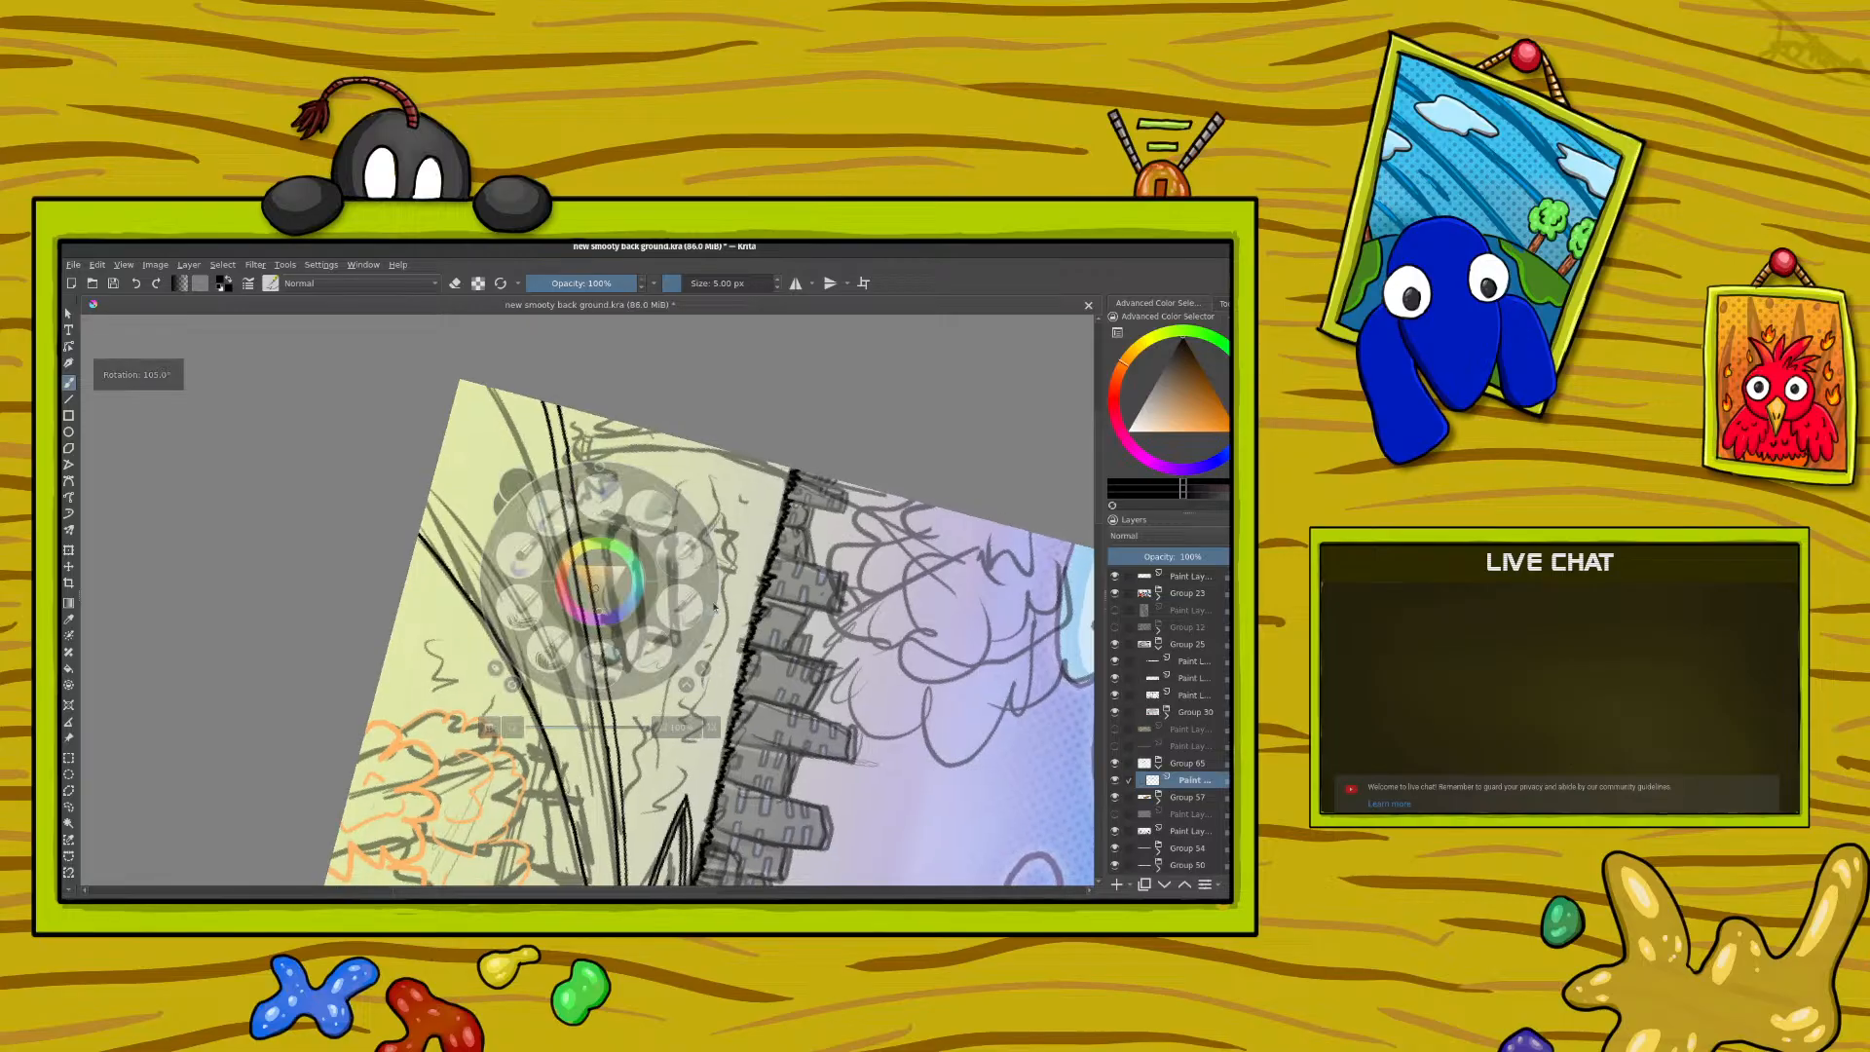
{"action": "left_click_drag", "start_coordinate": [584, 468], "coordinate": [591, 434]}
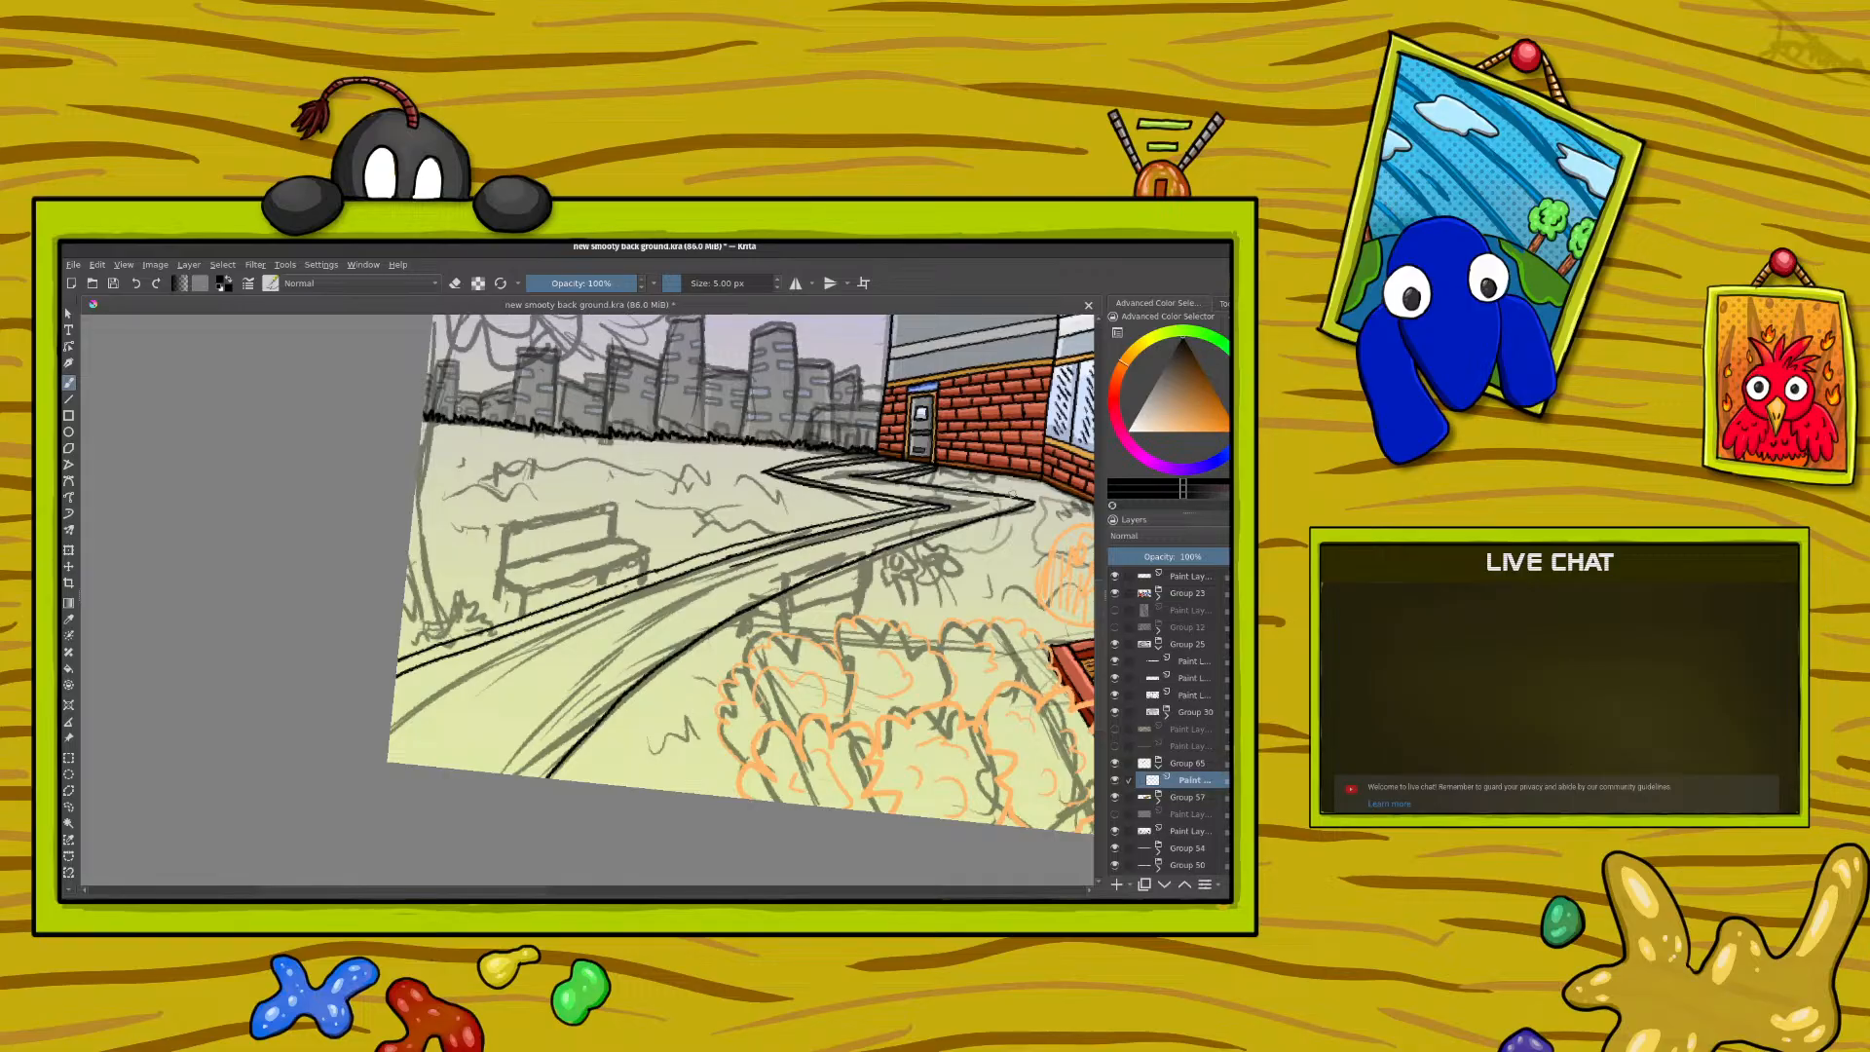
Step: Clean up and retrace the bench-side curb's second line so it runs evenly down to the canvas border
{"action": "right_click", "coordinate": [578, 575]}
{"action": "left_click_drag", "start_coordinate": [588, 470], "coordinate": [696, 594]}
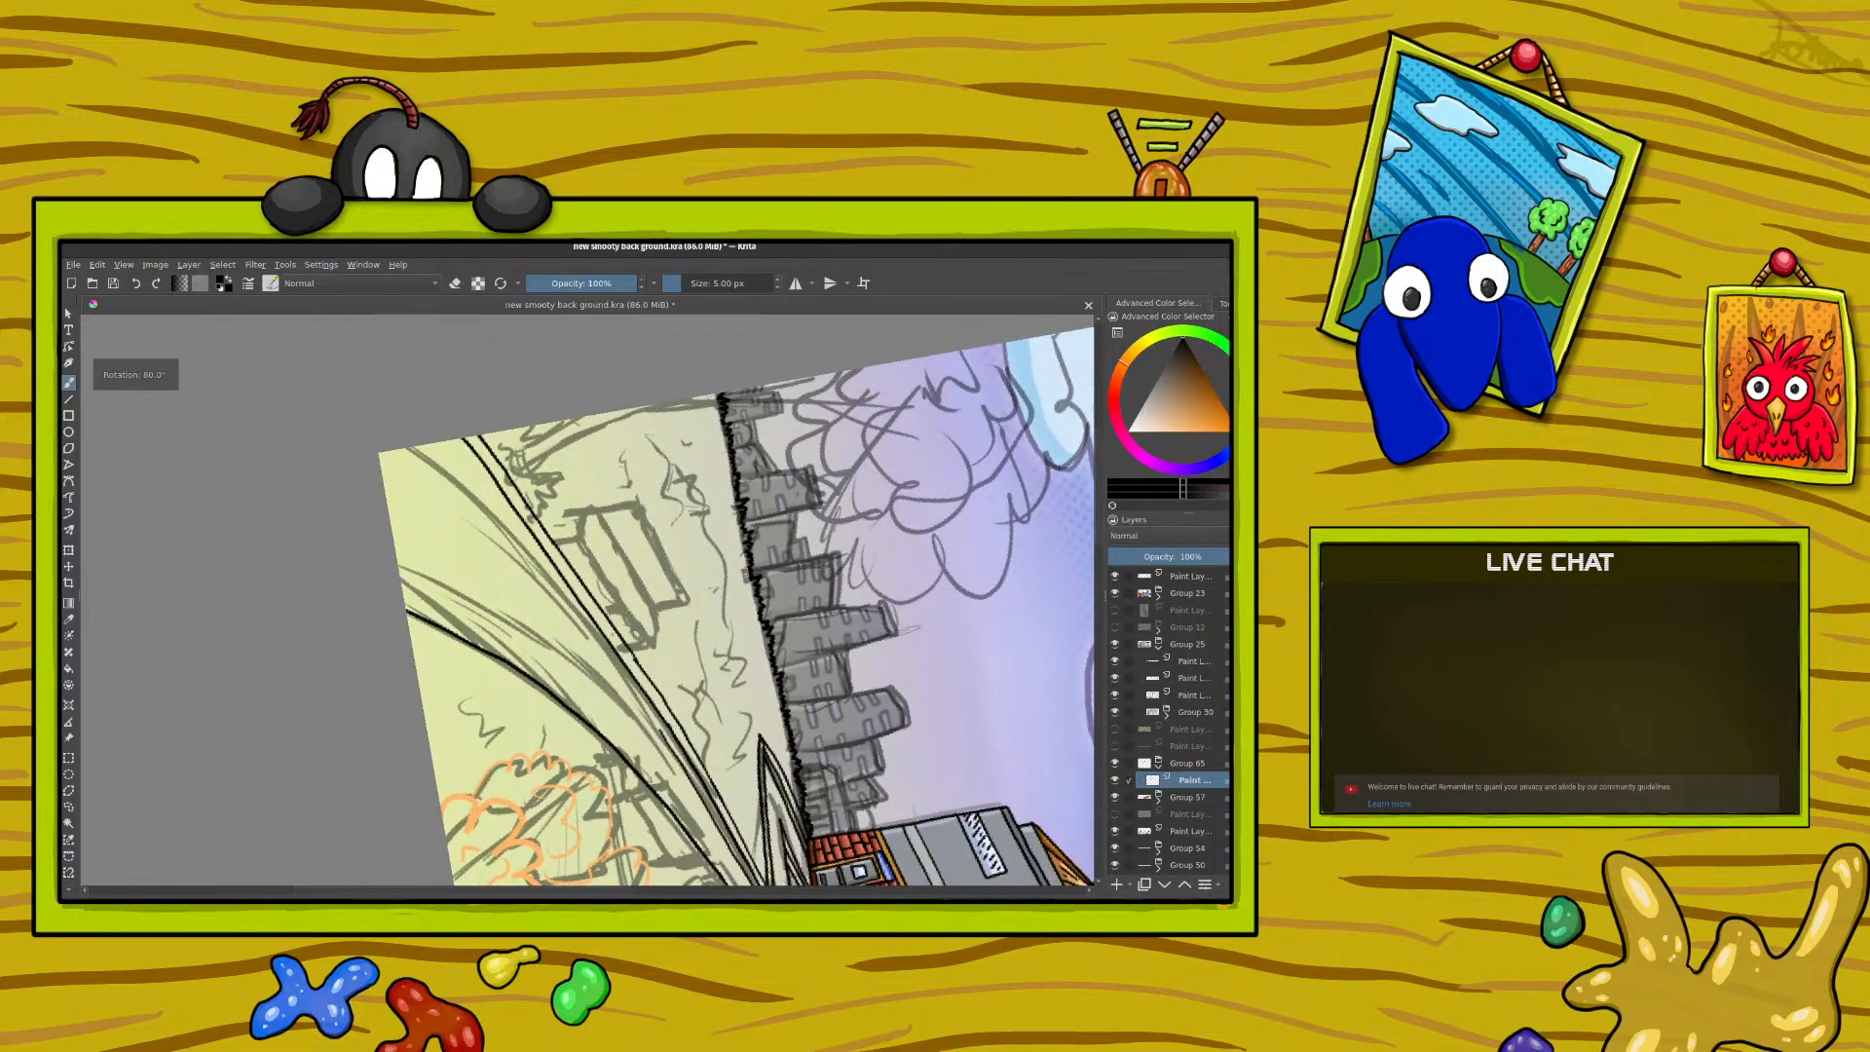
{"action": "key", "text": "e"}
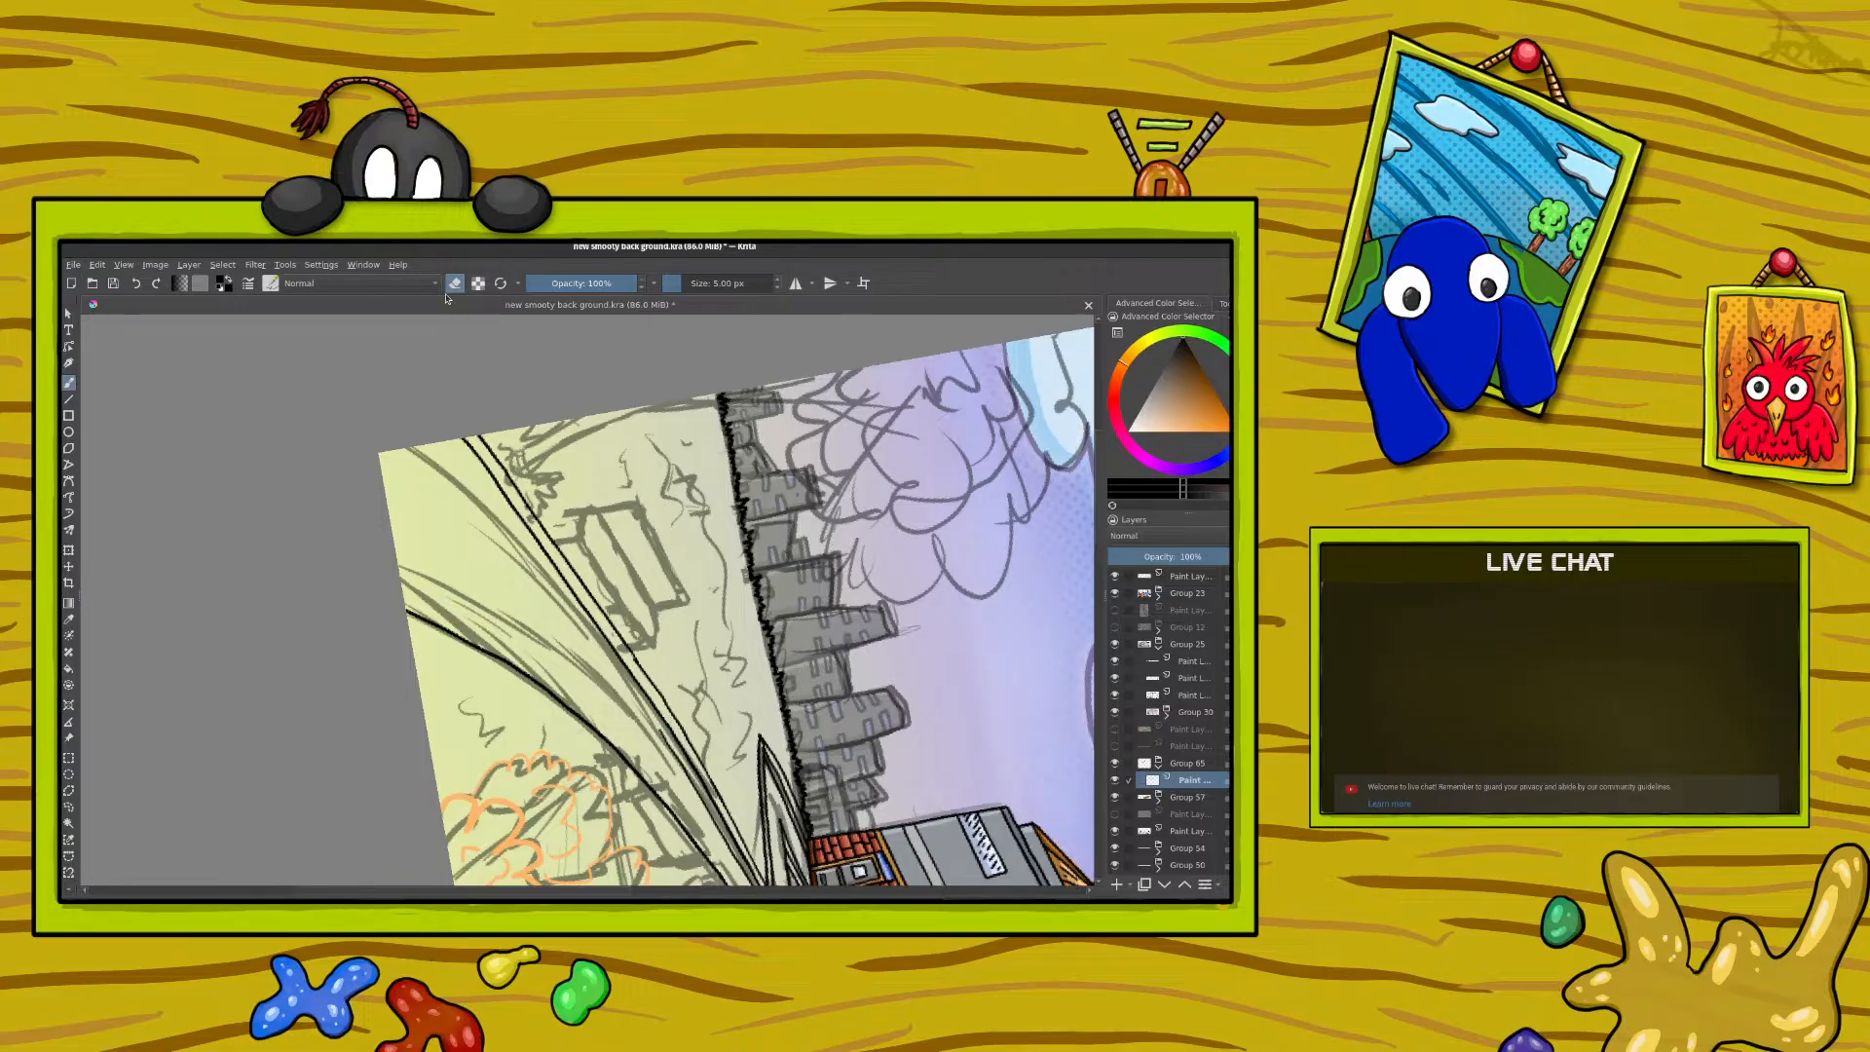
{"action": "key", "text": "e"}
{"action": "mouse_move", "coordinate": [651, 717]}
{"action": "left_mouse_down"}
{"action": "mouse_move", "coordinate": [445, 439]}
{"action": "mouse_move", "coordinate": [460, 390]}
{"action": "left_mouse_up"}
{"action": "right_click", "coordinate": [468, 497]}
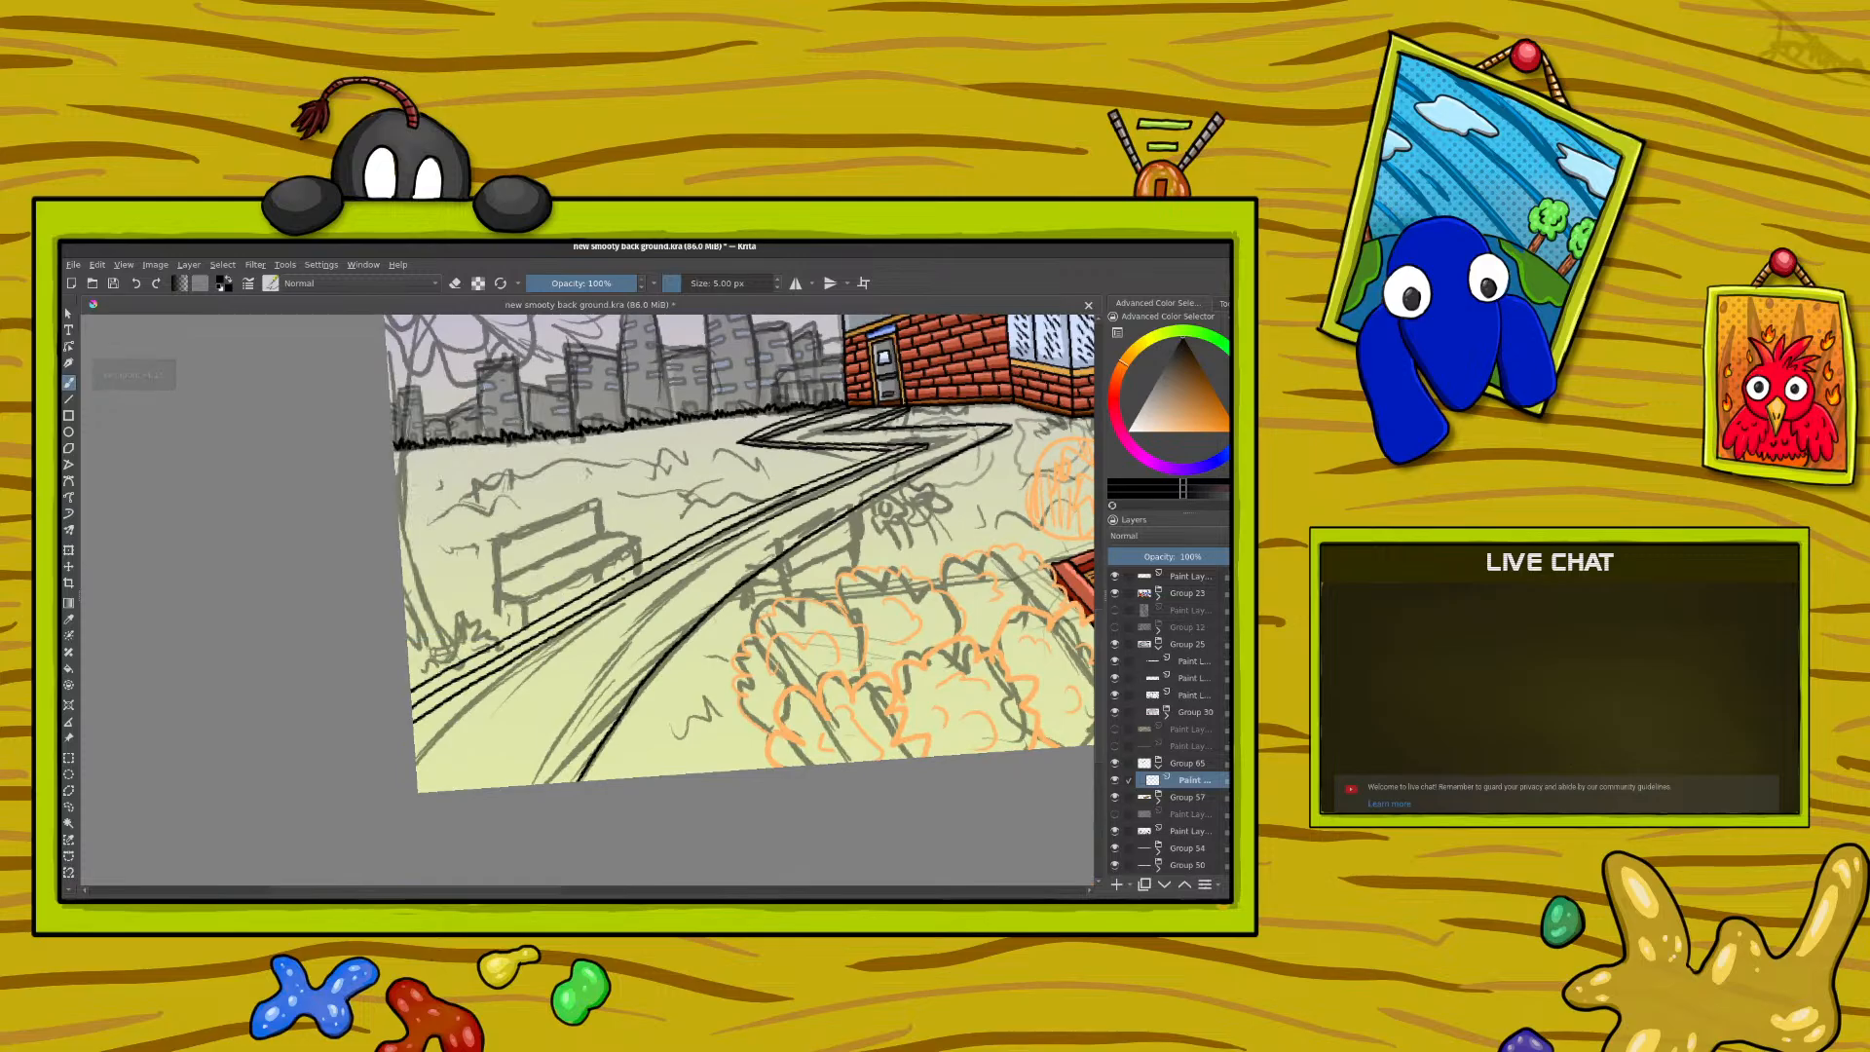
Step: Touch up the curb lines at the tip of the path's bend beside the brick wall
{"action": "left_click_drag", "start_coordinate": [537, 895], "coordinate": [604, 894]}
{"action": "right_click", "coordinate": [645, 686]}
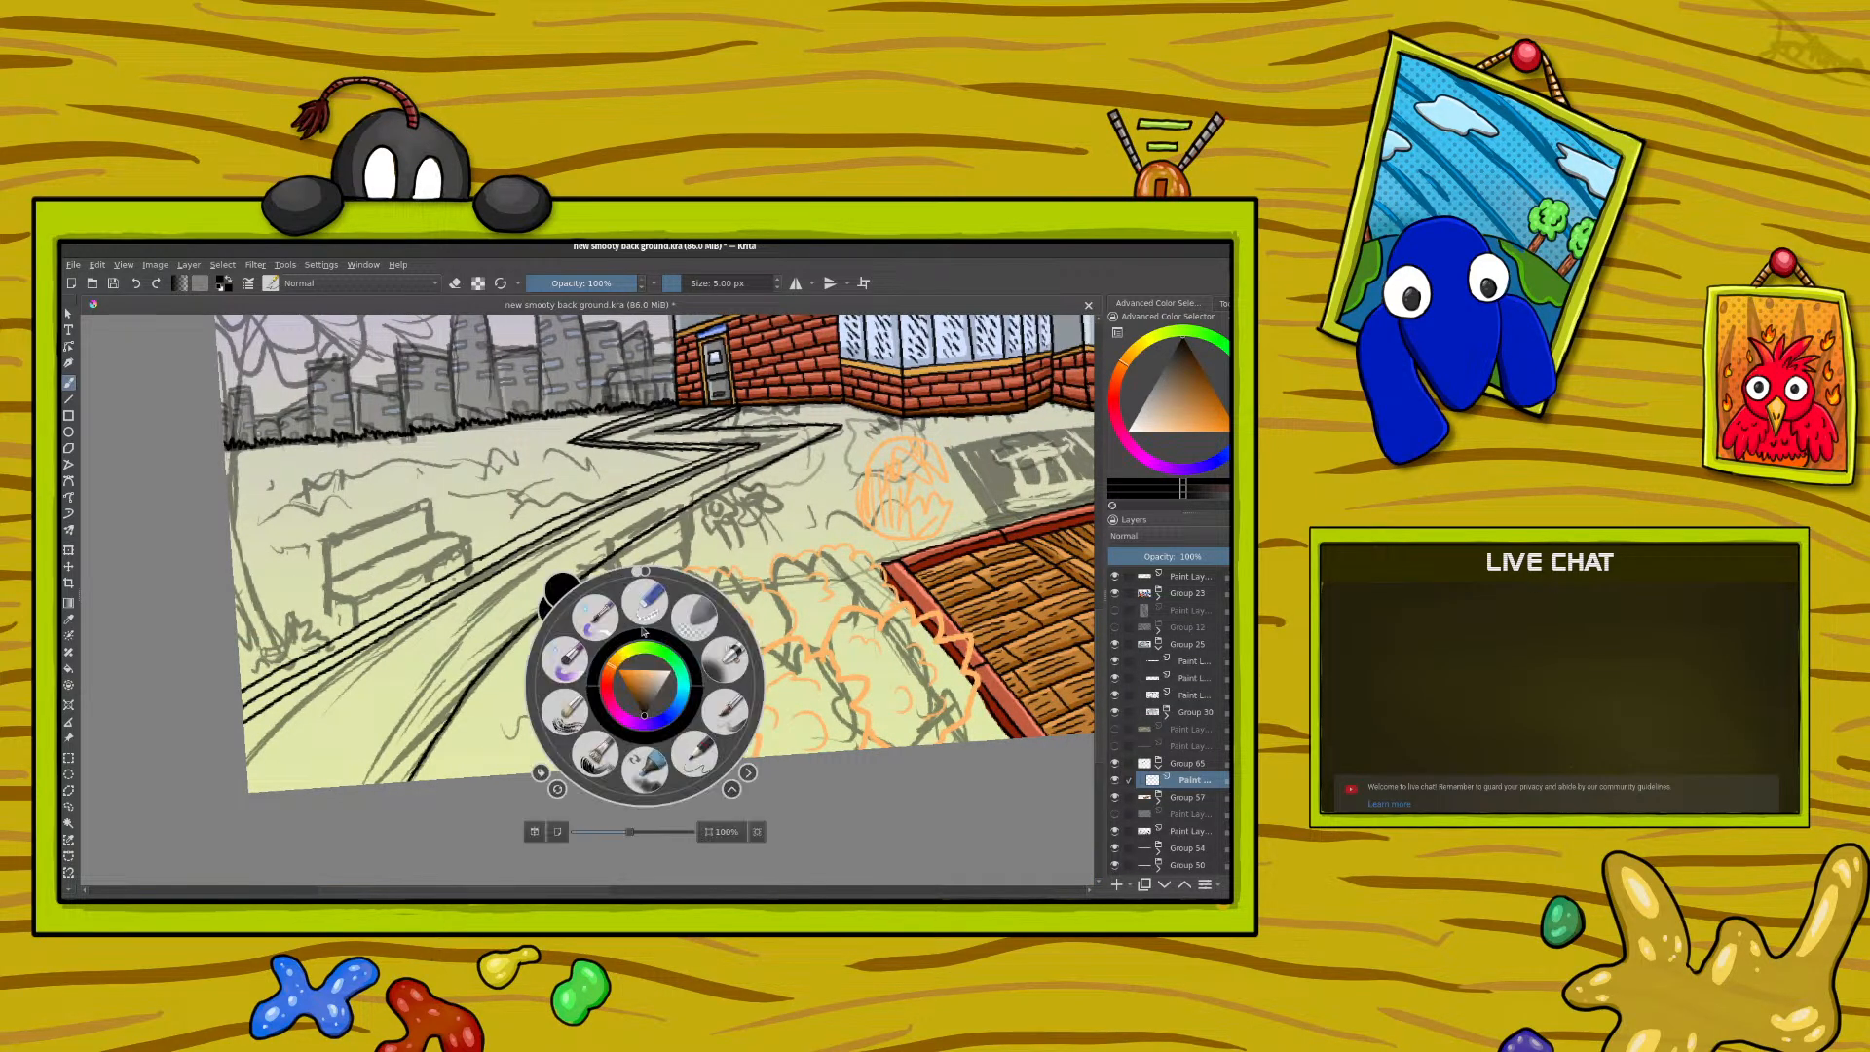
{"action": "left_click_drag", "start_coordinate": [644, 571], "coordinate": [732, 633]}
{"action": "left_click", "coordinate": [784, 663]}
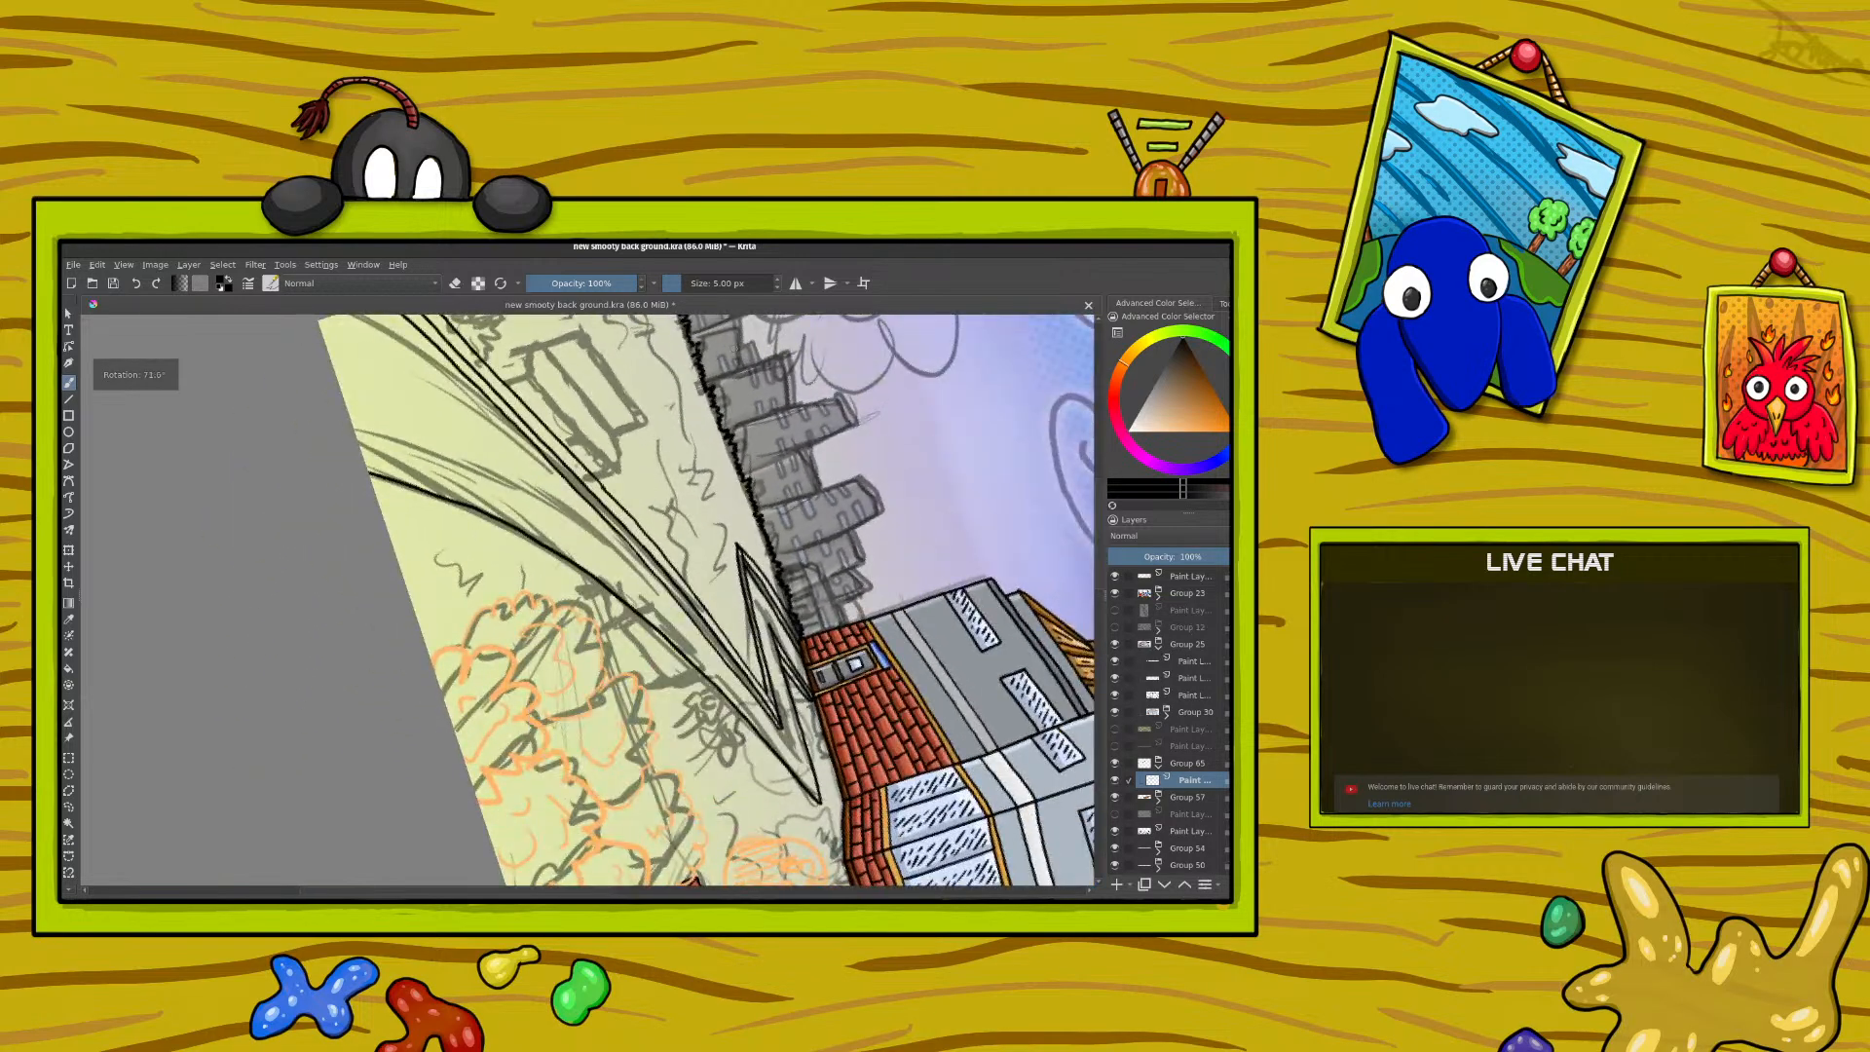
{"action": "left_click", "coordinate": [457, 282]}
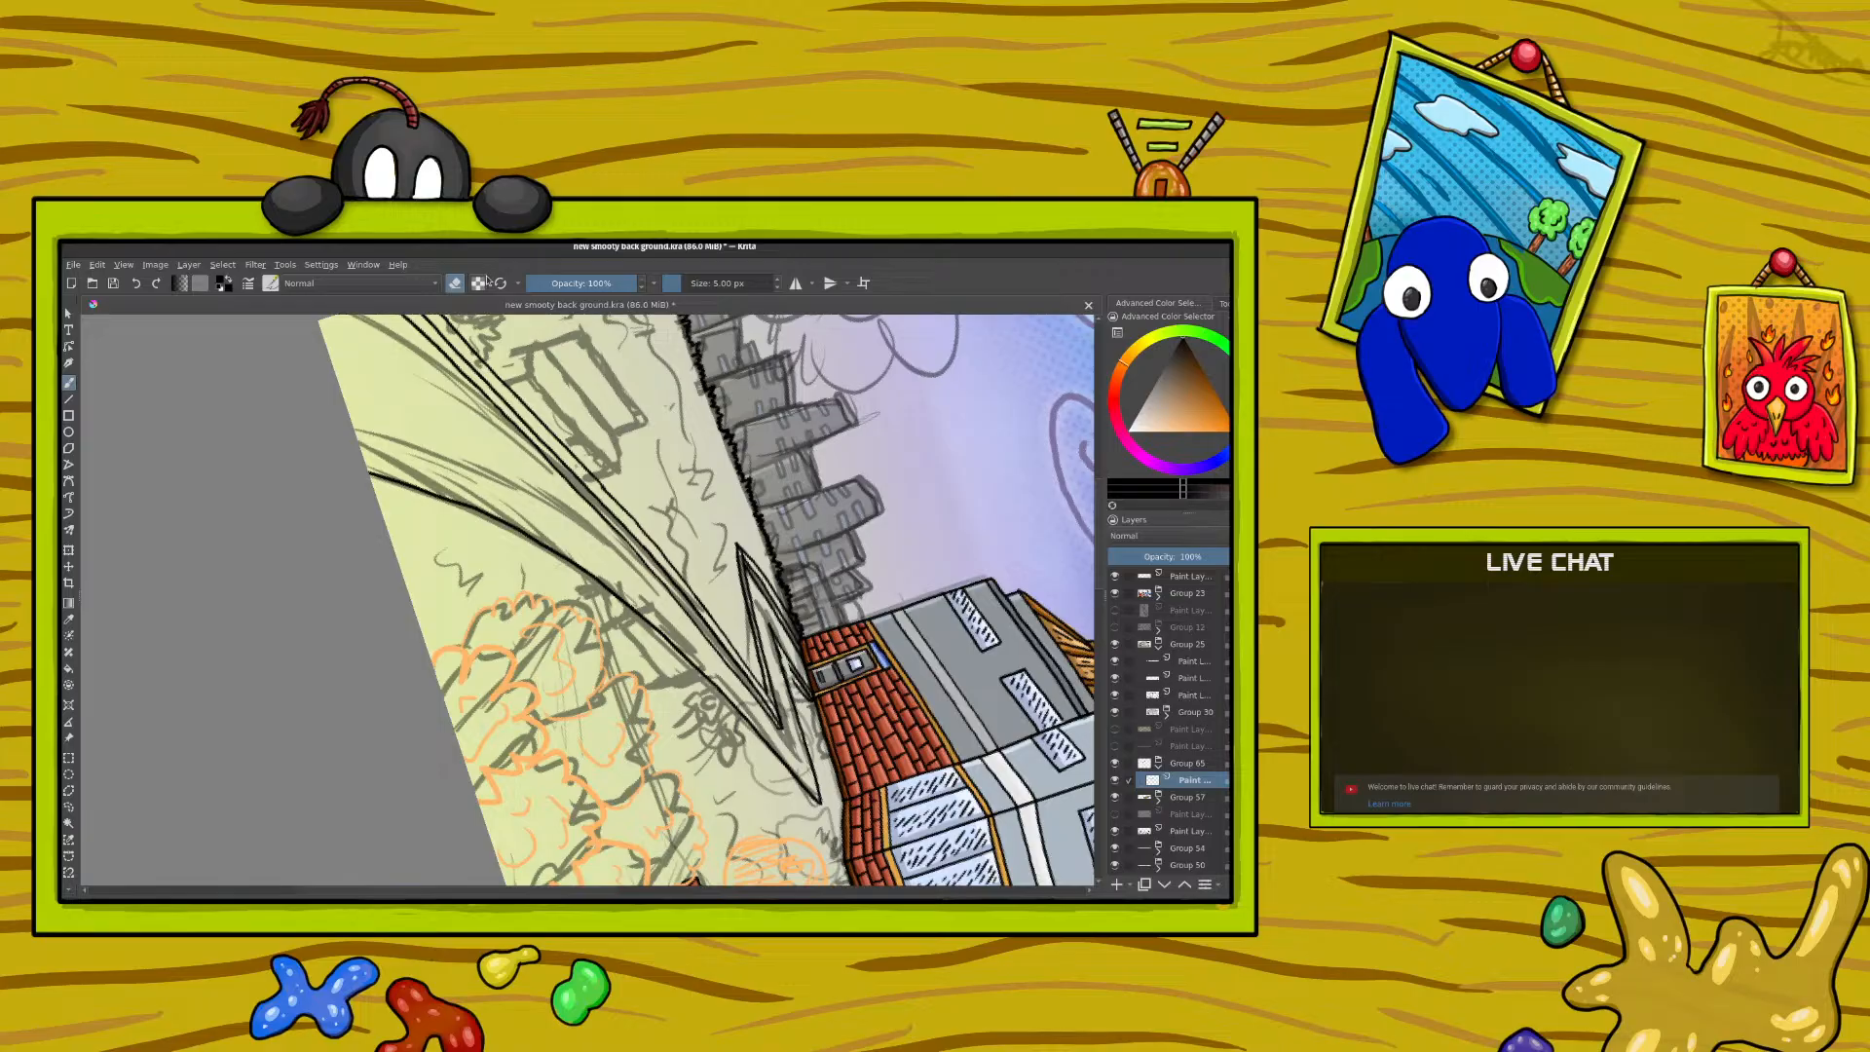
{"action": "key", "text": "e"}
{"action": "left_click_drag", "start_coordinate": [815, 755], "coordinate": [822, 774]}
{"action": "right_click", "coordinate": [772, 715]}
{"action": "left_click_drag", "start_coordinate": [682, 643], "coordinate": [772, 604]}
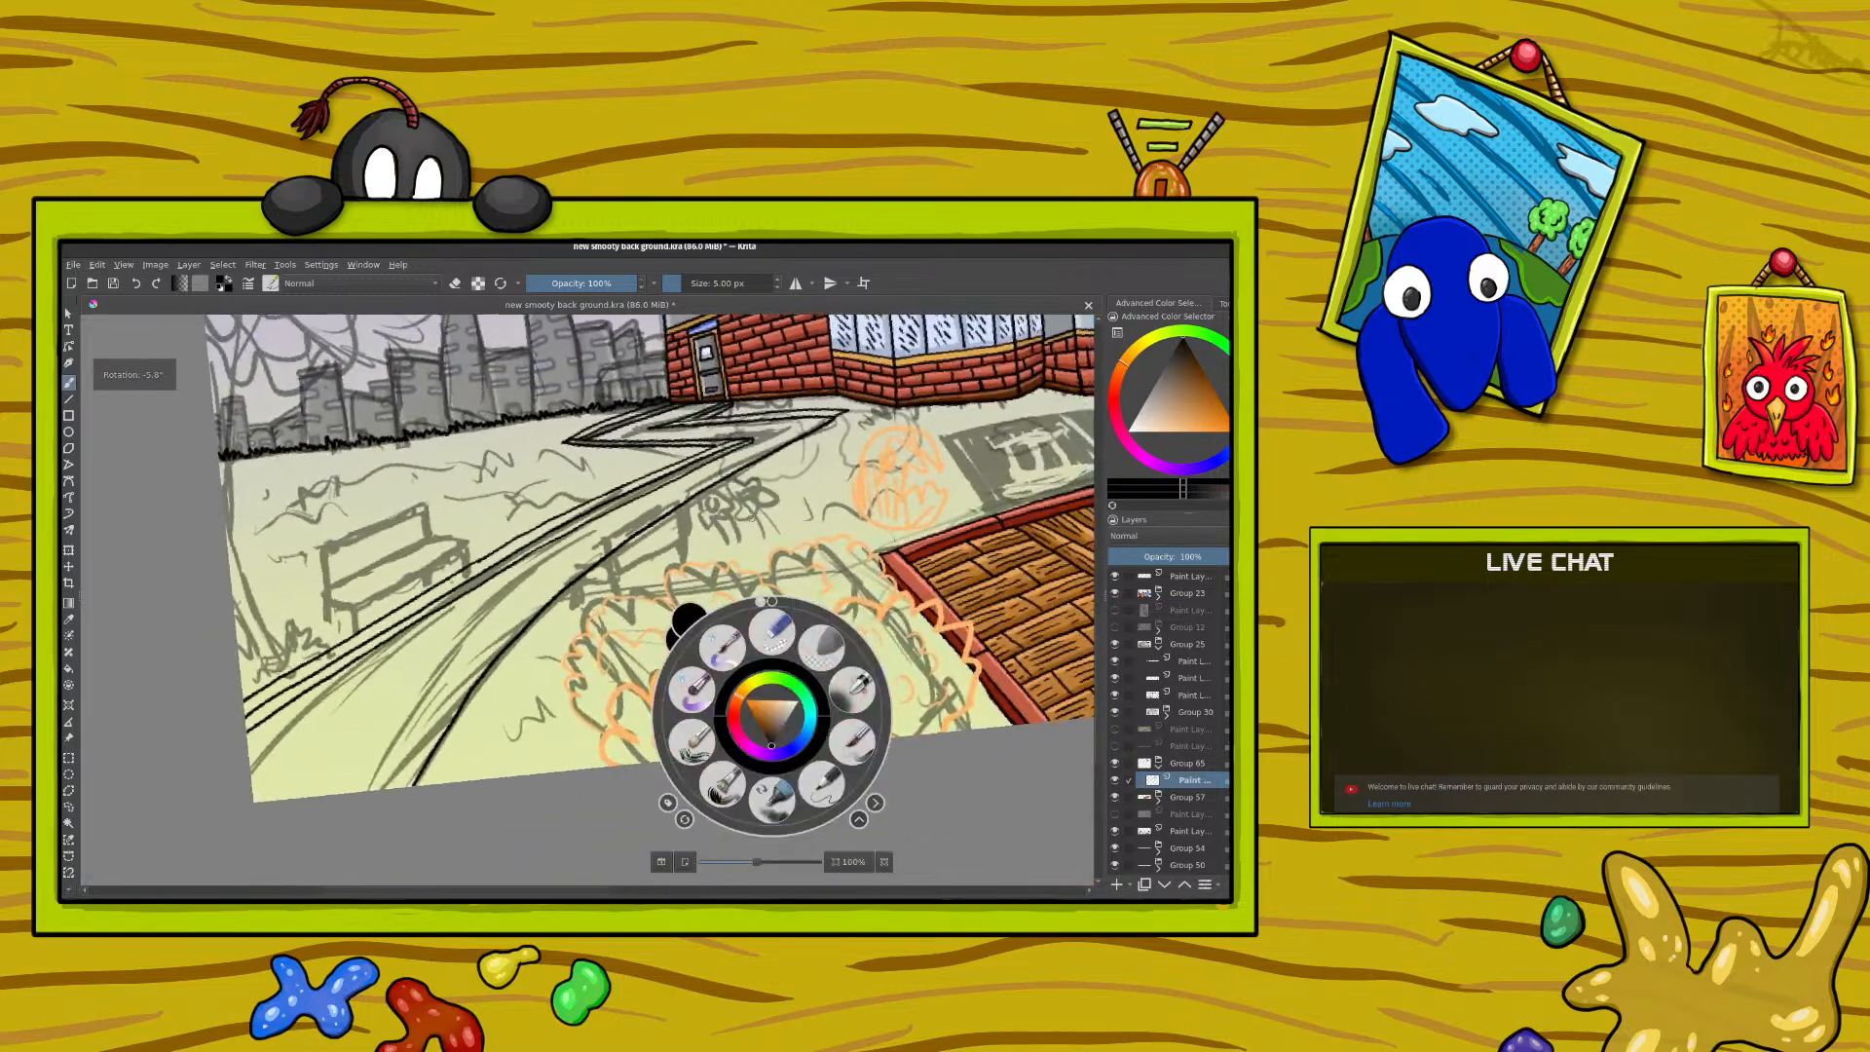
Step: Start a second parallel line along the path's hedge-side edge, joining it to the tip of the bend
{"action": "right_click", "coordinate": [772, 716]}
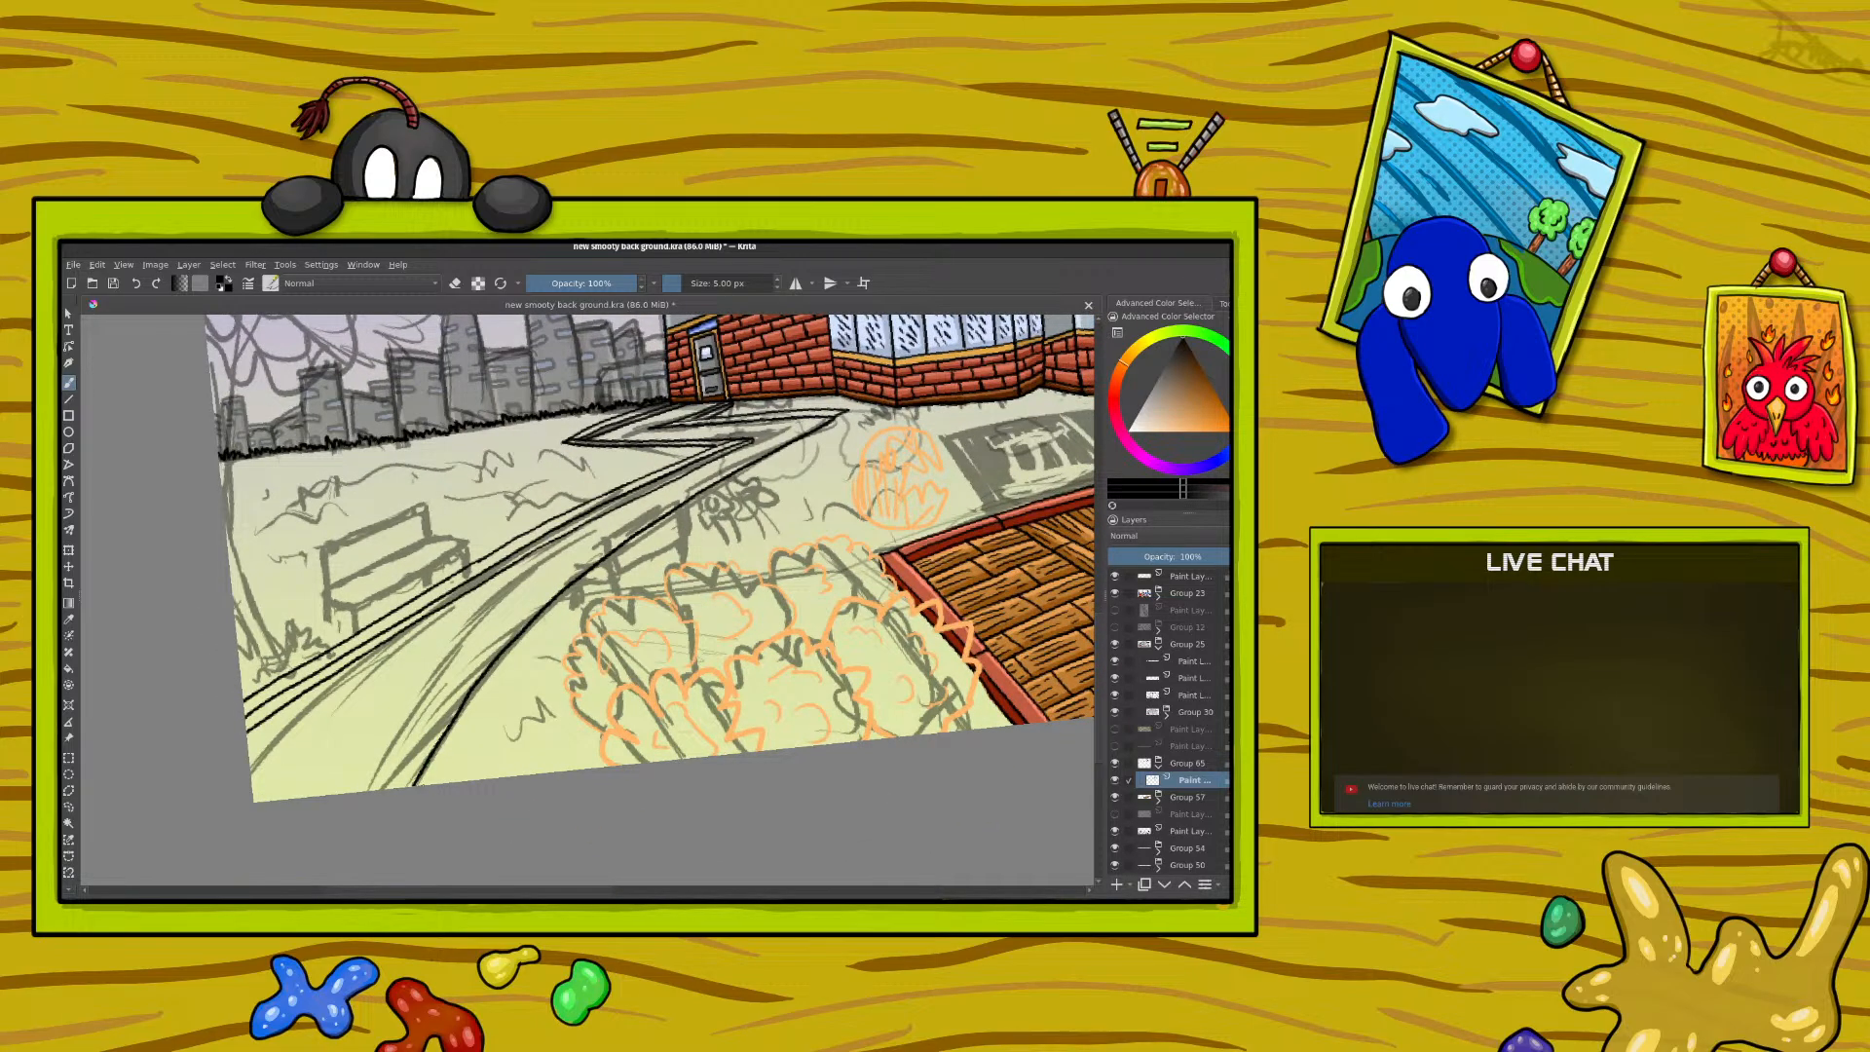
{"action": "left_click_drag", "start_coordinate": [436, 767], "coordinate": [519, 650]}
{"action": "right_click", "coordinate": [446, 553]}
{"action": "mouse_move", "coordinate": [443, 440]}
{"action": "left_mouse_down"}
{"action": "mouse_move", "coordinate": [546, 472]}
{"action": "mouse_move", "coordinate": [593, 538]}
{"action": "mouse_move", "coordinate": [544, 535]}
{"action": "mouse_move", "coordinate": [785, 864]}
{"action": "left_mouse_up"}
{"action": "left_click", "coordinate": [593, 539]}
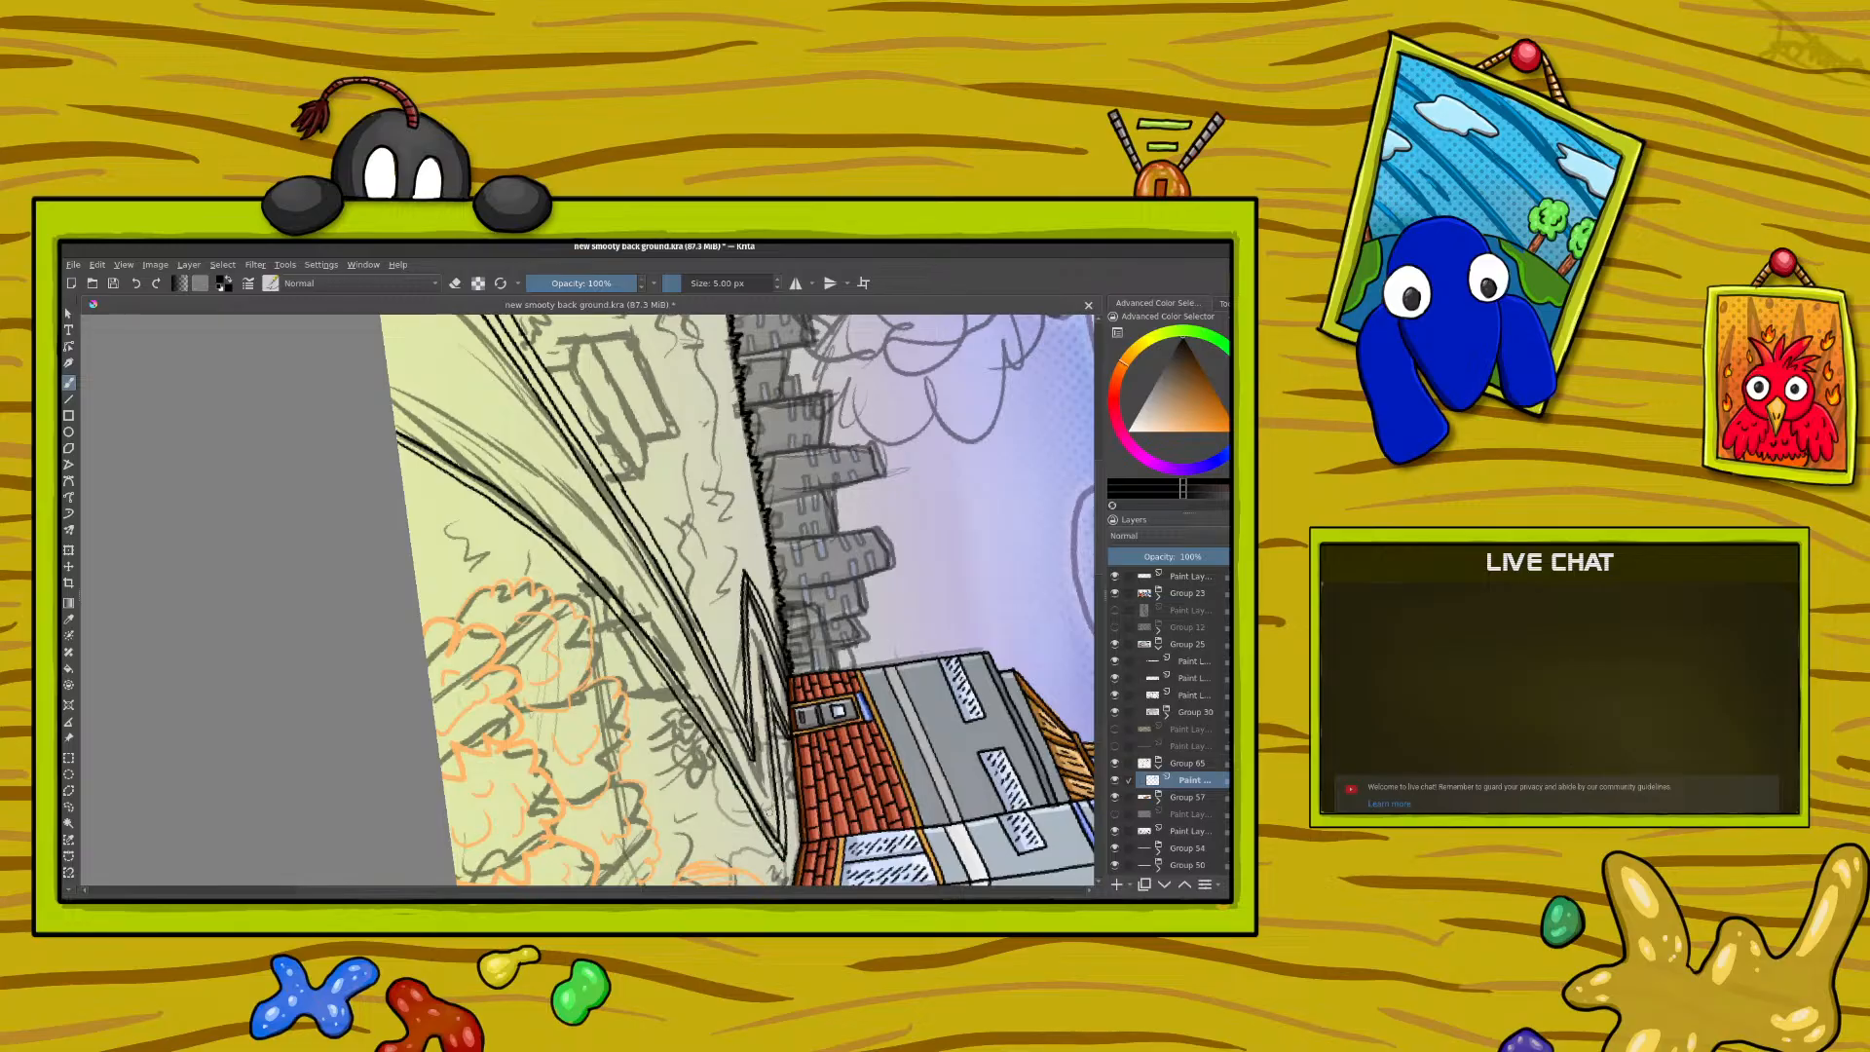
{"action": "right_click", "coordinate": [681, 716]}
{"action": "left_click_drag", "start_coordinate": [571, 676], "coordinate": [680, 599]}
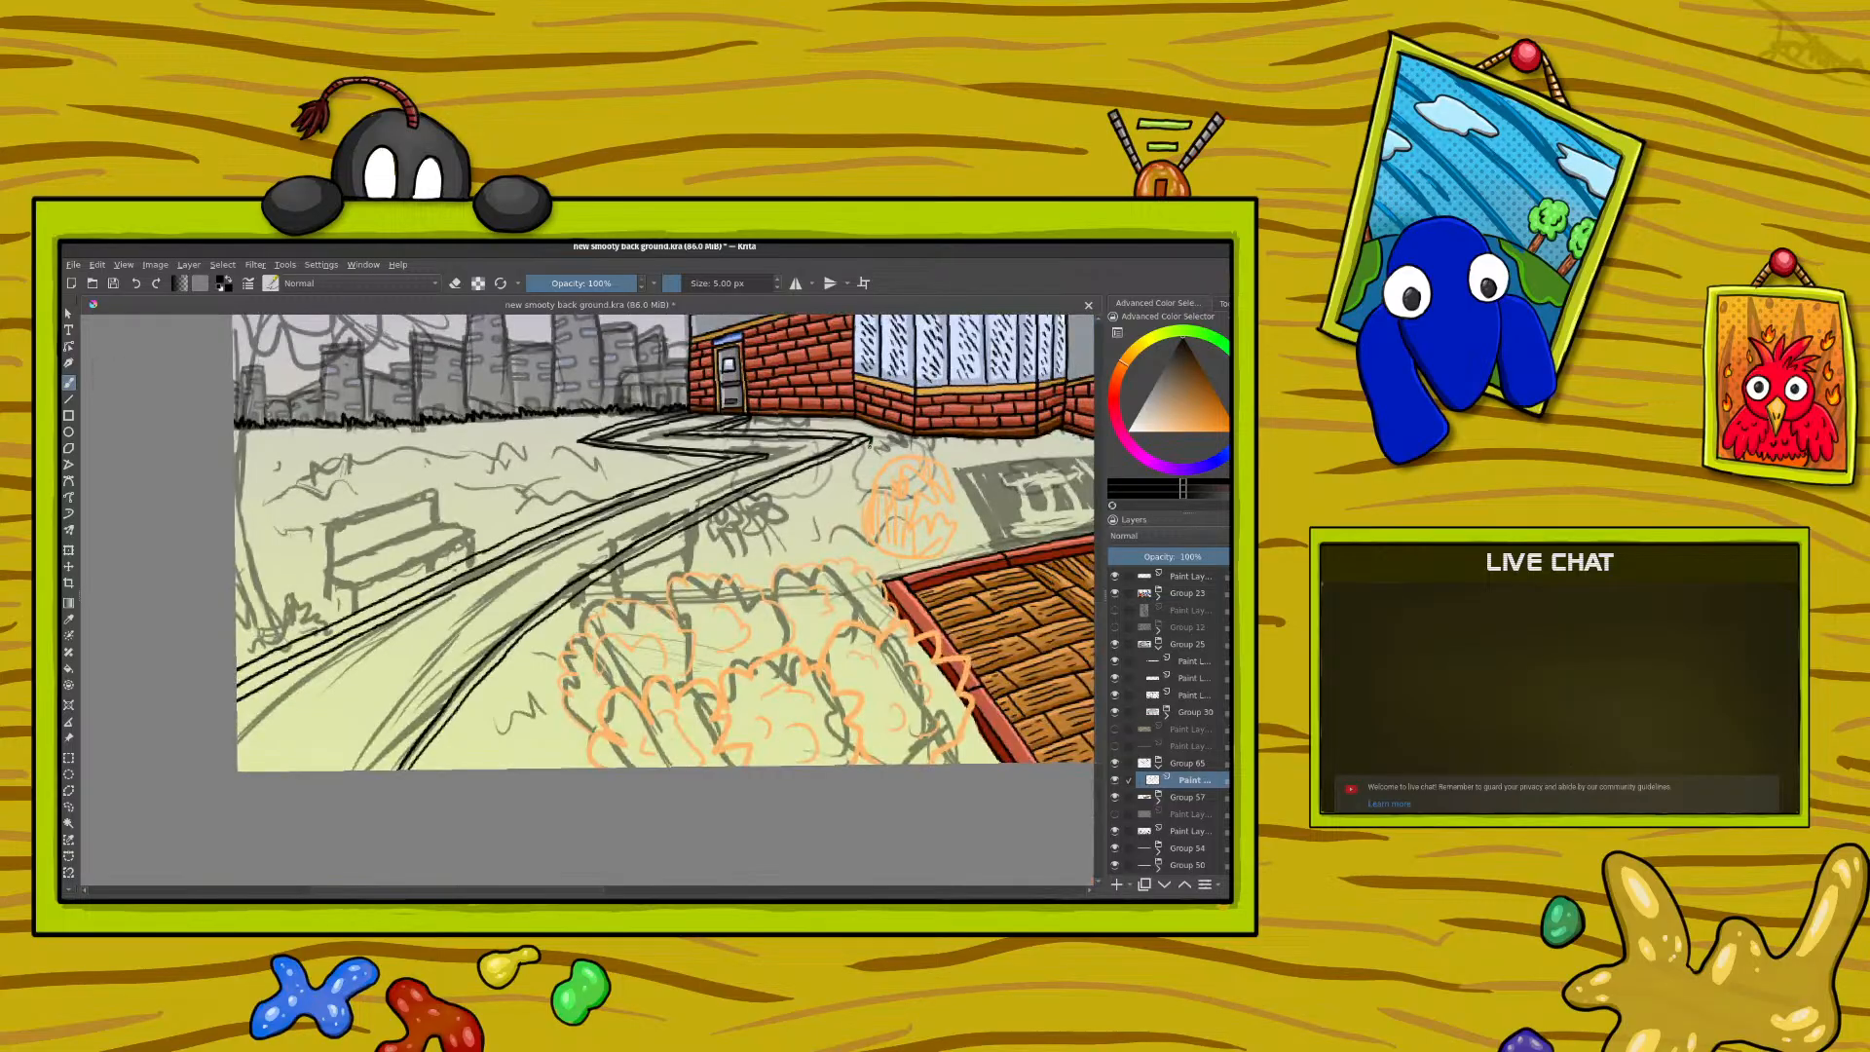
{"action": "left_click_drag", "start_coordinate": [862, 454], "coordinate": [870, 443]}
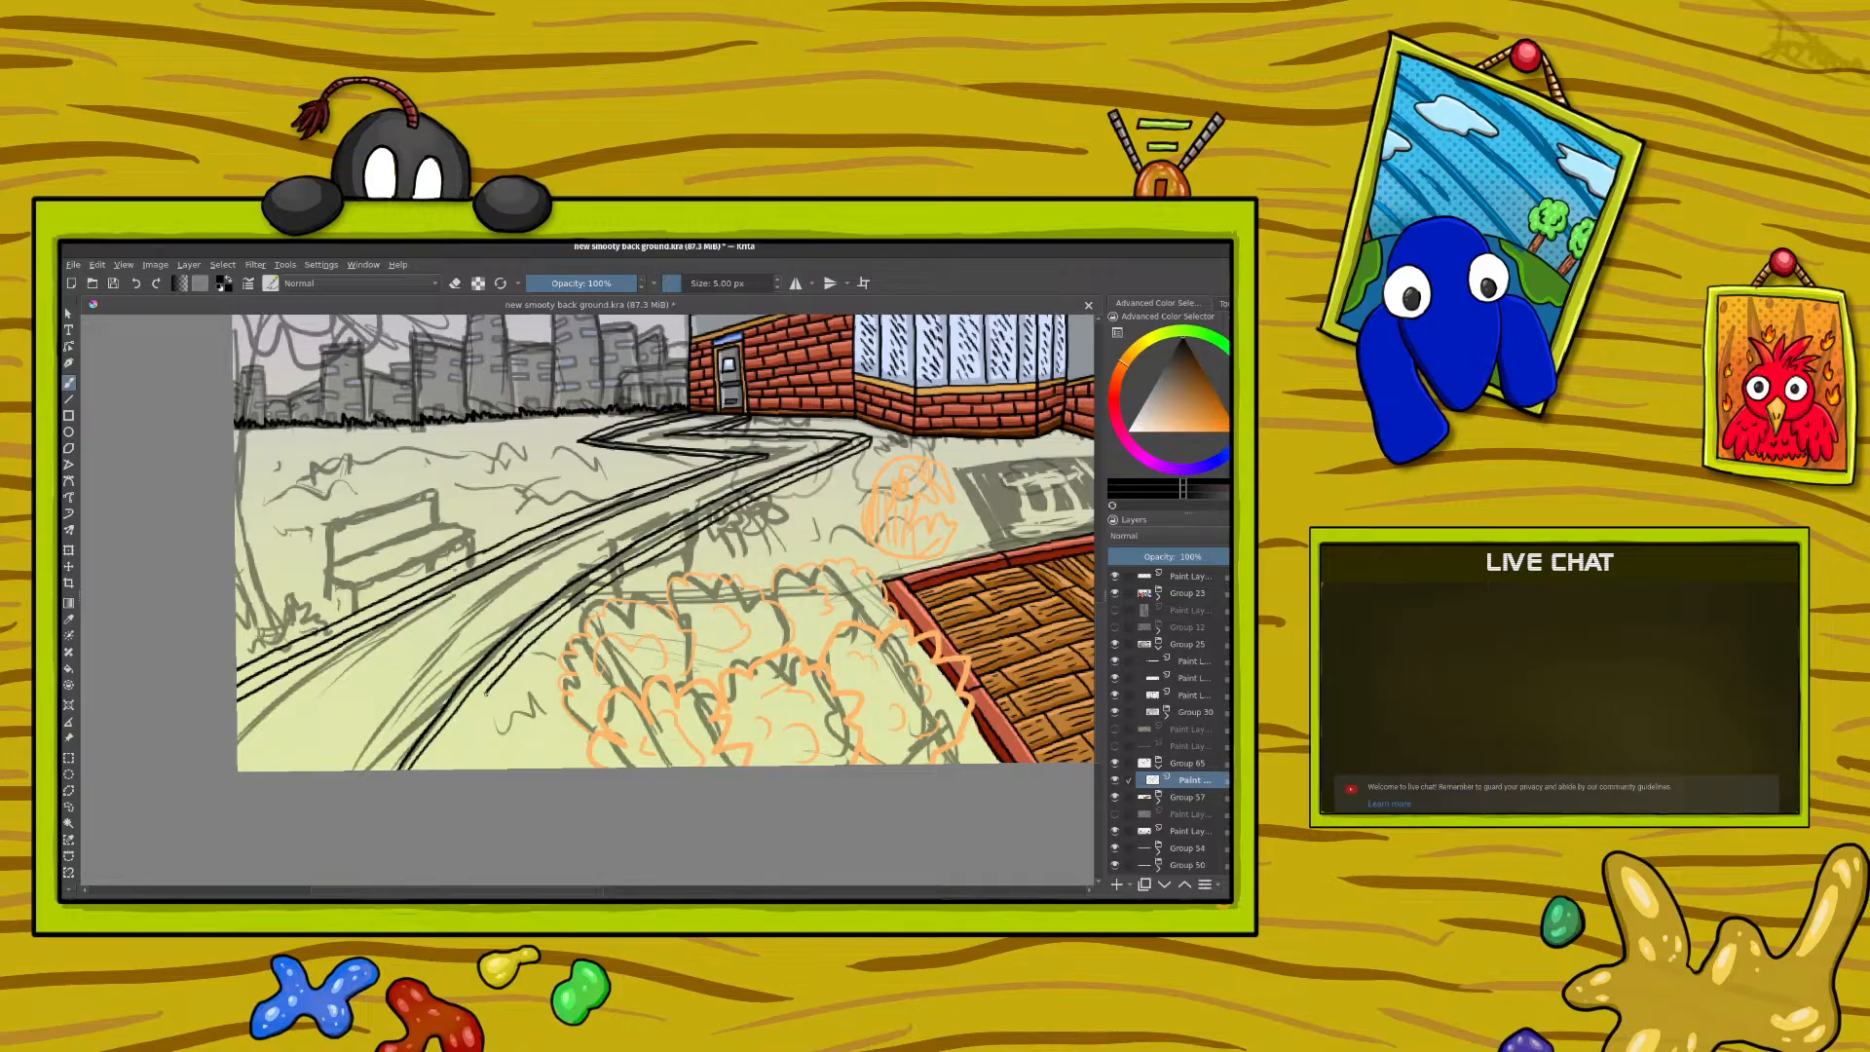
Step: Extend the hedge-side curb's second line down to the canvas border, undoing and redrawing the misplaced strokes
{"action": "left_click_drag", "start_coordinate": [464, 718], "coordinate": [429, 770]}
{"action": "left_click", "coordinate": [136, 283]}
{"action": "left_click_drag", "start_coordinate": [528, 644], "coordinate": [431, 774]}
{"action": "left_click", "coordinate": [134, 283]}
{"action": "left_click_drag", "start_coordinate": [543, 634], "coordinate": [436, 770]}
Step: Erase uneven parts of the hedge-side curb line near the canvas border and retrace them
{"action": "right_click", "coordinate": [322, 638]}
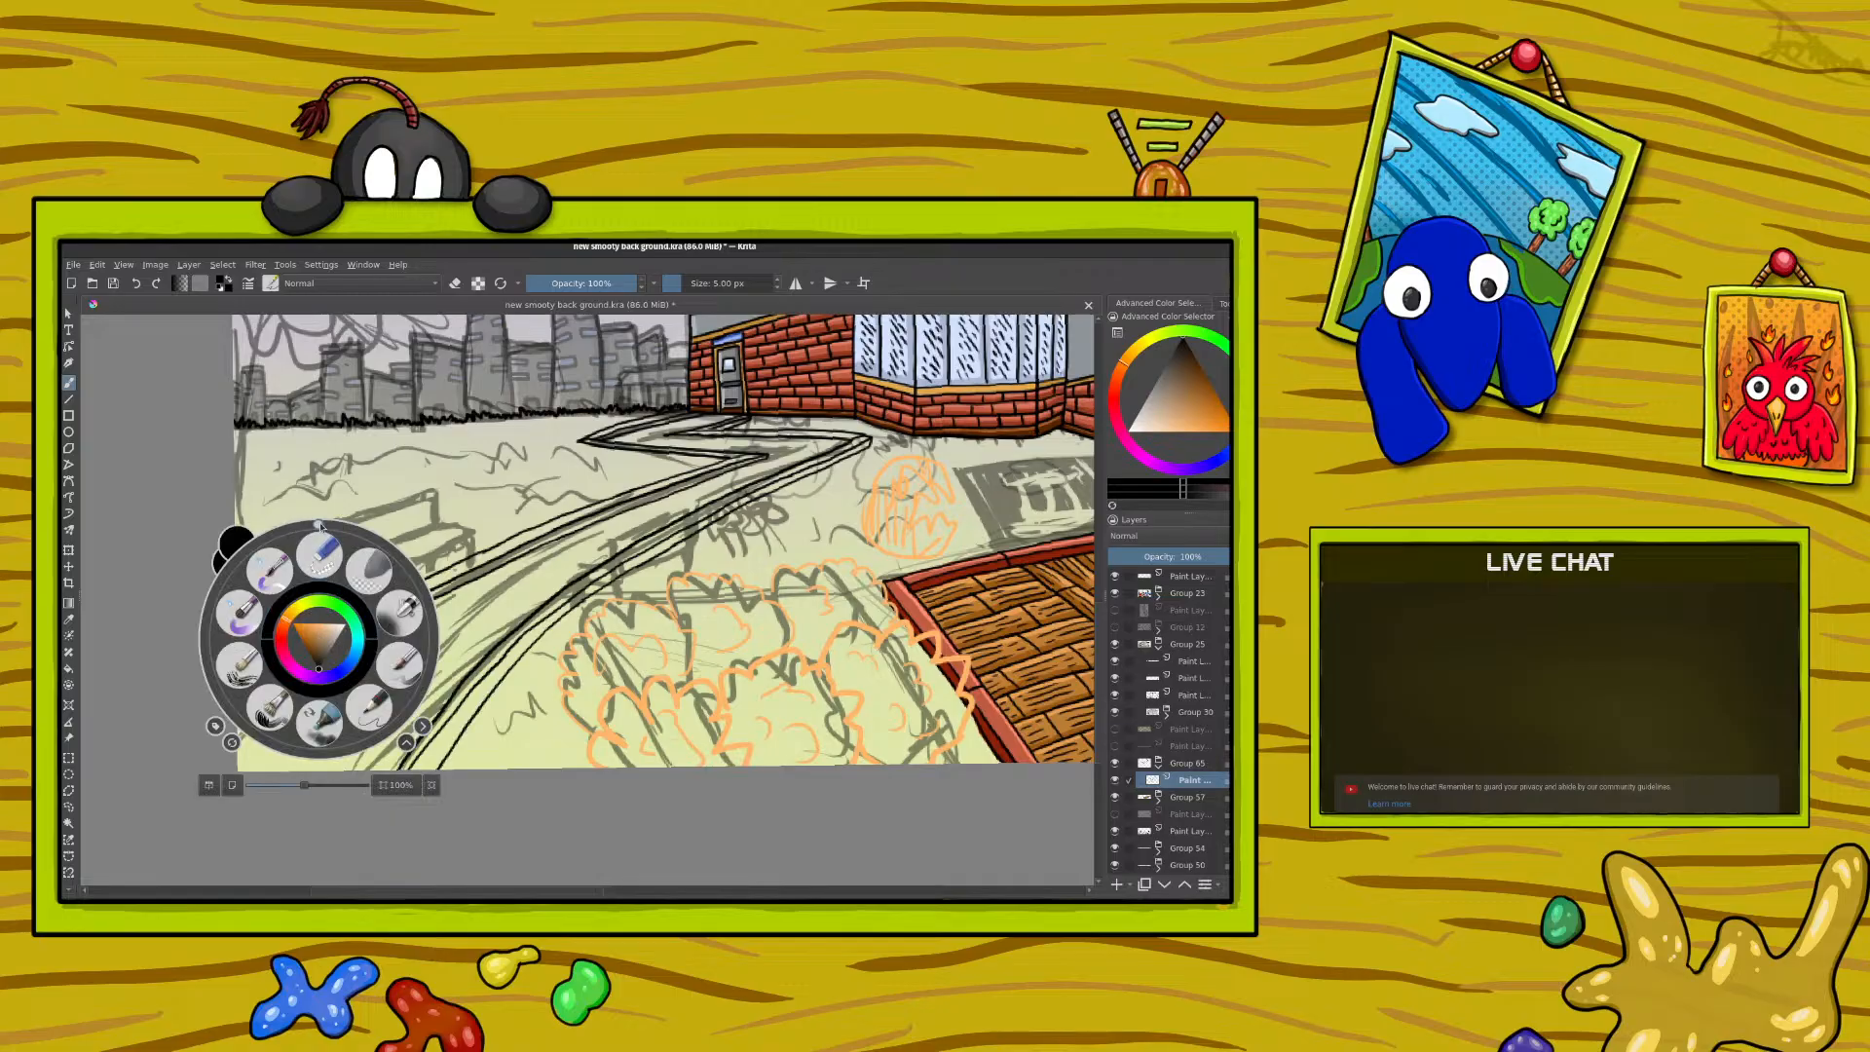
{"action": "mouse_move", "coordinate": [319, 526]}
{"action": "left_mouse_down"}
{"action": "mouse_move", "coordinate": [415, 539]}
{"action": "mouse_move", "coordinate": [449, 685]}
{"action": "mouse_move", "coordinate": [418, 733]}
{"action": "left_mouse_up"}
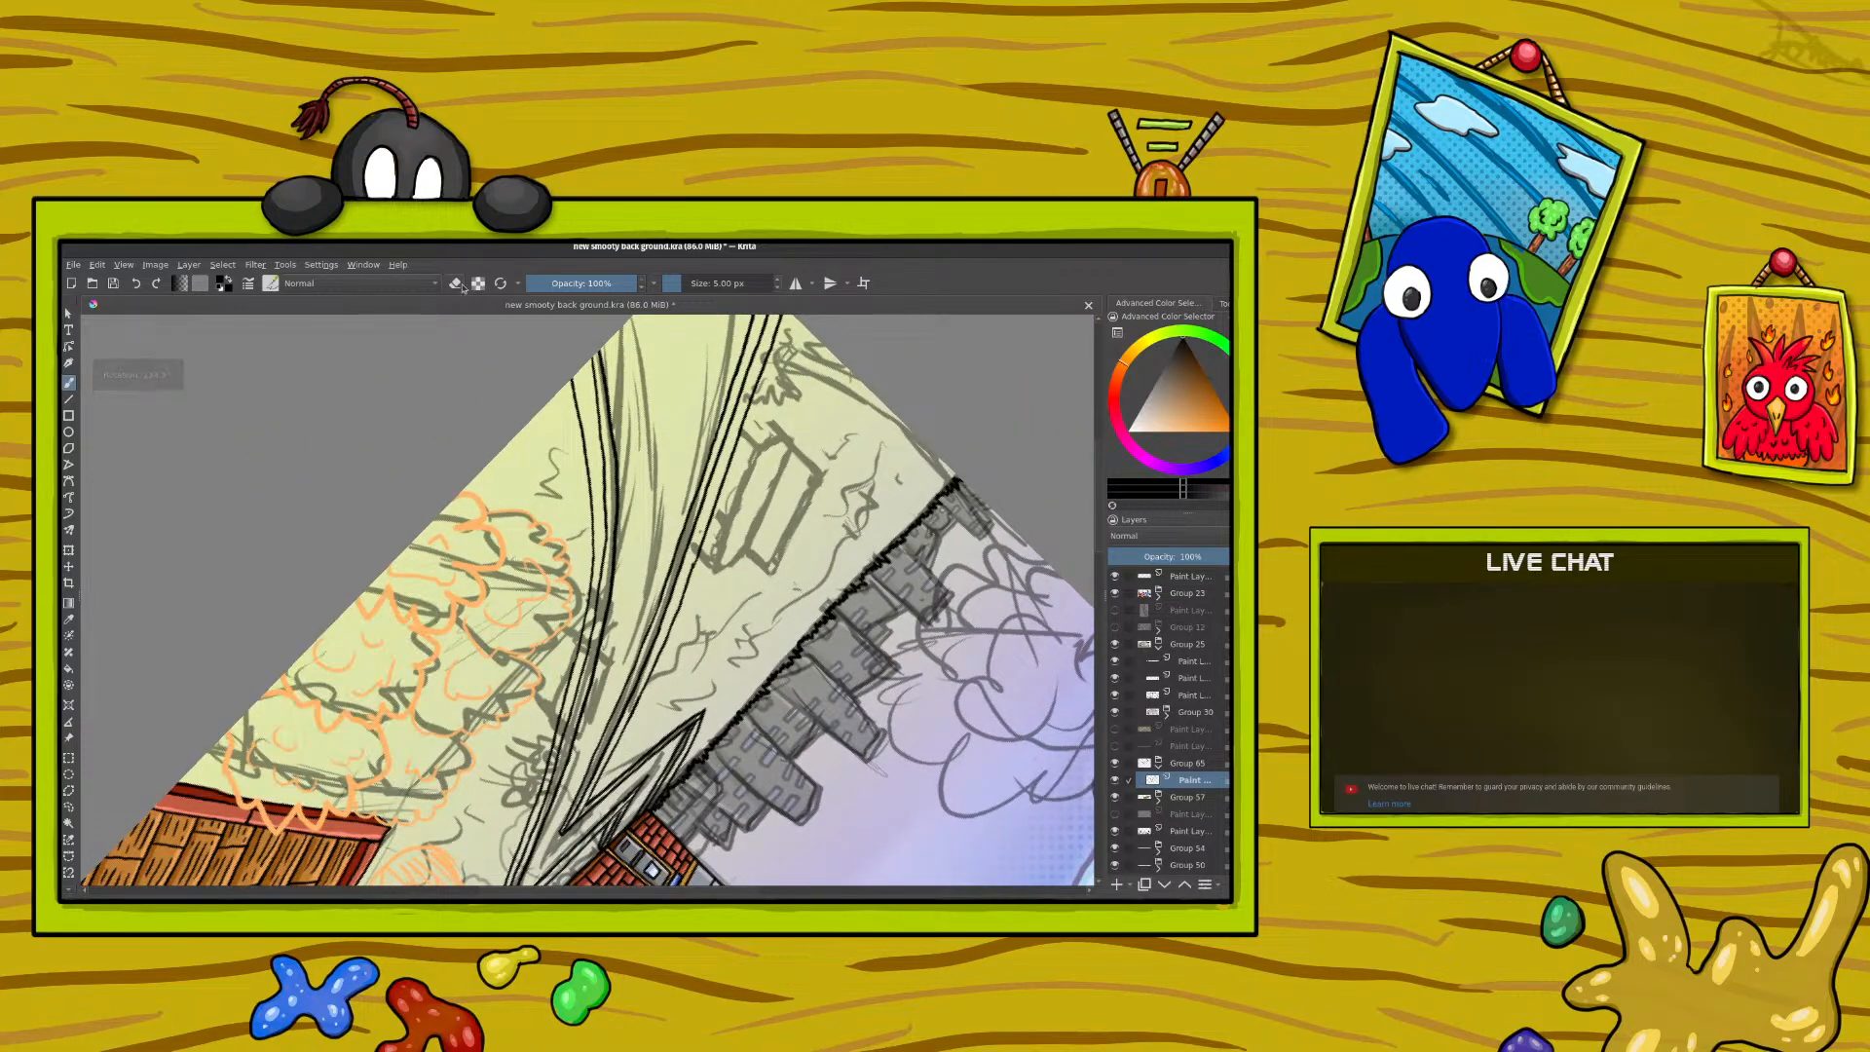
{"action": "key", "text": "e"}
{"action": "left_click_drag", "start_coordinate": [593, 356], "coordinate": [607, 552]}
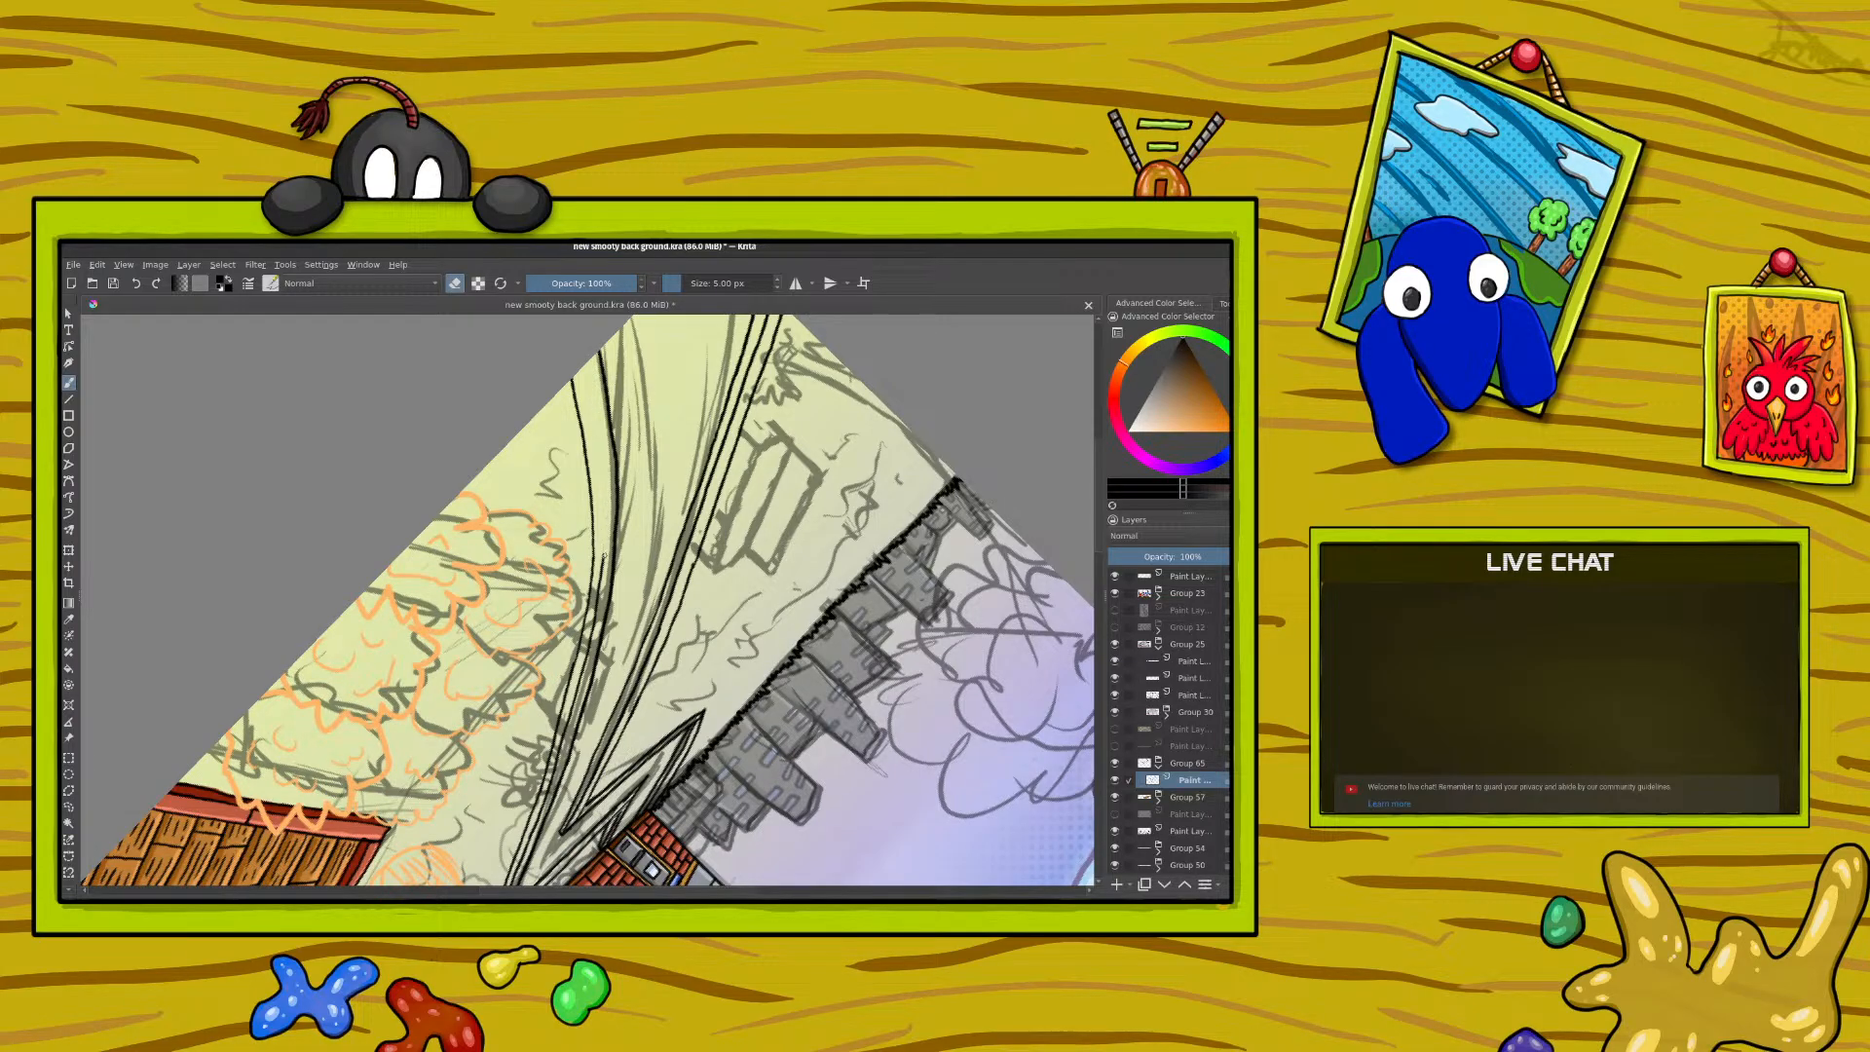
{"action": "left_click", "coordinate": [455, 283]}
{"action": "left_click_drag", "start_coordinate": [606, 550], "coordinate": [584, 371]}
{"action": "right_click", "coordinate": [469, 562]}
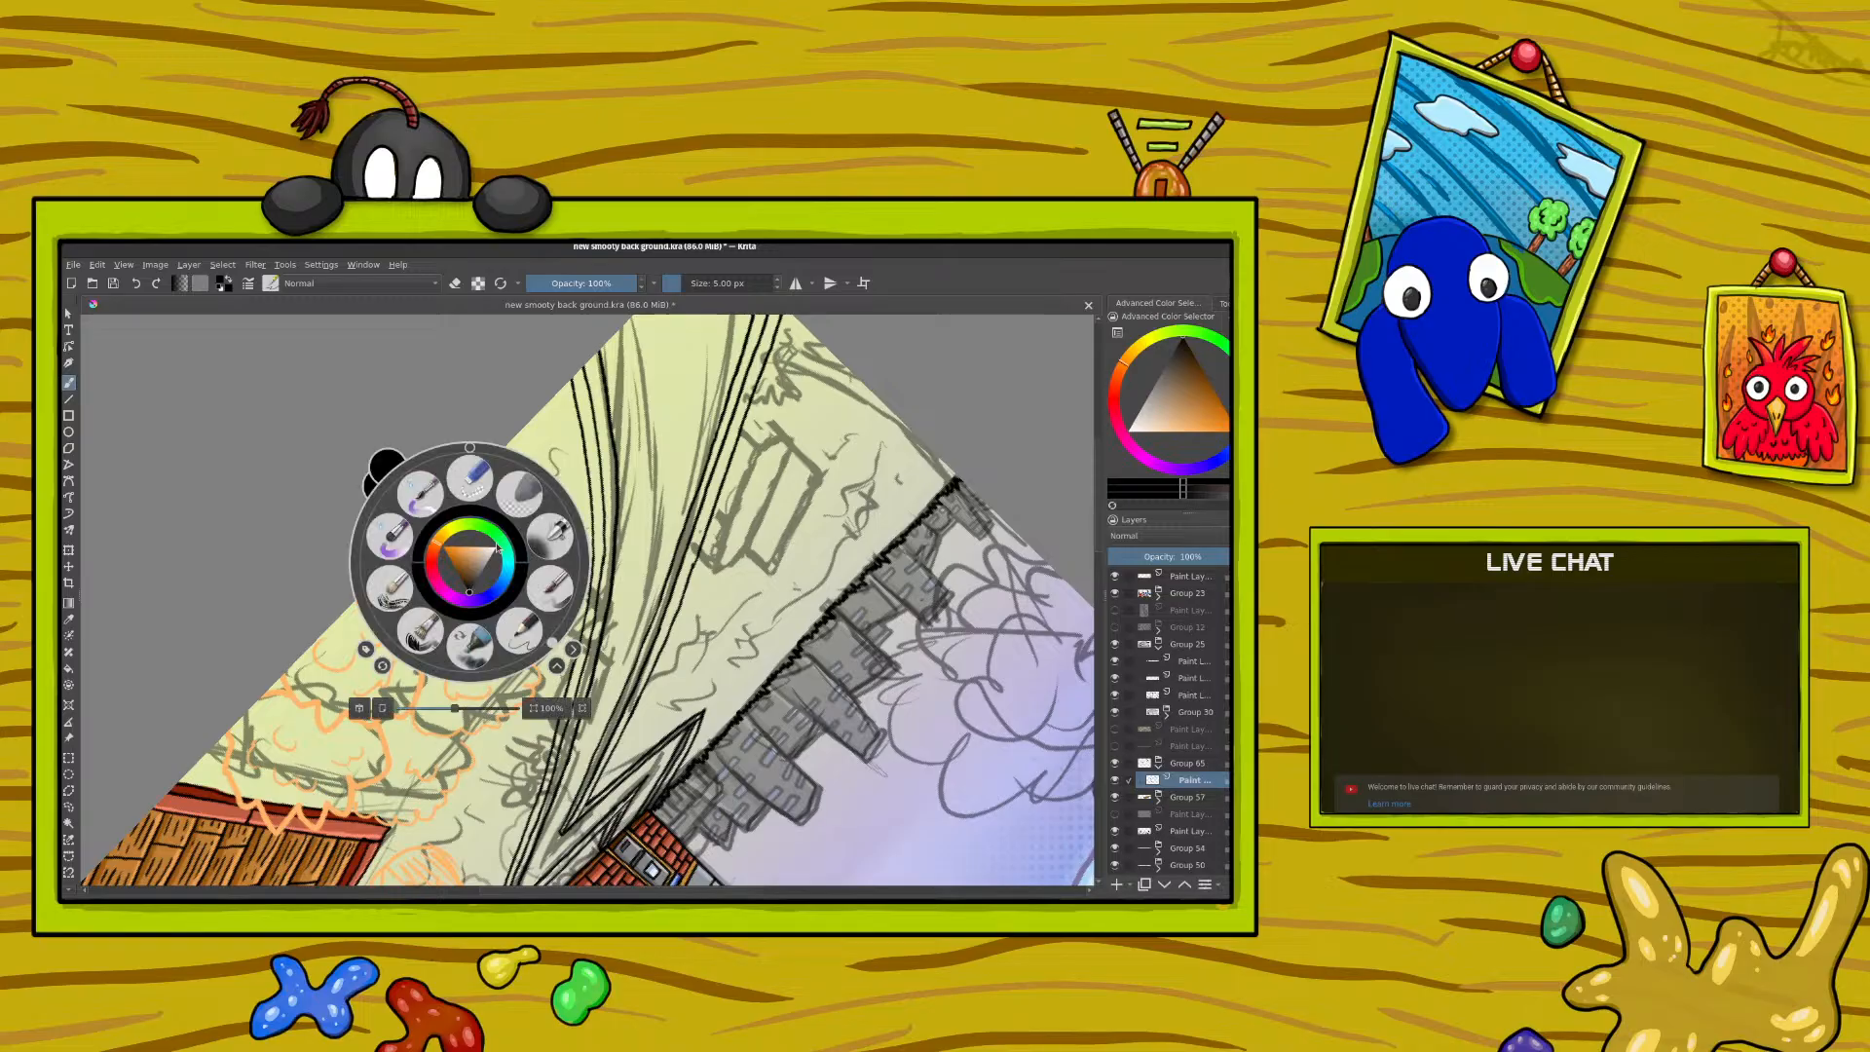
{"action": "left_click", "coordinate": [555, 638]}
{"action": "left_click_drag", "start_coordinate": [555, 638], "coordinate": [470, 447]}
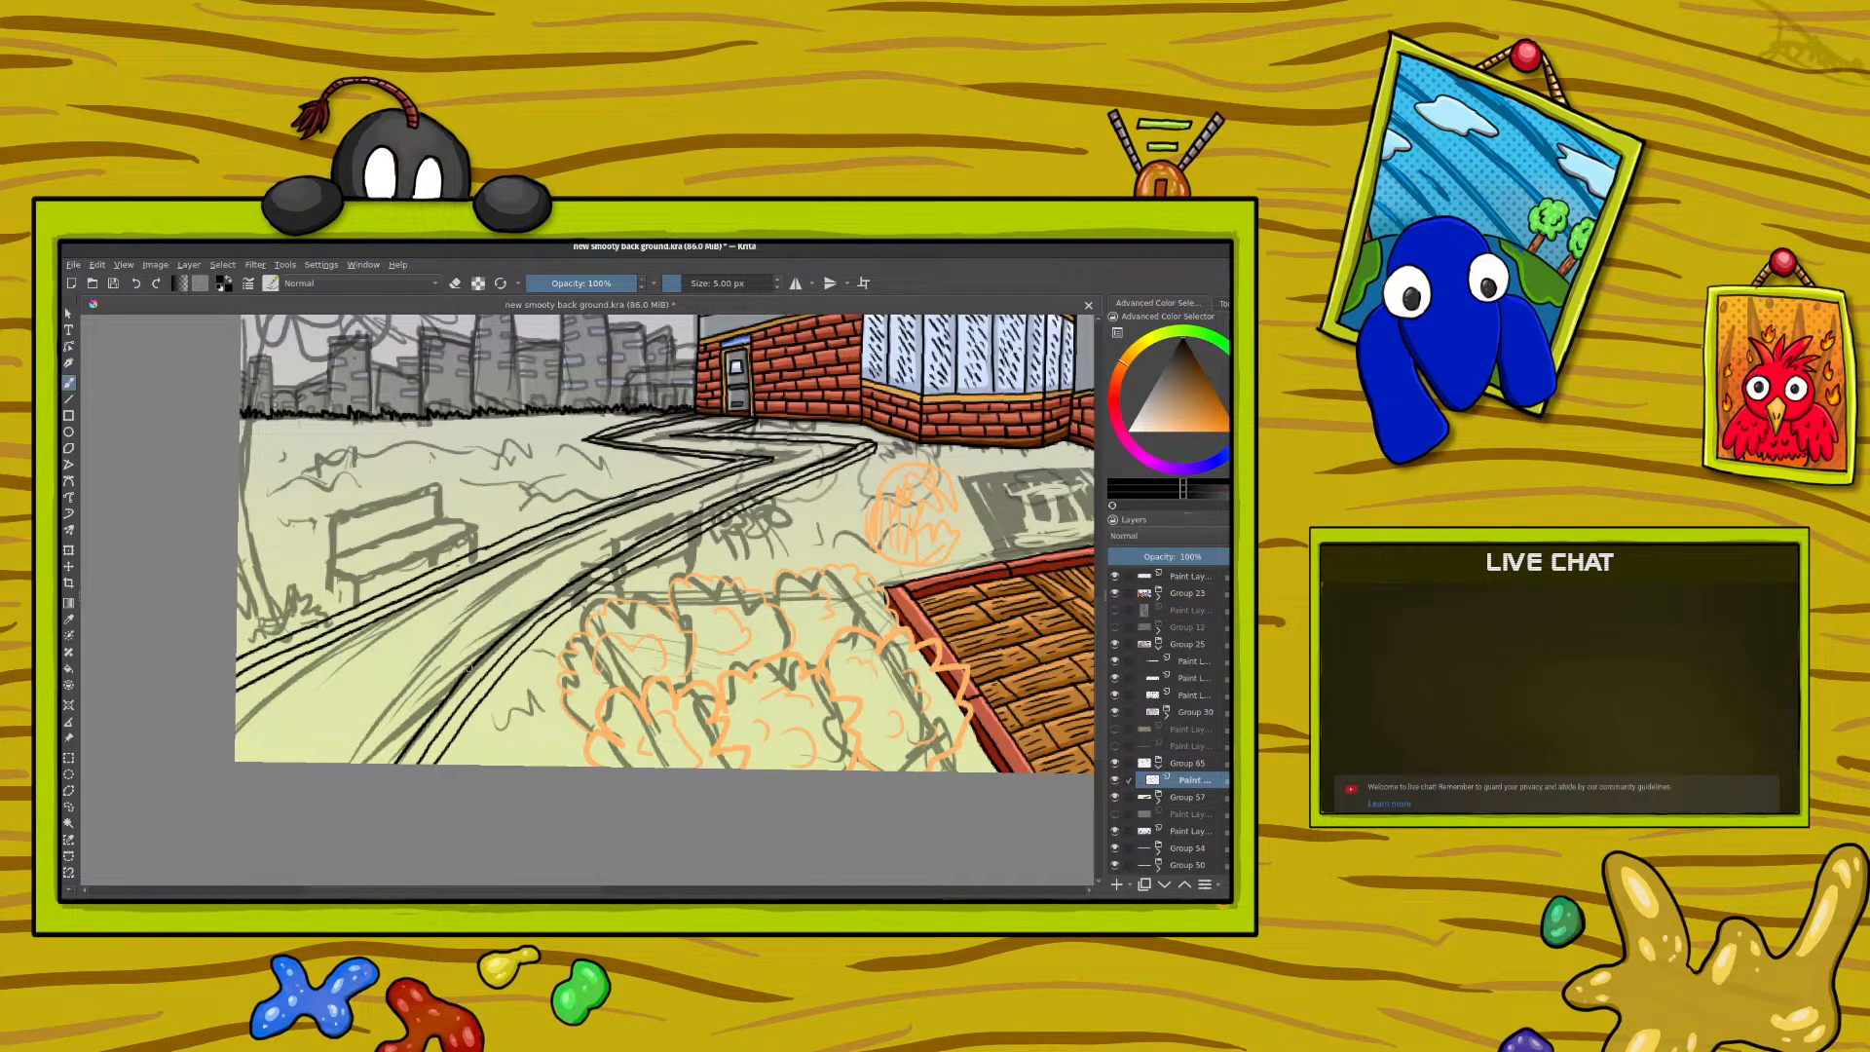
Step: Erase the lower stretch of both hedge-side curb lines and redraw it as two parallel strokes to the canvas border
{"action": "left_click_drag", "start_coordinate": [470, 666], "coordinate": [373, 764]}
{"action": "left_click_drag", "start_coordinate": [487, 690], "coordinate": [419, 757]}
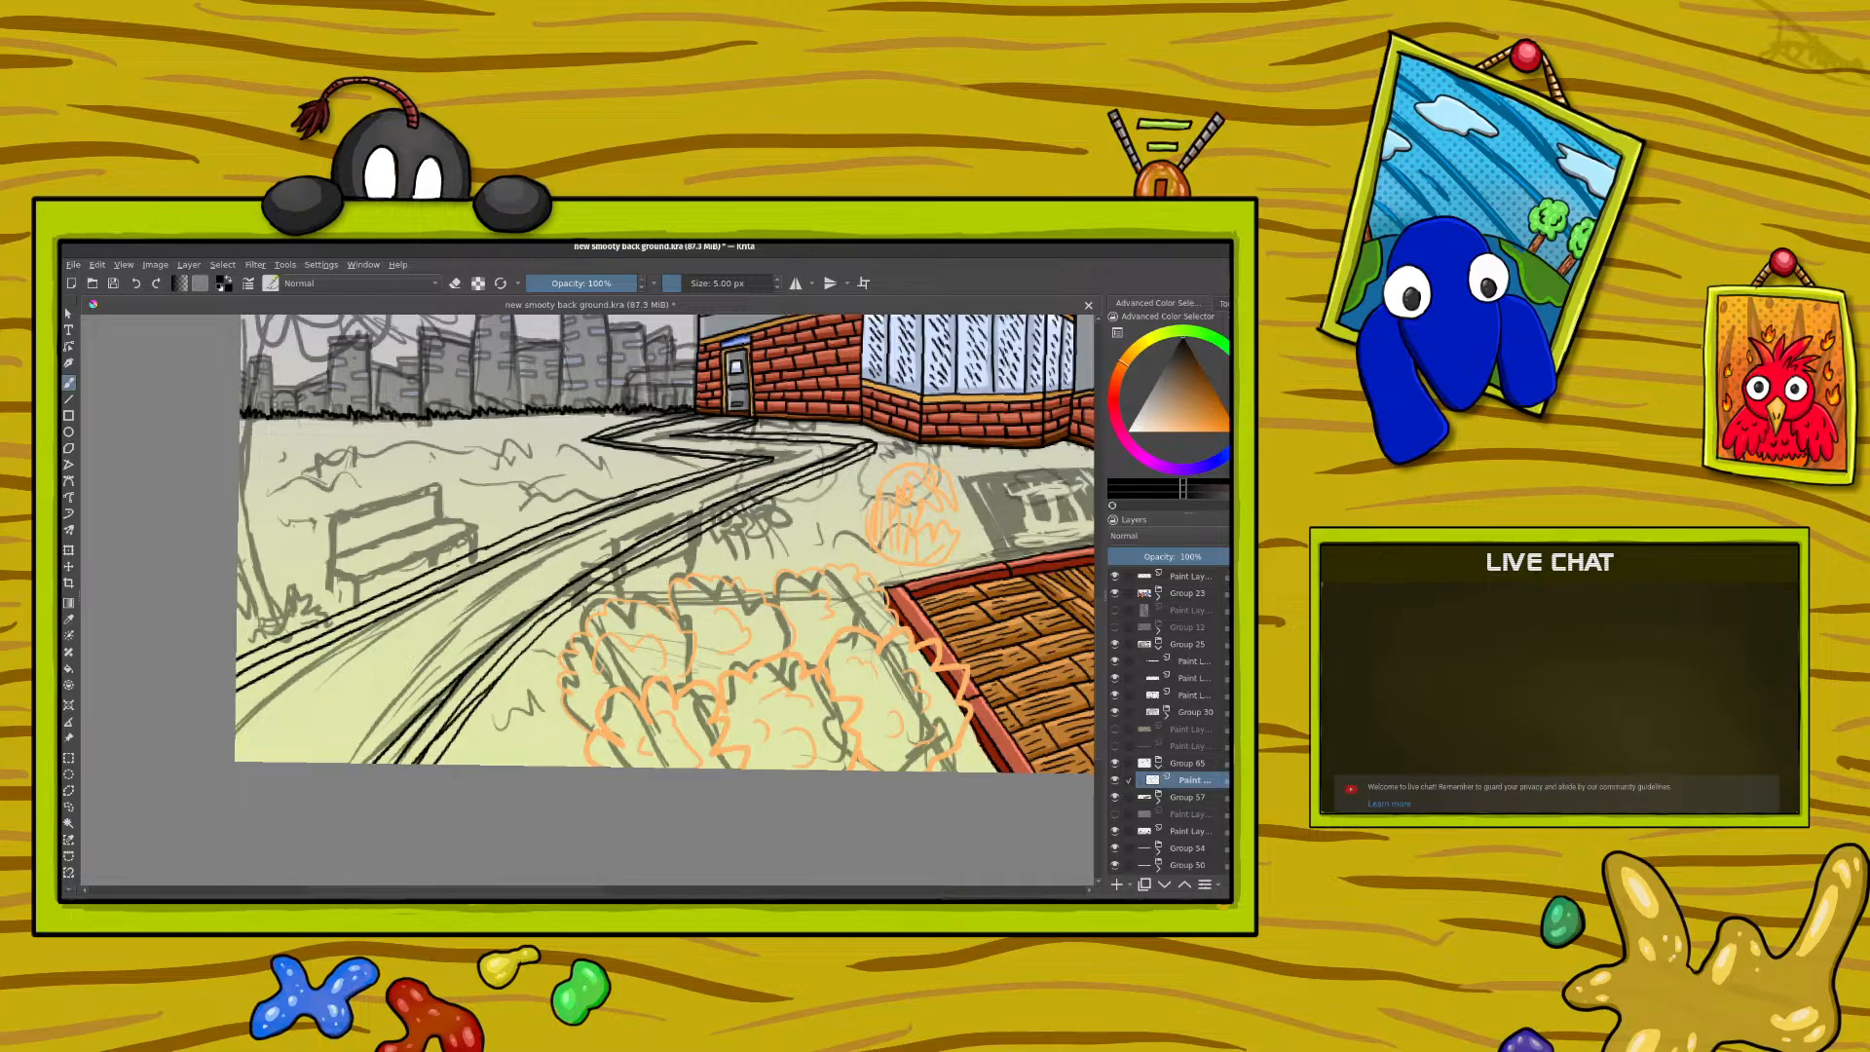
{"action": "key", "text": "e"}
{"action": "mouse_move", "coordinate": [487, 687]}
{"action": "left_mouse_down"}
{"action": "mouse_move", "coordinate": [434, 760]}
{"action": "mouse_move", "coordinate": [452, 736]}
{"action": "mouse_move", "coordinate": [395, 756]}
{"action": "mouse_move", "coordinate": [439, 699]}
{"action": "mouse_move", "coordinate": [433, 714]}
{"action": "mouse_move", "coordinate": [487, 703]}
{"action": "mouse_move", "coordinate": [499, 713]}
{"action": "left_mouse_up"}
{"action": "key", "text": "e"}
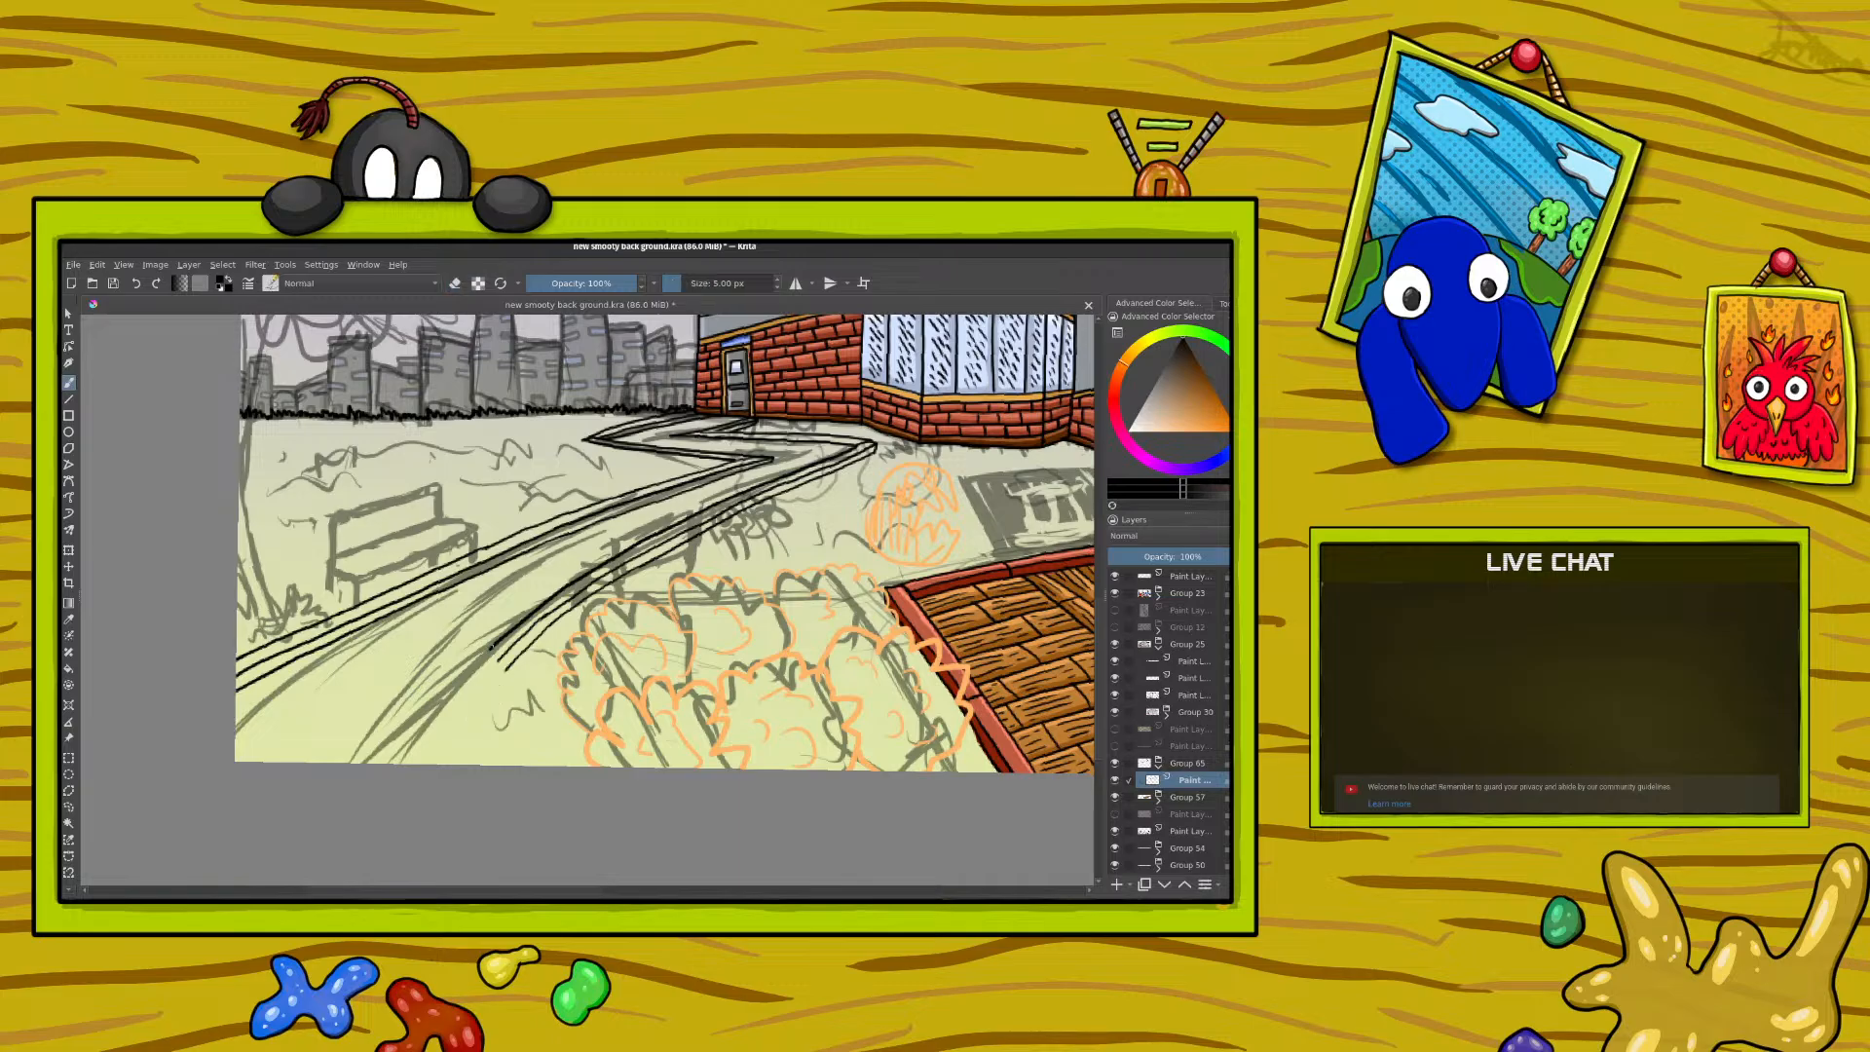
{"action": "left_click_drag", "start_coordinate": [476, 663], "coordinate": [380, 766]}
{"action": "left_click_drag", "start_coordinate": [499, 656], "coordinate": [407, 766]}
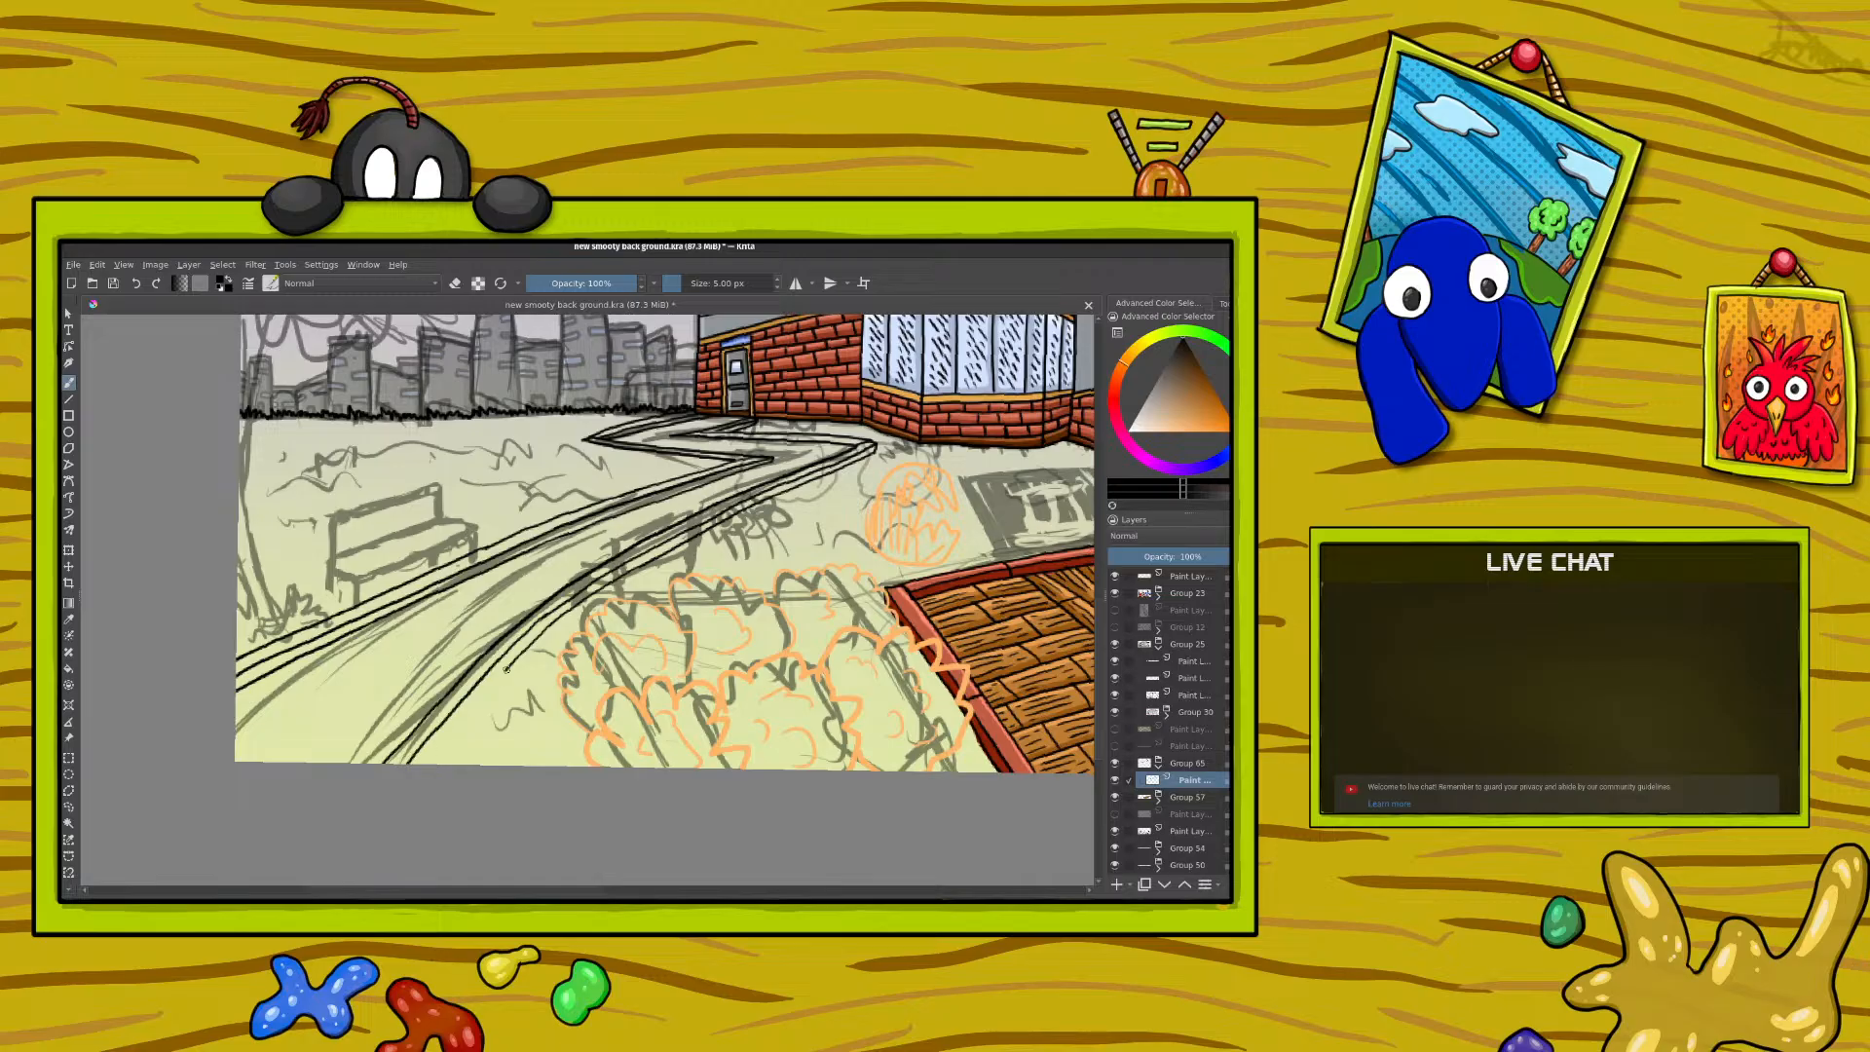
{"action": "left_click_drag", "start_coordinate": [508, 668], "coordinate": [438, 756]}
{"action": "left_click", "coordinate": [454, 284]}
{"action": "left_click", "coordinate": [454, 283]}
{"action": "right_click", "coordinate": [672, 506]}
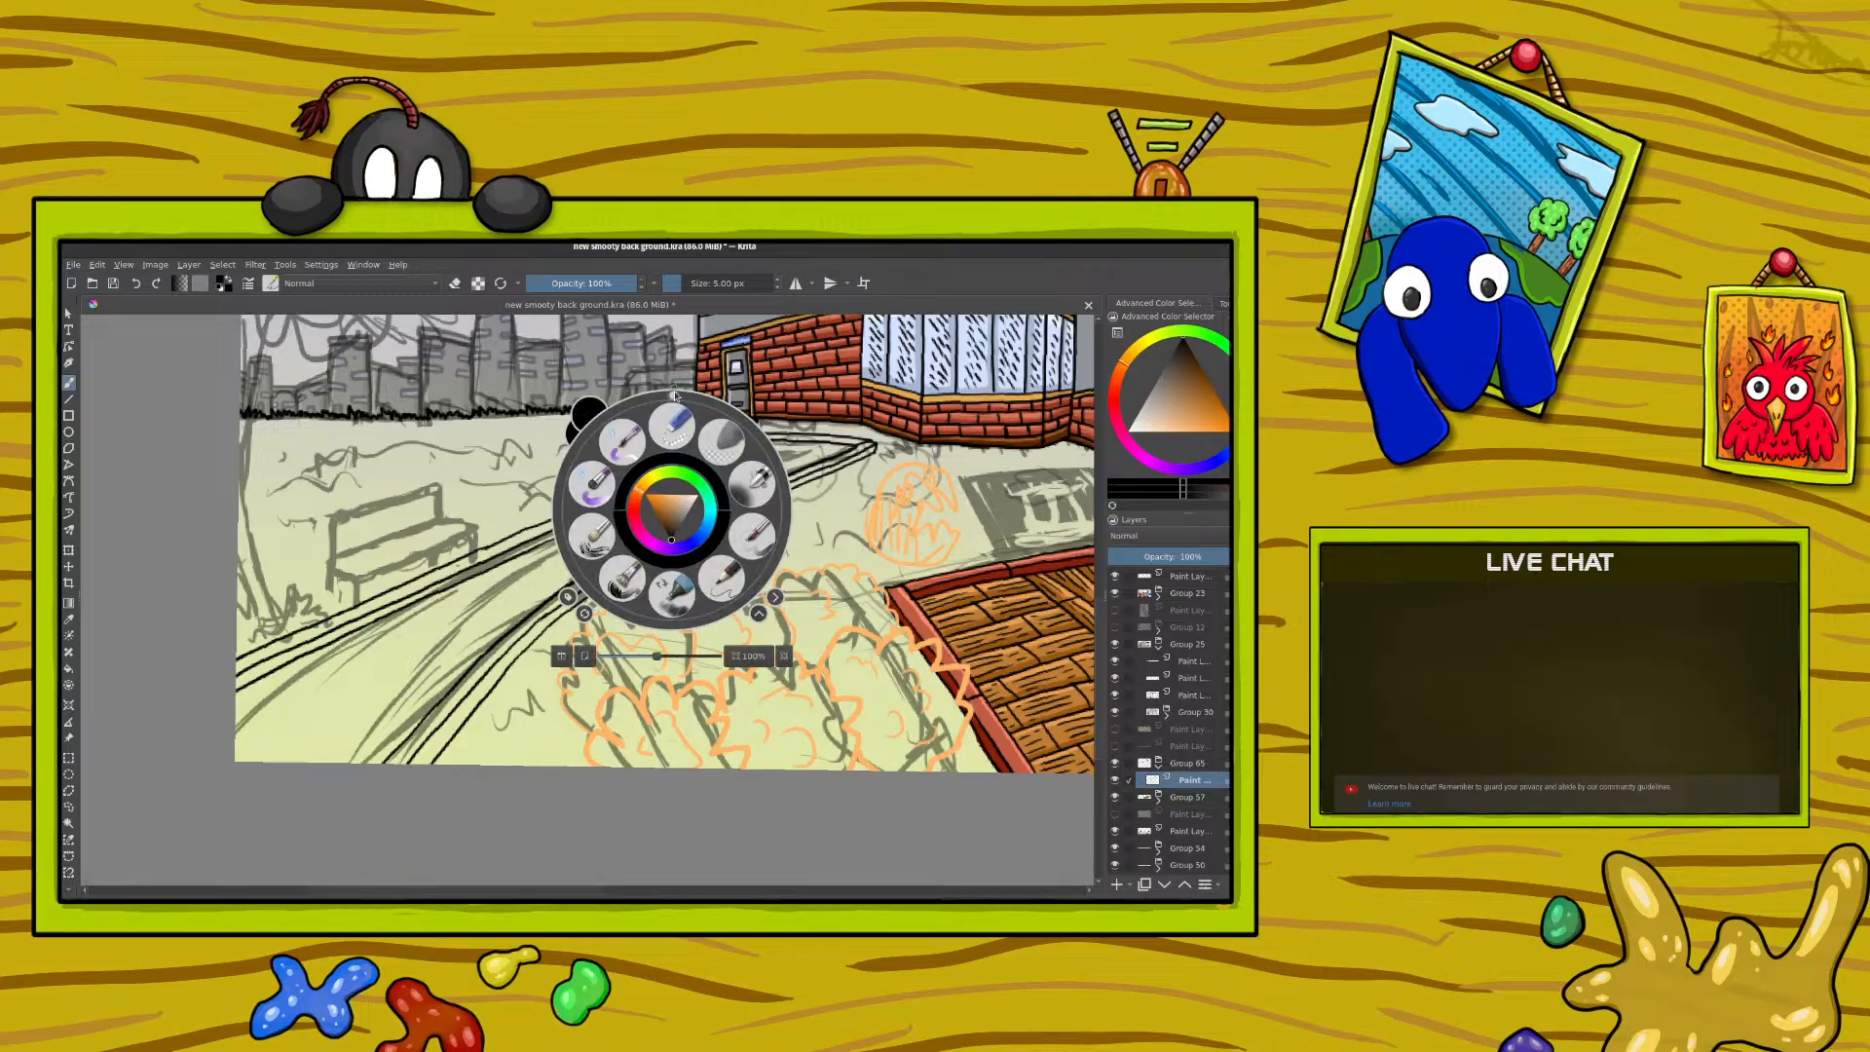
{"action": "mouse_move", "coordinate": [672, 394]}
{"action": "left_mouse_down"}
{"action": "mouse_move", "coordinate": [785, 530]}
{"action": "mouse_move", "coordinate": [737, 621]}
{"action": "left_mouse_up"}
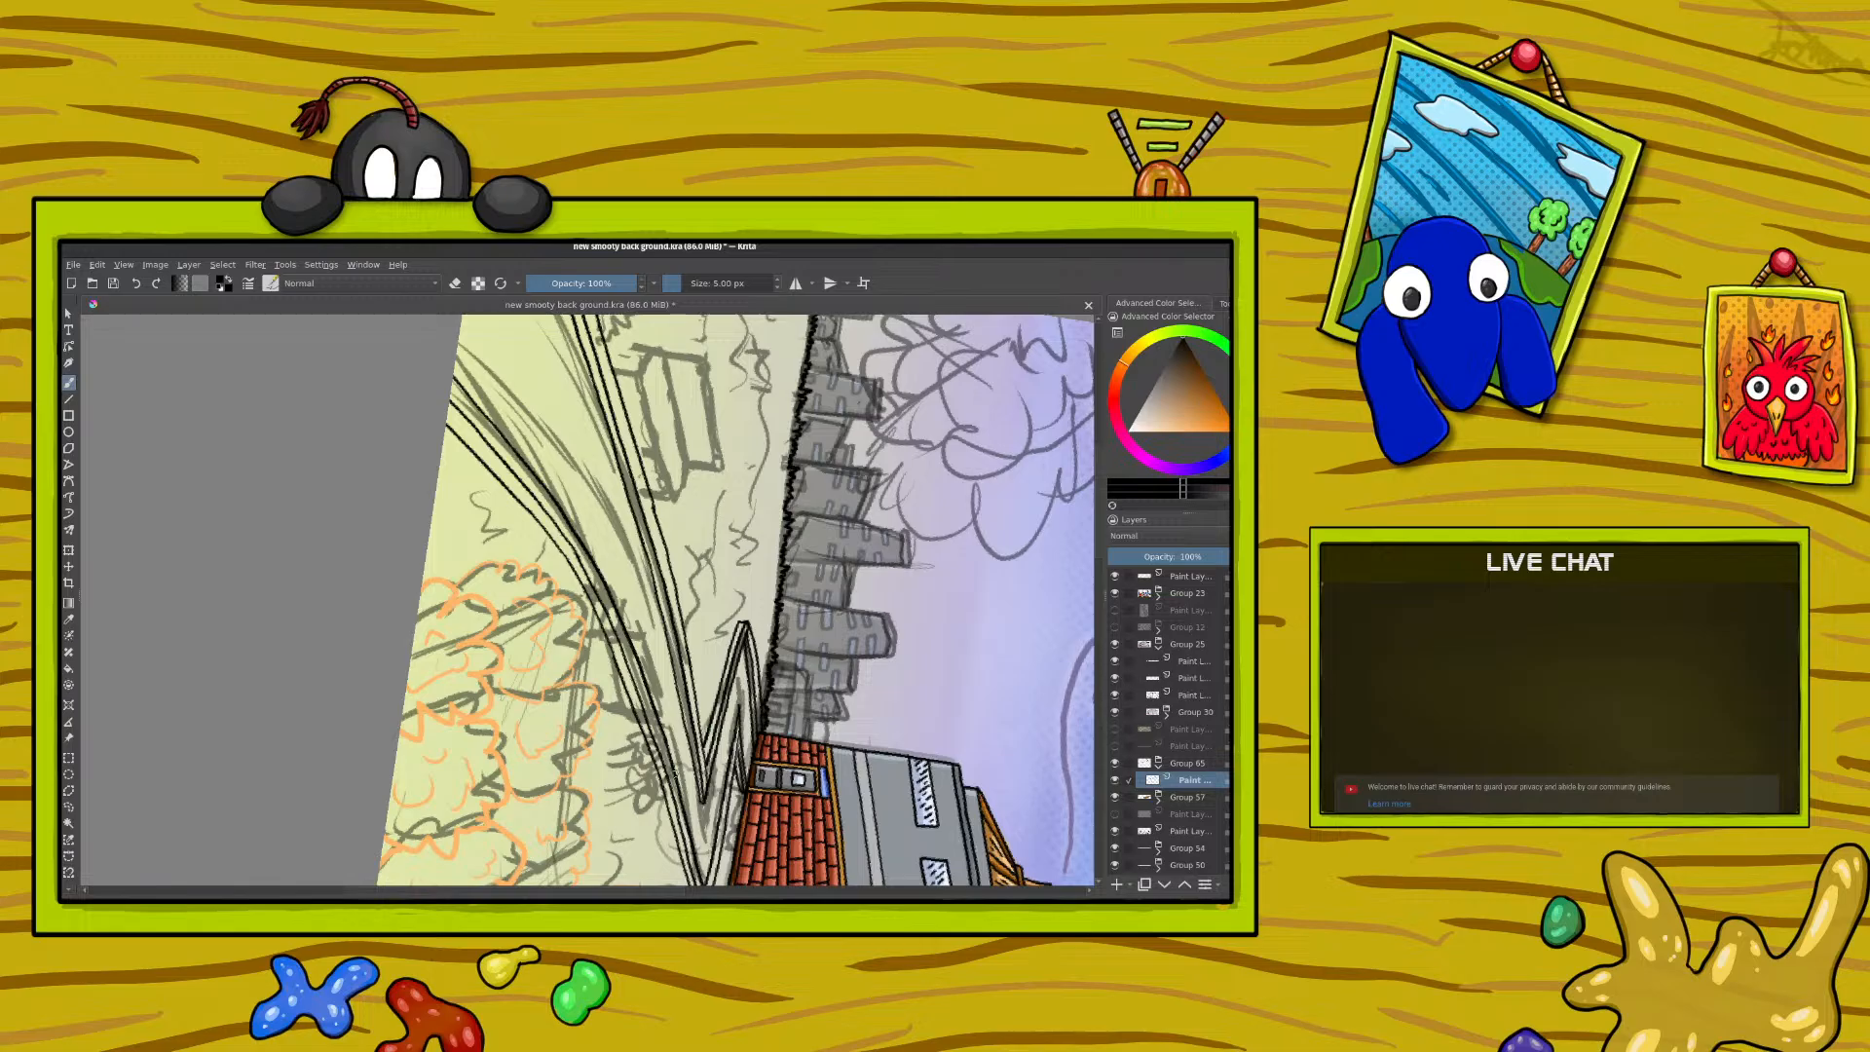
{"action": "right_click", "coordinate": [519, 719]}
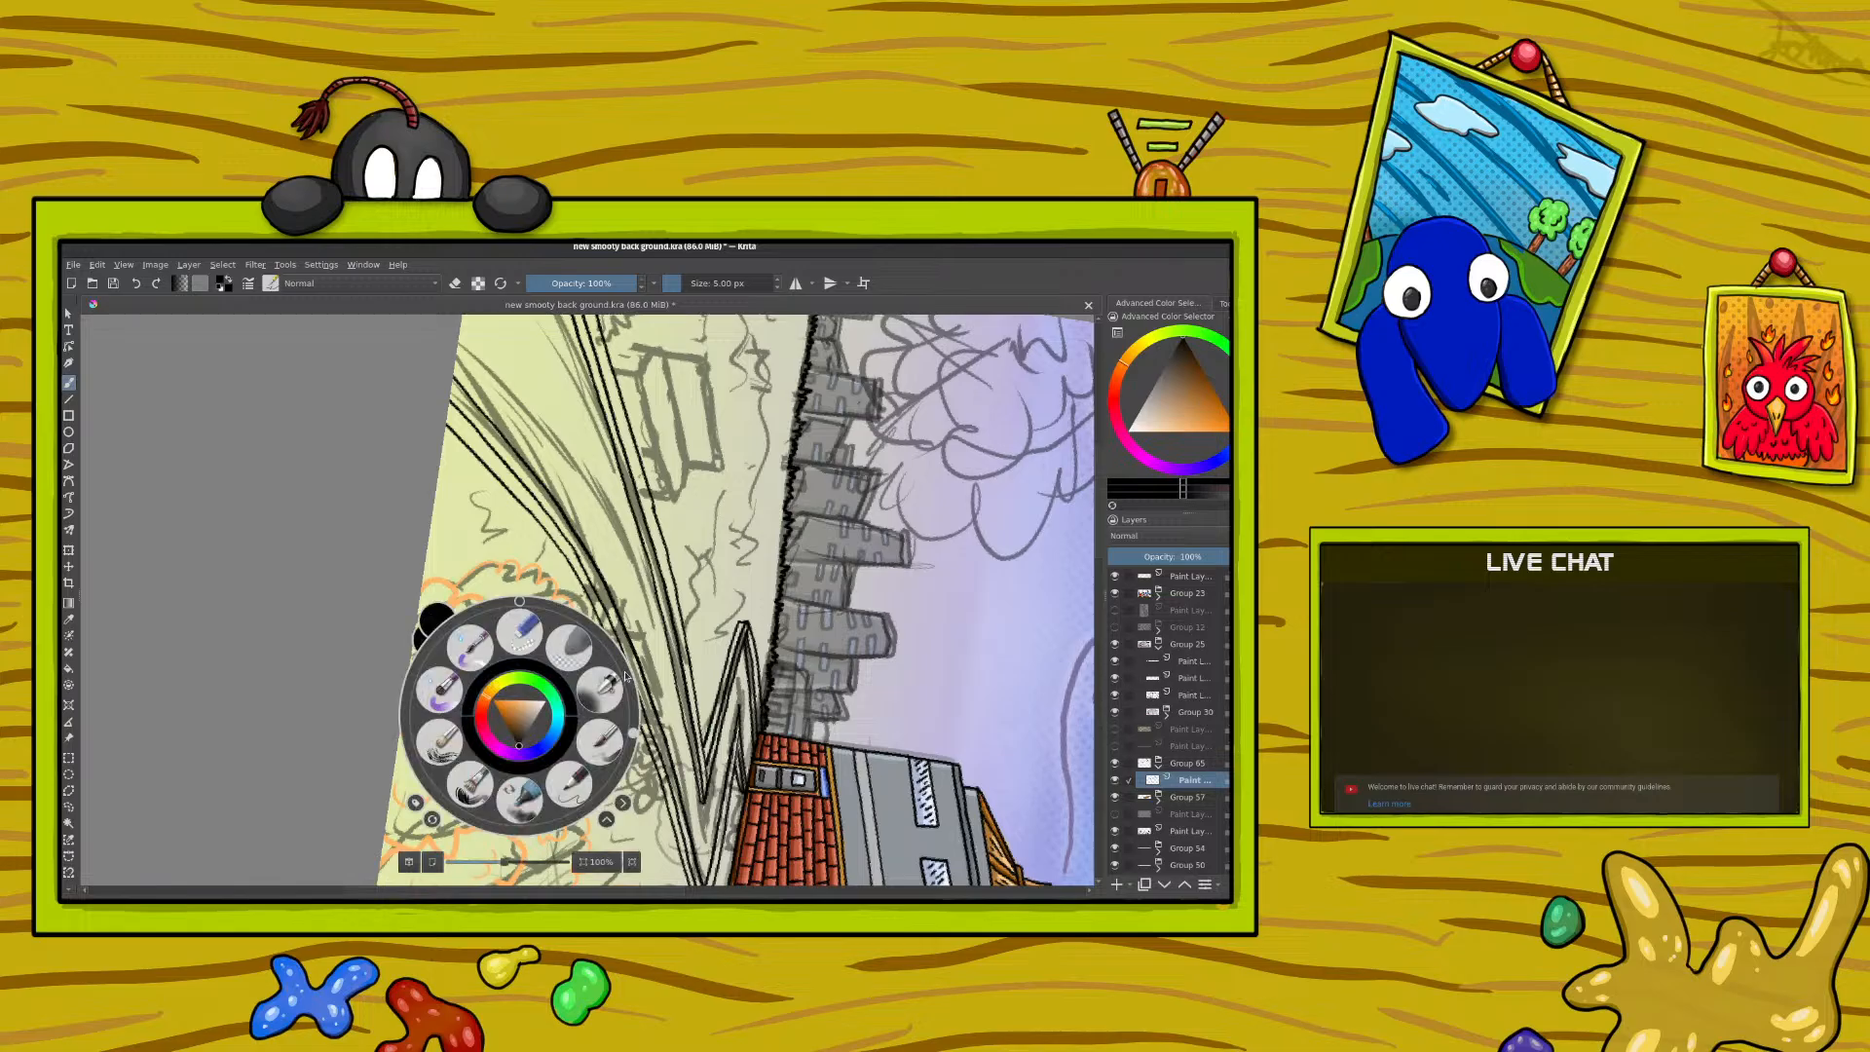
{"action": "left_click_drag", "start_coordinate": [635, 728], "coordinate": [497, 542]}
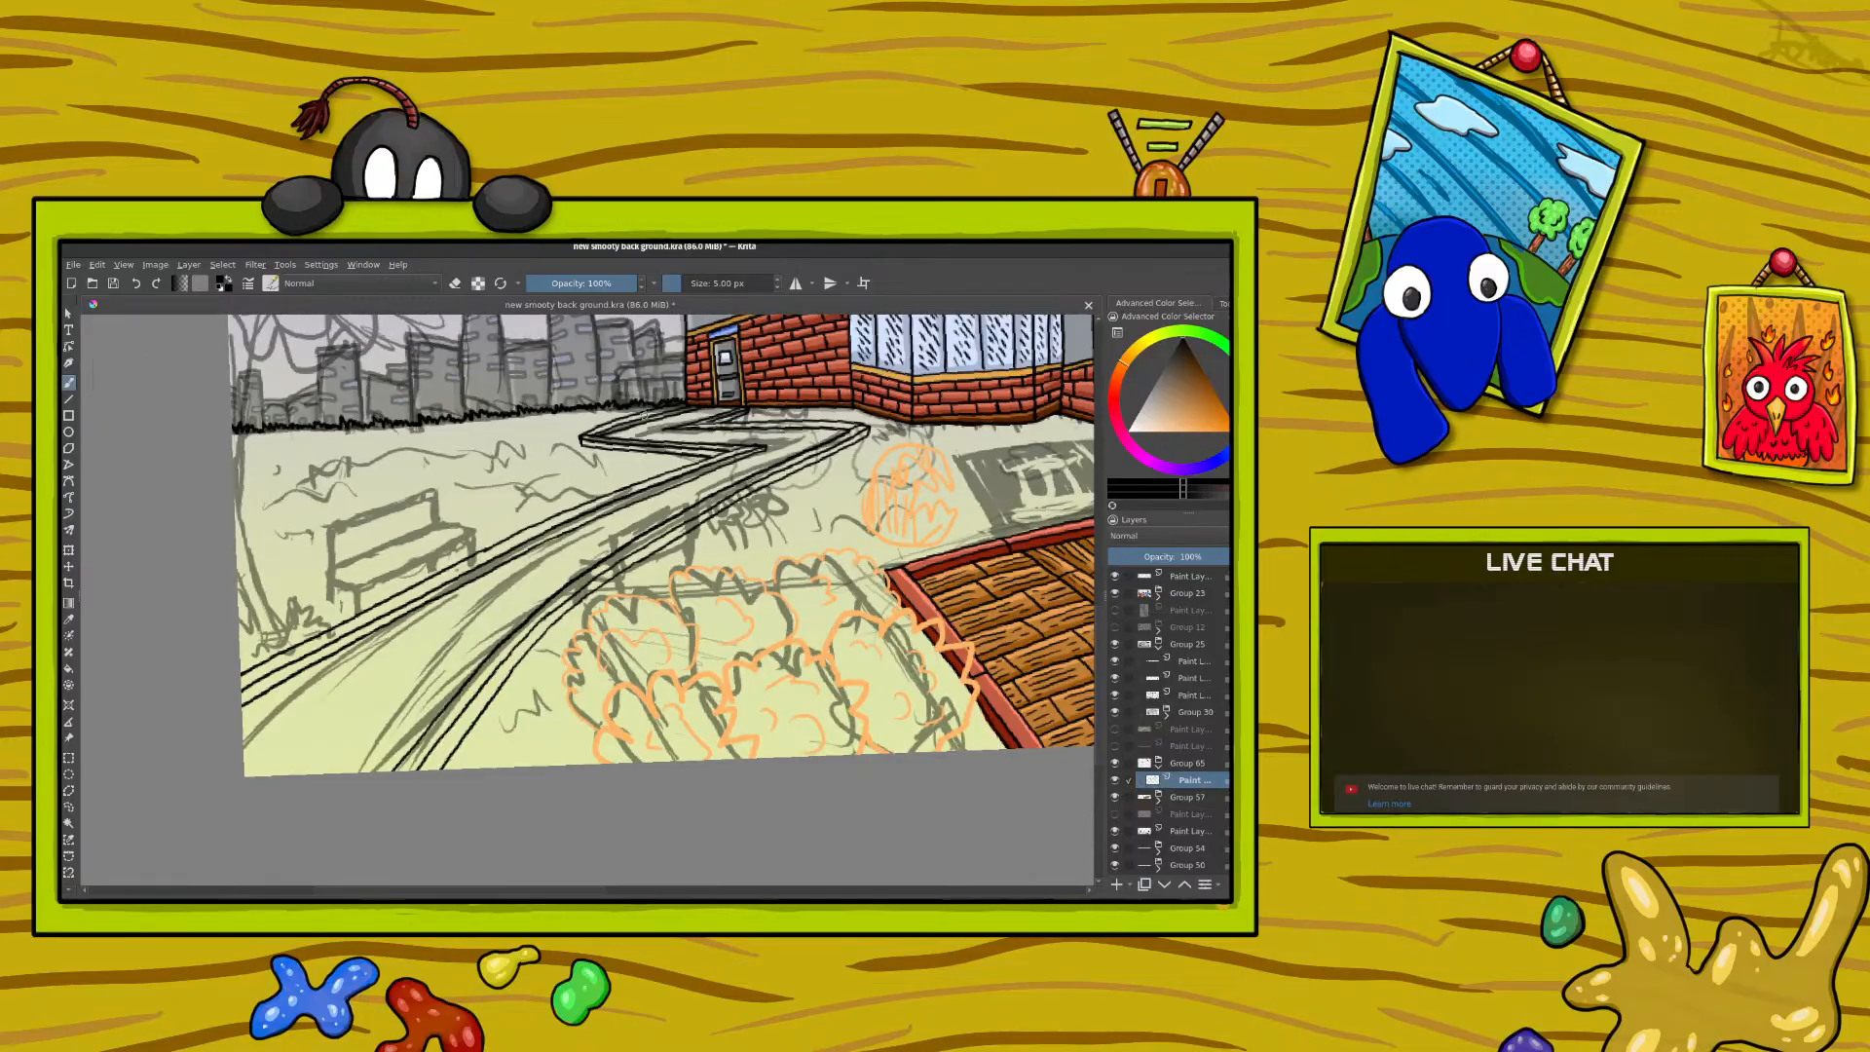
Step: Add a paint layer above the path outline and ink short cross lines dividing the bench-side curb into bricks
{"action": "left_click", "coordinate": [1118, 887]}
{"action": "left_click", "coordinate": [477, 282]}
{"action": "left_click_drag", "start_coordinate": [625, 446], "coordinate": [687, 450]}
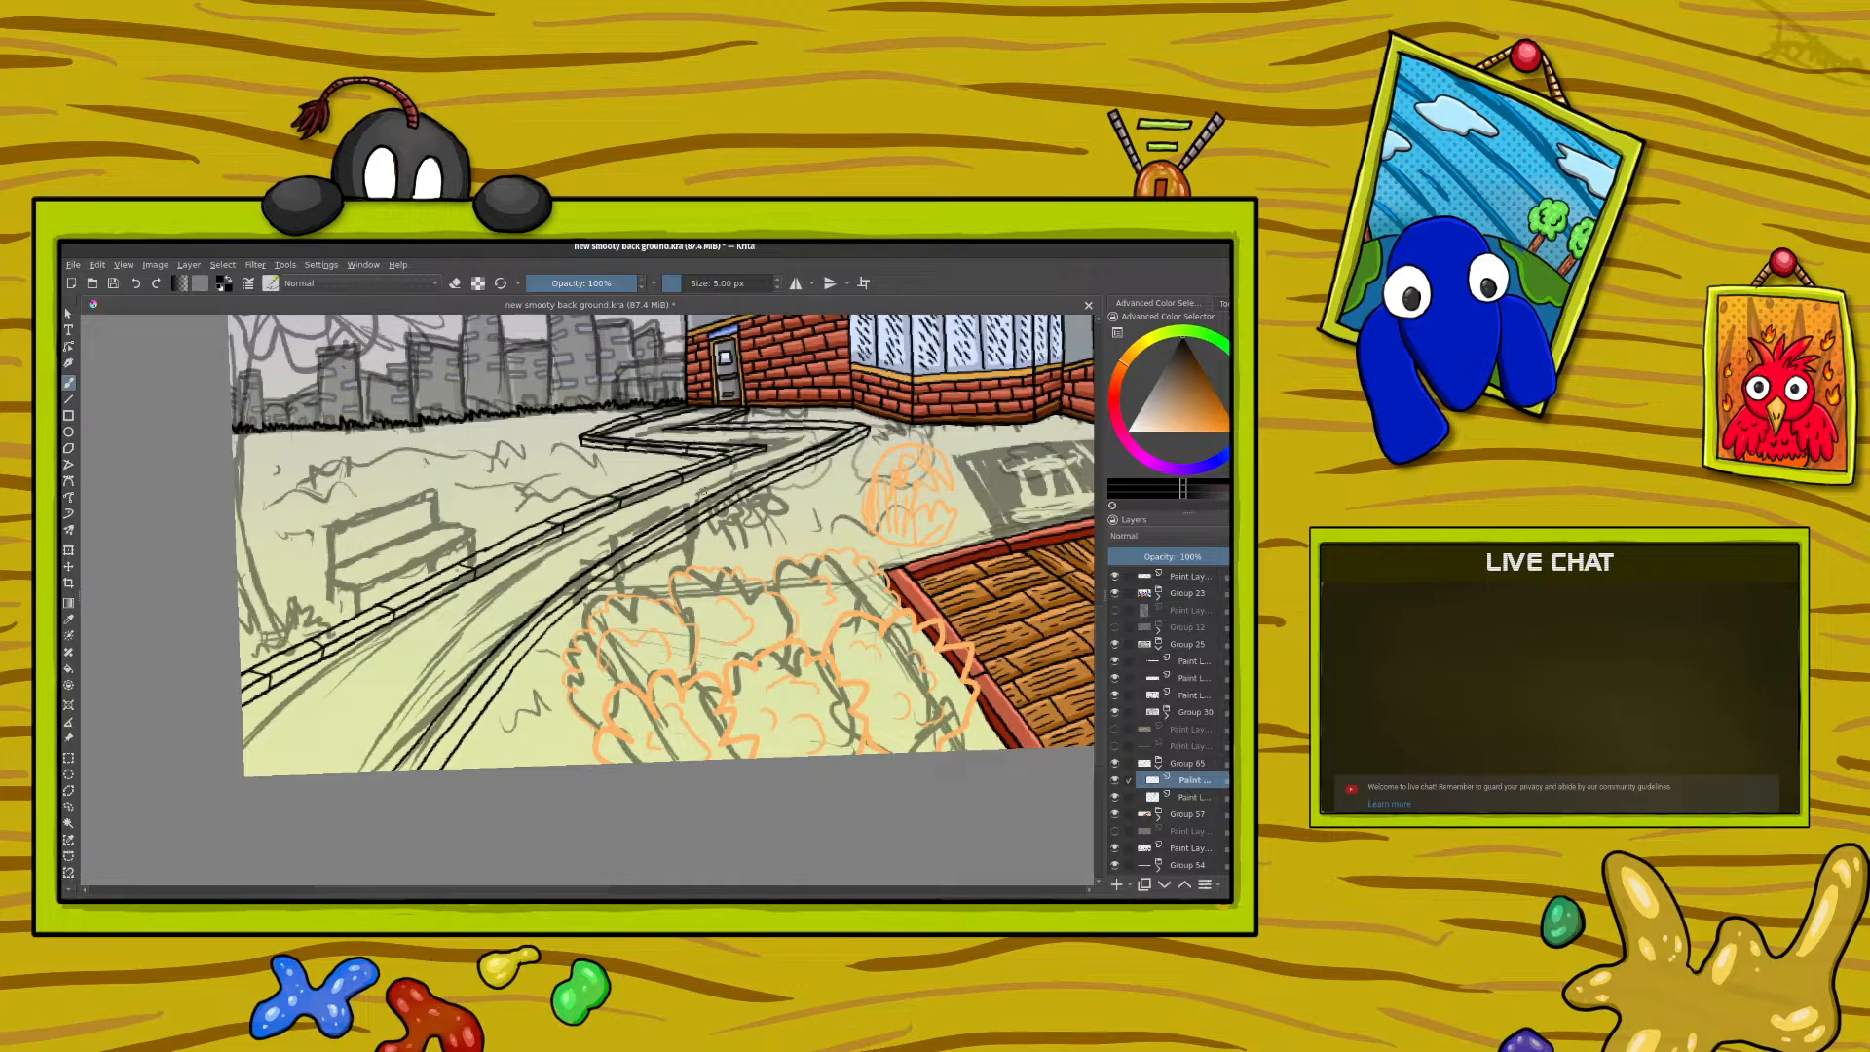
Step: Ink short cross lines dividing the hedge-side curb into bricks, undoing the misplaced stroke
{"action": "right_click", "coordinate": [375, 510]}
{"action": "left_click_drag", "start_coordinate": [376, 419], "coordinate": [451, 485]}
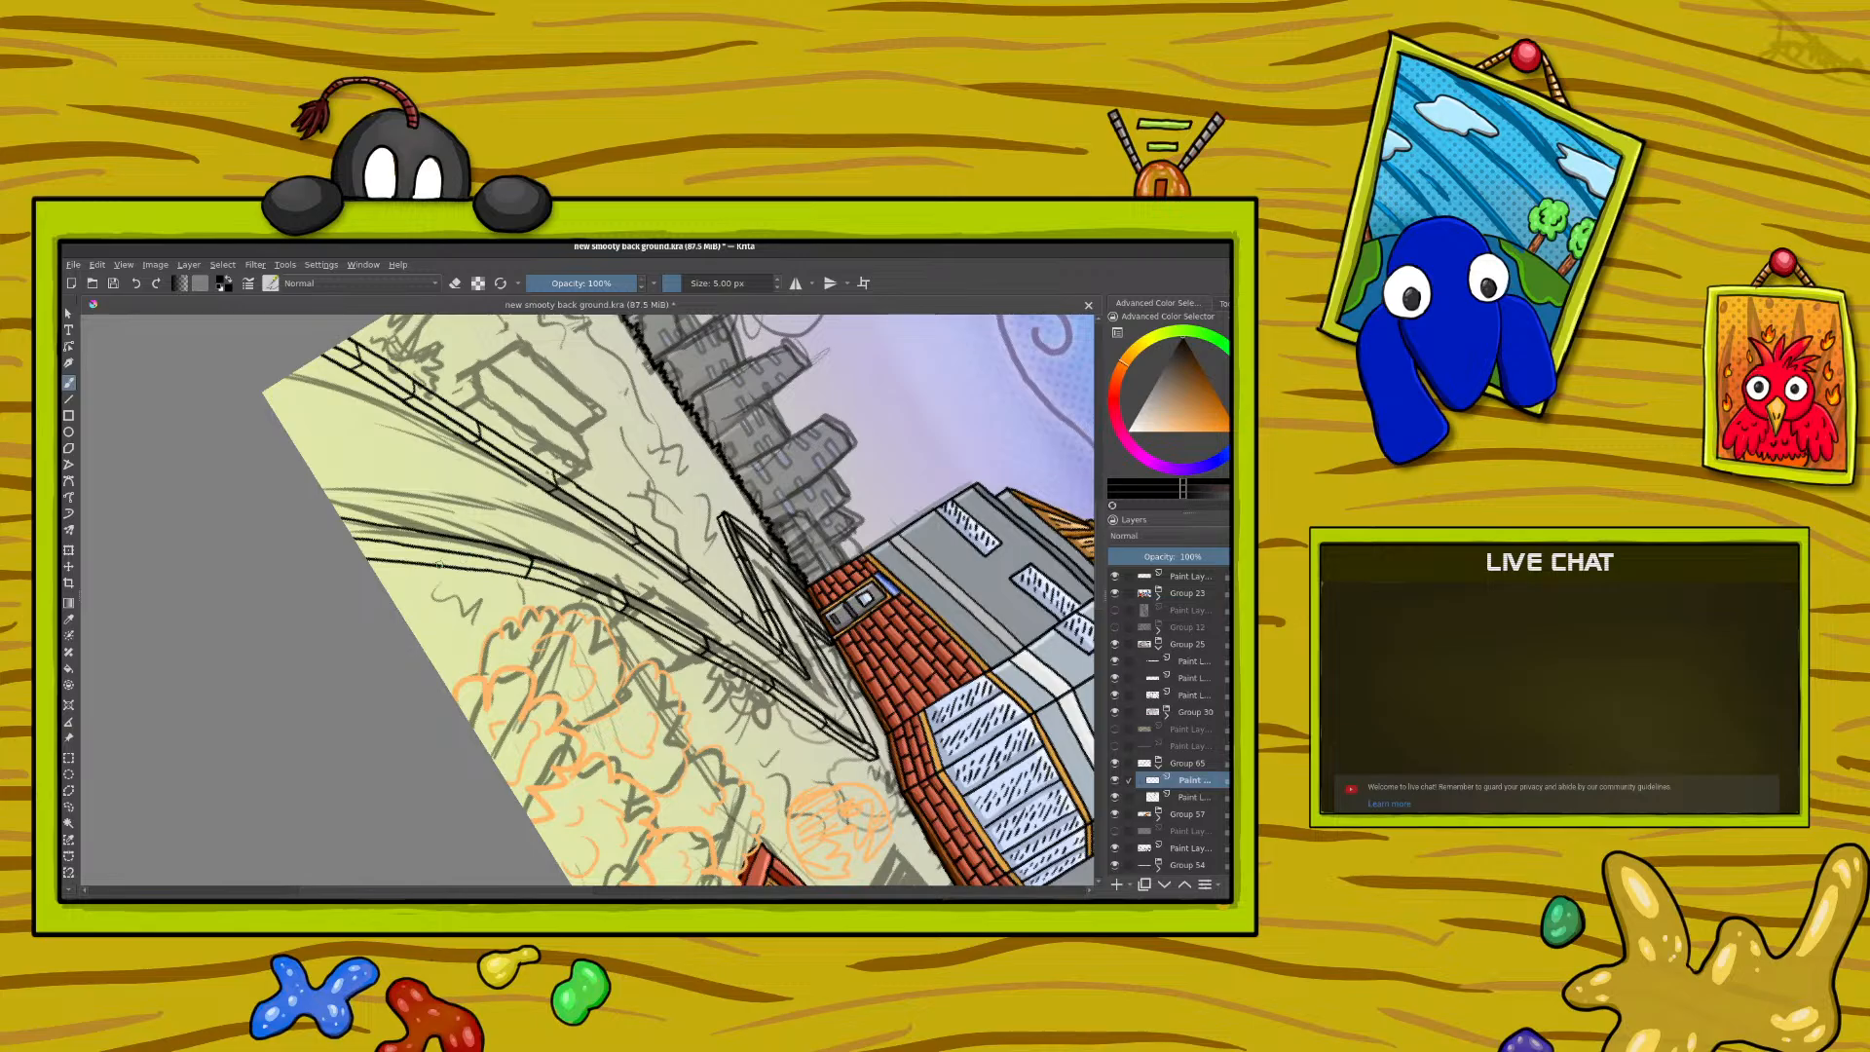
{"action": "left_click_drag", "start_coordinate": [433, 541], "coordinate": [443, 553]}
{"action": "right_click", "coordinate": [367, 429]}
{"action": "left_click", "coordinate": [462, 281]}
{"action": "left_click", "coordinate": [137, 282]}
Step: Retouch the hedge-side curb lines near the canvas border on the path outline layer, undoing the misplaced strokes
{"action": "left_click", "coordinate": [1184, 796]}
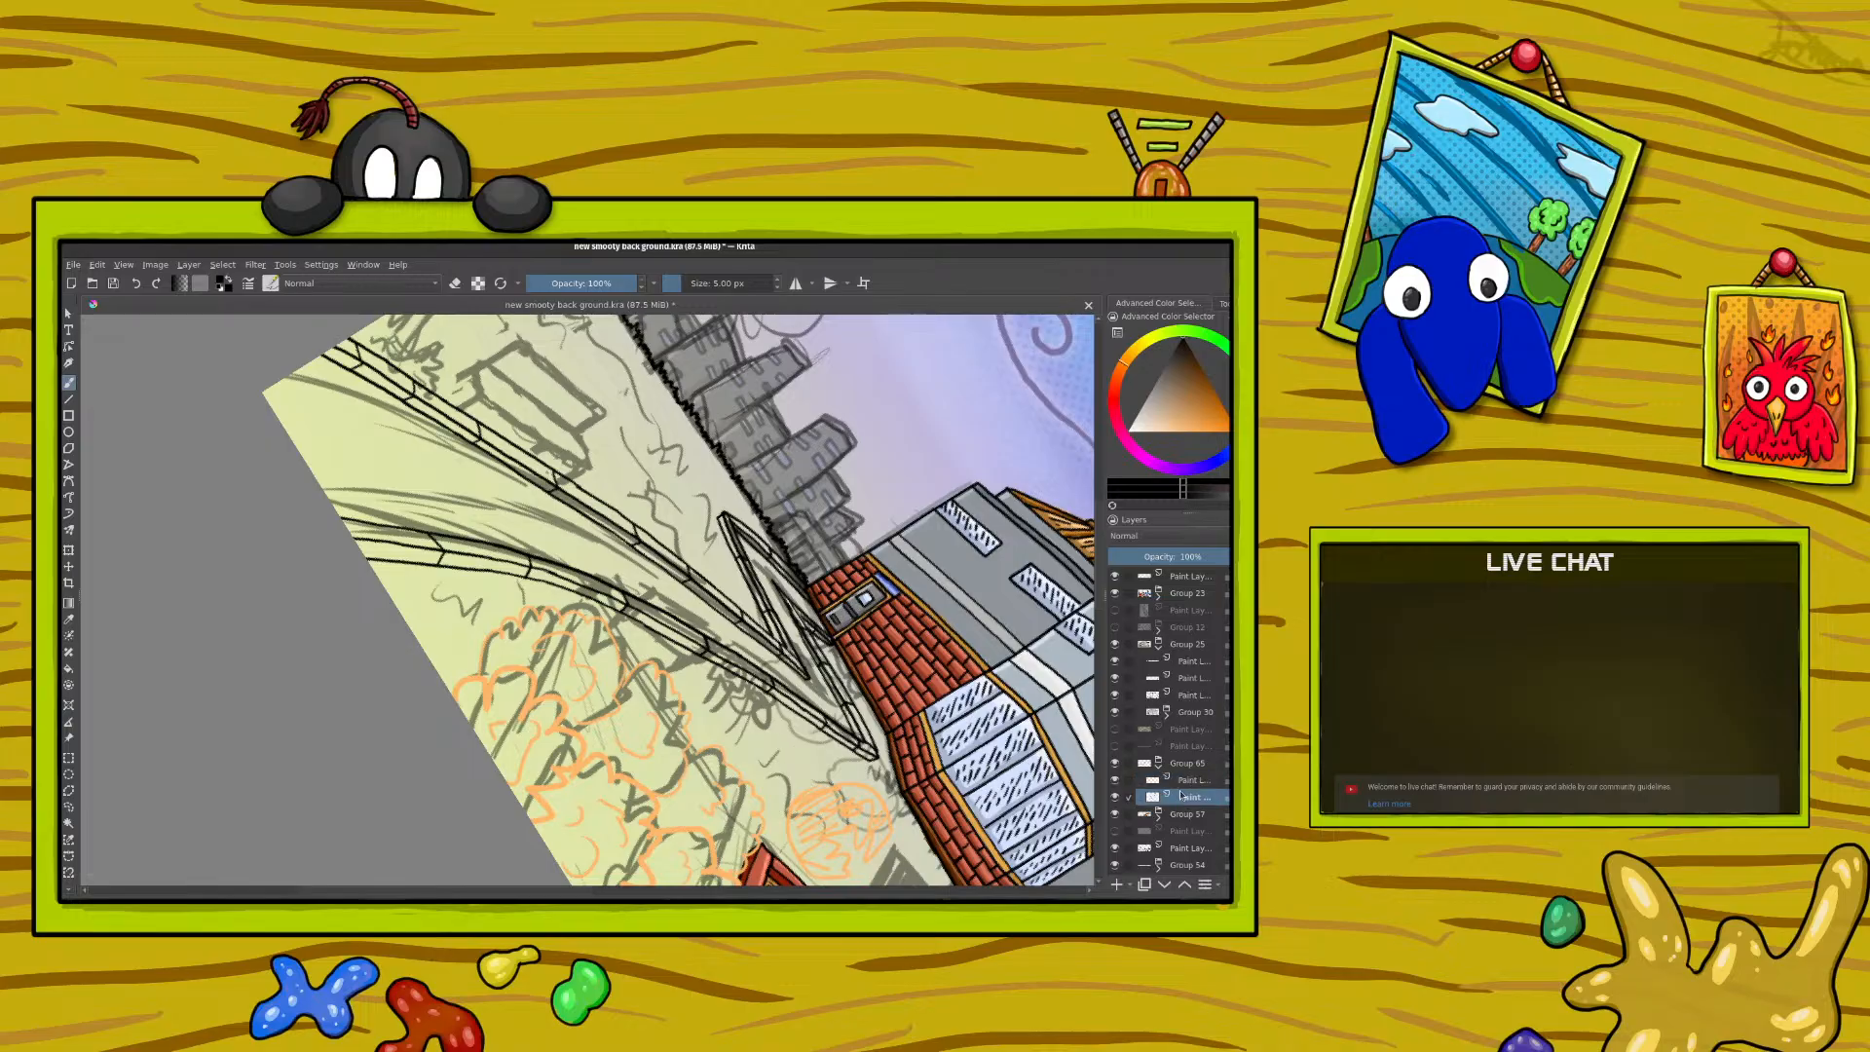
{"action": "left_click", "coordinate": [456, 283]}
{"action": "right_click", "coordinate": [605, 681]}
{"action": "left_click", "coordinate": [541, 577]}
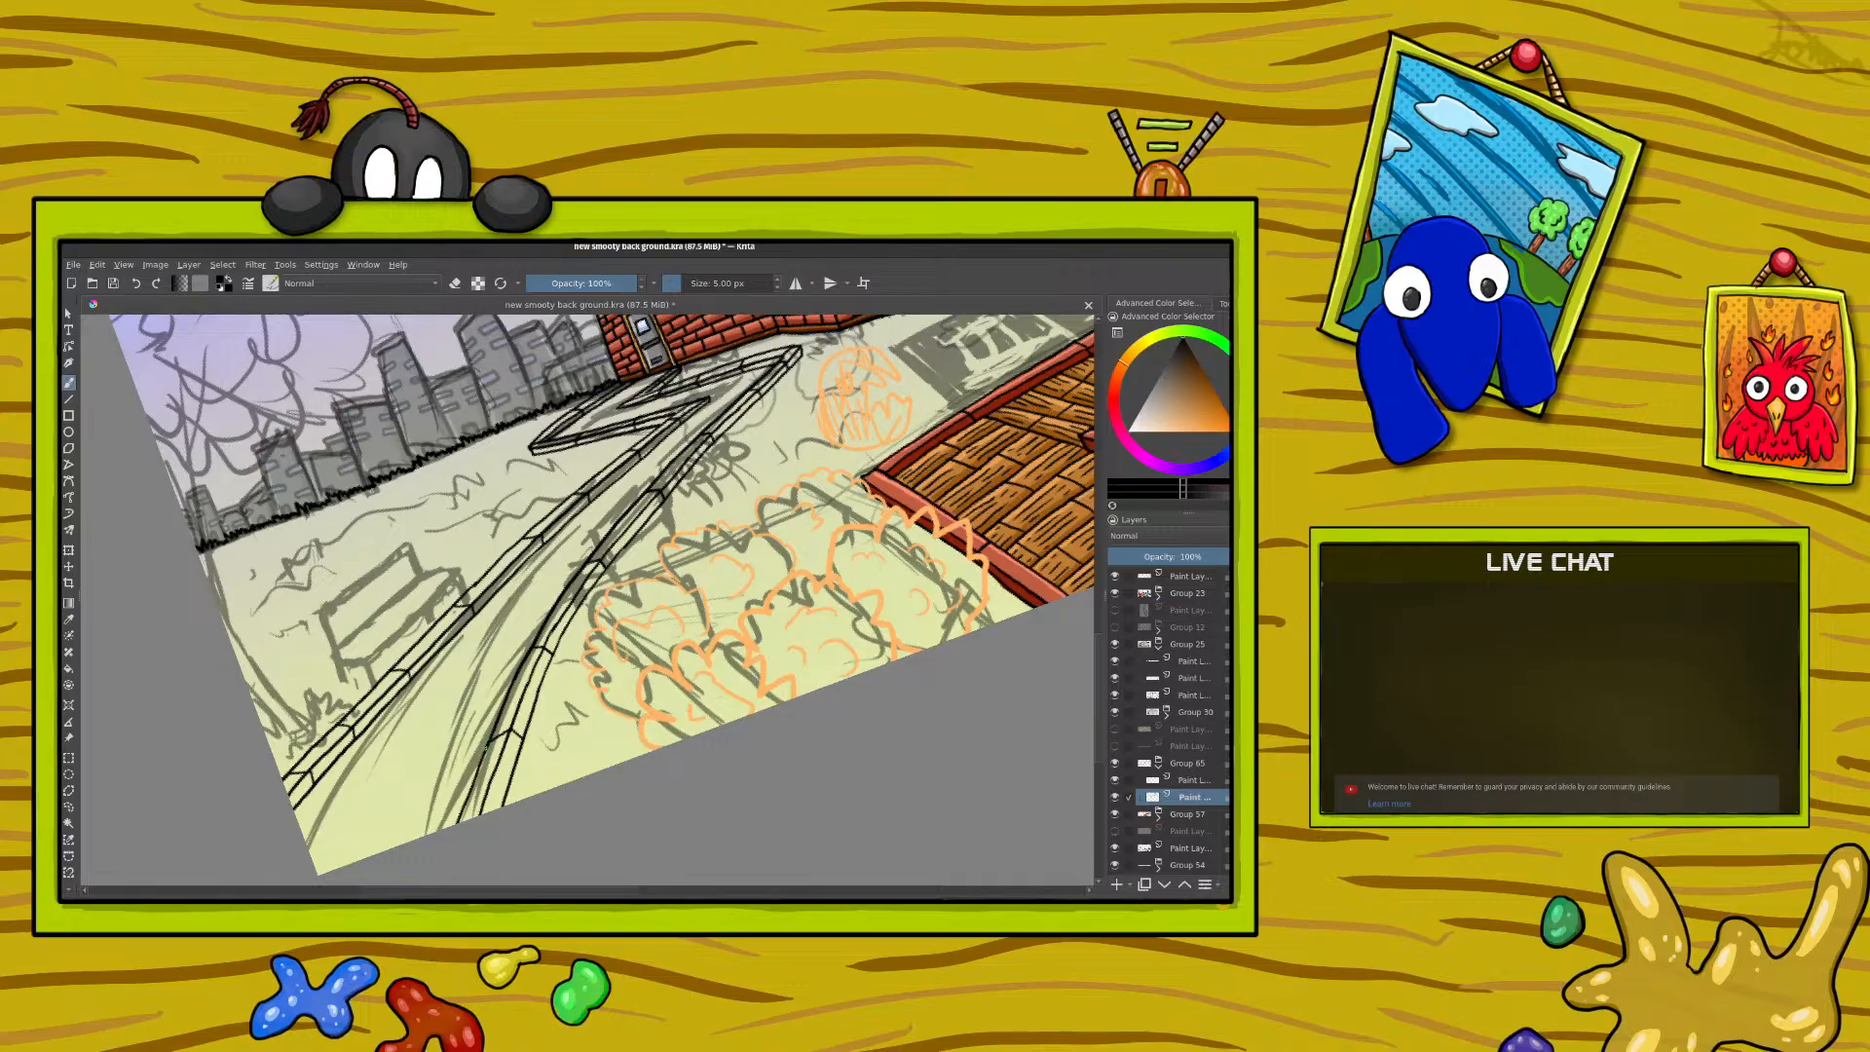
{"action": "left_click_drag", "start_coordinate": [474, 770], "coordinate": [450, 826]}
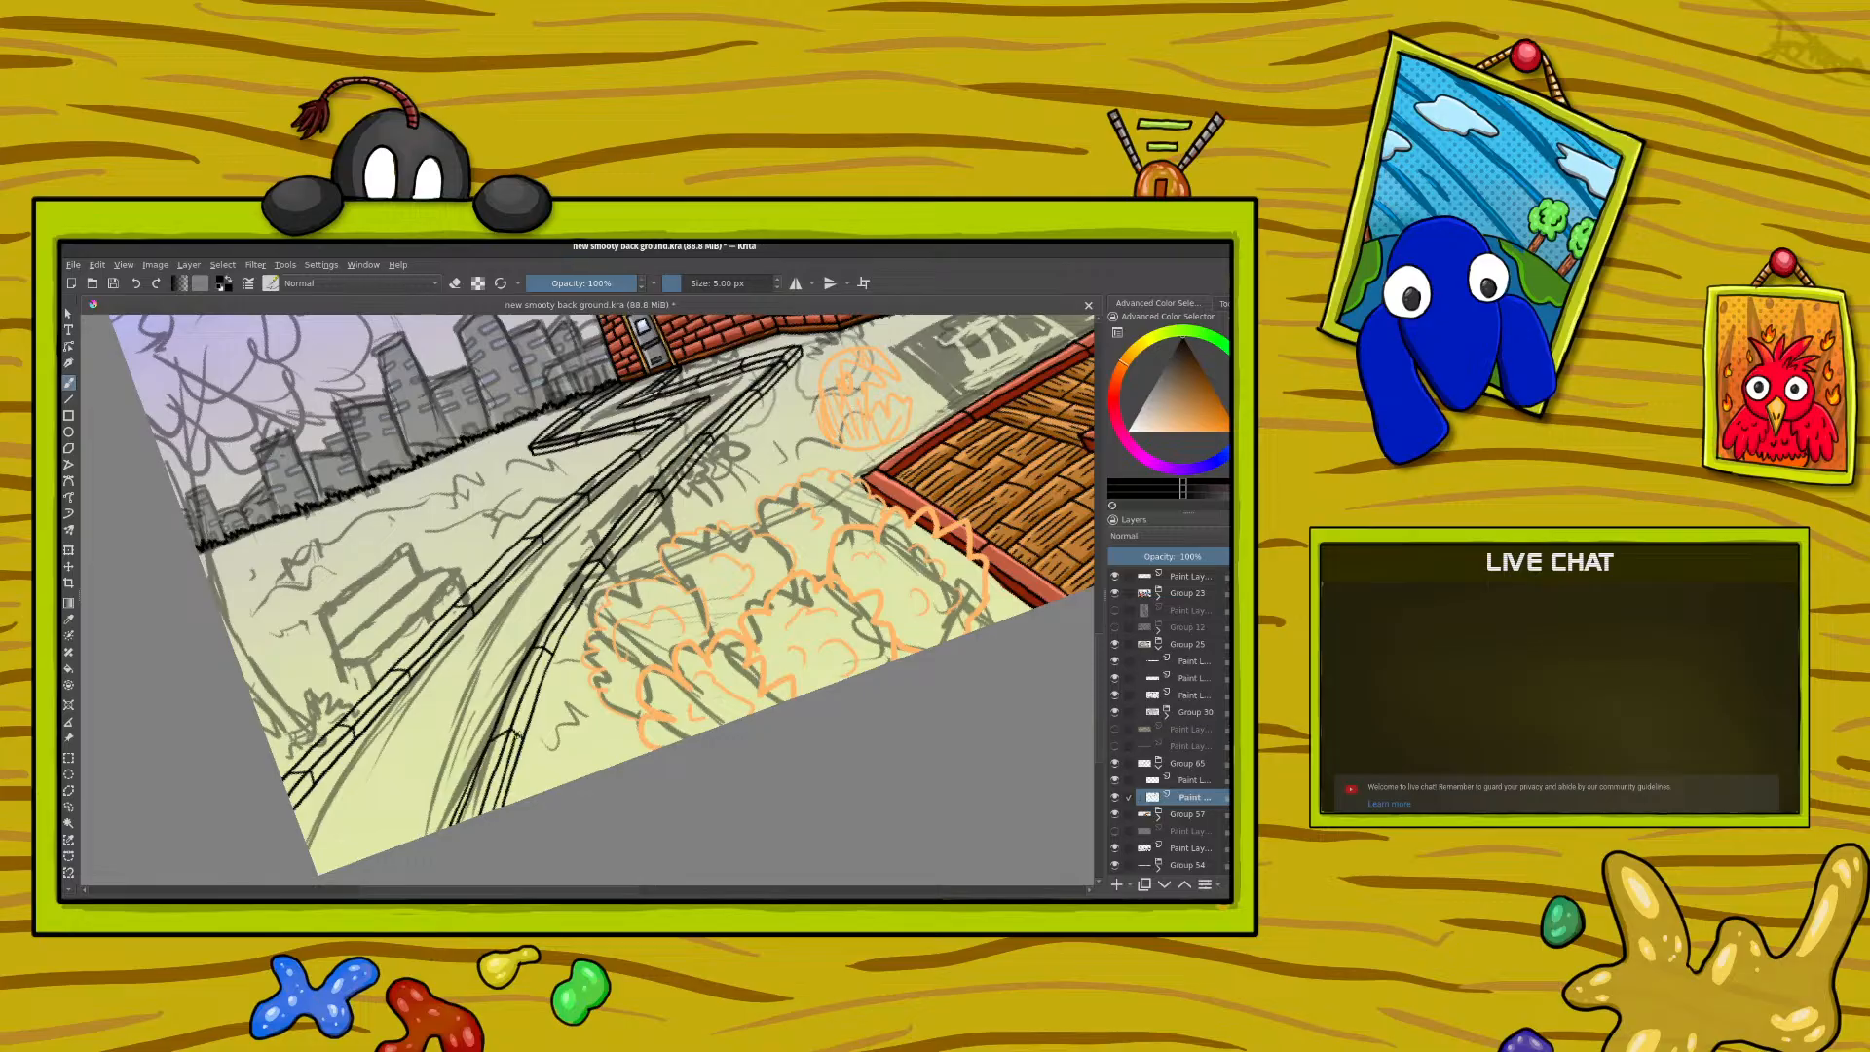
{"action": "key", "text": "ctrl+z"}
{"action": "left_click_drag", "start_coordinate": [517, 740], "coordinate": [518, 744]}
{"action": "key", "text": "ctrl+z"}
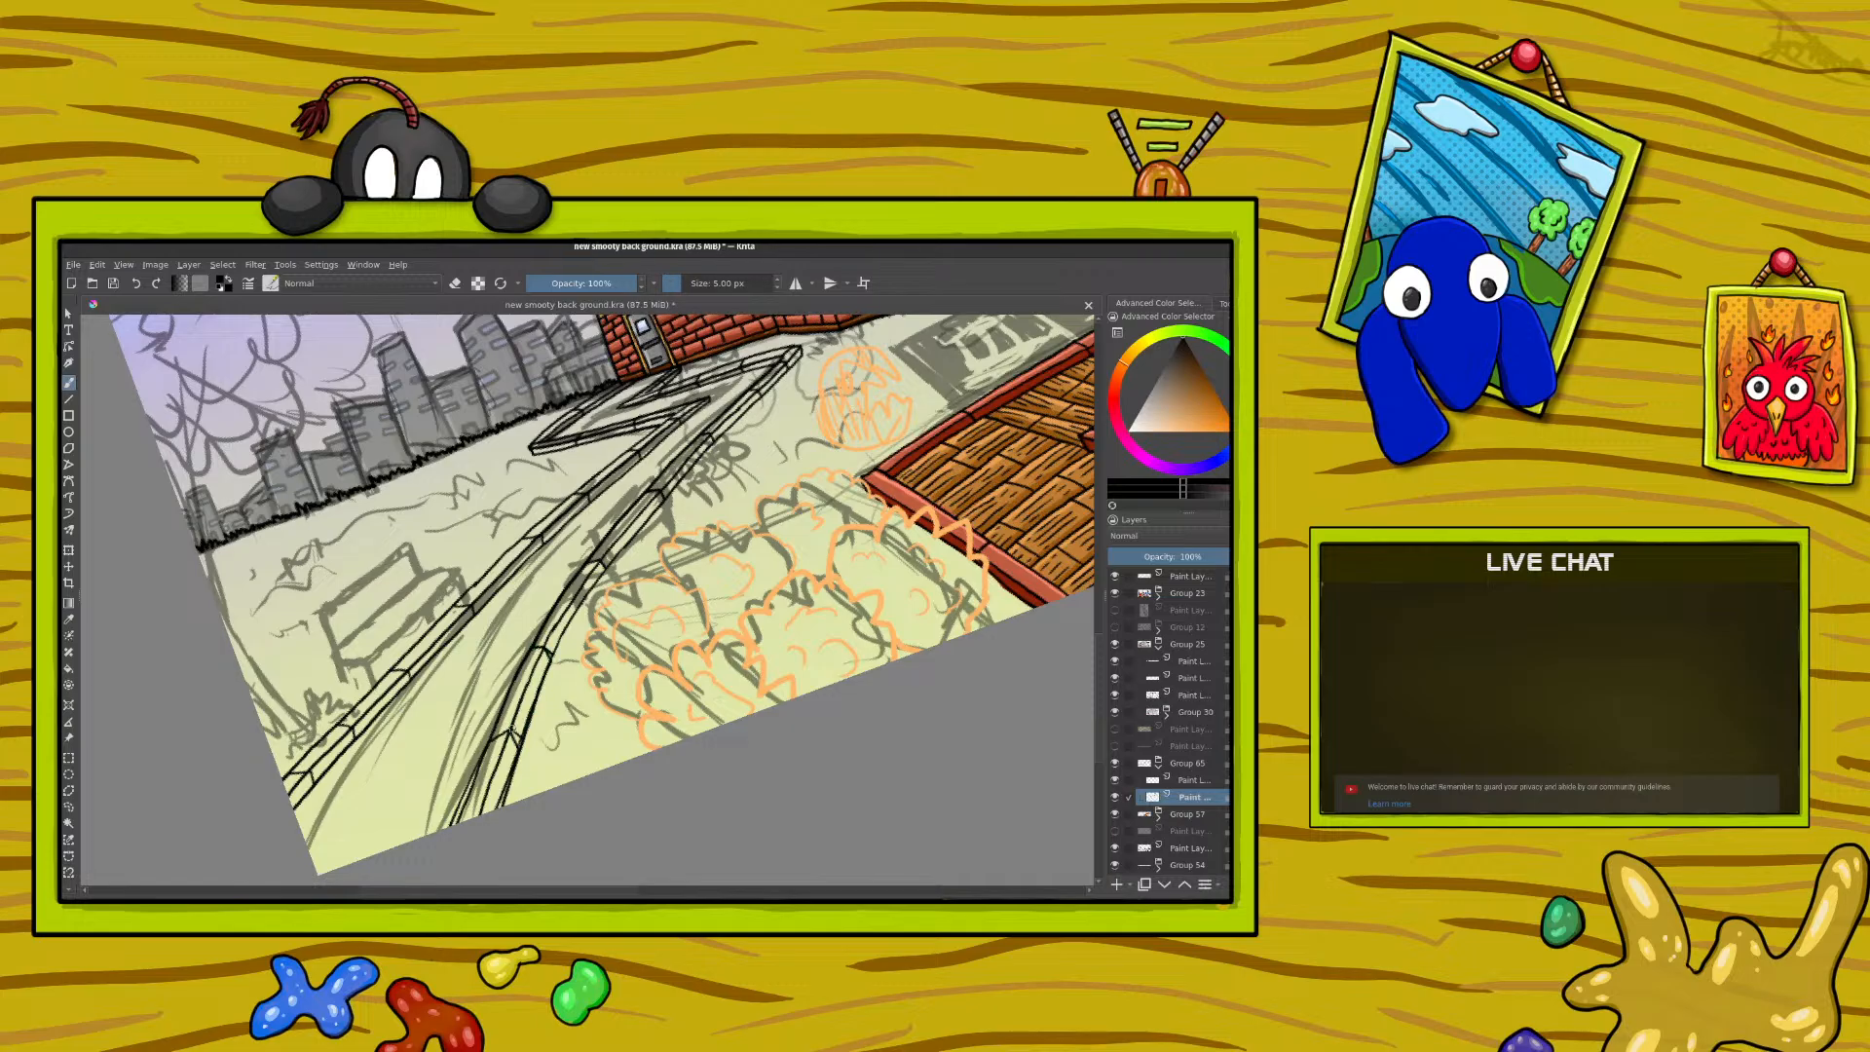
Step: Erase the stray strokes around the hedge-side curb's lower end on the path outline layer
{"action": "left_click", "coordinate": [1194, 781]}
{"action": "left_click", "coordinate": [453, 284]}
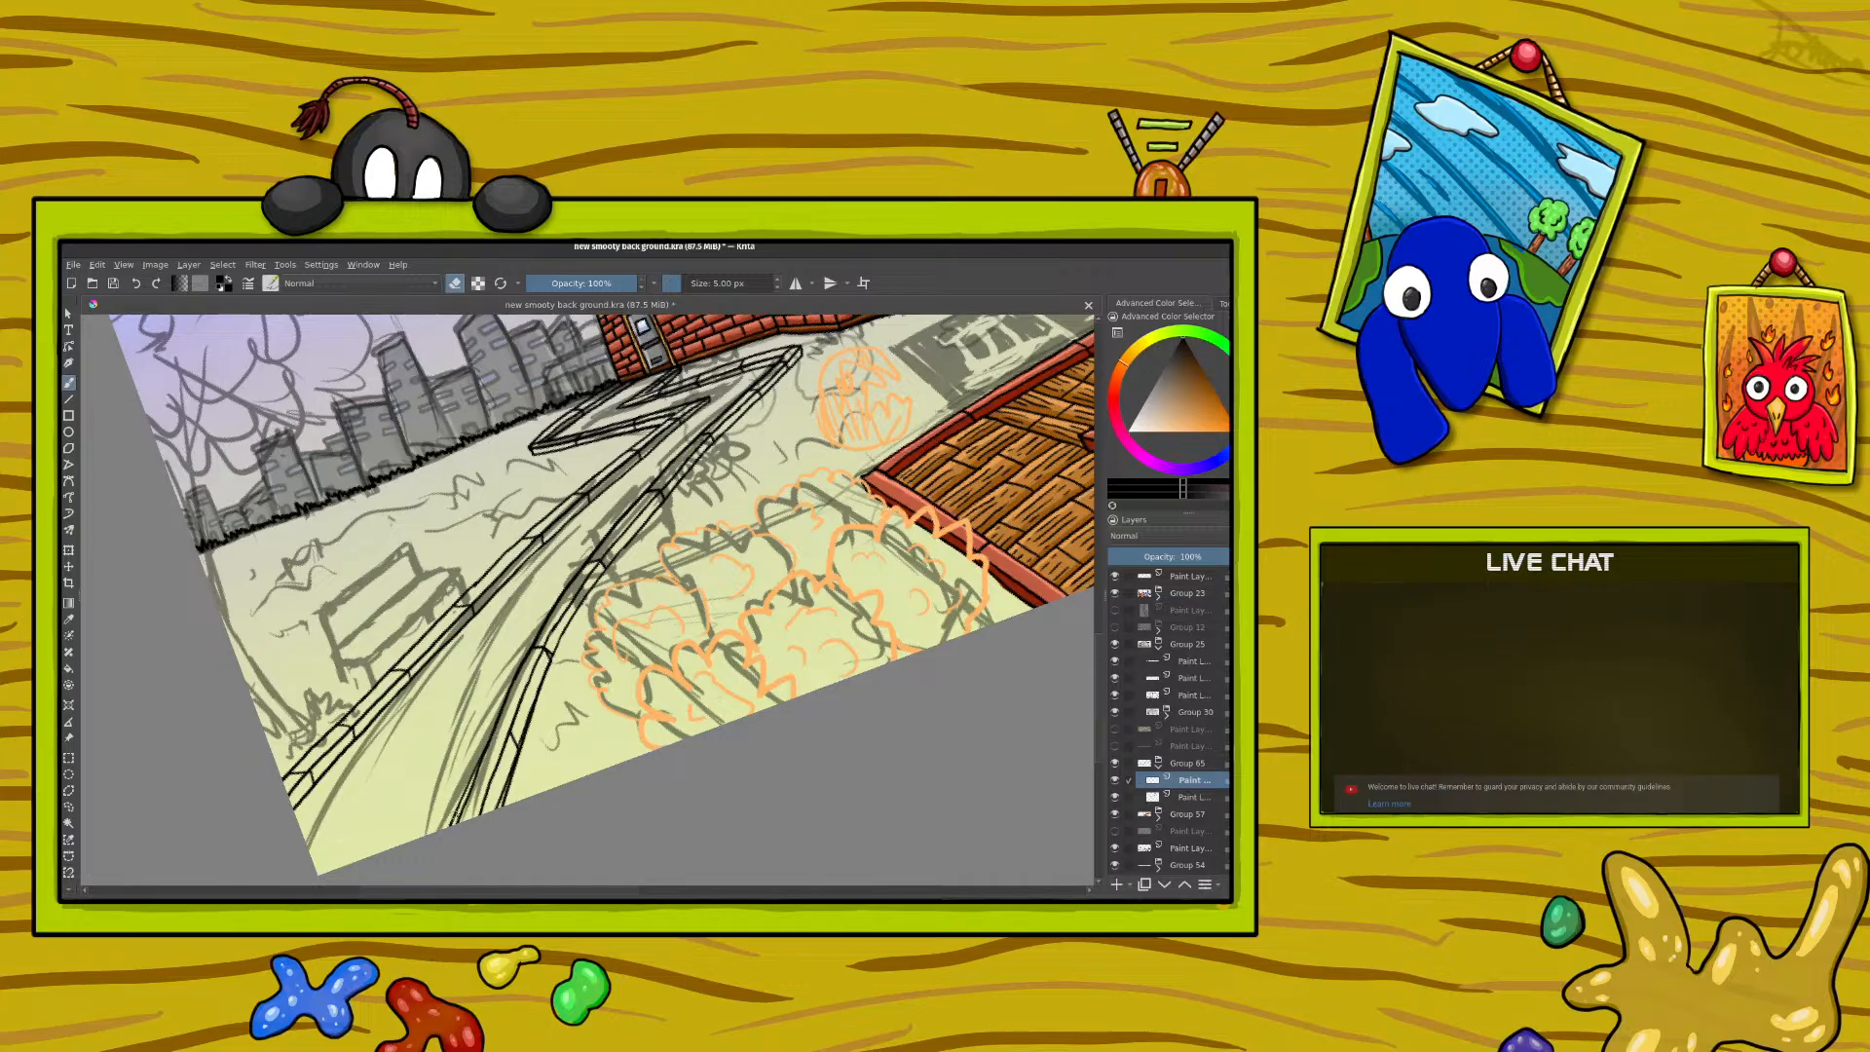
{"action": "left_click", "coordinate": [1187, 795]}
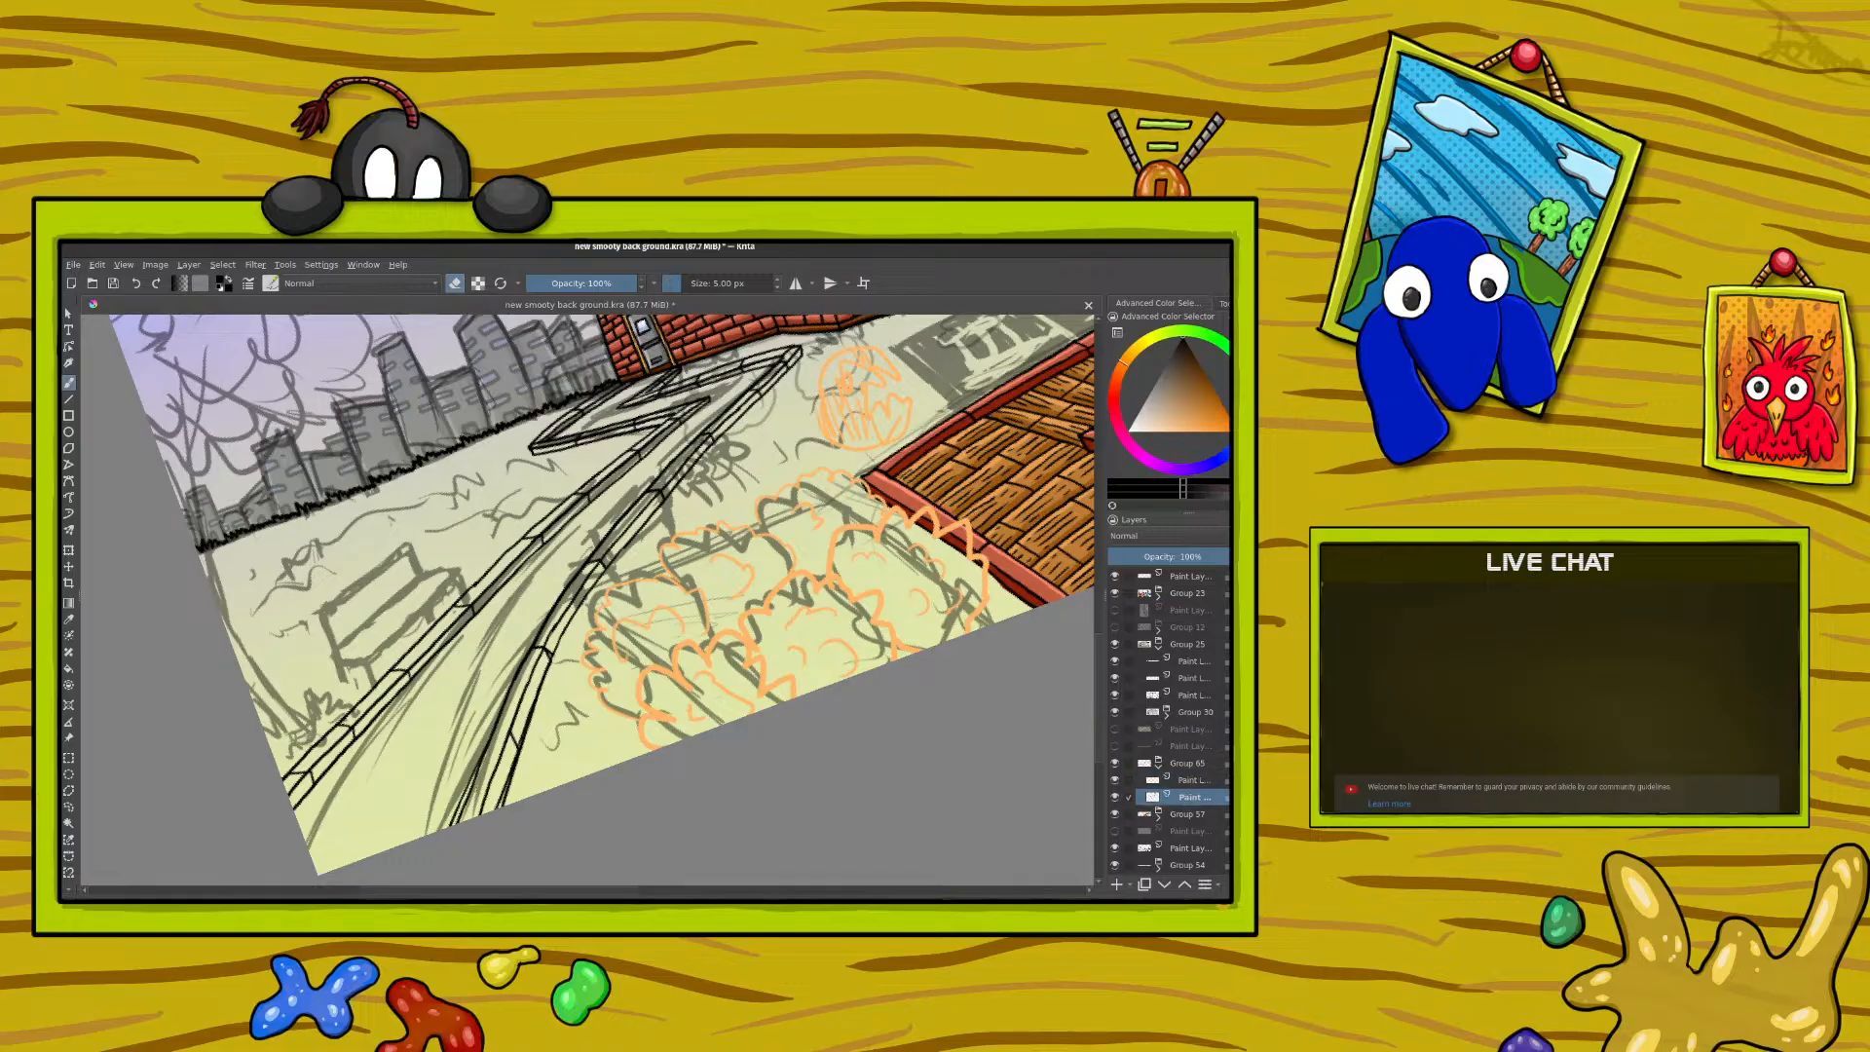
{"action": "left_click_drag", "start_coordinate": [470, 809], "coordinate": [472, 782]}
{"action": "mouse_move", "coordinate": [502, 789]}
{"action": "left_mouse_down"}
{"action": "mouse_move", "coordinate": [508, 763]}
{"action": "mouse_move", "coordinate": [499, 802]}
{"action": "left_mouse_up"}
{"action": "key", "text": "e"}
{"action": "left_click", "coordinate": [455, 284]}
Step: Erase the uneven stretch of the hedge-side curb outline at the bend beside the hedge and redraw it
{"action": "left_click", "coordinate": [1186, 780]}
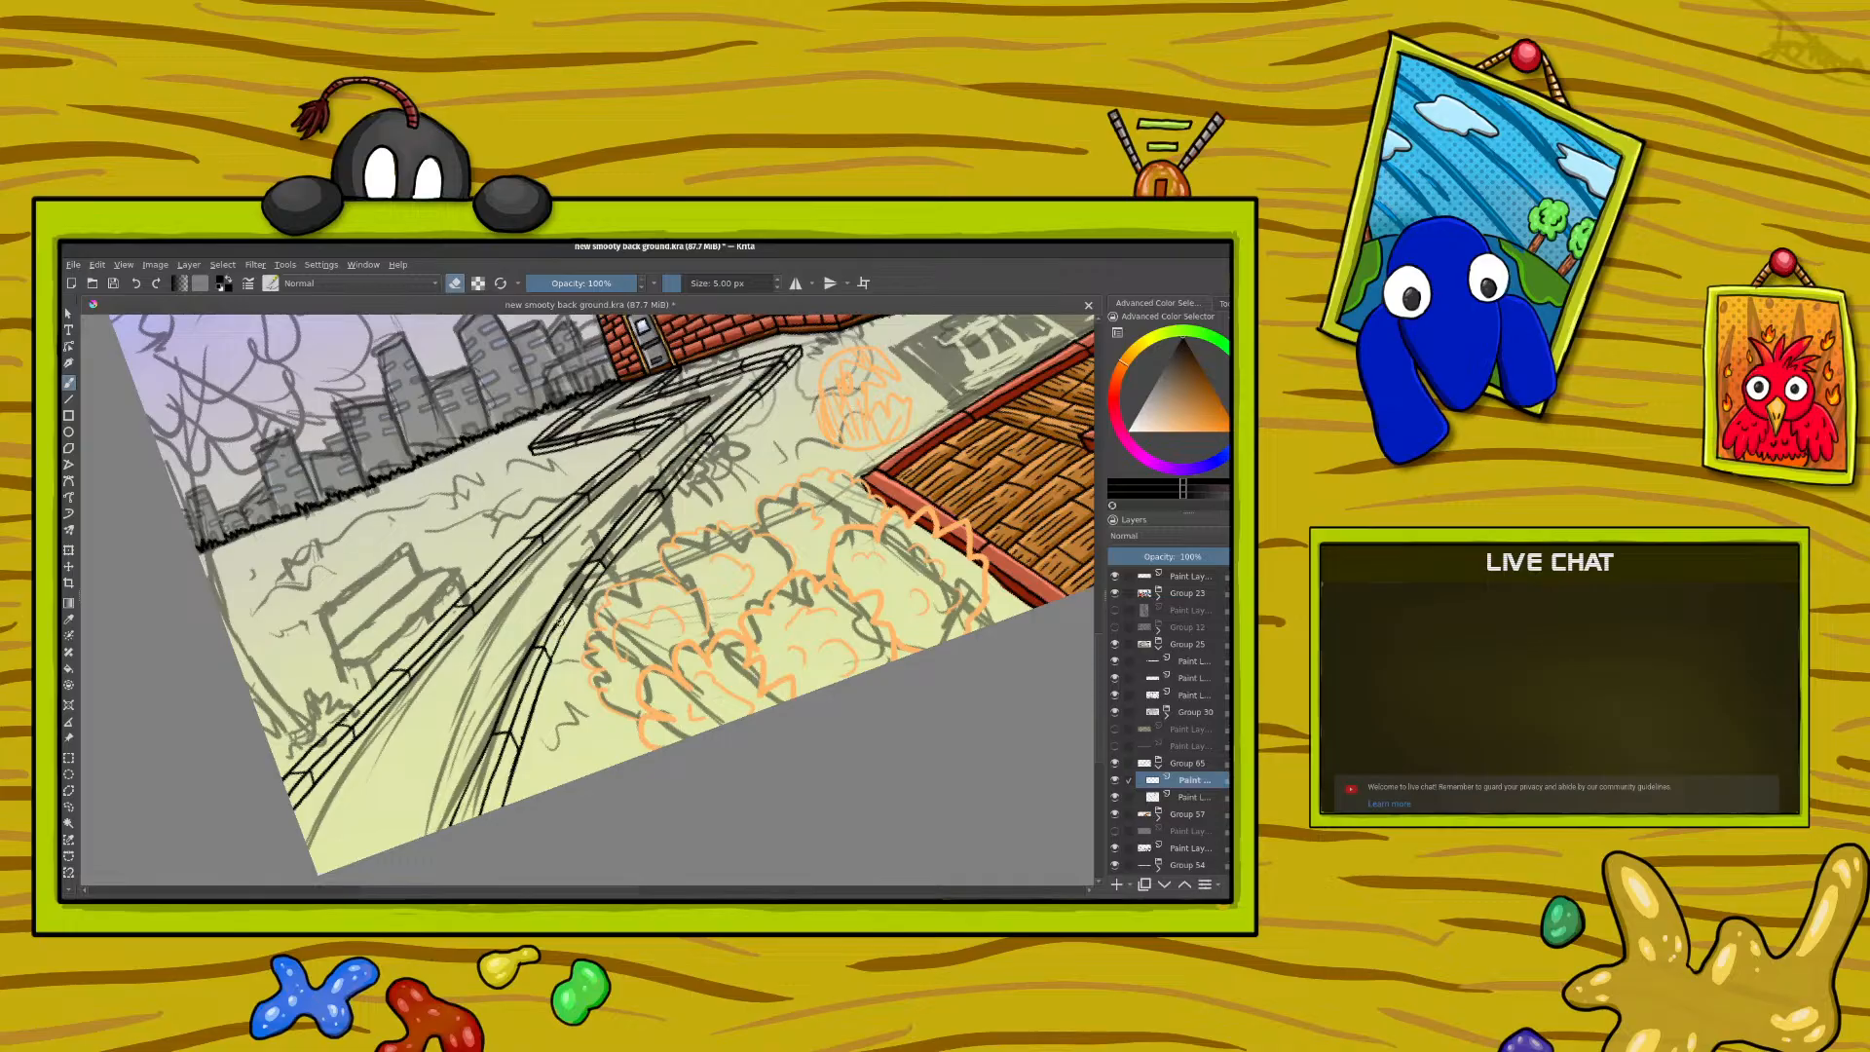
{"action": "left_click", "coordinate": [1192, 796]}
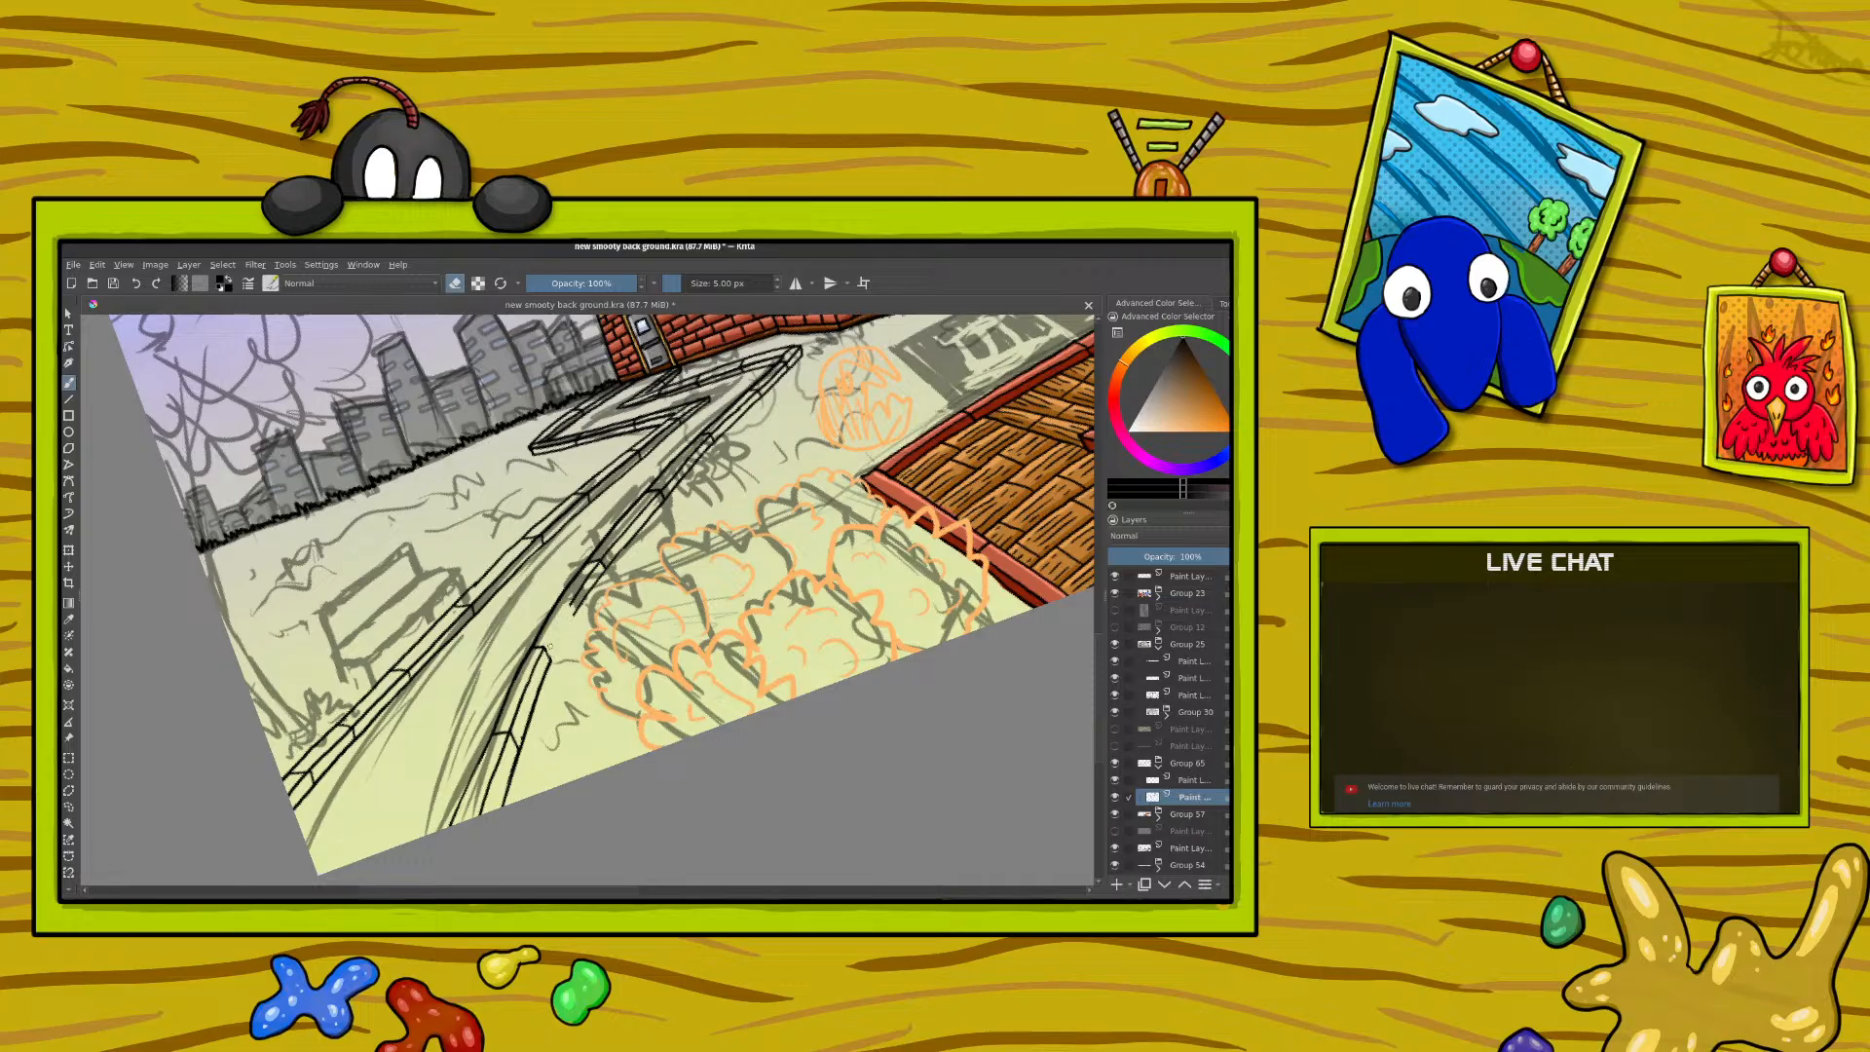
{"action": "key", "text": "e"}
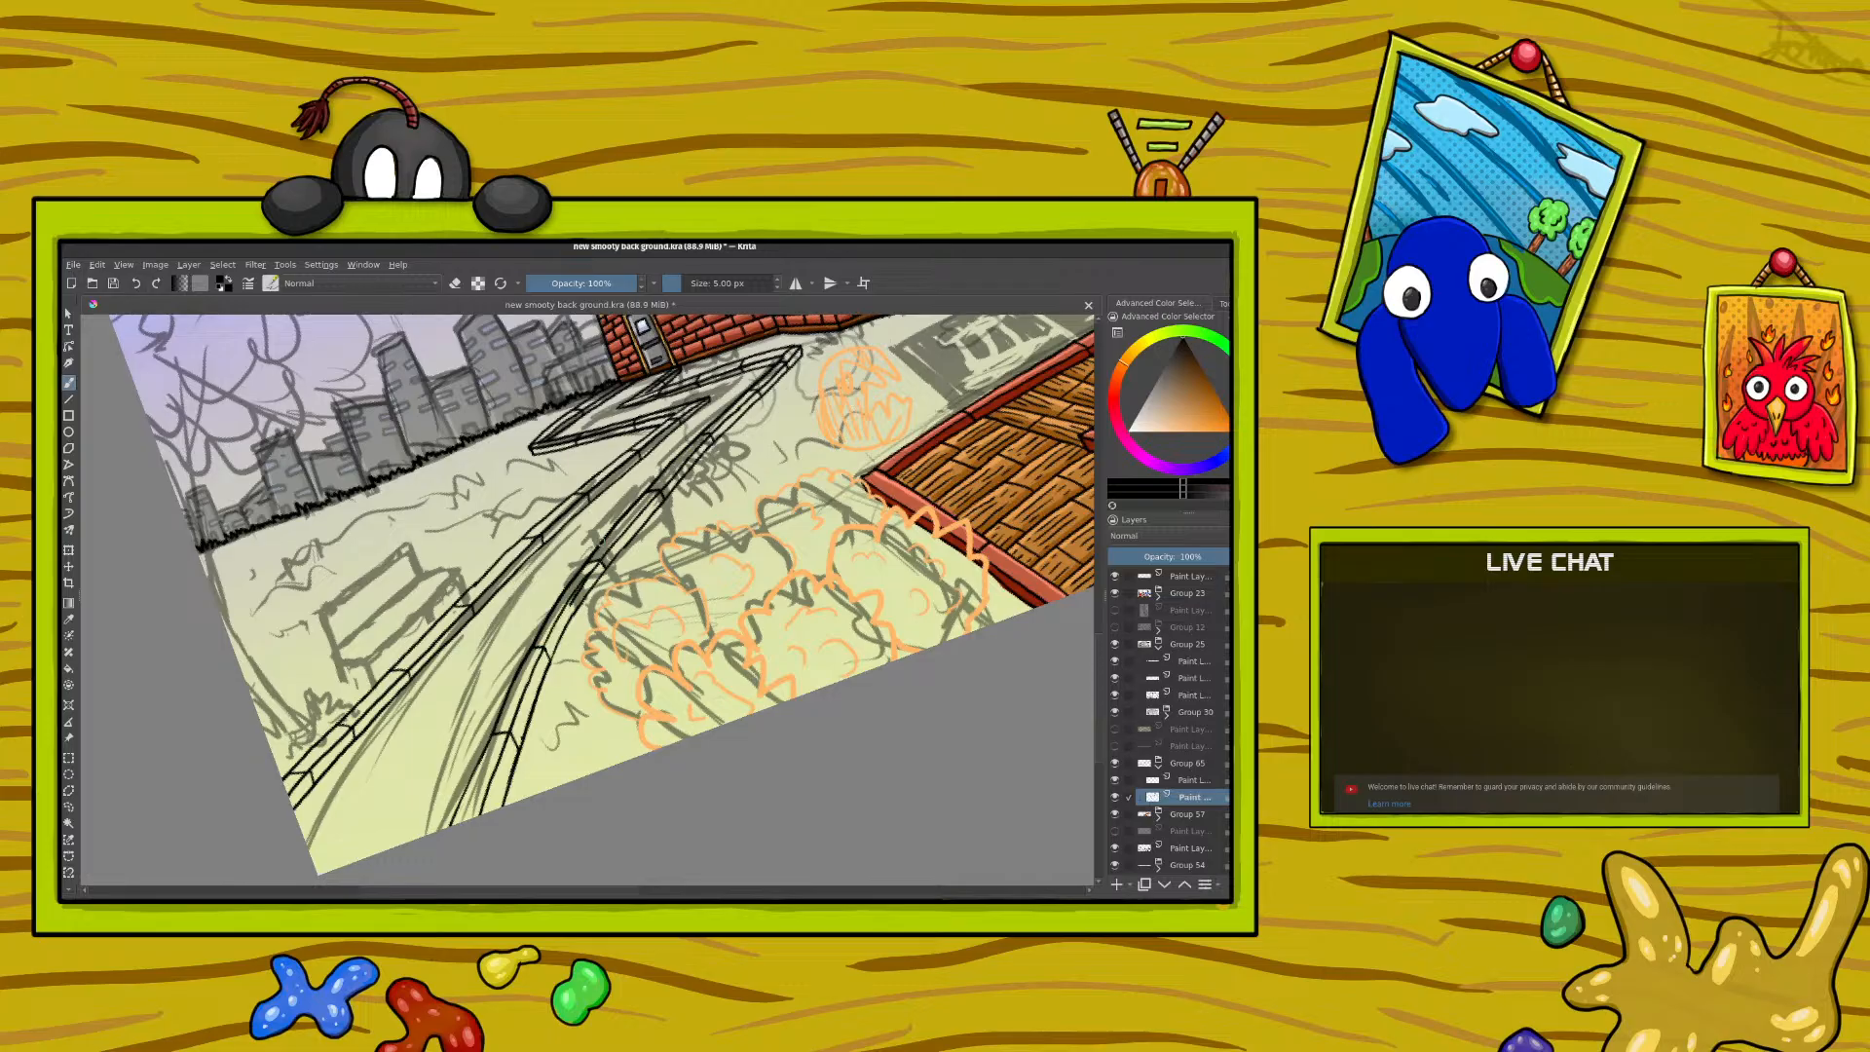
{"action": "key", "text": "e"}
{"action": "left_click", "coordinate": [455, 283]}
{"action": "left_click", "coordinate": [1189, 780]}
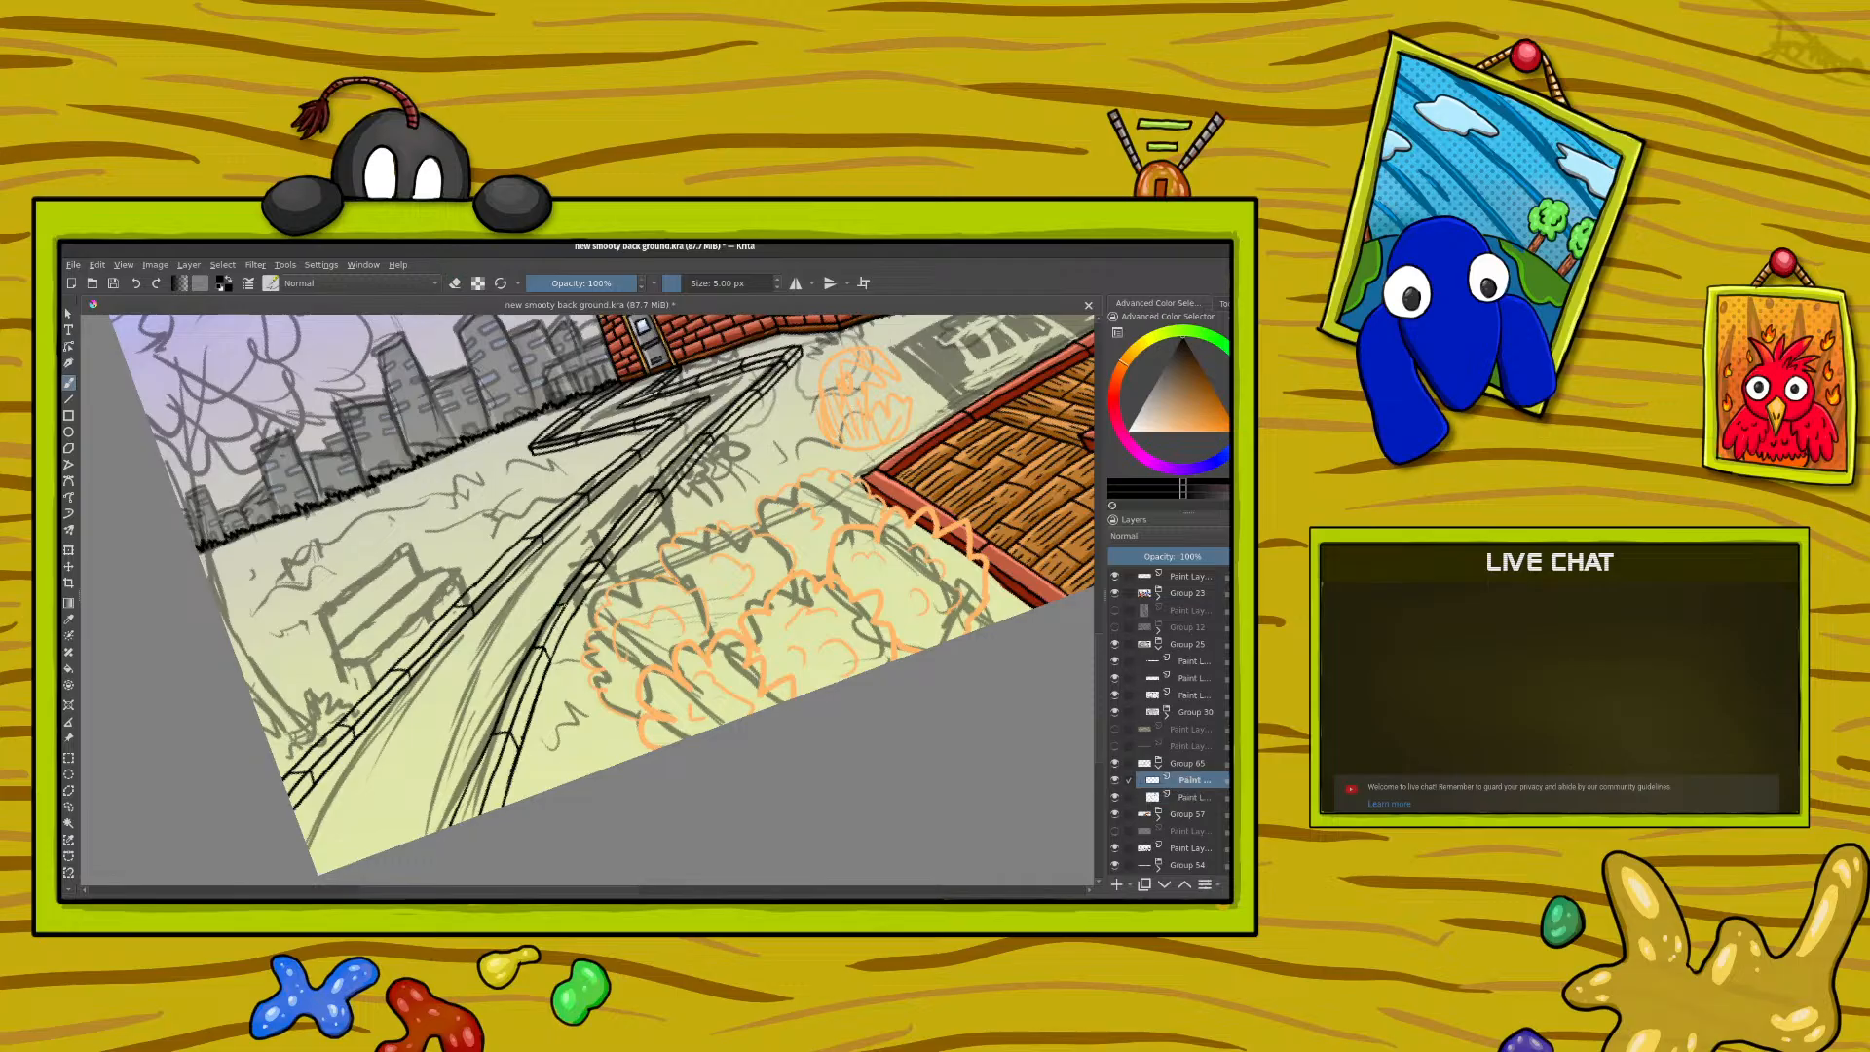
Step: Add a new paint layer to the path group and move it below the brick-line and path outline layers
{"action": "right_click", "coordinate": [445, 511]}
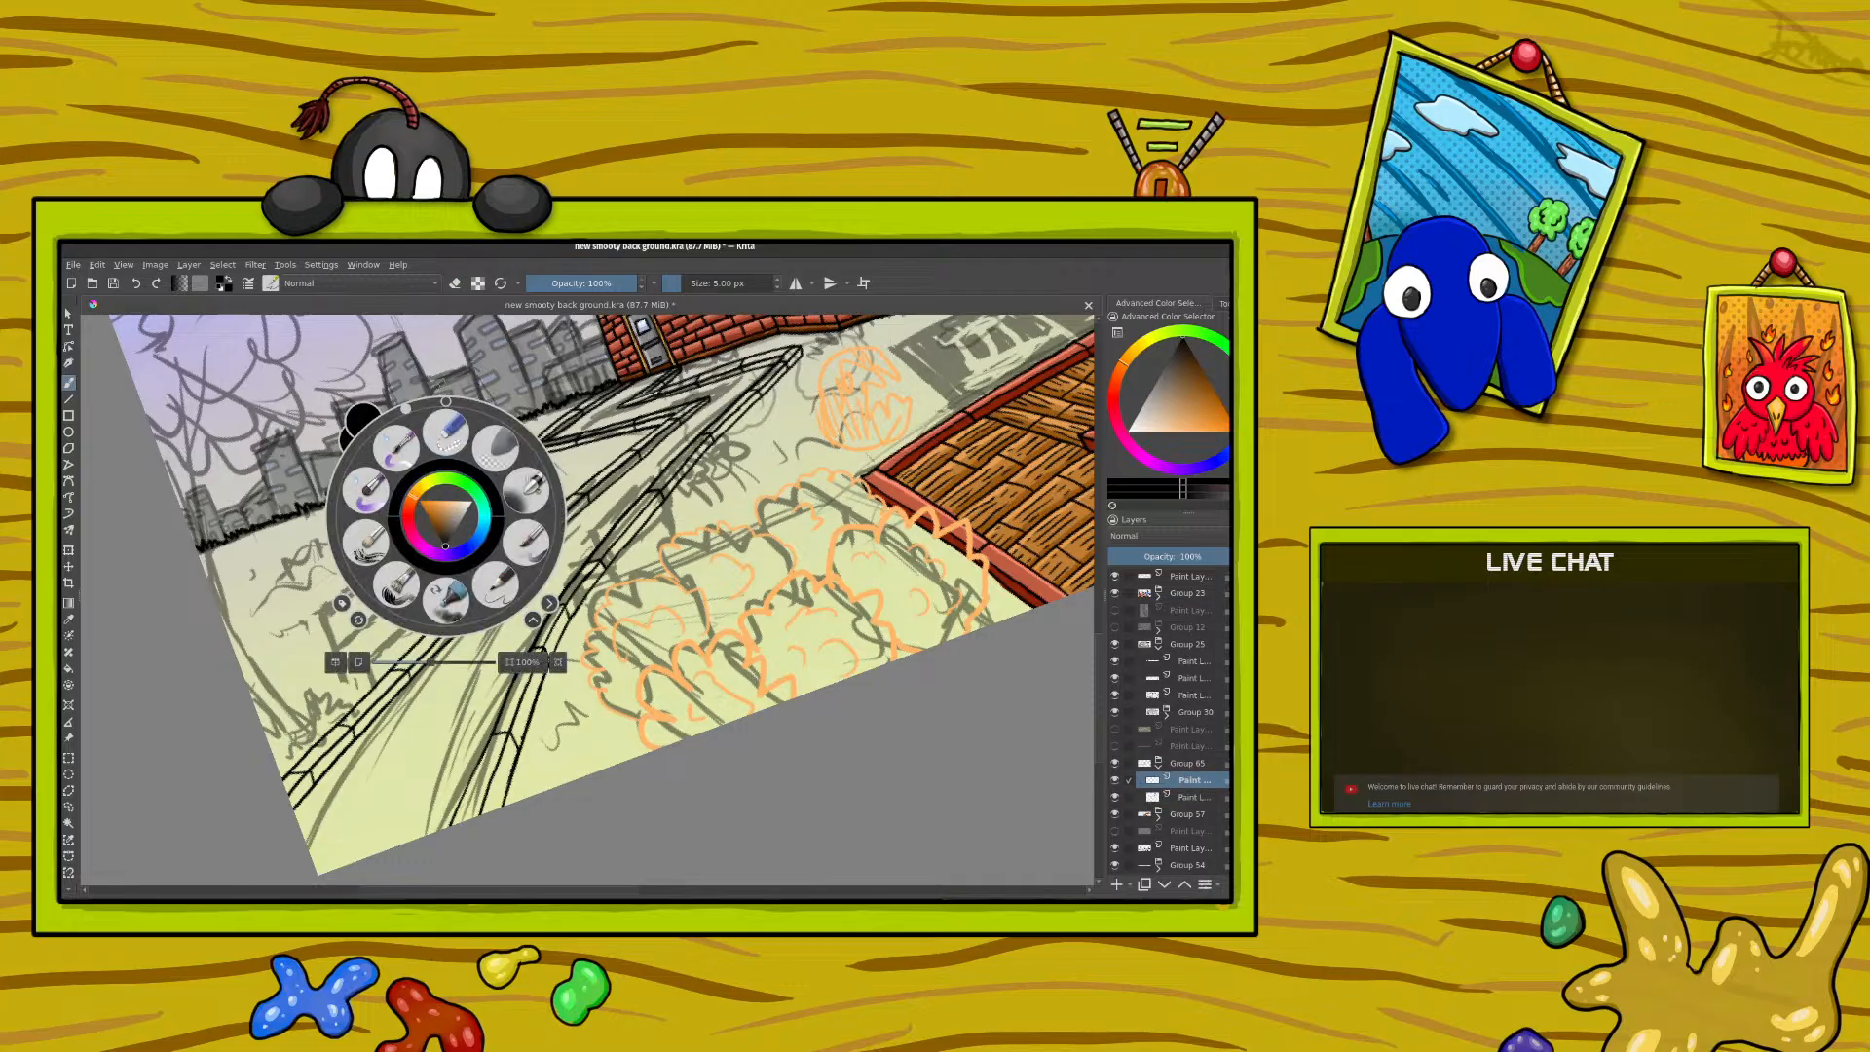
{"action": "mouse_move", "coordinate": [446, 401]}
{"action": "left_mouse_down"}
{"action": "mouse_move", "coordinate": [561, 526]}
{"action": "mouse_move", "coordinate": [555, 642]}
{"action": "left_mouse_up"}
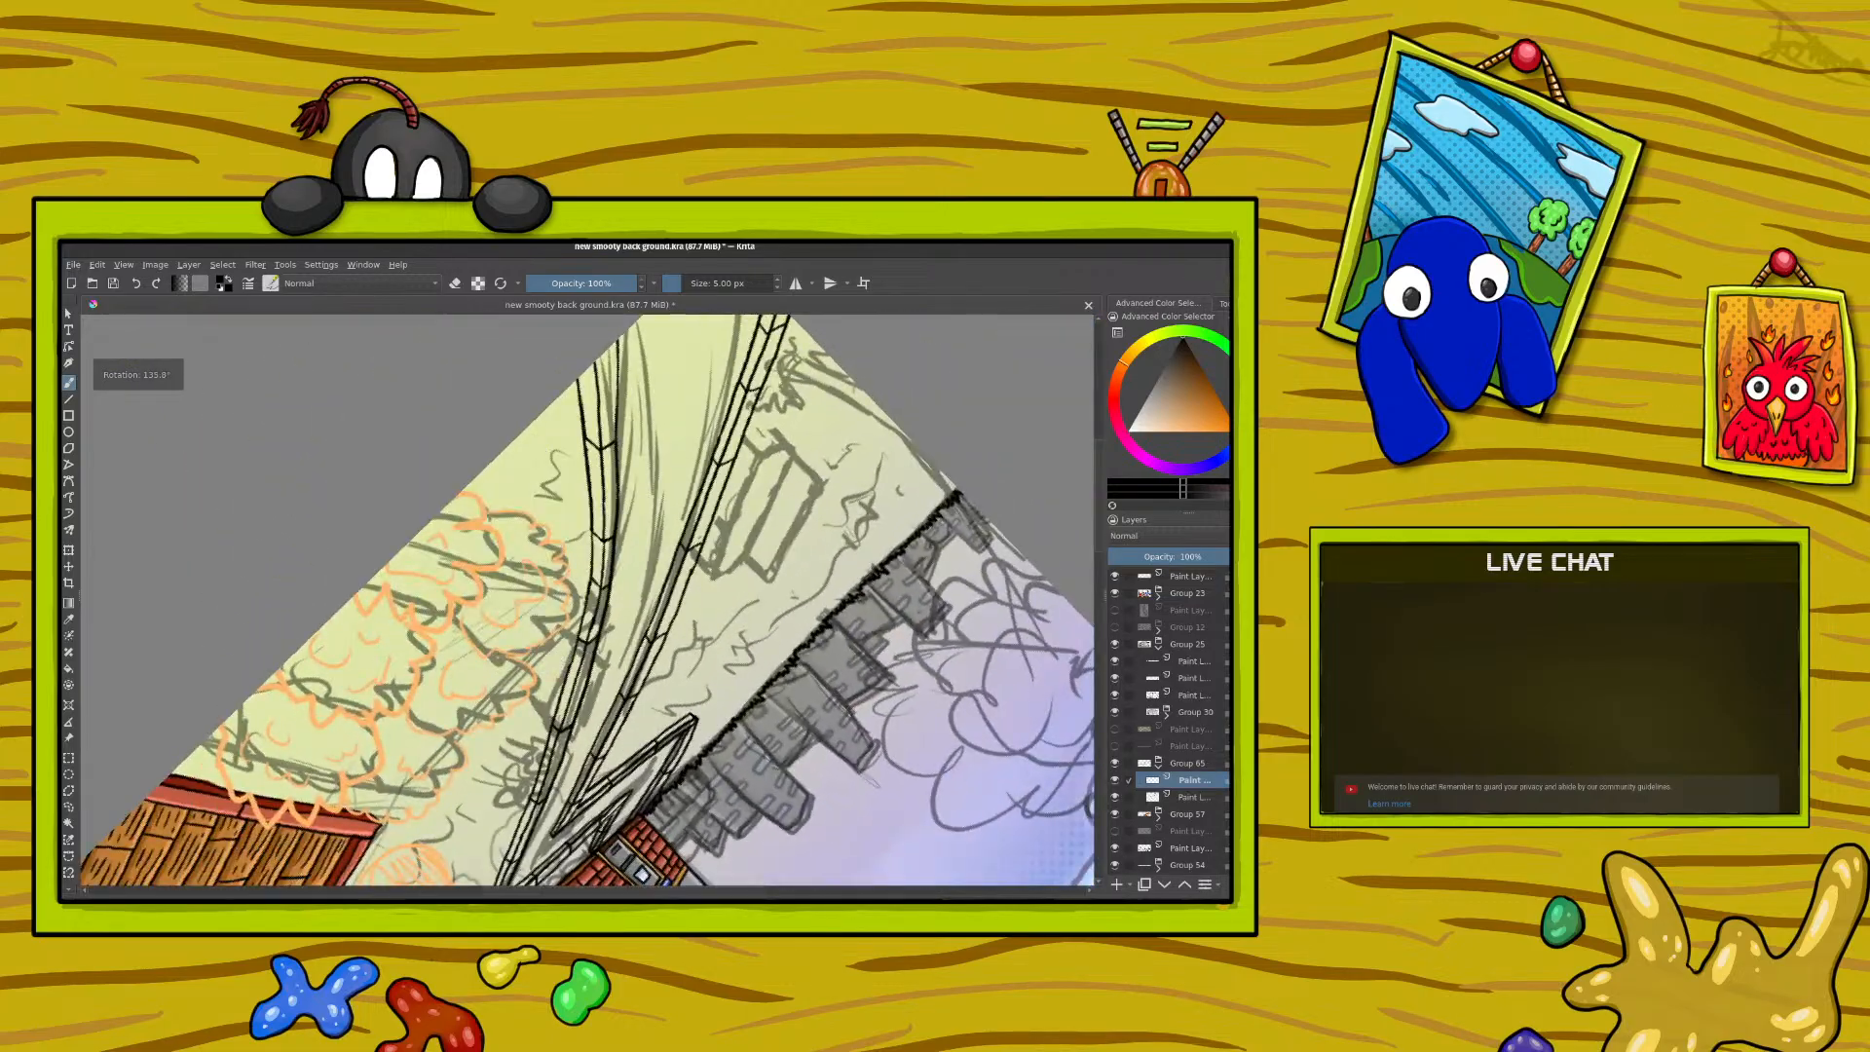
{"action": "left_click", "coordinate": [1199, 796]}
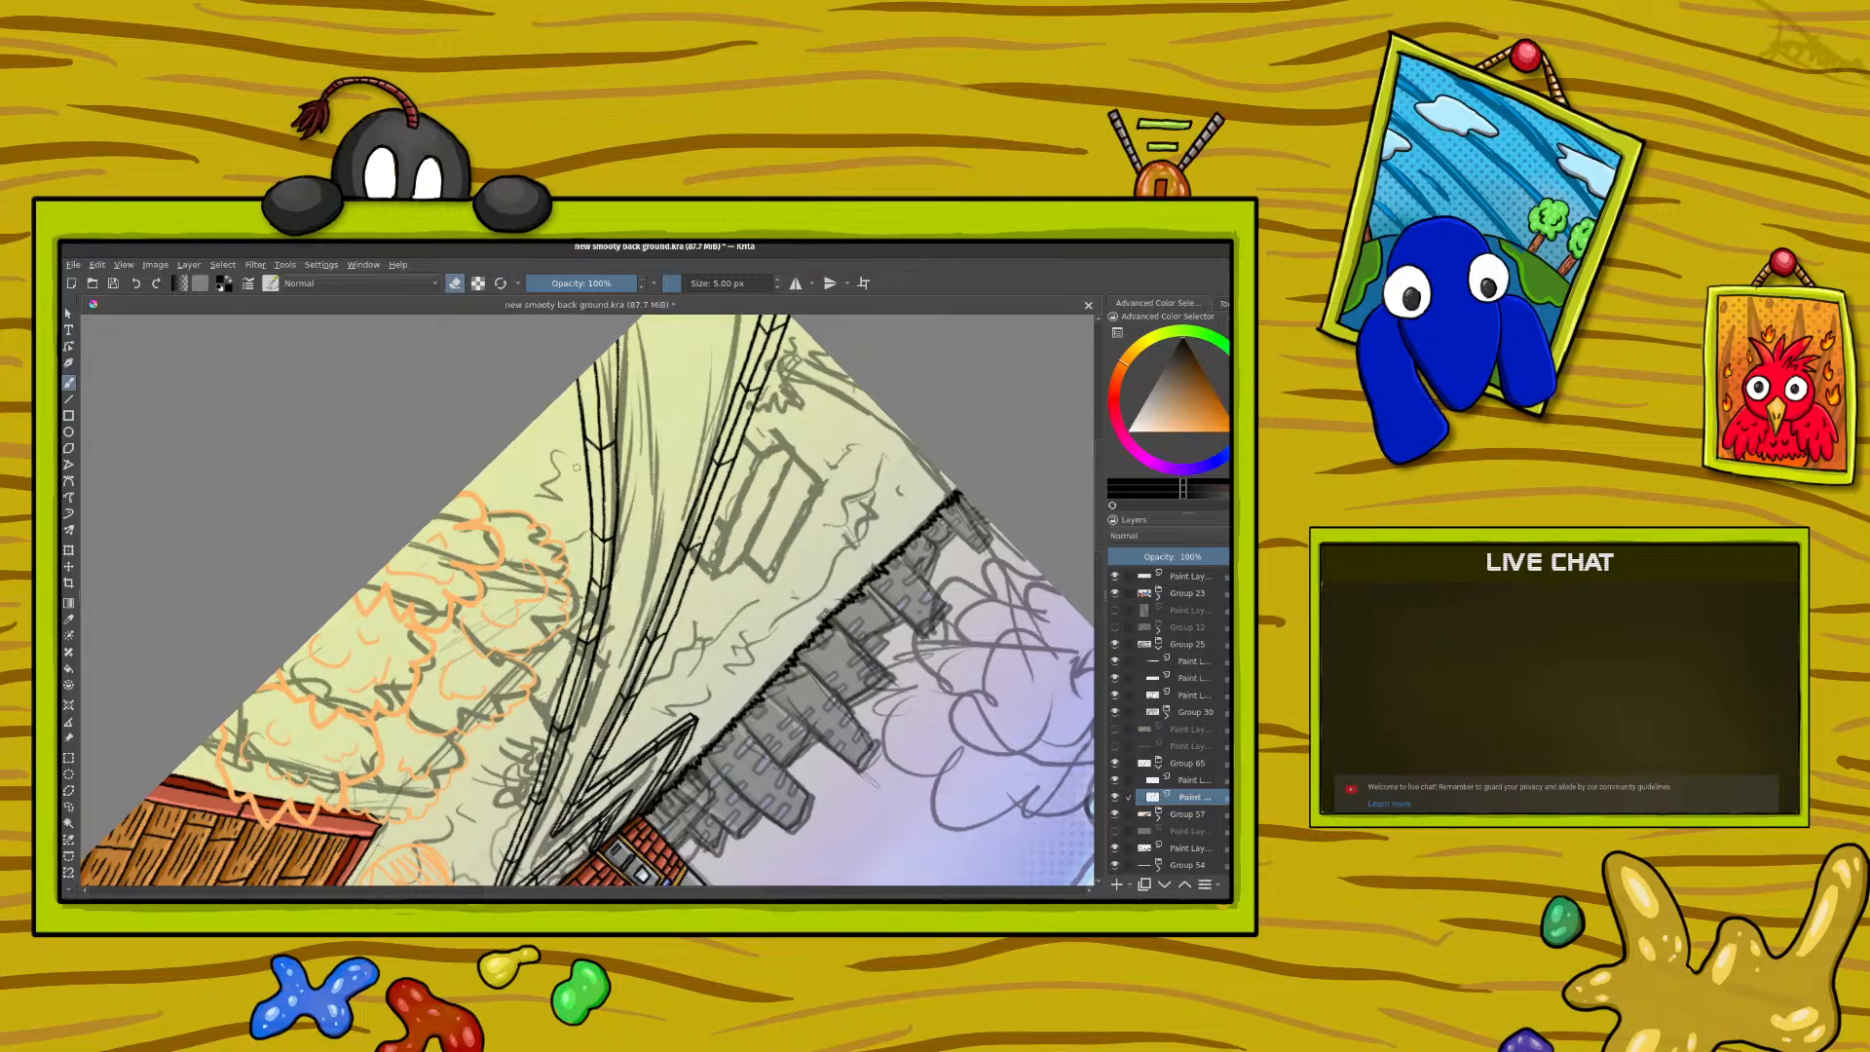
{"action": "key", "text": "Page_Up"}
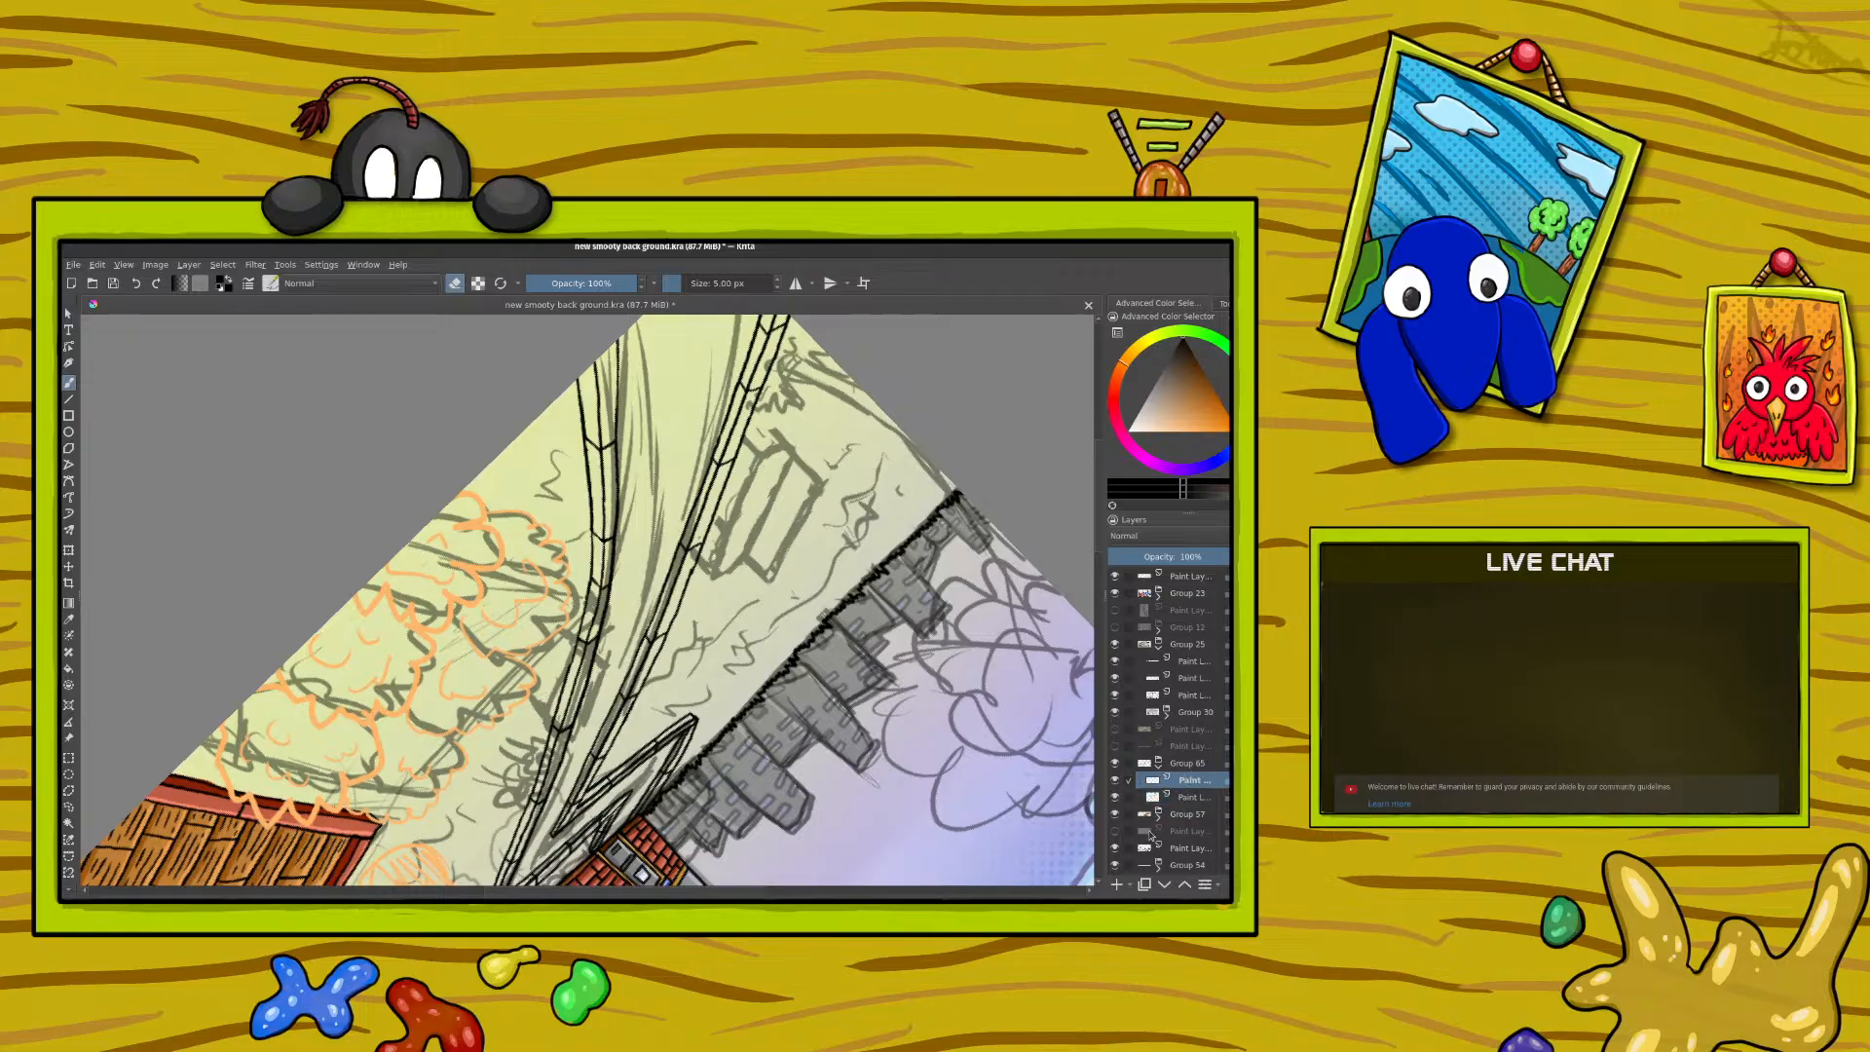
{"action": "left_click", "coordinate": [1116, 885]}
{"action": "scroll", "coordinate": [1099, 536], "scroll_direction": "up", "scroll_amount": 3}
{"action": "right_click", "coordinate": [679, 552]}
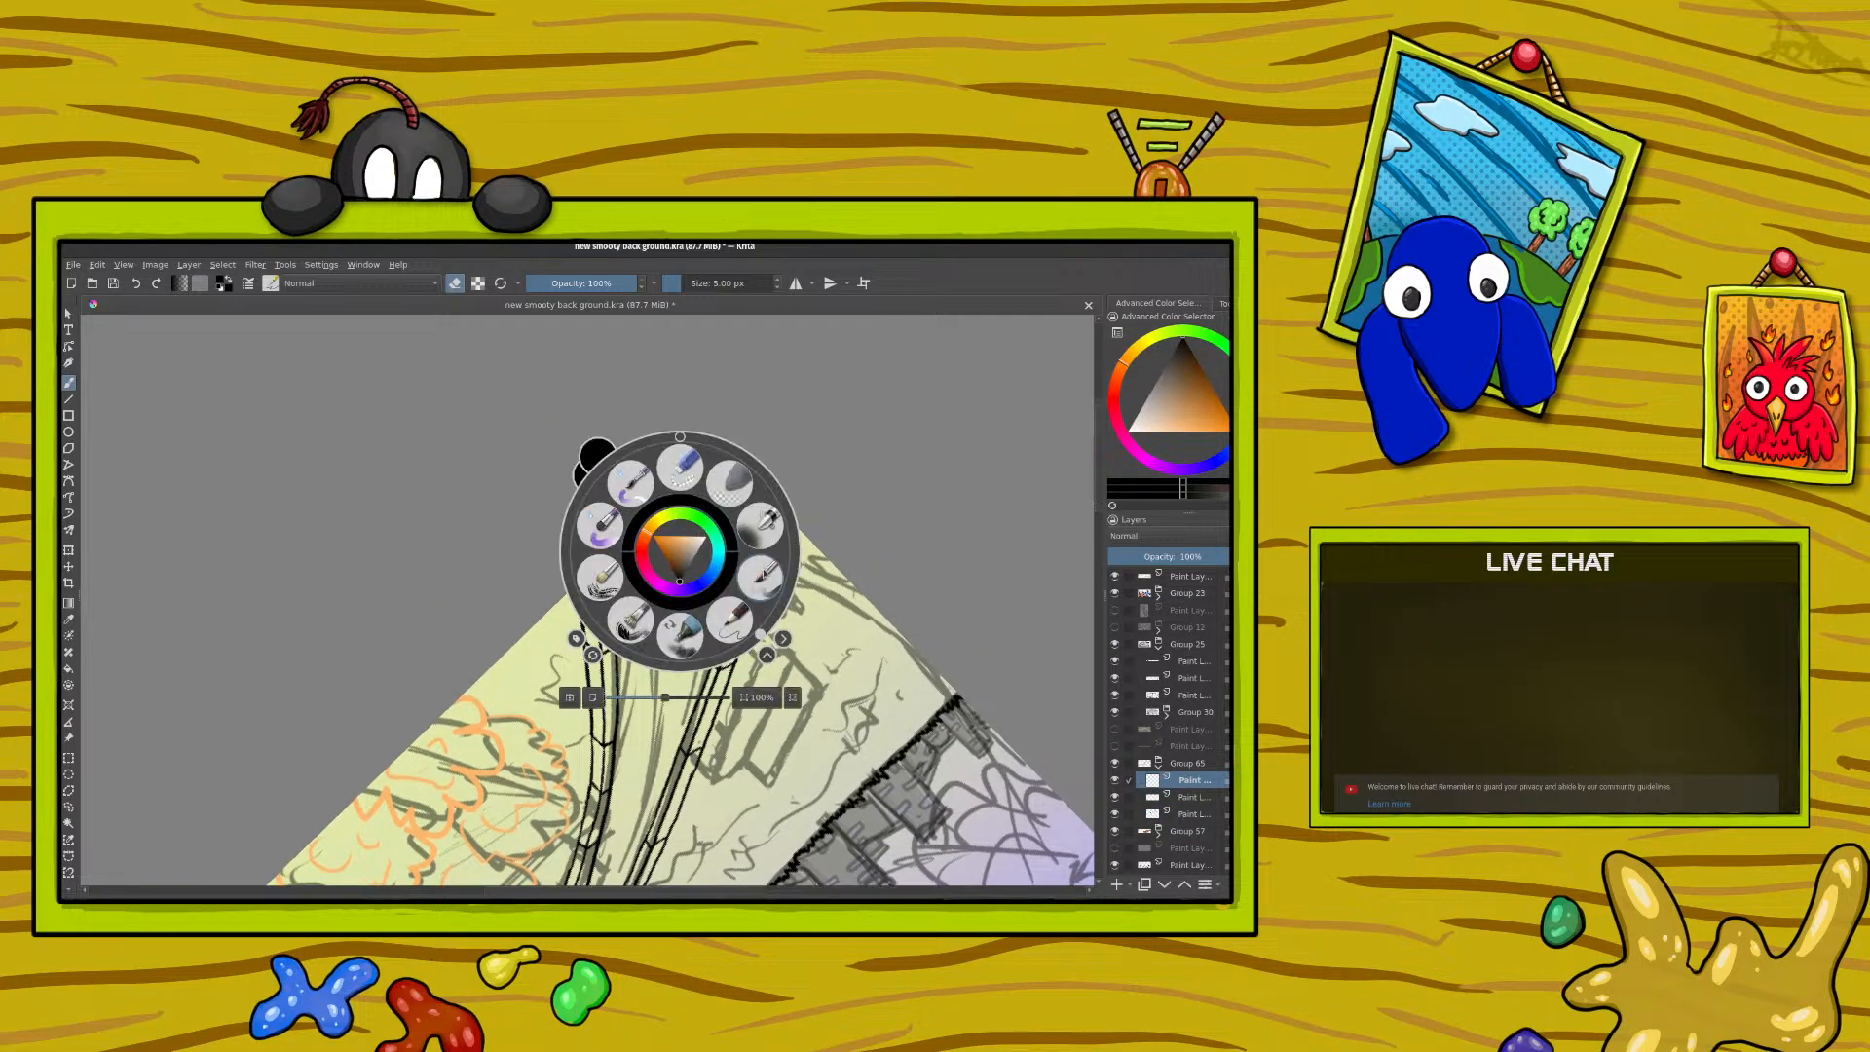
{"action": "left_click_drag", "start_coordinate": [761, 634], "coordinate": [702, 440]}
{"action": "key", "text": "Escape"}
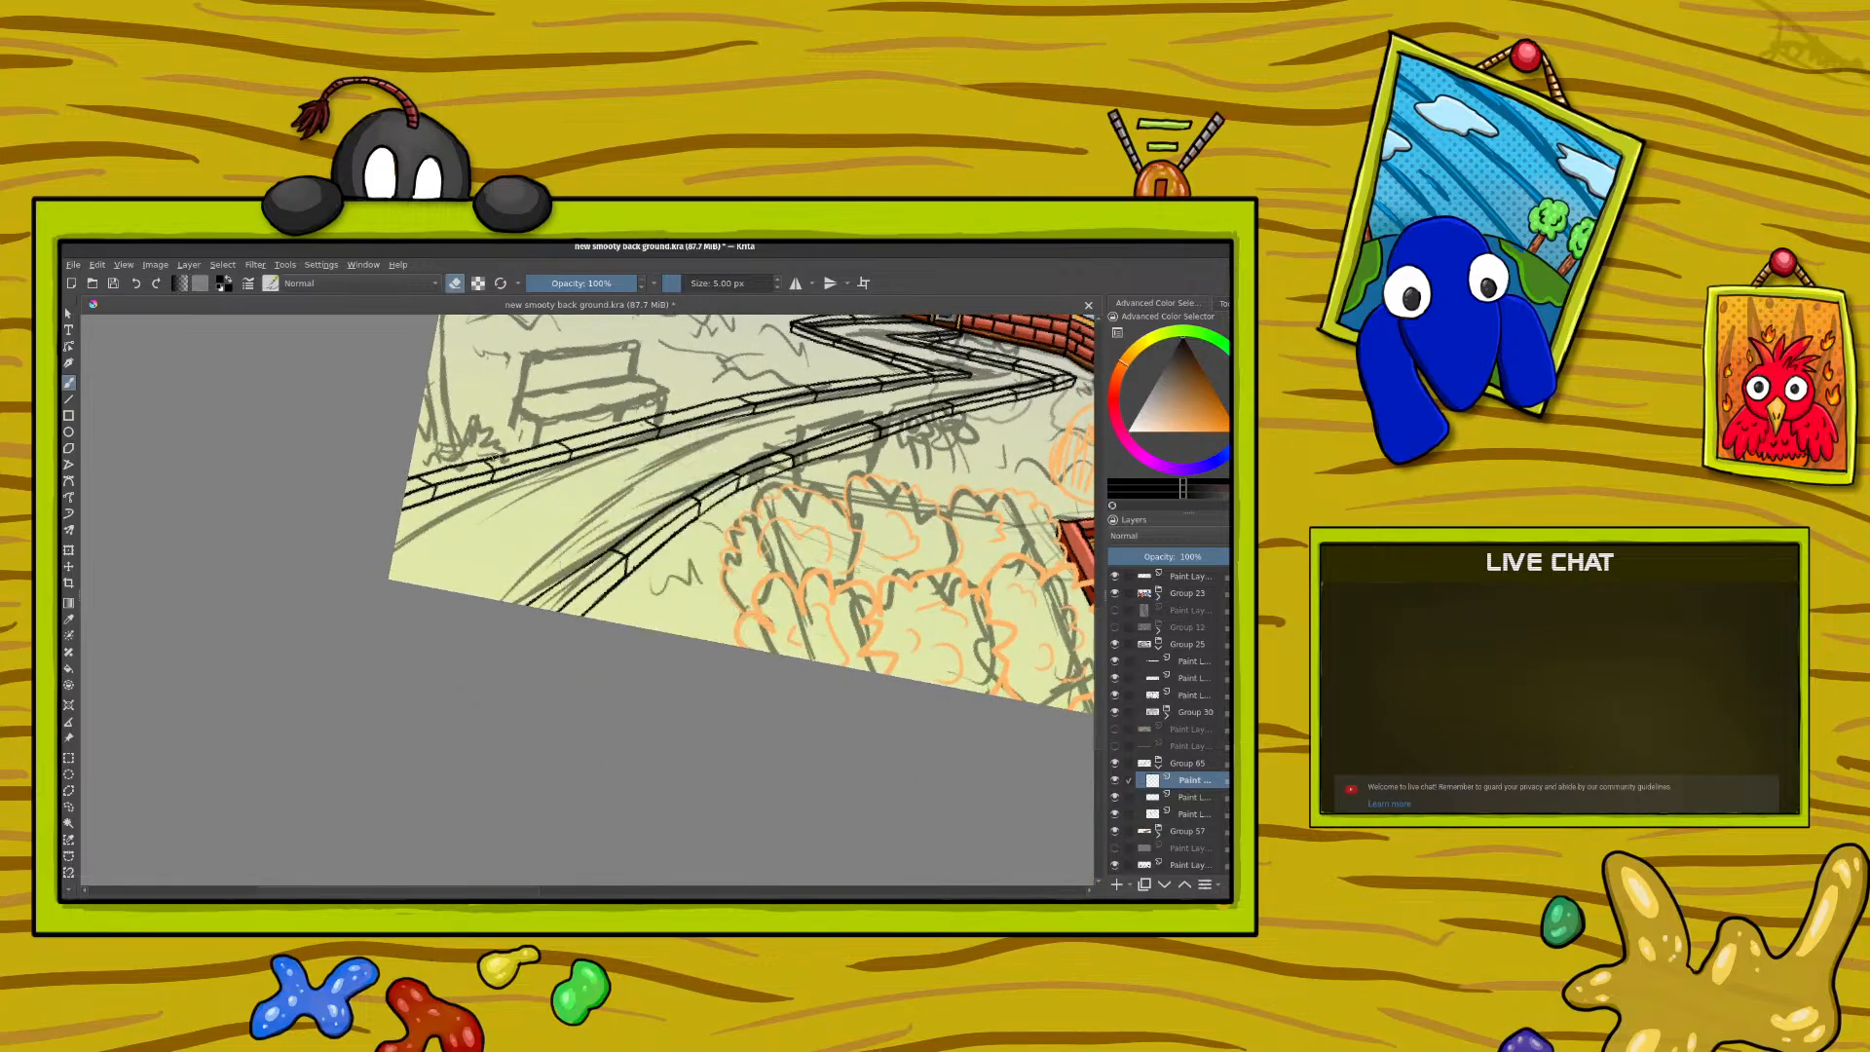
{"action": "left_click", "coordinate": [1165, 885]}
{"action": "left_click", "coordinate": [1165, 885]}
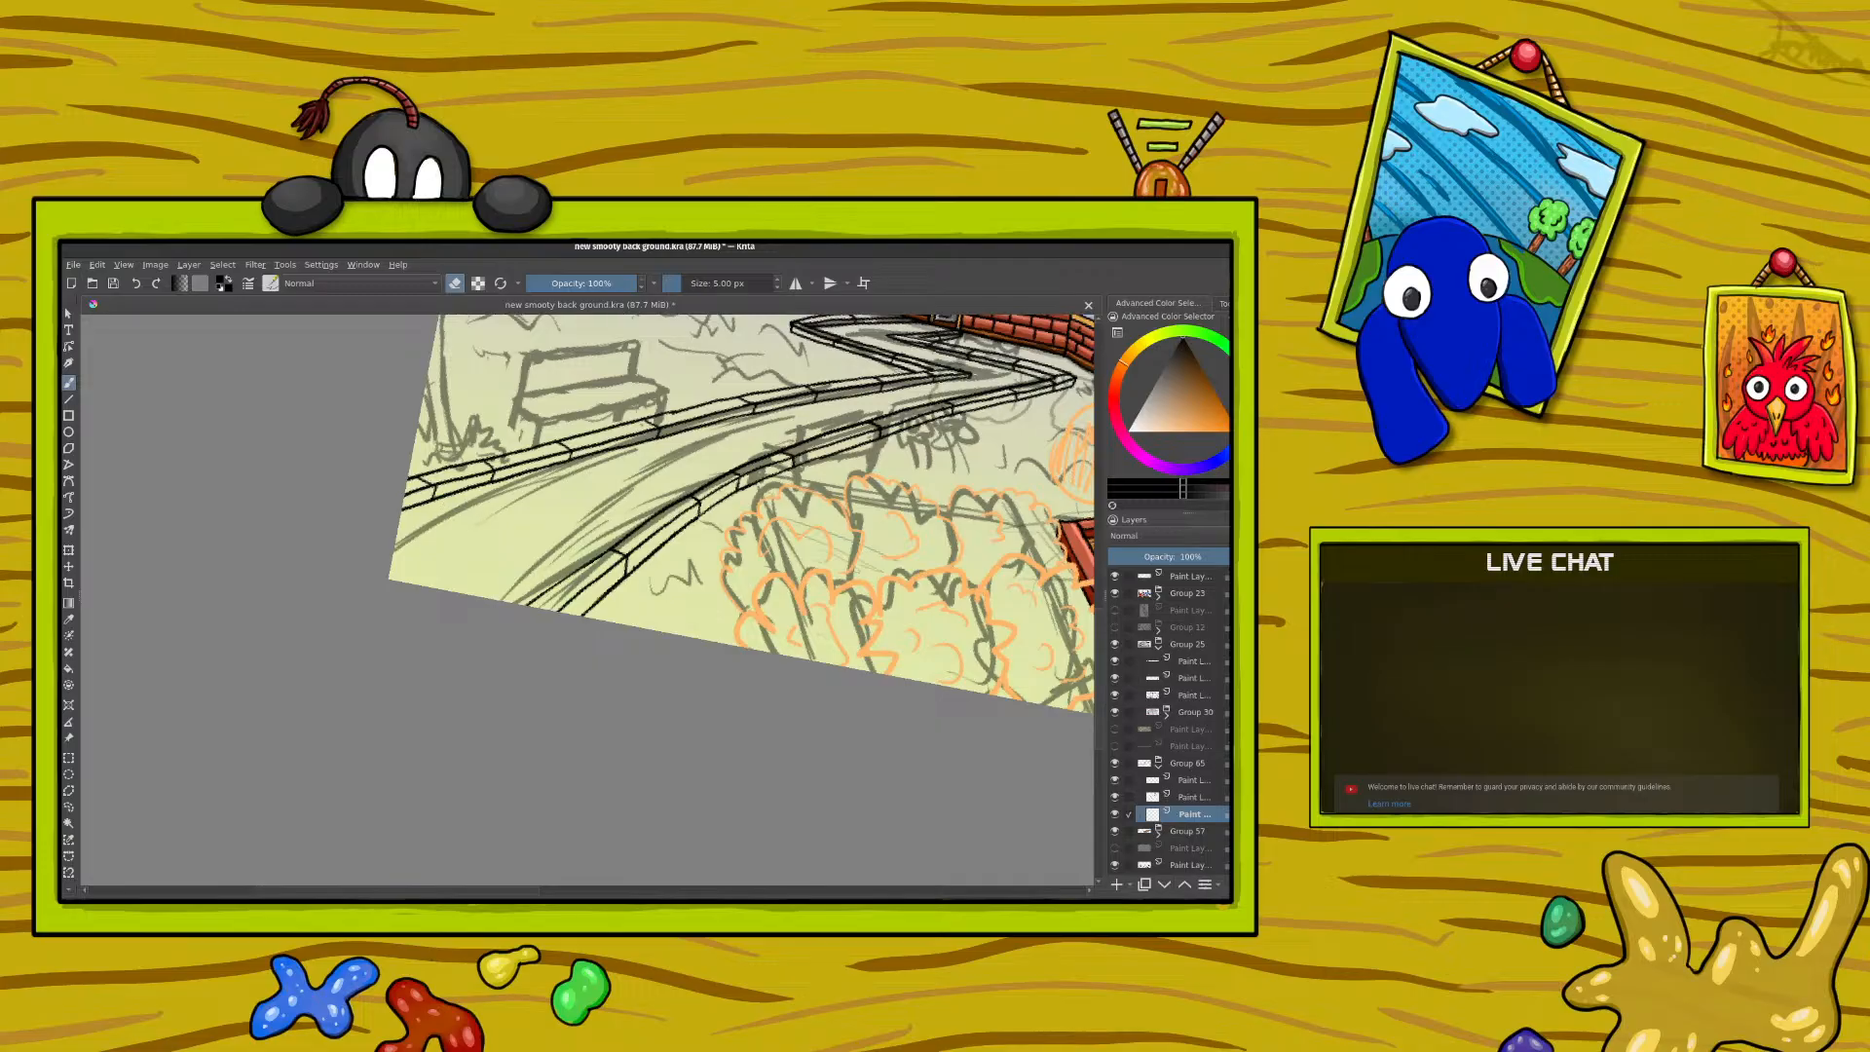
Step: Try to ink curved cross lines over the path from the bench-side curb to the hedge-side curb
{"action": "left_click", "coordinate": [455, 284]}
{"action": "left_click_drag", "start_coordinate": [433, 501], "coordinate": [602, 551]}
{"action": "right_click", "coordinate": [506, 477]}
{"action": "left_click", "coordinate": [542, 375]}
{"action": "left_click", "coordinate": [501, 309]}
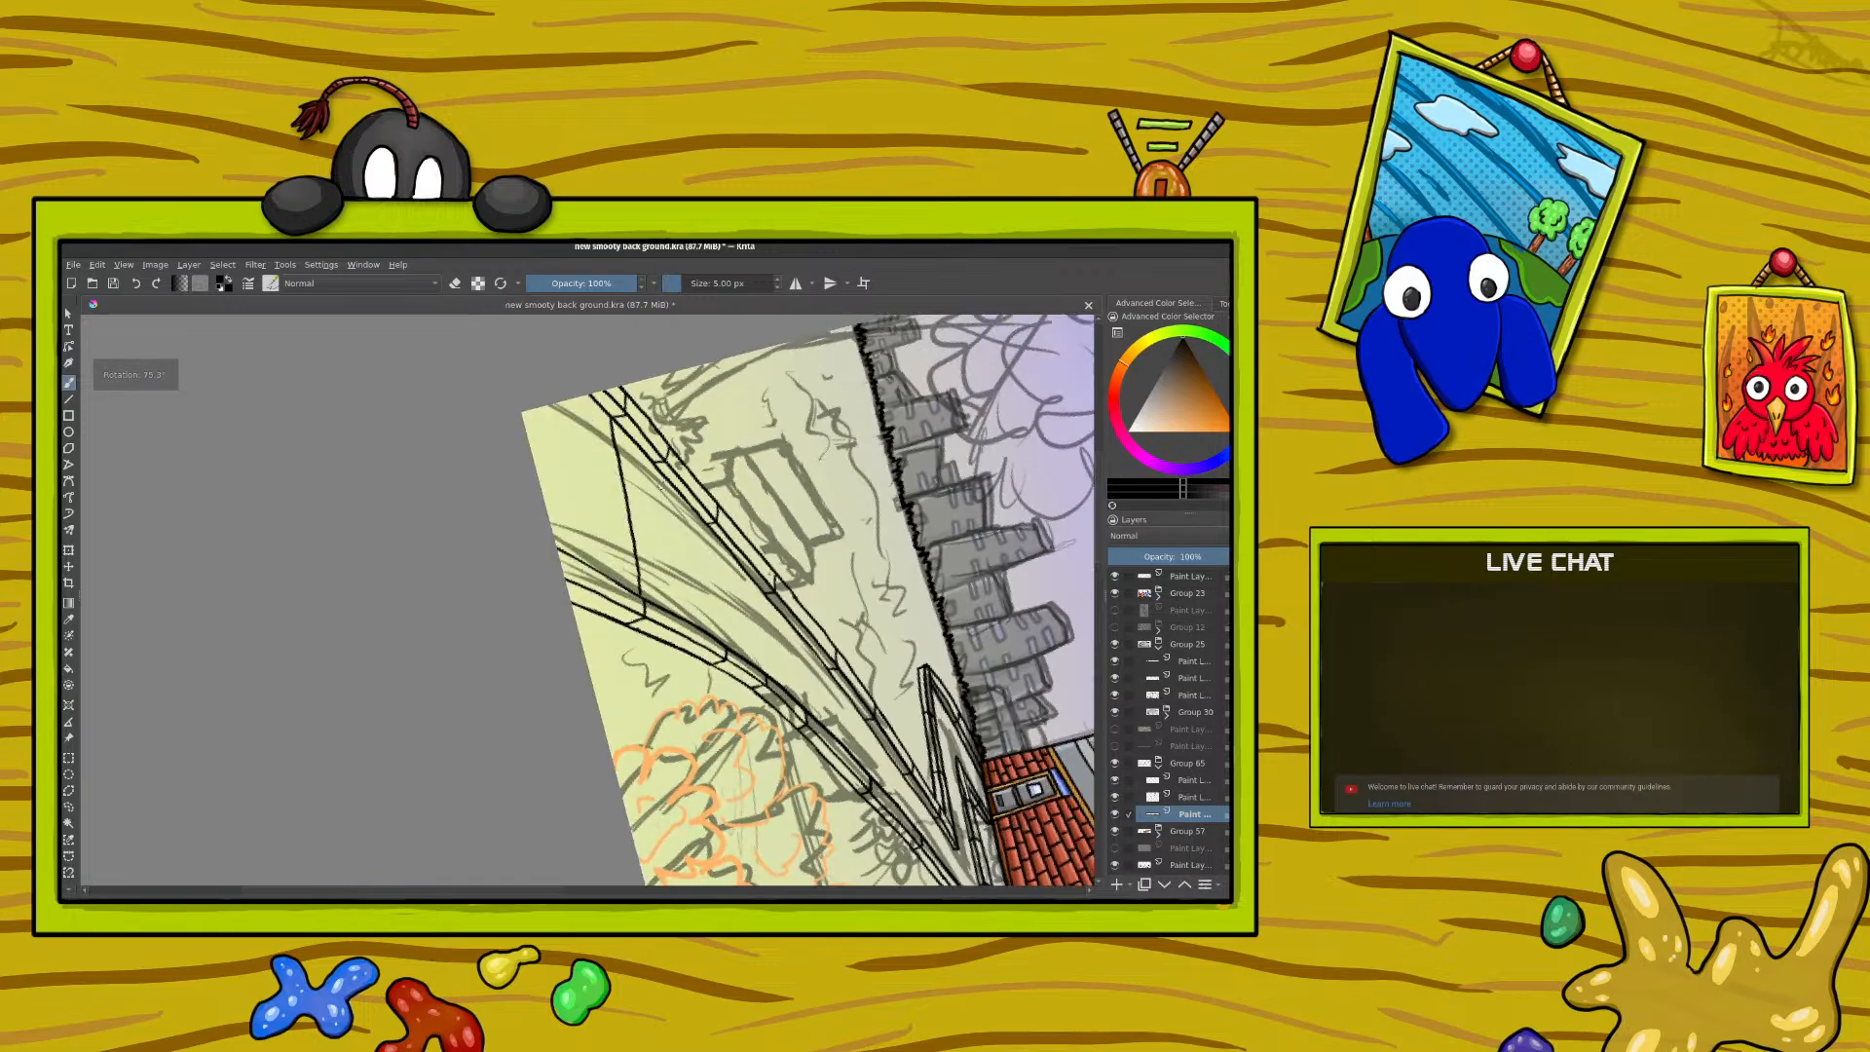
{"action": "left_click_drag", "start_coordinate": [652, 462], "coordinate": [725, 646]}
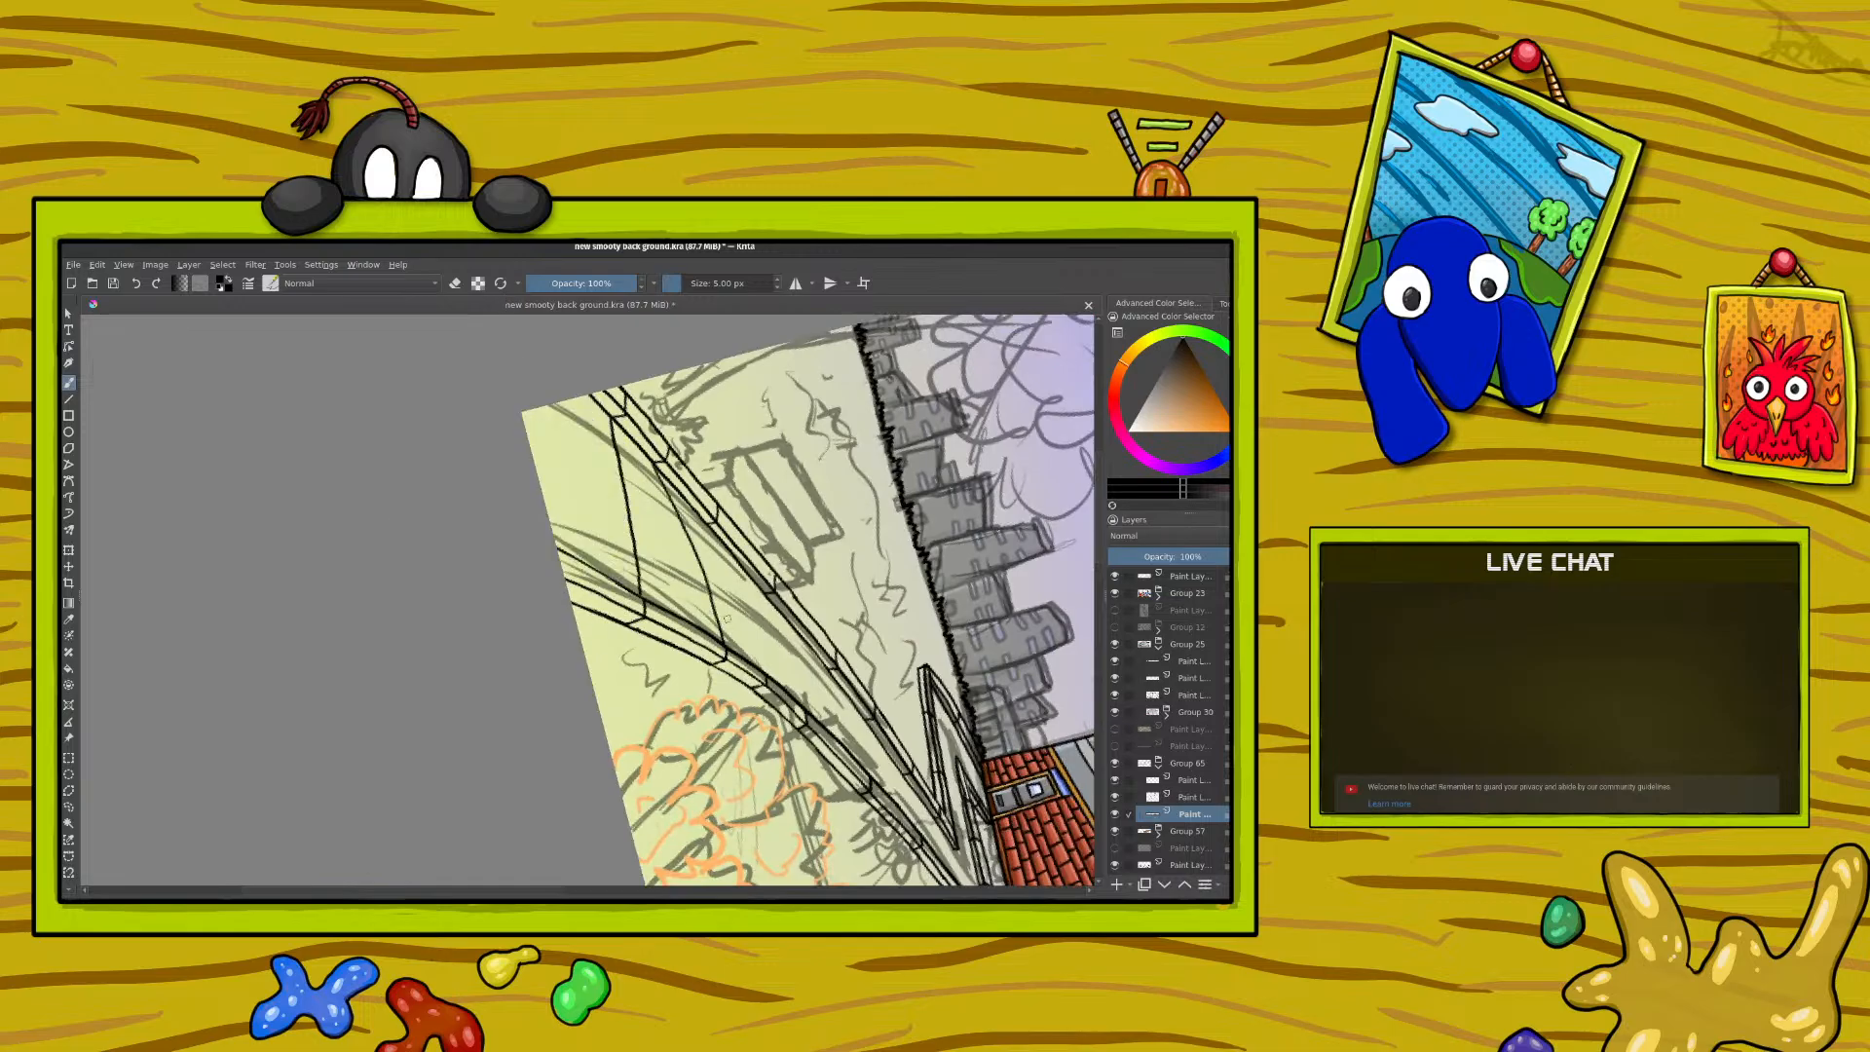
{"action": "left_click_drag", "start_coordinate": [710, 523], "coordinate": [769, 676]}
{"action": "mouse_move", "coordinate": [775, 604]}
{"action": "left_mouse_down"}
{"action": "mouse_move", "coordinate": [806, 716]}
{"action": "mouse_move", "coordinate": [848, 730]}
{"action": "mouse_move", "coordinate": [866, 773]}
{"action": "mouse_move", "coordinate": [887, 767]}
{"action": "mouse_move", "coordinate": [881, 747]}
{"action": "left_mouse_up"}
{"action": "left_click_drag", "start_coordinate": [877, 743], "coordinate": [912, 809]}
{"action": "left_click_drag", "start_coordinate": [909, 807], "coordinate": [920, 830]}
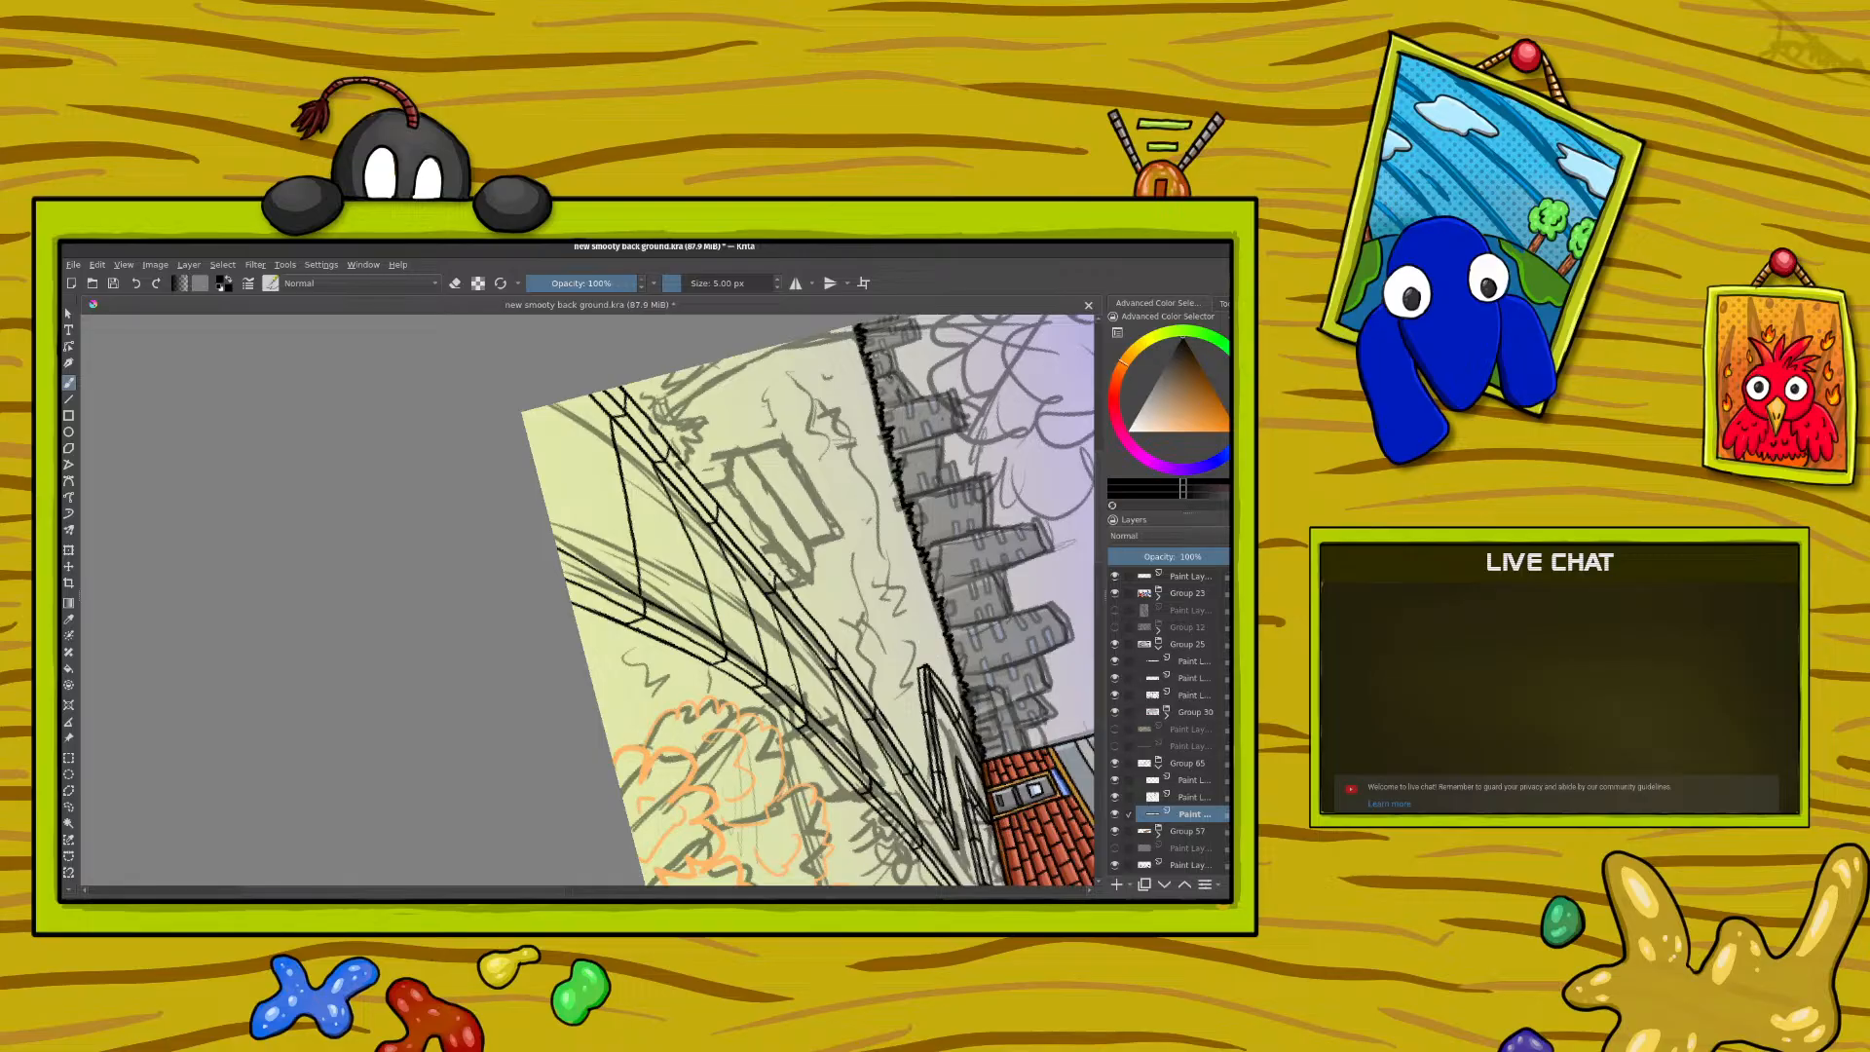
{"action": "right_click", "coordinate": [754, 668]}
{"action": "left_click_drag", "start_coordinate": [725, 557], "coordinate": [758, 554]}
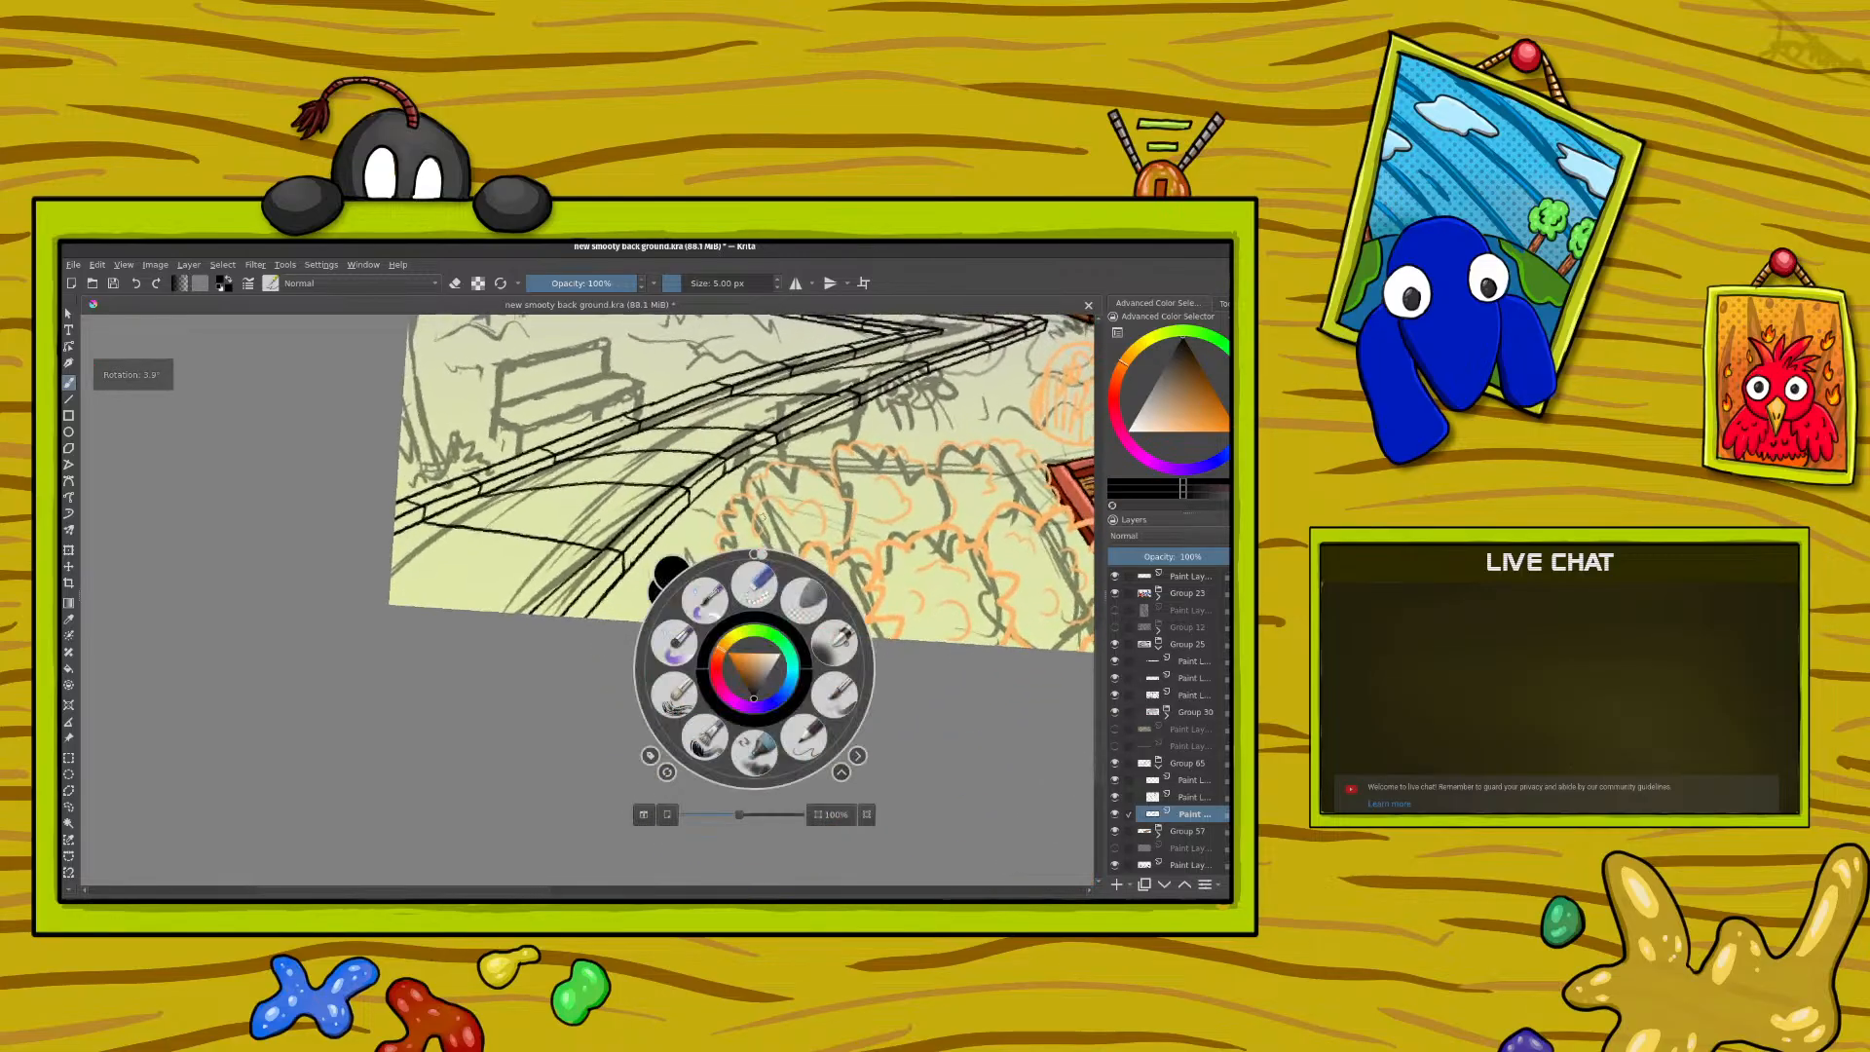
{"action": "key", "text": "Escape"}
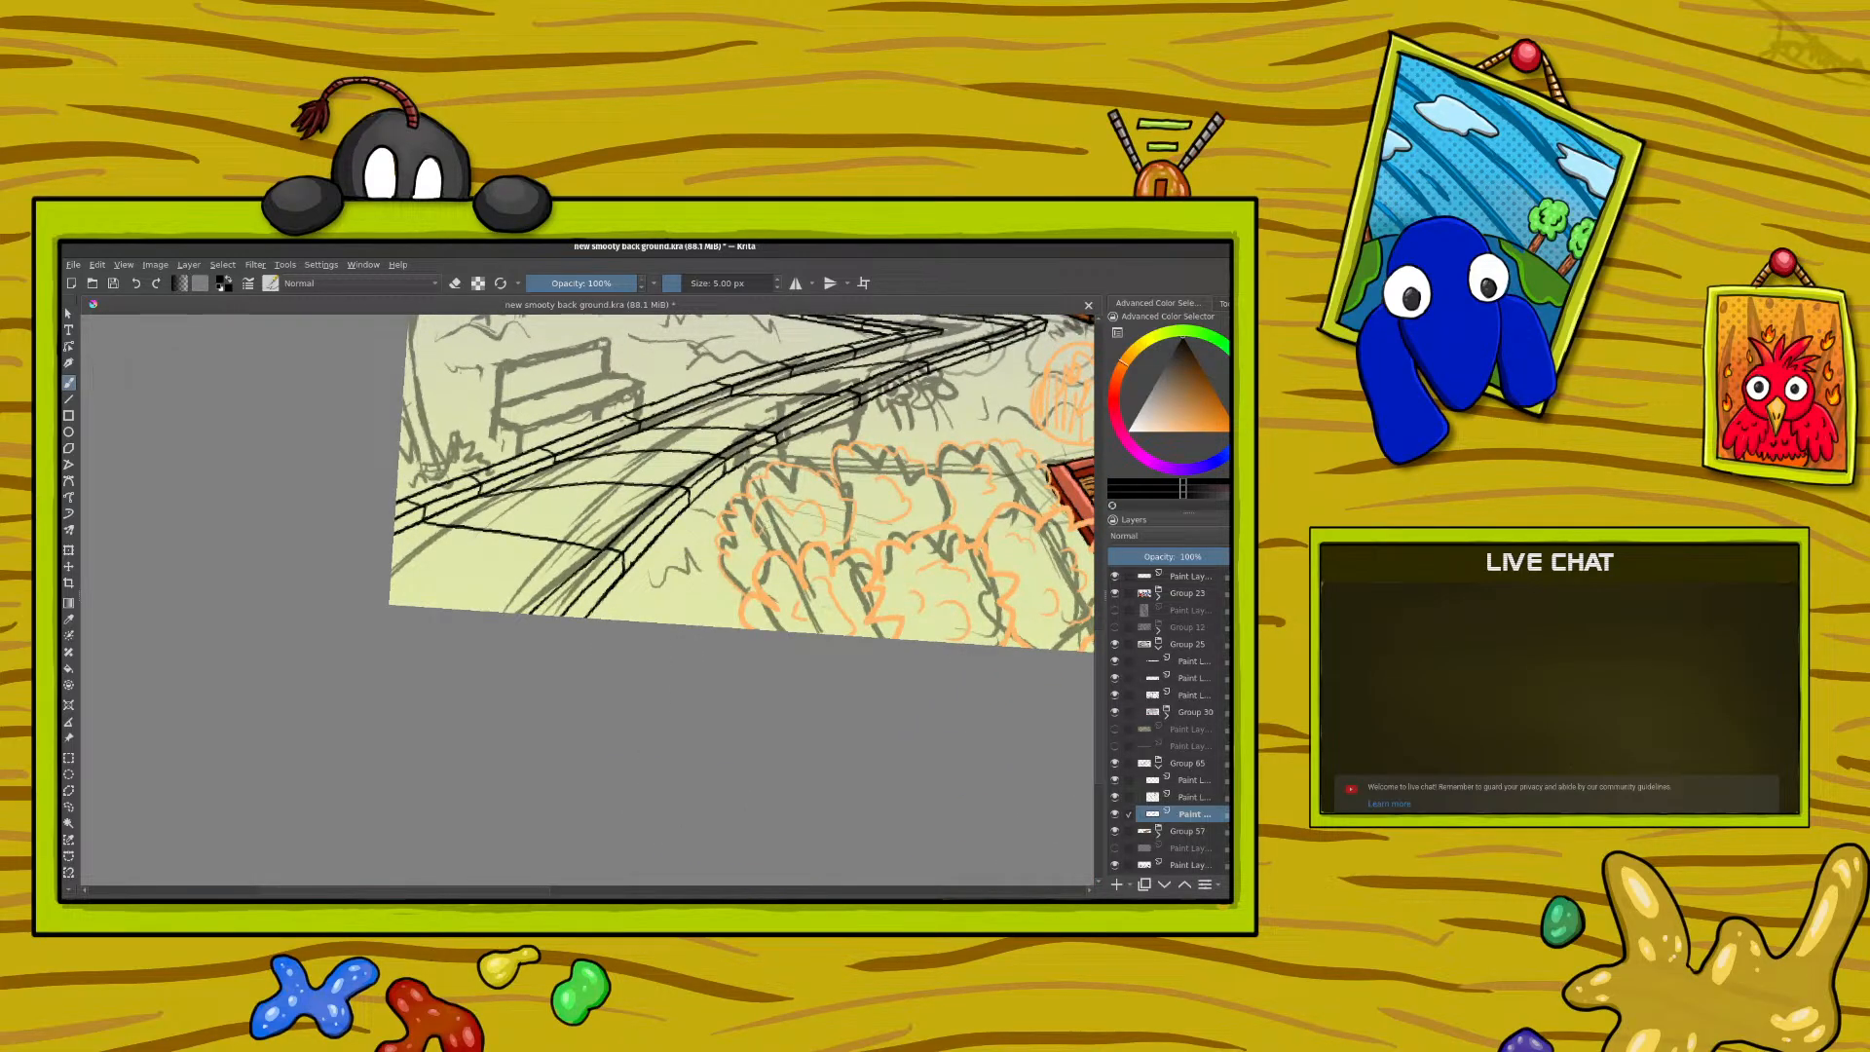
{"action": "key", "text": "1"}
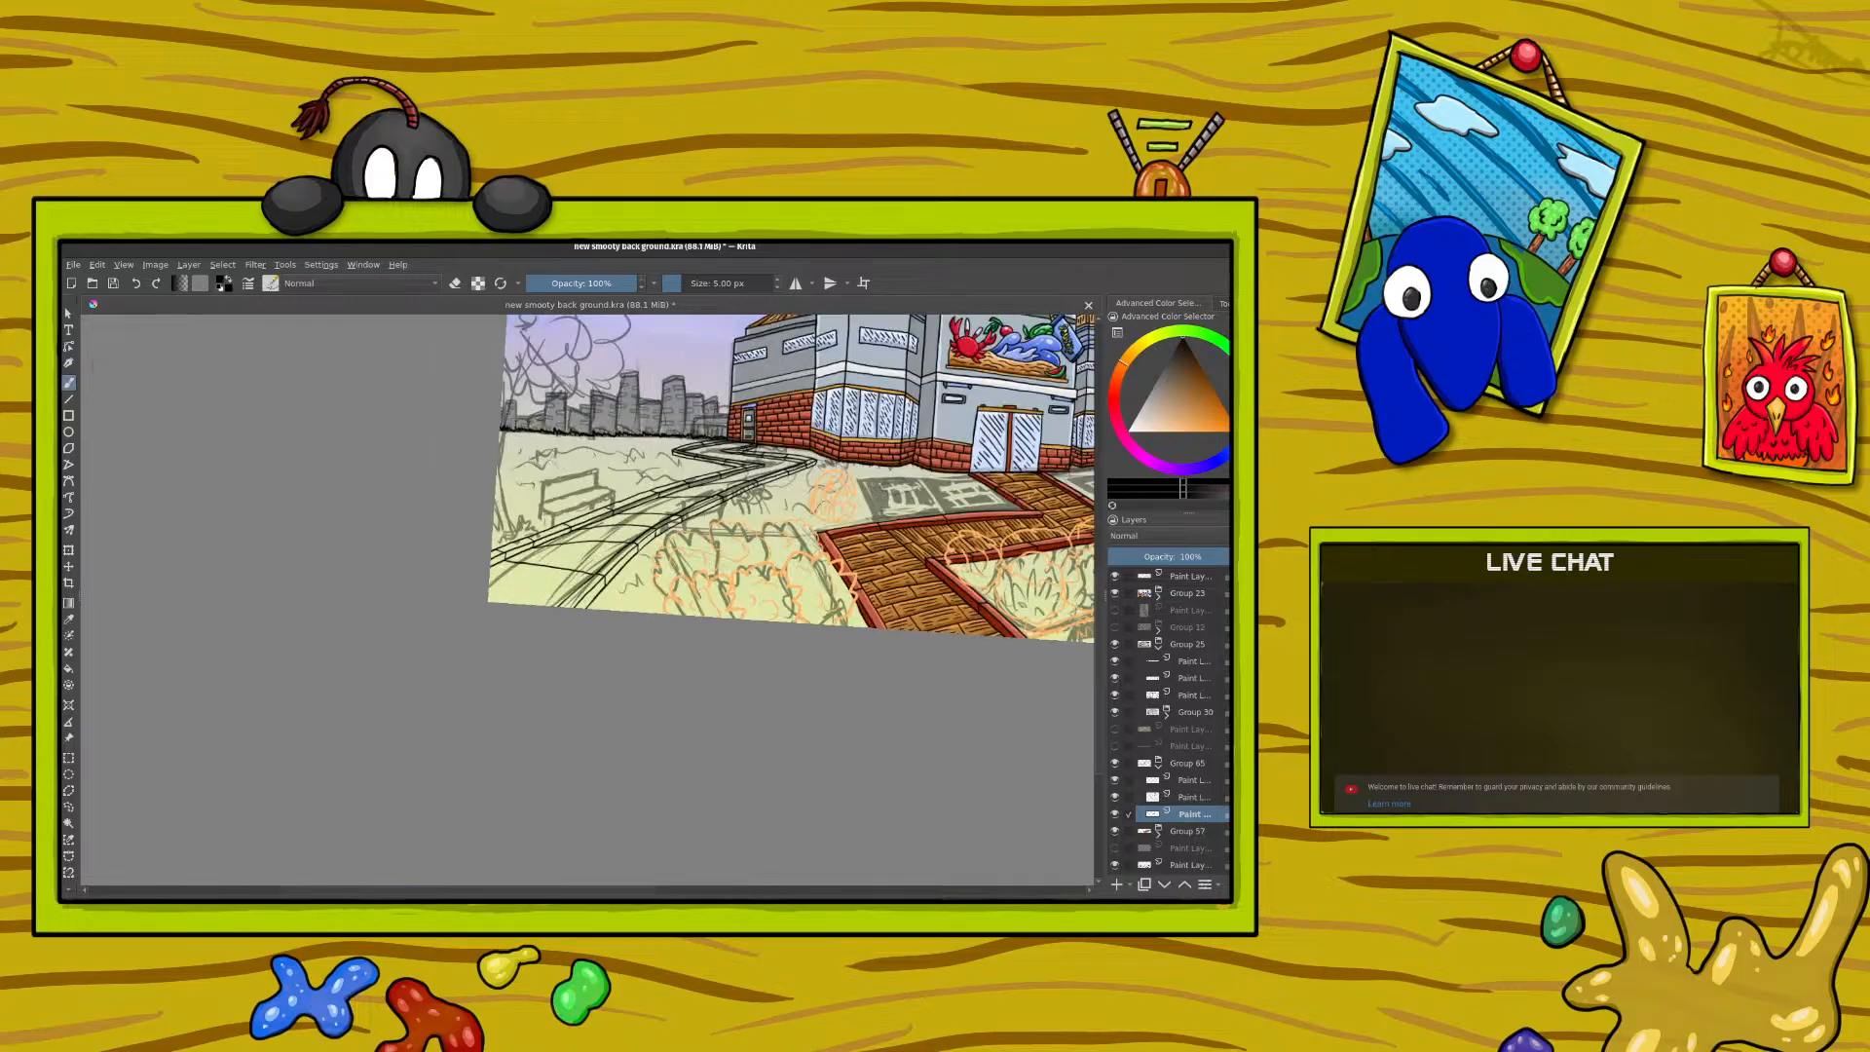
{"action": "key", "text": "plus"}
{"action": "key", "text": "plus"}
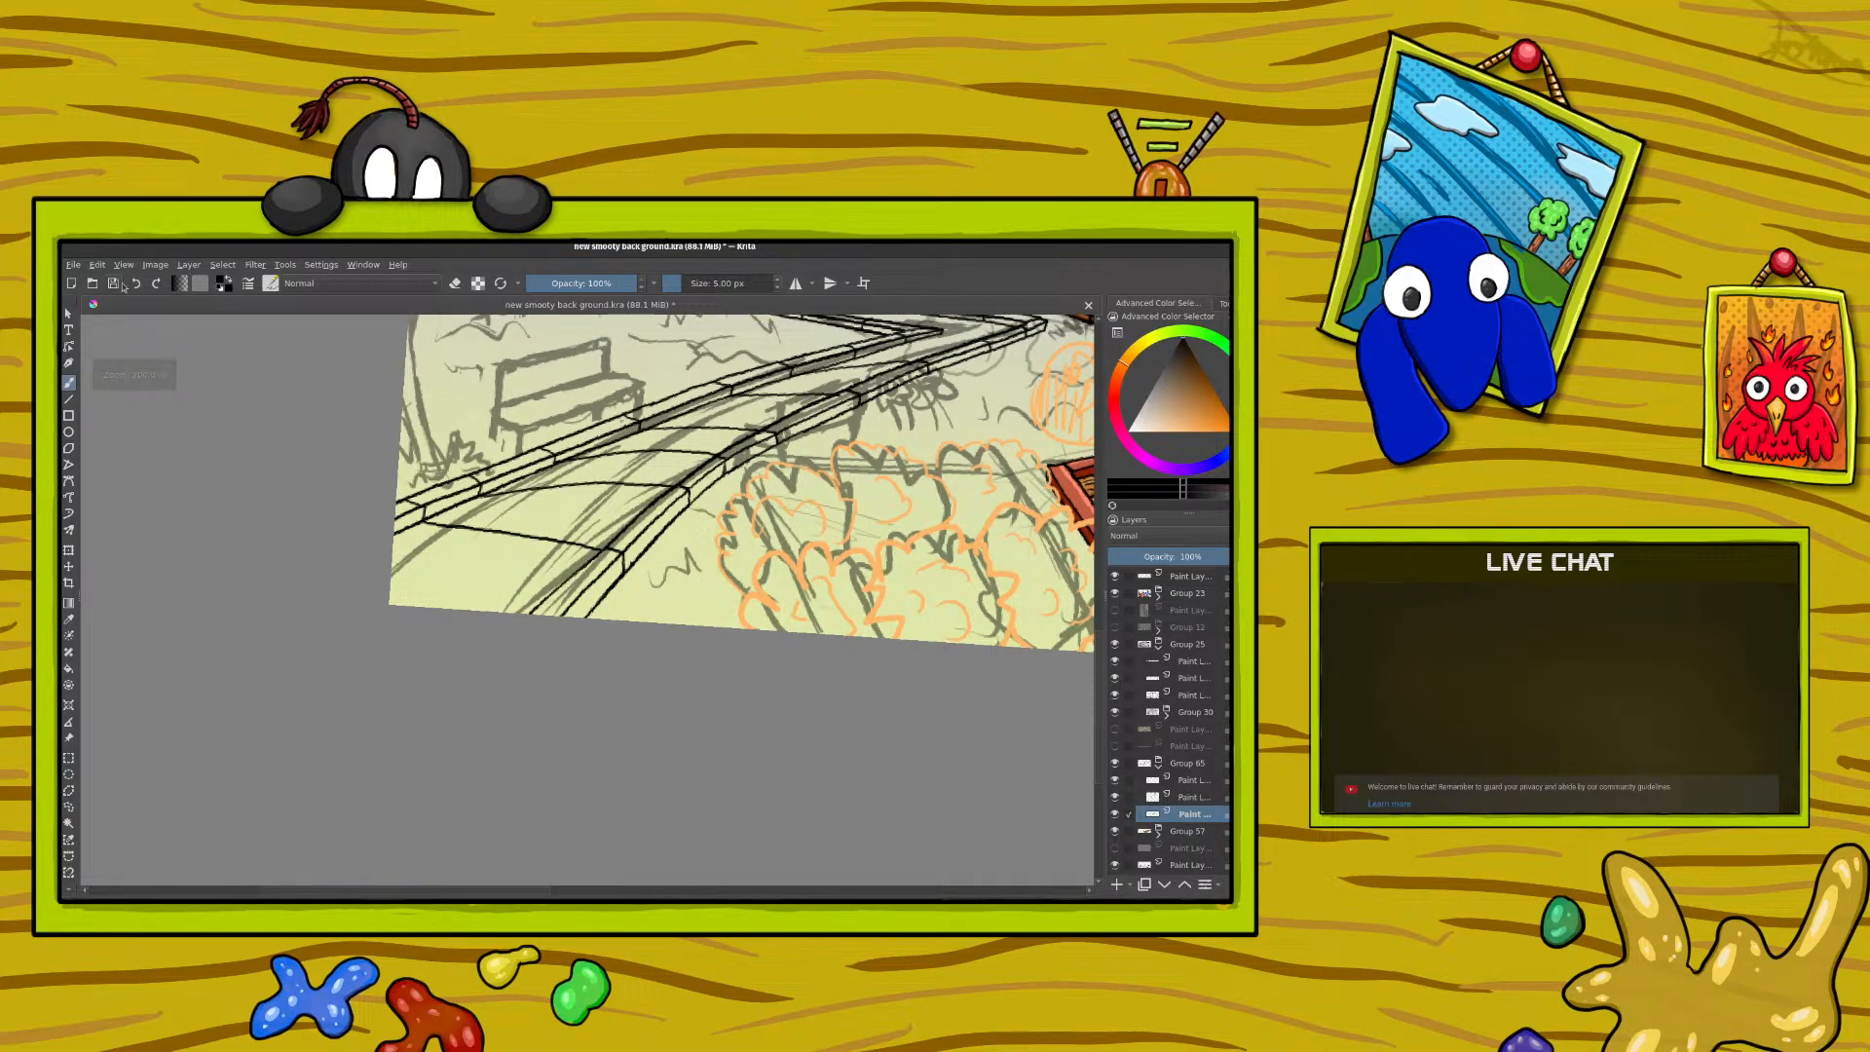
Step: Undo the cross lines just inked over the path
{"action": "left_click", "coordinate": [135, 284]}
{"action": "left_click", "coordinate": [135, 284]}
{"action": "left_click", "coordinate": [135, 284]}
{"action": "left_click", "coordinate": [134, 283]}
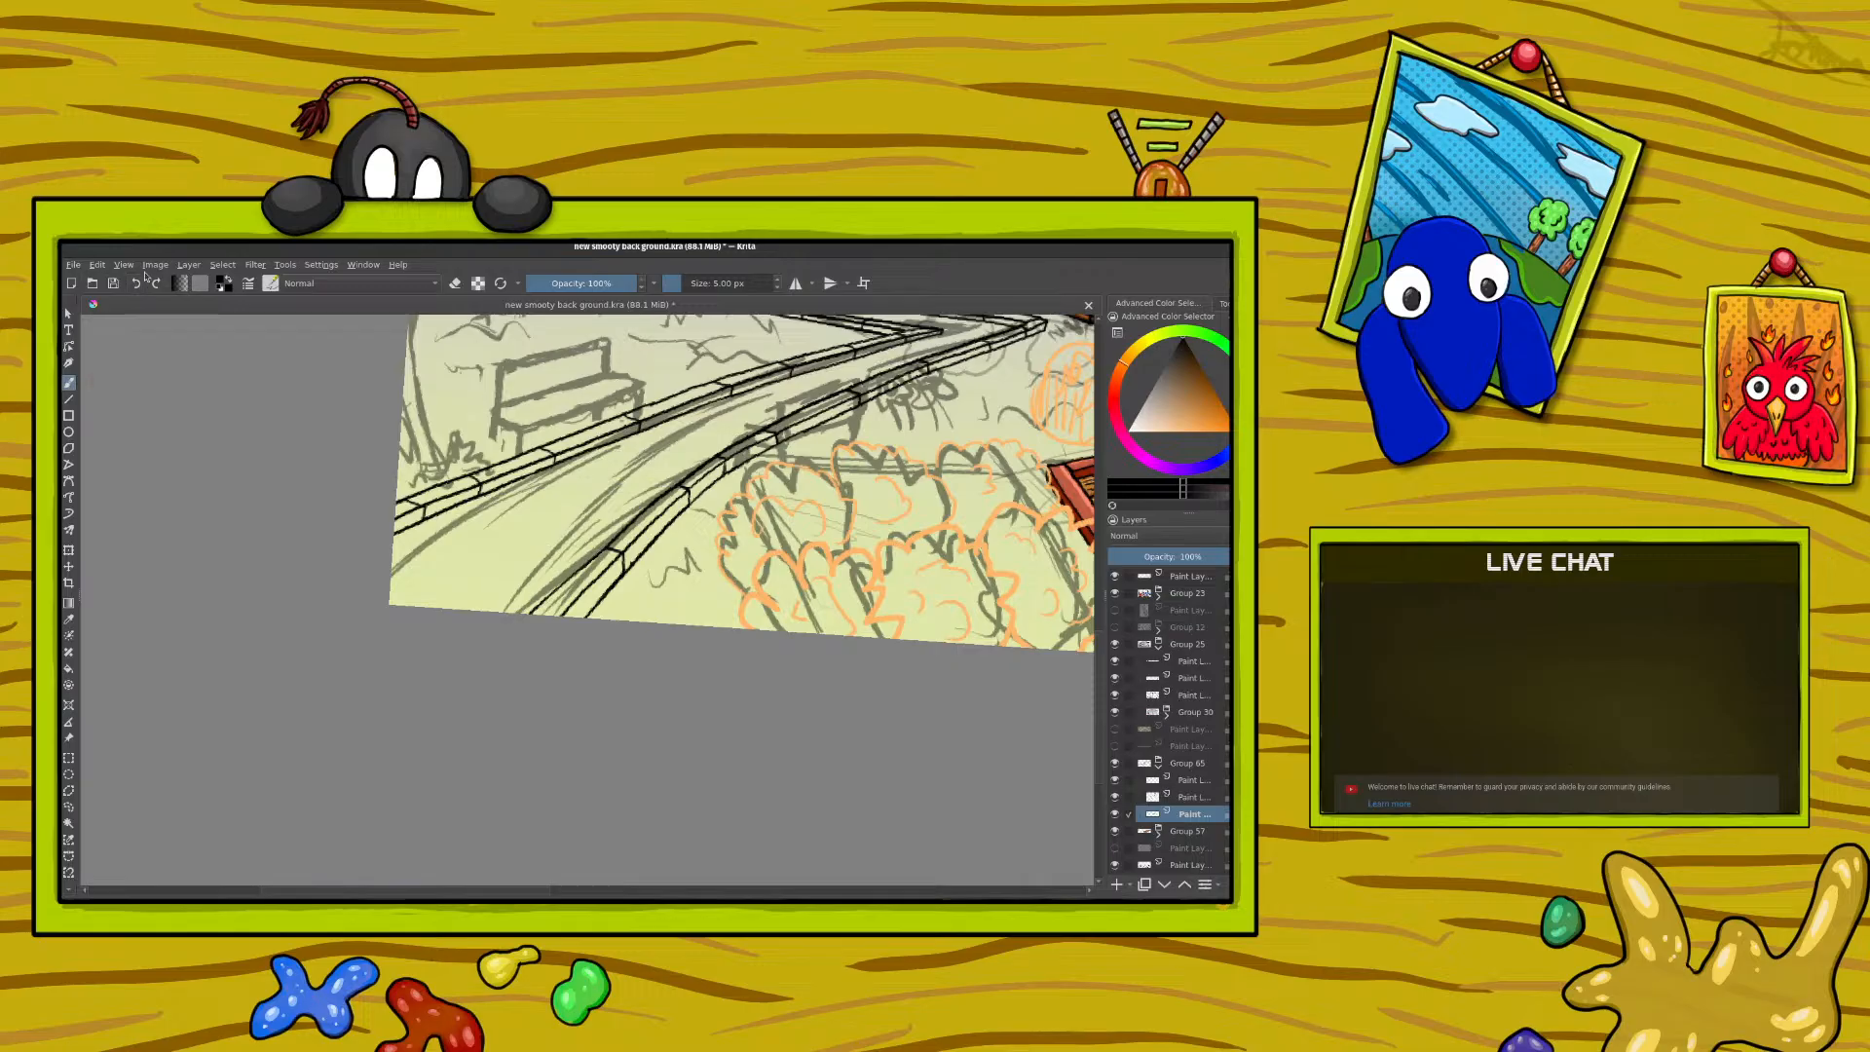
Step: Ink curved cross lines spanning the path between both curbs, dividing its surface into sections
{"action": "right_click", "coordinate": [556, 577]}
{"action": "left_click_drag", "start_coordinate": [468, 506], "coordinate": [506, 672]}
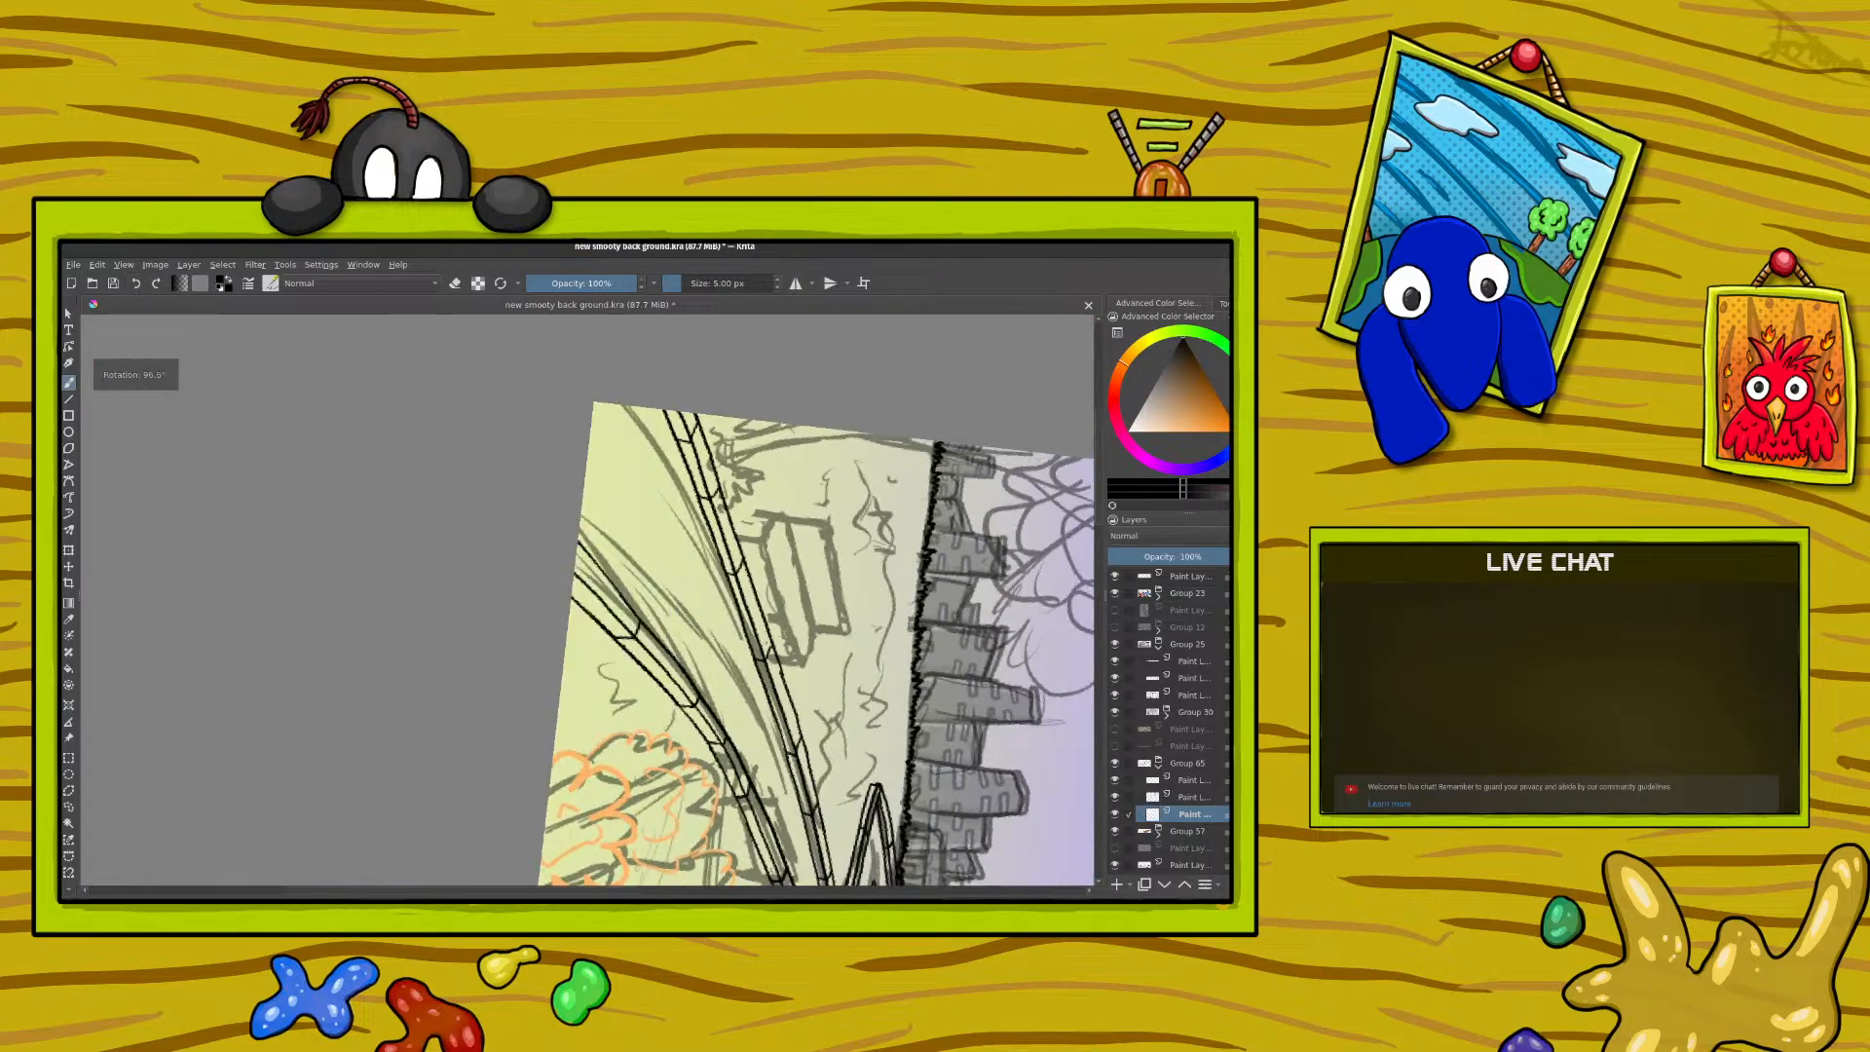
{"action": "mouse_move", "coordinate": [1099, 535]}
{"action": "left_mouse_down"}
{"action": "mouse_move", "coordinate": [1099, 644]}
{"action": "mouse_move", "coordinate": [1091, 575]}
{"action": "left_mouse_up"}
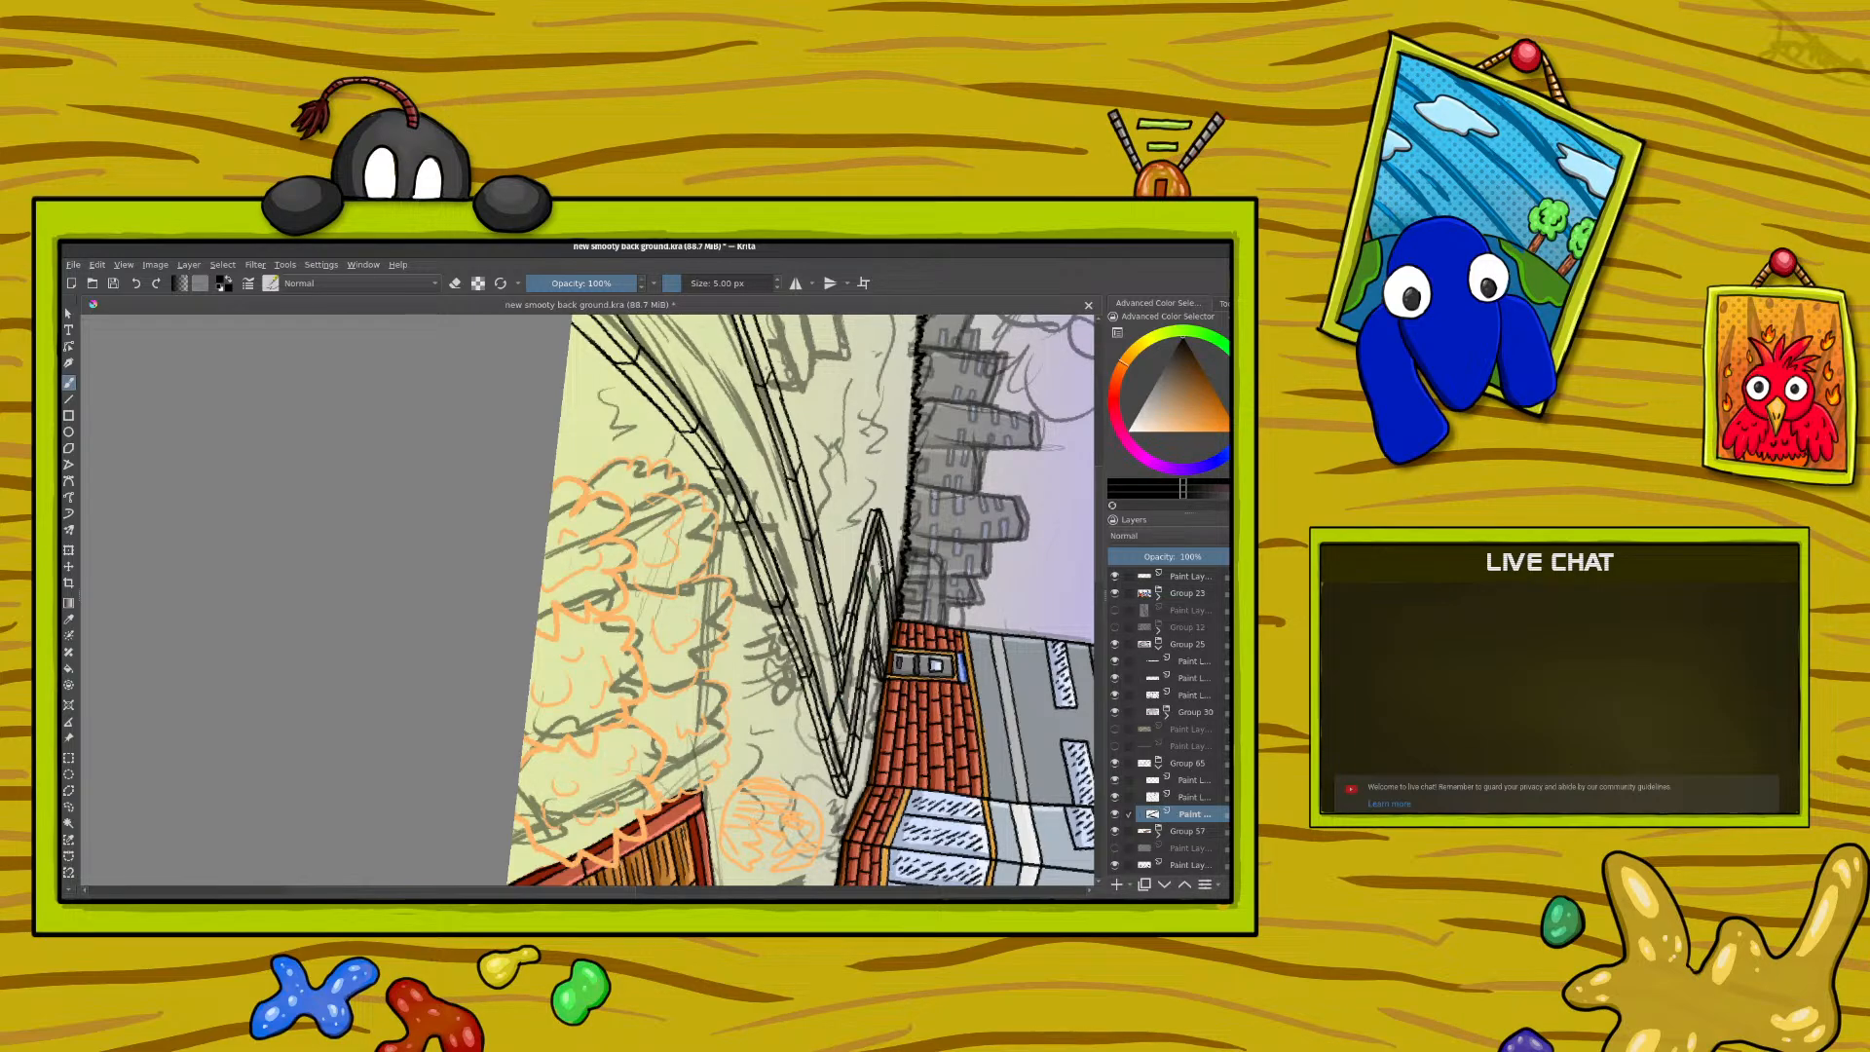
{"action": "scroll", "coordinate": [1099, 571], "scroll_direction": "up", "scroll_amount": 3}
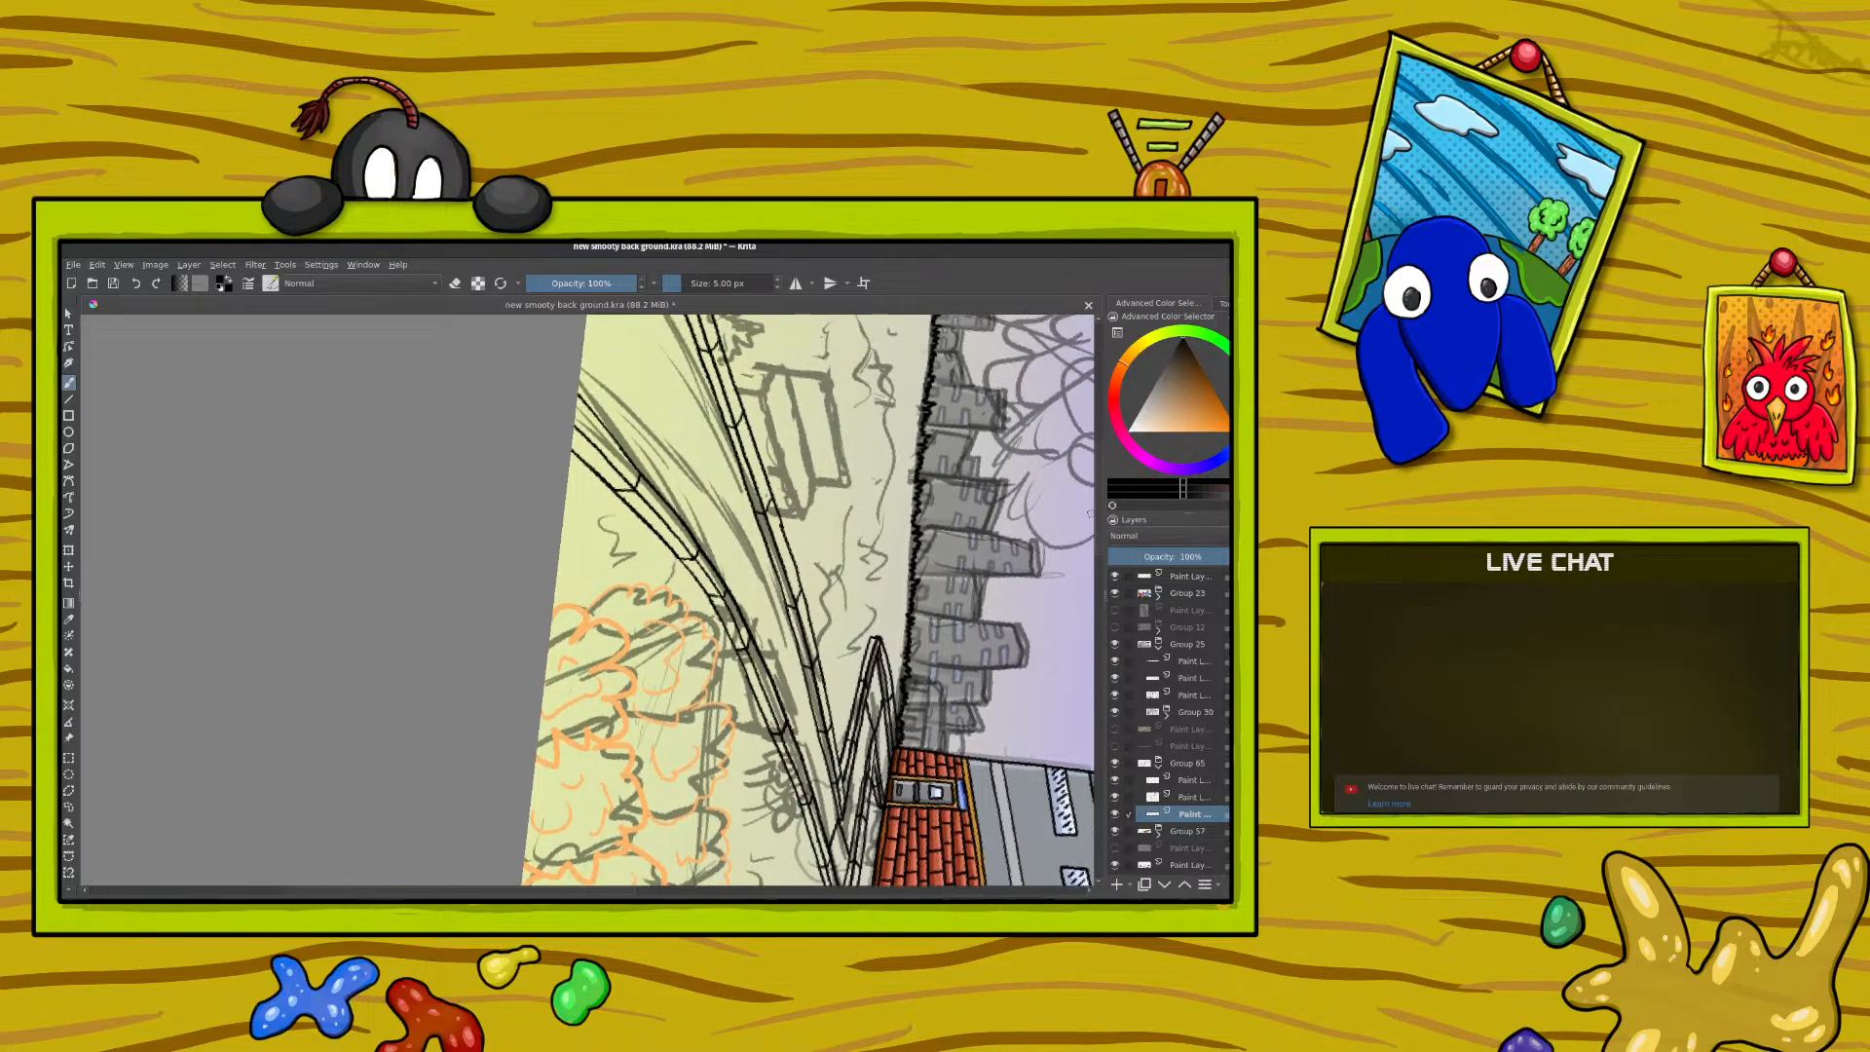
{"action": "scroll", "coordinate": [1095, 550], "scroll_direction": "up", "scroll_amount": 3}
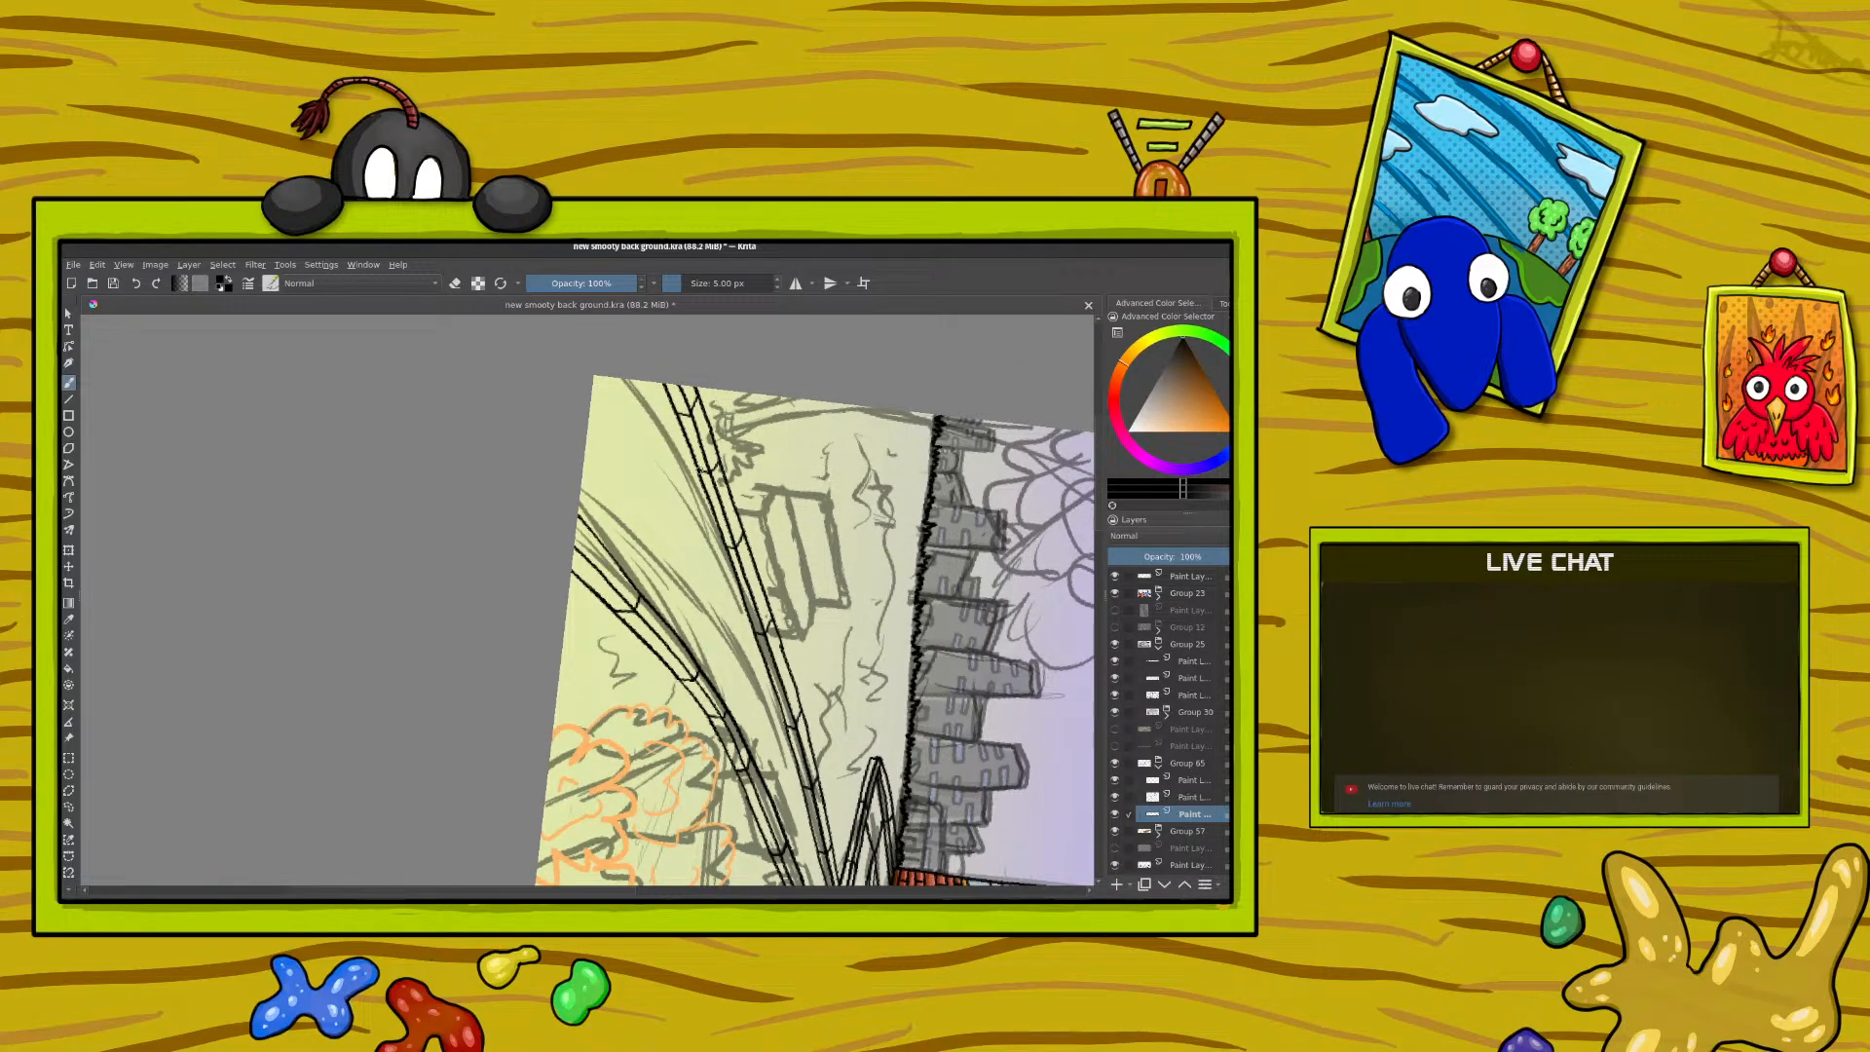
{"action": "left_click_drag", "start_coordinate": [674, 420], "coordinate": [639, 597]}
{"action": "left_click_drag", "start_coordinate": [727, 544], "coordinate": [702, 671]}
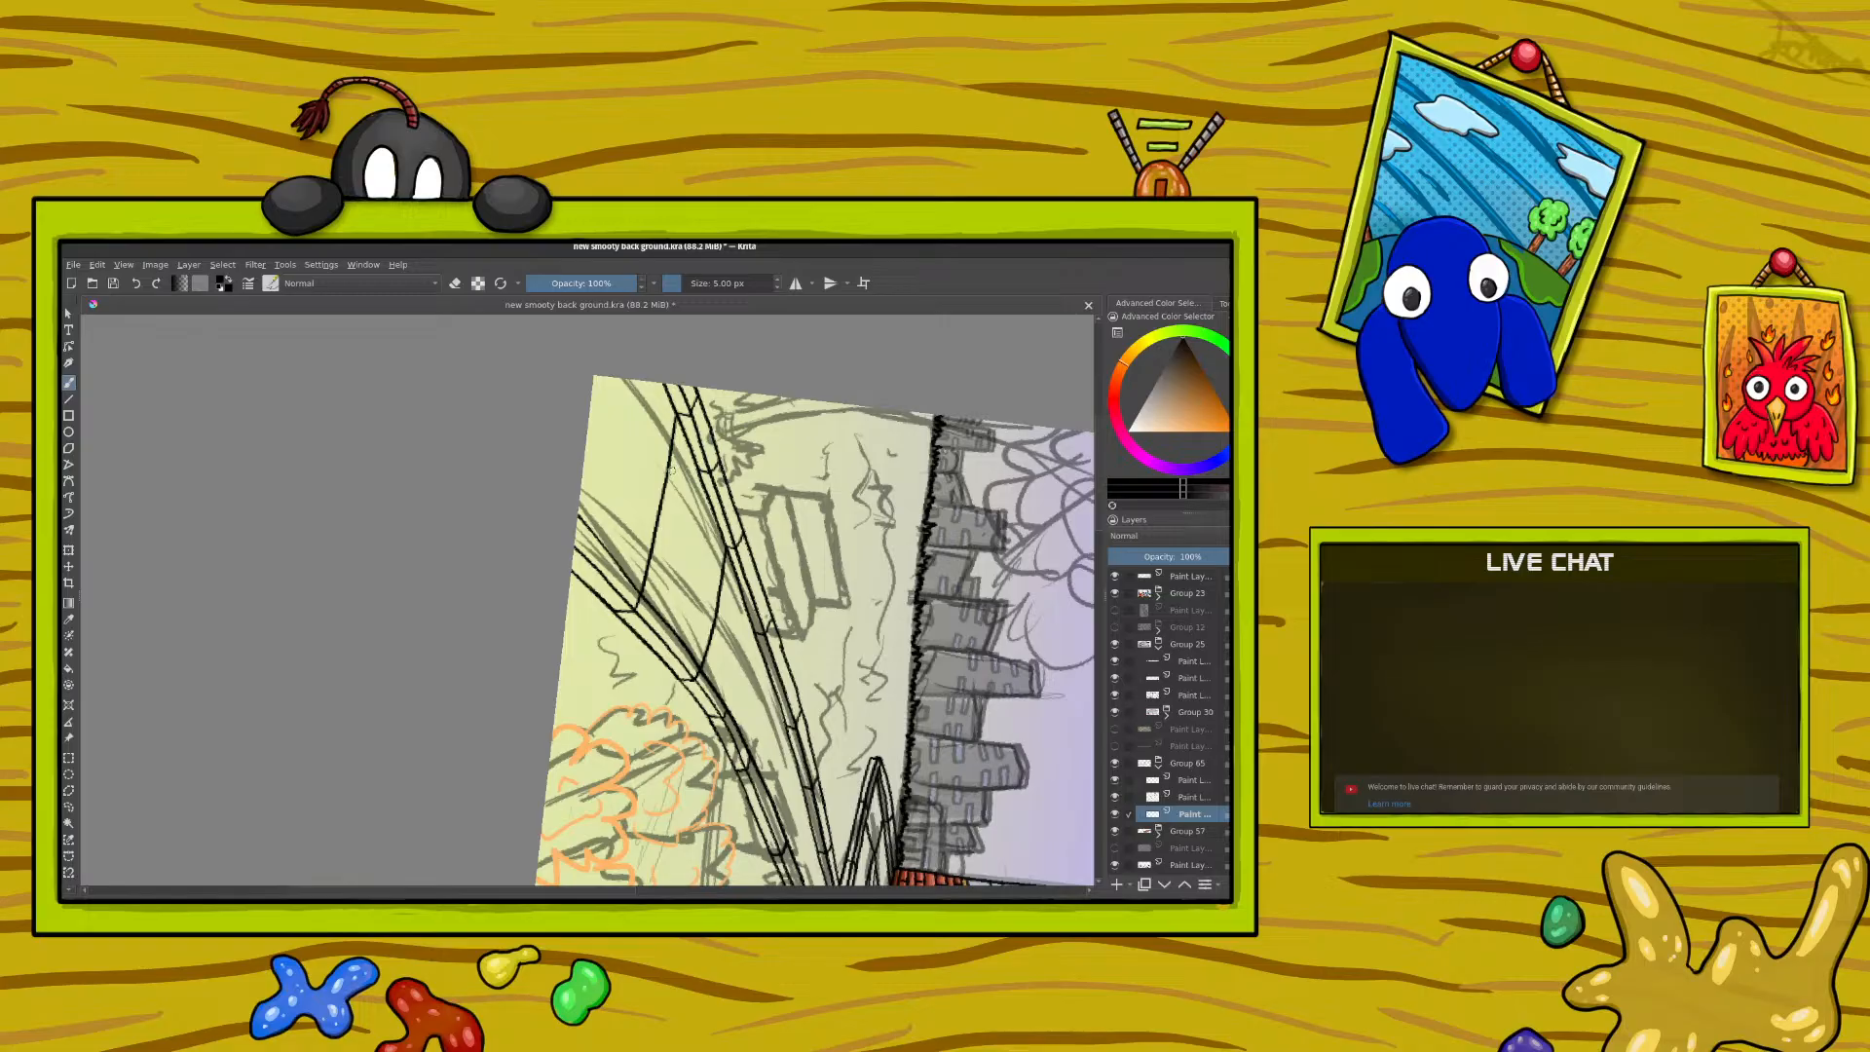
Step: Add a paint layer directly above the path's cross-line layer and turn the canvas for inking along the path
{"action": "right_click", "coordinate": [698, 537]}
{"action": "mouse_move", "coordinate": [704, 392]}
{"action": "left_mouse_down"}
{"action": "mouse_move", "coordinate": [623, 419]}
{"action": "mouse_move", "coordinate": [718, 394]}
{"action": "left_mouse_up"}
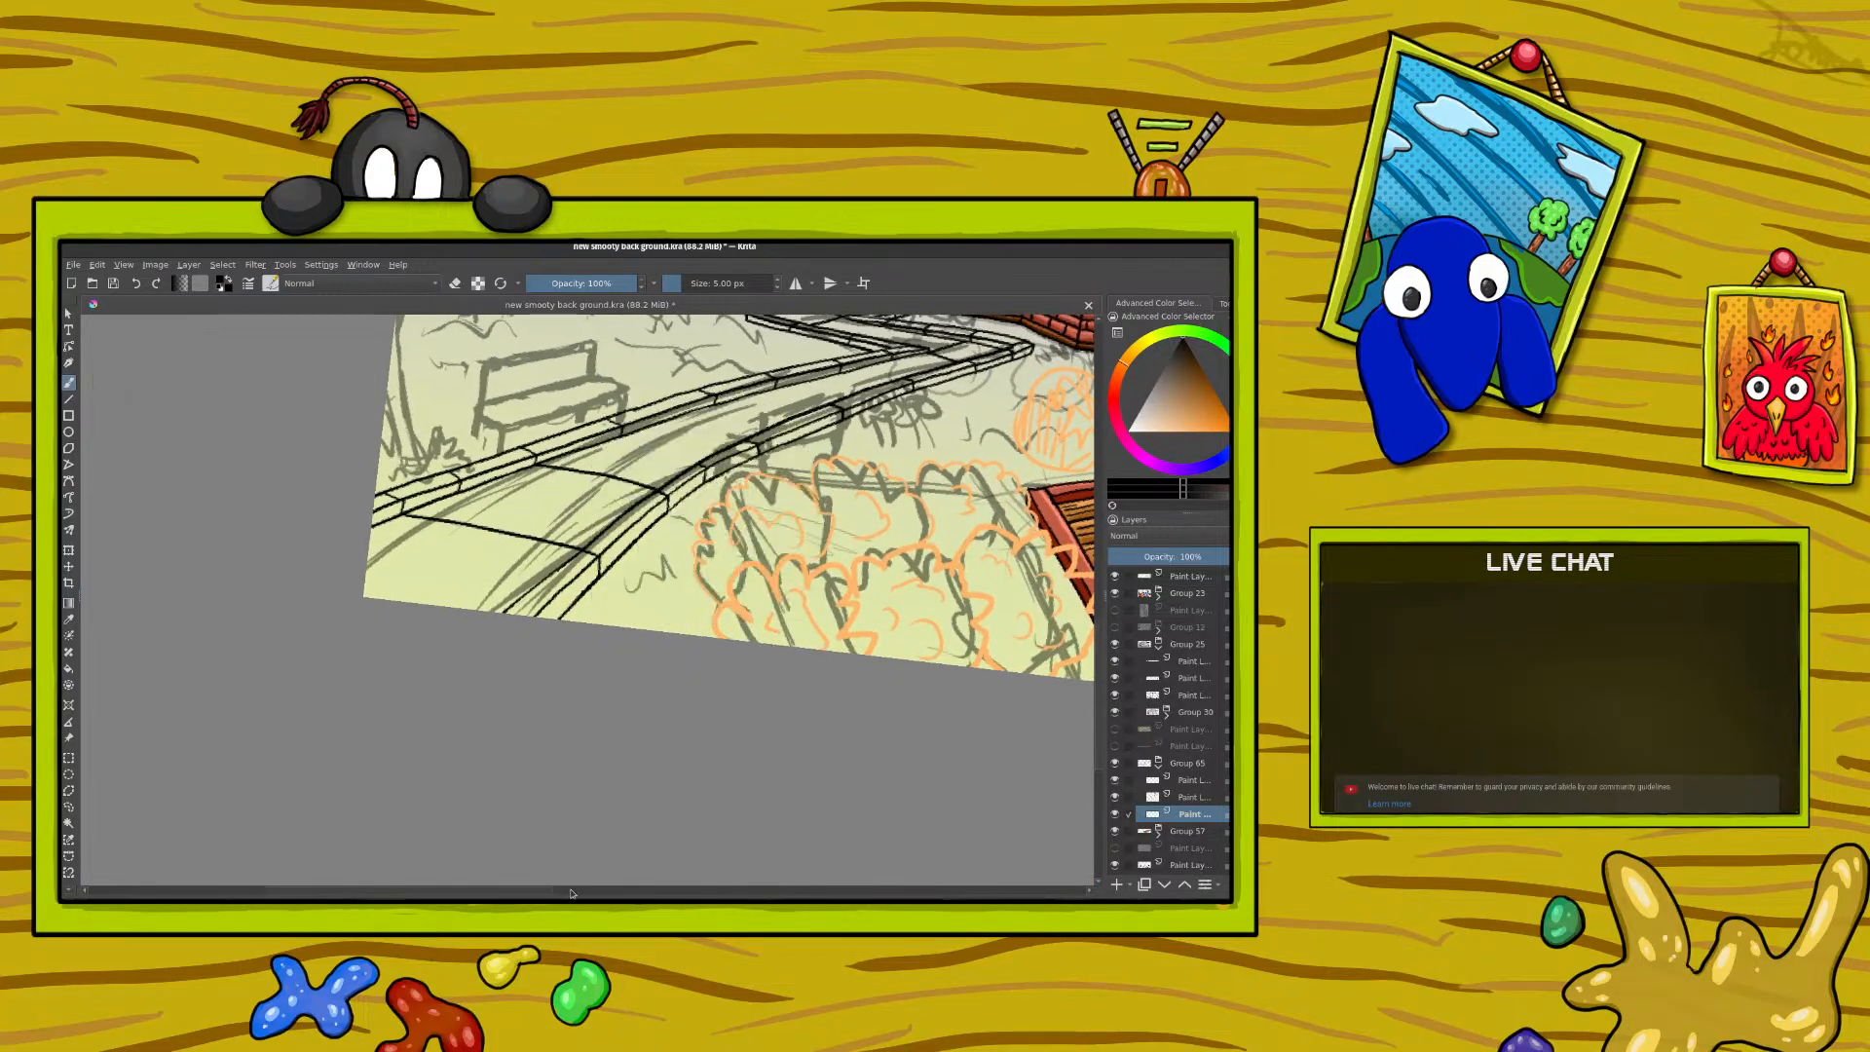
{"action": "left_click_drag", "start_coordinate": [545, 891], "coordinate": [575, 867]}
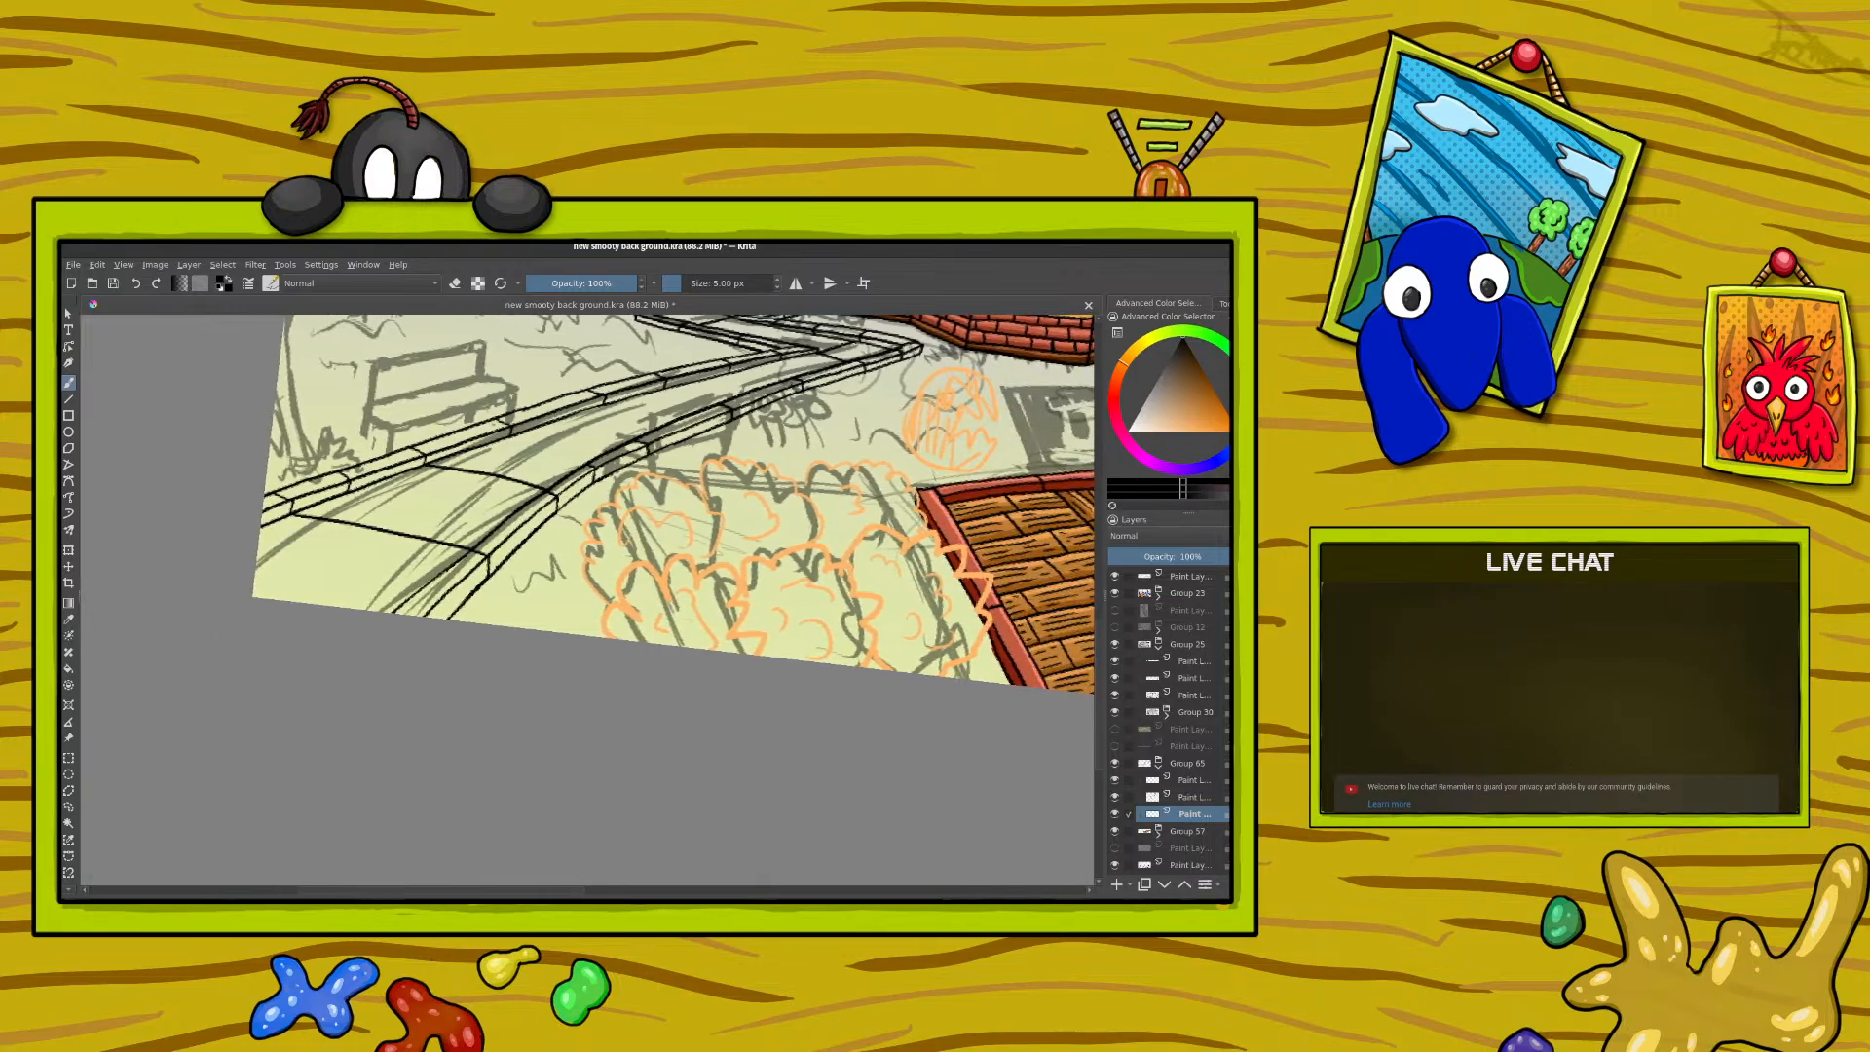
{"action": "left_click_drag", "start_coordinate": [1099, 633], "coordinate": [1101, 584]}
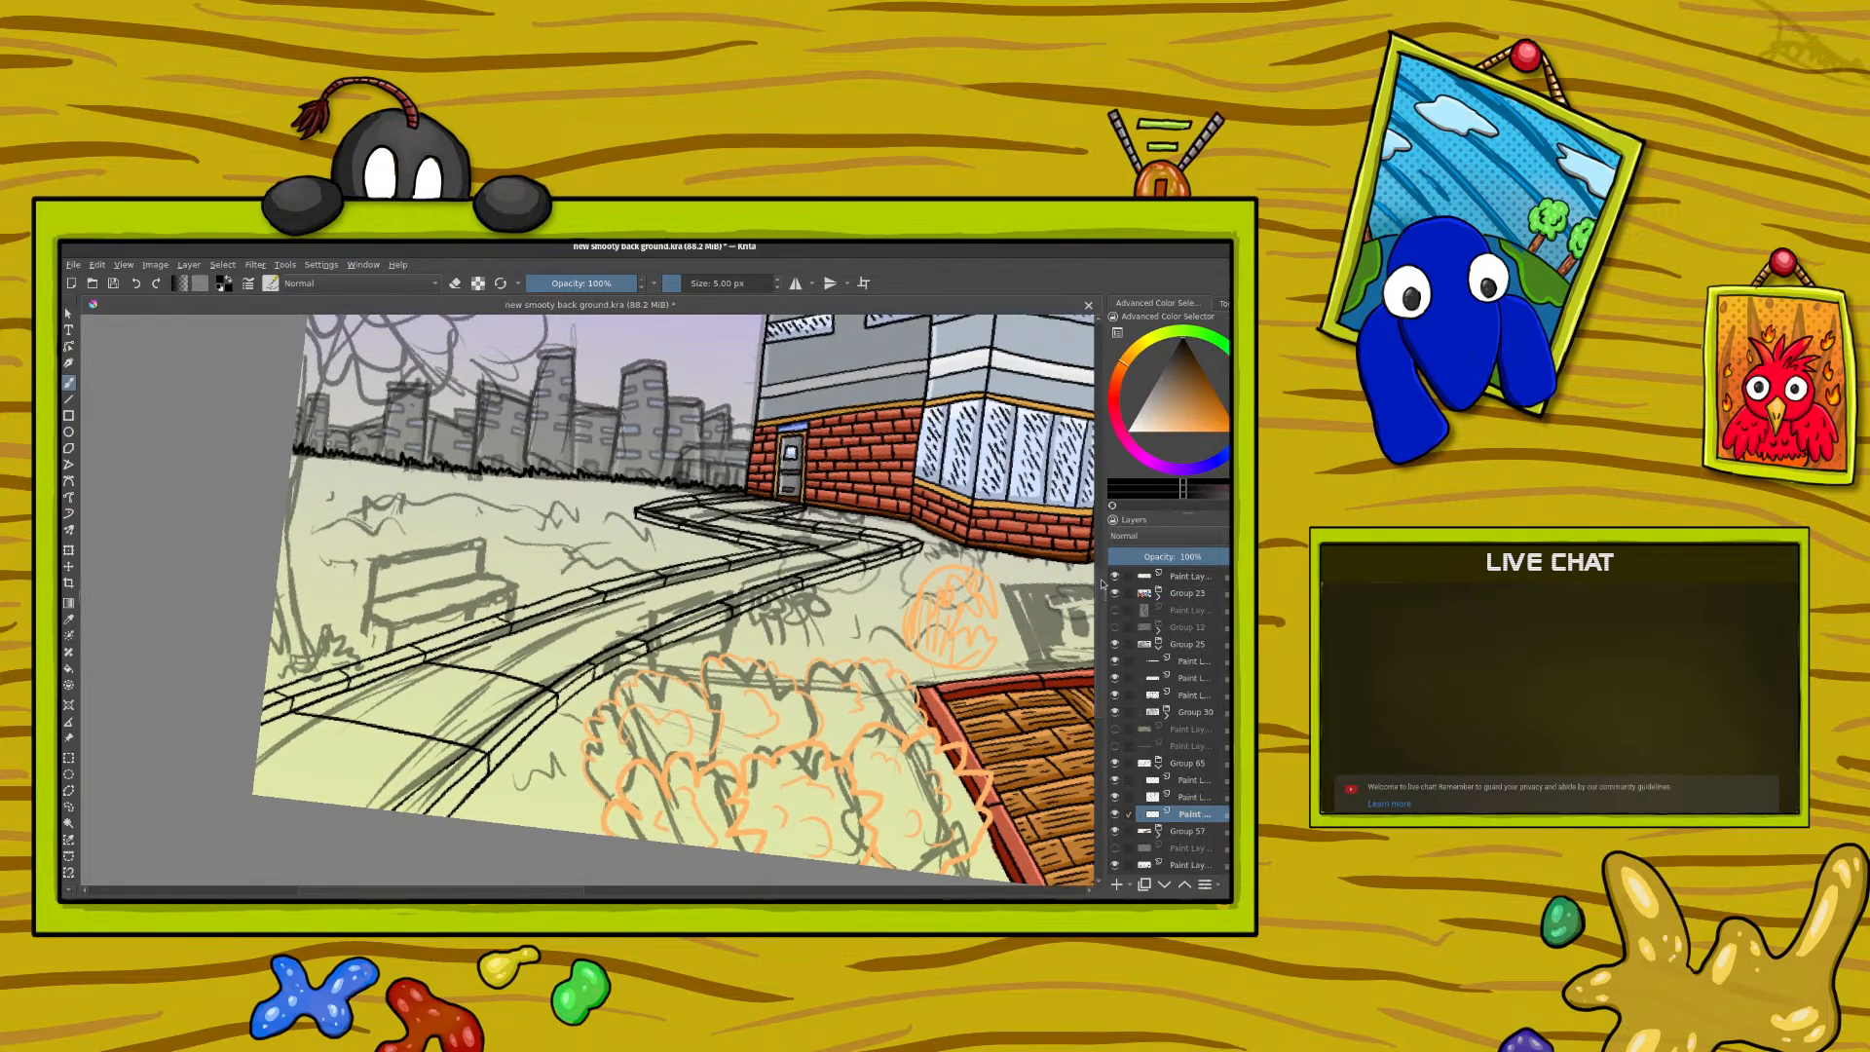
{"action": "left_click", "coordinate": [1117, 883]}
{"action": "right_click", "coordinate": [688, 501]}
{"action": "left_click_drag", "start_coordinate": [688, 388], "coordinate": [796, 462]}
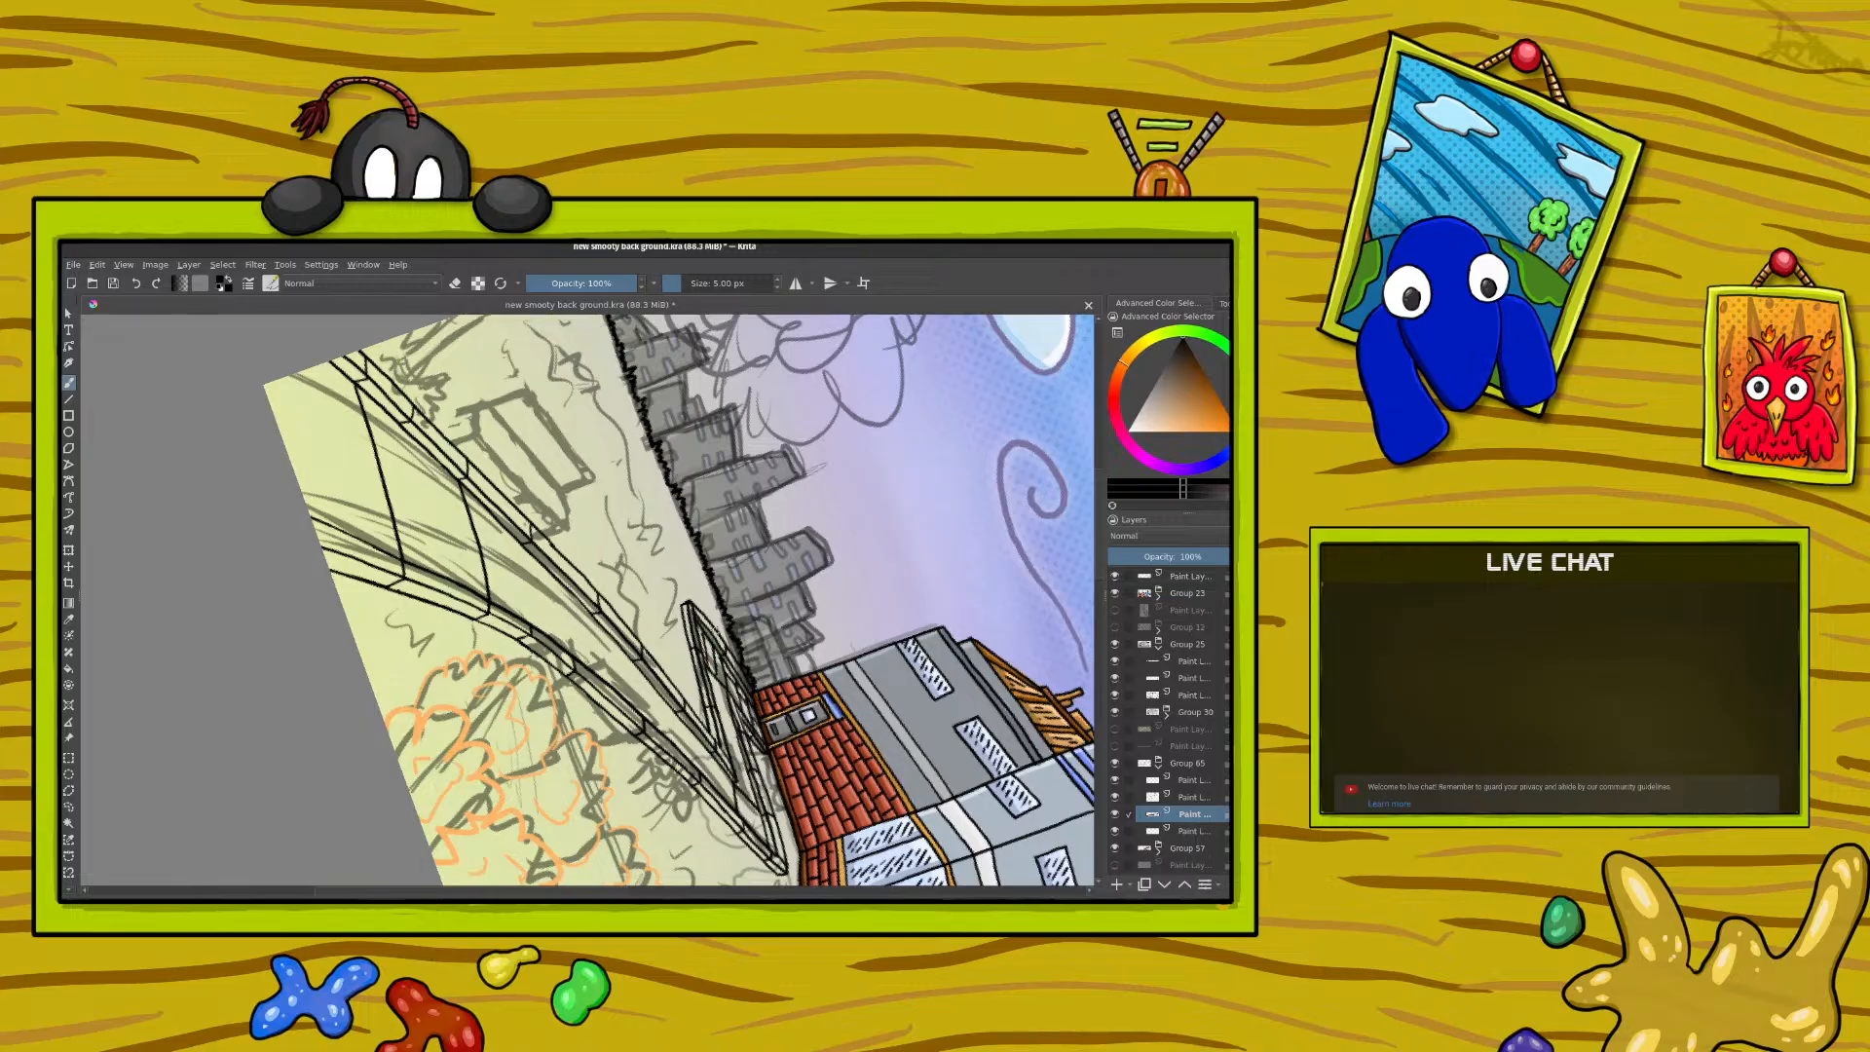
Step: Undo the last stroke and ink dividing lines through the path's far bend beside the brick wall
{"action": "left_click", "coordinate": [137, 284]}
{"action": "right_click", "coordinate": [660, 618]}
{"action": "left_click_drag", "start_coordinate": [575, 529], "coordinate": [450, 531]}
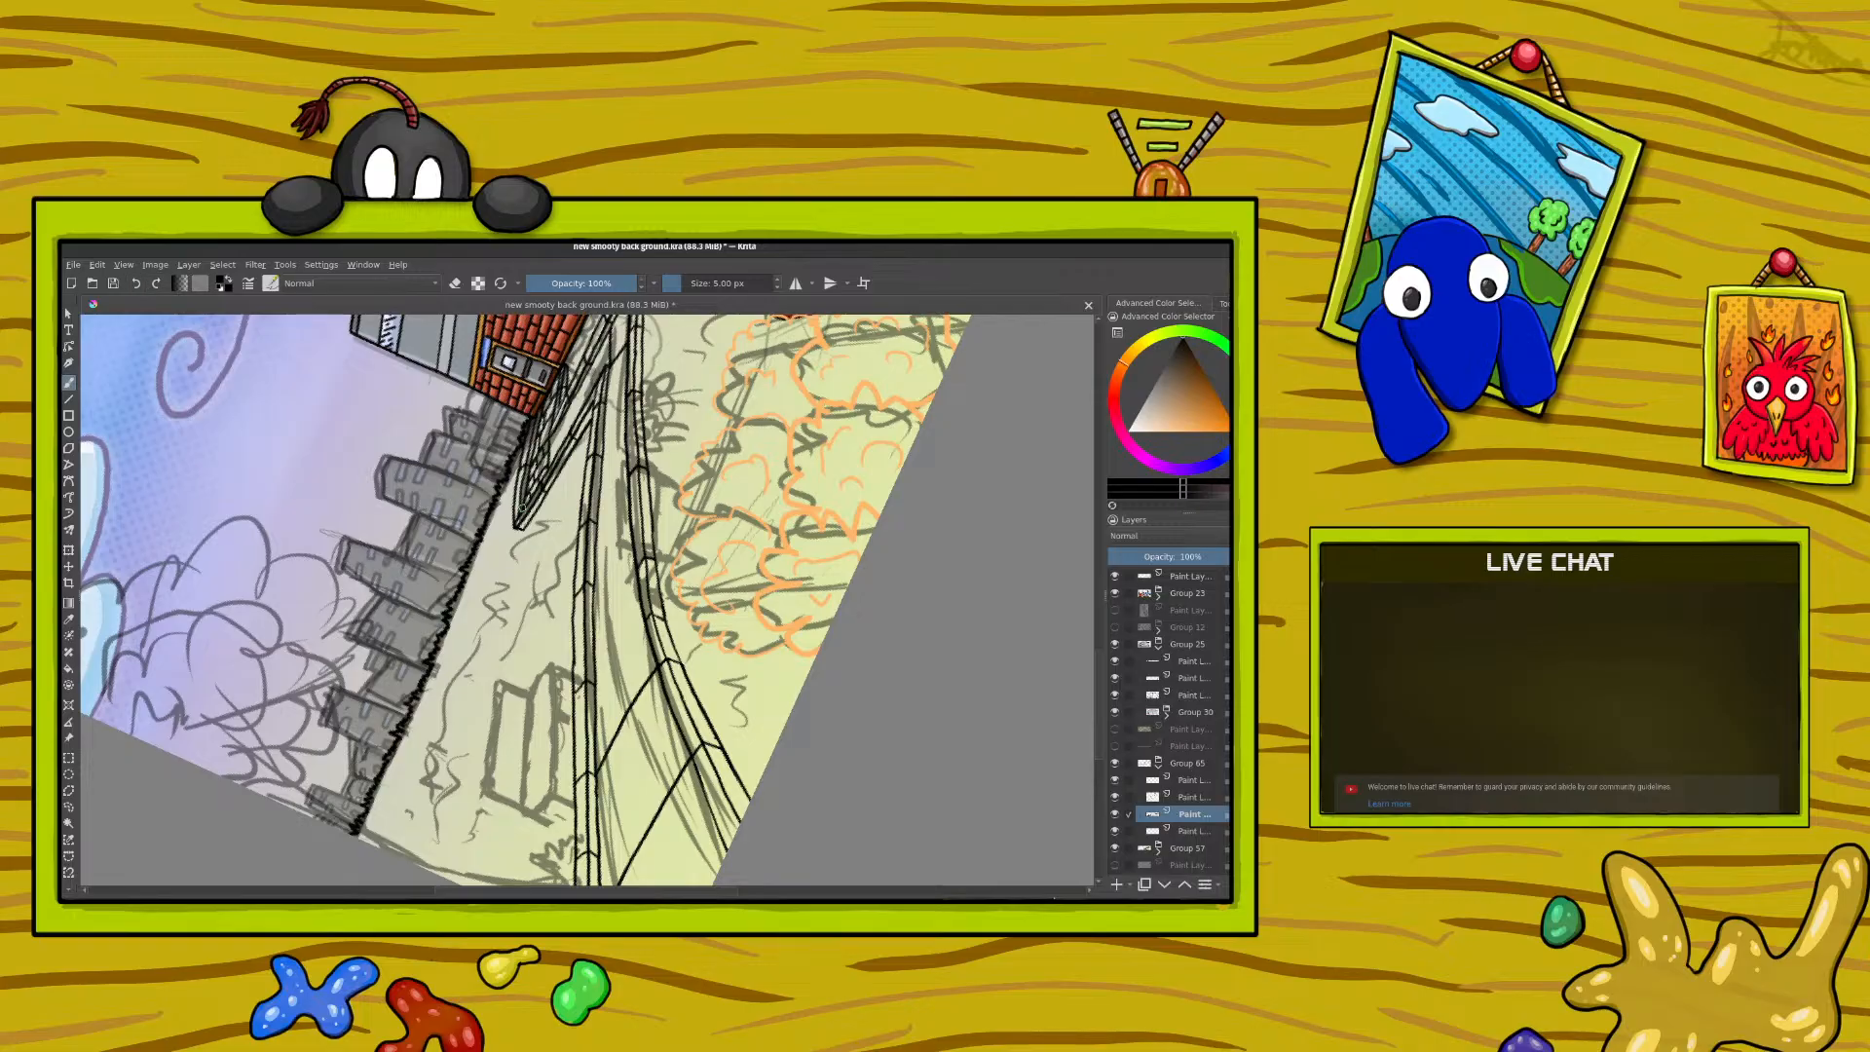
{"action": "right_click", "coordinate": [522, 463]}
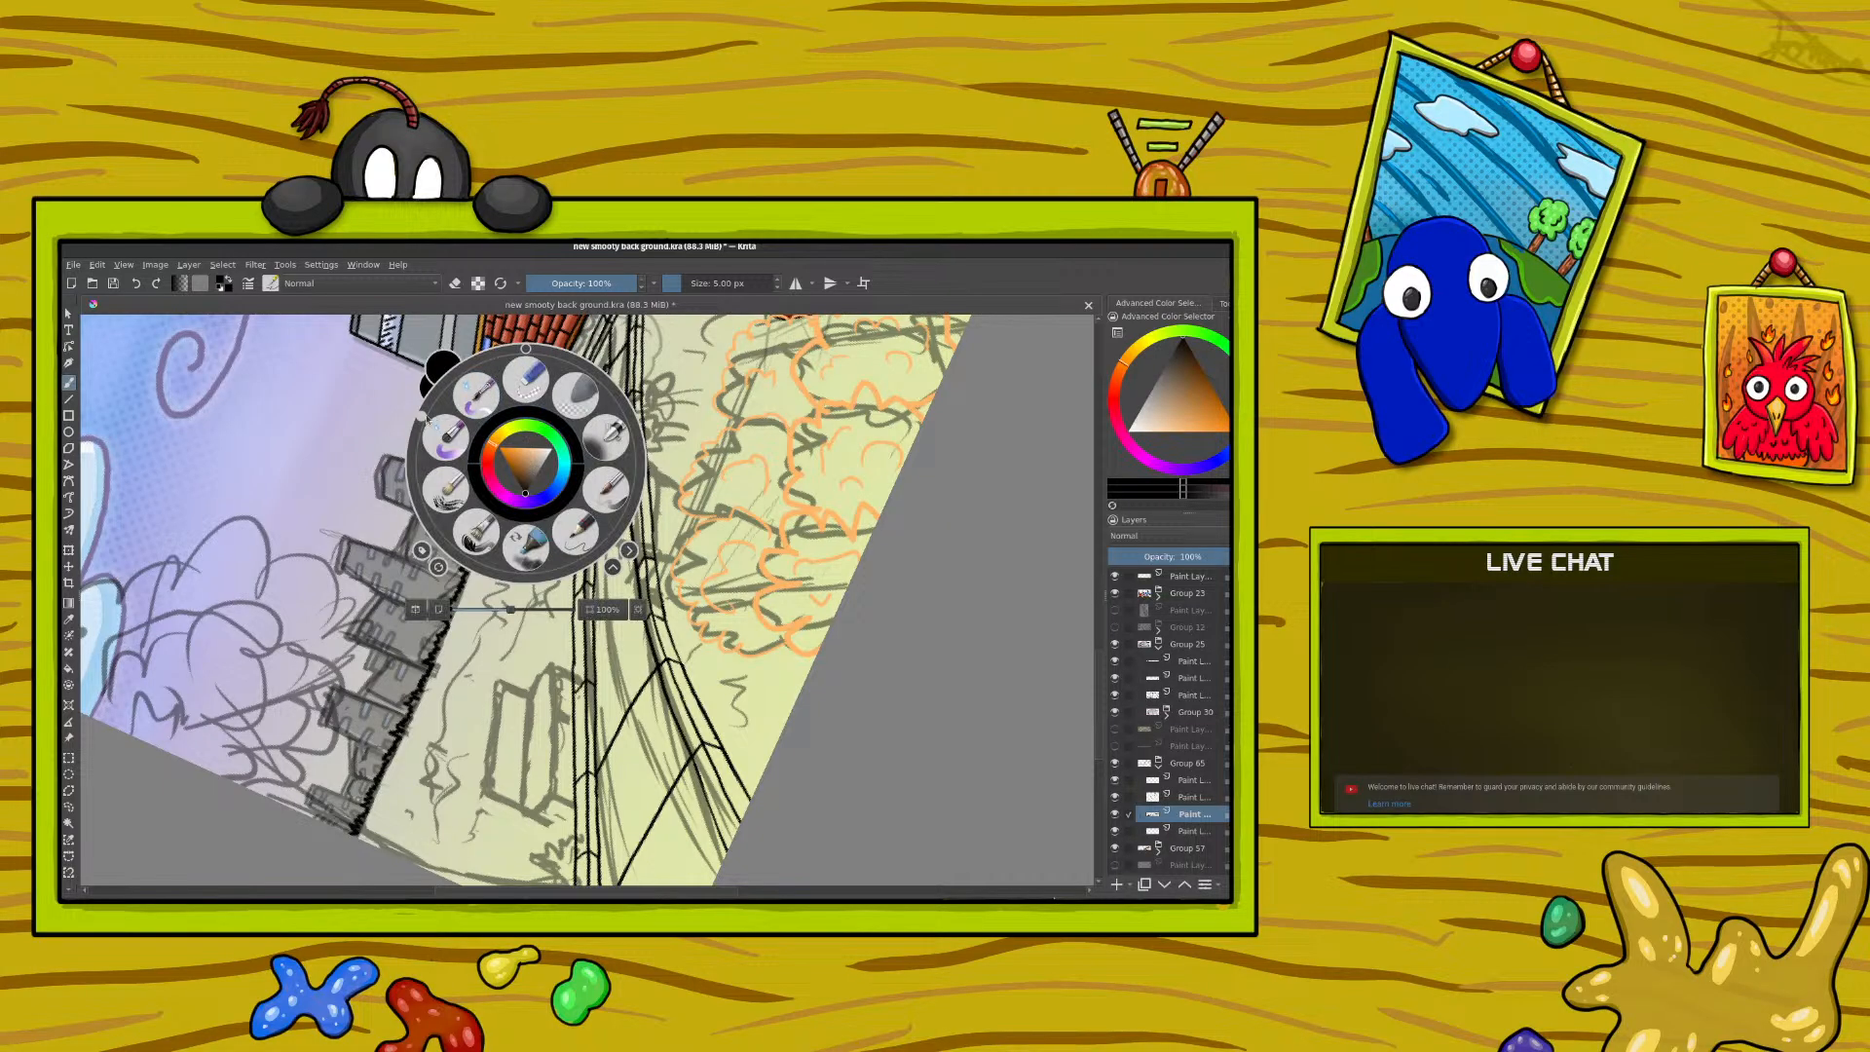
{"action": "mouse_move", "coordinate": [604, 546]}
{"action": "left_mouse_down"}
{"action": "mouse_move", "coordinate": [633, 458]}
{"action": "mouse_move", "coordinate": [576, 411]}
{"action": "mouse_move", "coordinate": [643, 462]}
{"action": "mouse_move", "coordinate": [607, 545]}
{"action": "left_mouse_up"}
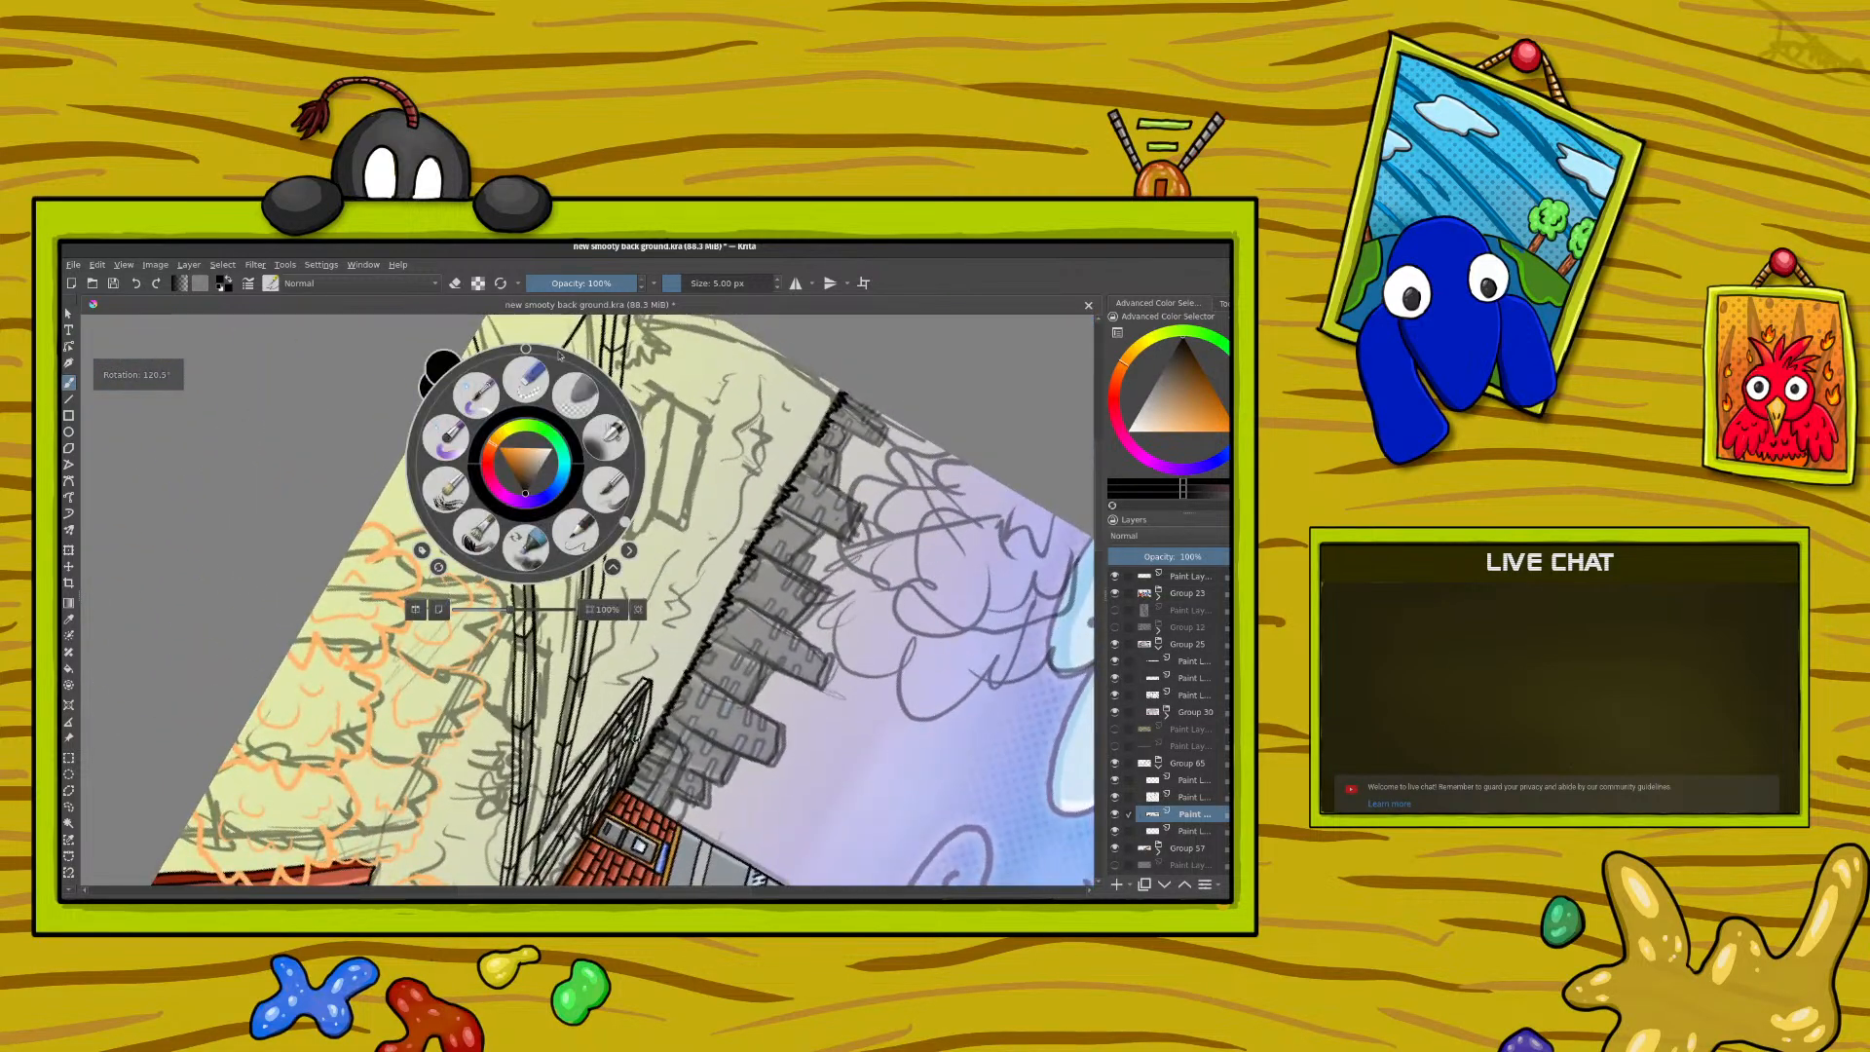
{"action": "scroll", "coordinate": [1090, 591], "scroll_direction": "down", "scroll_amount": 6}
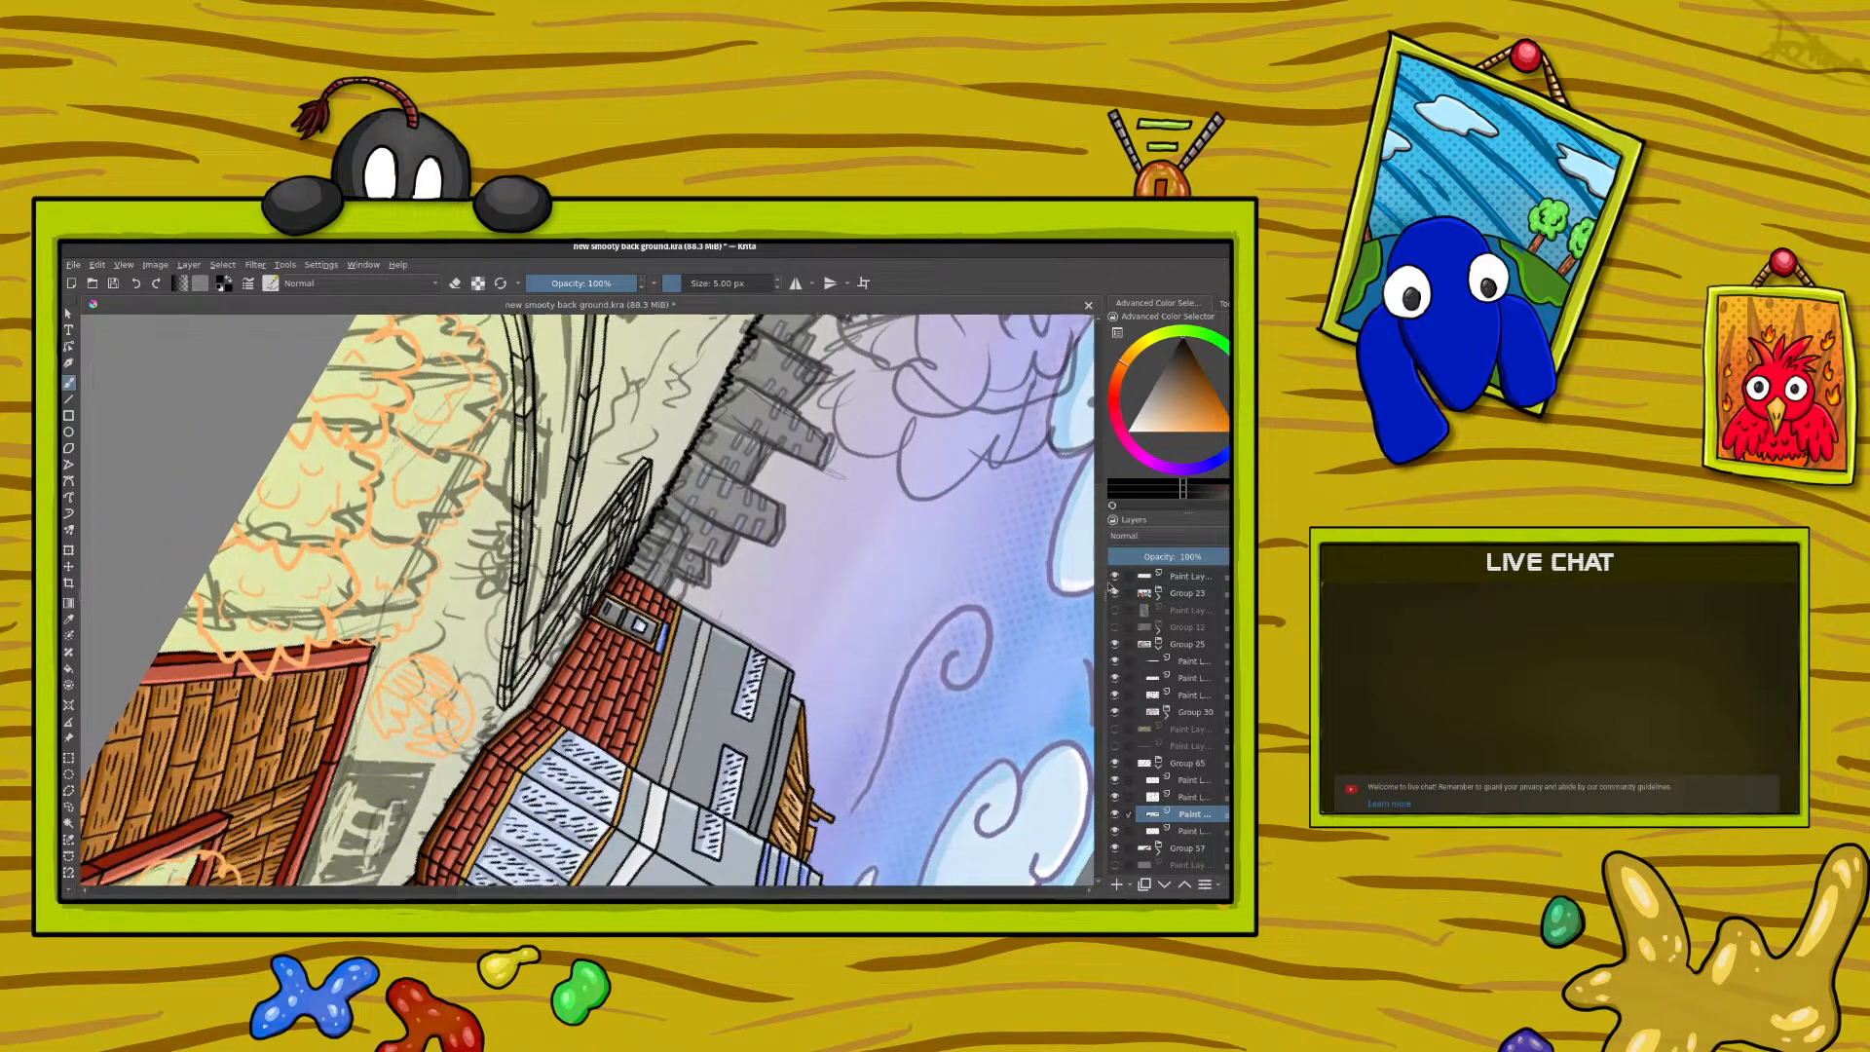
{"action": "mouse_move", "coordinate": [1119, 601]}
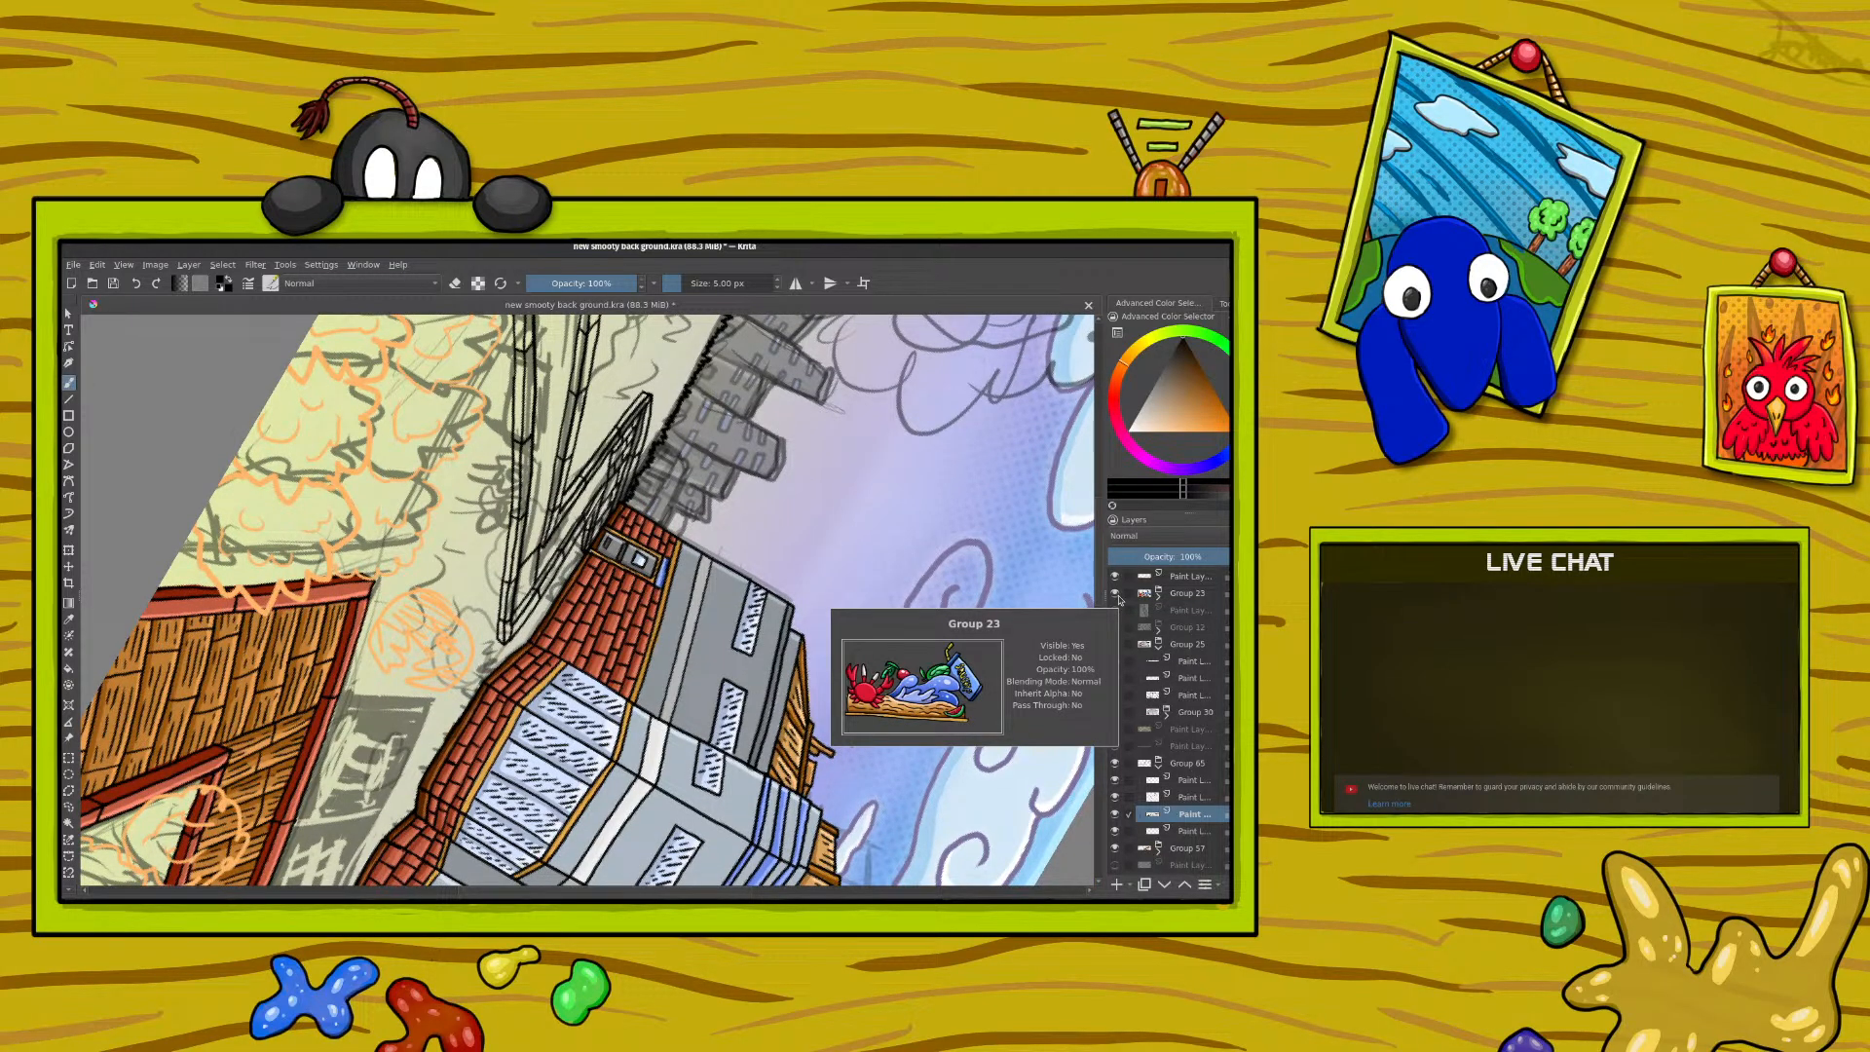
{"action": "scroll", "coordinate": [1101, 624], "scroll_direction": "down", "scroll_amount": 5}
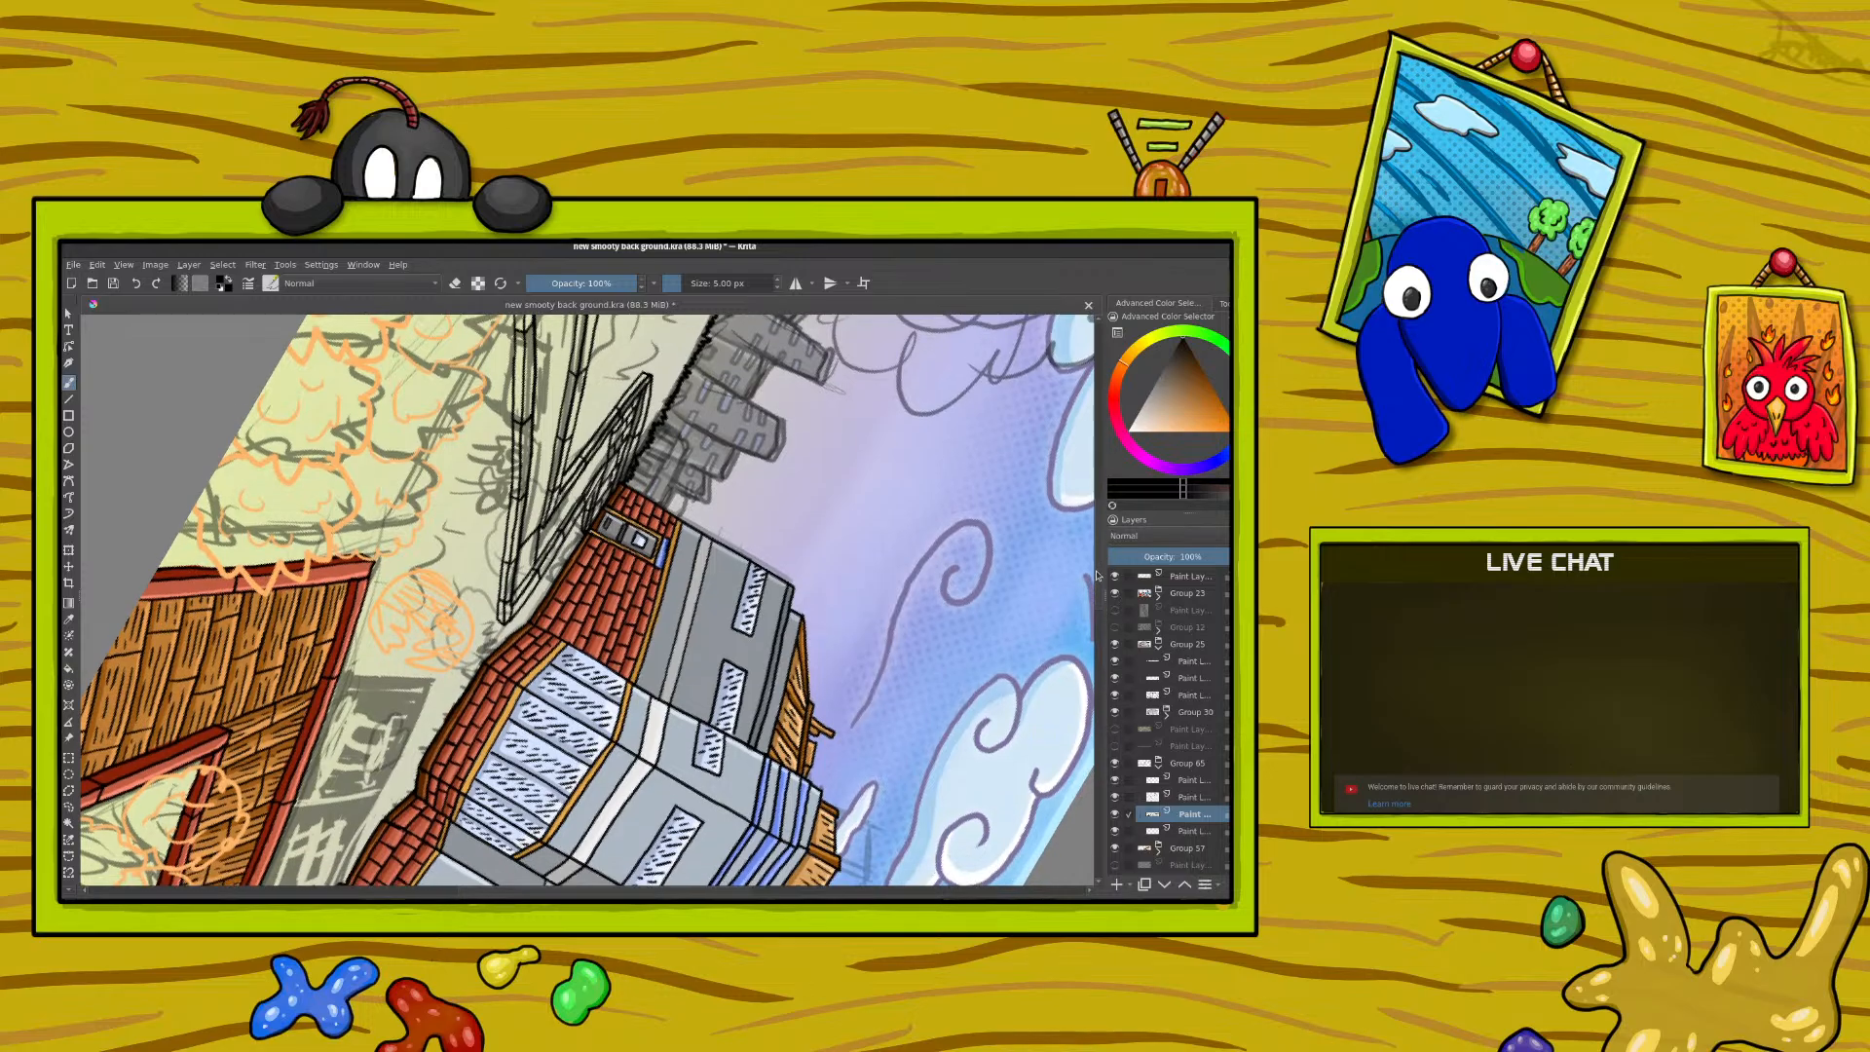
{"action": "scroll", "coordinate": [1100, 629], "scroll_direction": "up", "scroll_amount": 7}
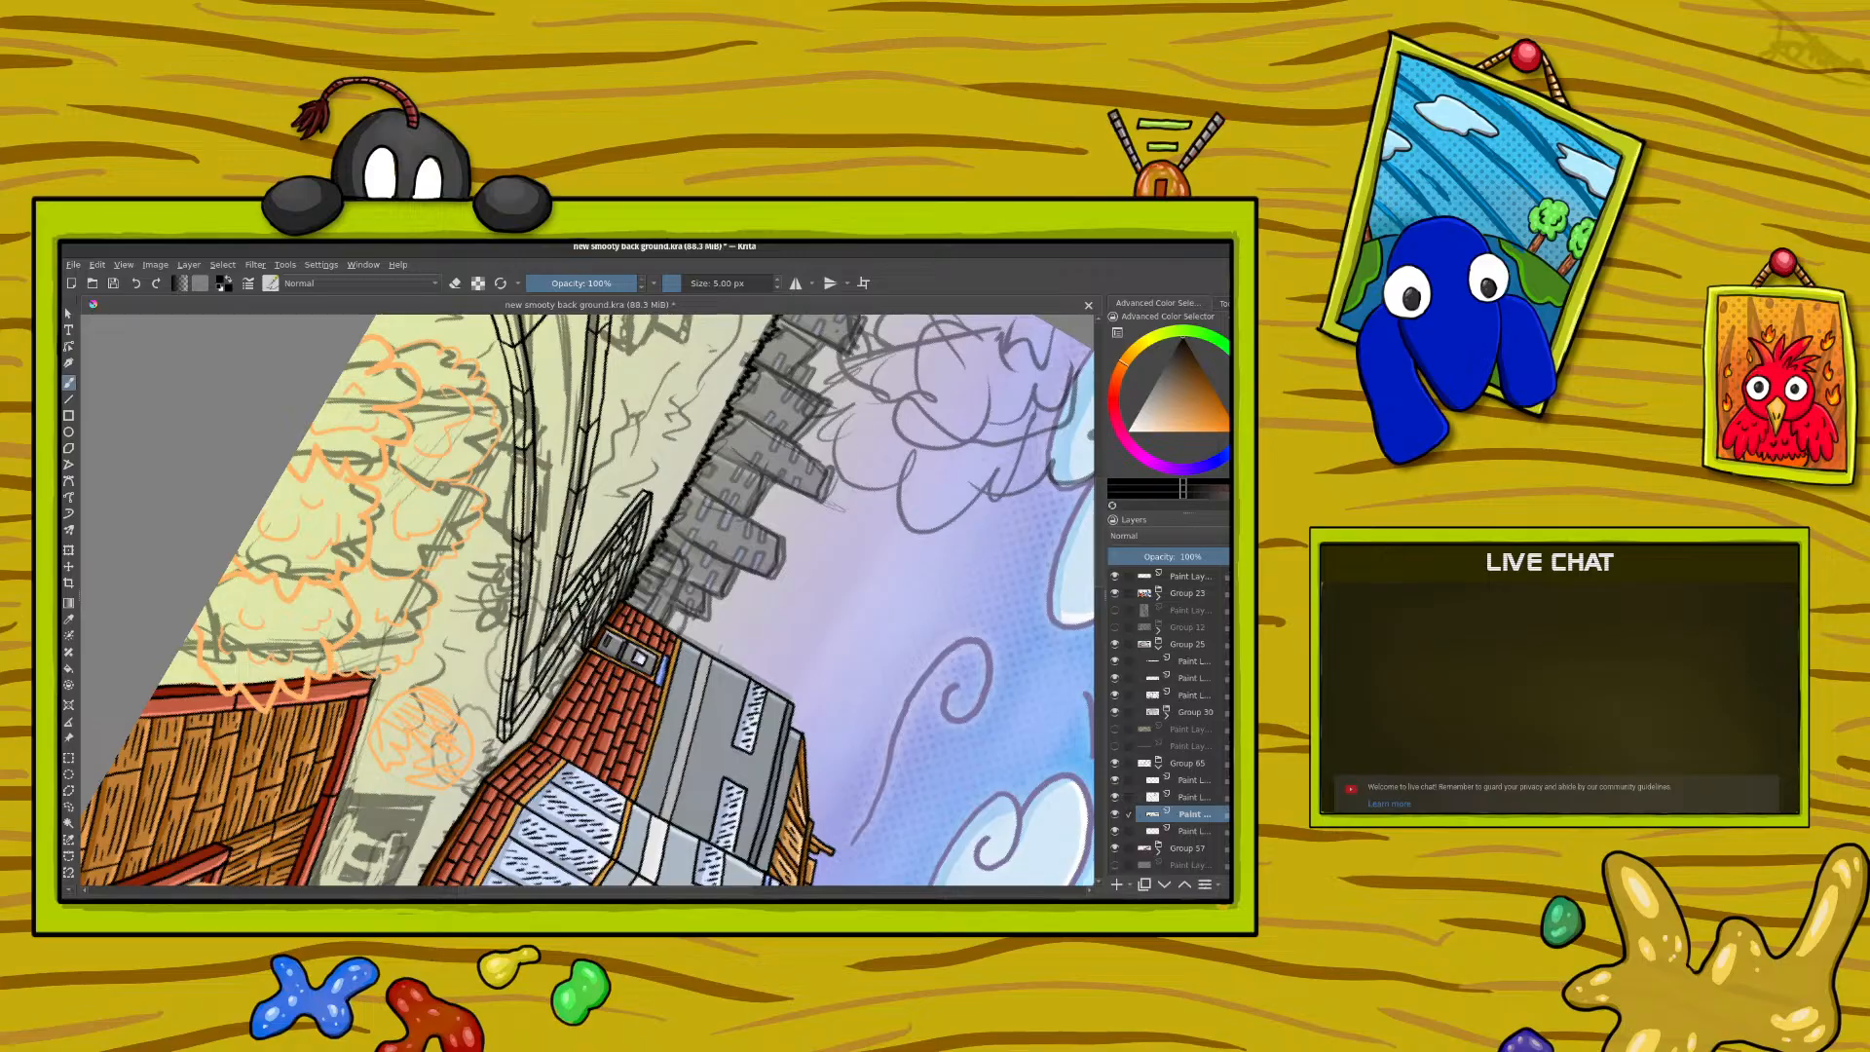
Step: Ink a finer grid of paving stones through the far bend, around its sharp corner by the building
{"action": "right_click", "coordinate": [541, 574]}
{"action": "right_click", "coordinate": [540, 575]}
{"action": "right_click", "coordinate": [546, 590]}
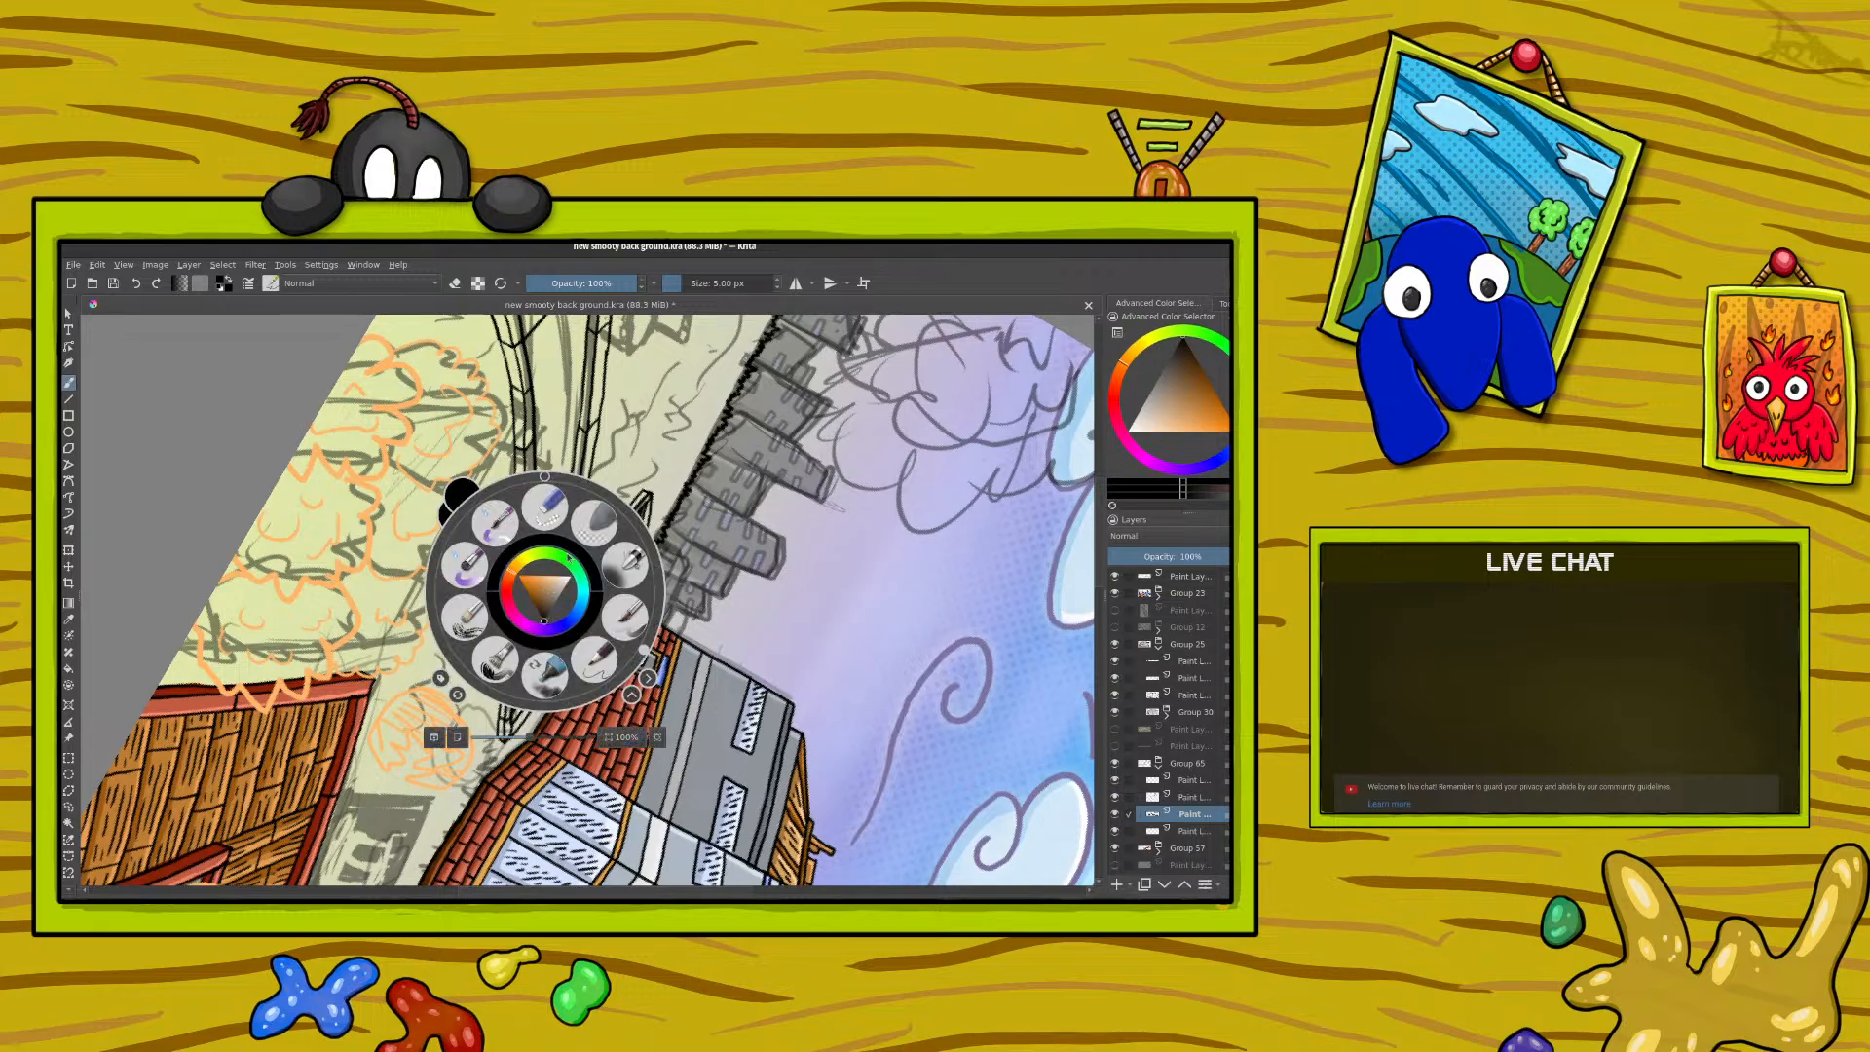
{"action": "left_click", "coordinate": [597, 491]}
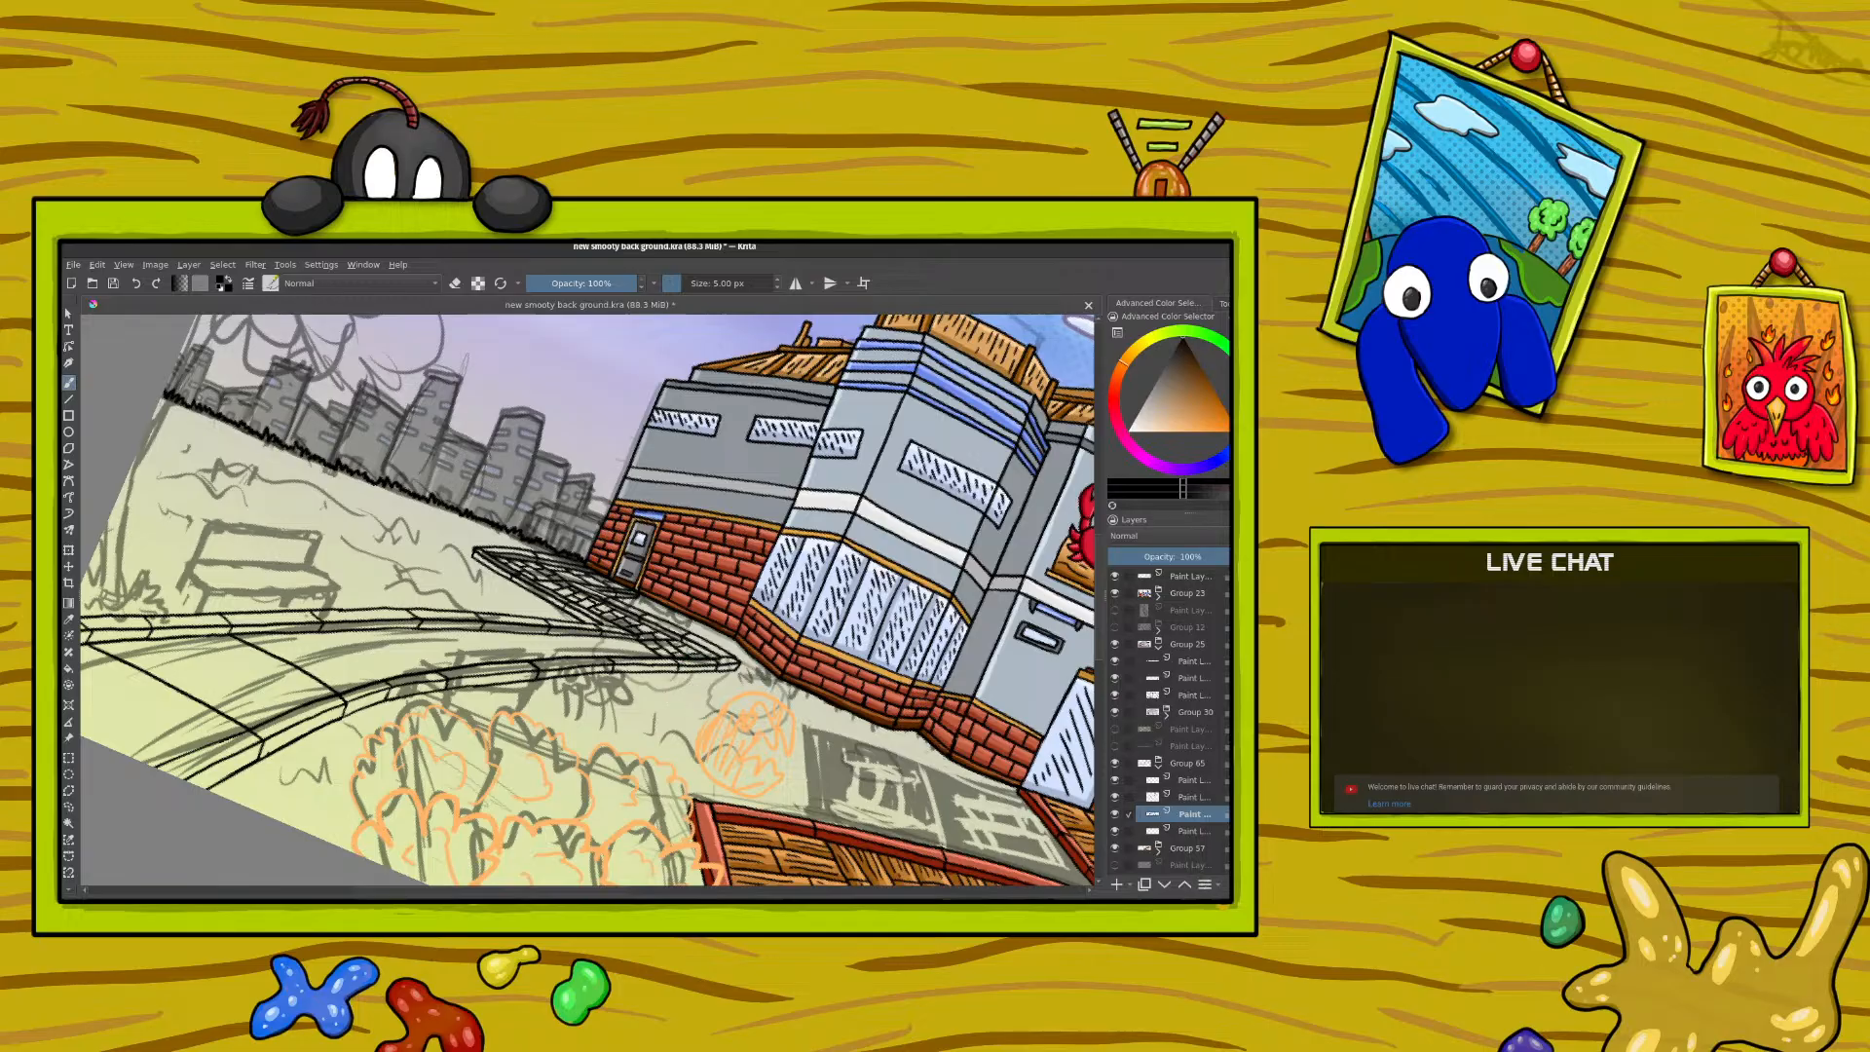
{"action": "right_click", "coordinate": [468, 493]}
{"action": "left_click_drag", "start_coordinate": [468, 370], "coordinate": [585, 419]}
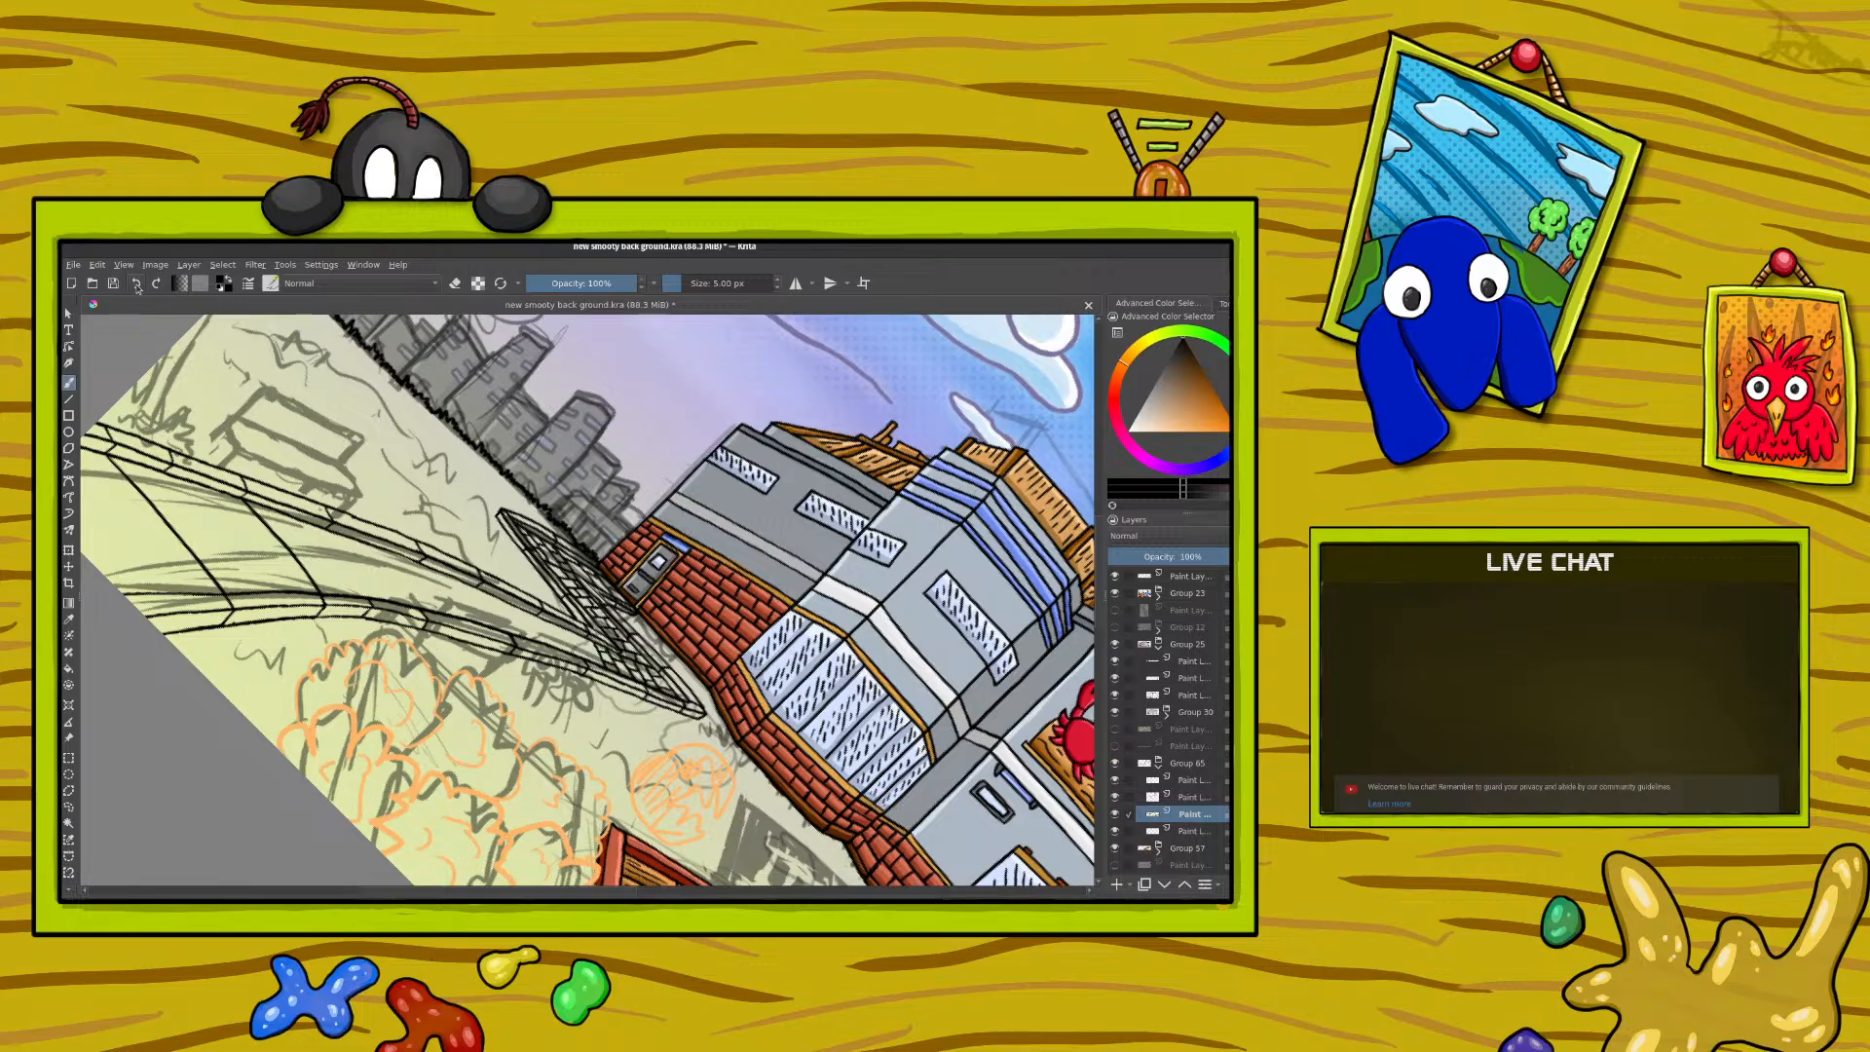
{"action": "right_click", "coordinate": [512, 599]}
{"action": "left_click_drag", "start_coordinate": [512, 516], "coordinate": [585, 546]}
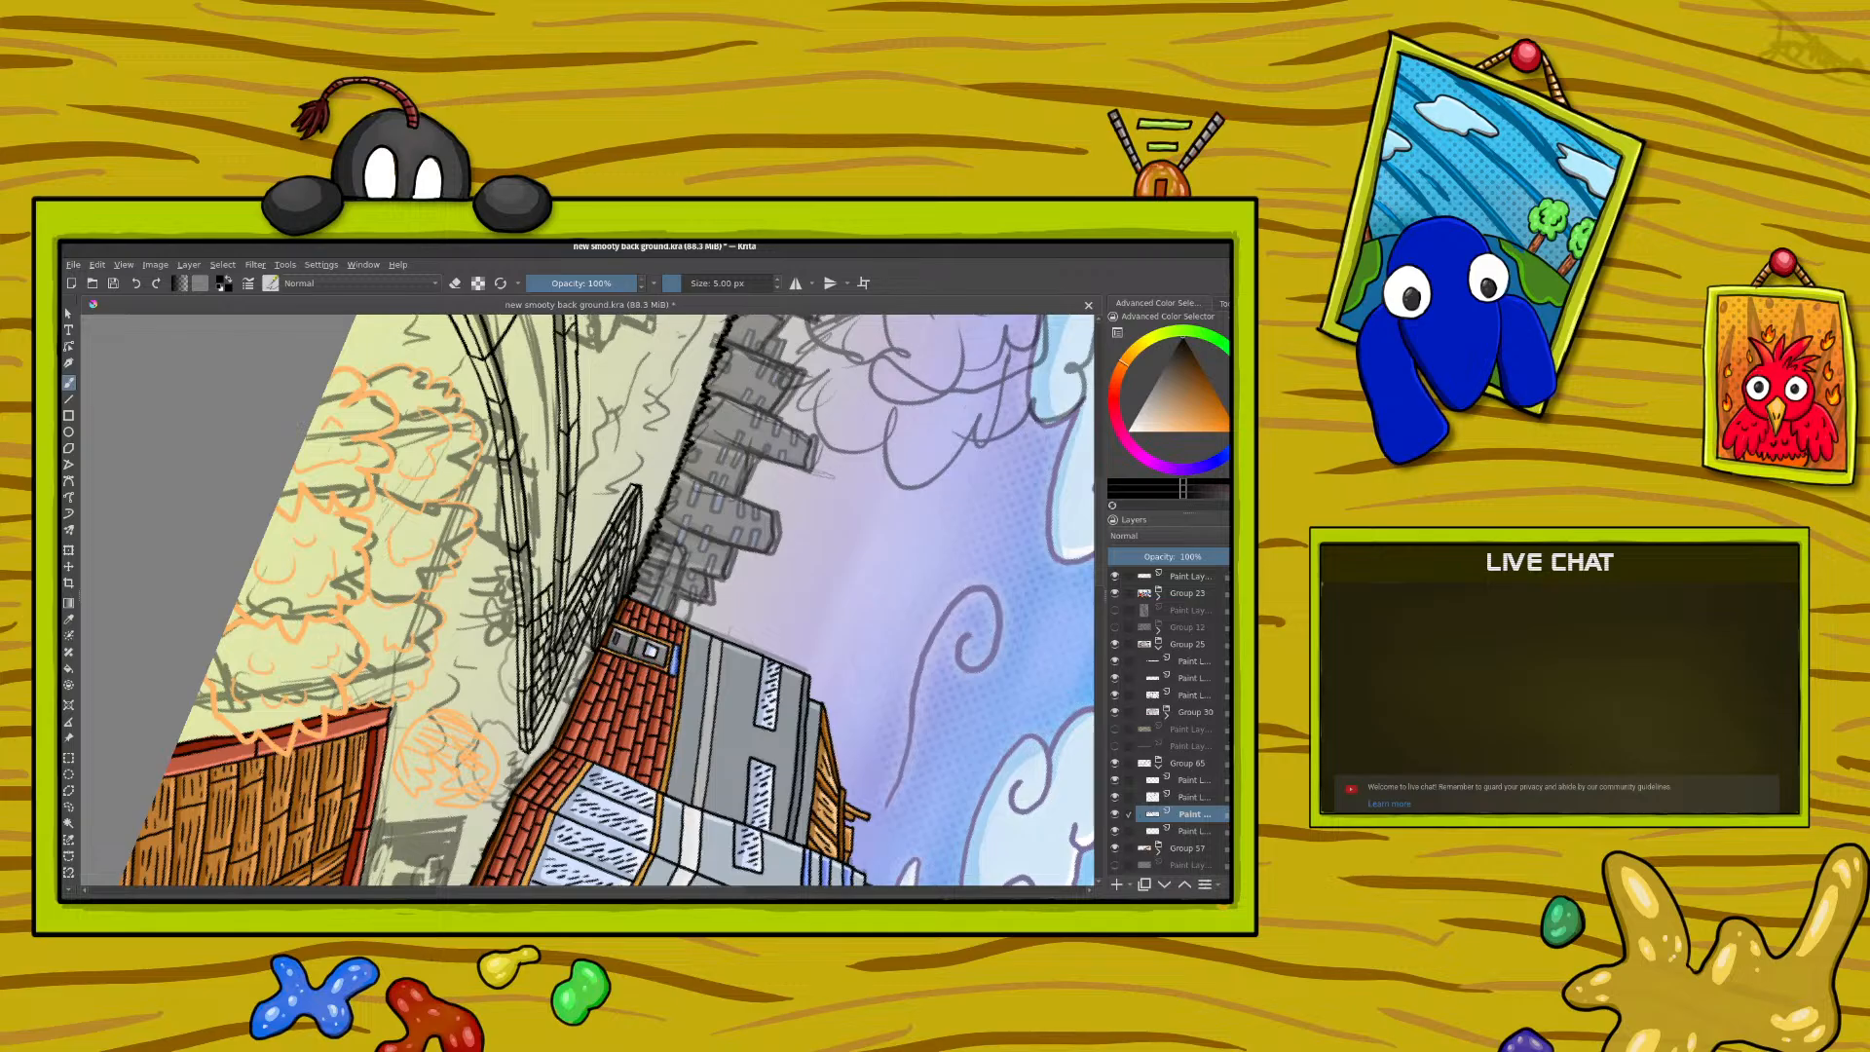
Step: Ink rows of paving stones between both curbs from the sharp corner along the path's middle stretch, erasing stray marks
{"action": "right_click", "coordinate": [421, 601]}
{"action": "left_click", "coordinate": [533, 628]}
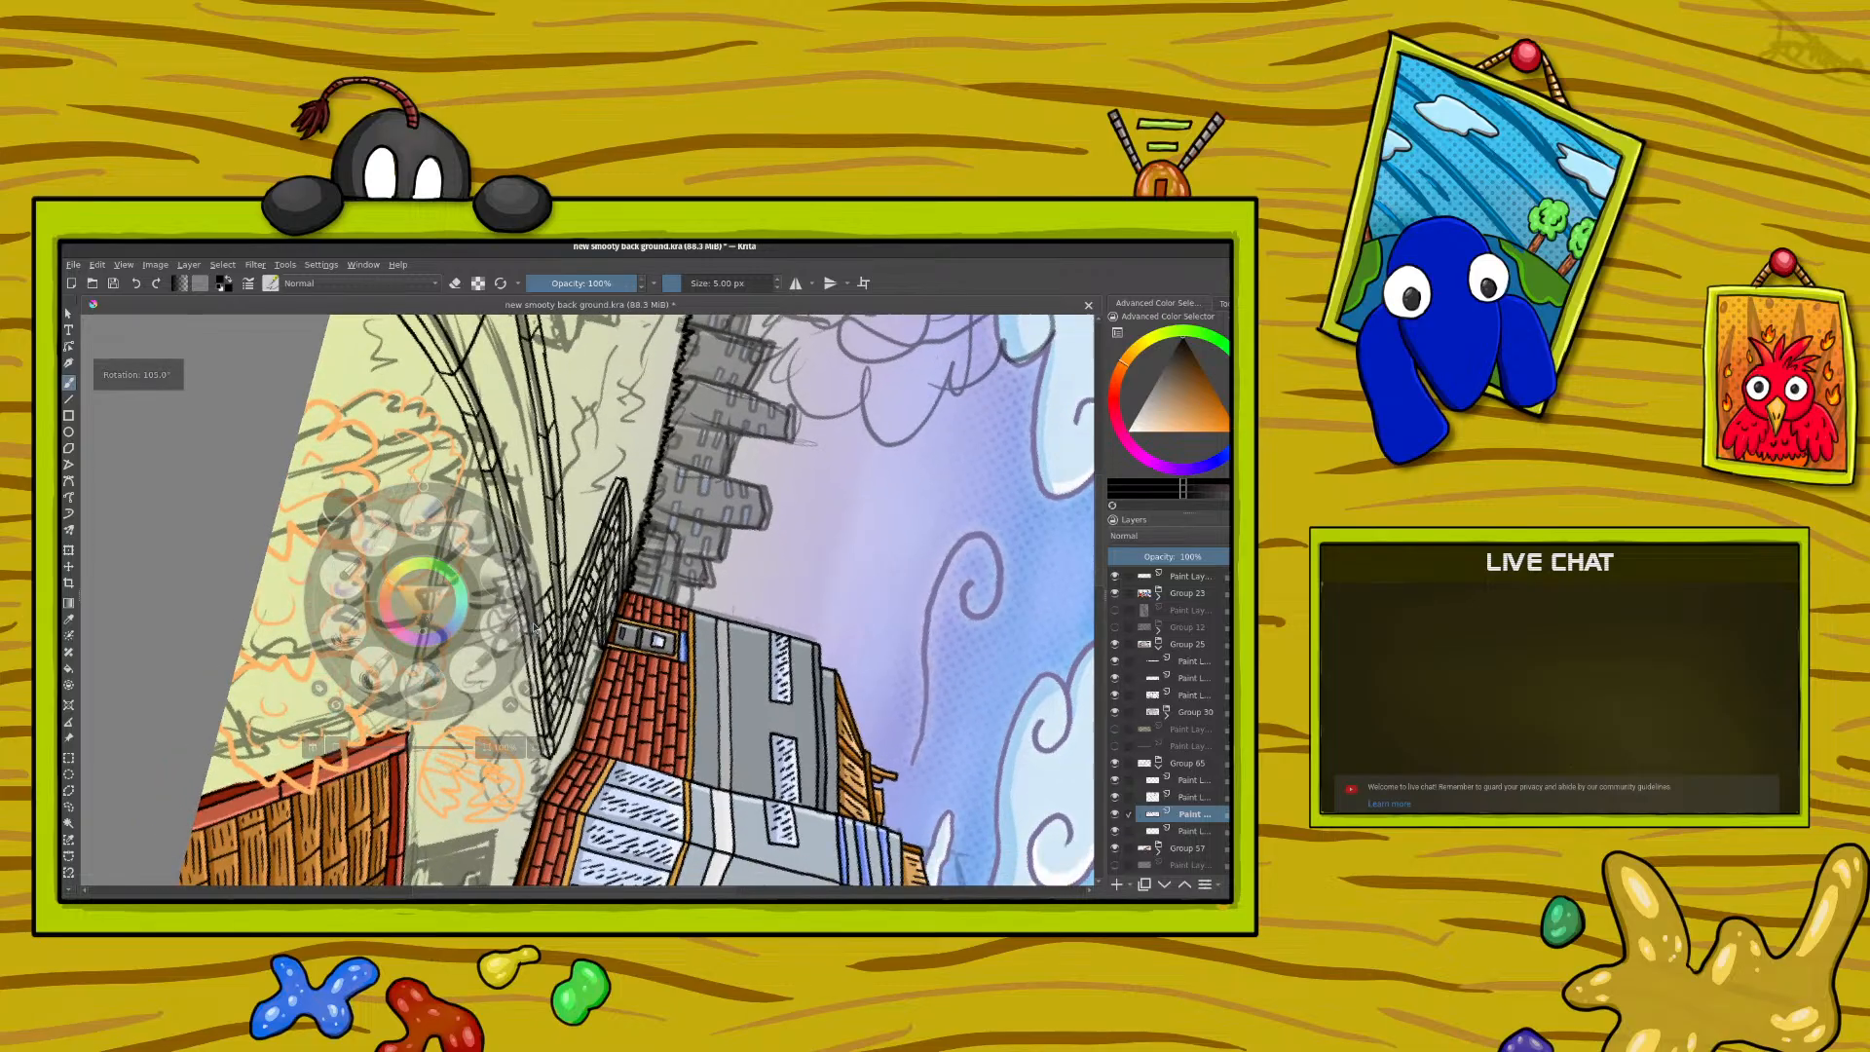
{"action": "left_click_drag", "start_coordinate": [533, 628], "coordinate": [479, 501]}
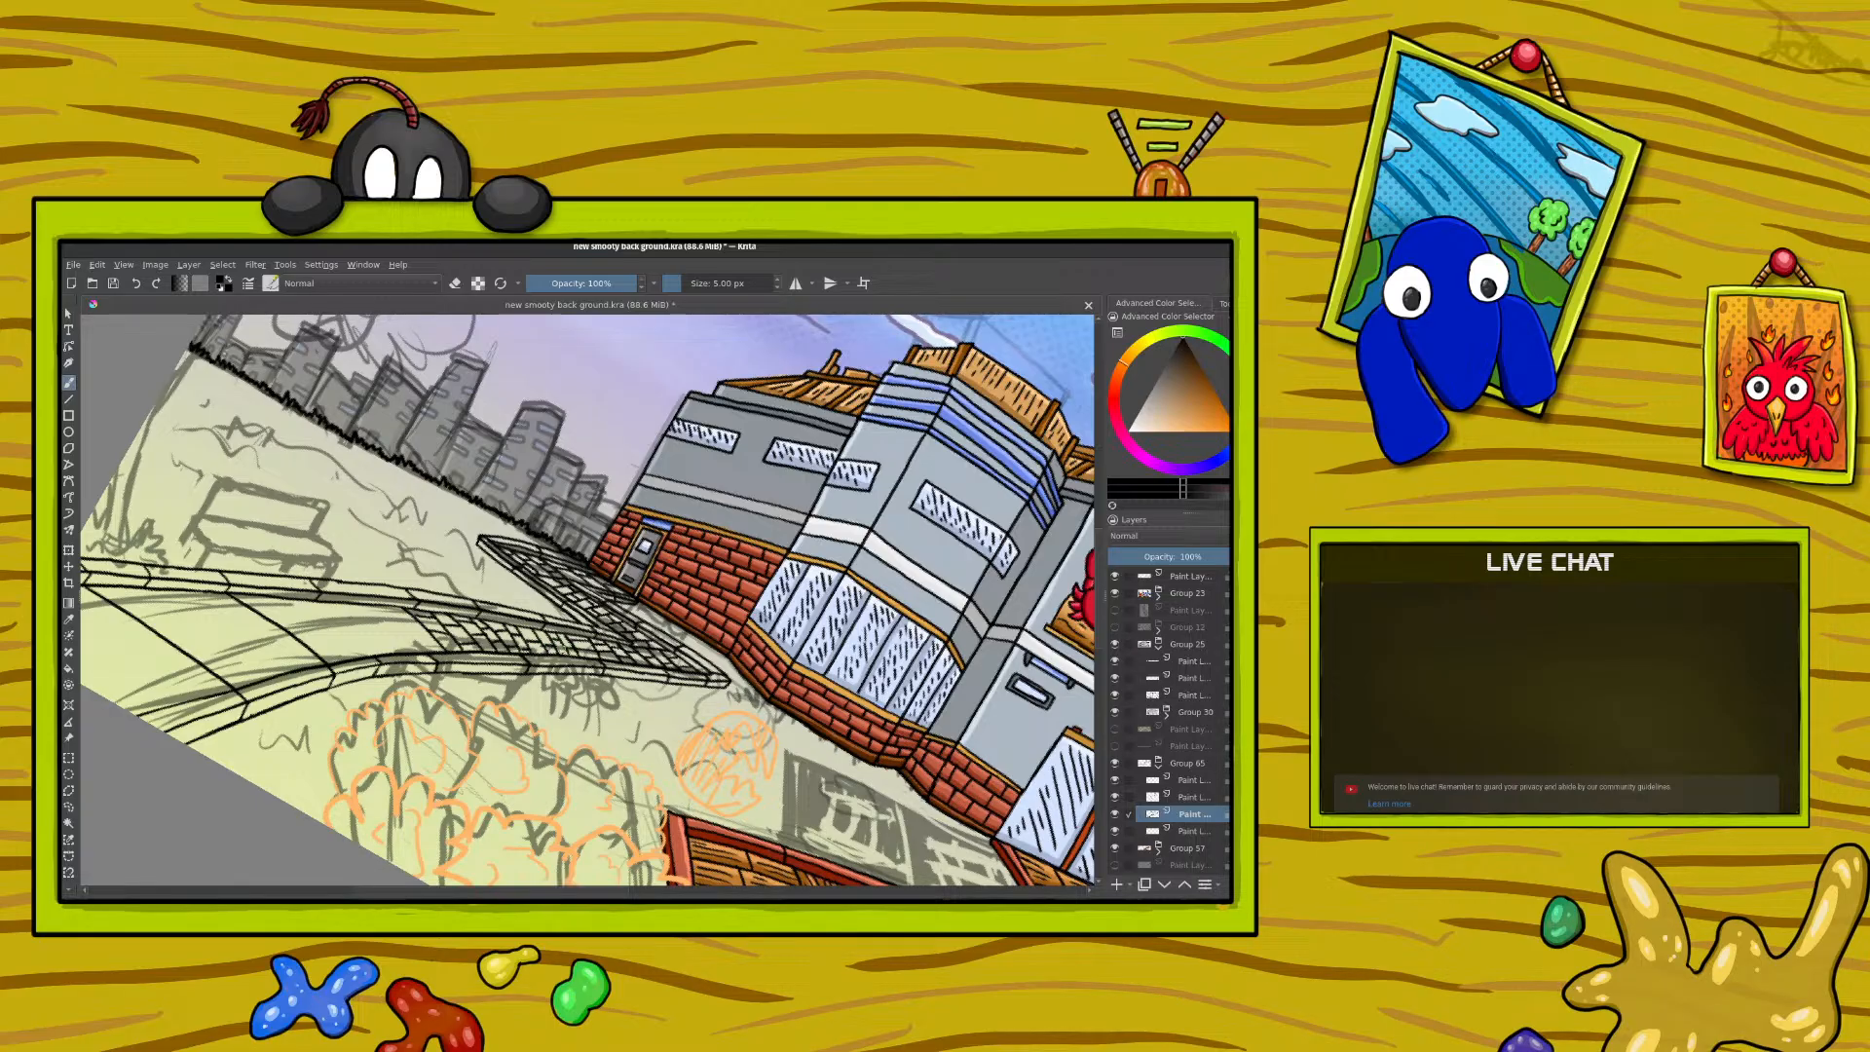
{"action": "right_click", "coordinate": [453, 549]}
{"action": "right_click", "coordinate": [489, 518]}
{"action": "key", "text": "e"}
{"action": "left_click", "coordinate": [454, 283]}
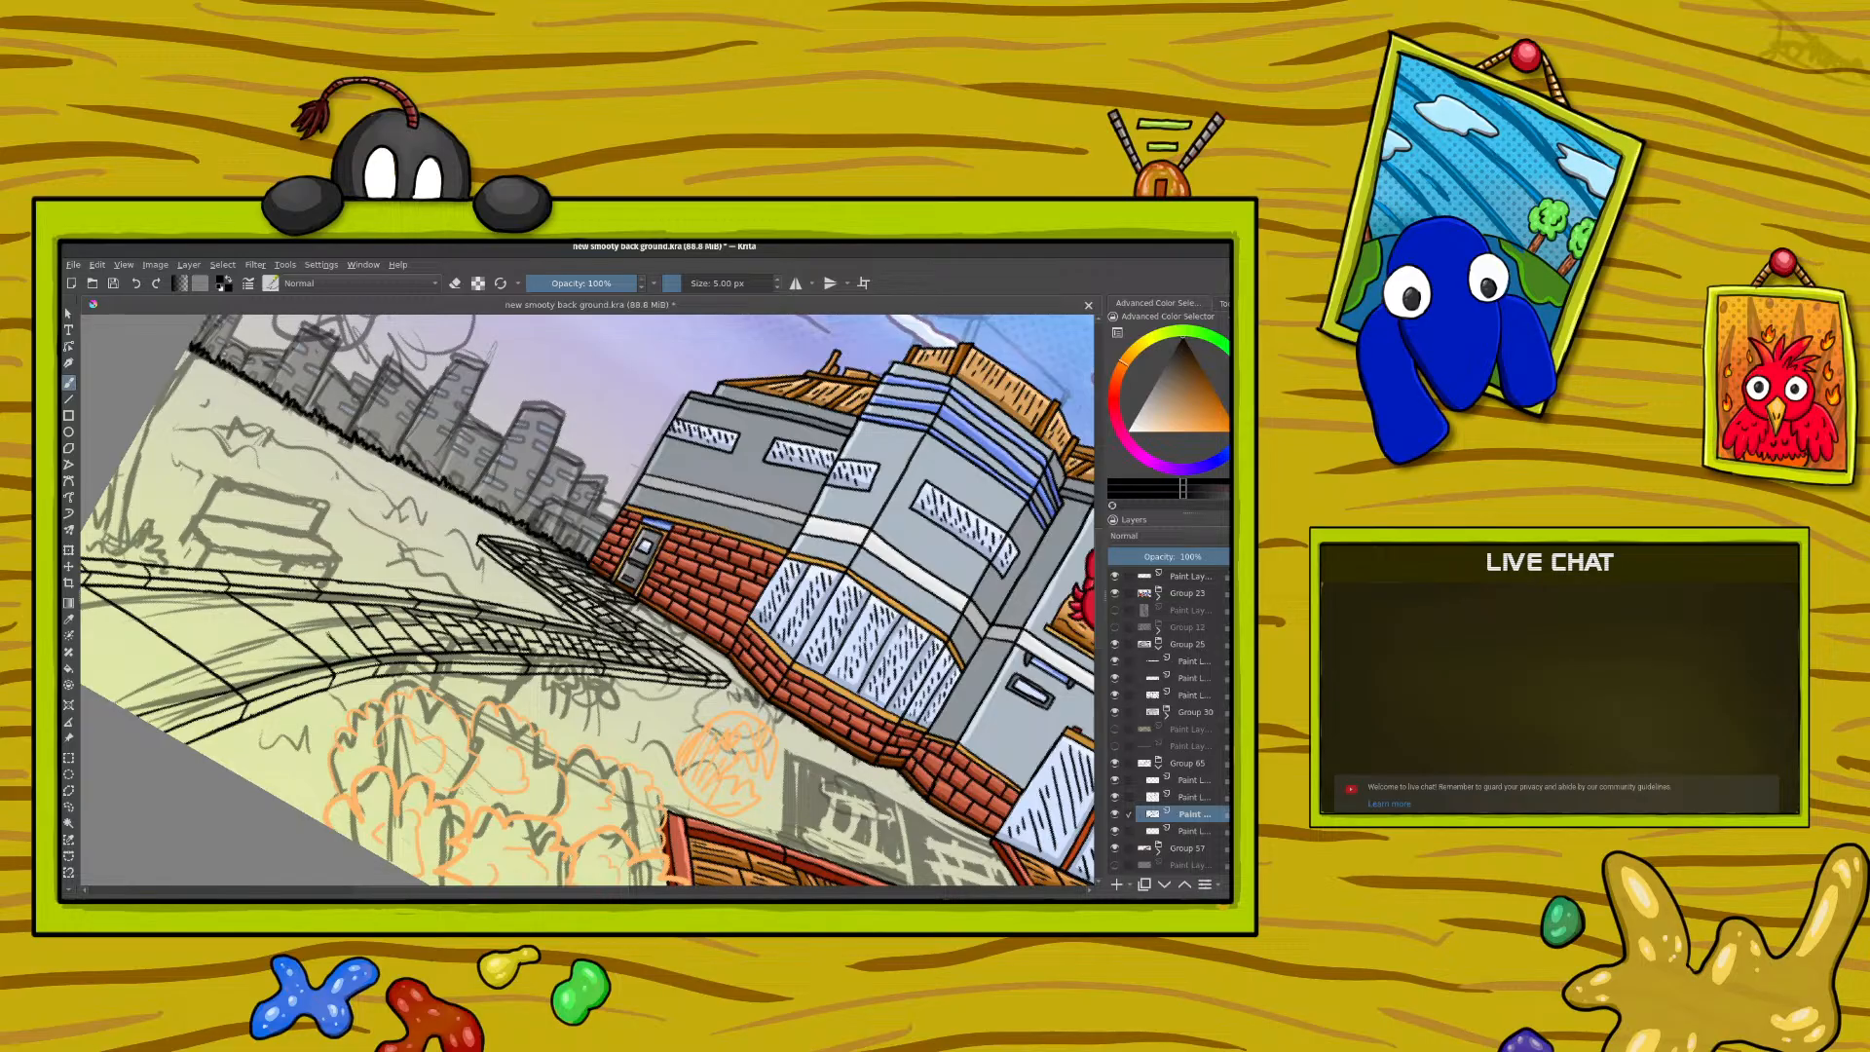
Step: Continue the paving stones in front of the bench and erase the overshooting line ends
{"action": "left_click_drag", "start_coordinate": [310, 612], "coordinate": [341, 616]}
{"action": "left_click_drag", "start_coordinate": [289, 609], "coordinate": [261, 609]}
{"action": "left_click", "coordinate": [461, 286]}
{"action": "key", "text": "4"}
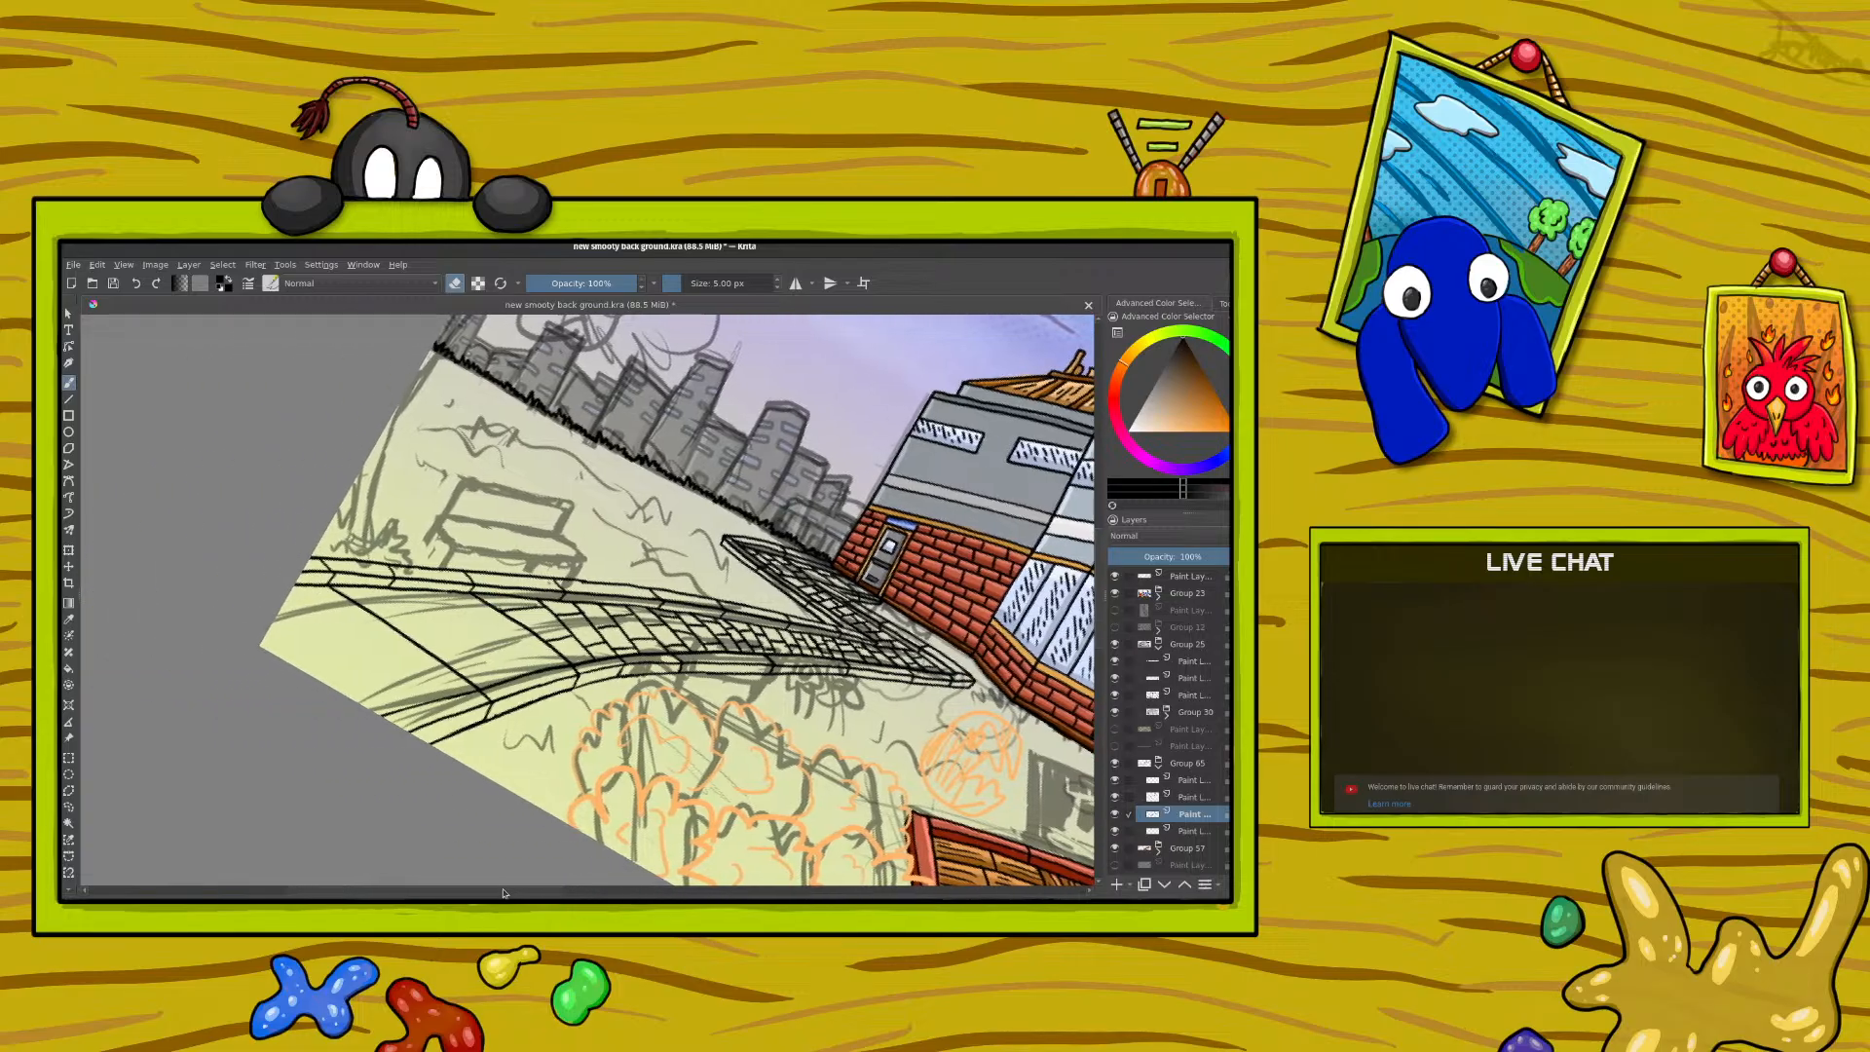
Step: Ink lines dividing the path's wide near stretch from the bench to the canvas edge, undoing a misplaced stroke
{"action": "right_click", "coordinate": [414, 609]}
{"action": "left_click_drag", "start_coordinate": [502, 529], "coordinate": [585, 487]}
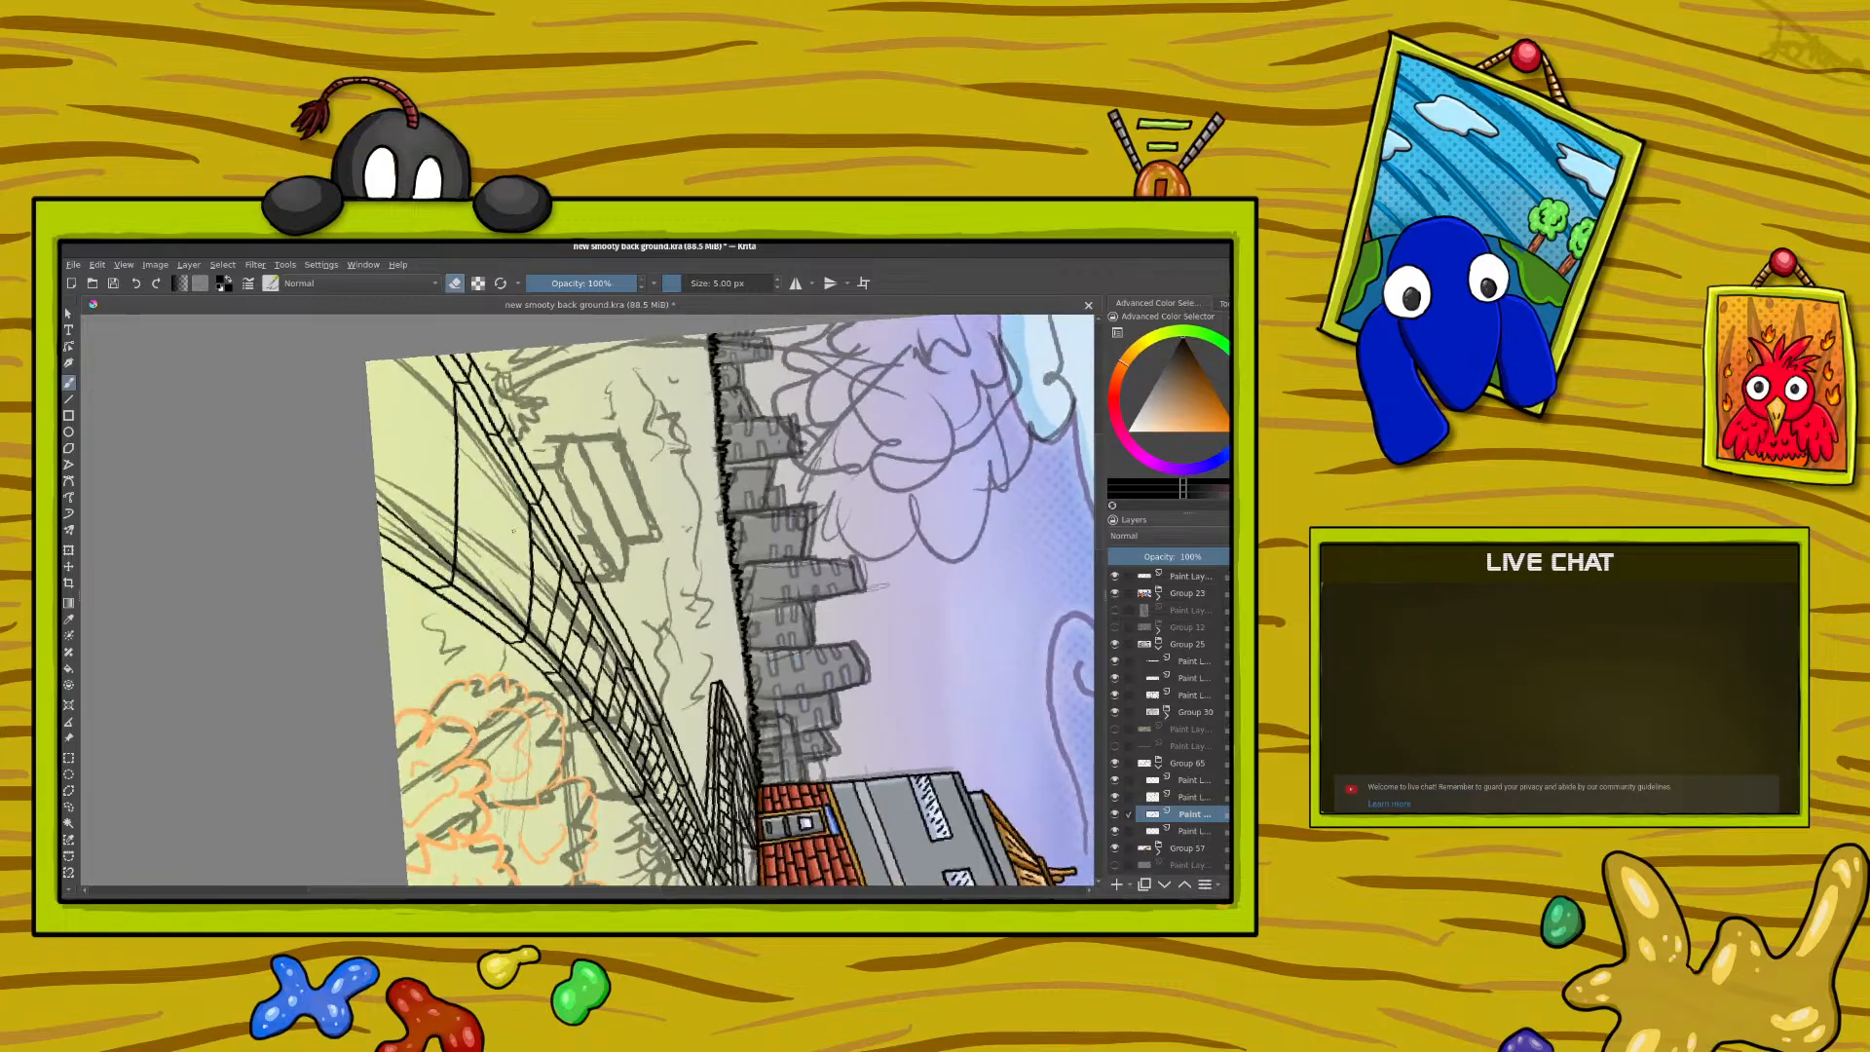
{"action": "left_click", "coordinate": [455, 284]}
{"action": "mouse_move", "coordinate": [514, 480]}
{"action": "left_mouse_down"}
{"action": "mouse_move", "coordinate": [514, 570]}
{"action": "mouse_move", "coordinate": [489, 532]}
{"action": "mouse_move", "coordinate": [489, 441]}
{"action": "left_mouse_up"}
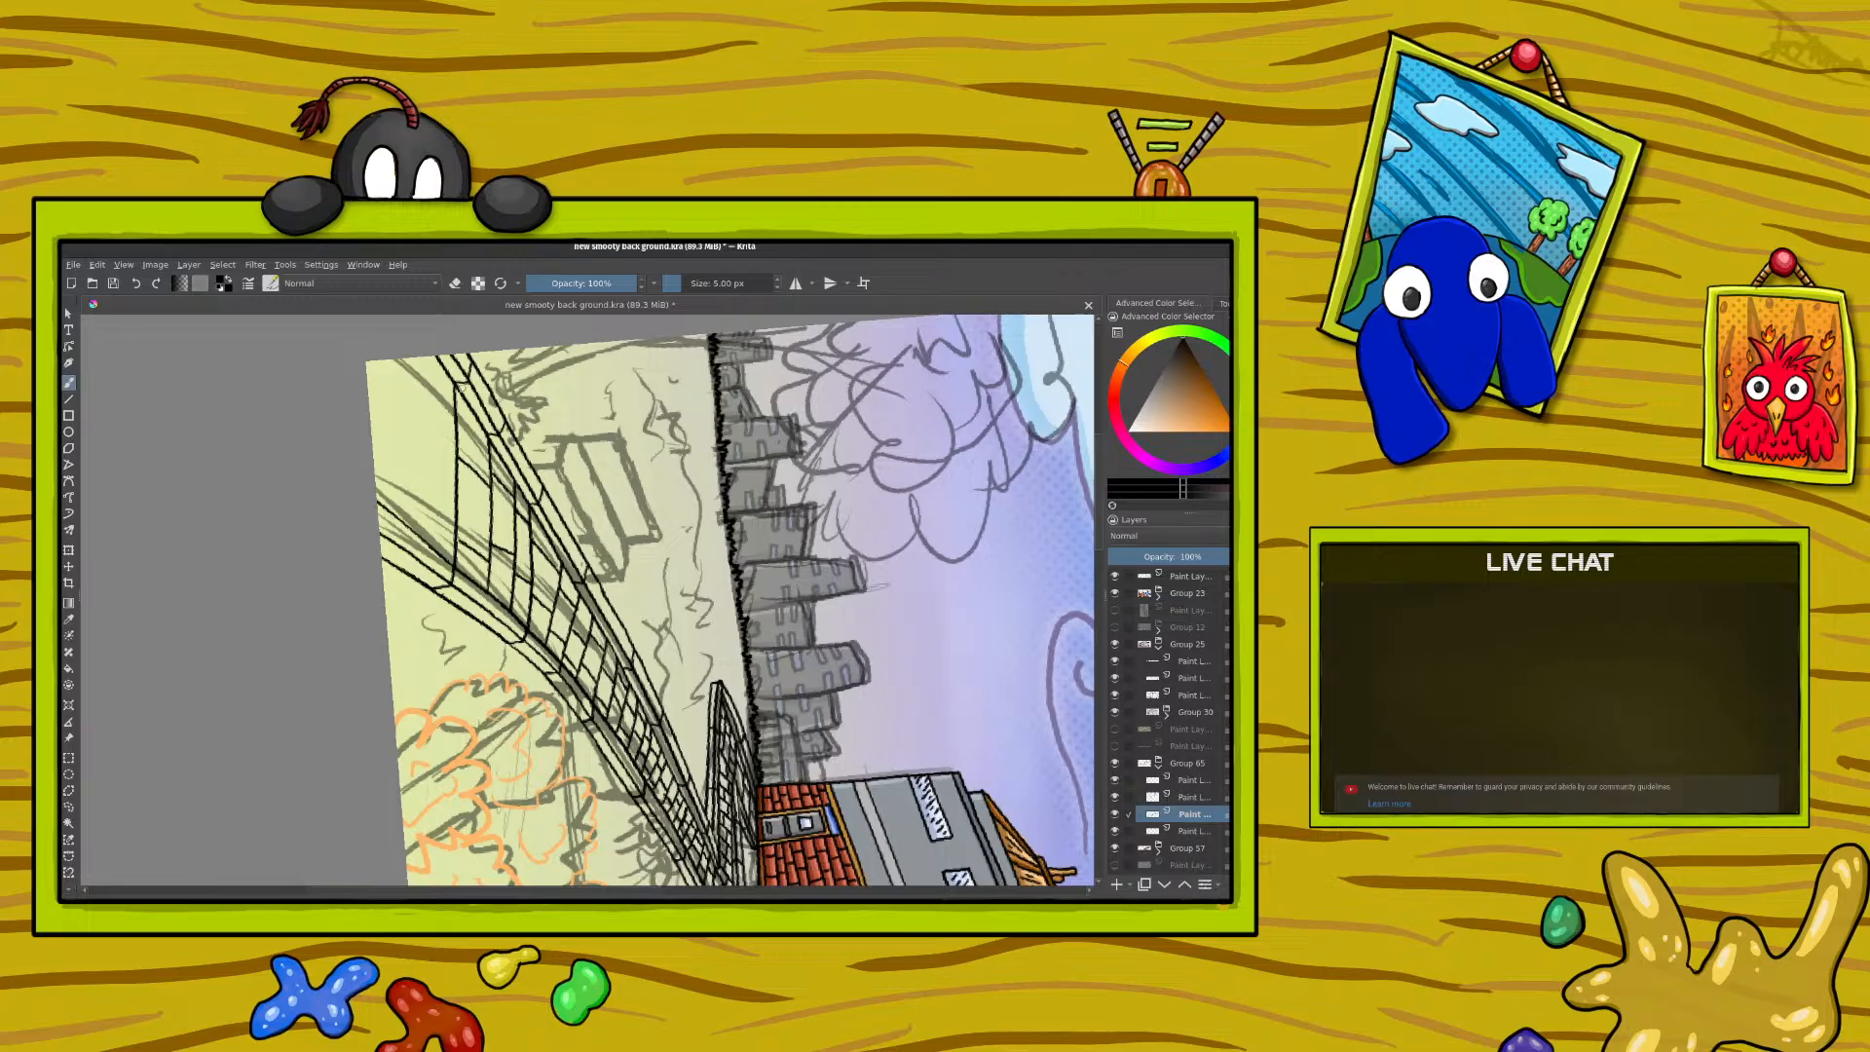
{"action": "scroll", "coordinate": [434, 438], "scroll_direction": "up", "scroll_amount": 2}
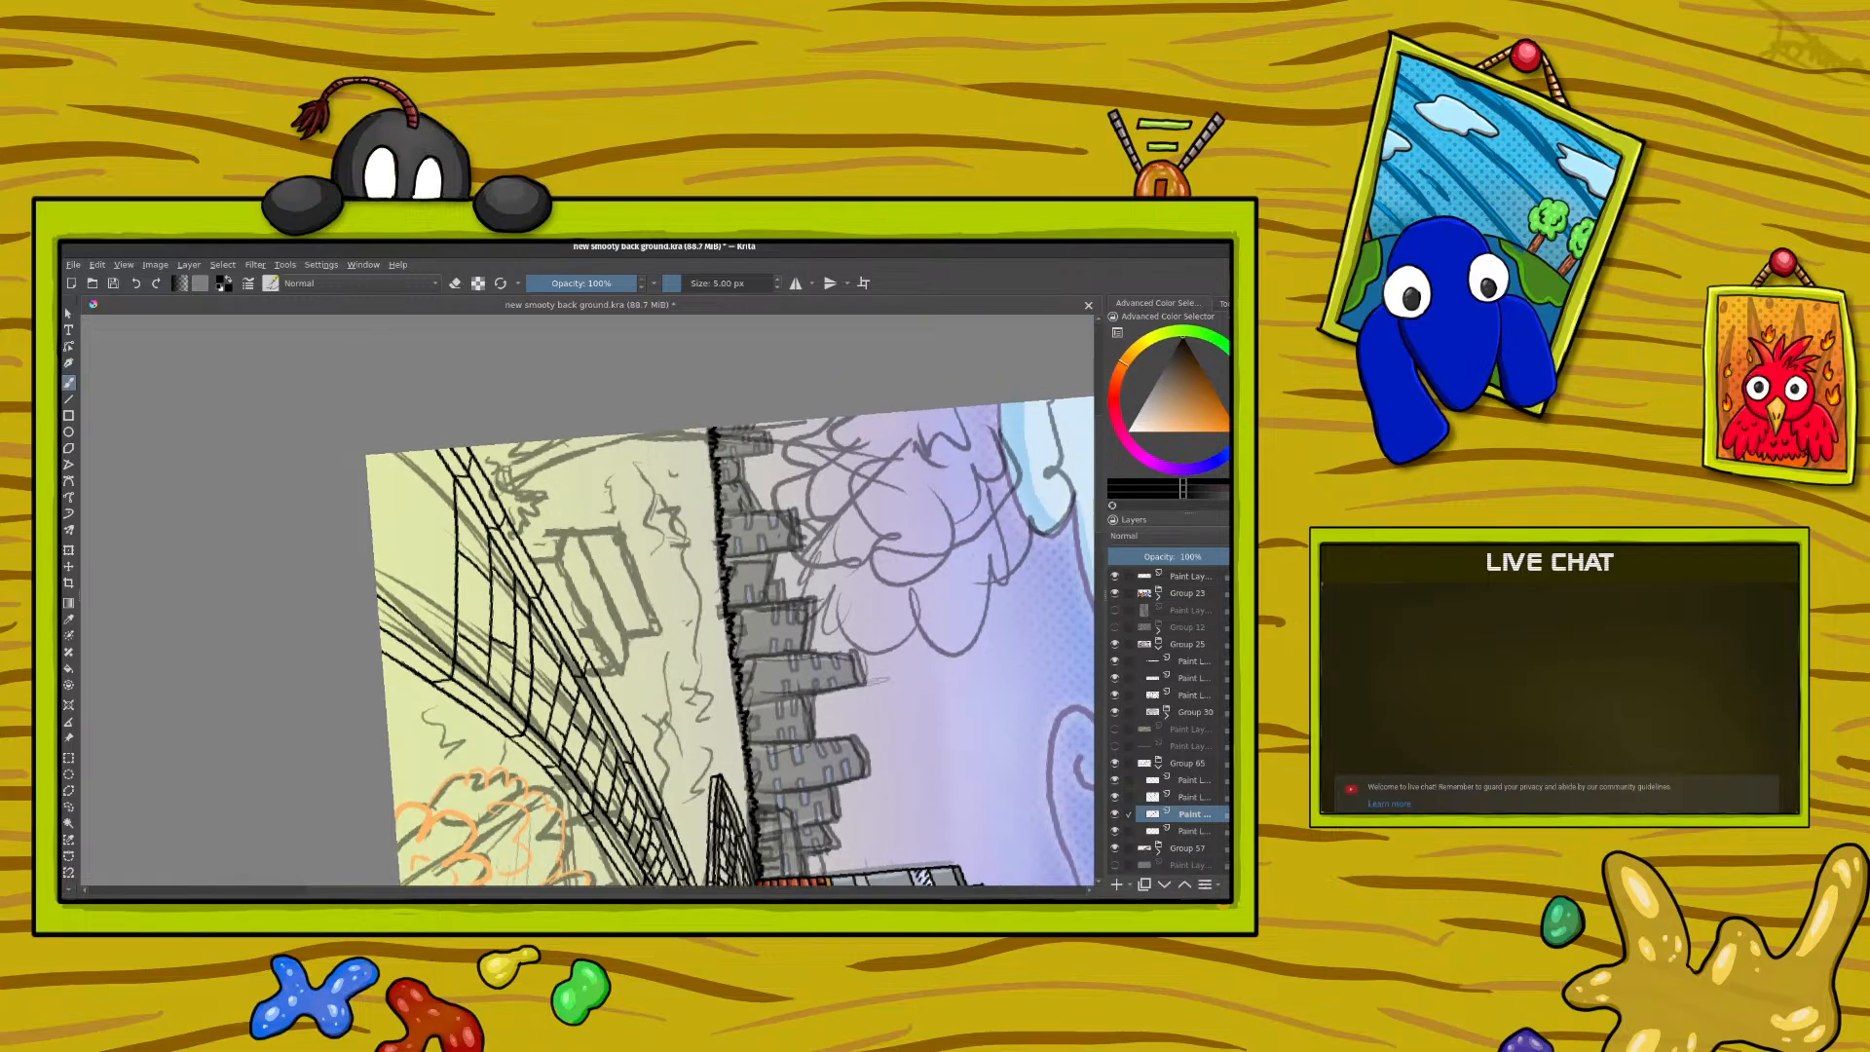
{"action": "mouse_move", "coordinate": [413, 456]}
{"action": "left_mouse_down"}
{"action": "mouse_move", "coordinate": [405, 596]}
{"action": "mouse_move", "coordinate": [421, 452]}
{"action": "left_mouse_up"}
{"action": "left_click", "coordinate": [135, 287]}
{"action": "left_click_drag", "start_coordinate": [382, 600], "coordinate": [390, 453]}
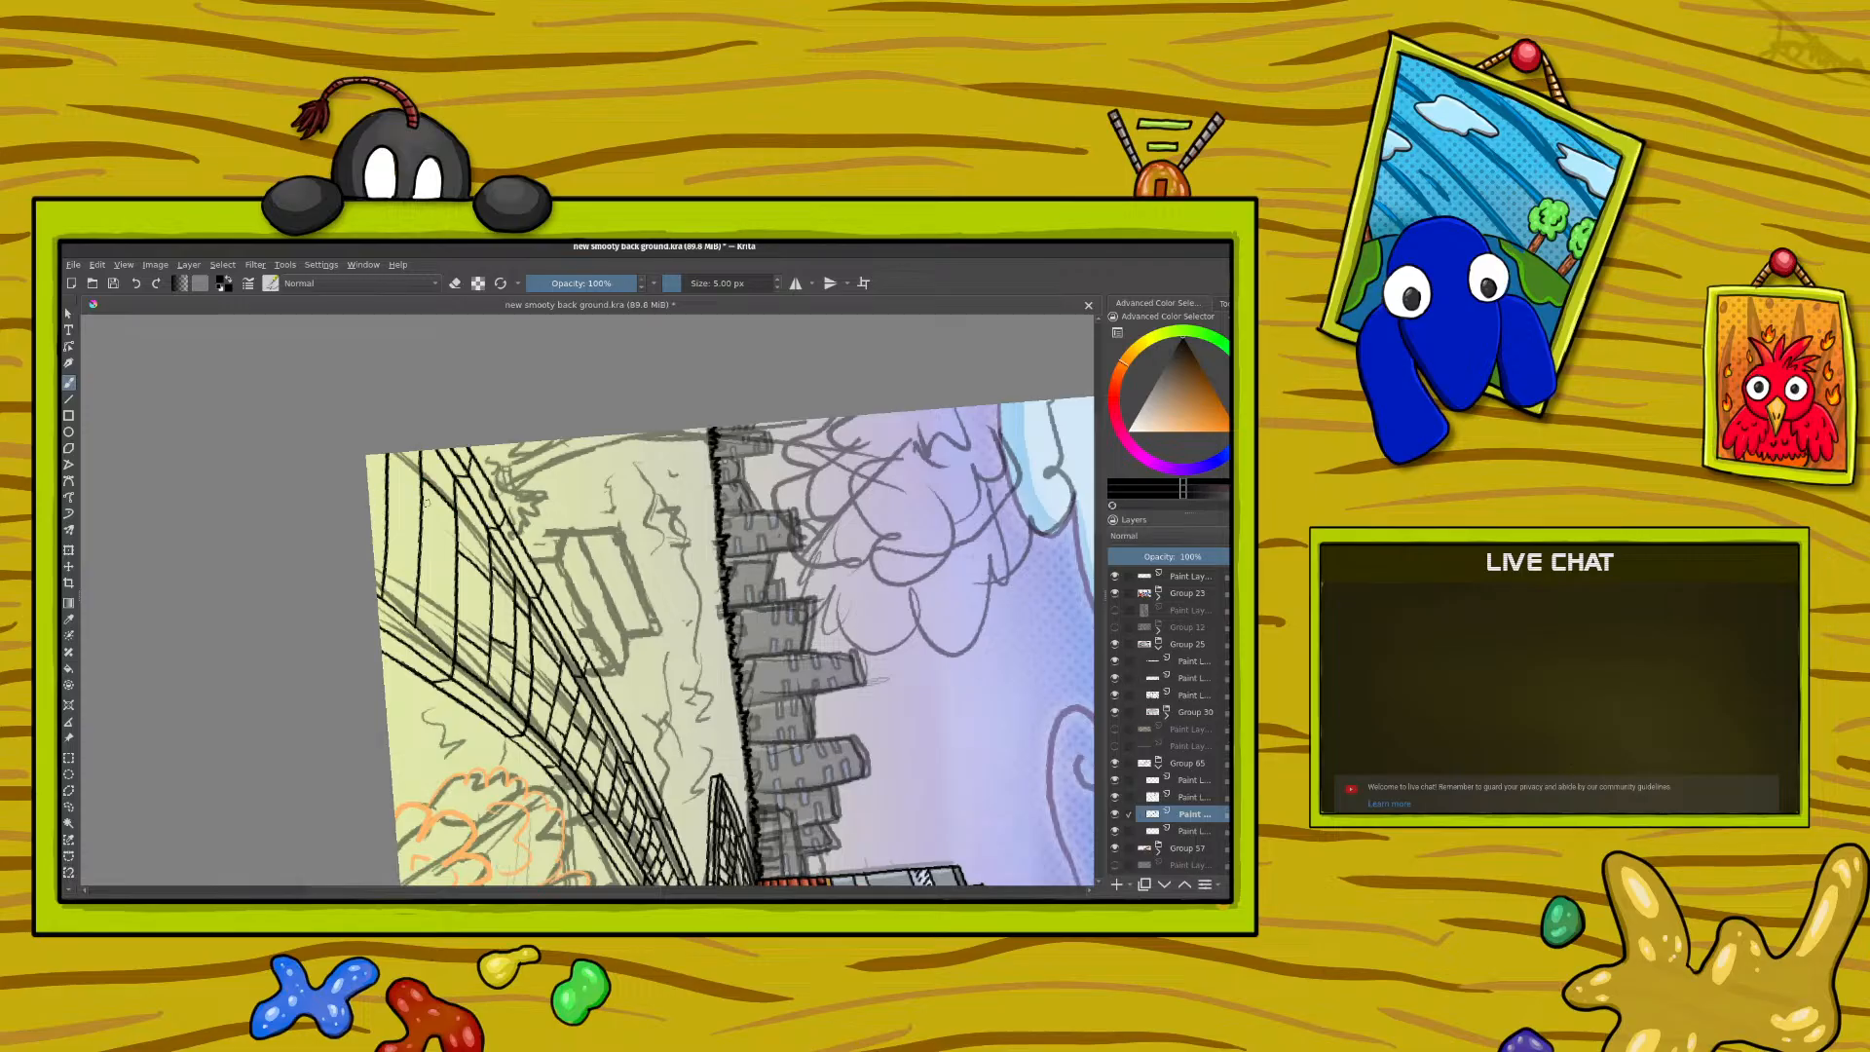
Step: Add the remaining stone joints at the path's near end and erase the lines overshooting its curbs
{"action": "left_click_drag", "start_coordinate": [421, 552], "coordinate": [456, 590]}
{"action": "left_click_drag", "start_coordinate": [385, 465], "coordinate": [367, 453]}
{"action": "key", "text": "e"}
{"action": "right_click", "coordinate": [468, 521]}
{"action": "left_click_drag", "start_coordinate": [384, 458], "coordinate": [448, 409]}
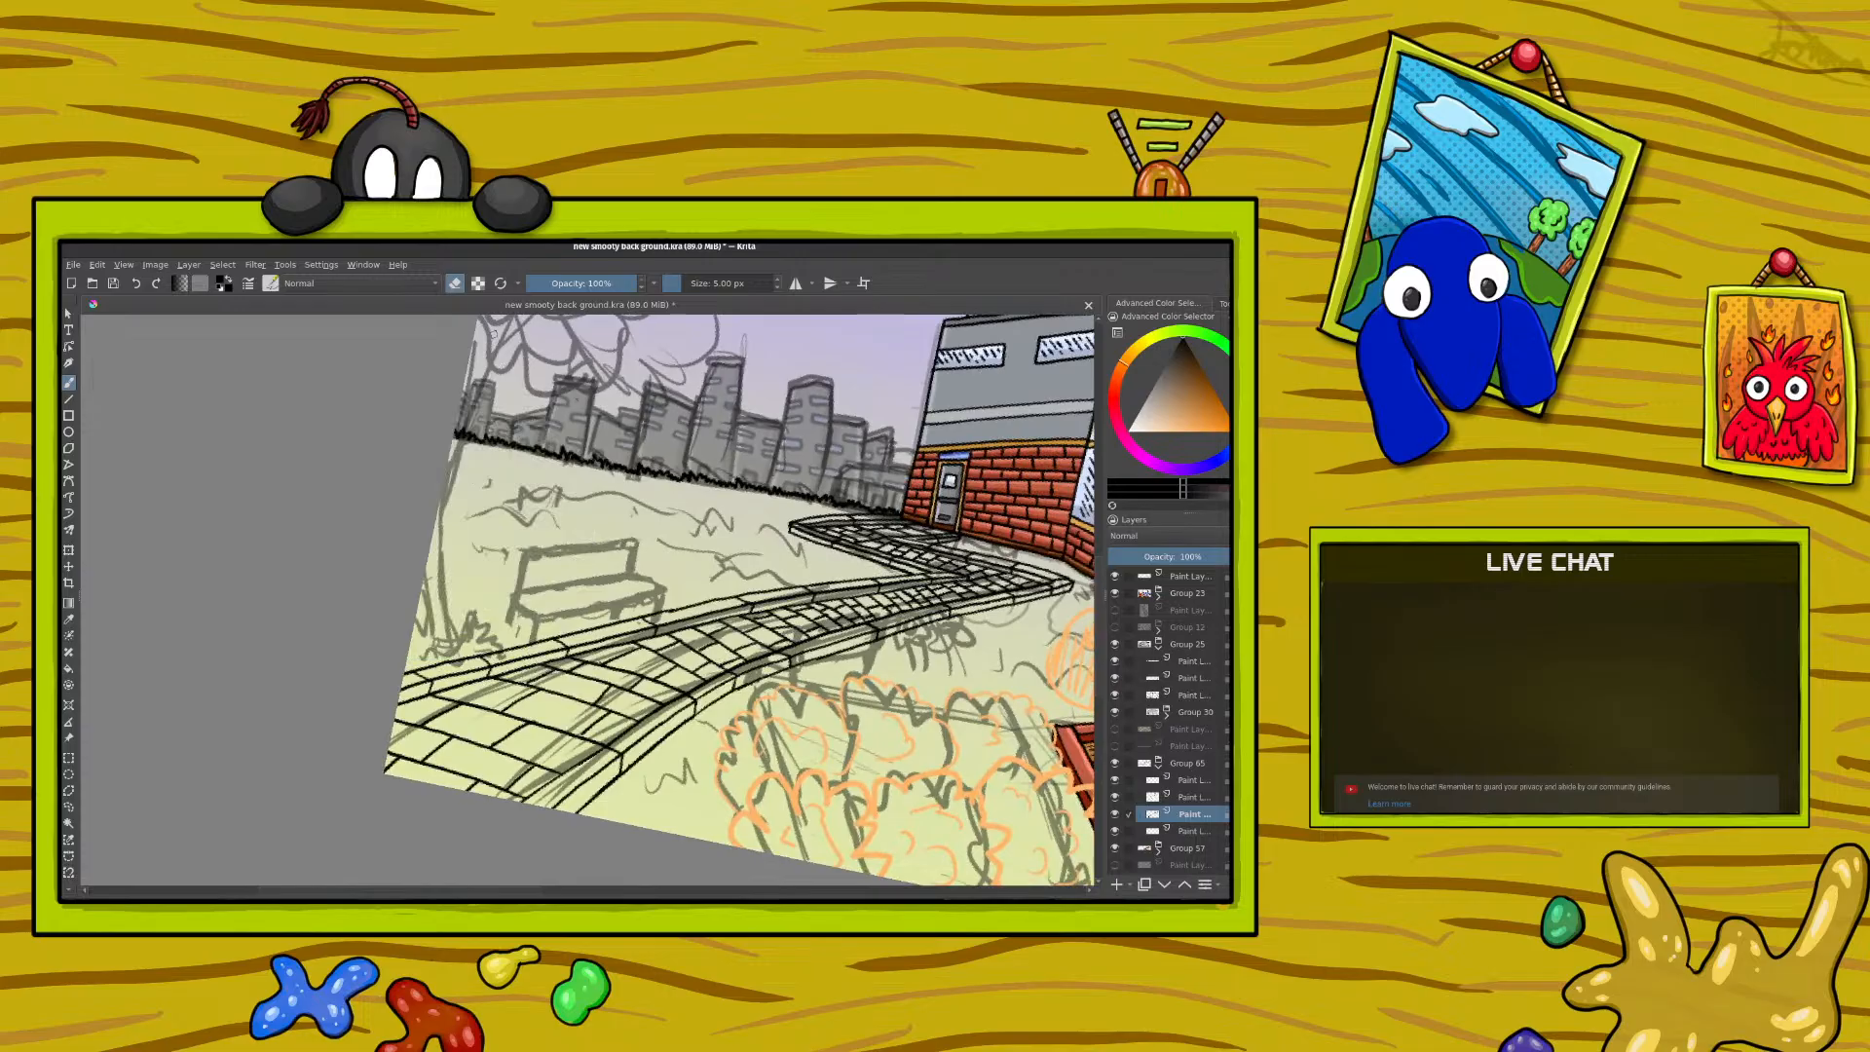
{"action": "key", "text": "e"}
Step: Check the path's separate ink layers and examine the finished paving against the whole background
{"action": "left_click", "coordinate": [1164, 829]}
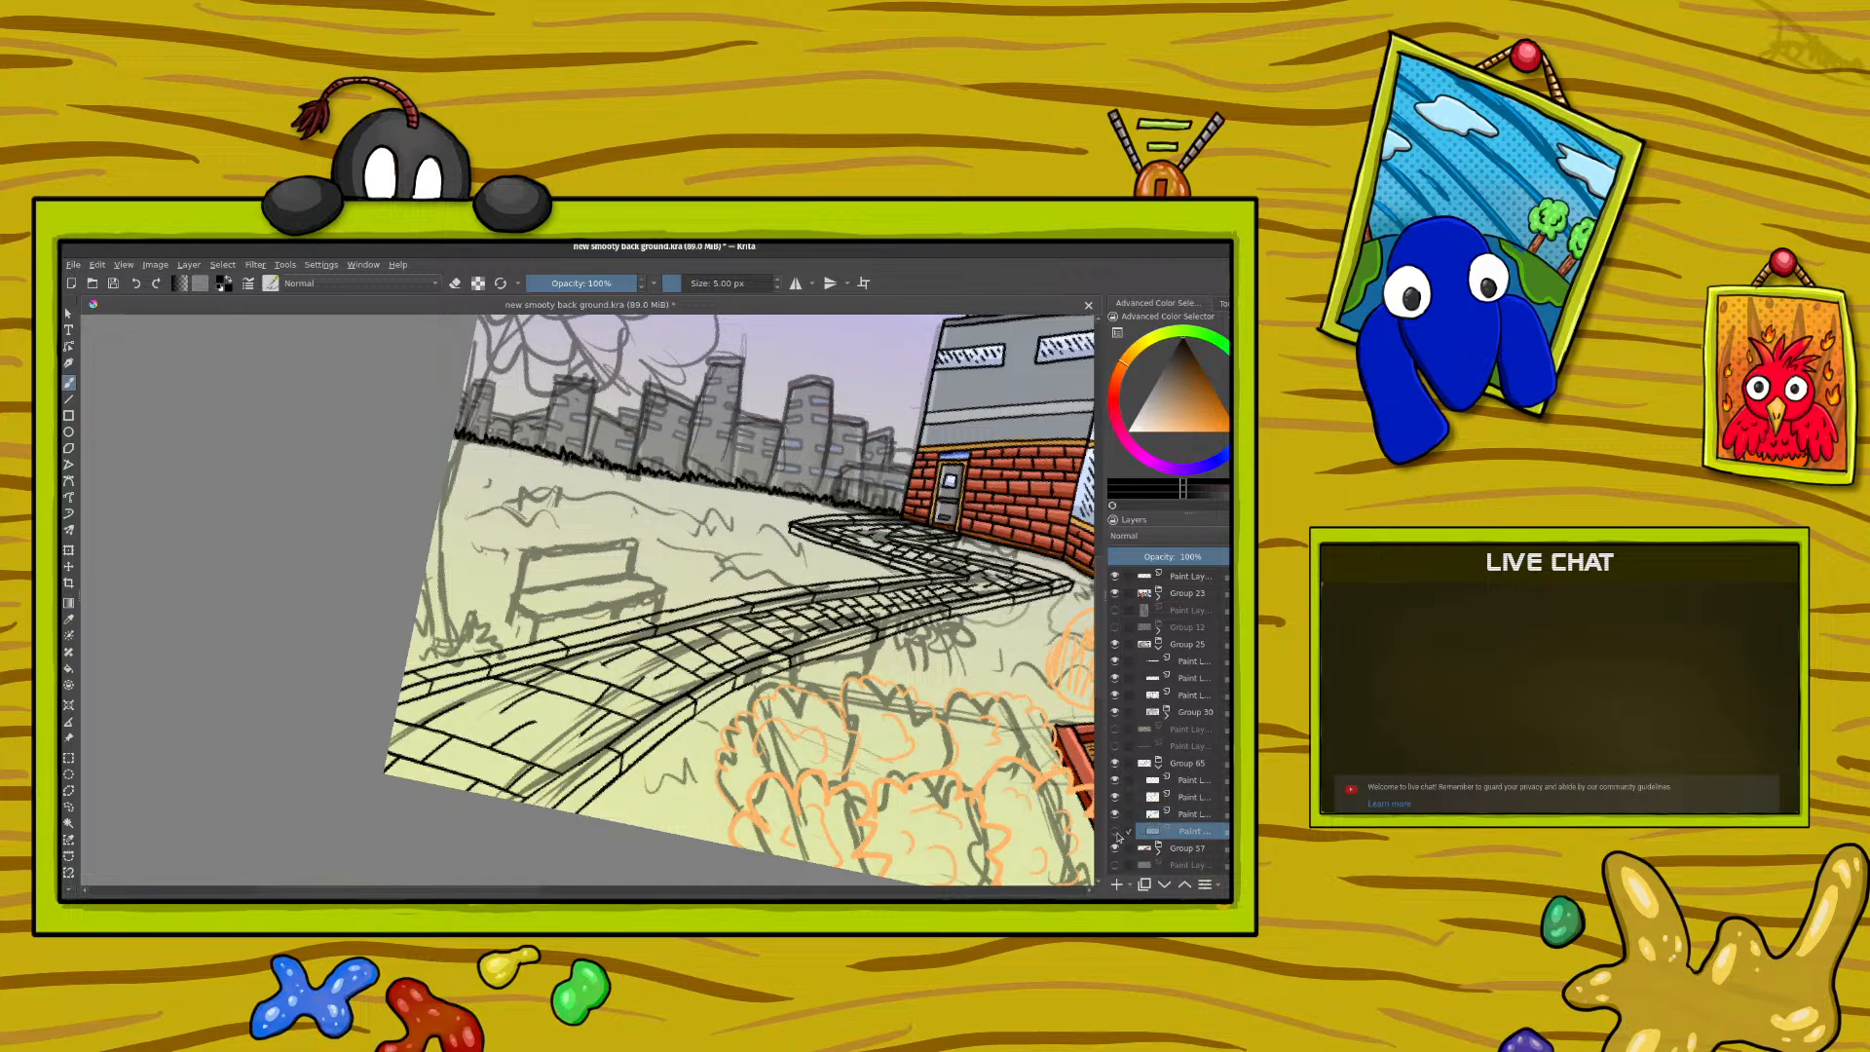
{"action": "left_click_drag", "start_coordinate": [1125, 828], "coordinate": [1125, 800]}
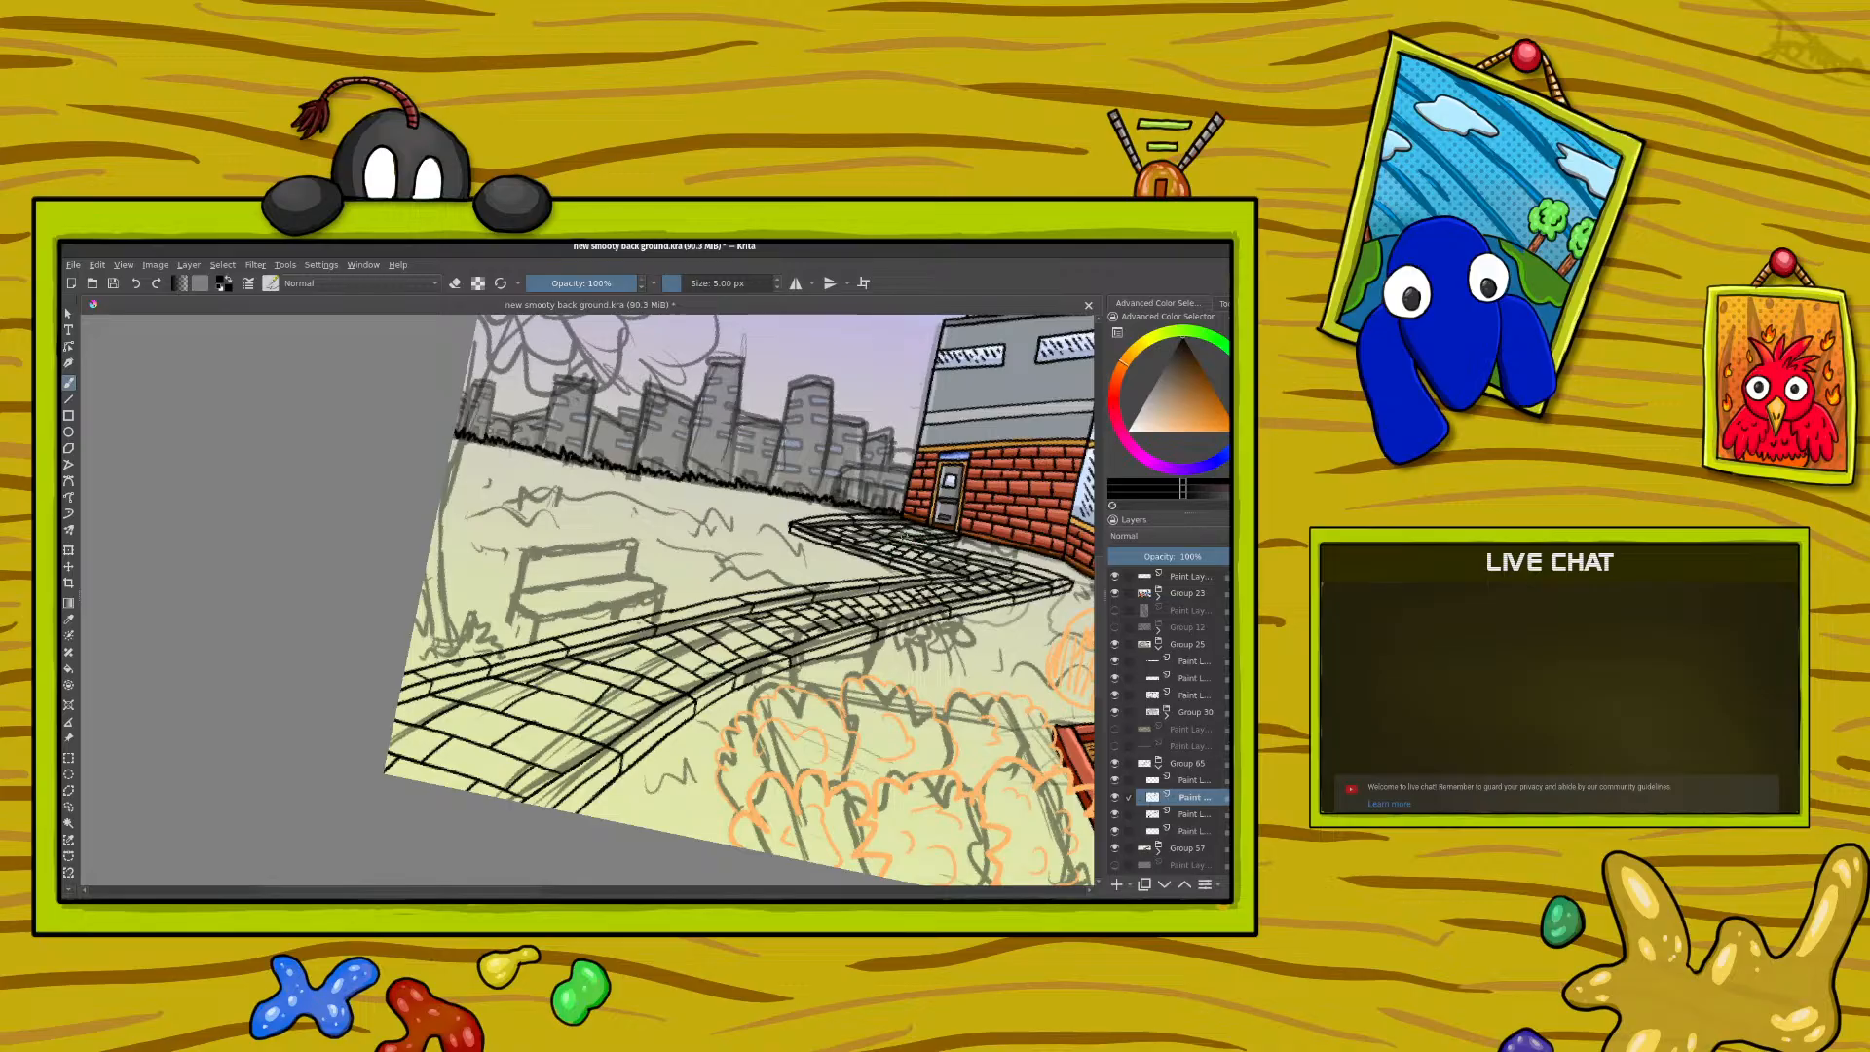
{"action": "key", "text": "ctrl+z"}
{"action": "key", "text": "1"}
{"action": "key", "text": "minus"}
{"action": "key", "text": "minus"}
{"action": "key", "text": "minus"}
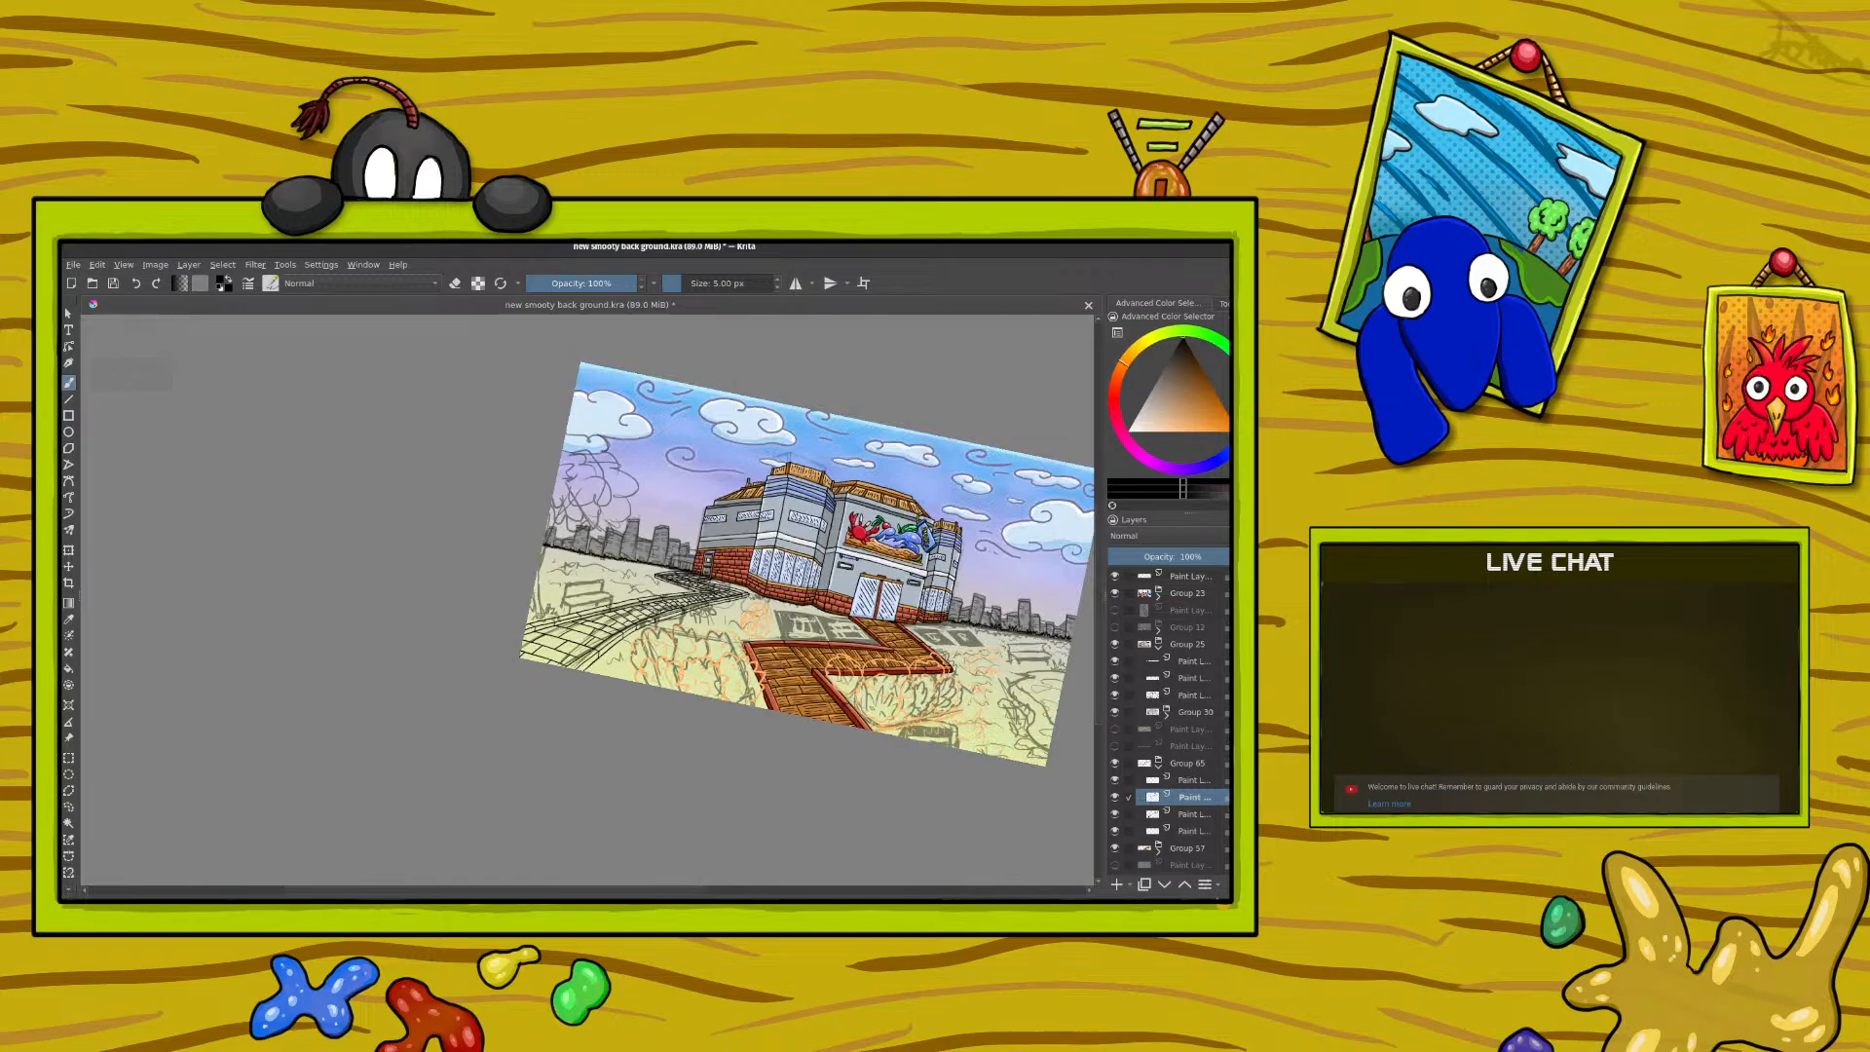
{"action": "key", "text": "1"}
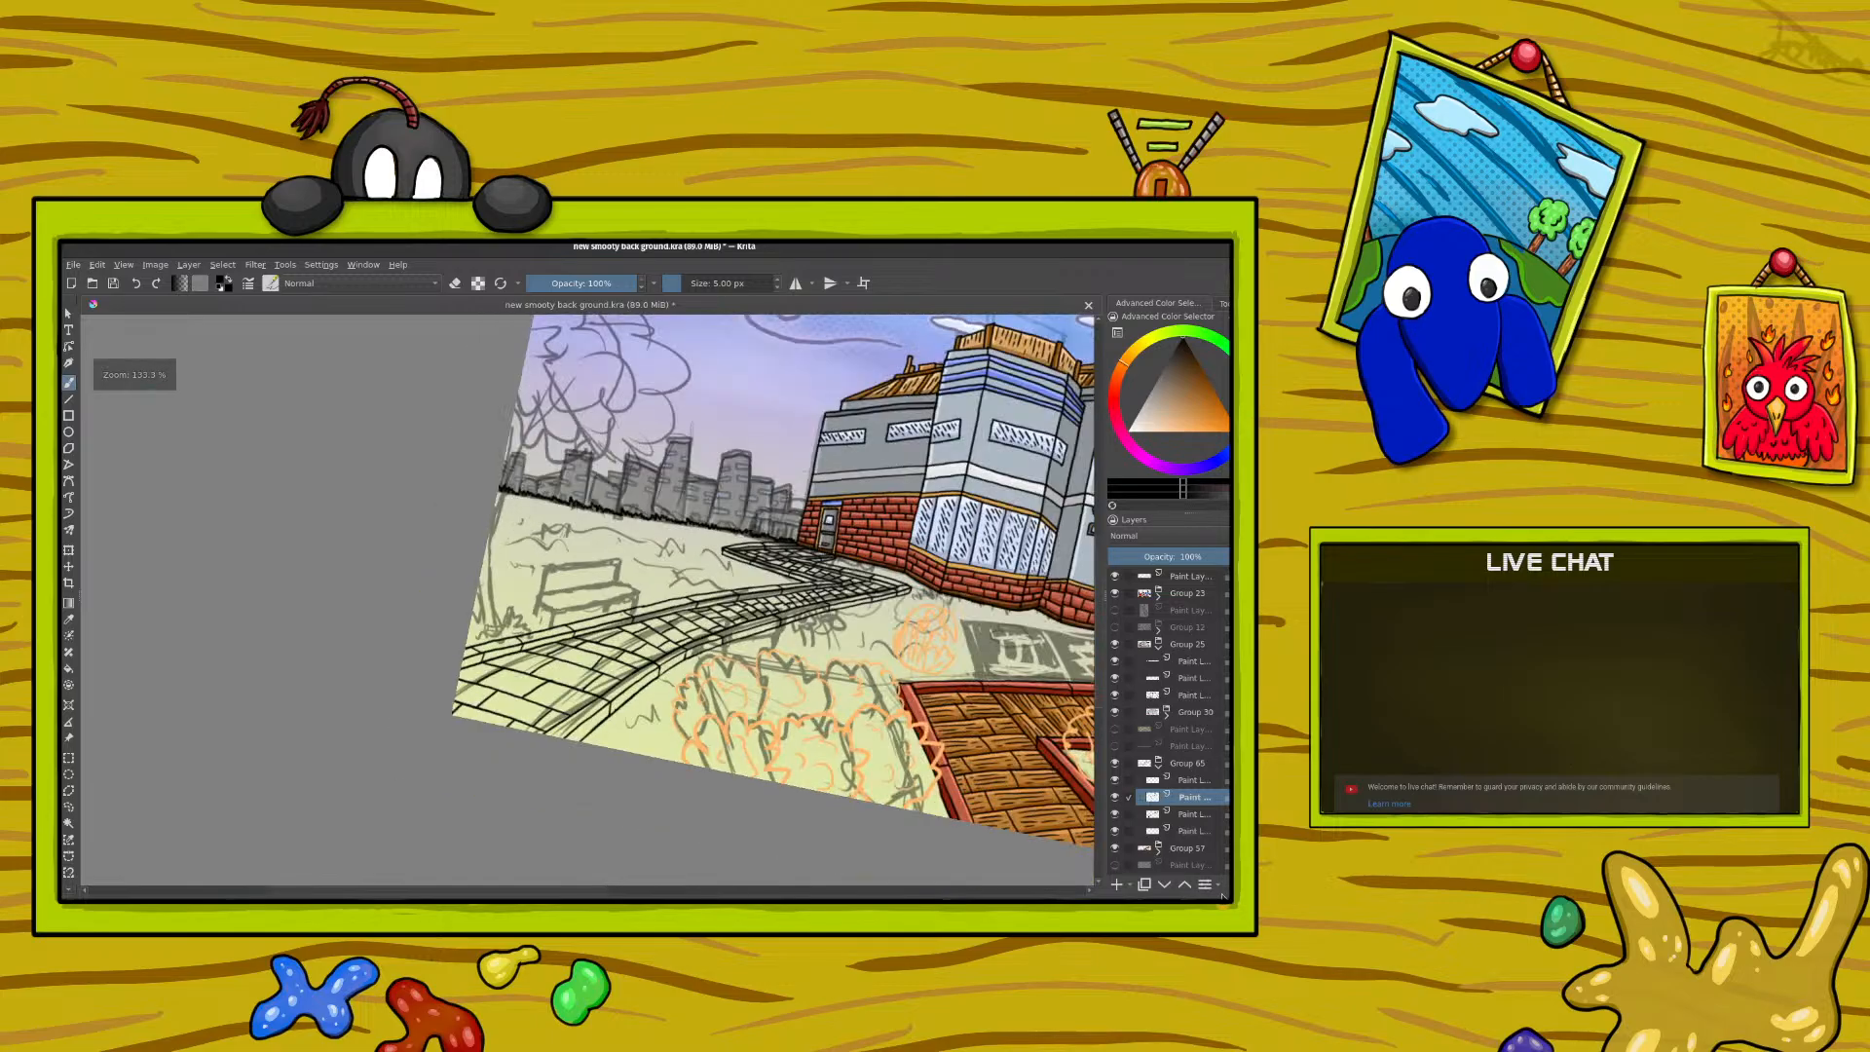
{"action": "key", "text": "minus"}
{"action": "key", "text": "minus"}
{"action": "key", "text": "minus"}
{"action": "key", "text": "plus"}
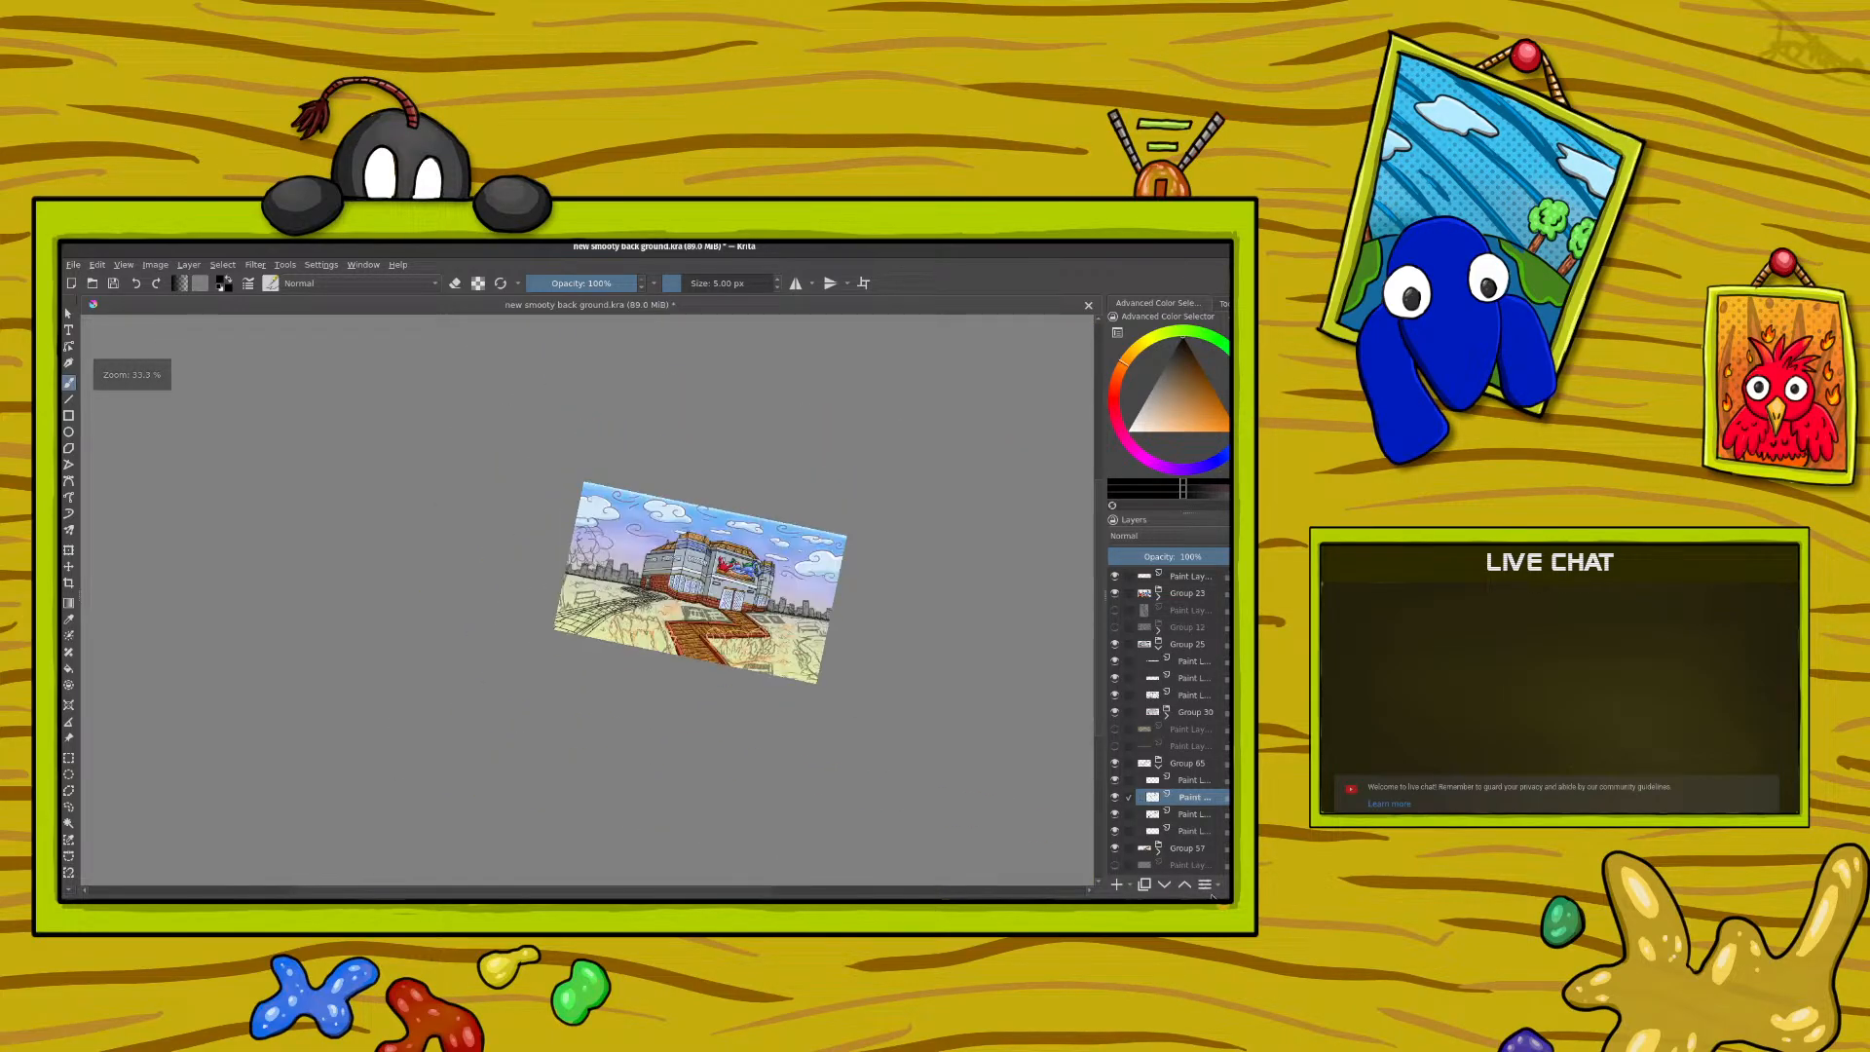
{"action": "key", "text": "plus"}
{"action": "key", "text": "plus"}
{"action": "key", "text": "minus"}
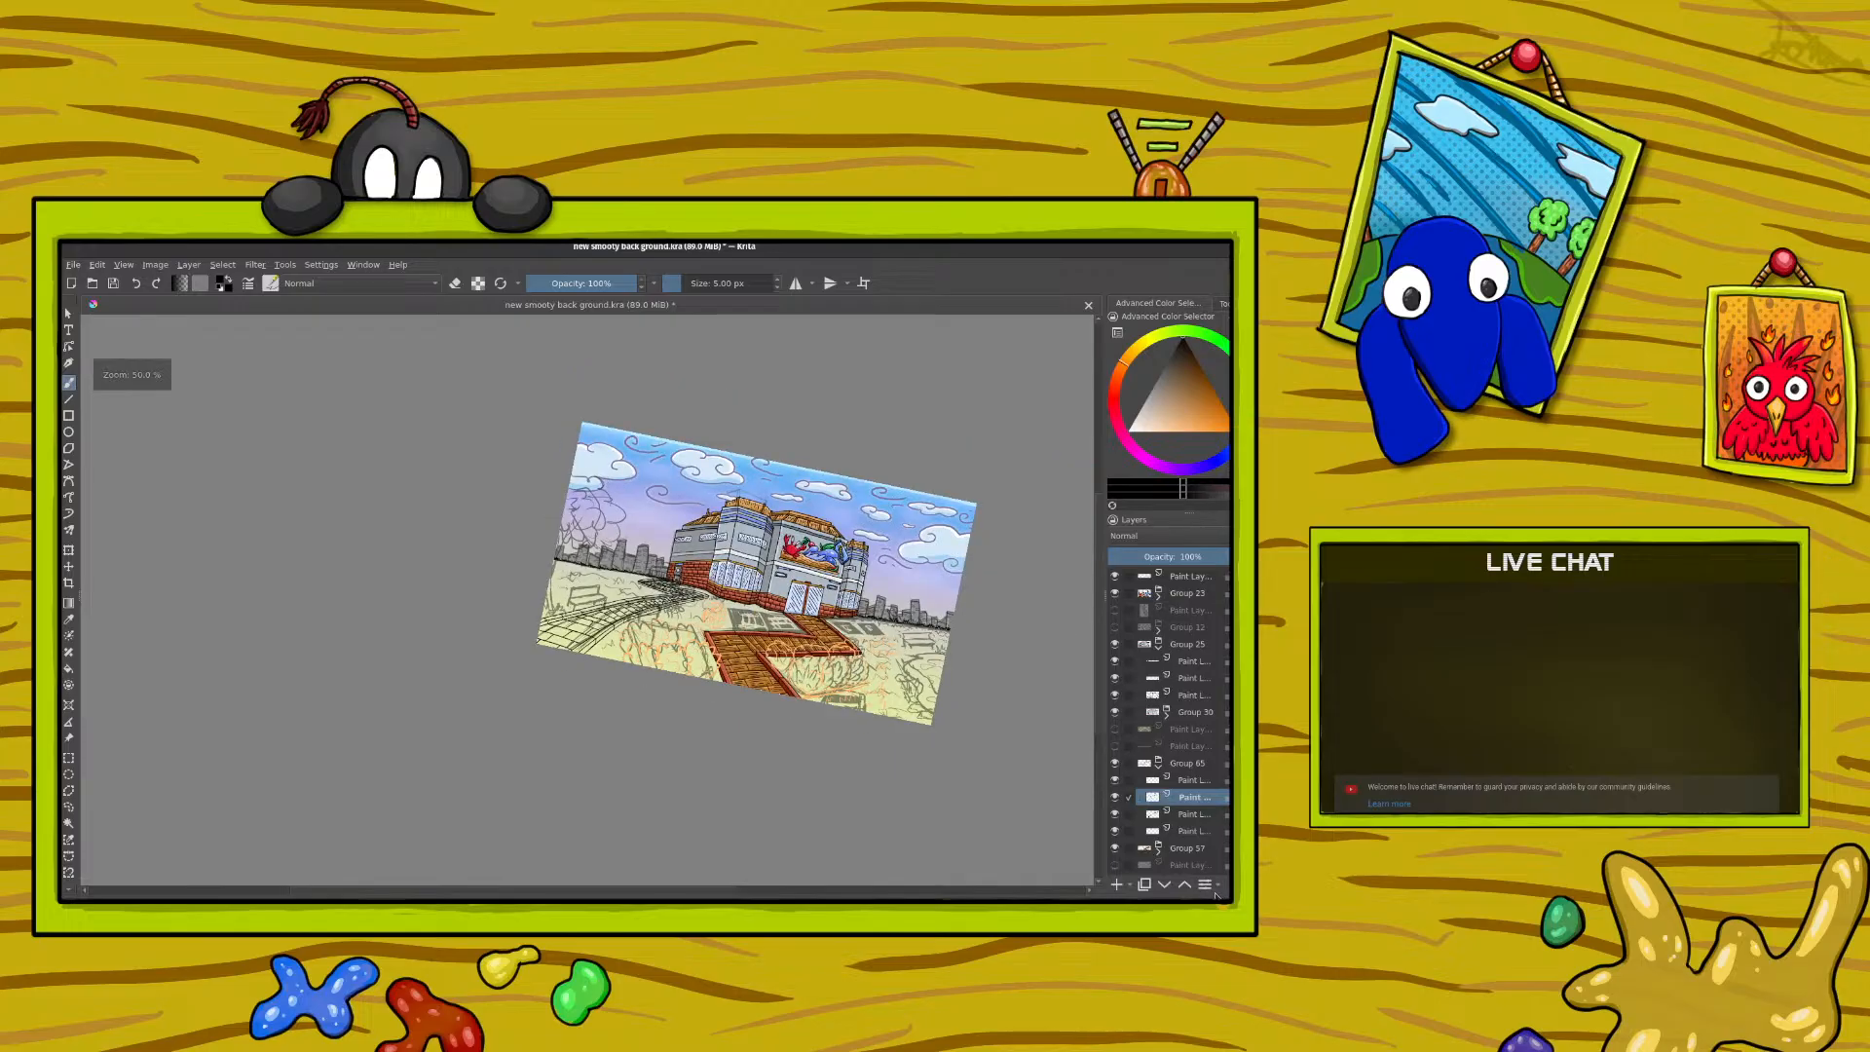
{"action": "key", "text": "plus"}
{"action": "key", "text": "plus"}
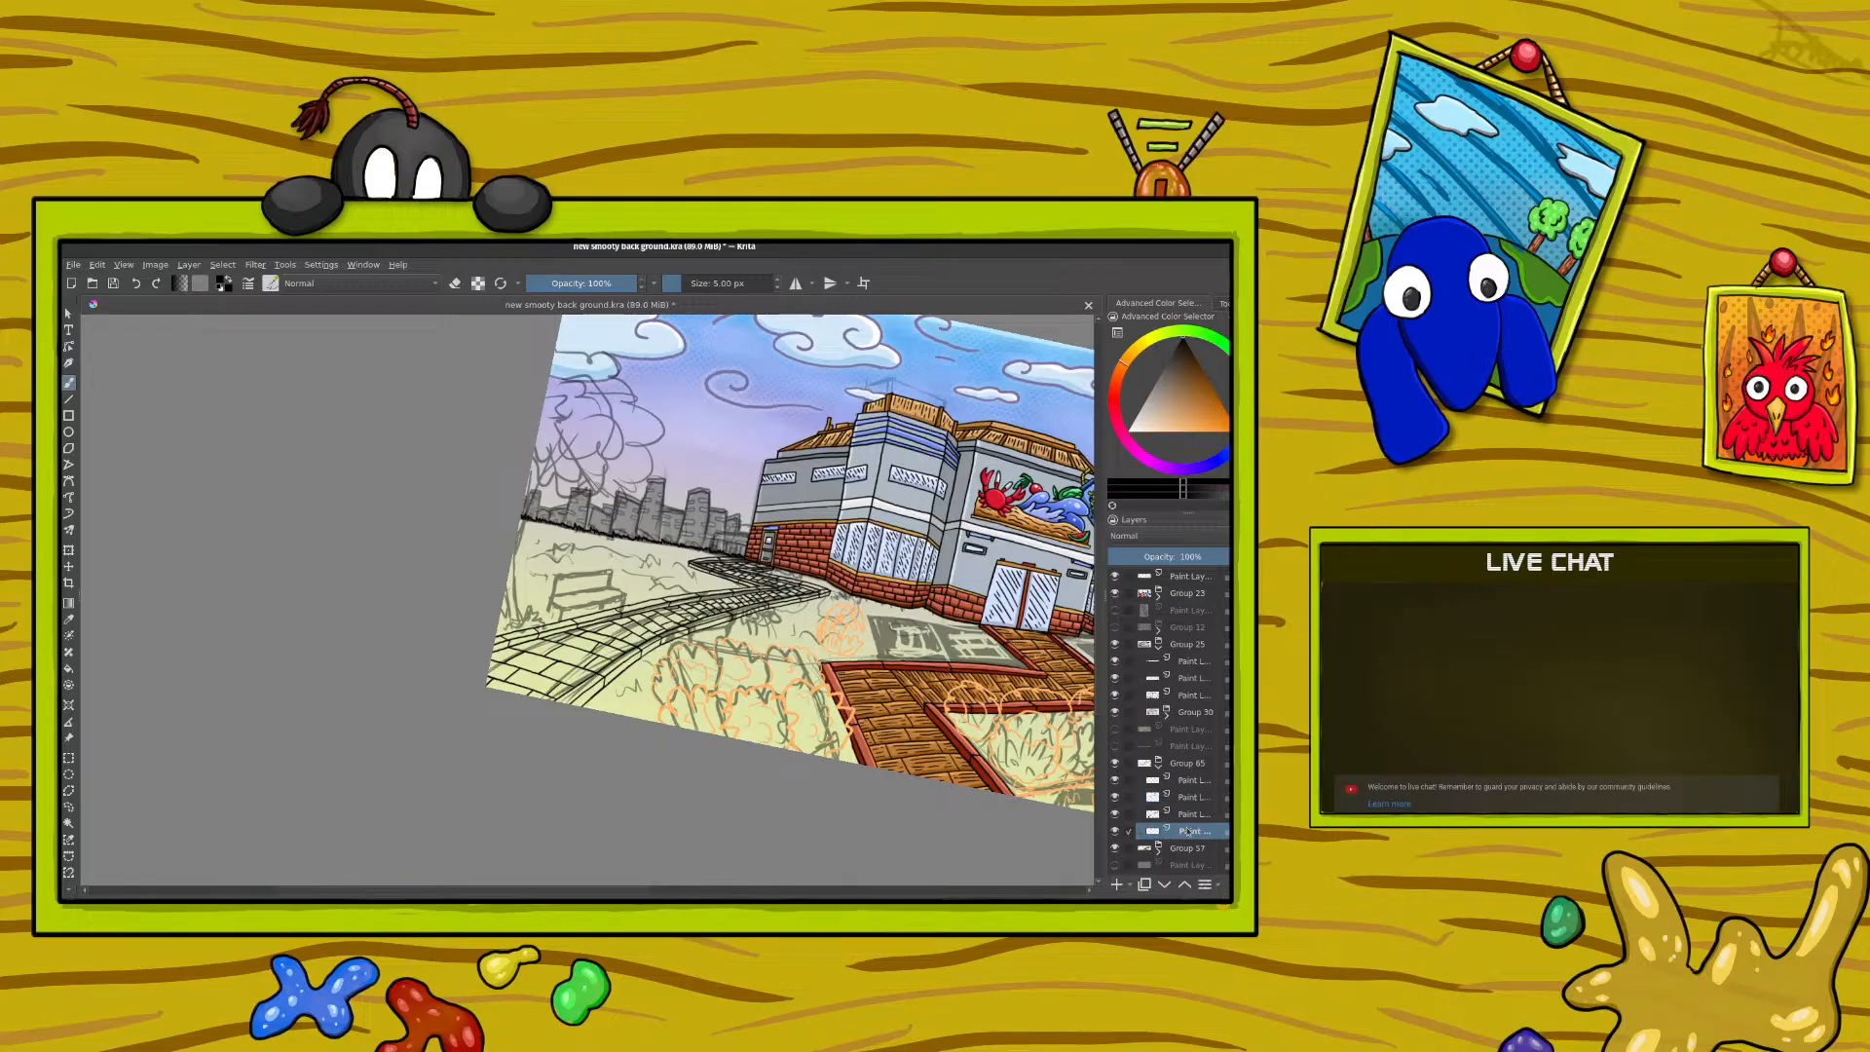
Step: Try coloring the hedge-side curb orange on a new layer with the brush enlarged to about 21.6 px
{"action": "right_click", "coordinate": [633, 606]}
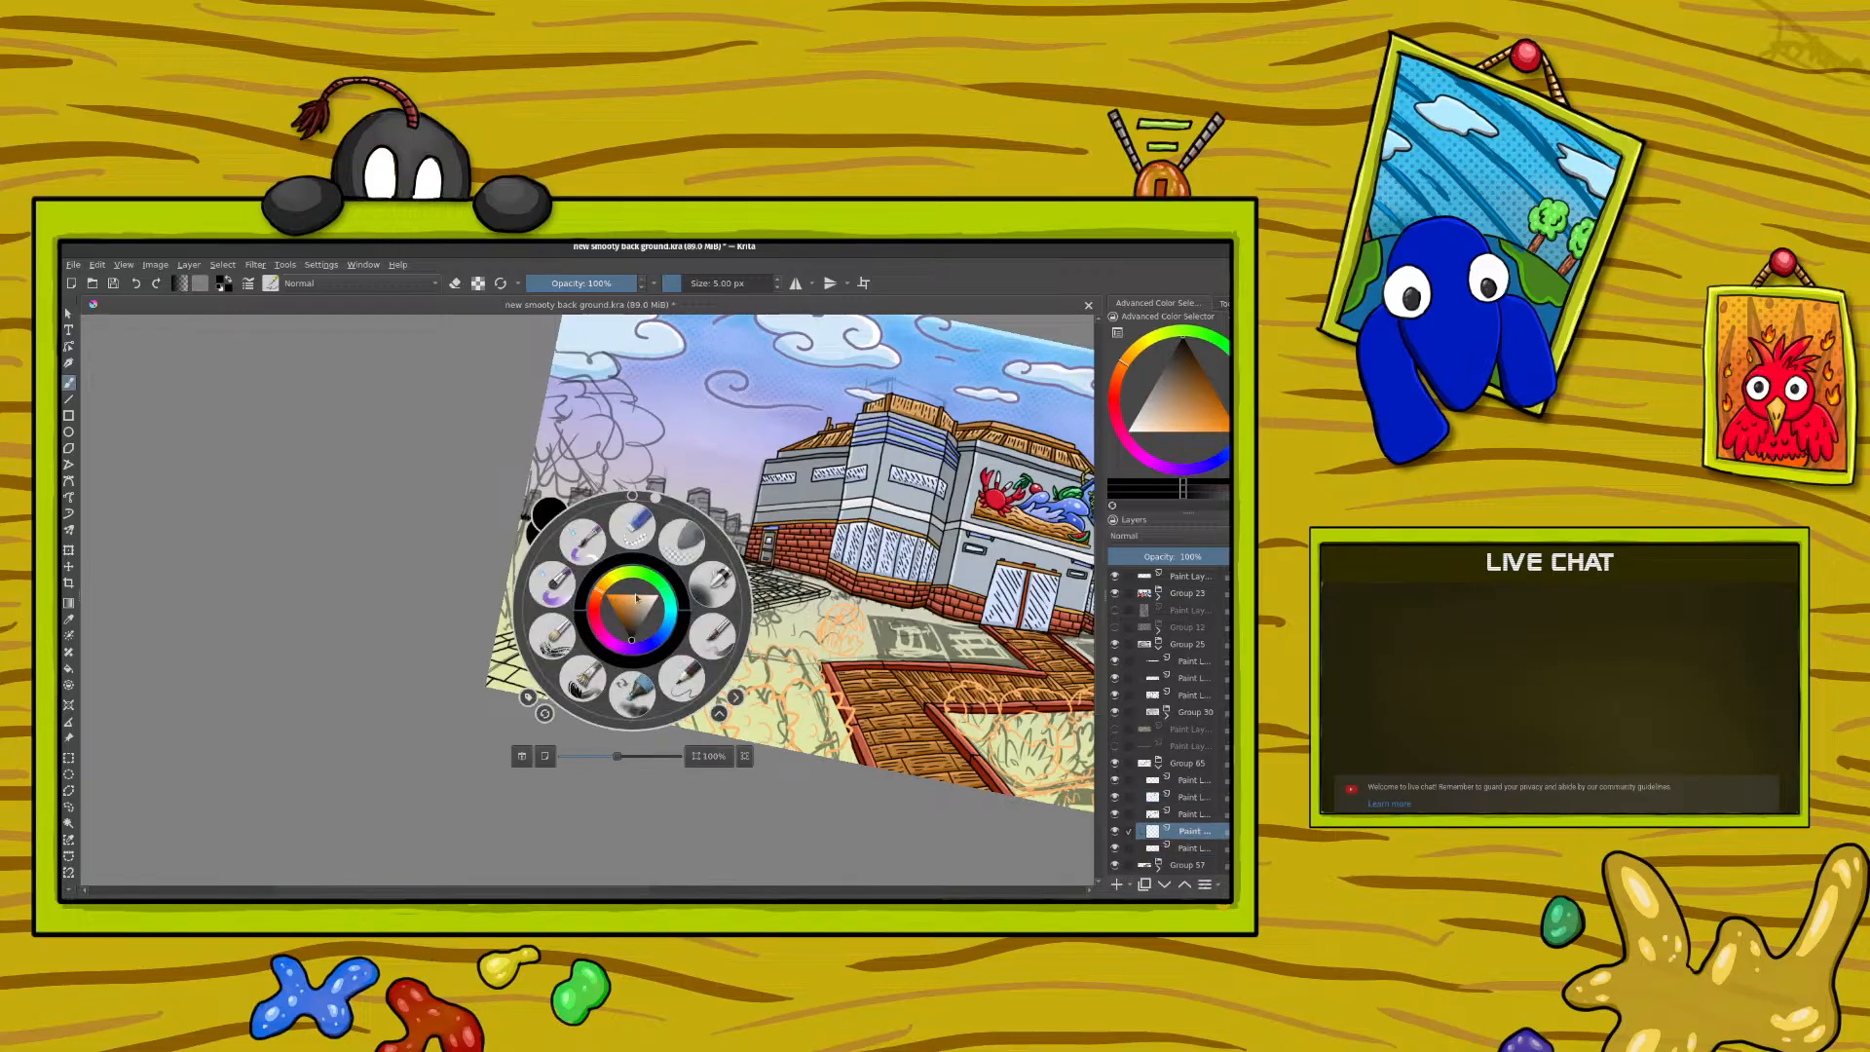
{"action": "left_click", "coordinate": [631, 639]}
{"action": "mouse_move", "coordinate": [615, 664]}
{"action": "left_mouse_down"}
{"action": "mouse_move", "coordinate": [644, 648]}
{"action": "mouse_move", "coordinate": [630, 663]}
{"action": "left_mouse_up"}
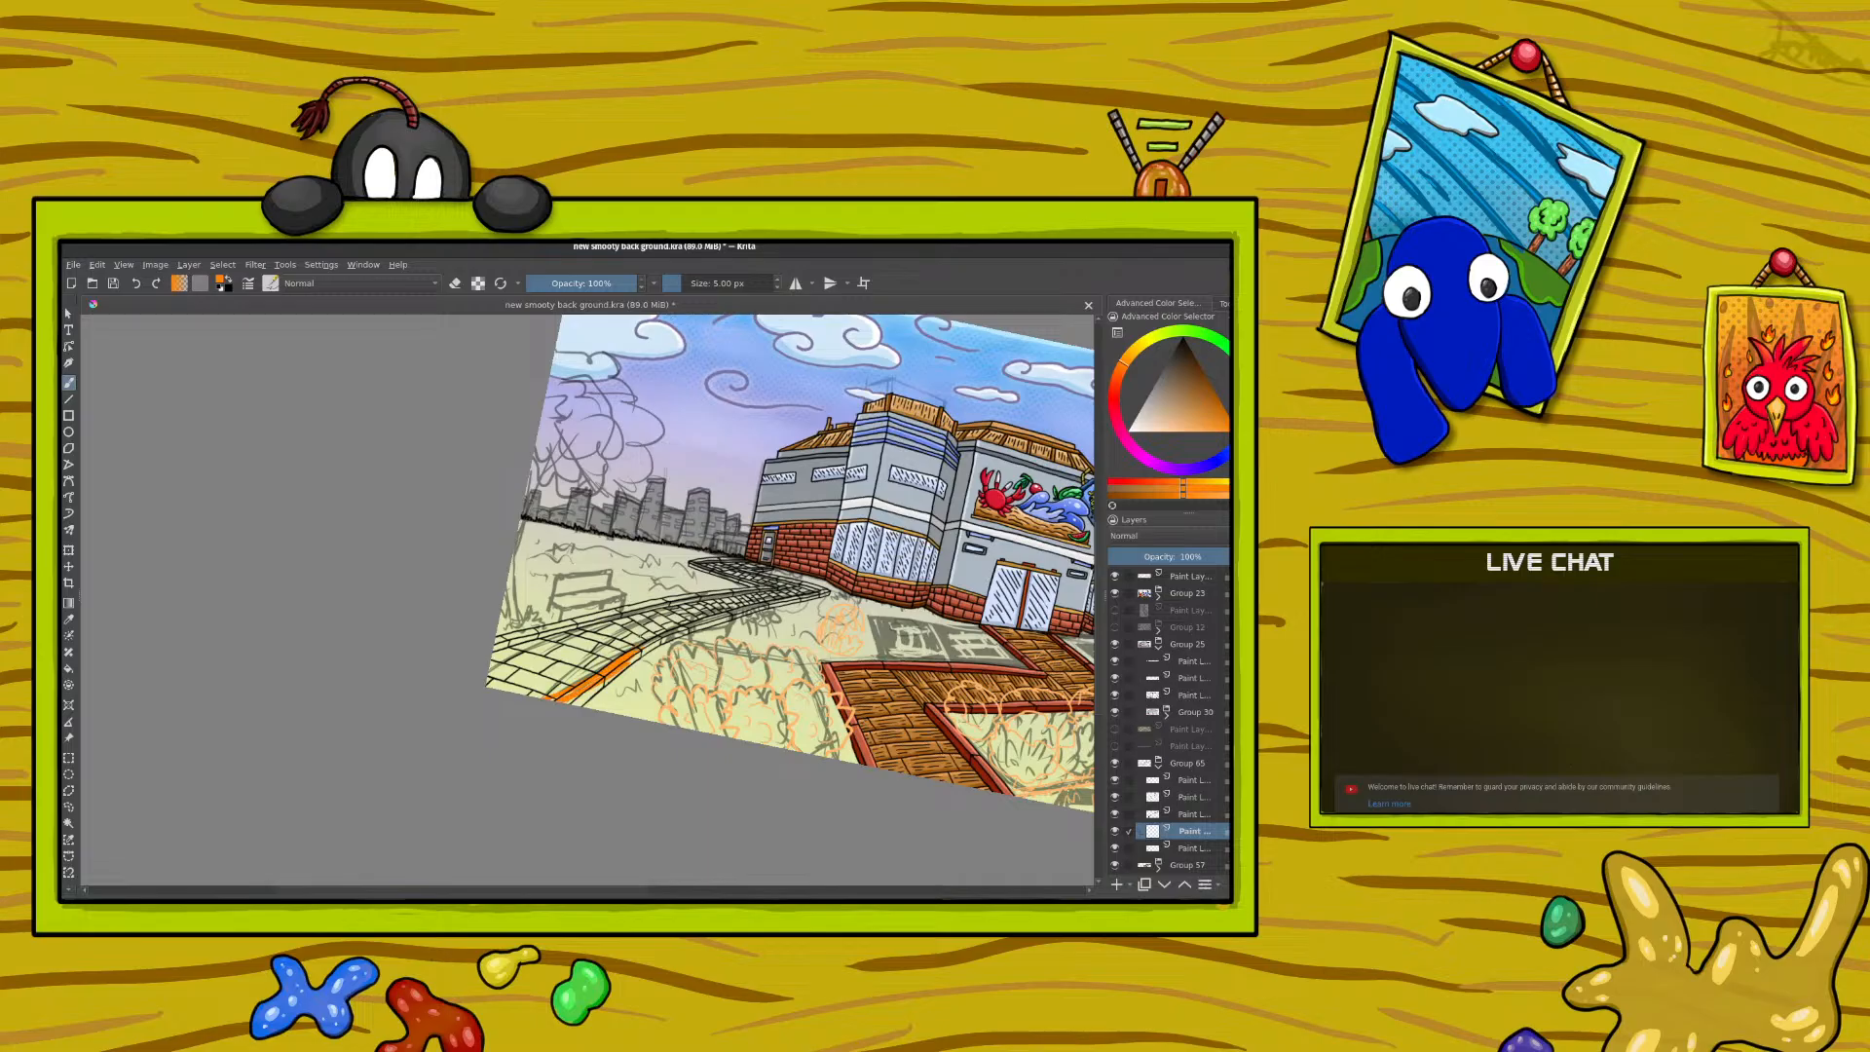
{"action": "left_click_drag", "start_coordinate": [680, 283], "coordinate": [698, 283]}
{"action": "mouse_move", "coordinate": [658, 643]}
{"action": "left_mouse_down"}
{"action": "mouse_move", "coordinate": [551, 694]}
{"action": "mouse_move", "coordinate": [595, 690]}
{"action": "mouse_move", "coordinate": [565, 705]}
{"action": "mouse_move", "coordinate": [641, 662]}
{"action": "left_mouse_up"}
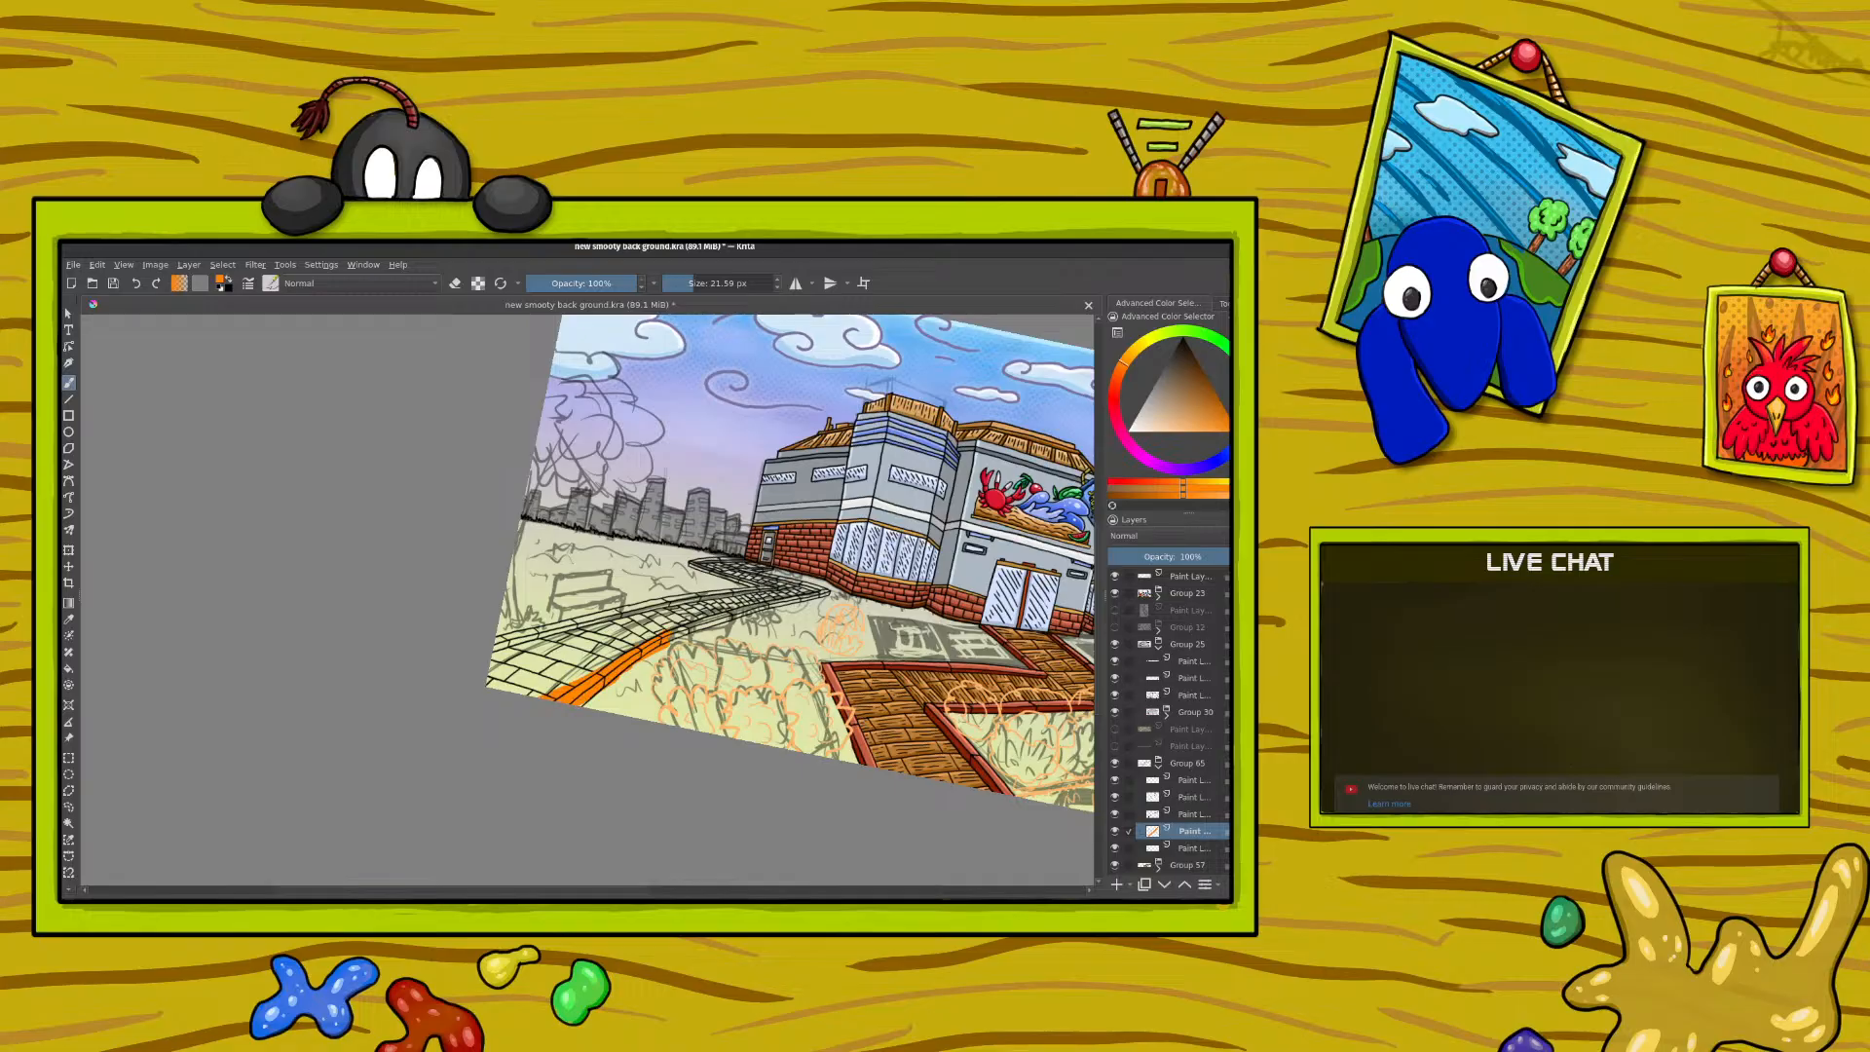
Step: Try recoloring the near part of the hedge-side curb in bright red
{"action": "right_click", "coordinate": [658, 660]}
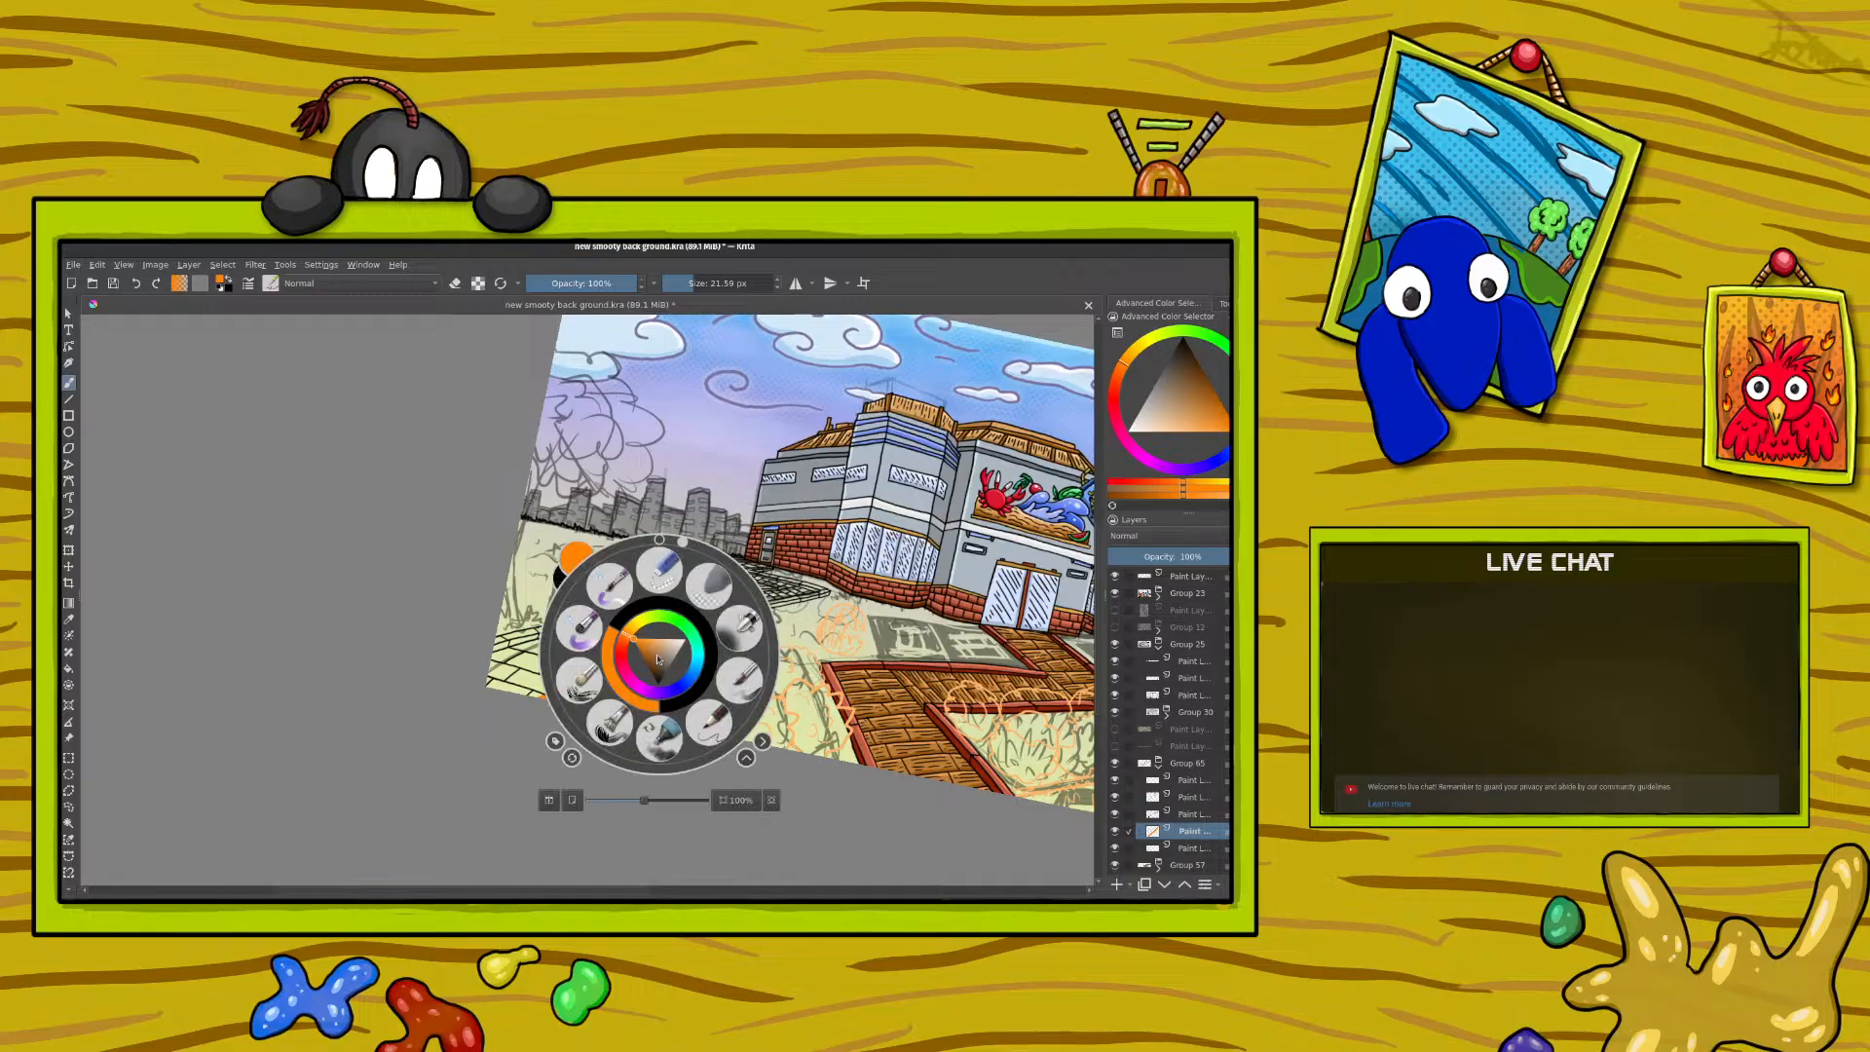
{"action": "left_click", "coordinate": [631, 635]}
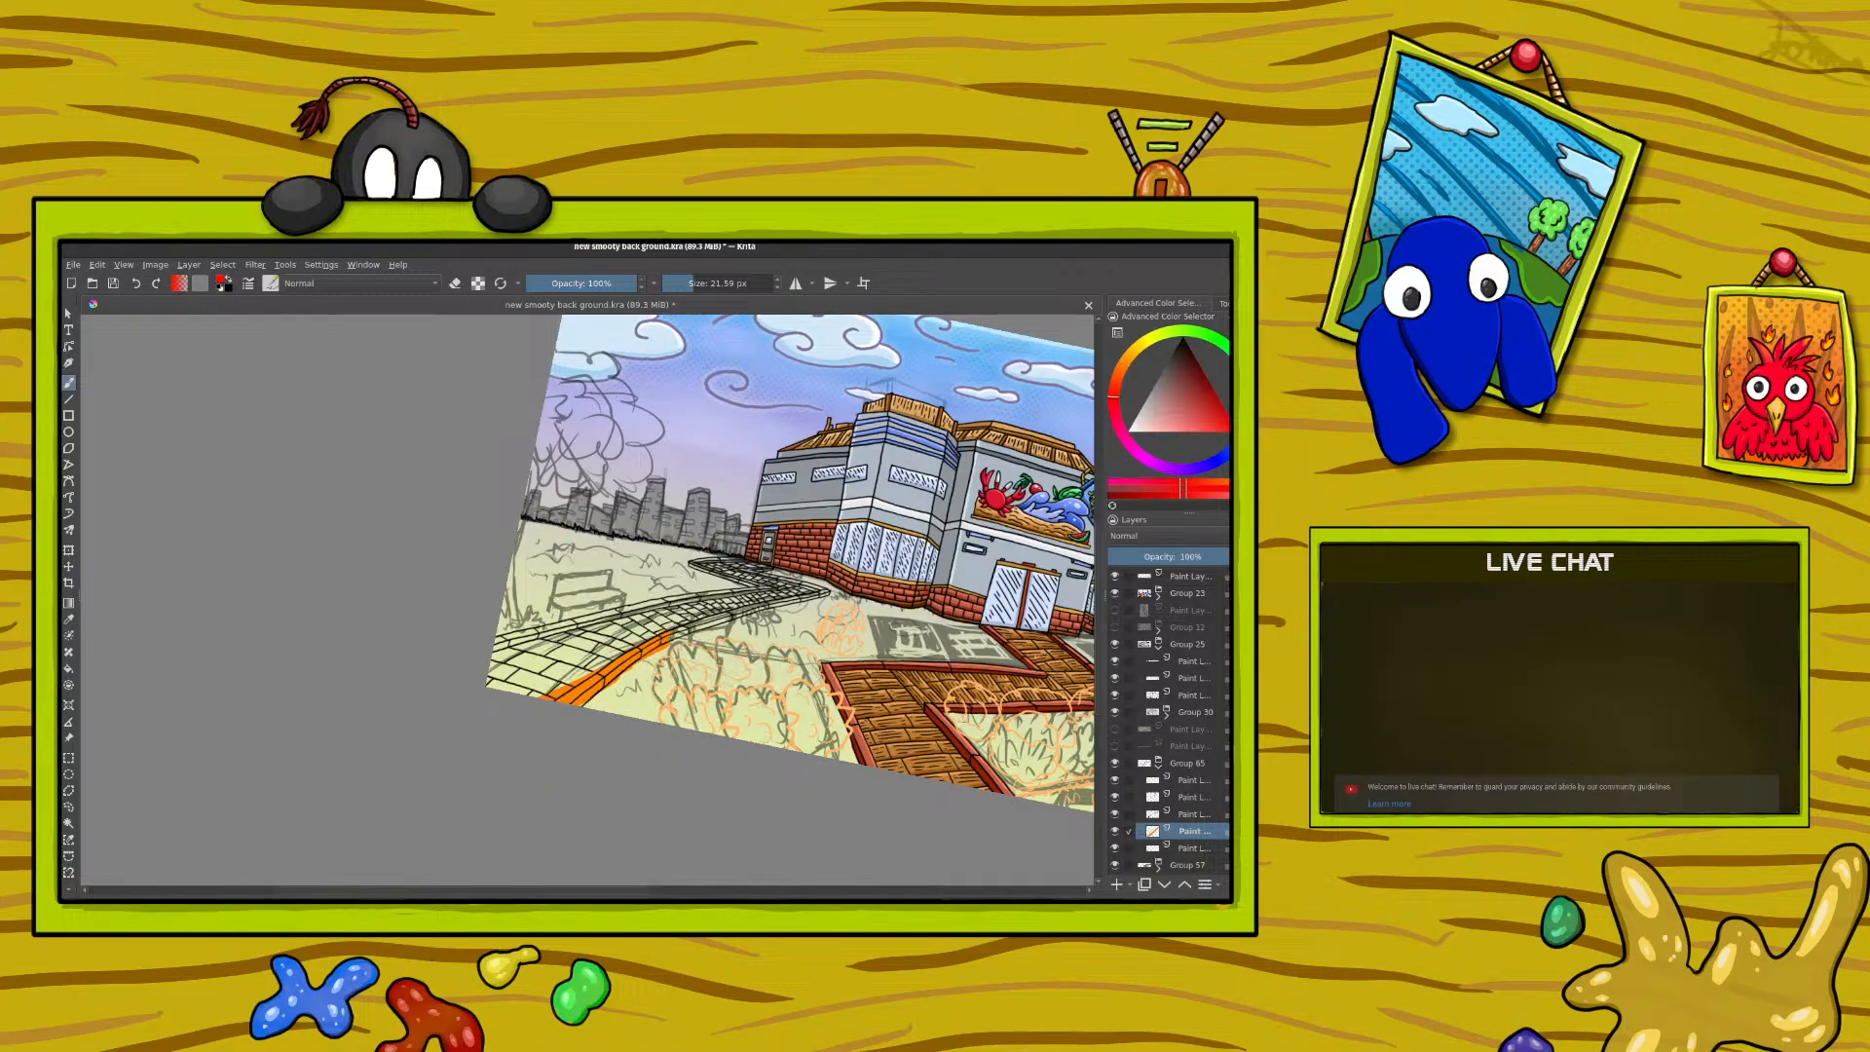
{"action": "mouse_move", "coordinate": [547, 695]}
{"action": "left_mouse_down"}
{"action": "mouse_move", "coordinate": [670, 631]}
{"action": "mouse_move", "coordinate": [576, 701]}
{"action": "mouse_move", "coordinate": [628, 672]}
{"action": "mouse_move", "coordinate": [670, 620]}
{"action": "left_mouse_up"}
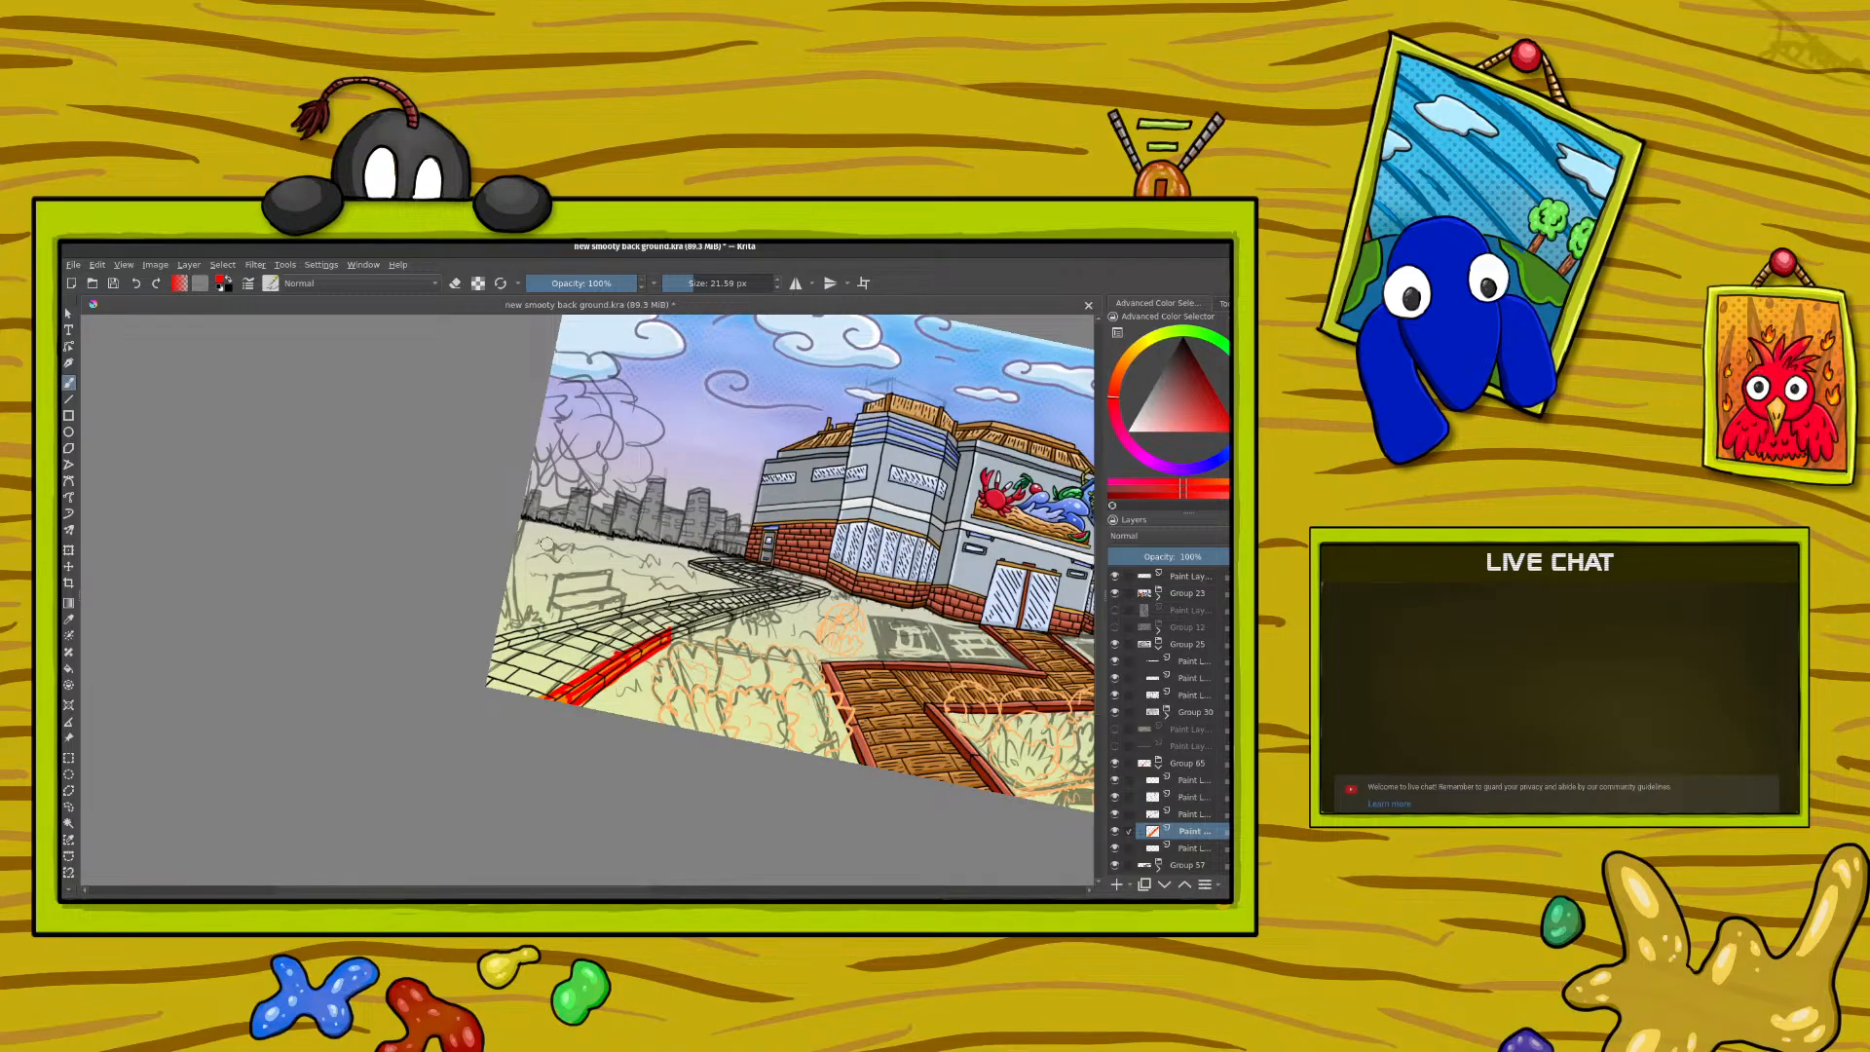
Step: Delete the trial curb color layer and add an empty paint layer at the bottom of the path's group
{"action": "left_click", "coordinate": [1117, 833]}
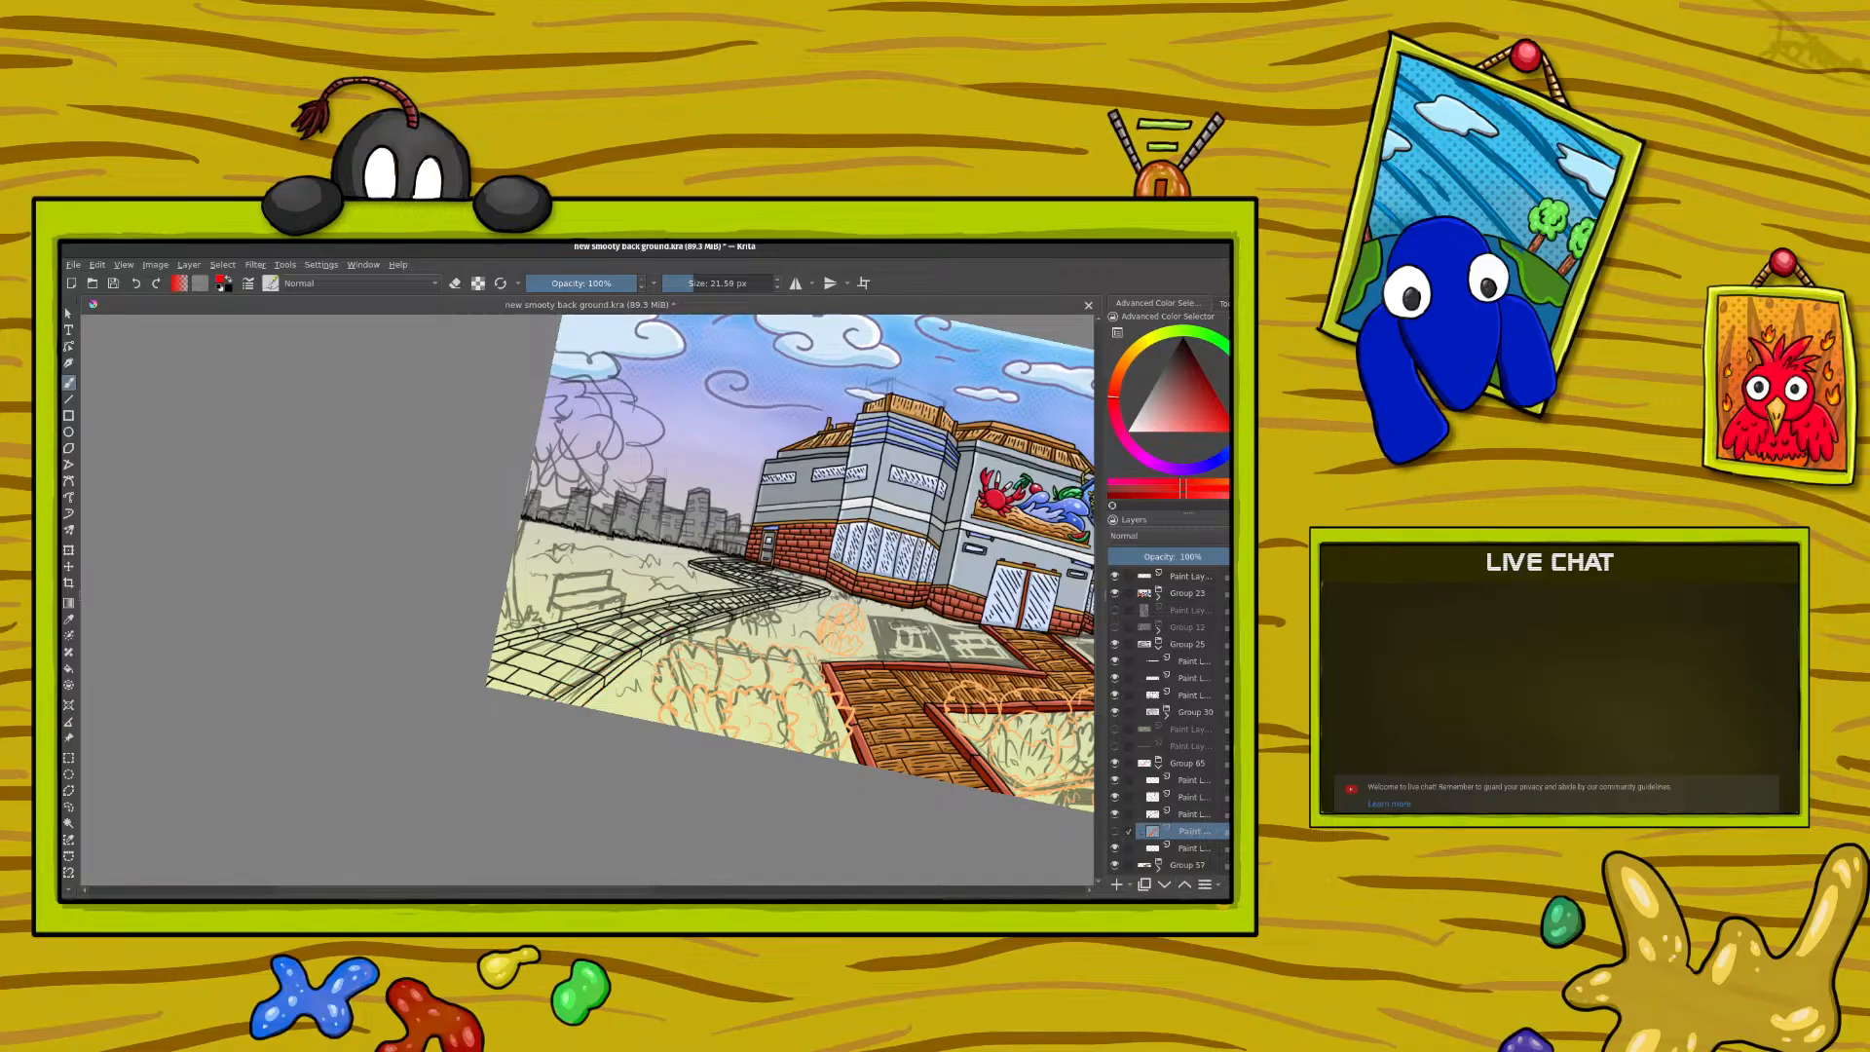
{"action": "key", "text": "shift+Delete"}
{"action": "left_click", "coordinate": [1115, 887]}
{"action": "left_click", "coordinate": [1165, 886]}
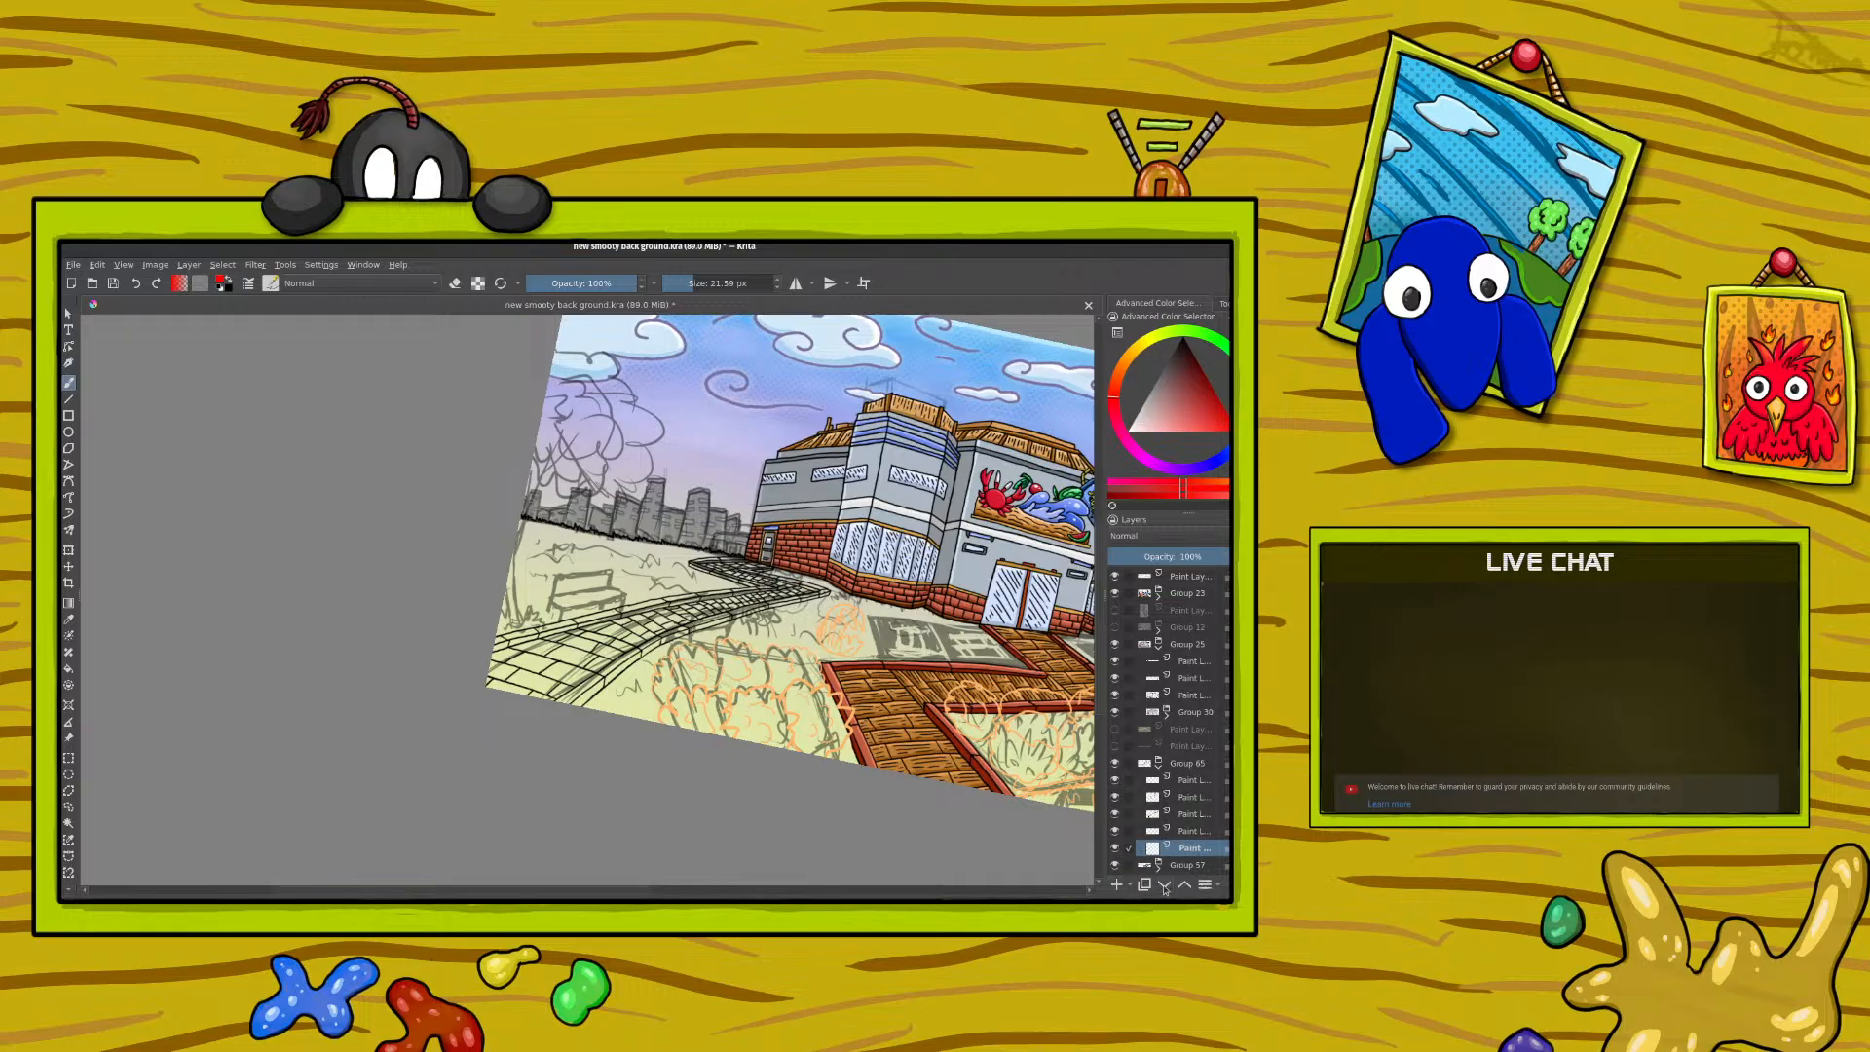
Step: Sample brick red from the wooden walkway's border and color the near stretch of the path's bench-side curb on the group's bottom layer
{"action": "left_click", "coordinate": [1115, 767]}
{"action": "left_click", "coordinate": [1116, 767]}
{"action": "left_click", "coordinate": [68, 620]}
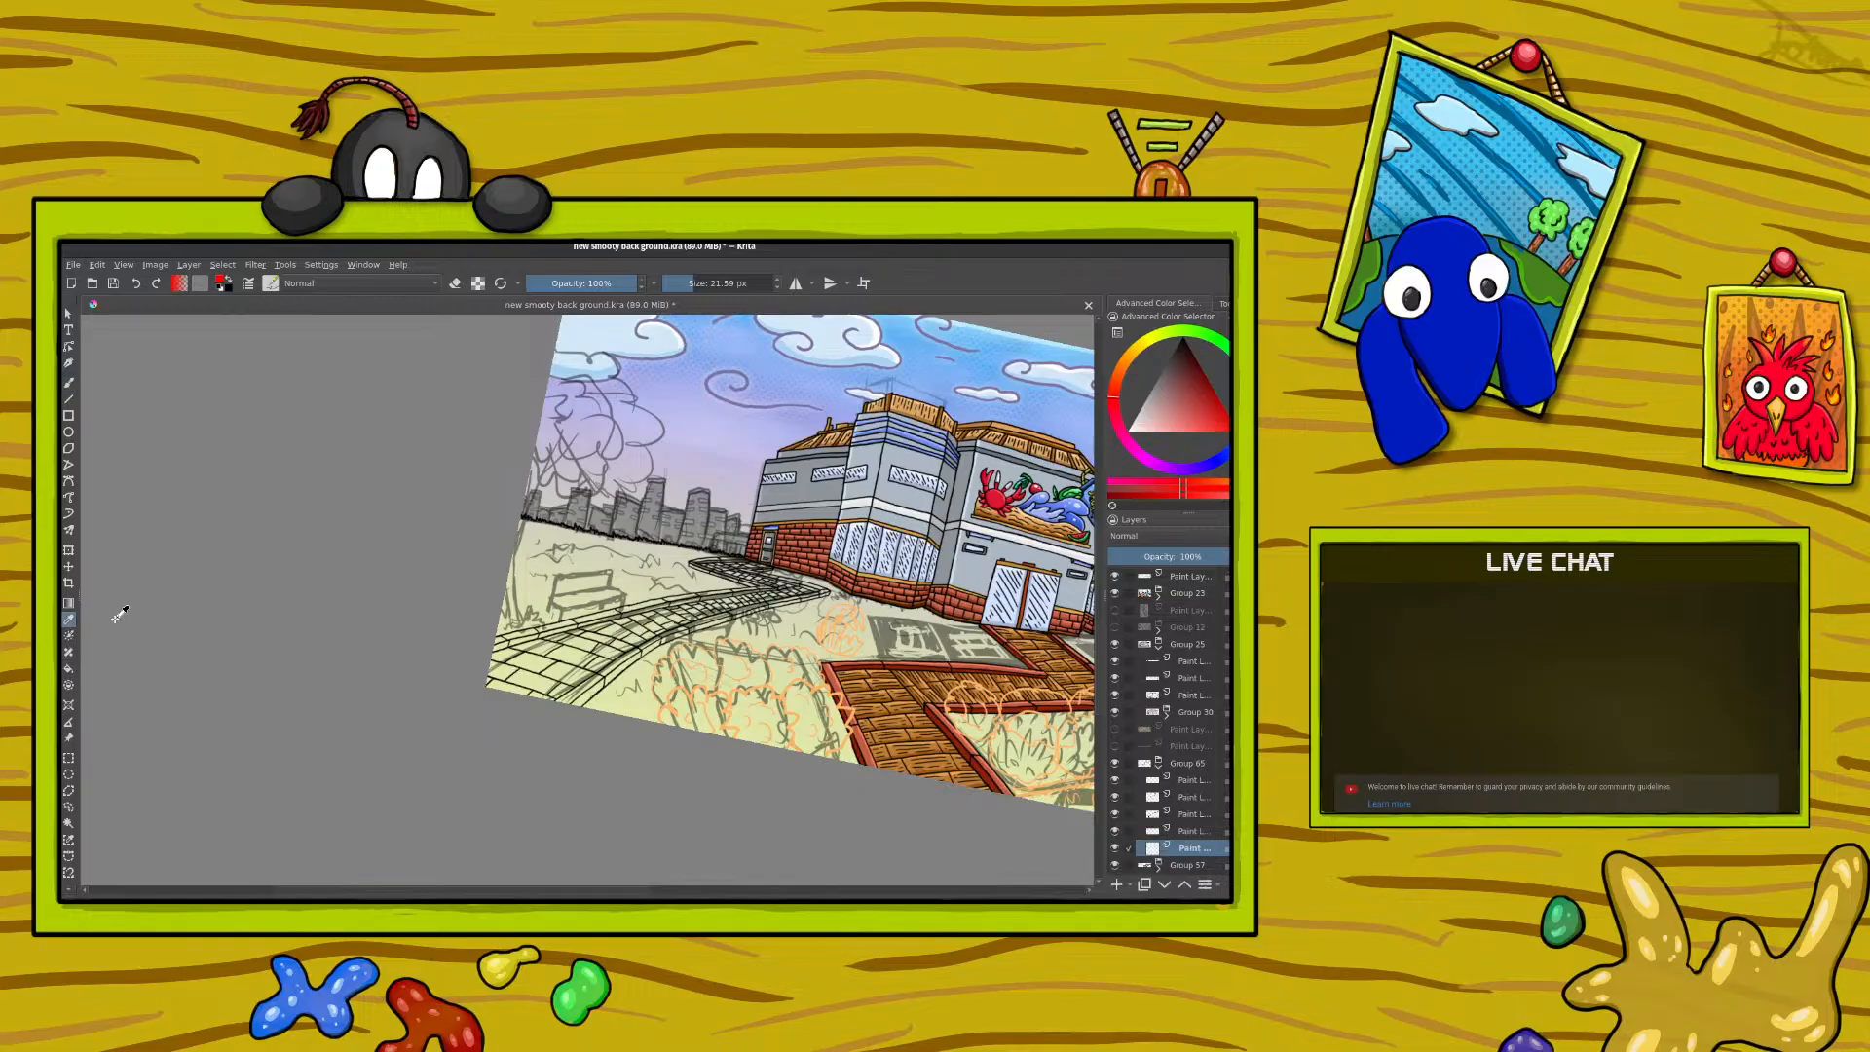
{"action": "left_click", "coordinate": [870, 737]}
{"action": "key", "text": "b"}
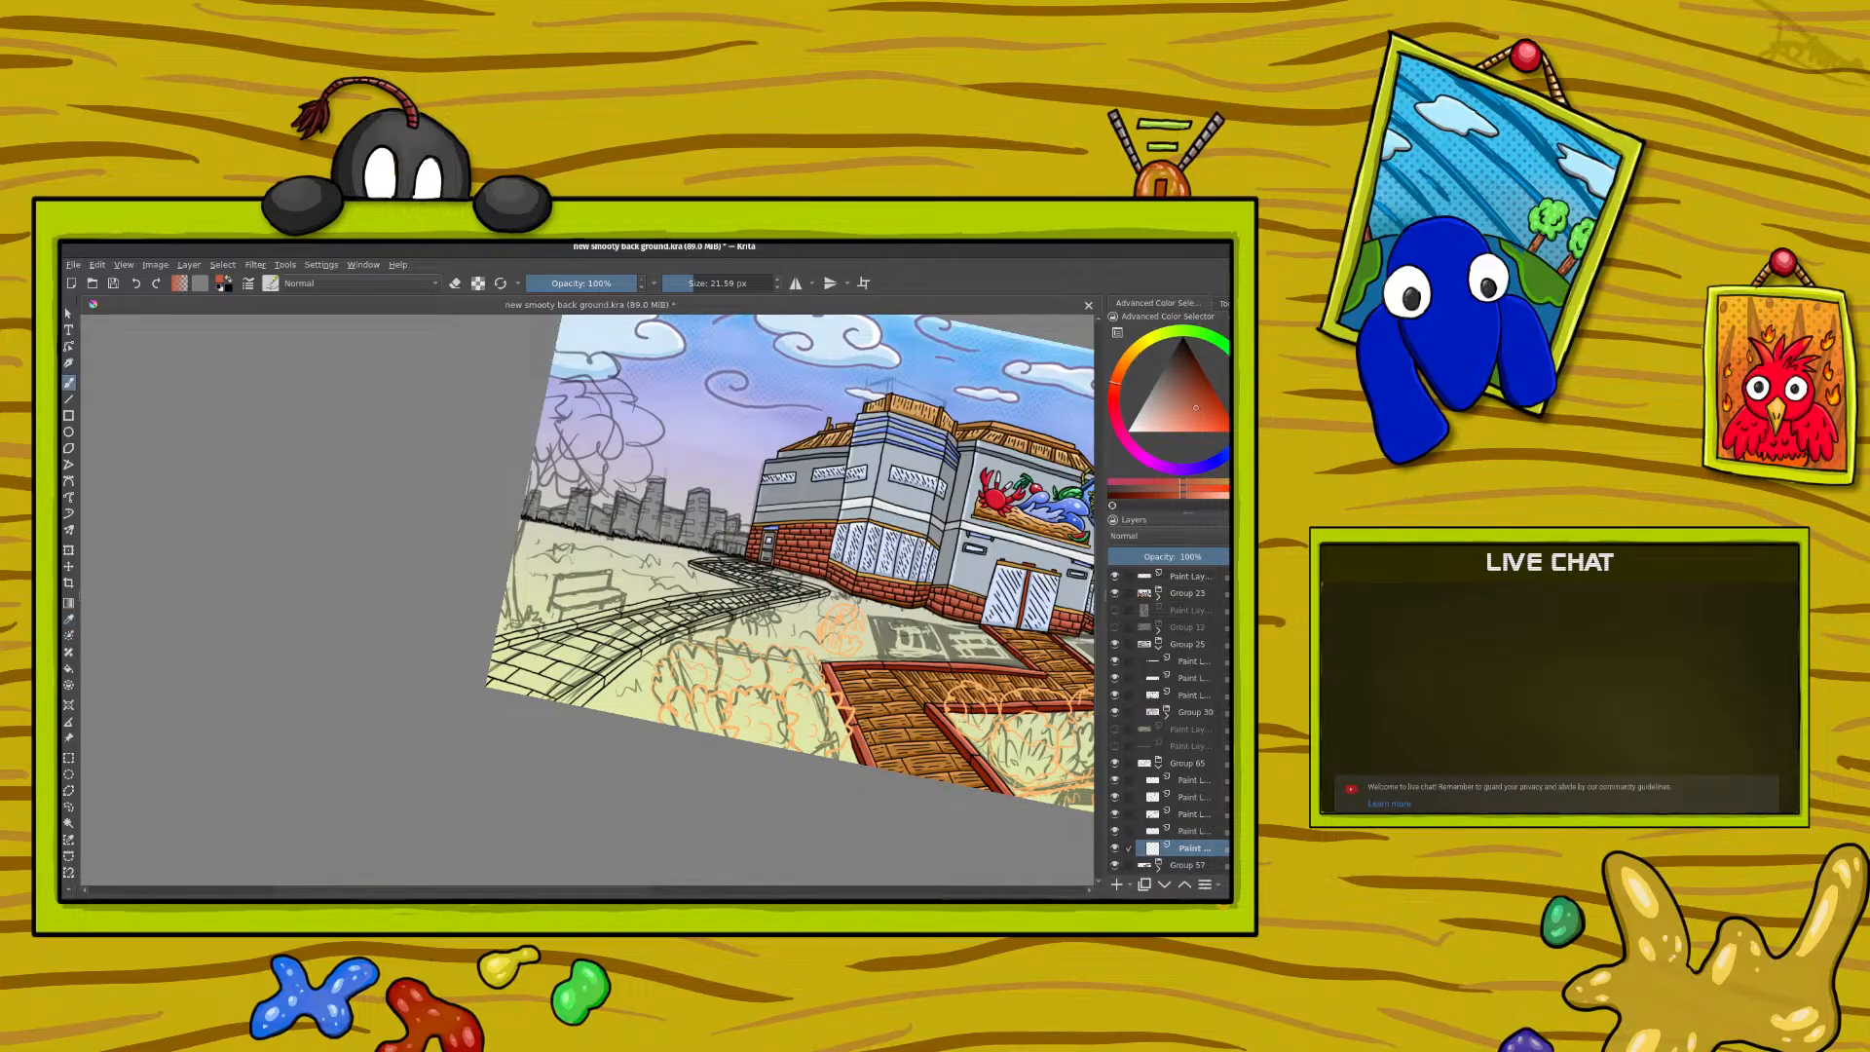
{"action": "scroll", "coordinate": [584, 584], "scroll_direction": "up", "scroll_amount": 3}
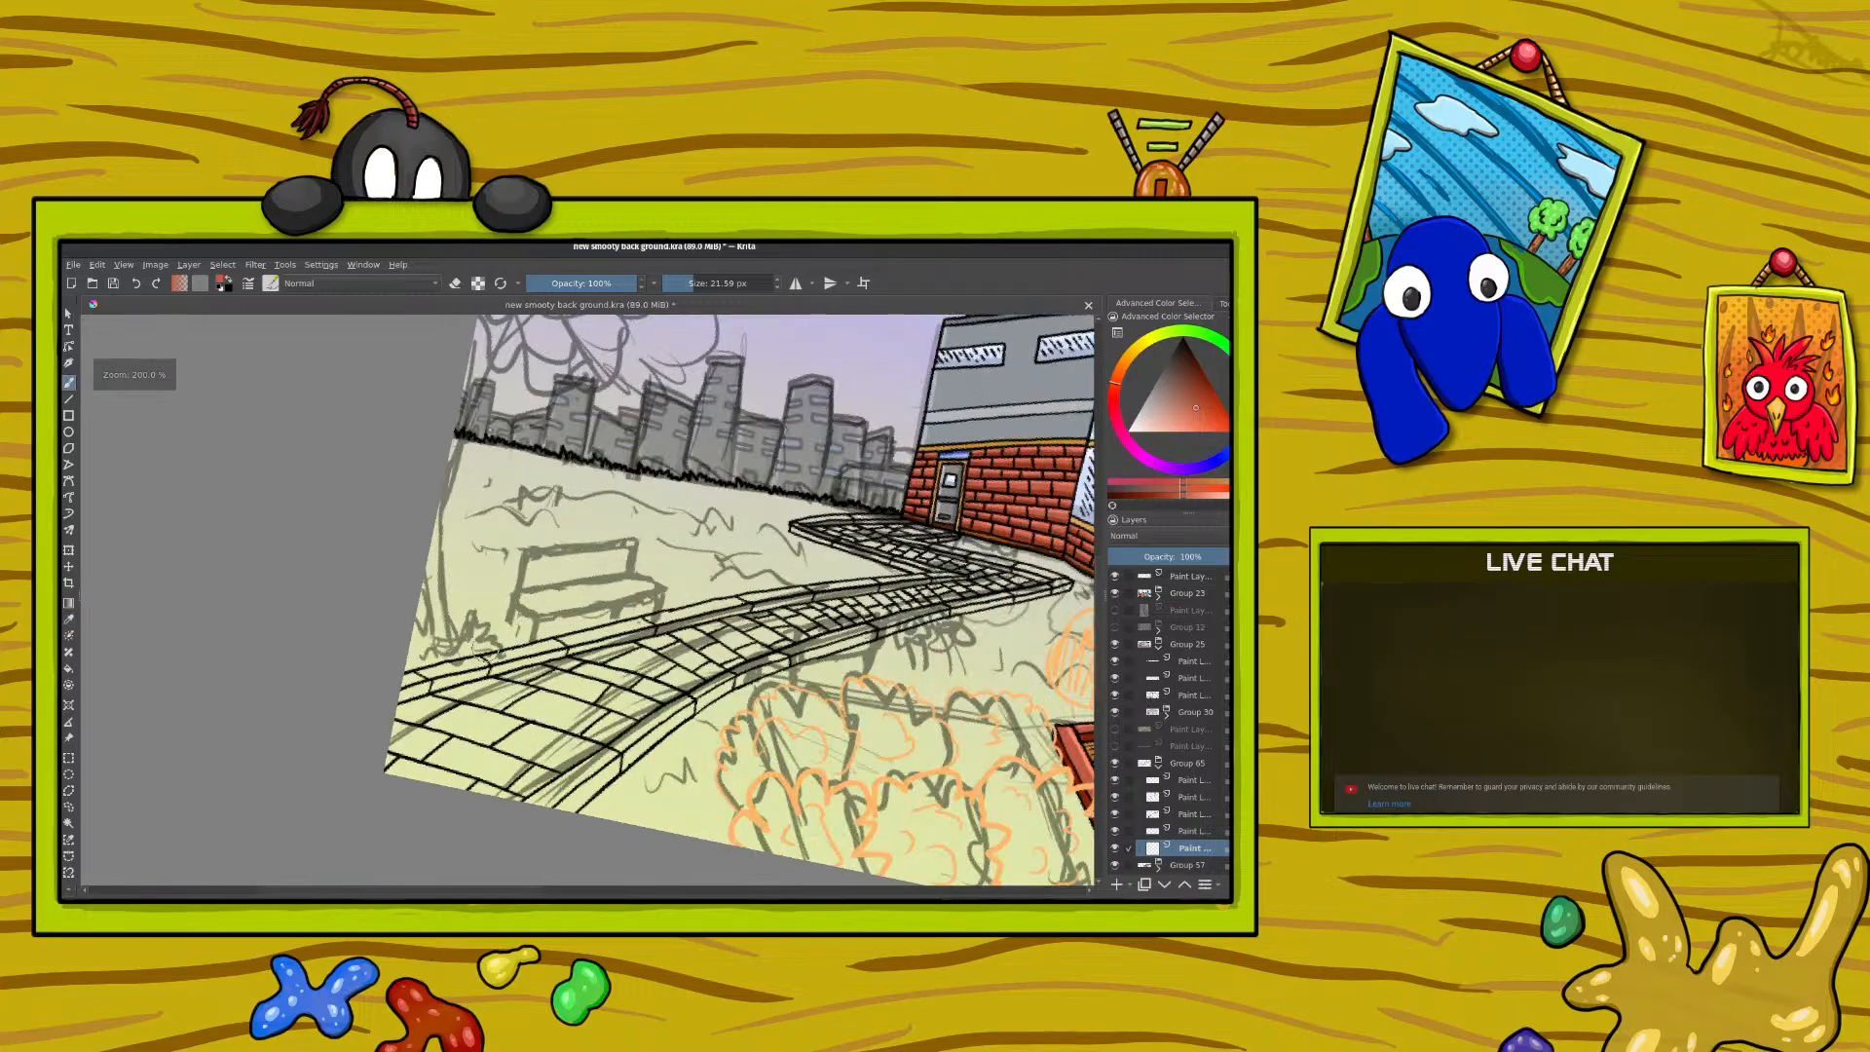
{"action": "mouse_move", "coordinate": [481, 665]}
{"action": "left_mouse_down"}
{"action": "mouse_move", "coordinate": [432, 678]}
{"action": "mouse_move", "coordinate": [501, 661]}
{"action": "mouse_move", "coordinate": [403, 691]}
{"action": "mouse_move", "coordinate": [650, 626]}
{"action": "mouse_move", "coordinate": [560, 631]}
{"action": "left_mouse_up"}
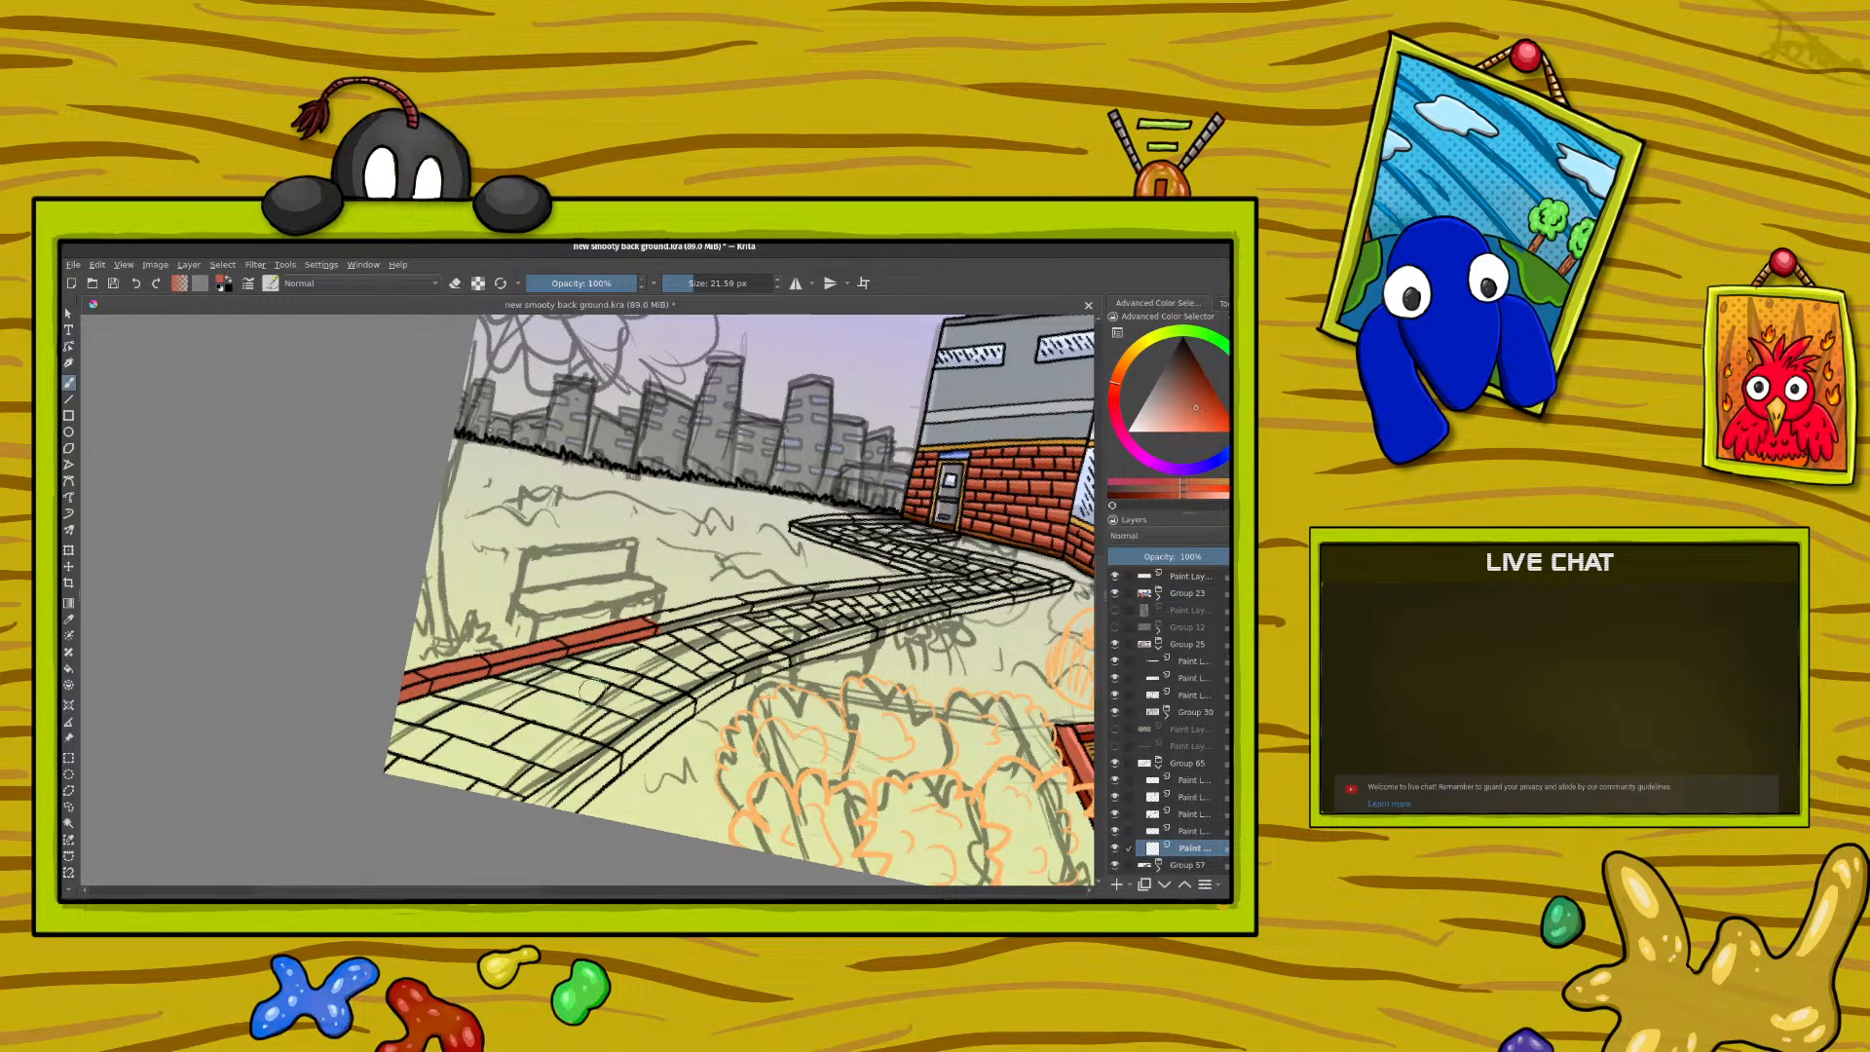
Step: Color the rest of the bench-side curb and the curbs around the path's far bend beside the building in brick red
{"action": "right_click", "coordinate": [559, 630]}
{"action": "mouse_move", "coordinate": [585, 536]}
{"action": "left_mouse_down"}
{"action": "mouse_move", "coordinate": [703, 645]}
{"action": "mouse_move", "coordinate": [740, 623]}
{"action": "left_mouse_up"}
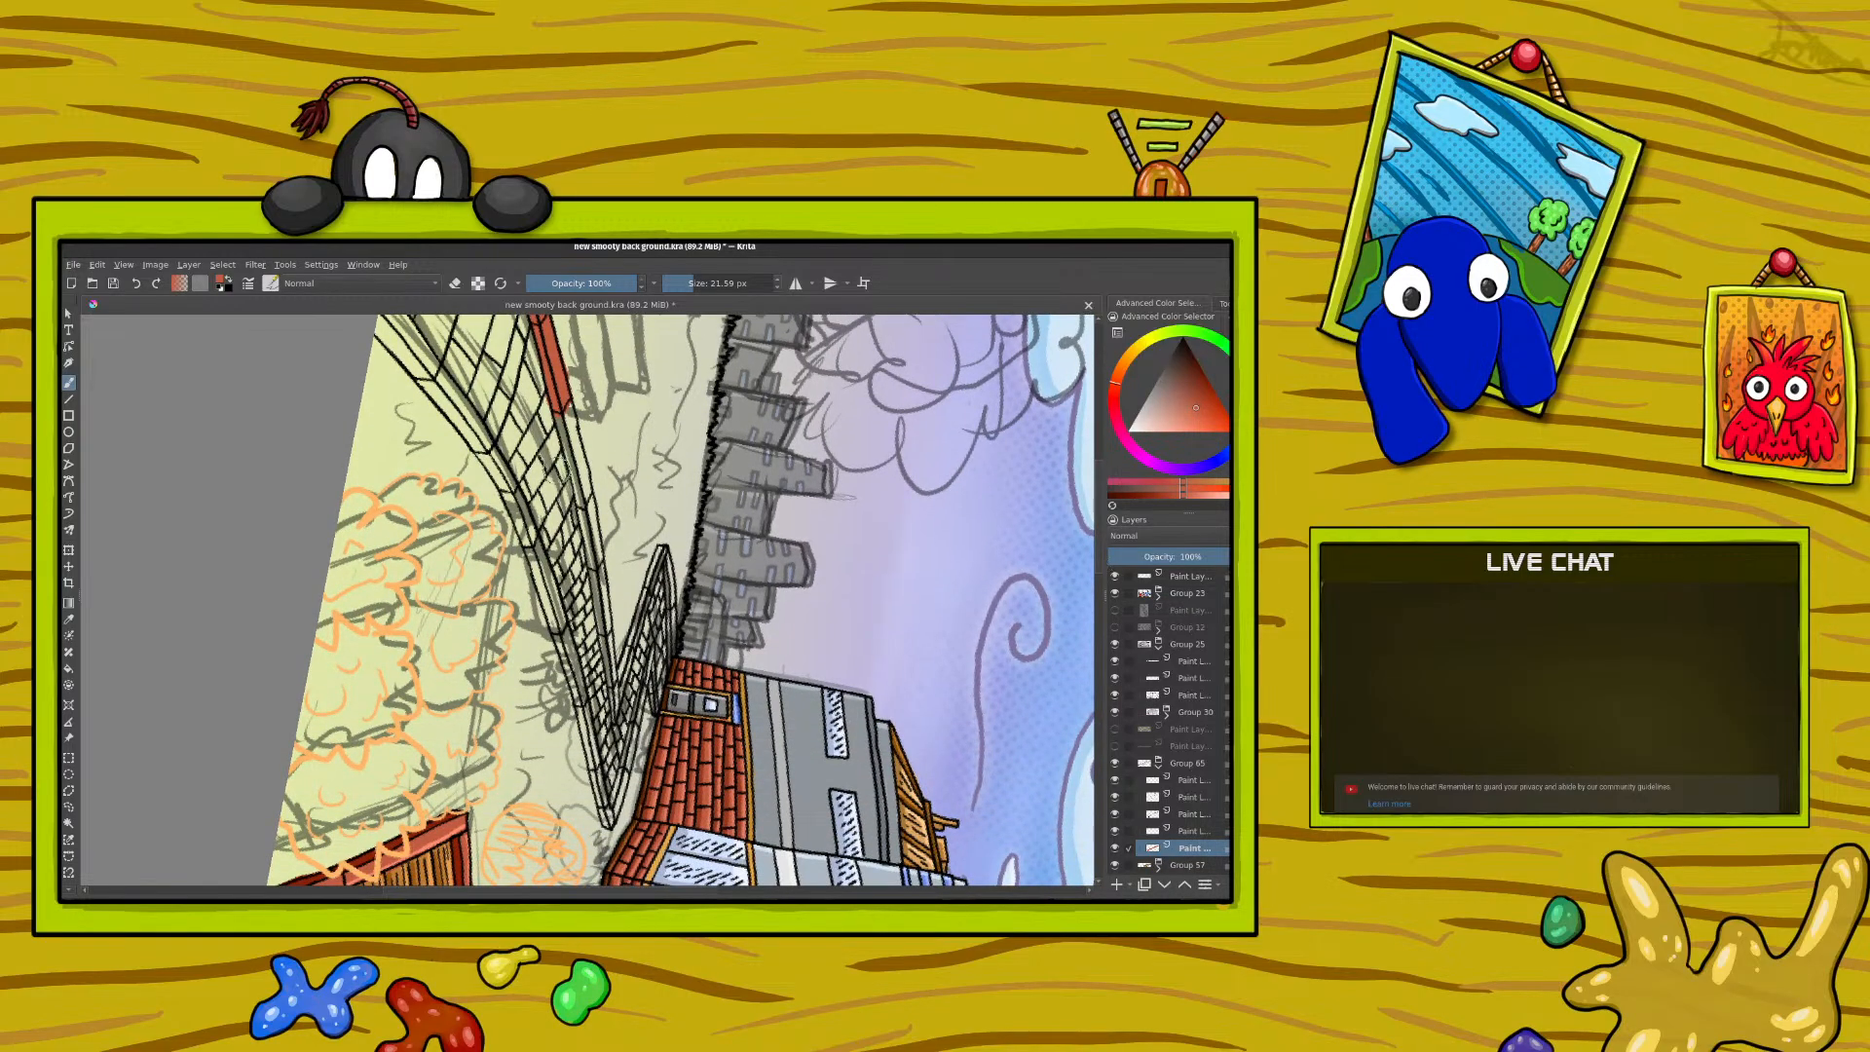
{"action": "scroll", "coordinate": [1100, 630], "scroll_direction": "down", "scroll_amount": 5}
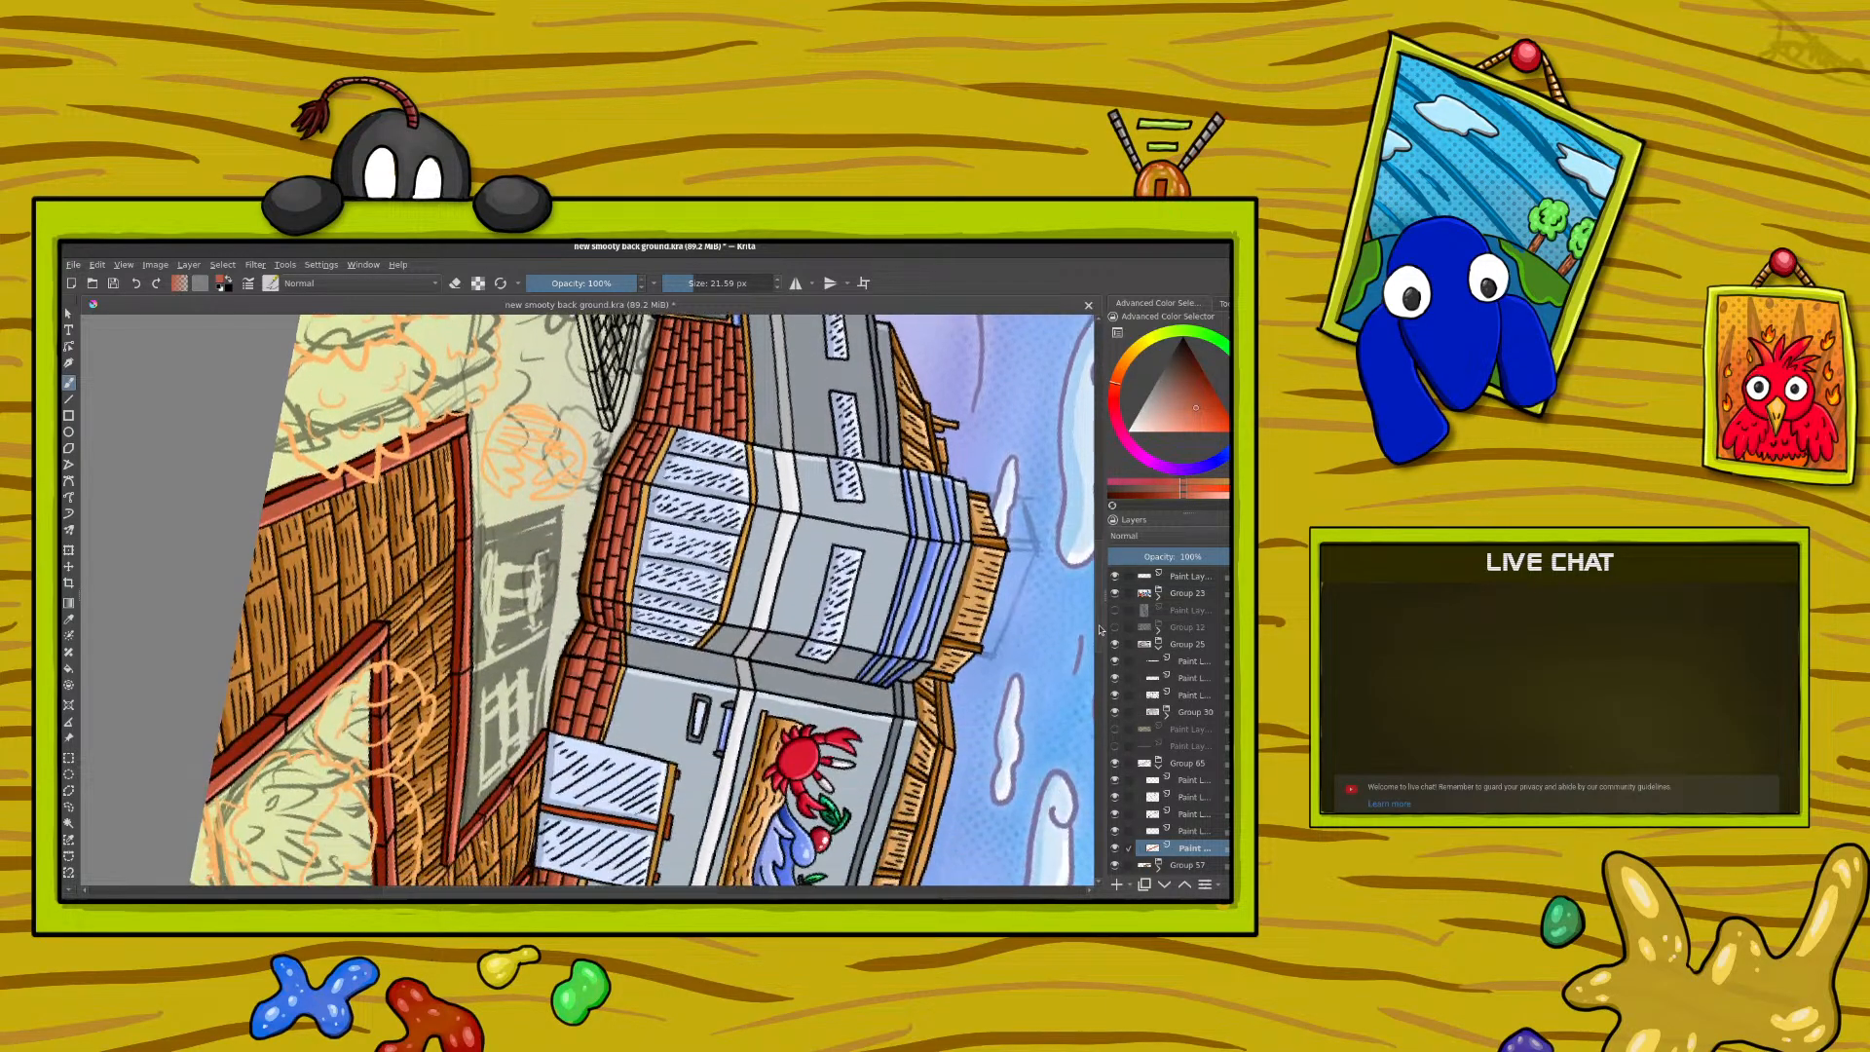
{"action": "scroll", "coordinate": [1100, 630], "scroll_direction": "up", "scroll_amount": 4}
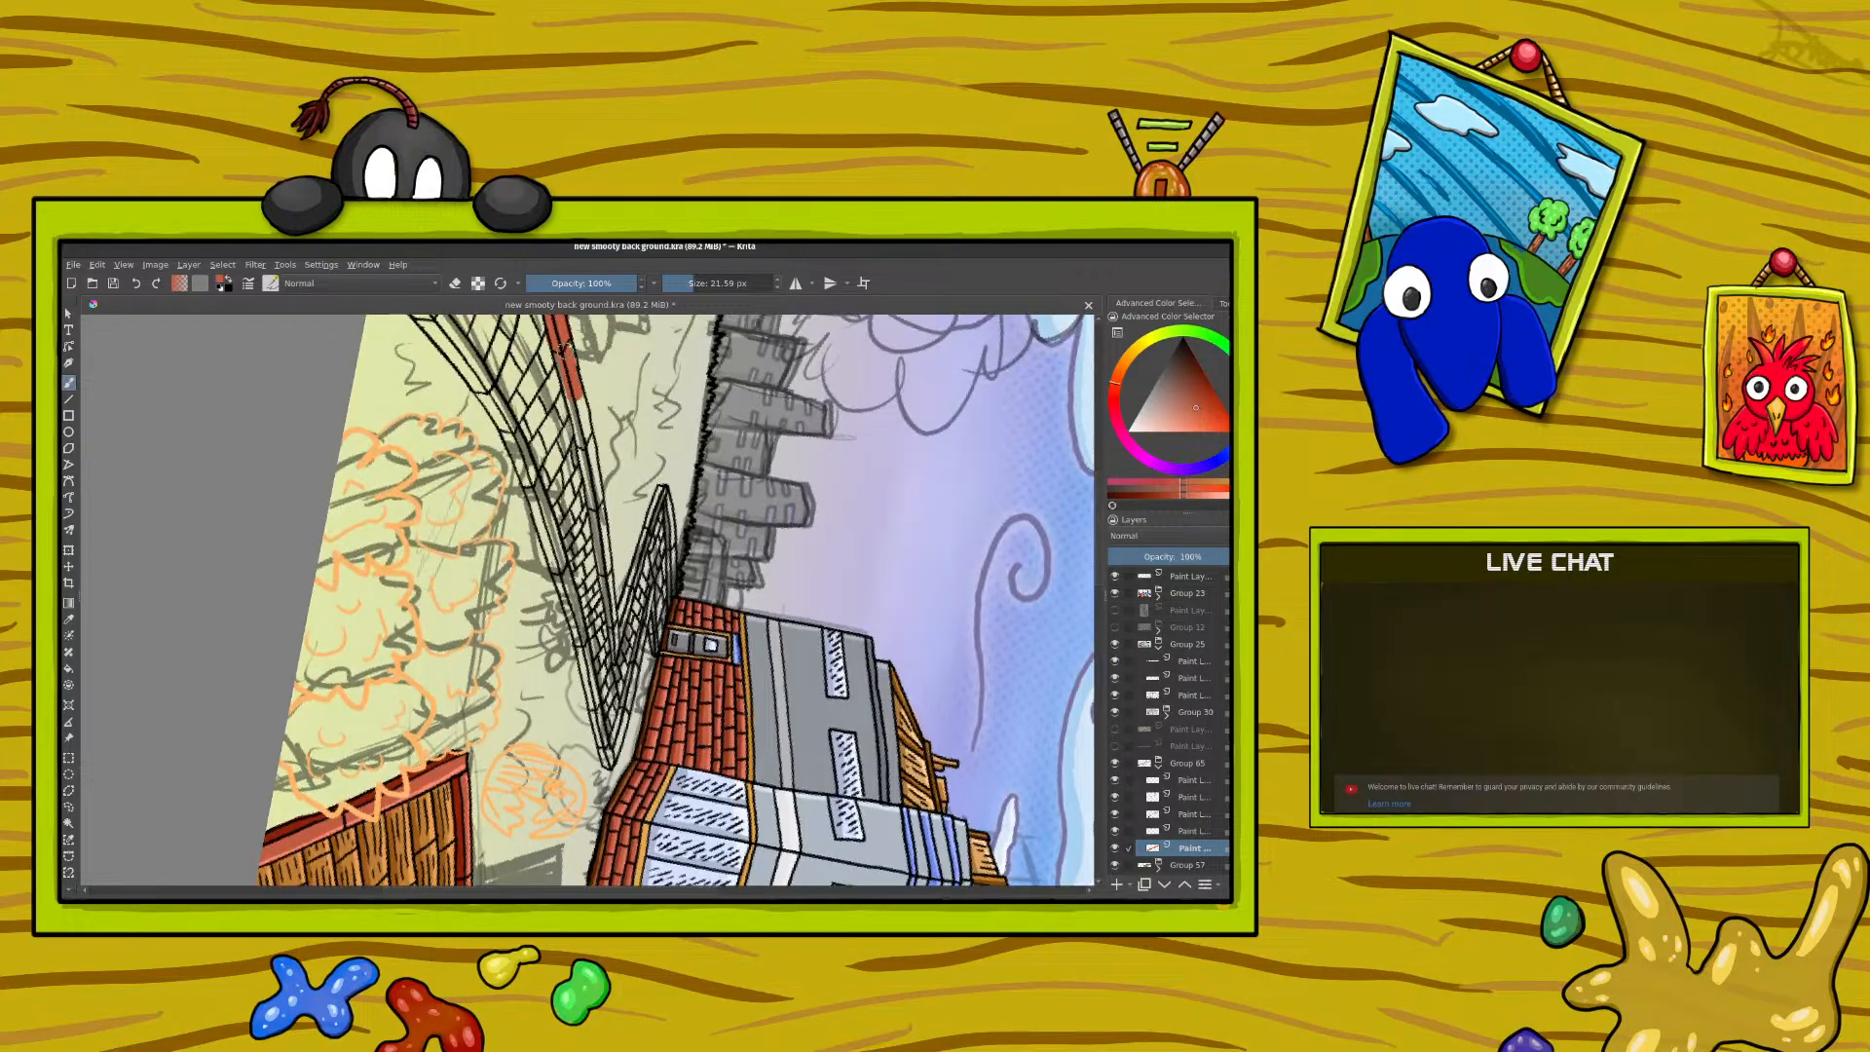
{"action": "mouse_move", "coordinate": [557, 334]}
{"action": "left_mouse_down"}
{"action": "mouse_move", "coordinate": [613, 644]}
{"action": "mouse_move", "coordinate": [660, 489]}
{"action": "mouse_move", "coordinate": [665, 514]}
{"action": "mouse_move", "coordinate": [655, 654]}
{"action": "mouse_move", "coordinate": [651, 613]}
{"action": "mouse_move", "coordinate": [621, 722]}
{"action": "left_mouse_up"}
{"action": "mouse_move", "coordinate": [640, 628]}
{"action": "left_mouse_down"}
{"action": "mouse_move", "coordinate": [608, 757]}
{"action": "mouse_move", "coordinate": [568, 591]}
{"action": "mouse_move", "coordinate": [584, 697]}
{"action": "left_mouse_up"}
{"action": "left_click_drag", "start_coordinate": [554, 570], "coordinate": [531, 492]}
{"action": "left_click_drag", "start_coordinate": [570, 633], "coordinate": [553, 514]}
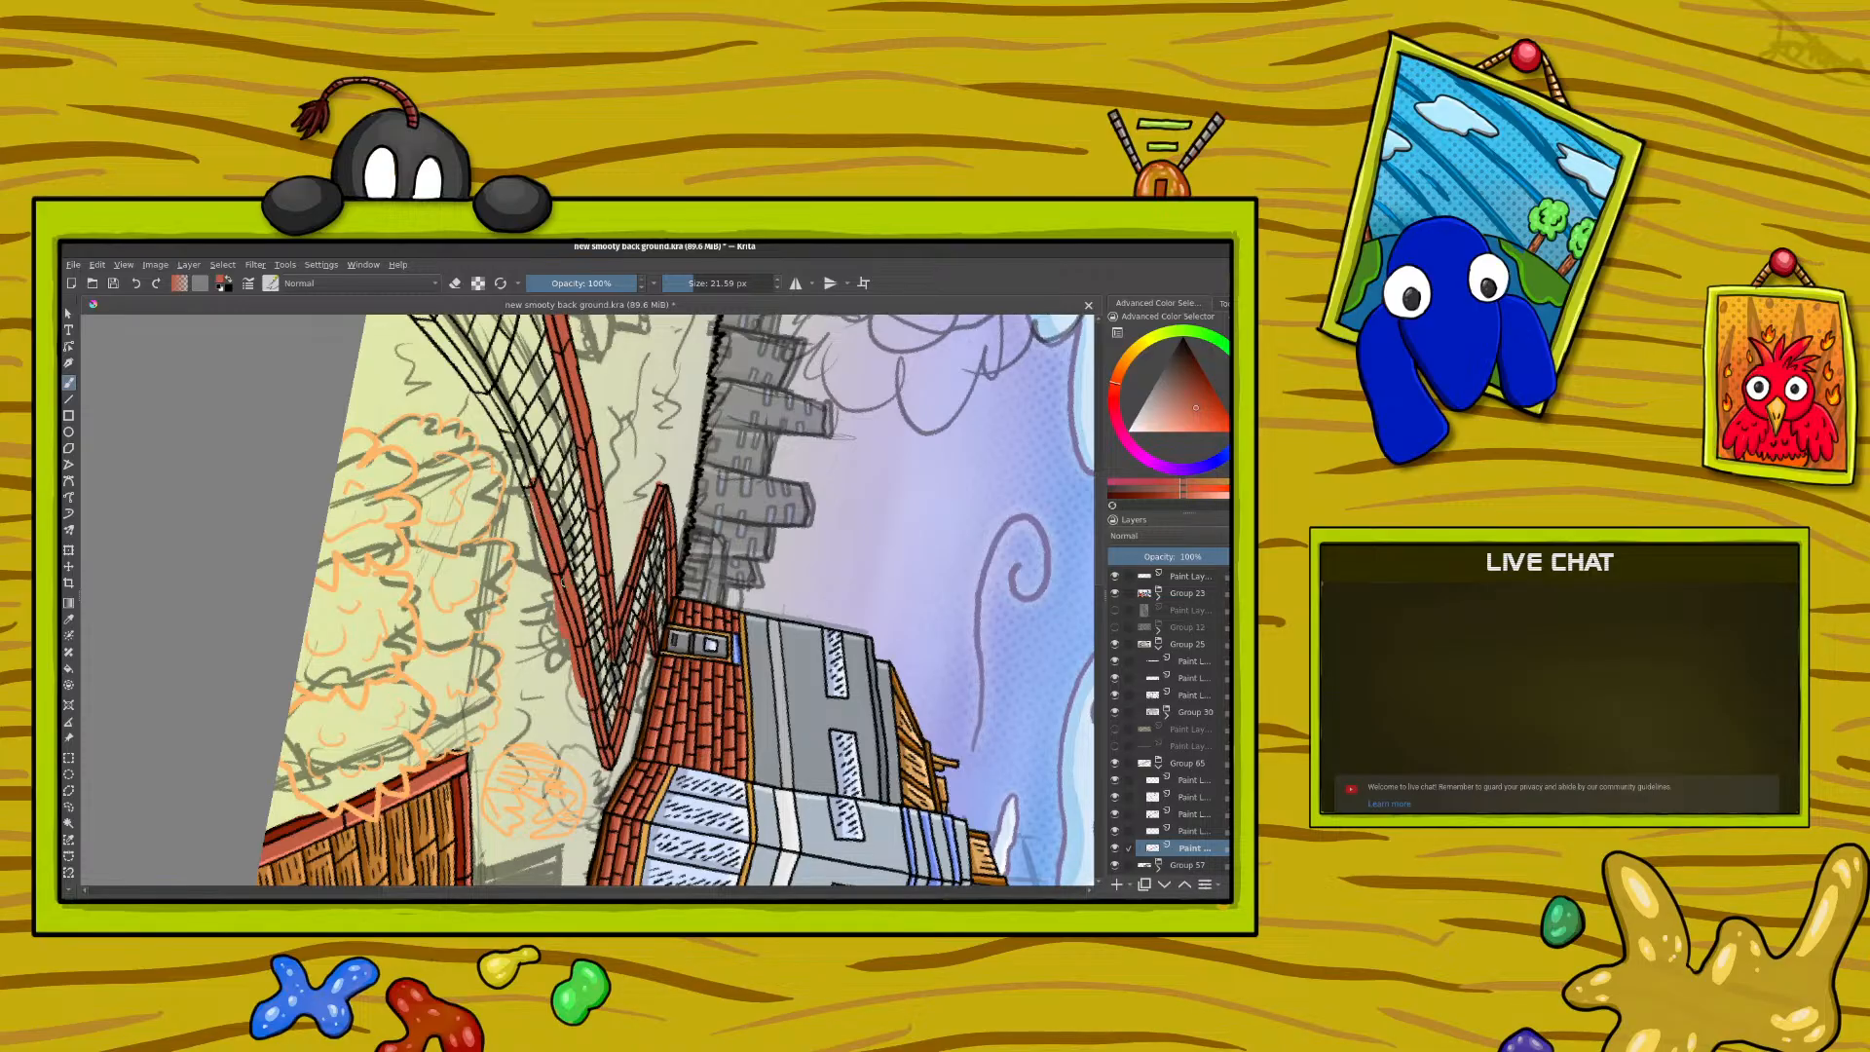
Step: Fill the hedge-side curb with the same brick red from the middle of the path to the canvas edge
{"action": "left_click_drag", "start_coordinate": [562, 583], "coordinate": [478, 389]}
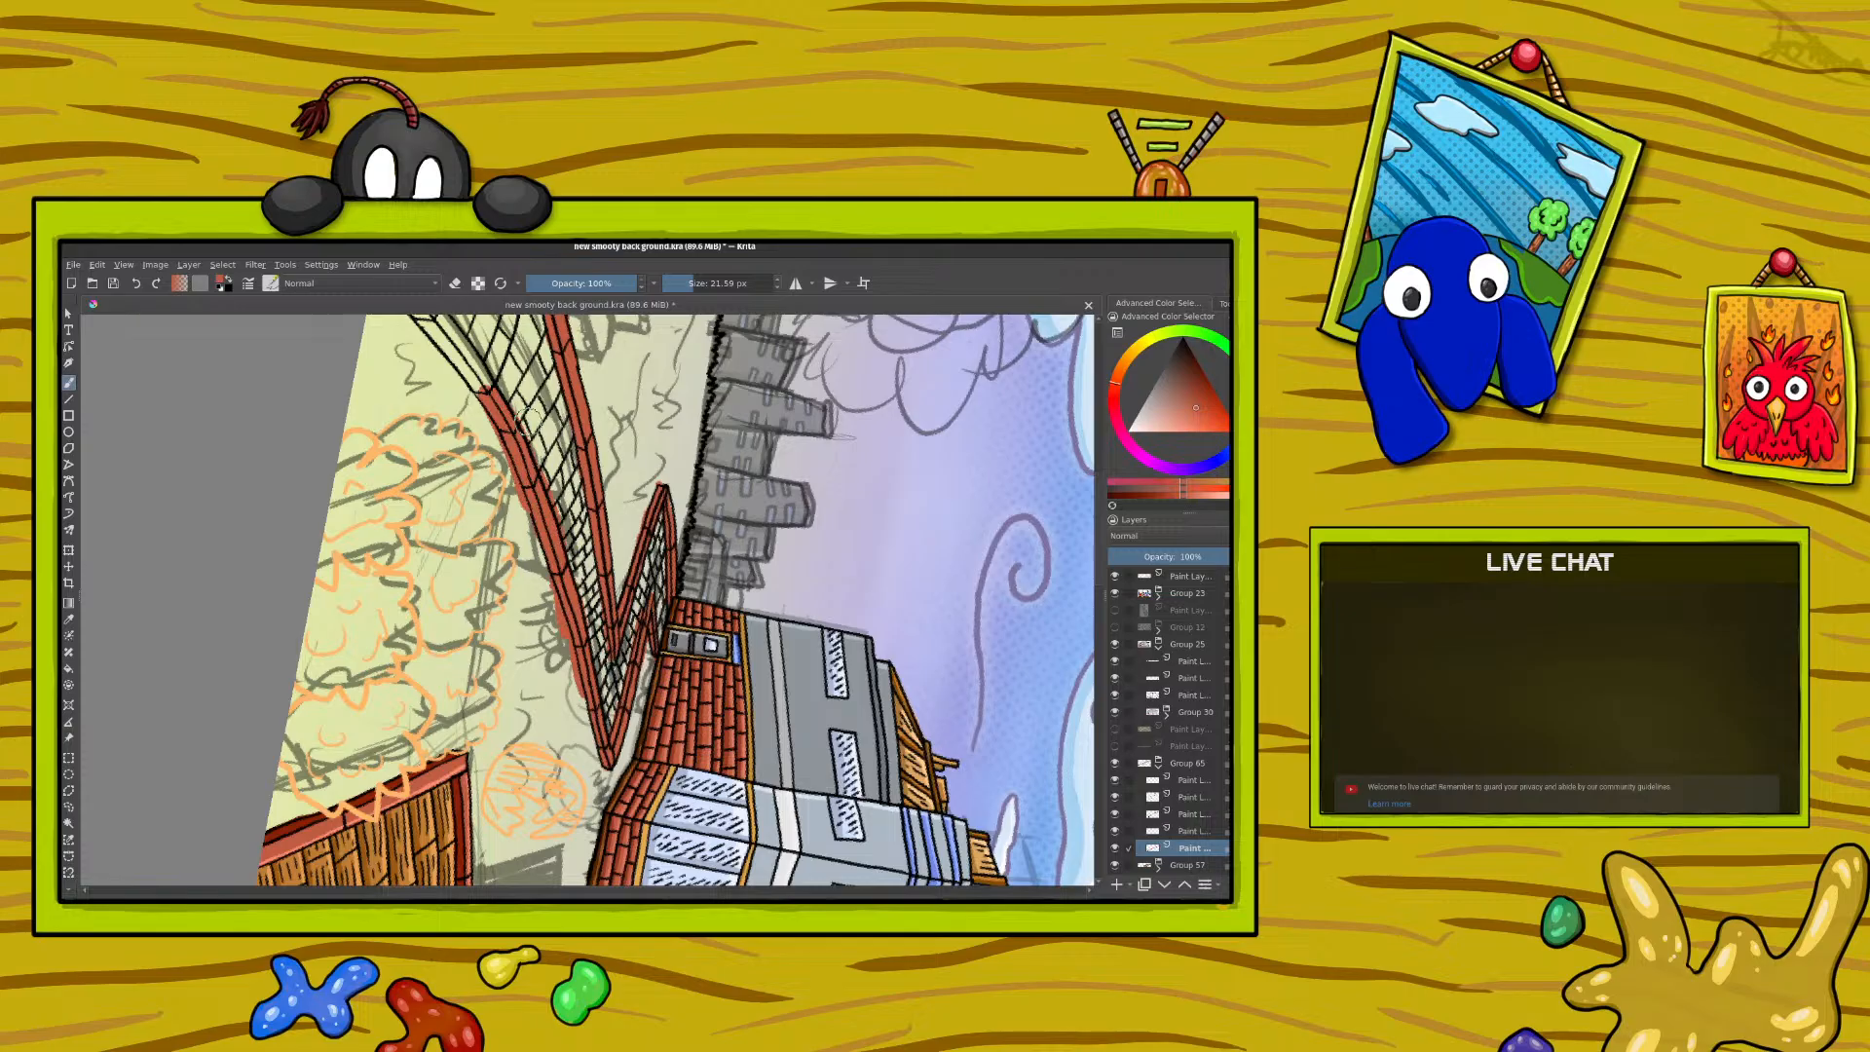
{"action": "left_click_drag", "start_coordinate": [647, 623], "coordinate": [651, 583]}
{"action": "scroll", "coordinate": [635, 654], "scroll_direction": "up", "scroll_amount": 3}
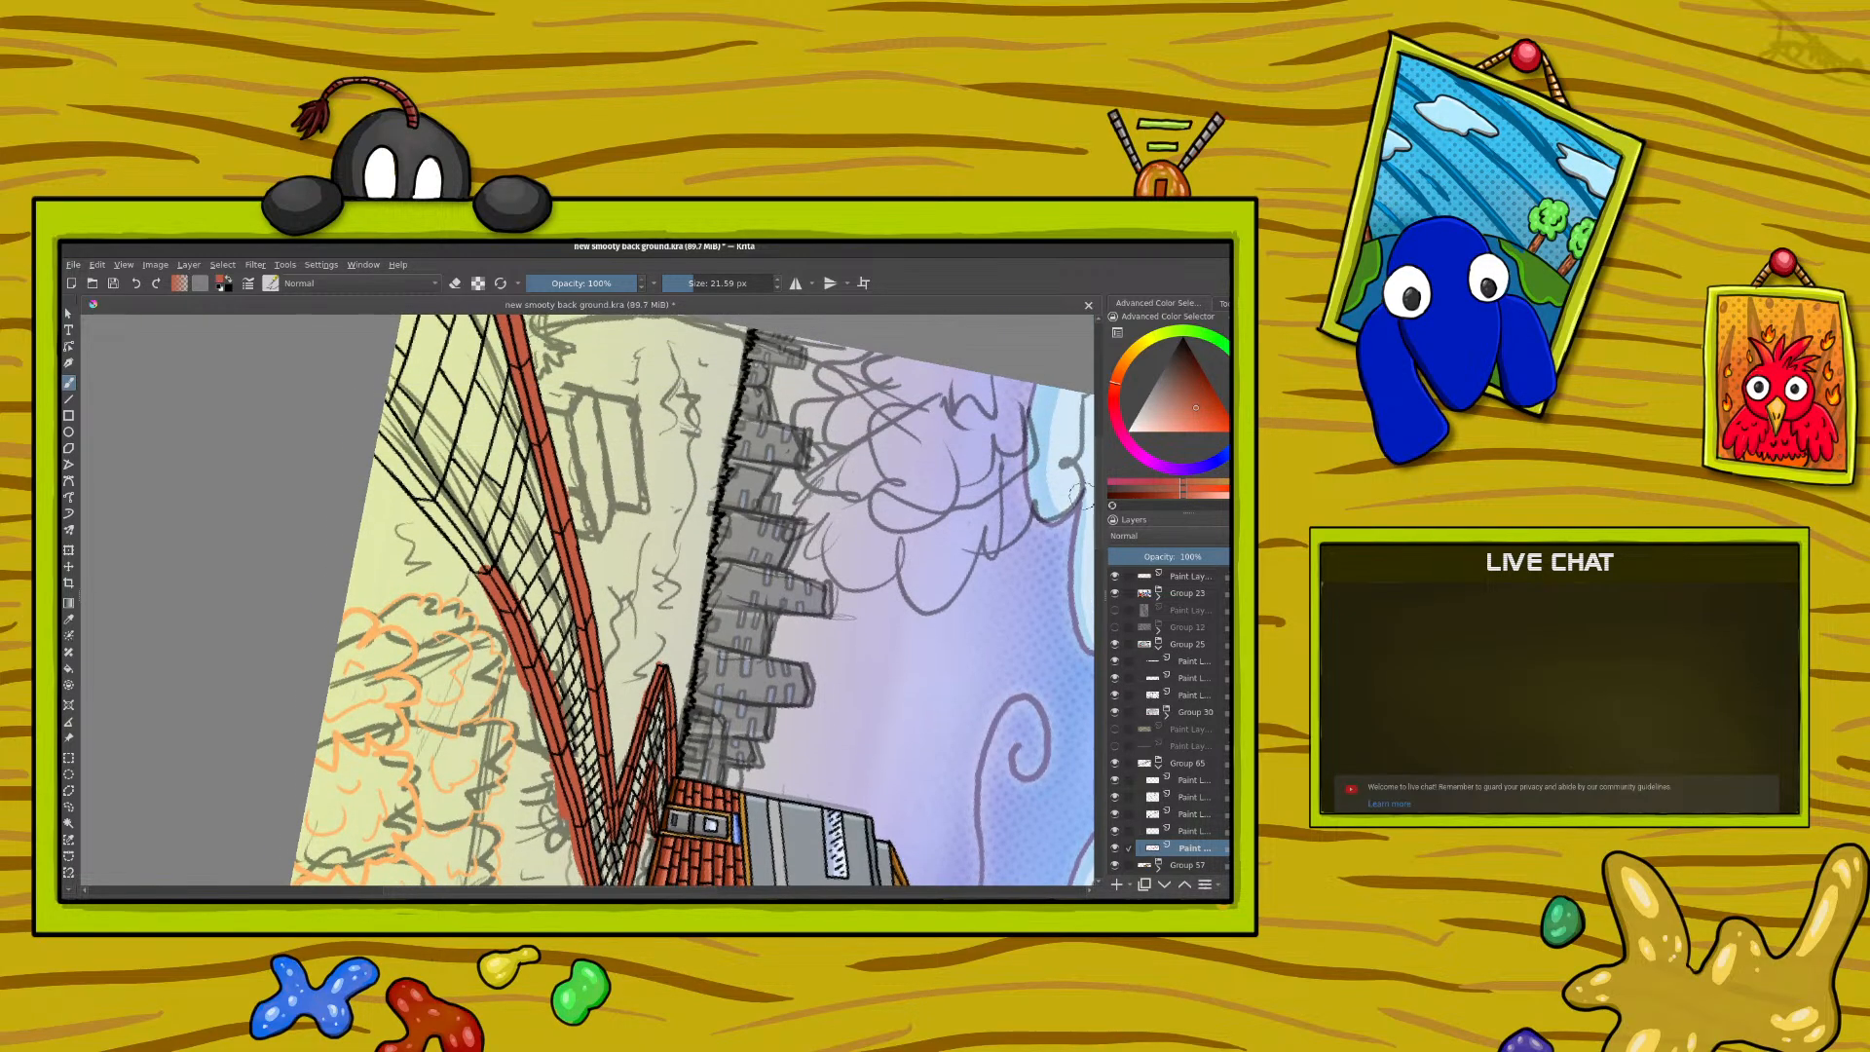
{"action": "mouse_move", "coordinate": [484, 574]}
{"action": "left_mouse_down"}
{"action": "mouse_move", "coordinate": [378, 434]}
{"action": "mouse_move", "coordinate": [467, 536]}
{"action": "mouse_move", "coordinate": [382, 399]}
{"action": "mouse_move", "coordinate": [506, 585]}
{"action": "mouse_move", "coordinate": [385, 462]}
{"action": "mouse_move", "coordinate": [434, 540]}
{"action": "left_mouse_up"}
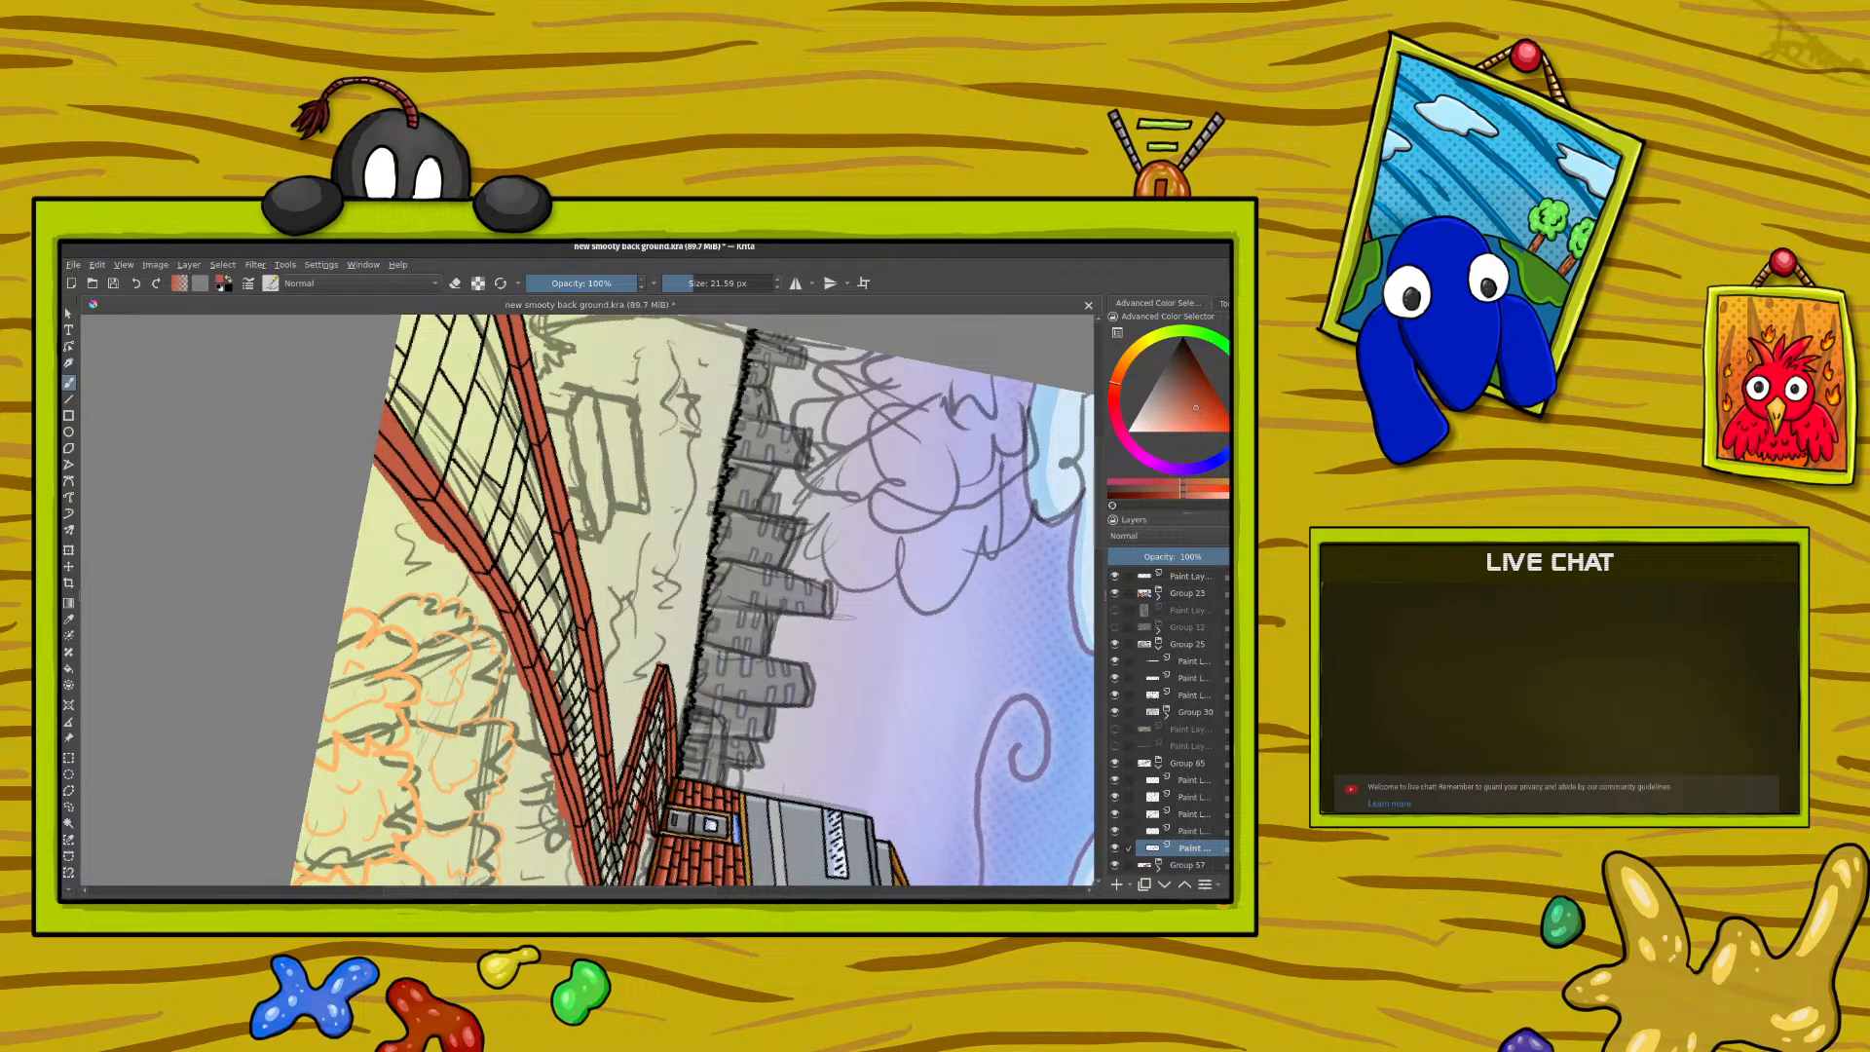
Step: Check the ink layers in the path's group by toggling their visibility one at a time
{"action": "left_click", "coordinate": [1180, 816]}
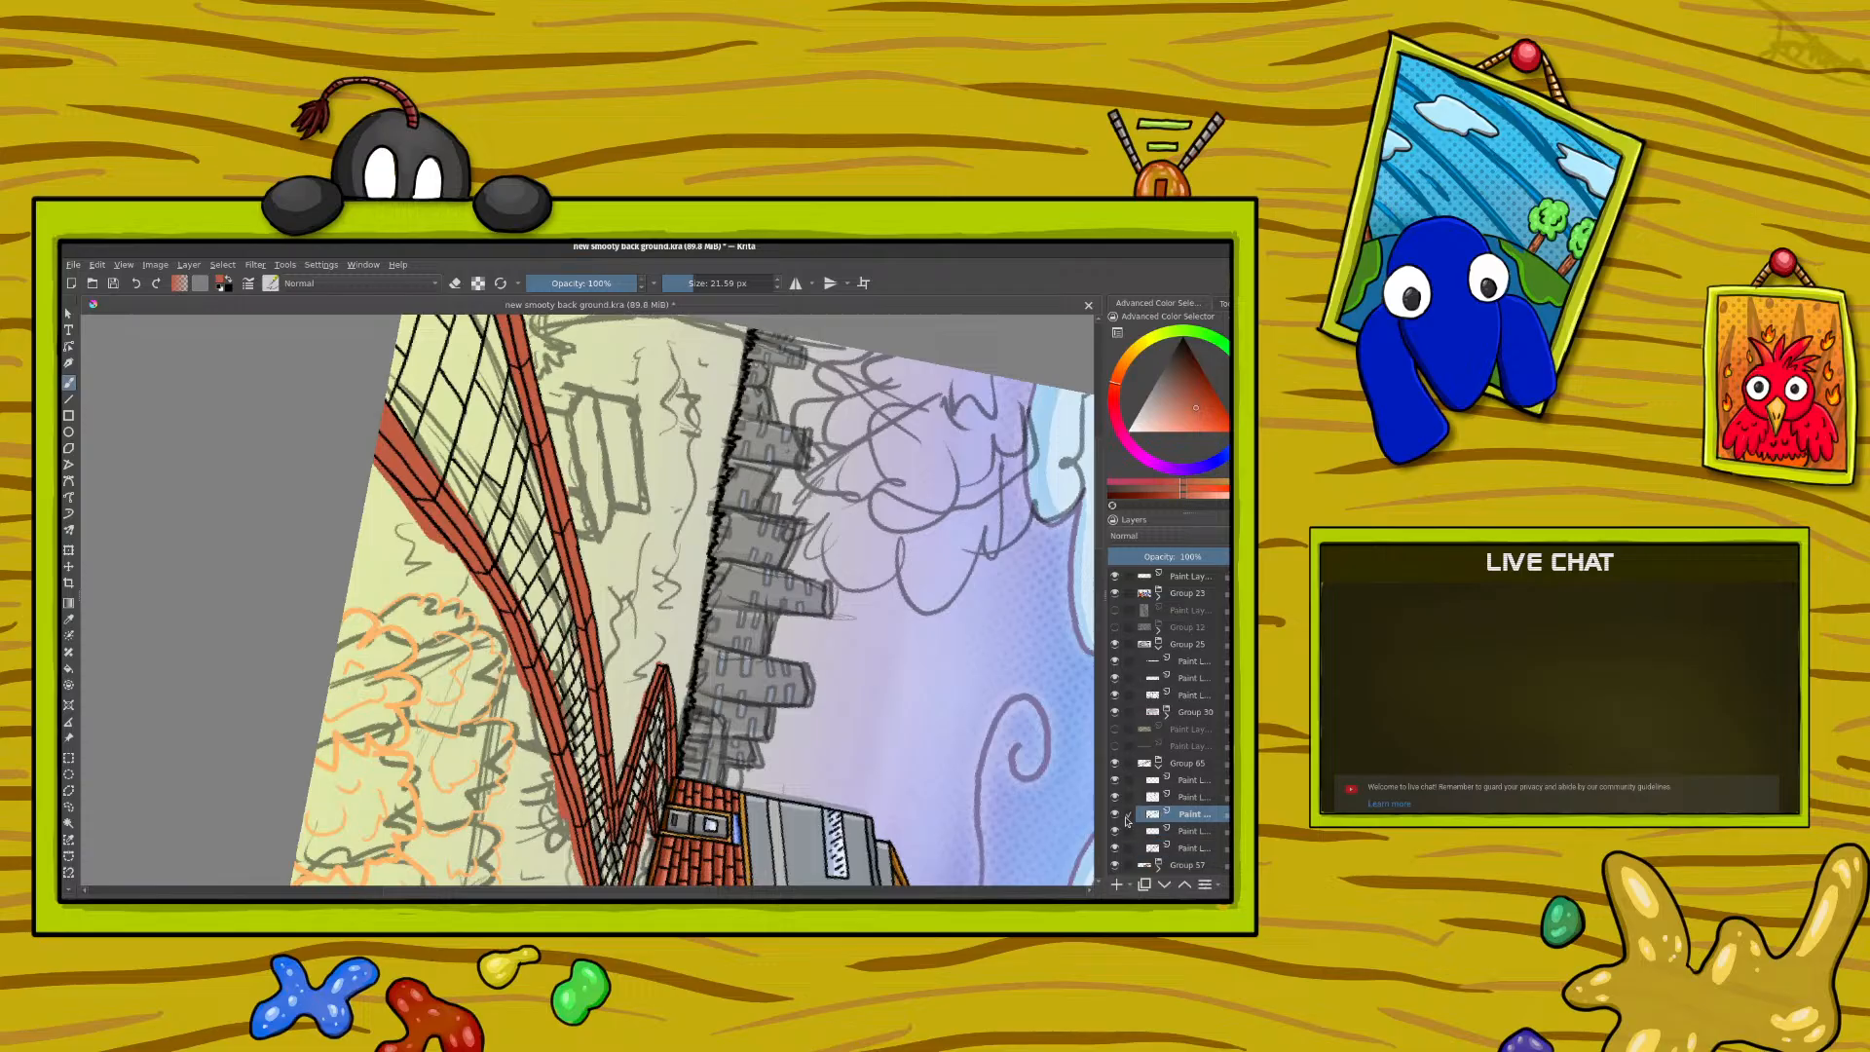
{"action": "left_click", "coordinate": [1116, 813]}
{"action": "left_click", "coordinate": [1117, 814]}
{"action": "left_click", "coordinate": [1118, 804]}
{"action": "left_click", "coordinate": [1119, 802]}
{"action": "left_click", "coordinate": [1116, 781]}
{"action": "left_click", "coordinate": [1117, 781]}
{"action": "left_click", "coordinate": [1190, 778]}
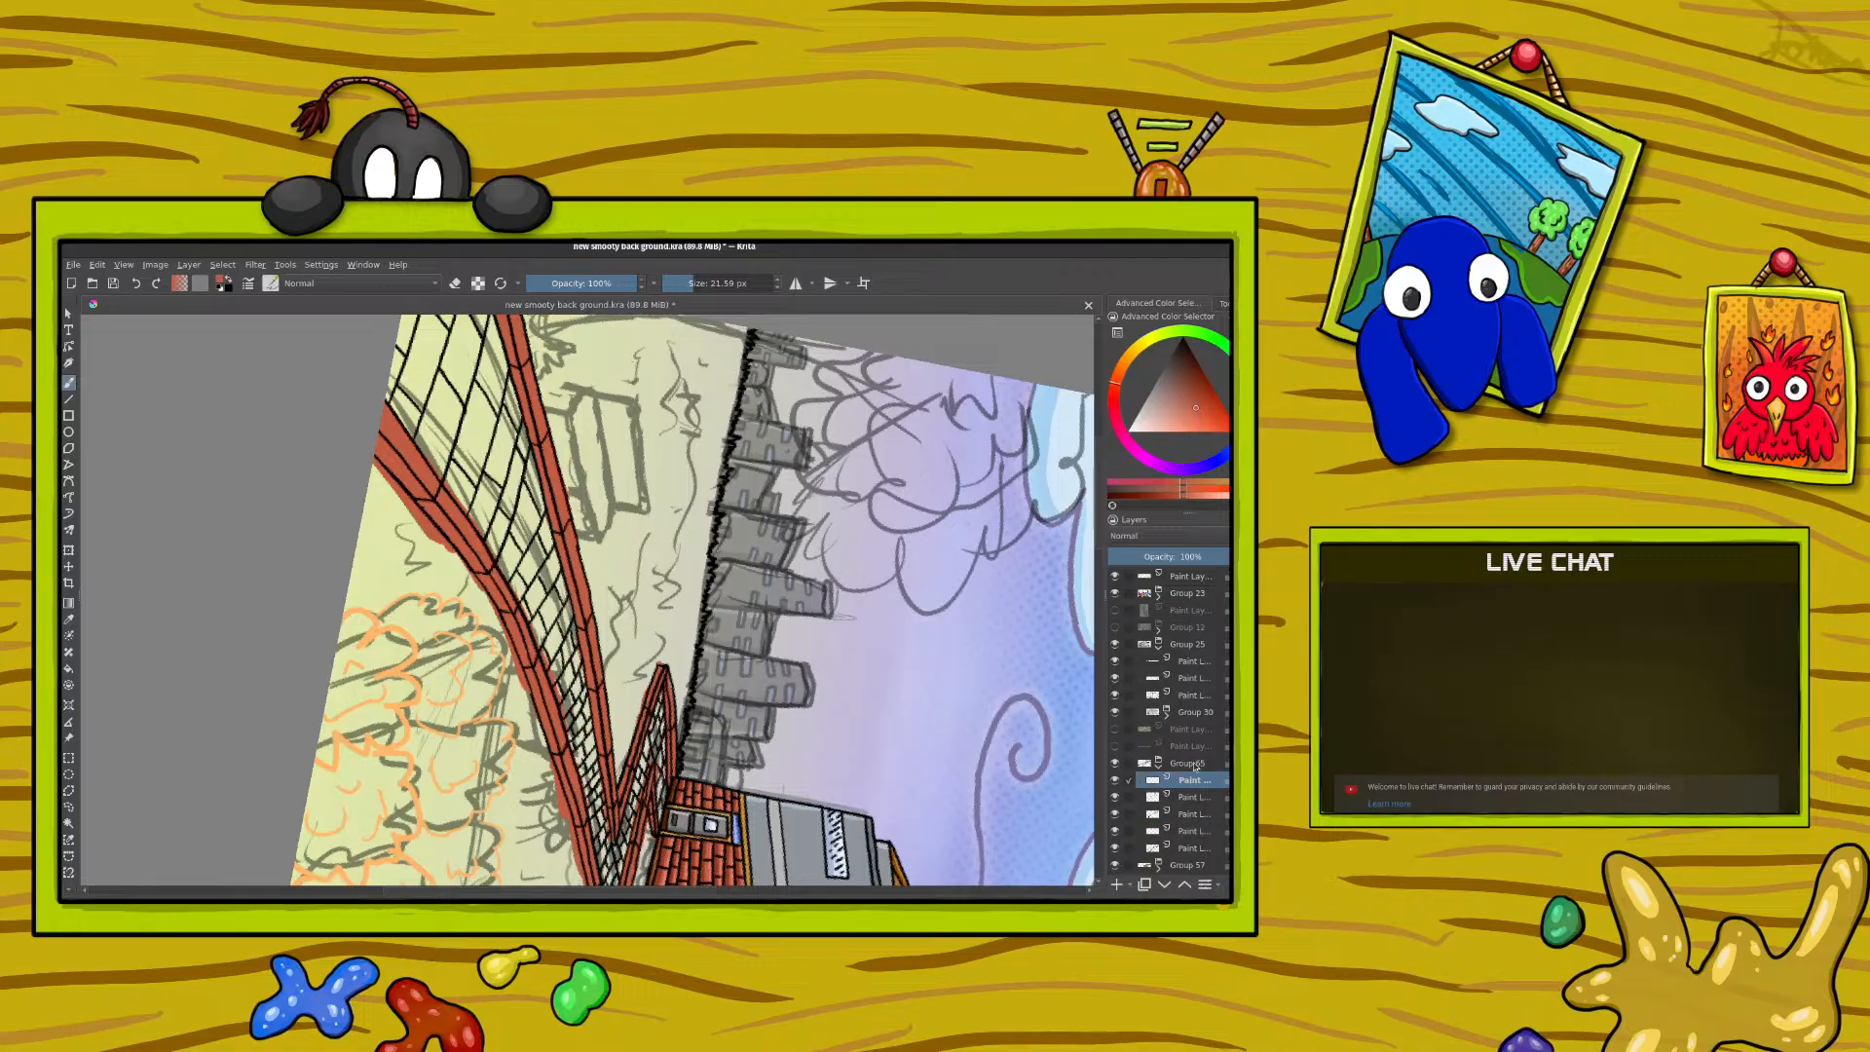
Step: Erase the red paint spilling outside the hedge-side curb's outline on the curb color layer
{"action": "left_click", "coordinate": [455, 283]}
{"action": "mouse_move", "coordinate": [429, 642]}
{"action": "left_mouse_down"}
{"action": "mouse_move", "coordinate": [405, 677]}
{"action": "mouse_move", "coordinate": [425, 643]}
{"action": "left_mouse_up"}
{"action": "left_click", "coordinate": [1181, 848]}
{"action": "left_click", "coordinate": [1115, 848]}
{"action": "left_click", "coordinate": [1115, 848]}
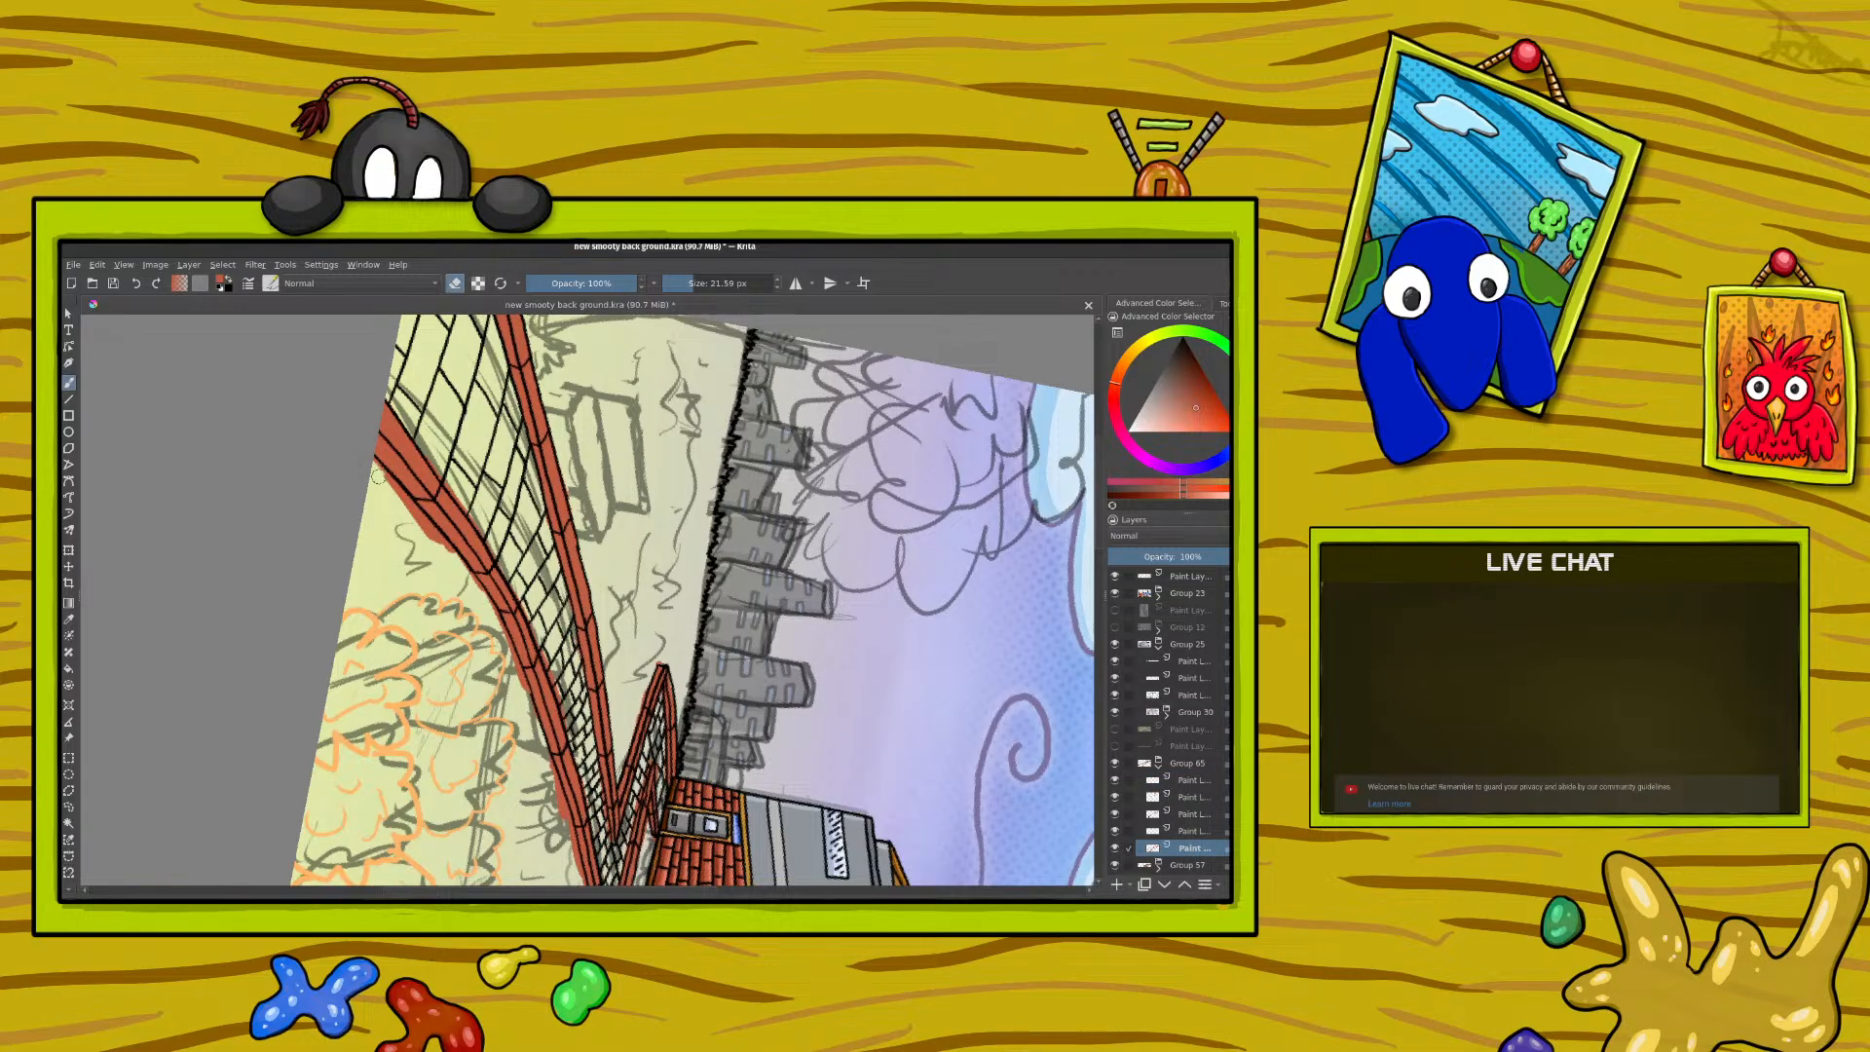
{"action": "left_click_drag", "start_coordinate": [403, 499], "coordinate": [496, 622]}
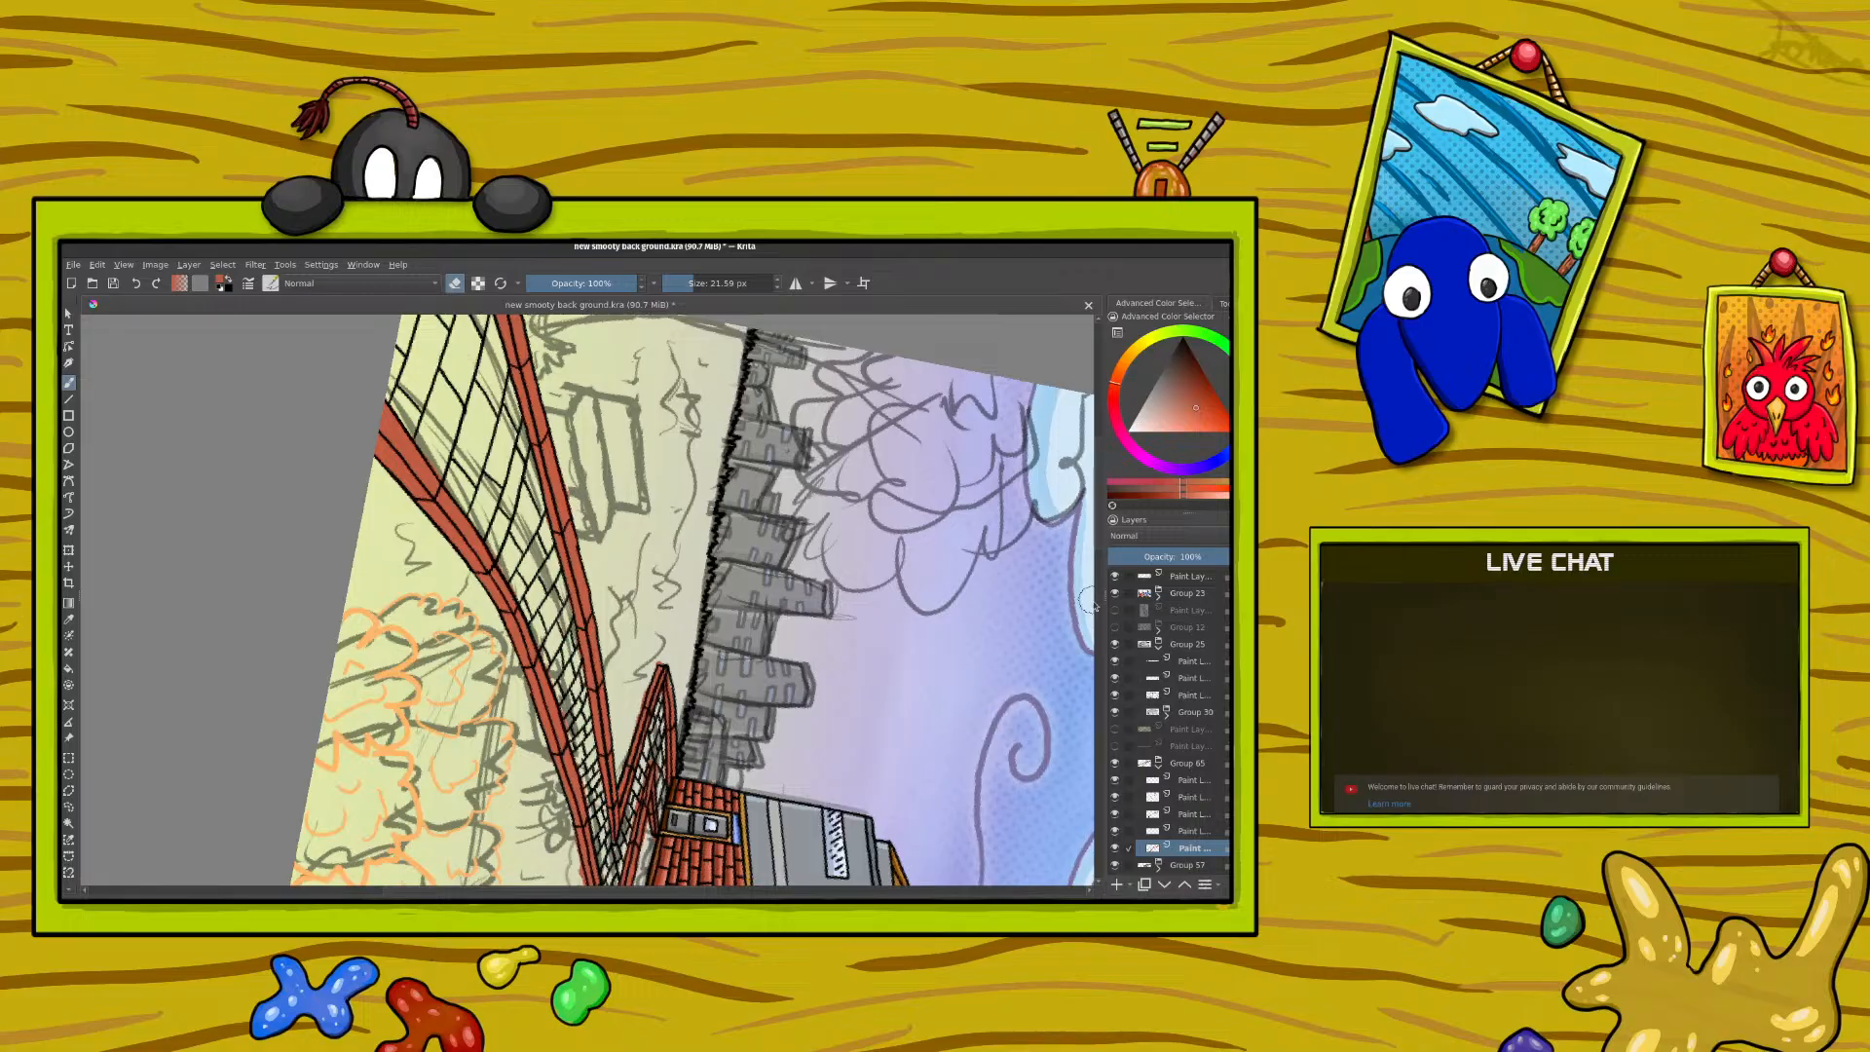
Step: Sample a dark red from the walkway's border, shrink the brush to about 9 px and shade the near hedge-side curb
{"action": "scroll", "coordinate": [580, 633], "scroll_direction": "up", "scroll_amount": 5}
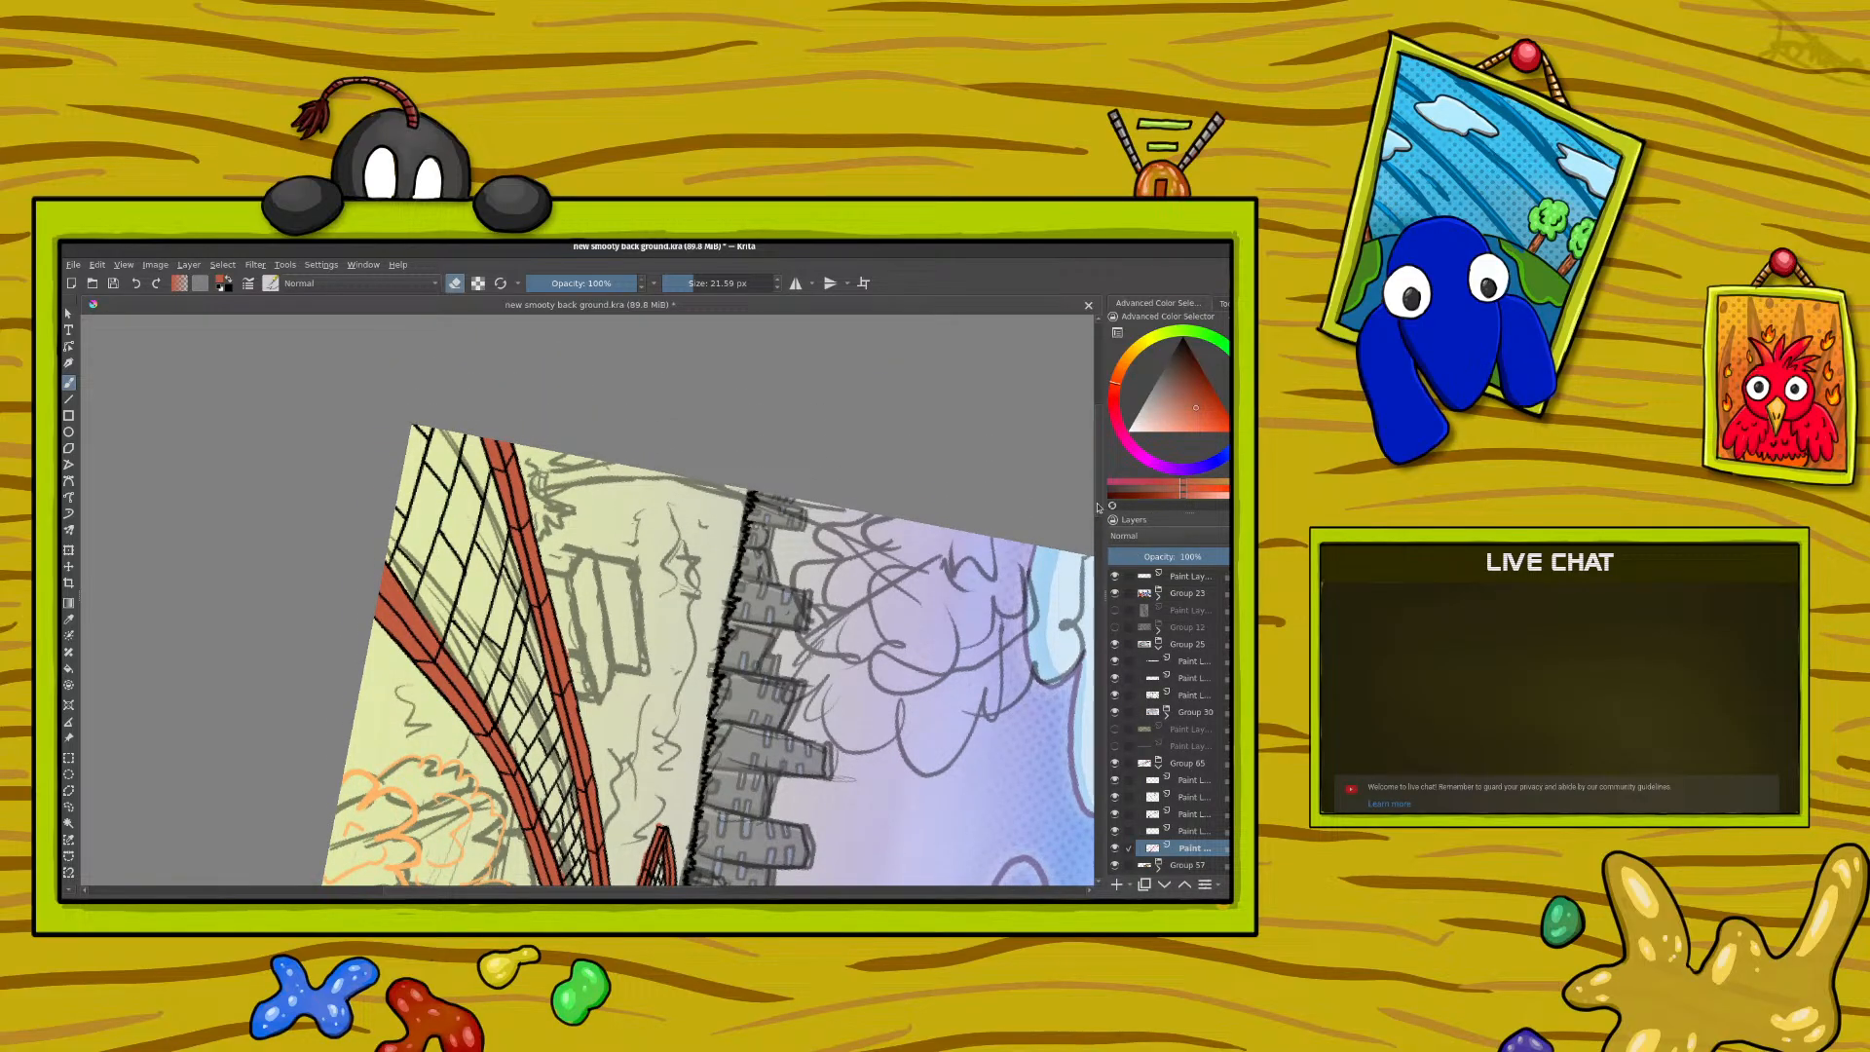
{"action": "scroll", "coordinate": [1099, 507], "scroll_direction": "down", "scroll_amount": 8}
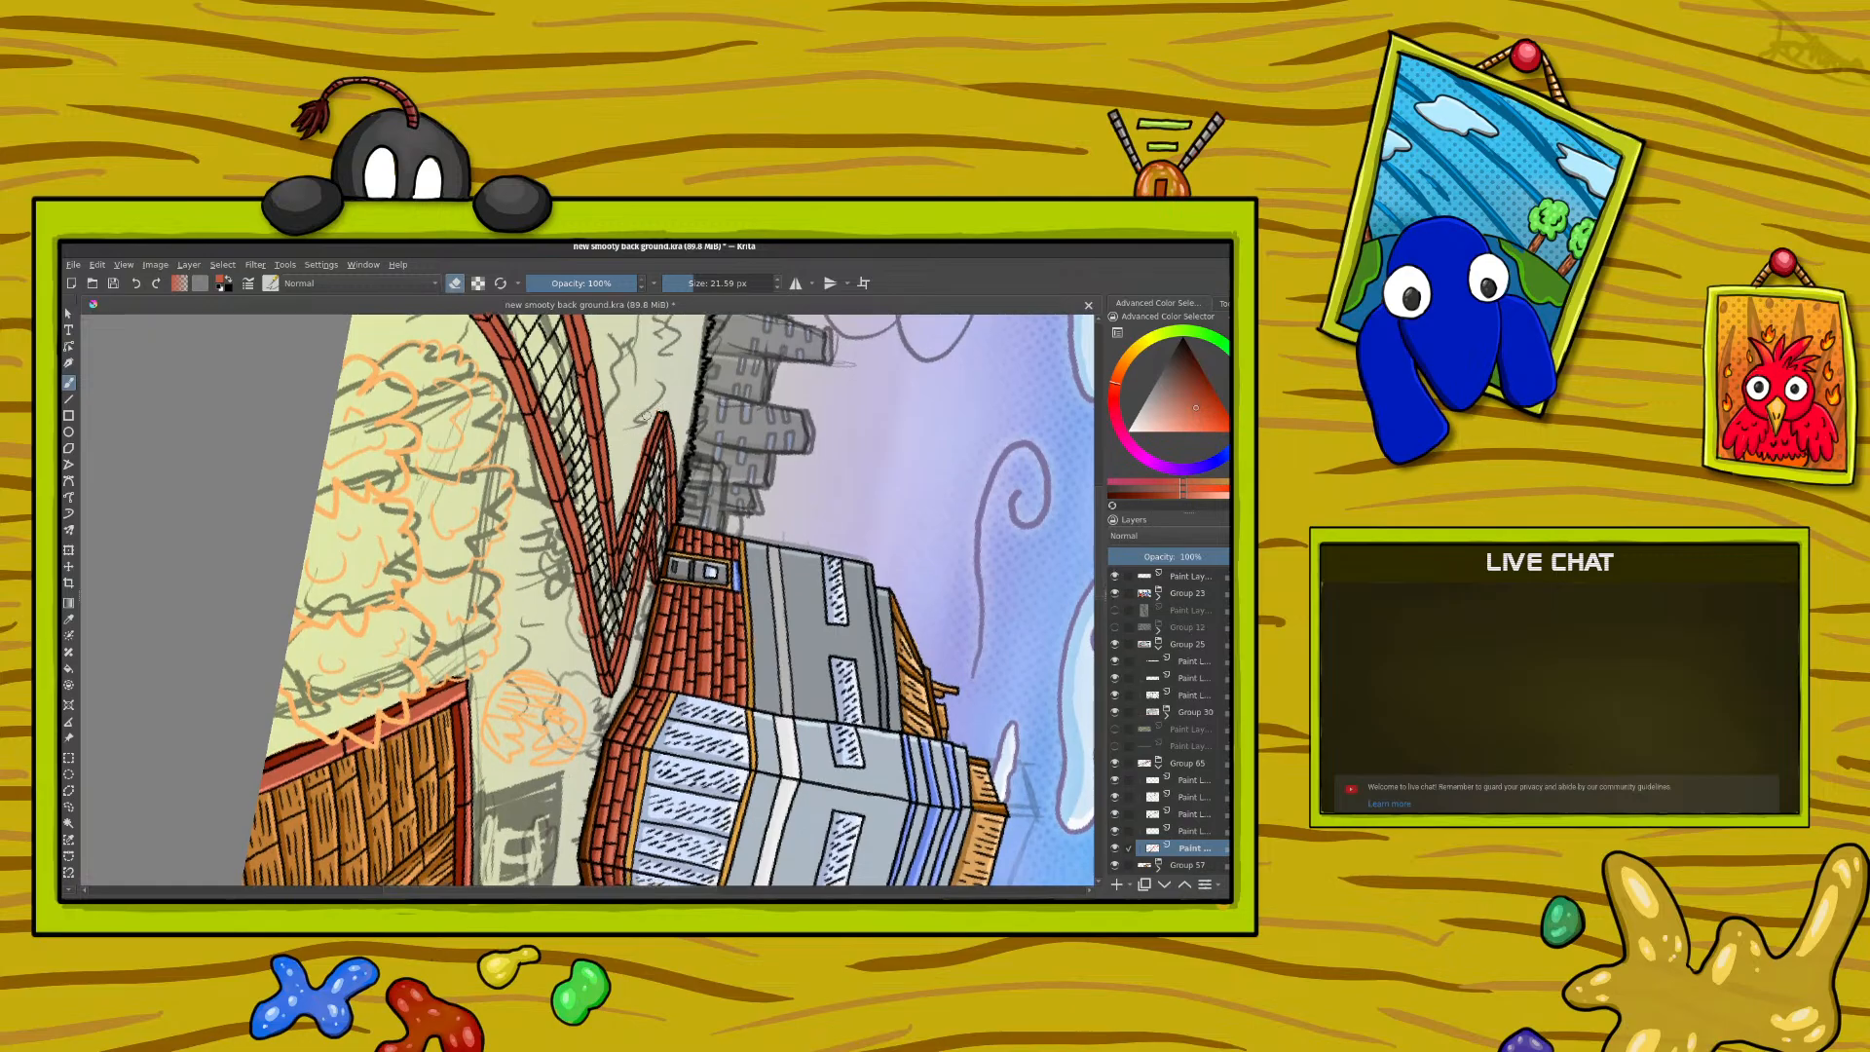
{"action": "key", "text": "e"}
{"action": "left_click", "coordinate": [458, 284]}
{"action": "left_click", "coordinate": [454, 285]}
{"action": "left_click", "coordinate": [68, 620]}
{"action": "left_click", "coordinate": [295, 748]}
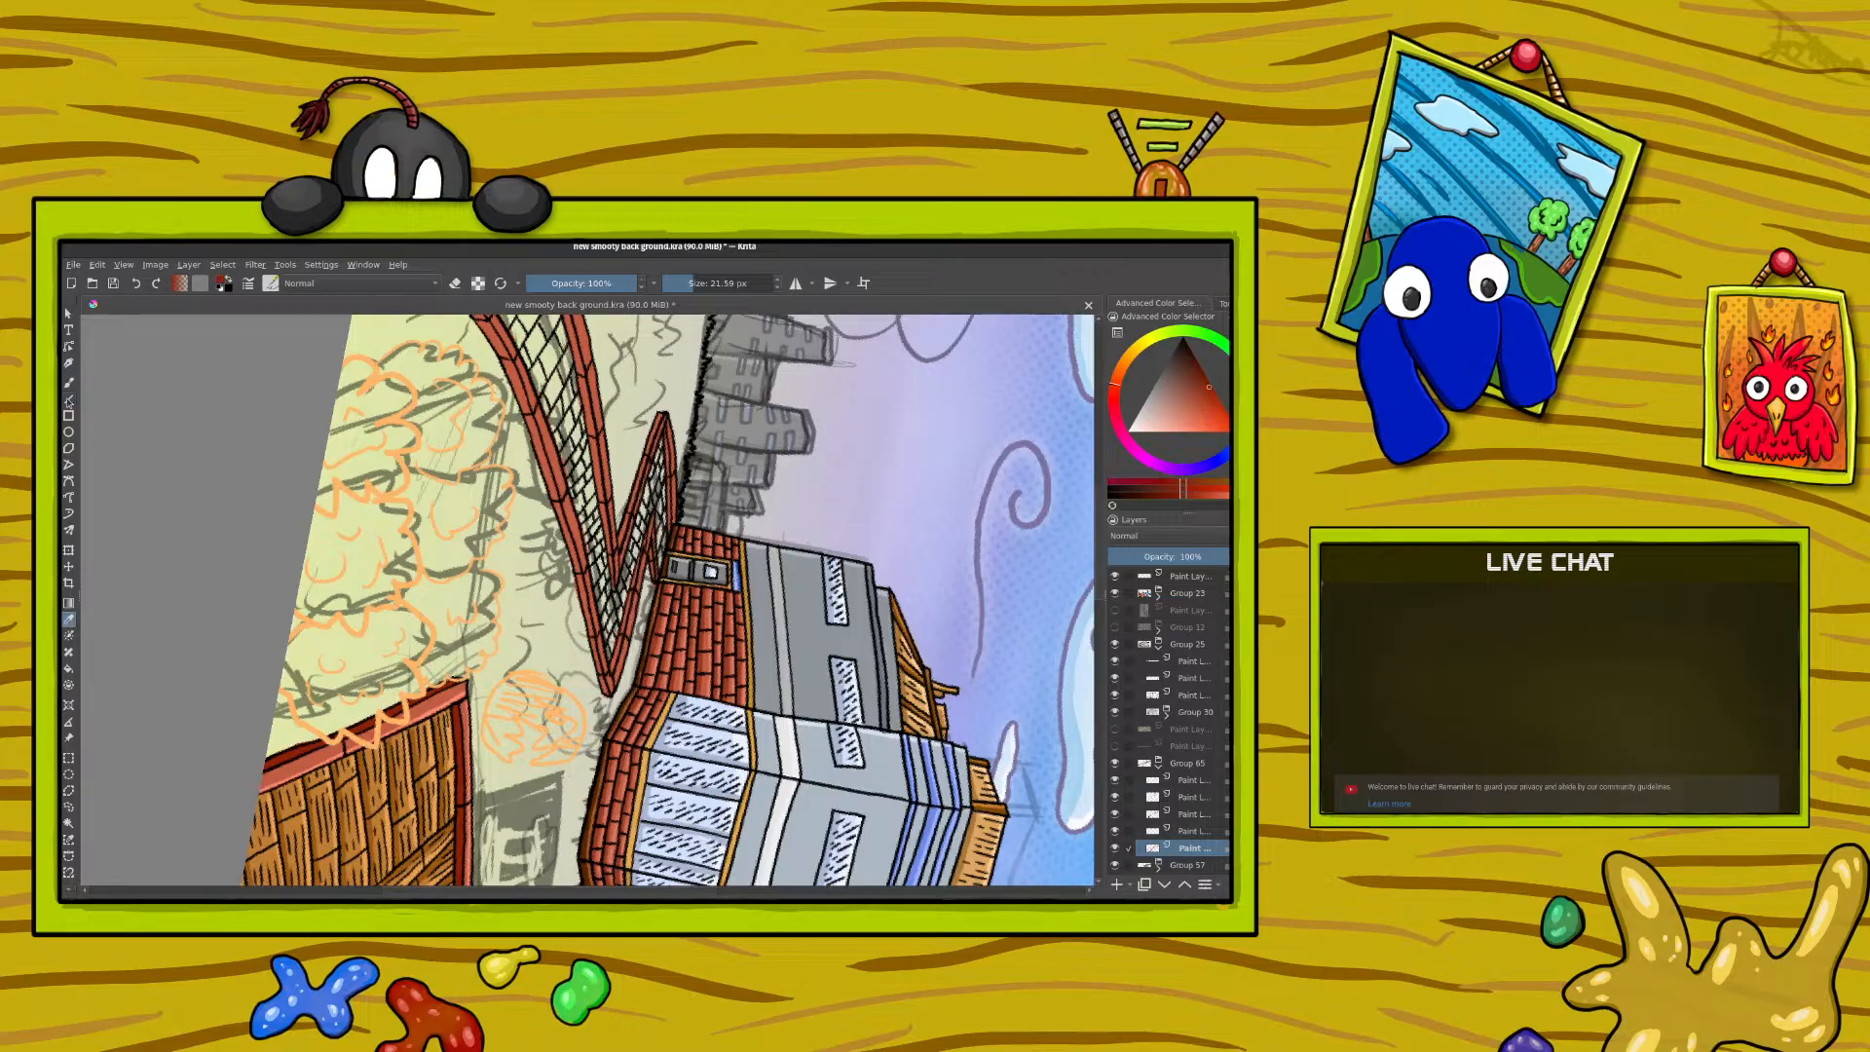
{"action": "left_click", "coordinate": [69, 383]}
{"action": "scroll", "coordinate": [1102, 578], "scroll_direction": "up", "scroll_amount": 5}
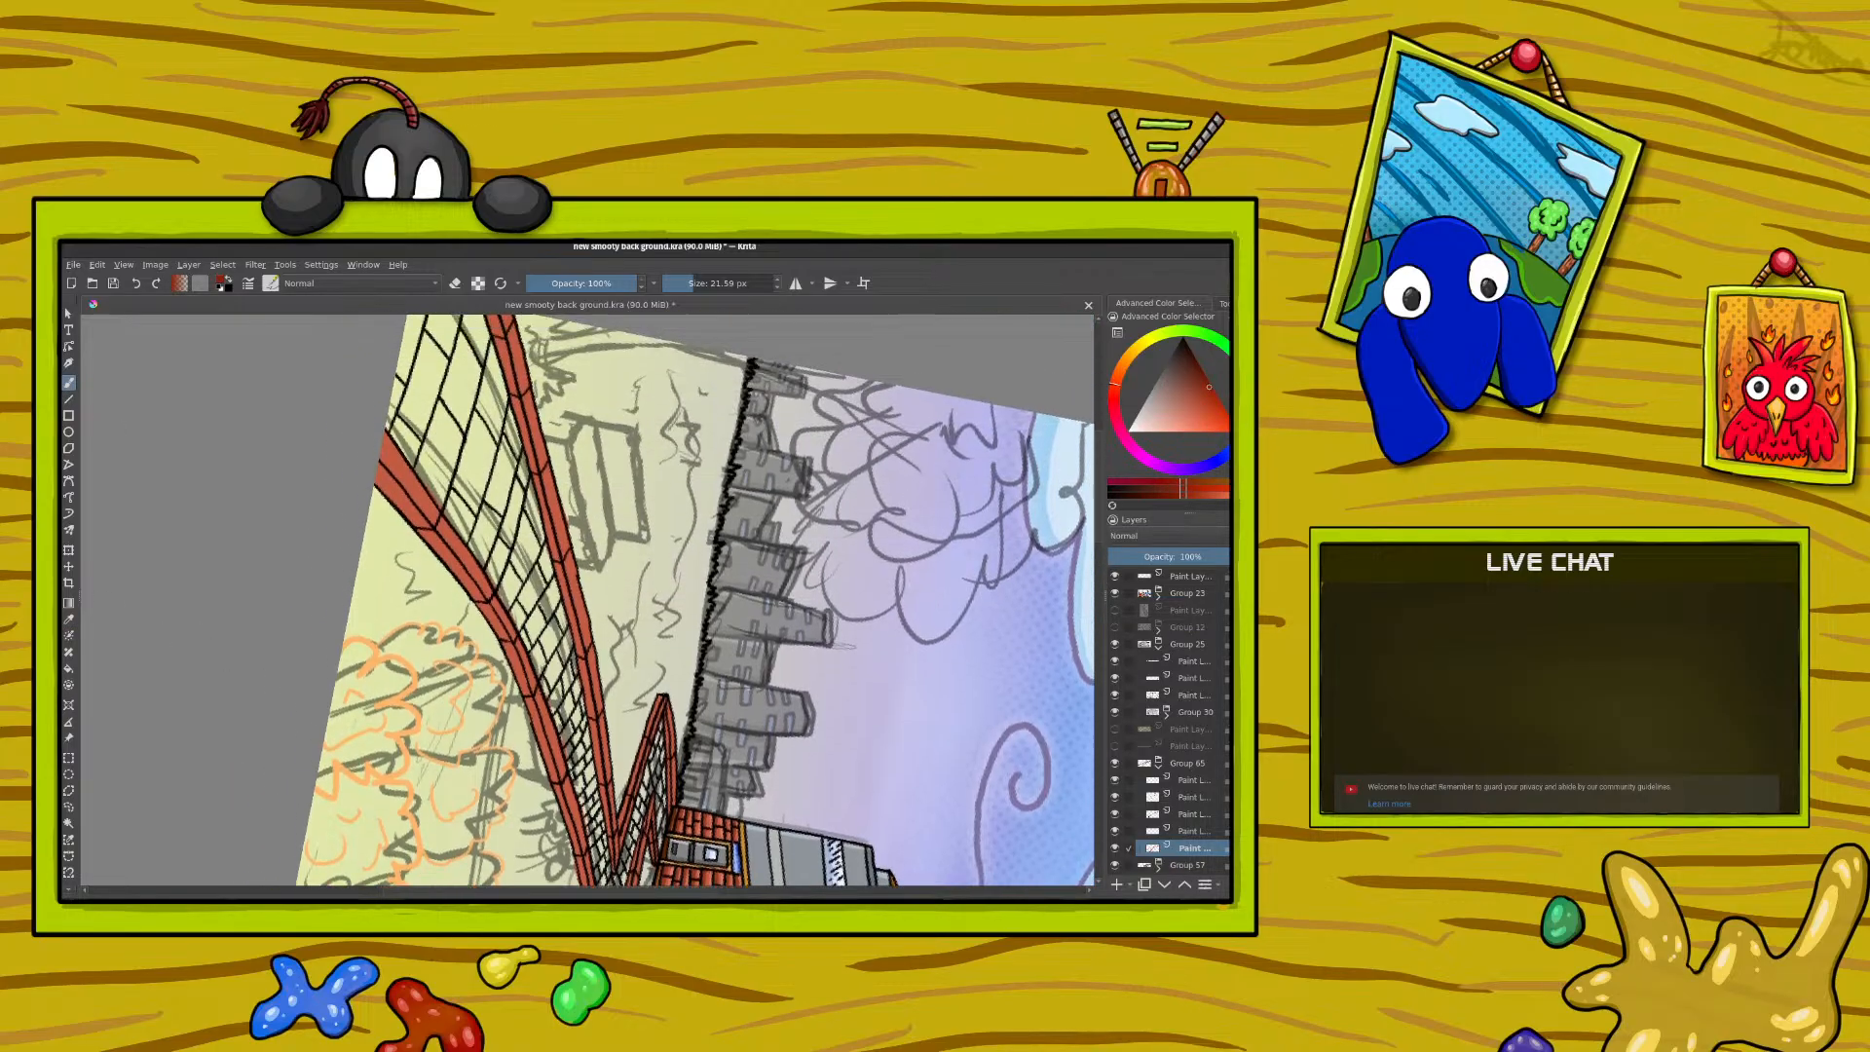
{"action": "left_click", "coordinate": [683, 283]}
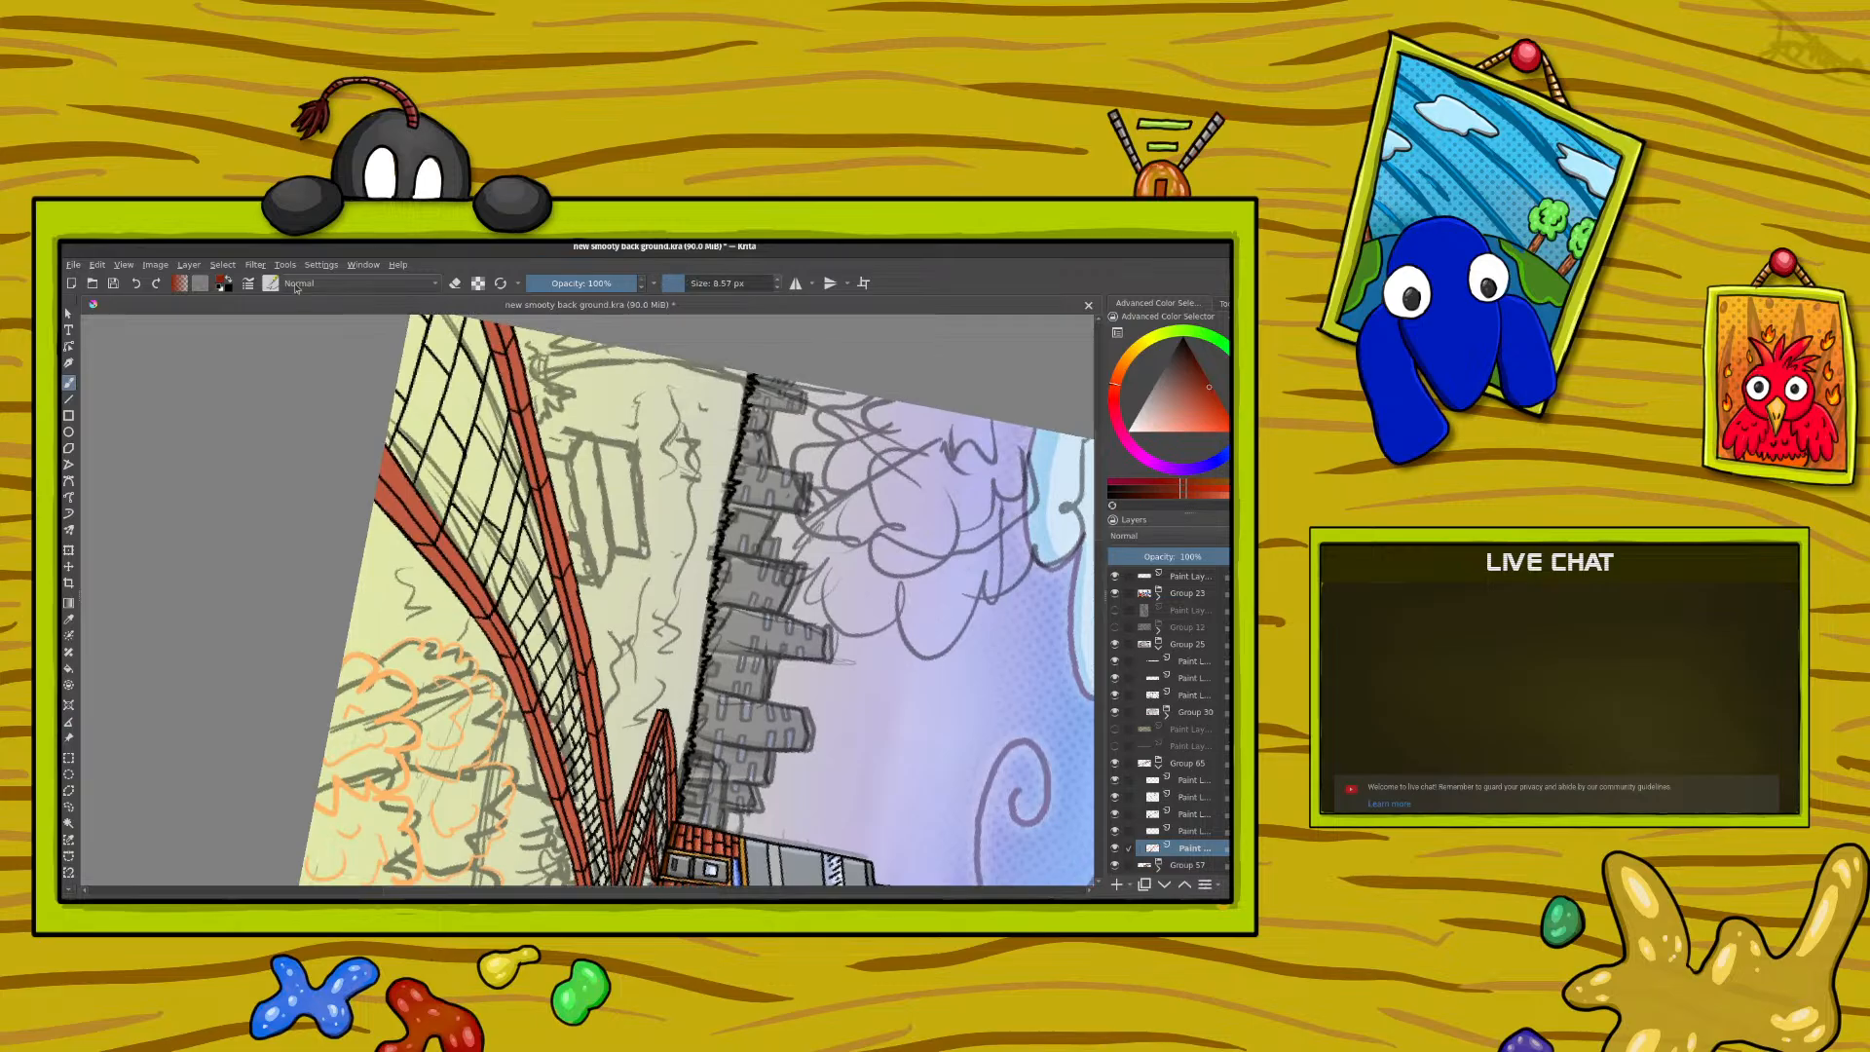
{"action": "mouse_move", "coordinate": [394, 519]}
{"action": "left_mouse_down"}
{"action": "mouse_move", "coordinate": [385, 492]}
{"action": "mouse_move", "coordinate": [502, 650]}
{"action": "mouse_move", "coordinate": [494, 629]}
{"action": "mouse_move", "coordinate": [564, 839]}
{"action": "left_mouse_up"}
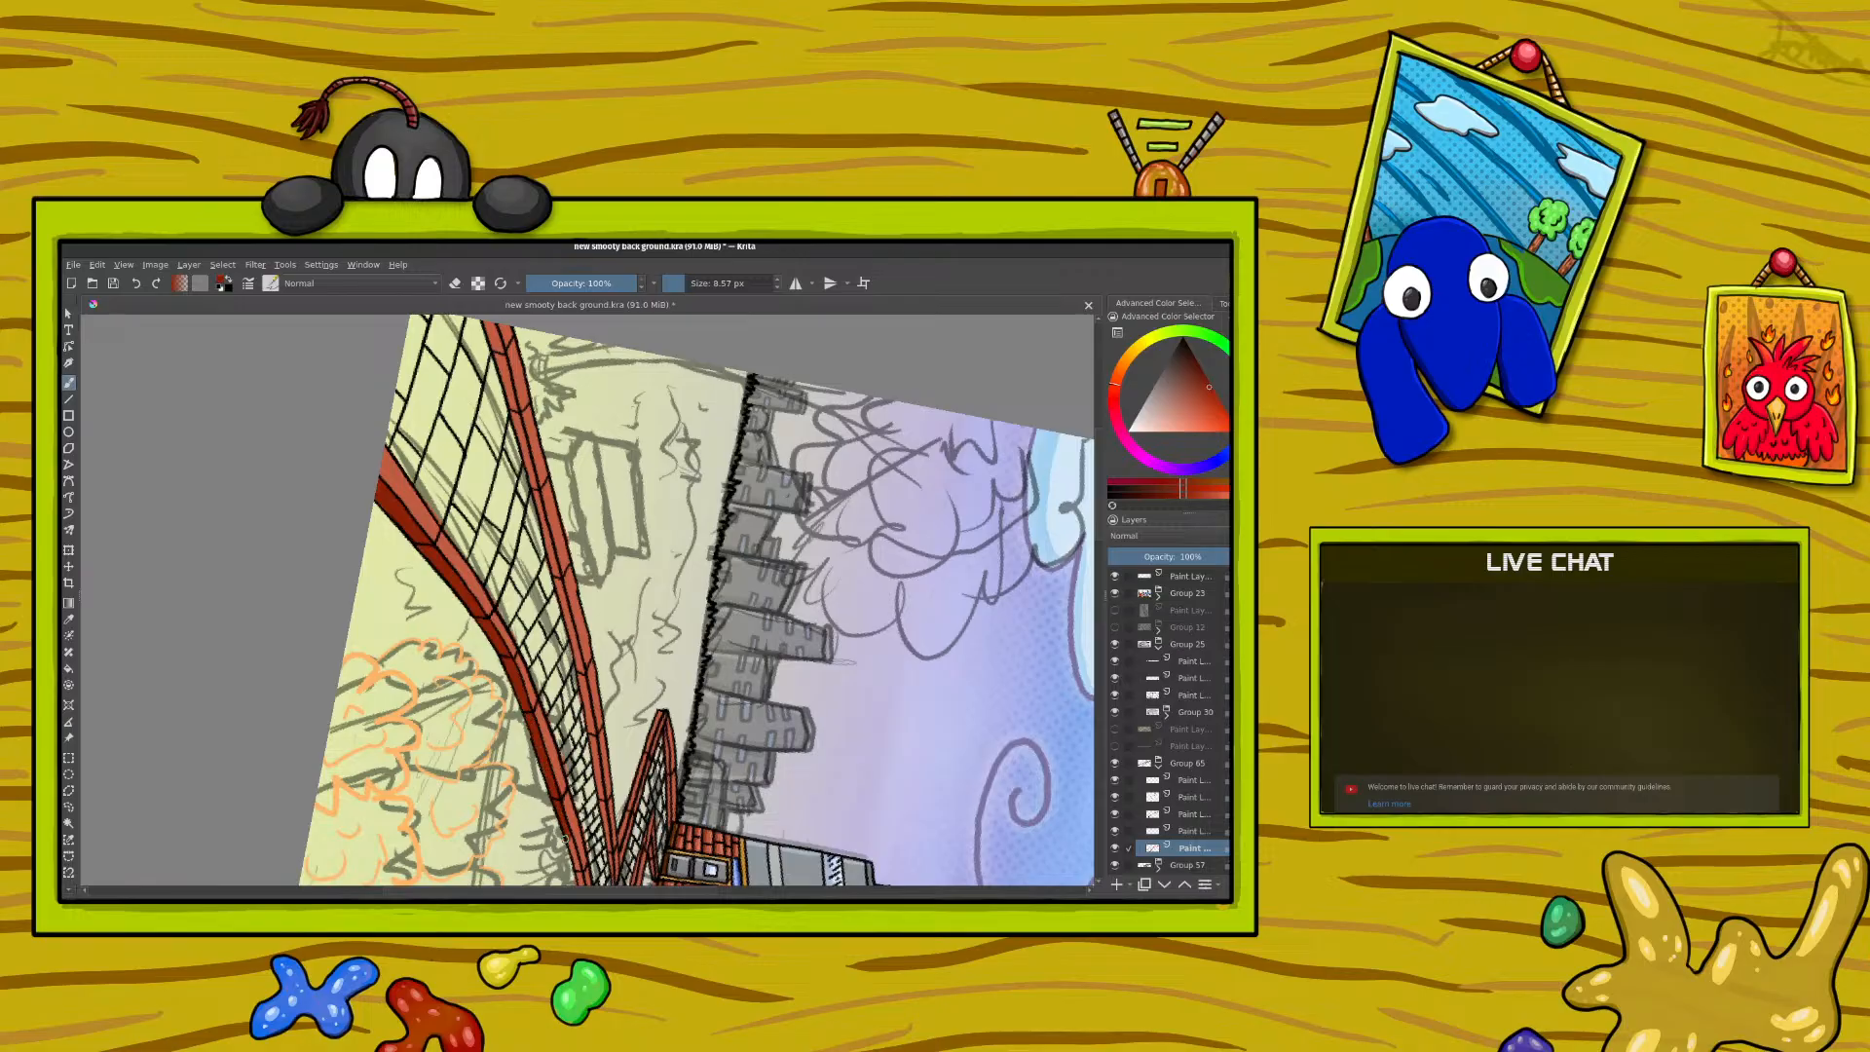
Step: Continue the dark red shading along the far hedge-side curb and around the bend beside the building
{"action": "scroll", "coordinate": [876, 458], "scroll_direction": "down", "scroll_amount": 3}
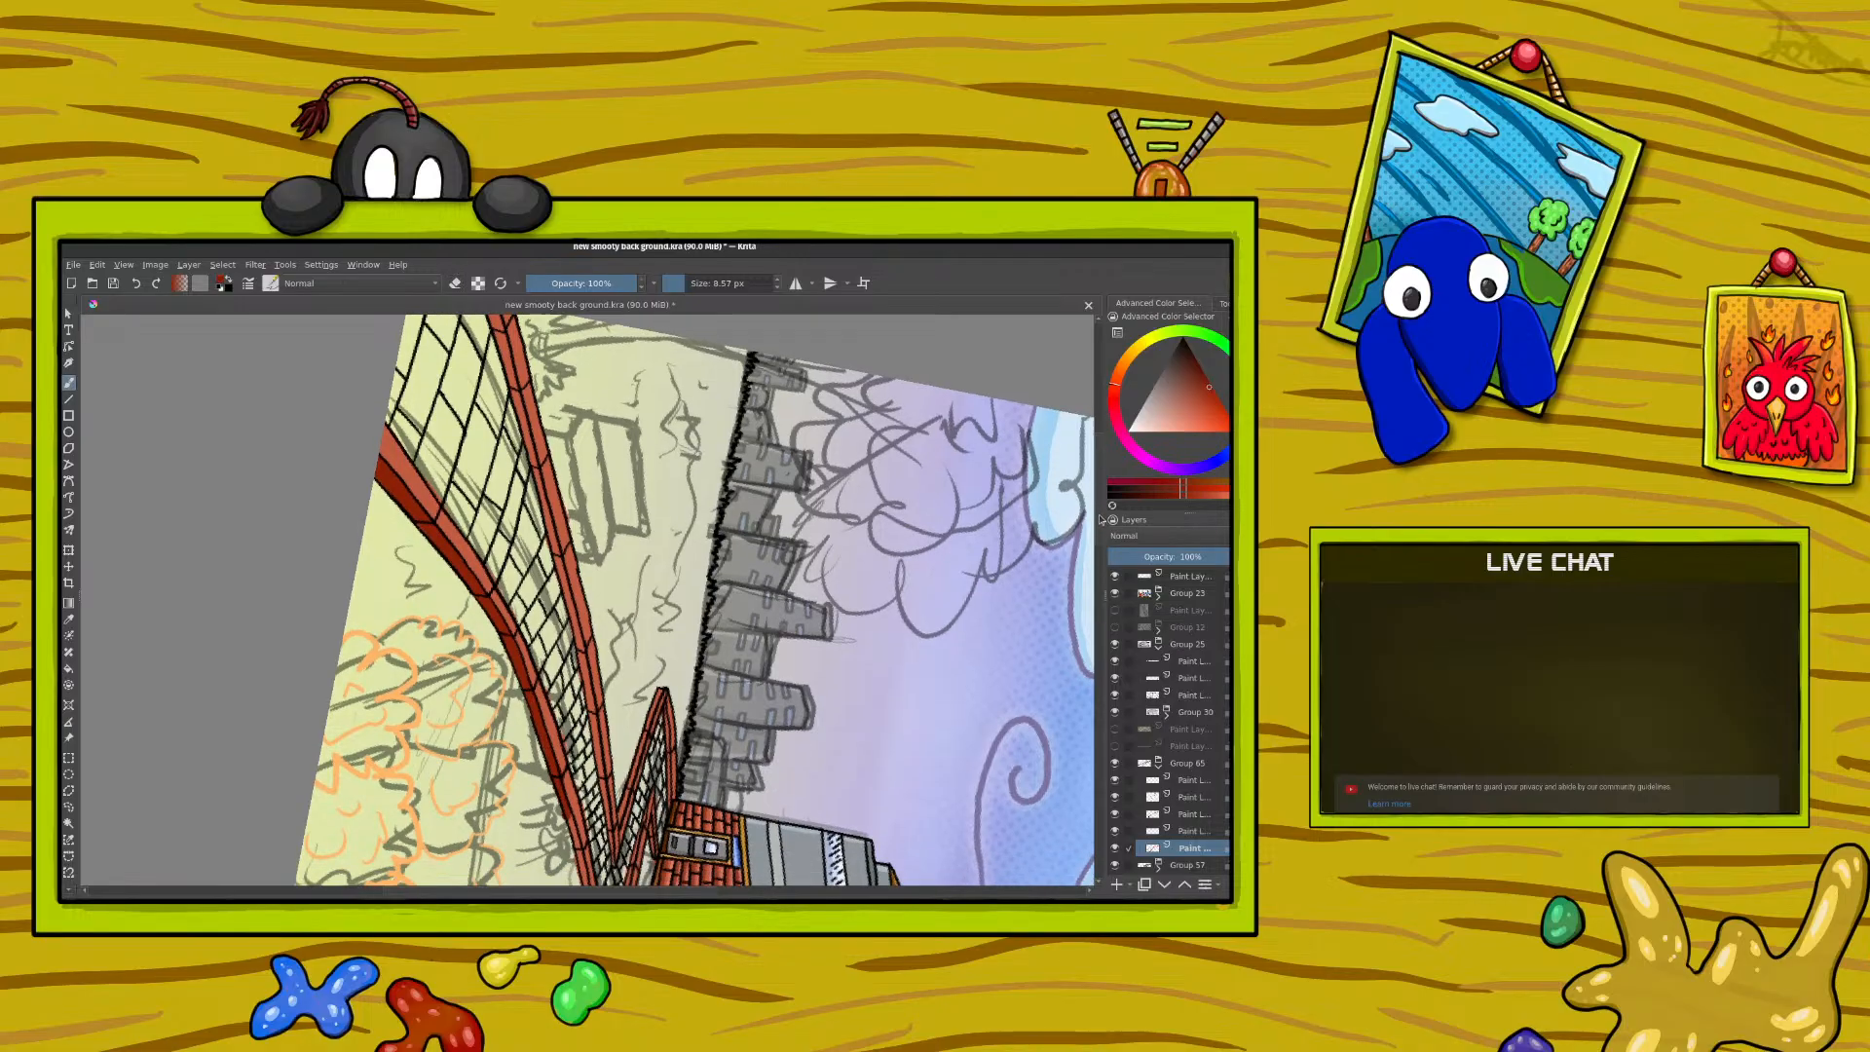
{"action": "left_click_drag", "start_coordinate": [567, 611], "coordinate": [606, 752]}
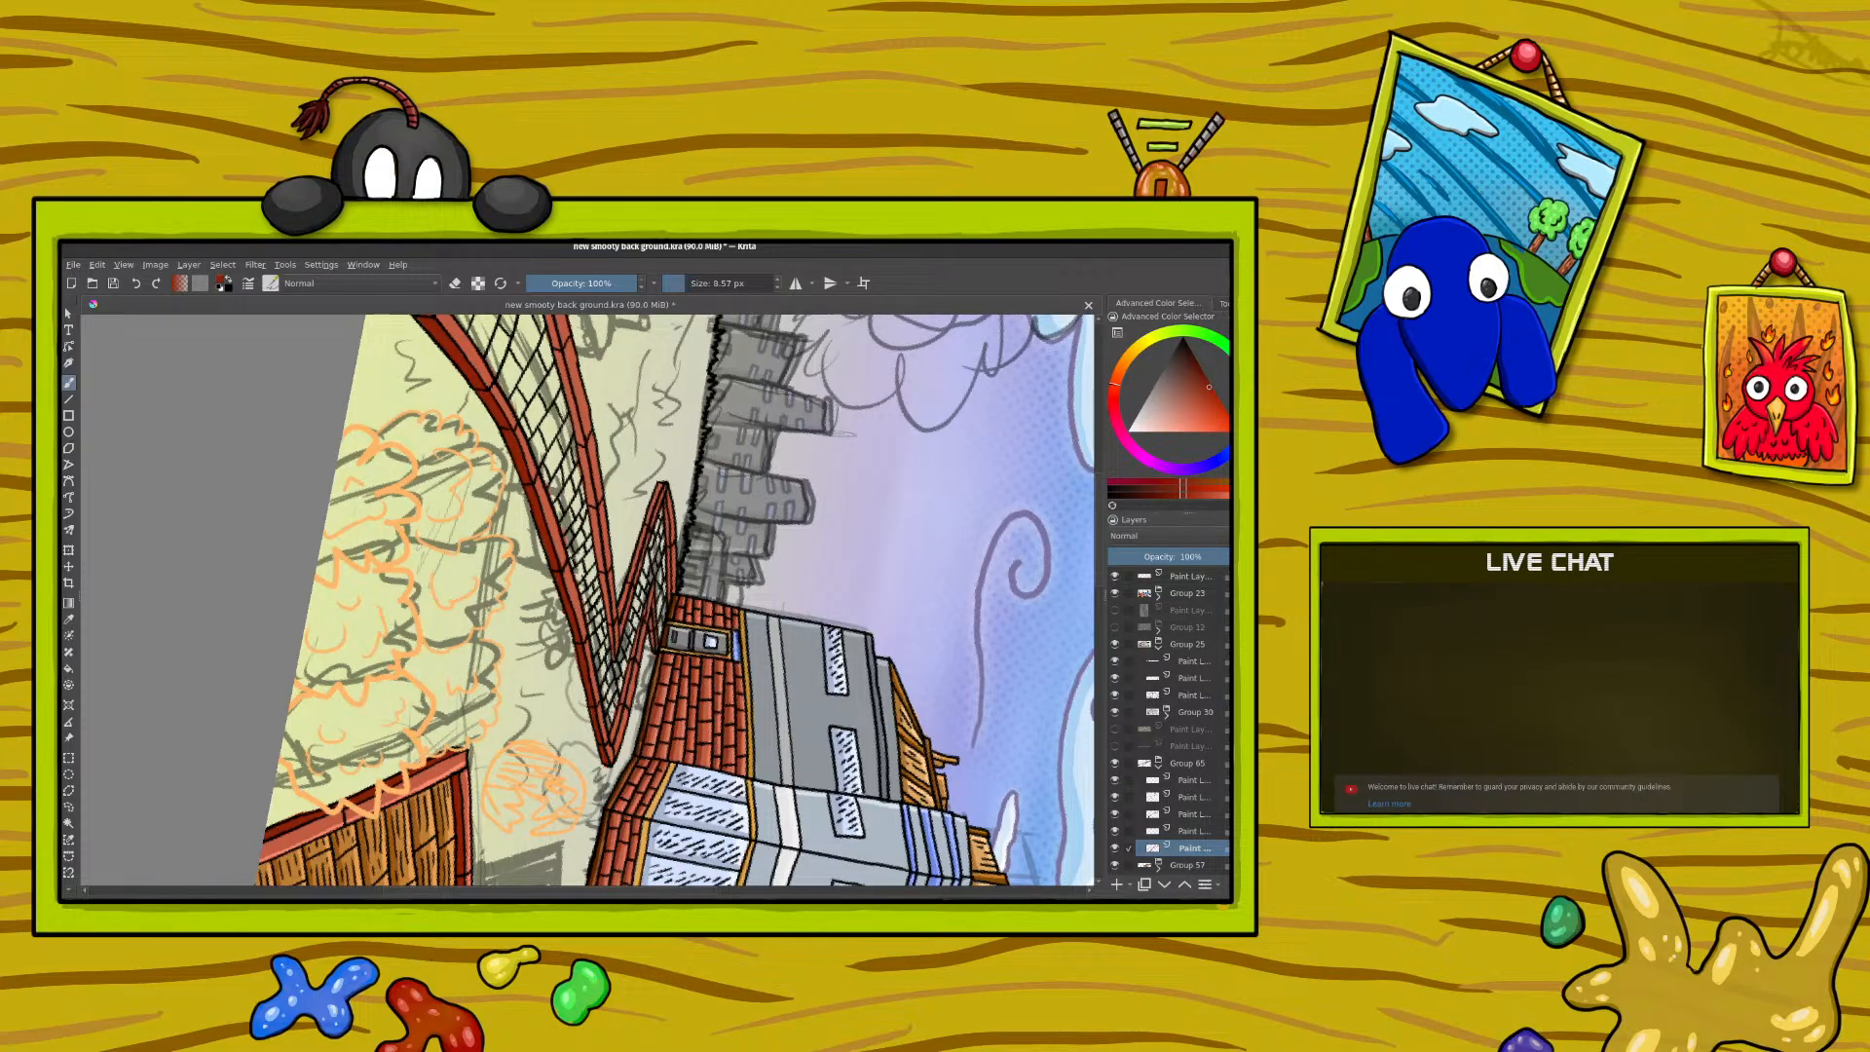
{"action": "mouse_move", "coordinate": [647, 614]}
{"action": "left_mouse_down"}
{"action": "mouse_move", "coordinate": [649, 587]}
{"action": "mouse_move", "coordinate": [616, 723]}
{"action": "left_mouse_up"}
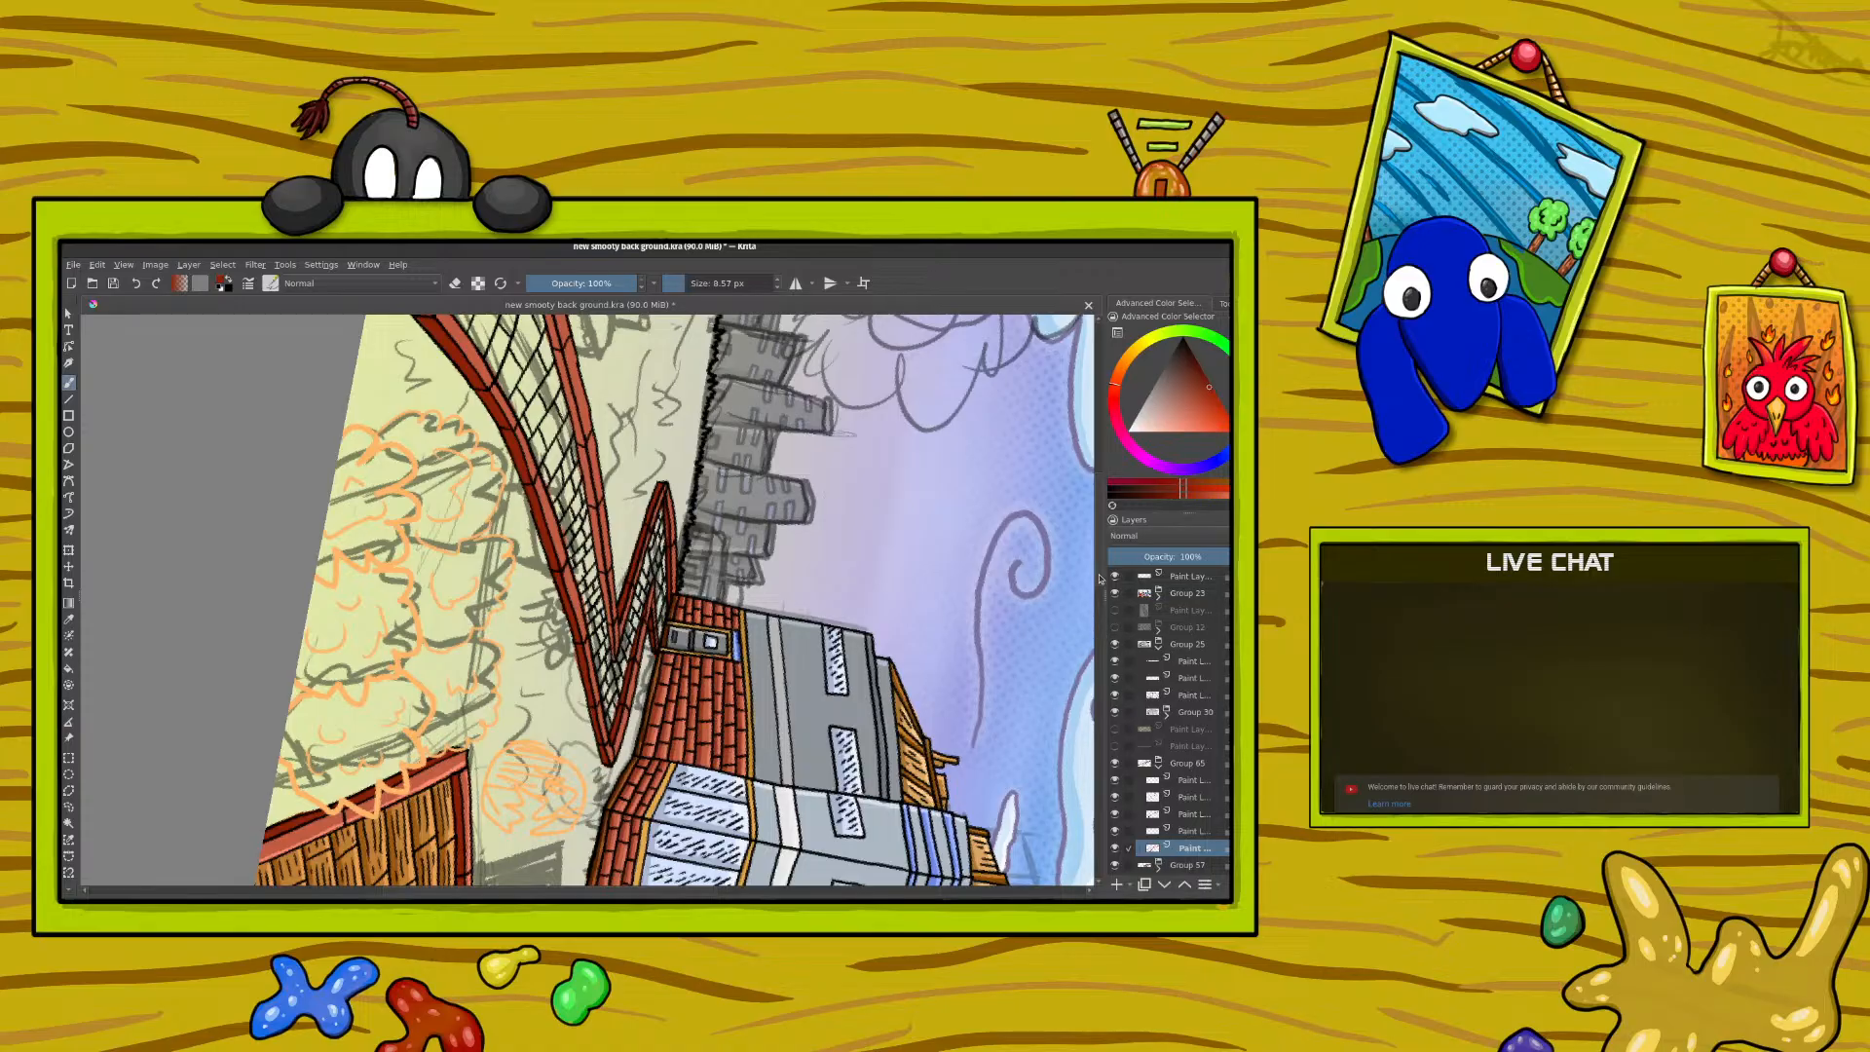
Step: Shade the bench-side curb in dark red and undo the stray stroke across the paving stones
{"action": "scroll", "coordinate": [632, 559], "scroll_direction": "up", "scroll_amount": 3}
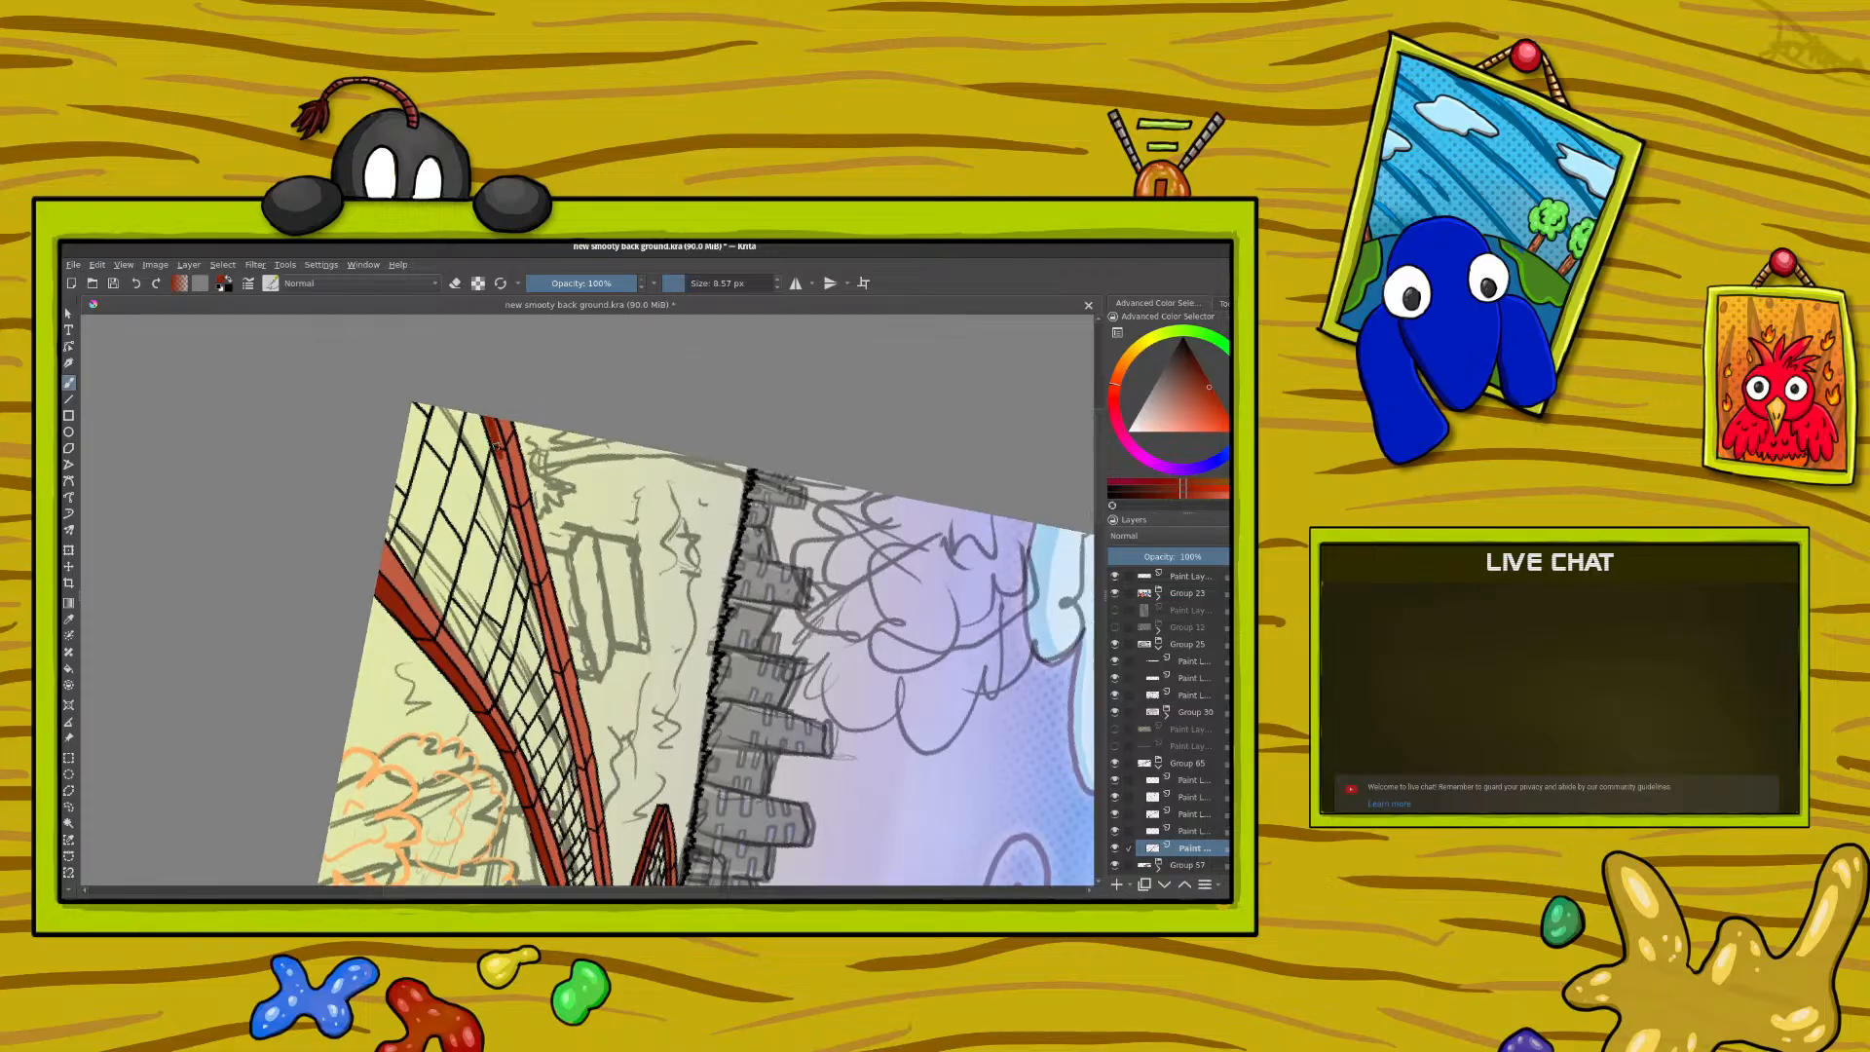
{"action": "left_click_drag", "start_coordinate": [496, 446], "coordinate": [589, 819]}
{"action": "left_click_drag", "start_coordinate": [492, 469], "coordinate": [457, 414]}
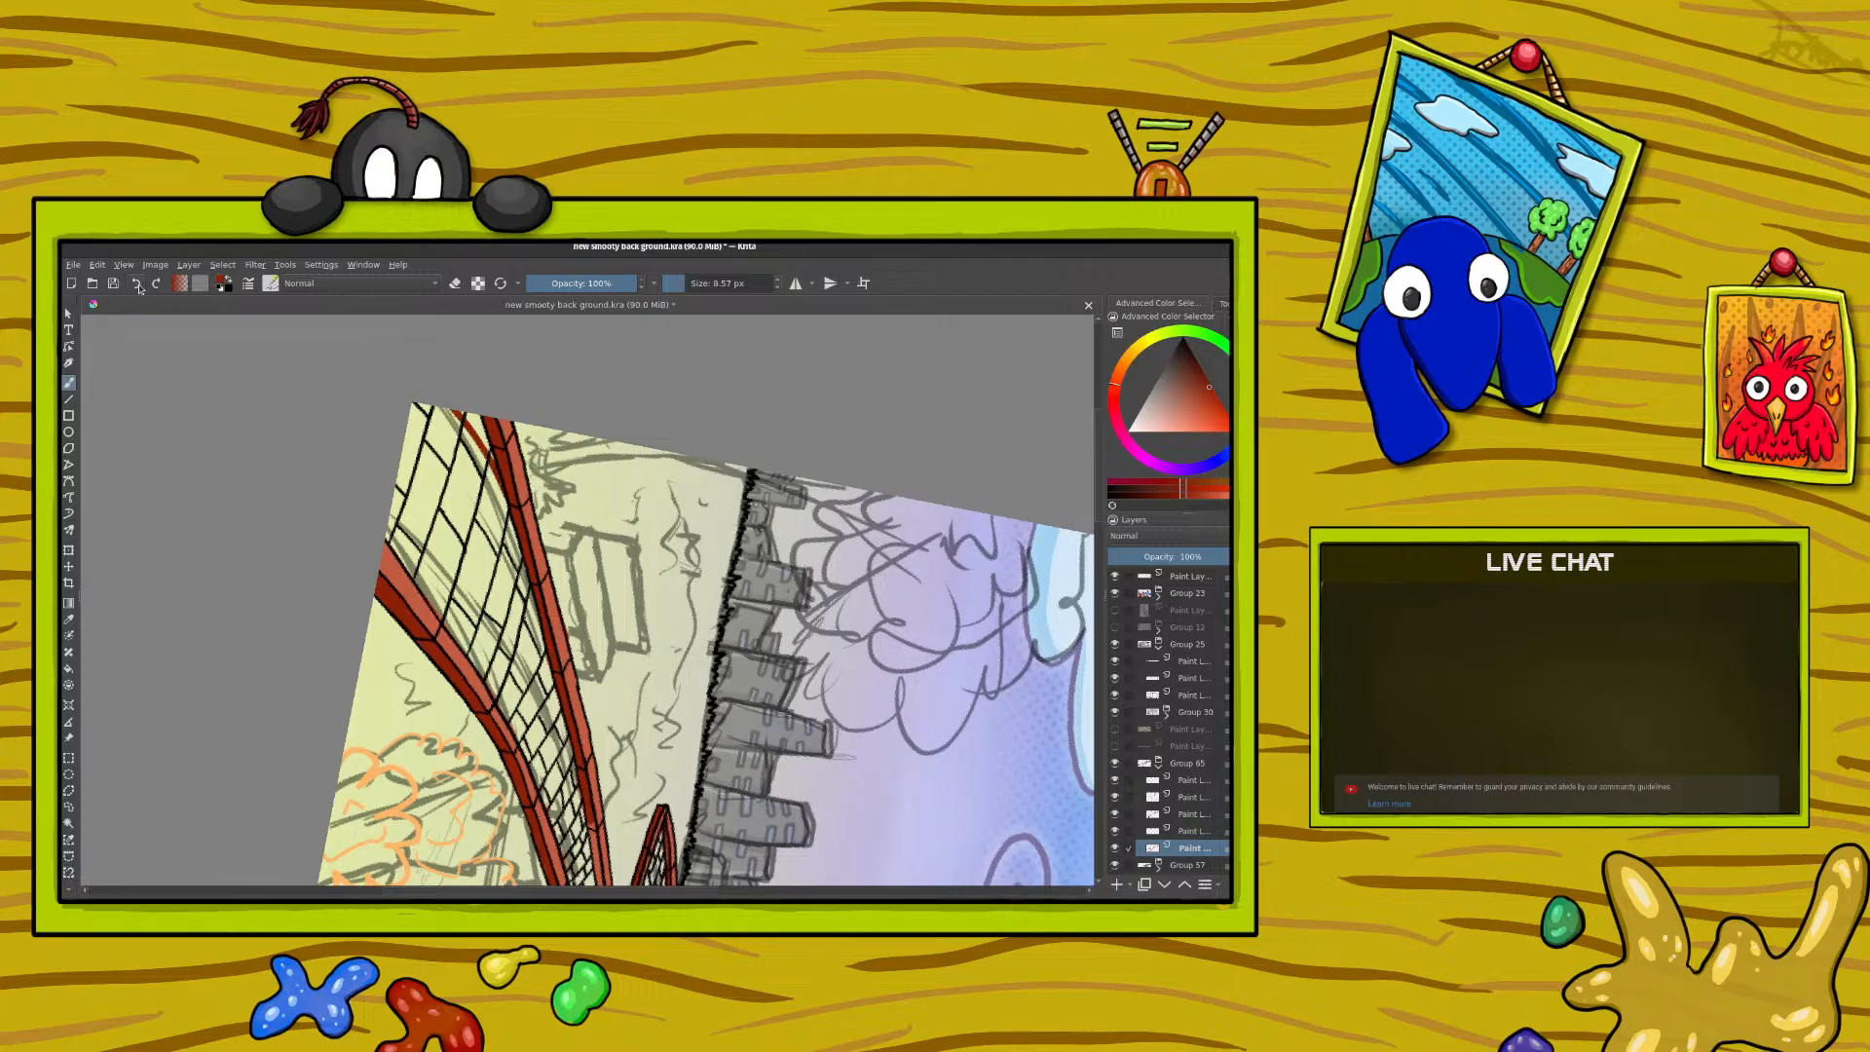
{"action": "left_click", "coordinate": [137, 283]}
Step: Sample a light red from the walkway's border and paint thin highlights along the path's curbs, undoing the last stroke
{"action": "scroll", "coordinate": [1097, 576], "scroll_direction": "down", "scroll_amount": 4}
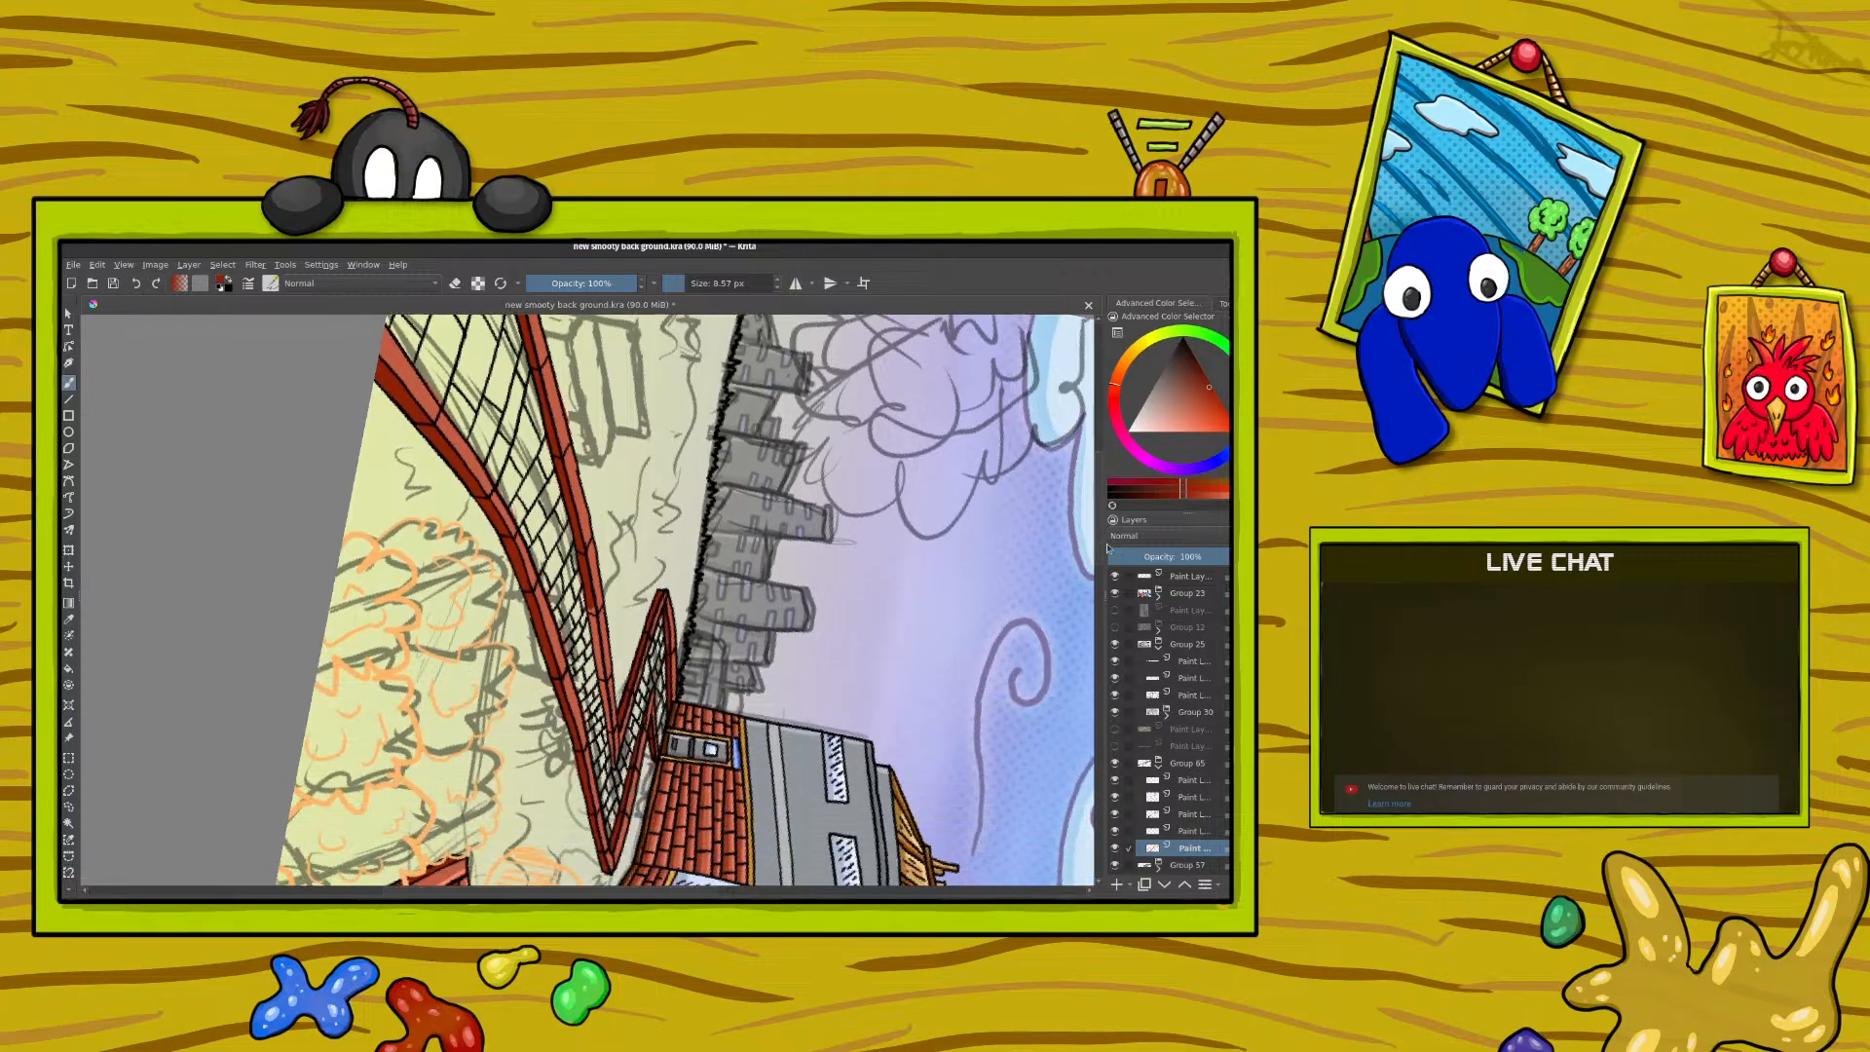
{"action": "scroll", "coordinate": [1101, 551], "scroll_direction": "down", "scroll_amount": 2}
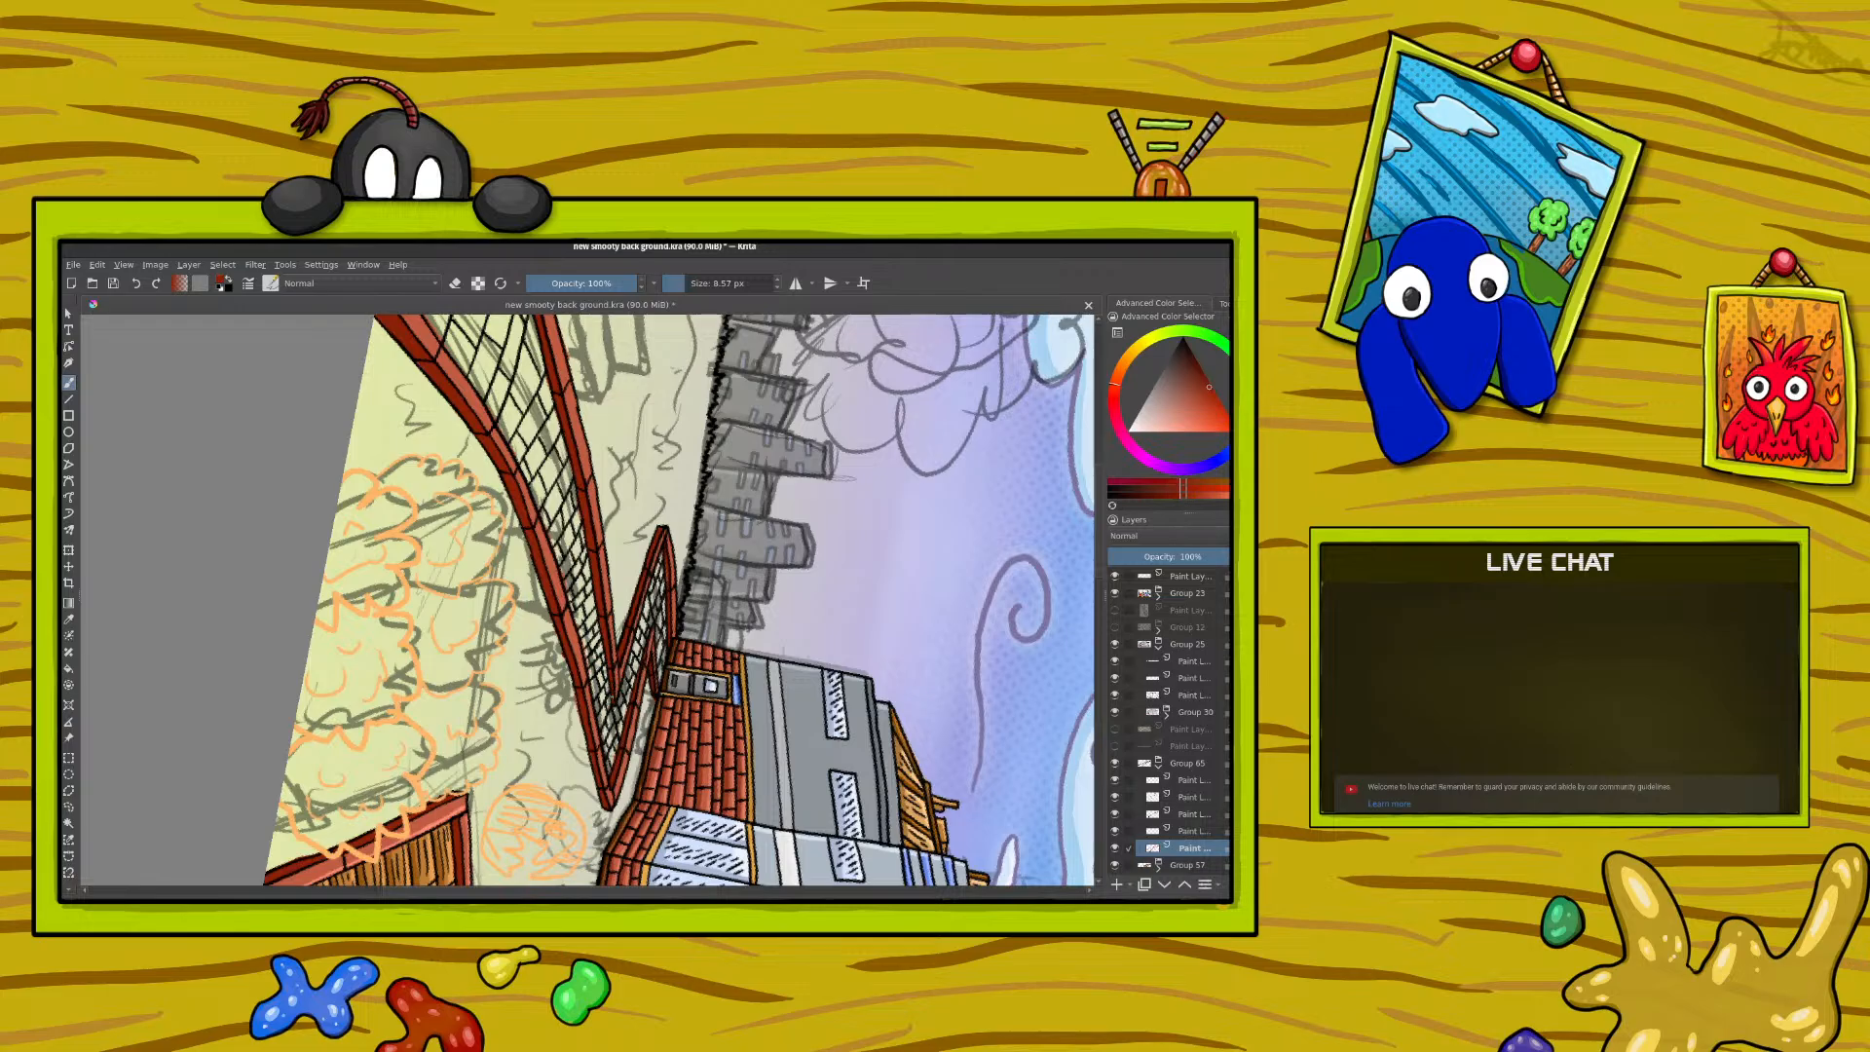
{"action": "key", "text": "p"}
{"action": "left_click", "coordinate": [450, 814]}
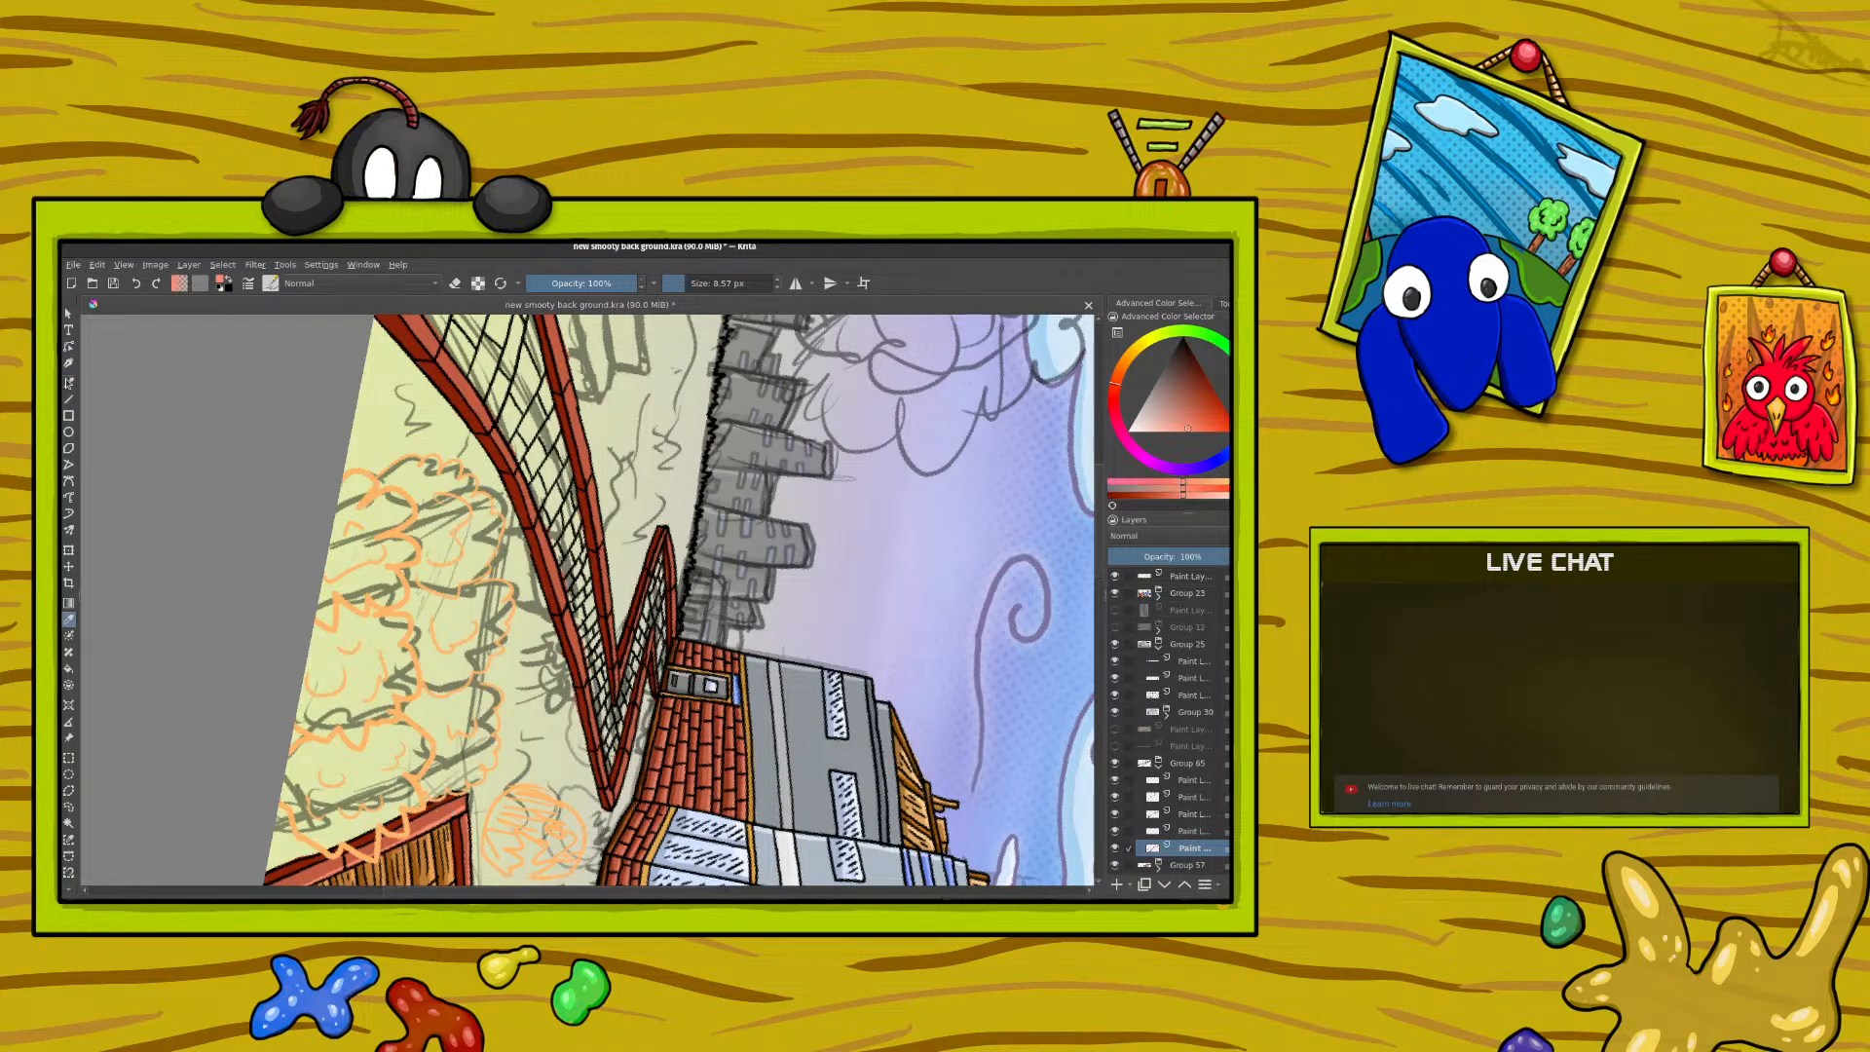
{"action": "left_click", "coordinate": [70, 381]}
{"action": "scroll", "coordinate": [514, 450], "scroll_direction": "up", "scroll_amount": 6}
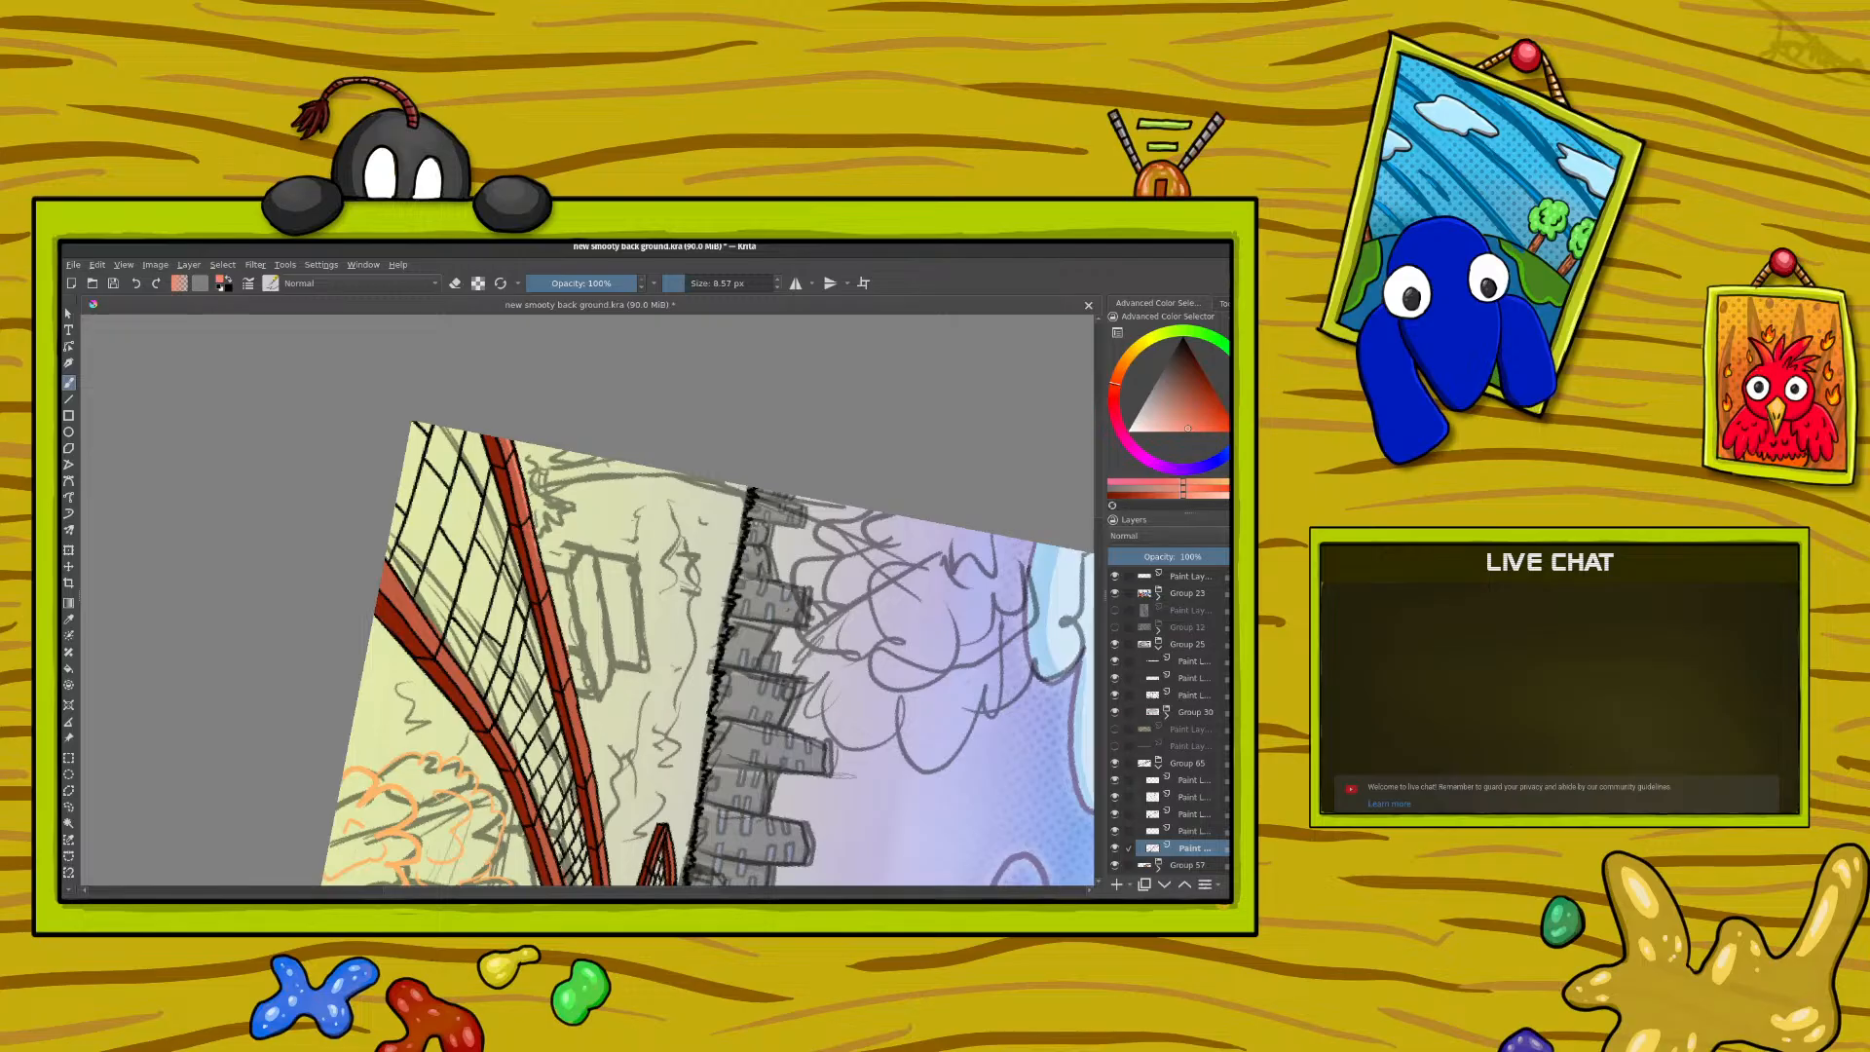
{"action": "left_click_drag", "start_coordinate": [549, 610], "coordinate": [585, 736]}
{"action": "scroll", "coordinate": [568, 429], "scroll_direction": "down", "scroll_amount": 5}
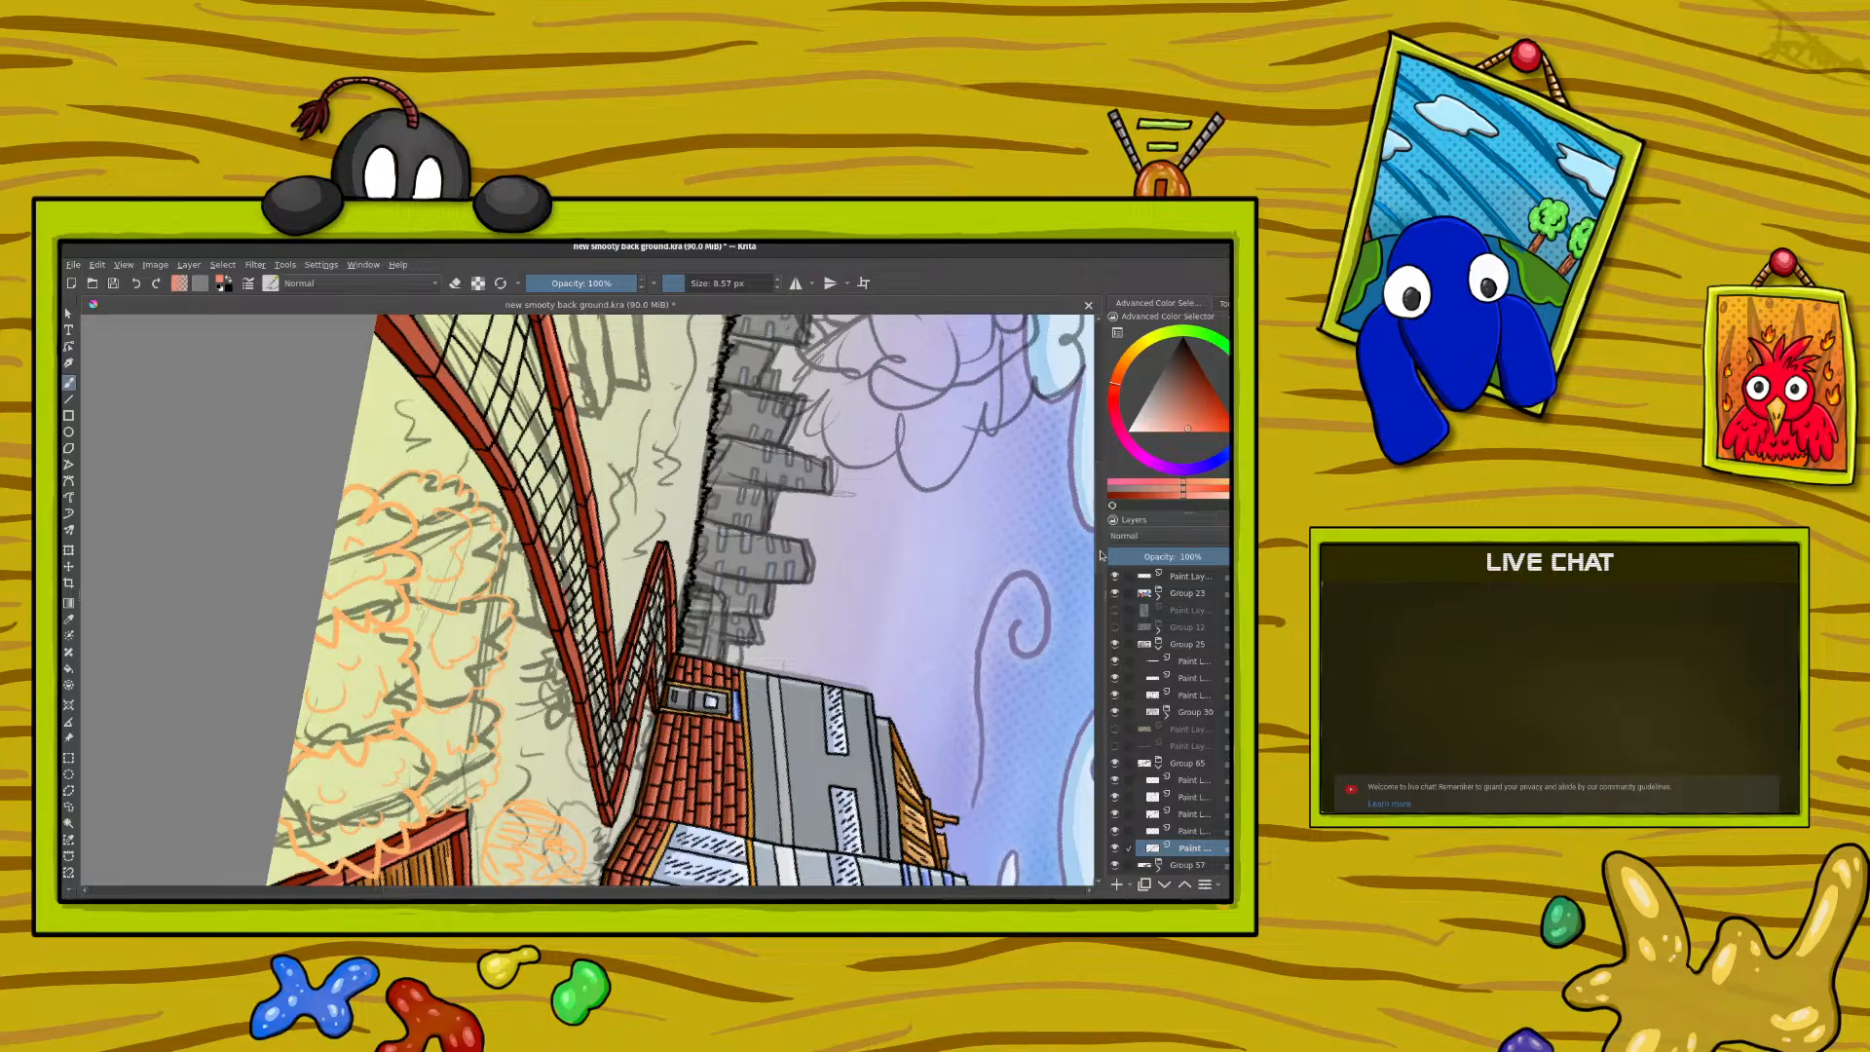
{"action": "scroll", "coordinate": [1090, 530], "scroll_direction": "up", "scroll_amount": 1}
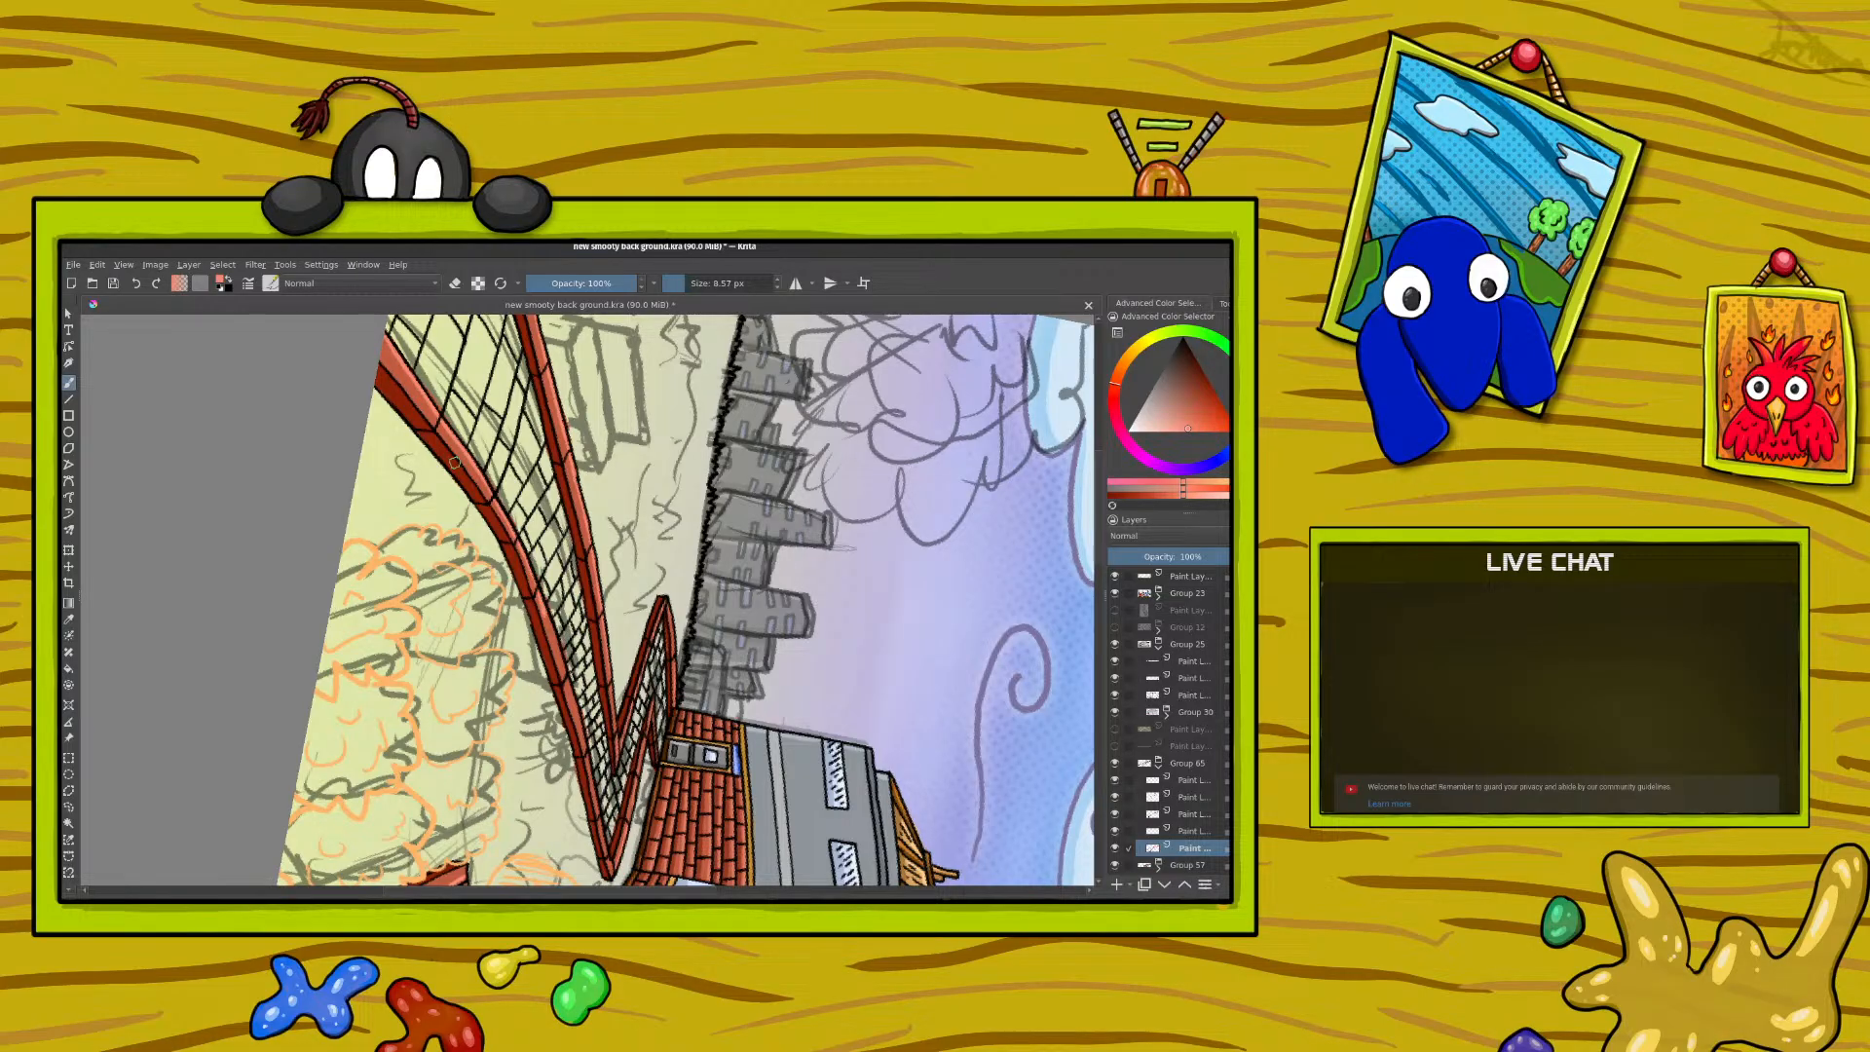
{"action": "key", "text": "ctrl+z"}
{"action": "left_click", "coordinate": [461, 283]}
{"action": "scroll", "coordinate": [1099, 565], "scroll_direction": "down", "scroll_amount": 5}
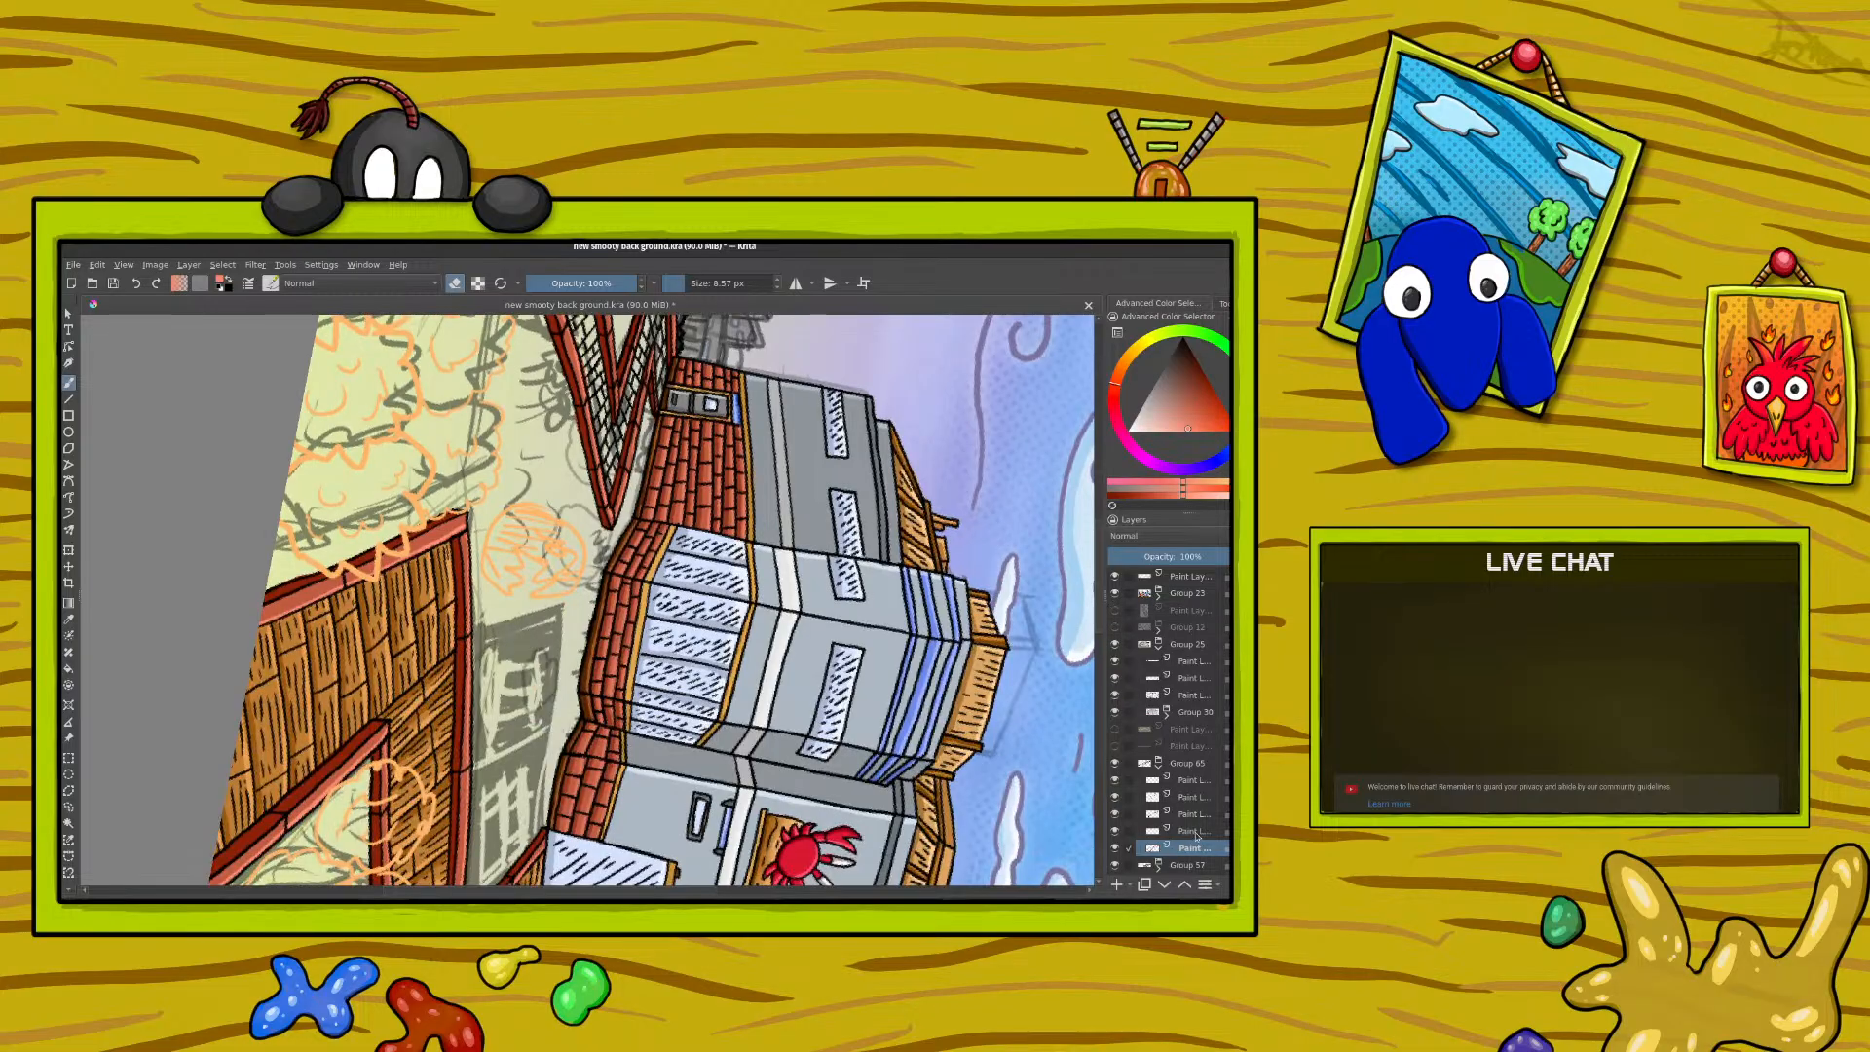
Step: Add an empty paint layer above the second-lowest layer of the path's group and set the brush to paint in black
{"action": "left_click", "coordinate": [1197, 834]}
{"action": "left_click", "coordinate": [1118, 886]}
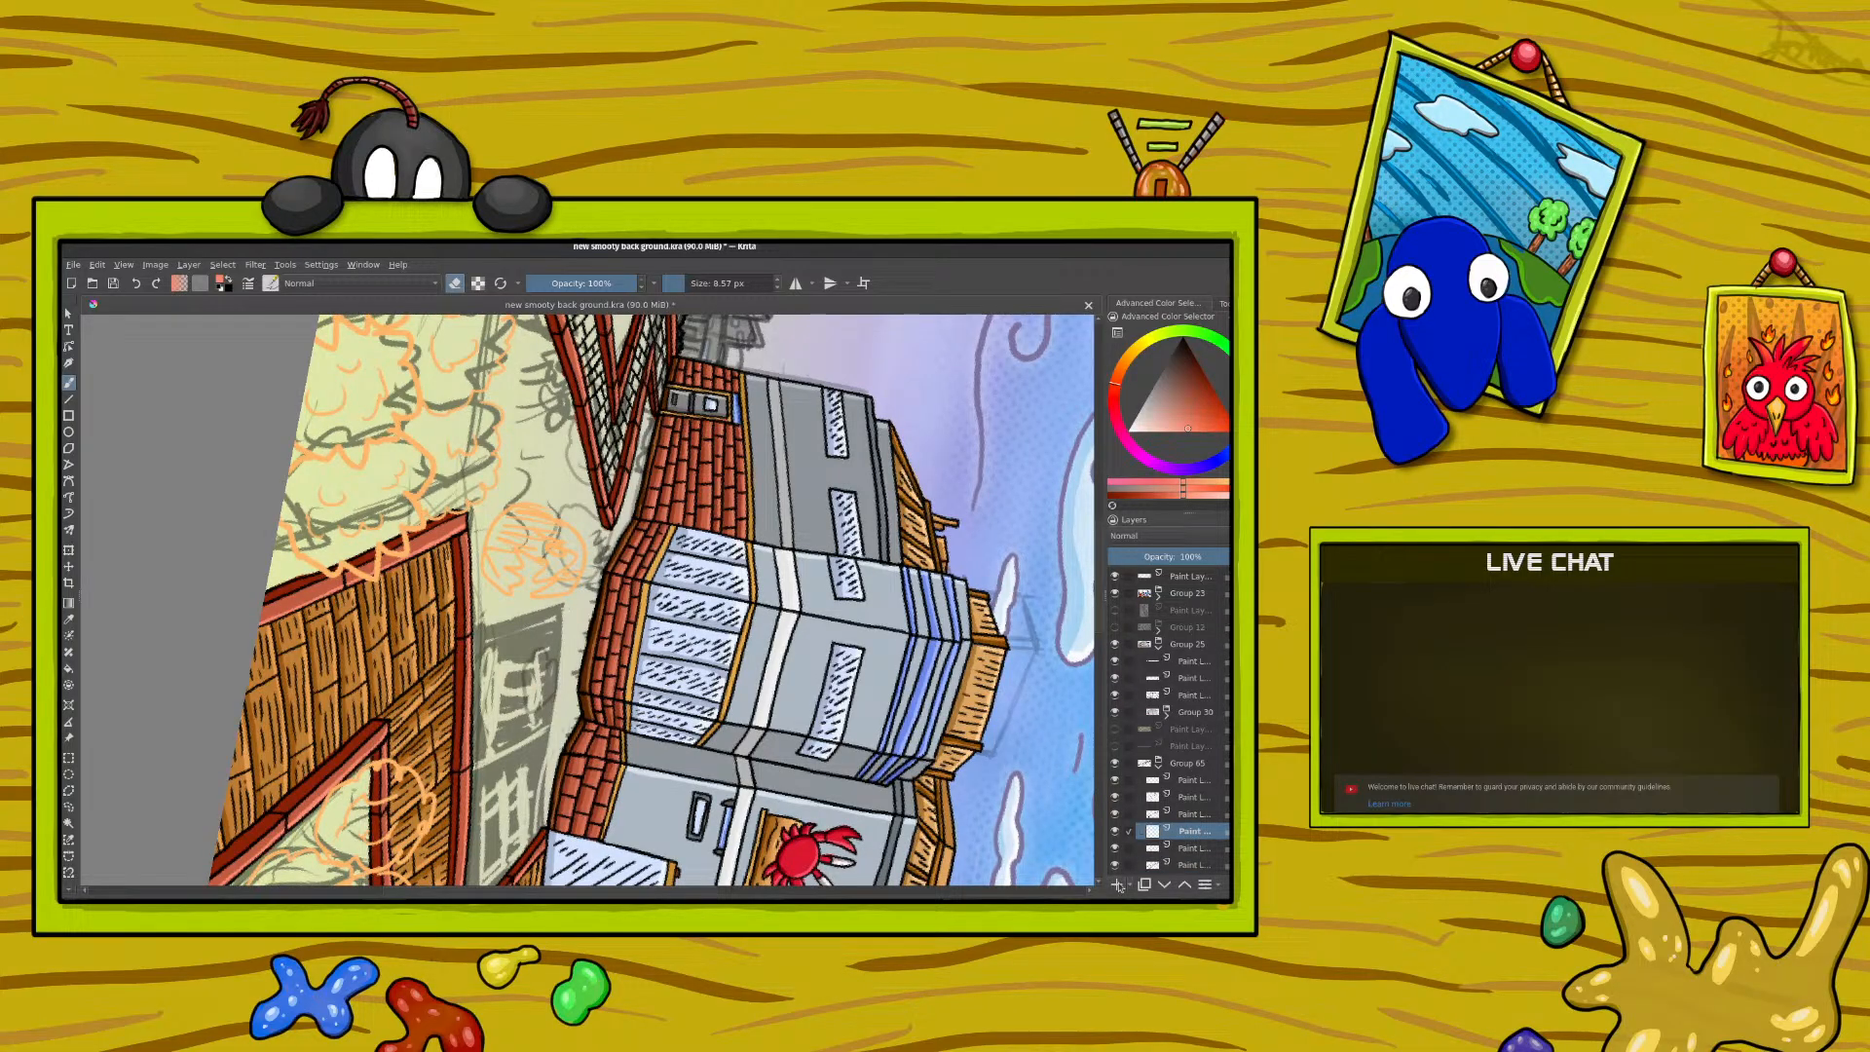
{"action": "right_click", "coordinate": [312, 656]}
{"action": "left_click", "coordinate": [234, 560]}
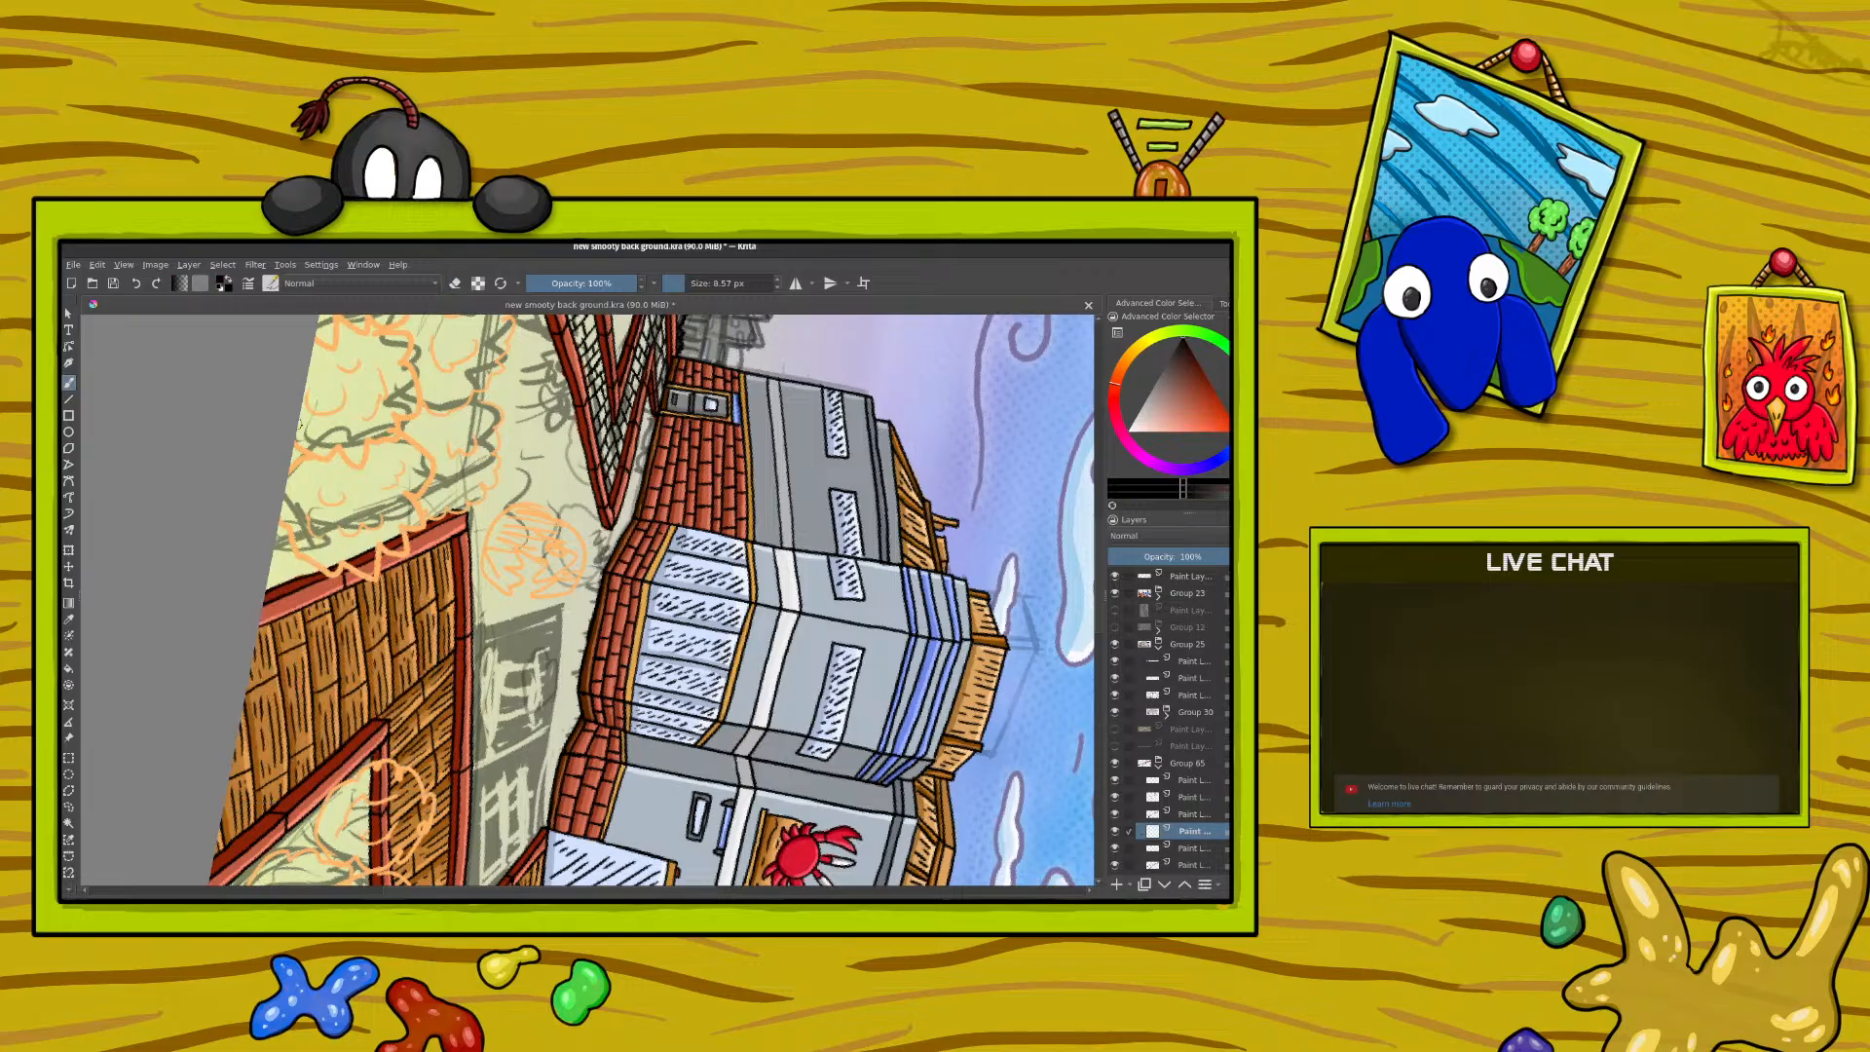
Step: Set the brush size to 5.47 px and start black grain lines on the path's paving stones at its wide end, undoing the last stroke
{"action": "left_click_drag", "start_coordinate": [673, 283], "coordinate": [680, 282]}
{"action": "scroll", "coordinate": [1089, 555], "scroll_direction": "up", "scroll_amount": 5}
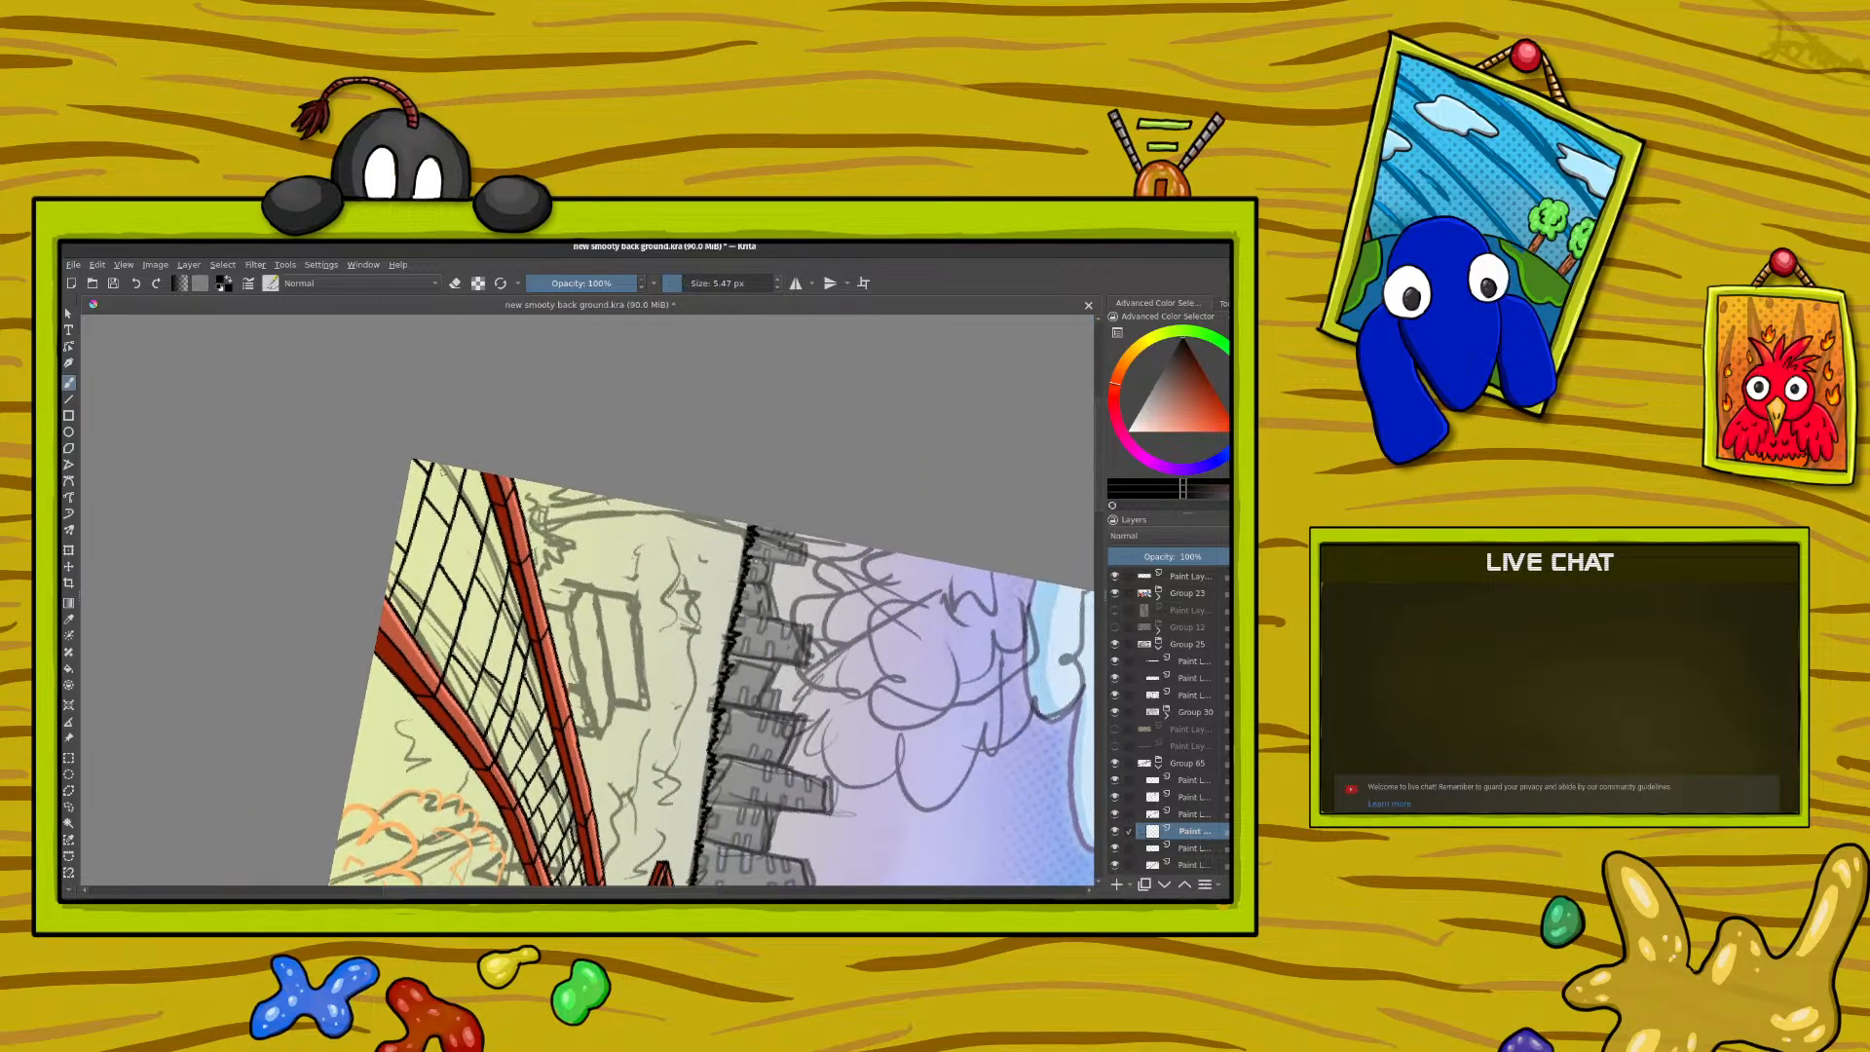
{"action": "mouse_move", "coordinate": [451, 466]}
{"action": "left_mouse_down"}
{"action": "mouse_move", "coordinate": [439, 496]}
{"action": "mouse_move", "coordinate": [454, 487]}
{"action": "left_mouse_up"}
{"action": "left_click_drag", "start_coordinate": [455, 480], "coordinate": [398, 627]}
{"action": "left_click", "coordinate": [135, 290]}
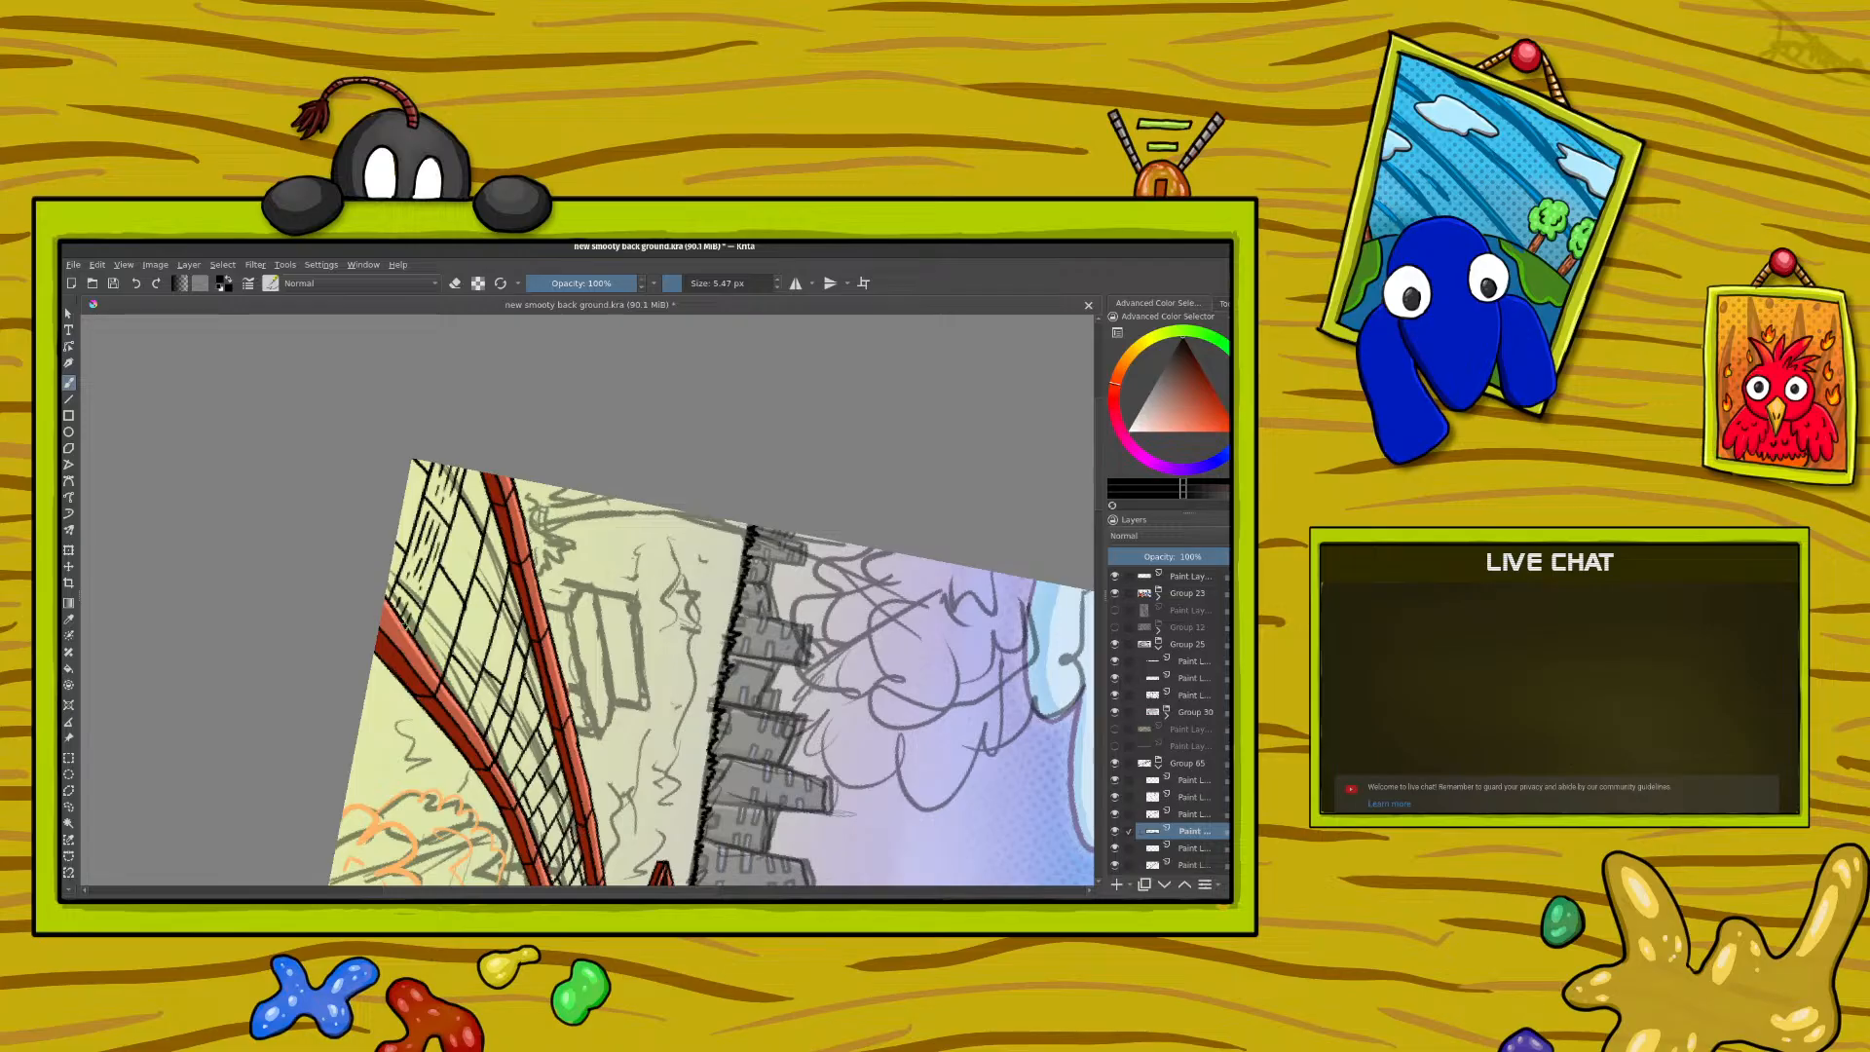
Step: Fill the remaining paving stones at the path's wide end with short black grain lines
{"action": "left_click_drag", "start_coordinate": [400, 554], "coordinate": [386, 583]}
{"action": "left_click_drag", "start_coordinate": [425, 475], "coordinate": [400, 542]}
{"action": "mouse_move", "coordinate": [476, 468]}
{"action": "left_mouse_down"}
{"action": "mouse_move", "coordinate": [475, 523]}
{"action": "mouse_move", "coordinate": [456, 526]}
{"action": "left_mouse_up"}
{"action": "mouse_move", "coordinate": [463, 513]}
{"action": "left_mouse_down"}
{"action": "mouse_move", "coordinate": [448, 551]}
{"action": "mouse_move", "coordinate": [461, 542]}
{"action": "left_mouse_up"}
{"action": "mouse_move", "coordinate": [471, 543]}
{"action": "left_mouse_down"}
{"action": "mouse_move", "coordinate": [418, 634]}
{"action": "mouse_move", "coordinate": [434, 616]}
{"action": "mouse_move", "coordinate": [437, 659]}
{"action": "left_mouse_up"}
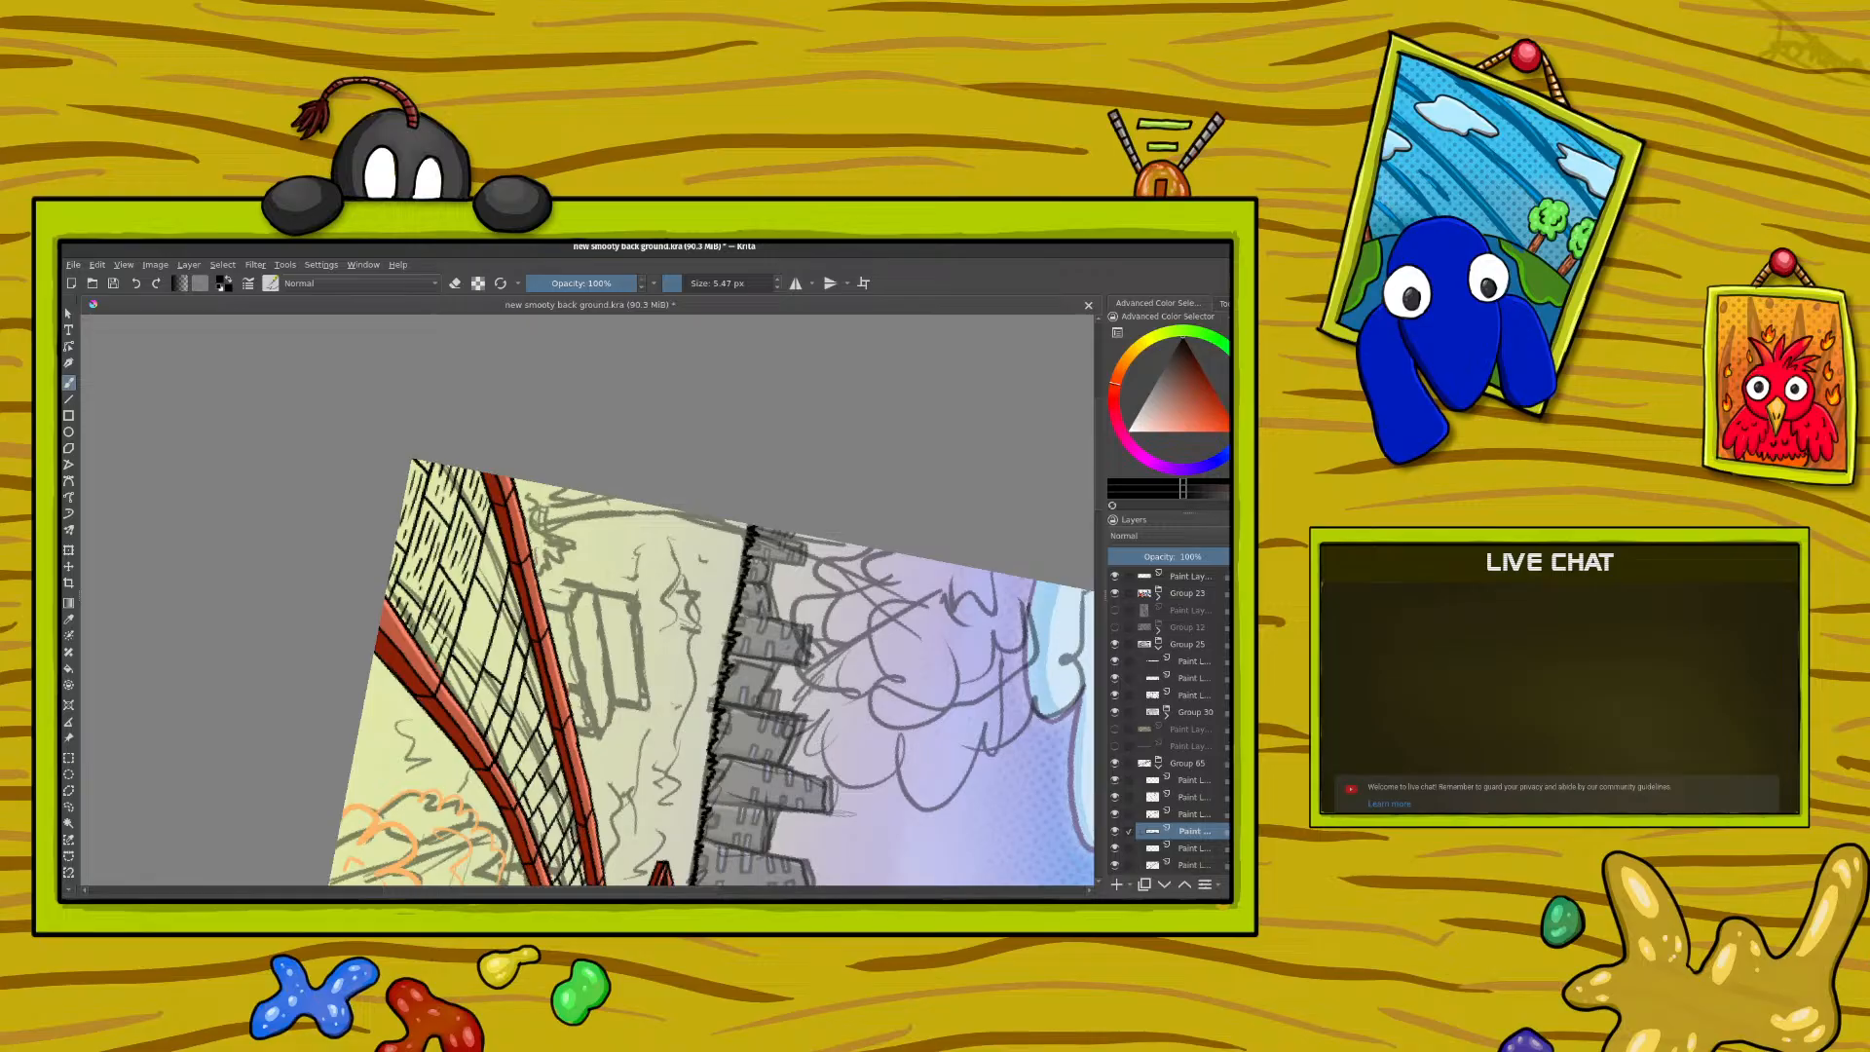
{"action": "left_click_drag", "start_coordinate": [478, 596], "coordinate": [471, 636]}
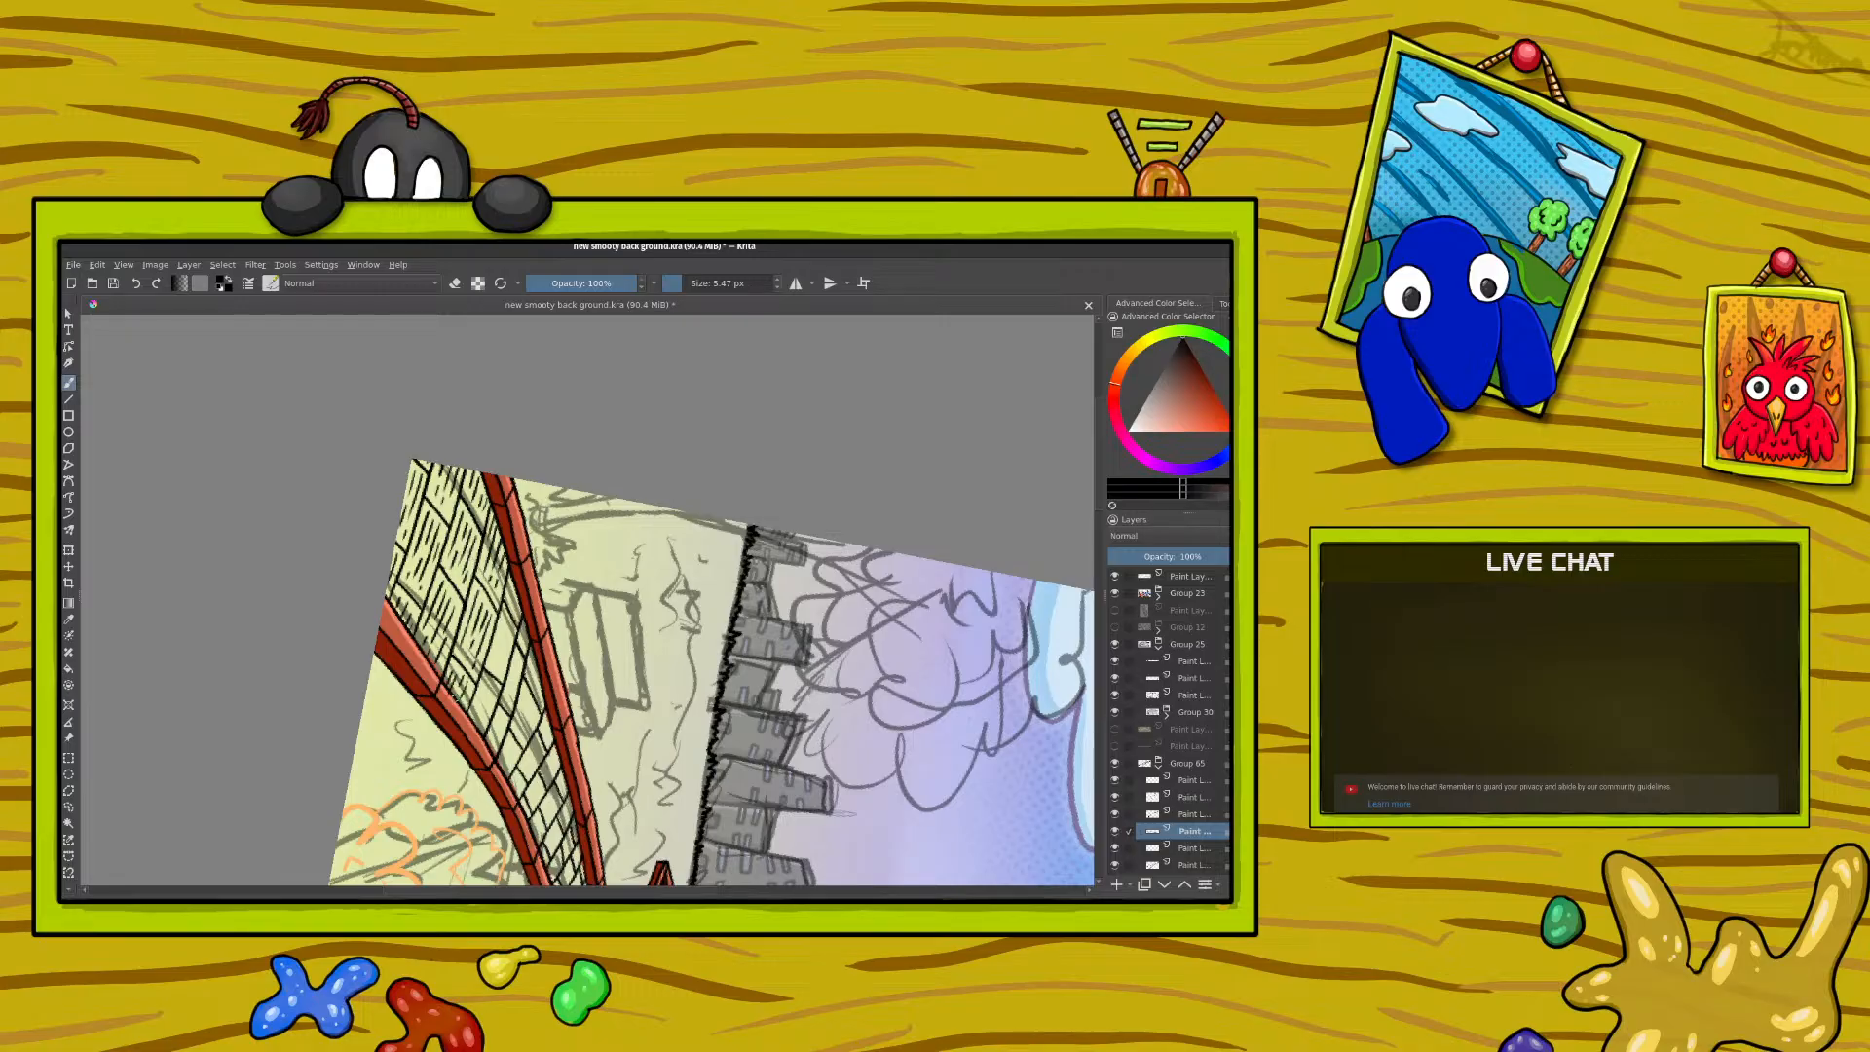
{"action": "left_click", "coordinate": [455, 283]}
{"action": "left_click", "coordinate": [457, 284]}
Step: Extend the black grain lines into the path's middle stretch, undoing two misplaced strokes
{"action": "key", "text": "minus"}
{"action": "key", "text": "minus"}
{"action": "key", "text": "minus"}
{"action": "key", "text": "minus"}
{"action": "key", "text": "minus"}
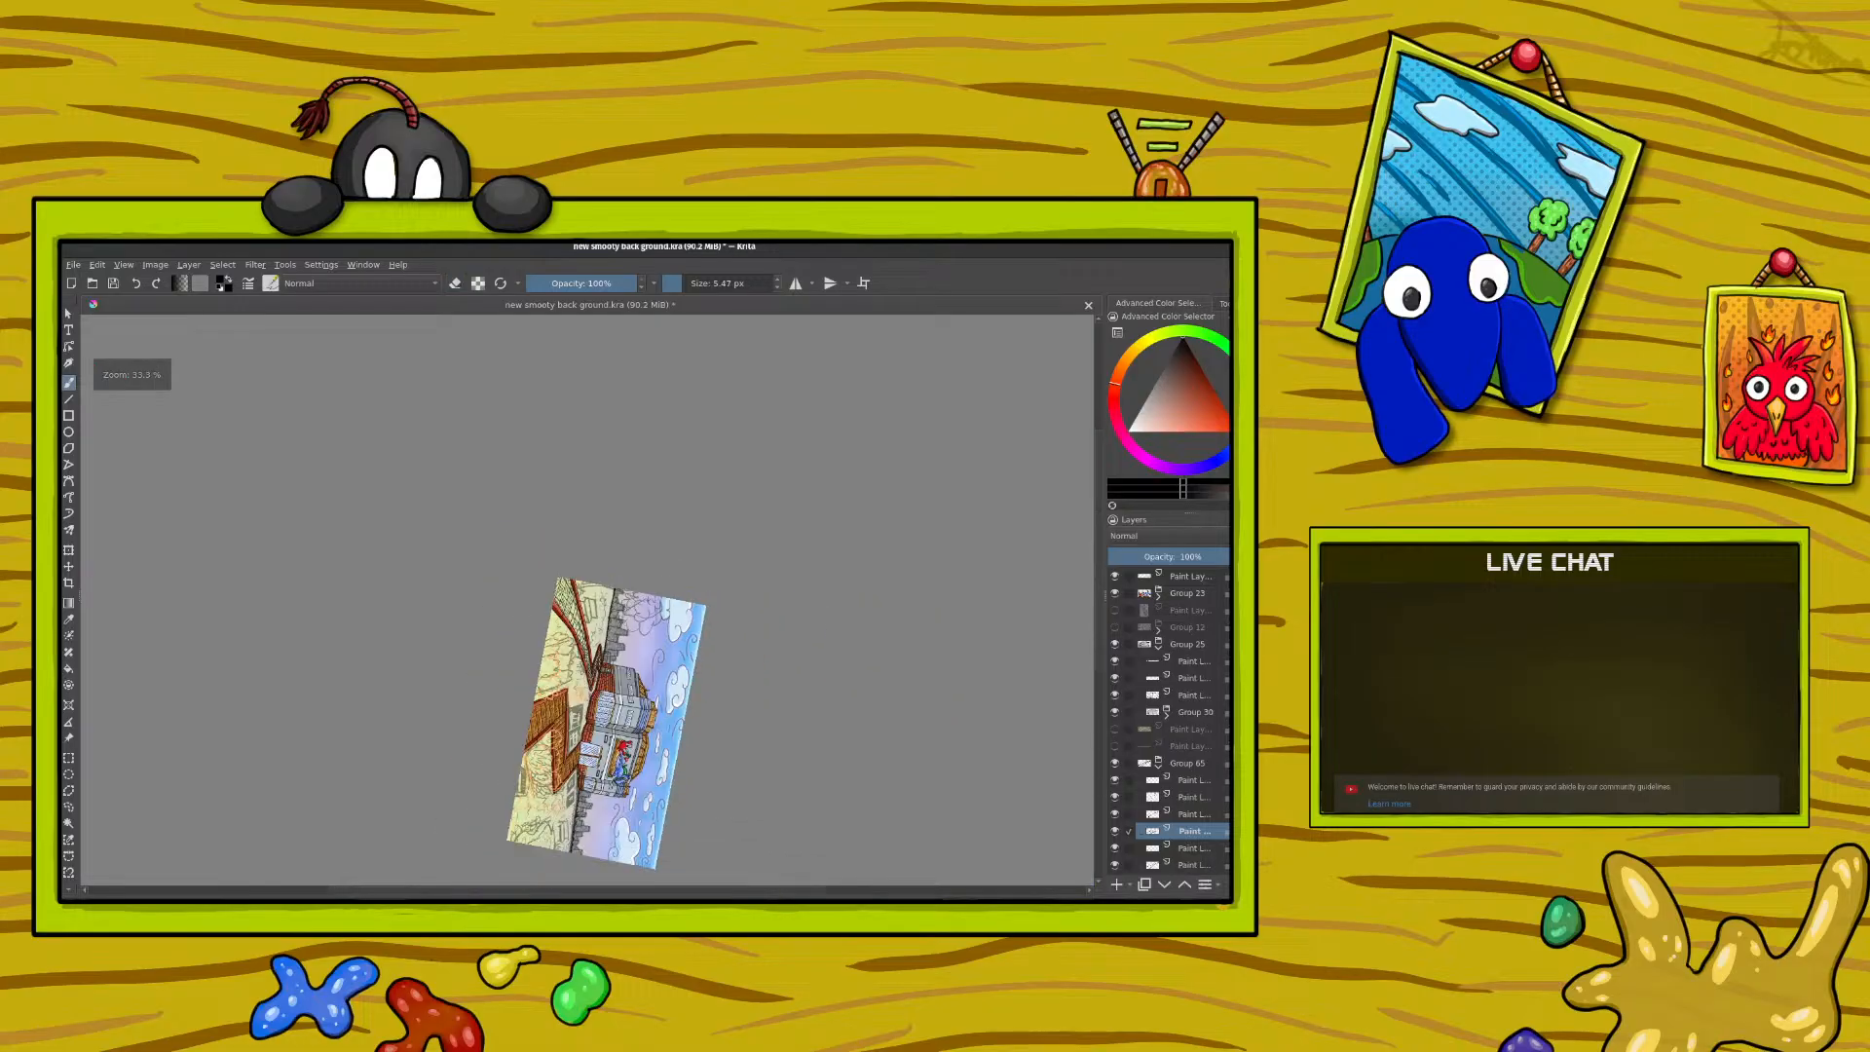
{"action": "key", "text": "plus"}
{"action": "key", "text": "plus"}
{"action": "key", "text": "plus"}
{"action": "key", "text": "plus"}
{"action": "key", "text": "plus"}
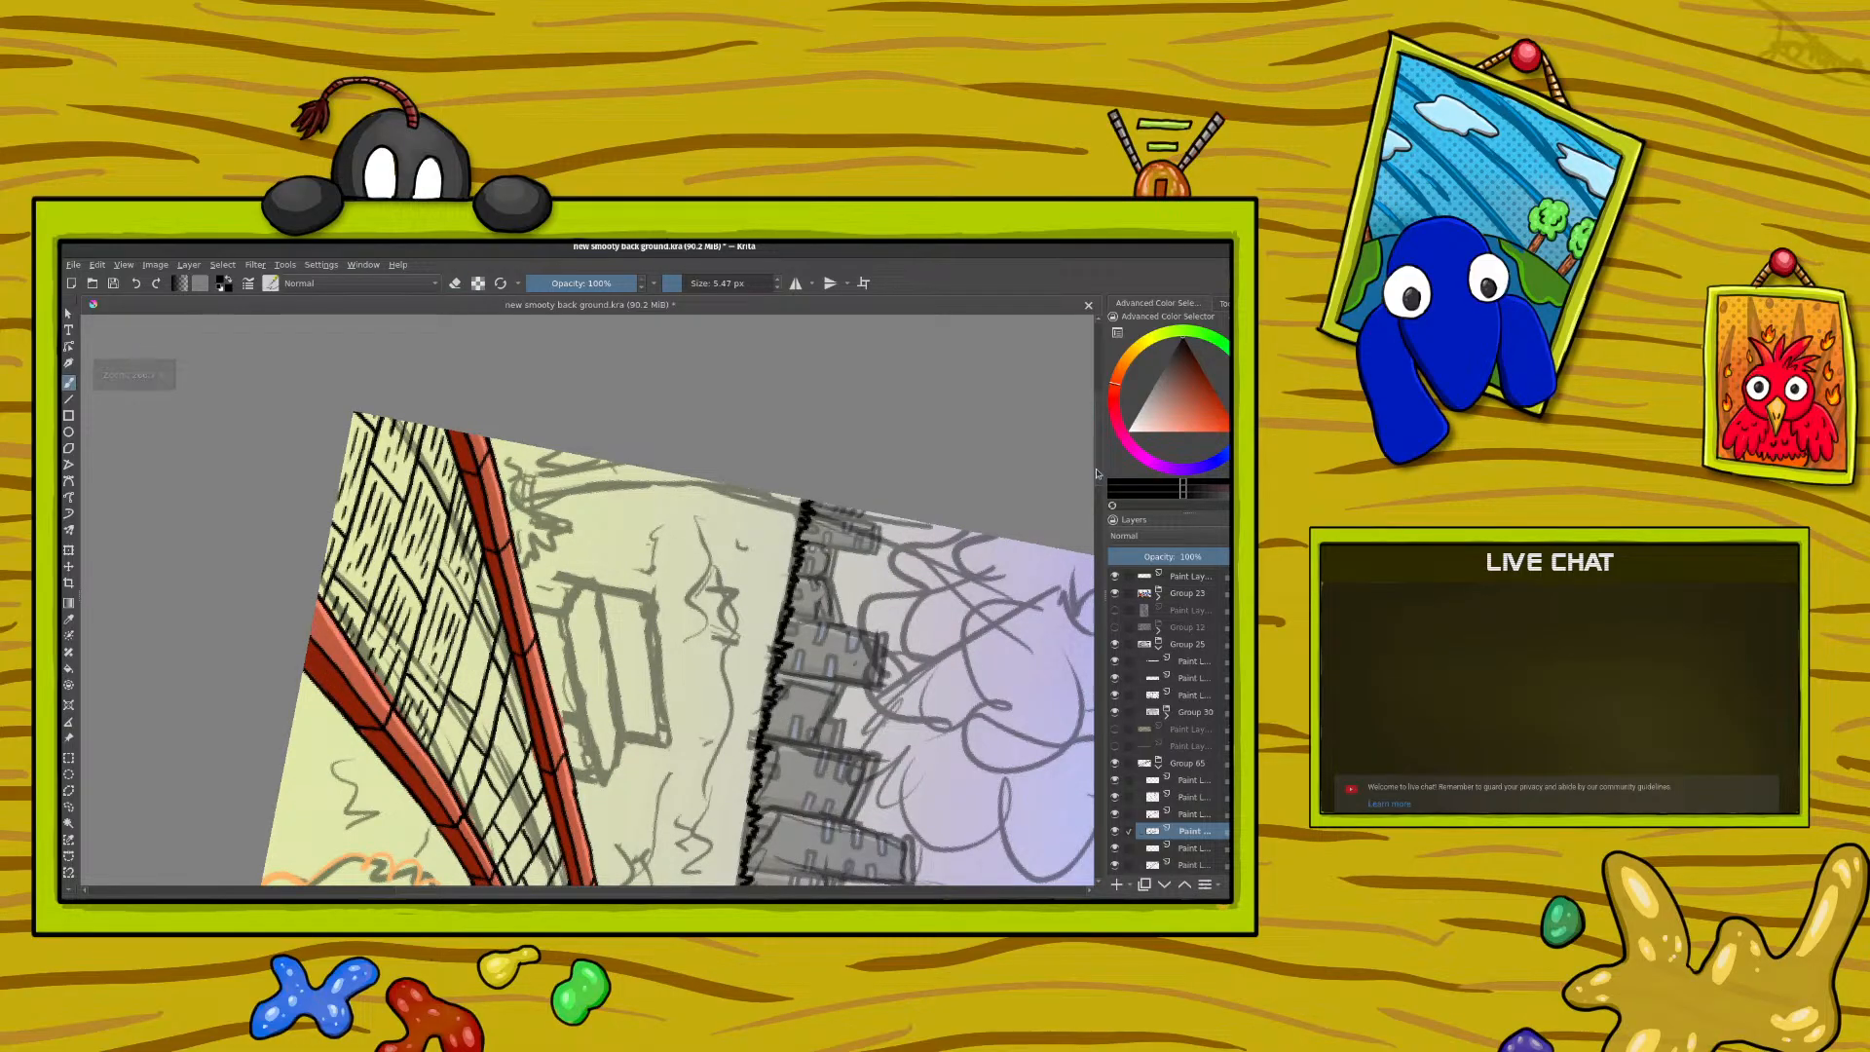
{"action": "scroll", "coordinate": [1096, 474], "scroll_direction": "down", "scroll_amount": 5}
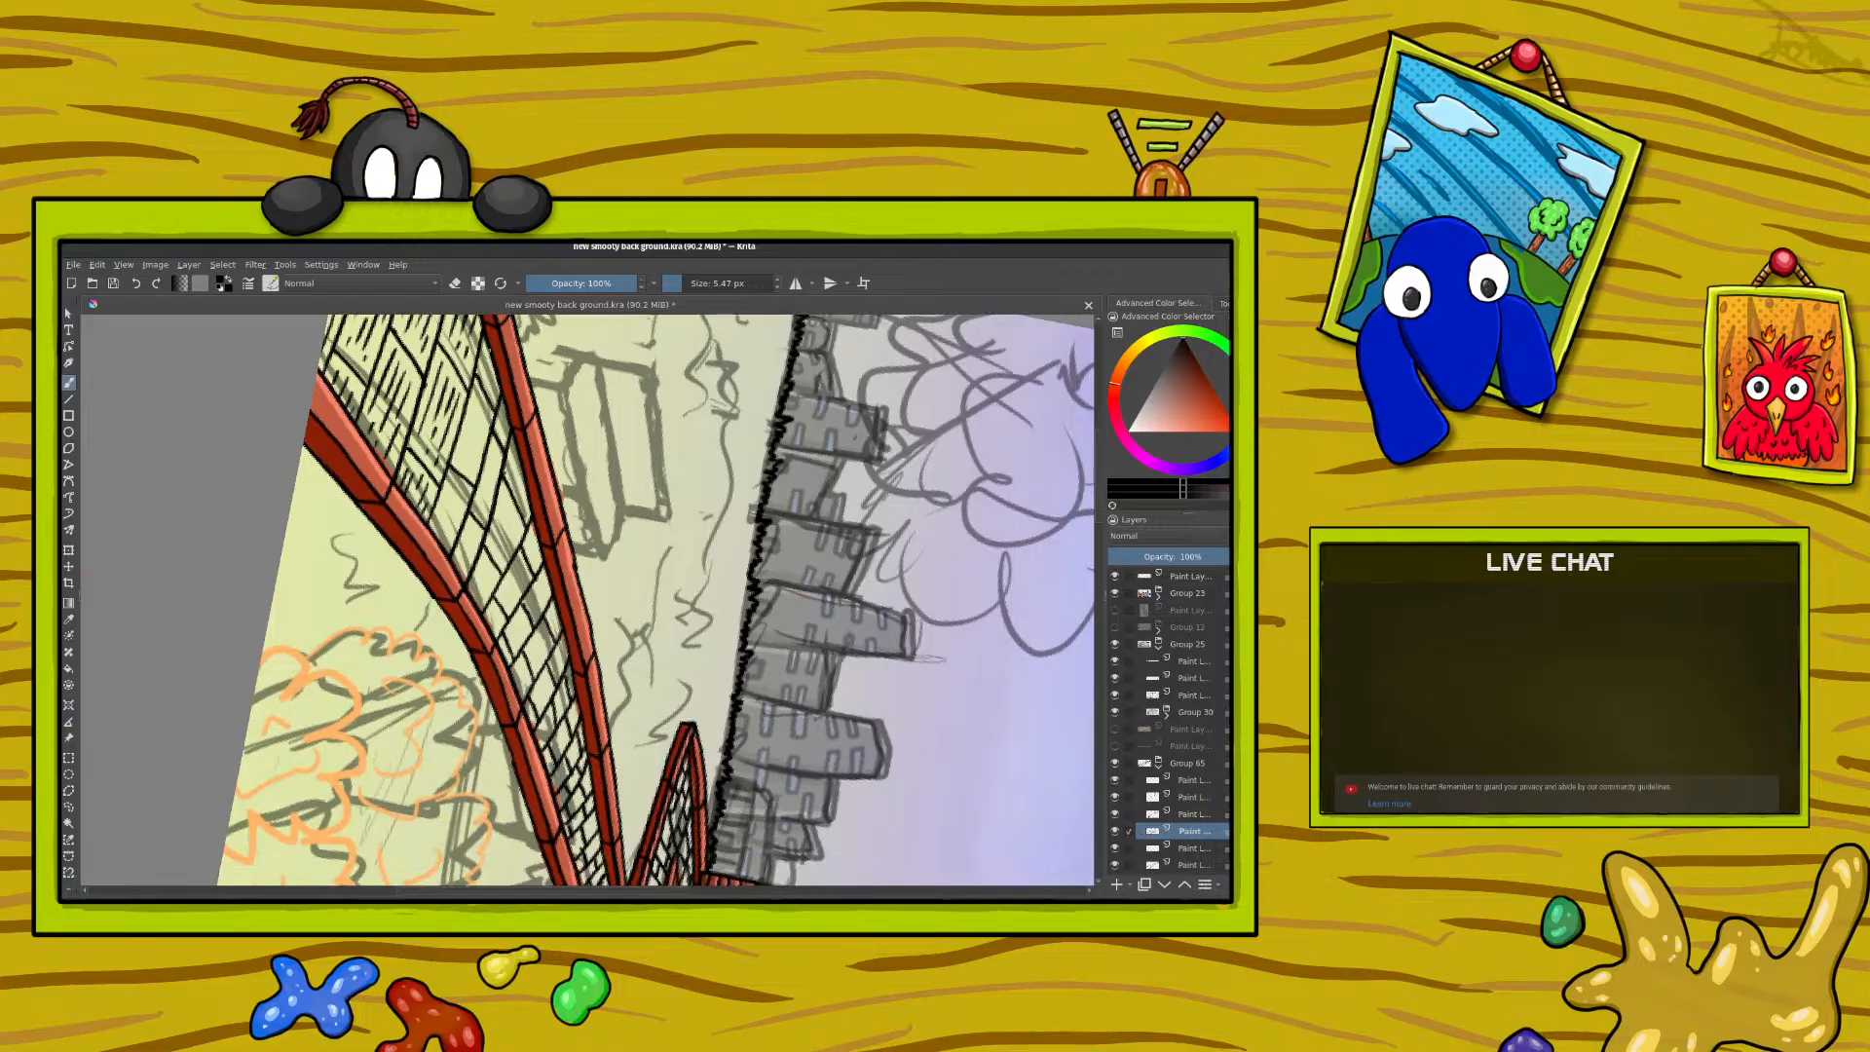
{"action": "mouse_move", "coordinate": [478, 397]}
{"action": "left_mouse_down"}
{"action": "mouse_move", "coordinate": [431, 530]}
{"action": "mouse_move", "coordinate": [448, 510]}
{"action": "mouse_move", "coordinate": [448, 531]}
{"action": "left_mouse_up"}
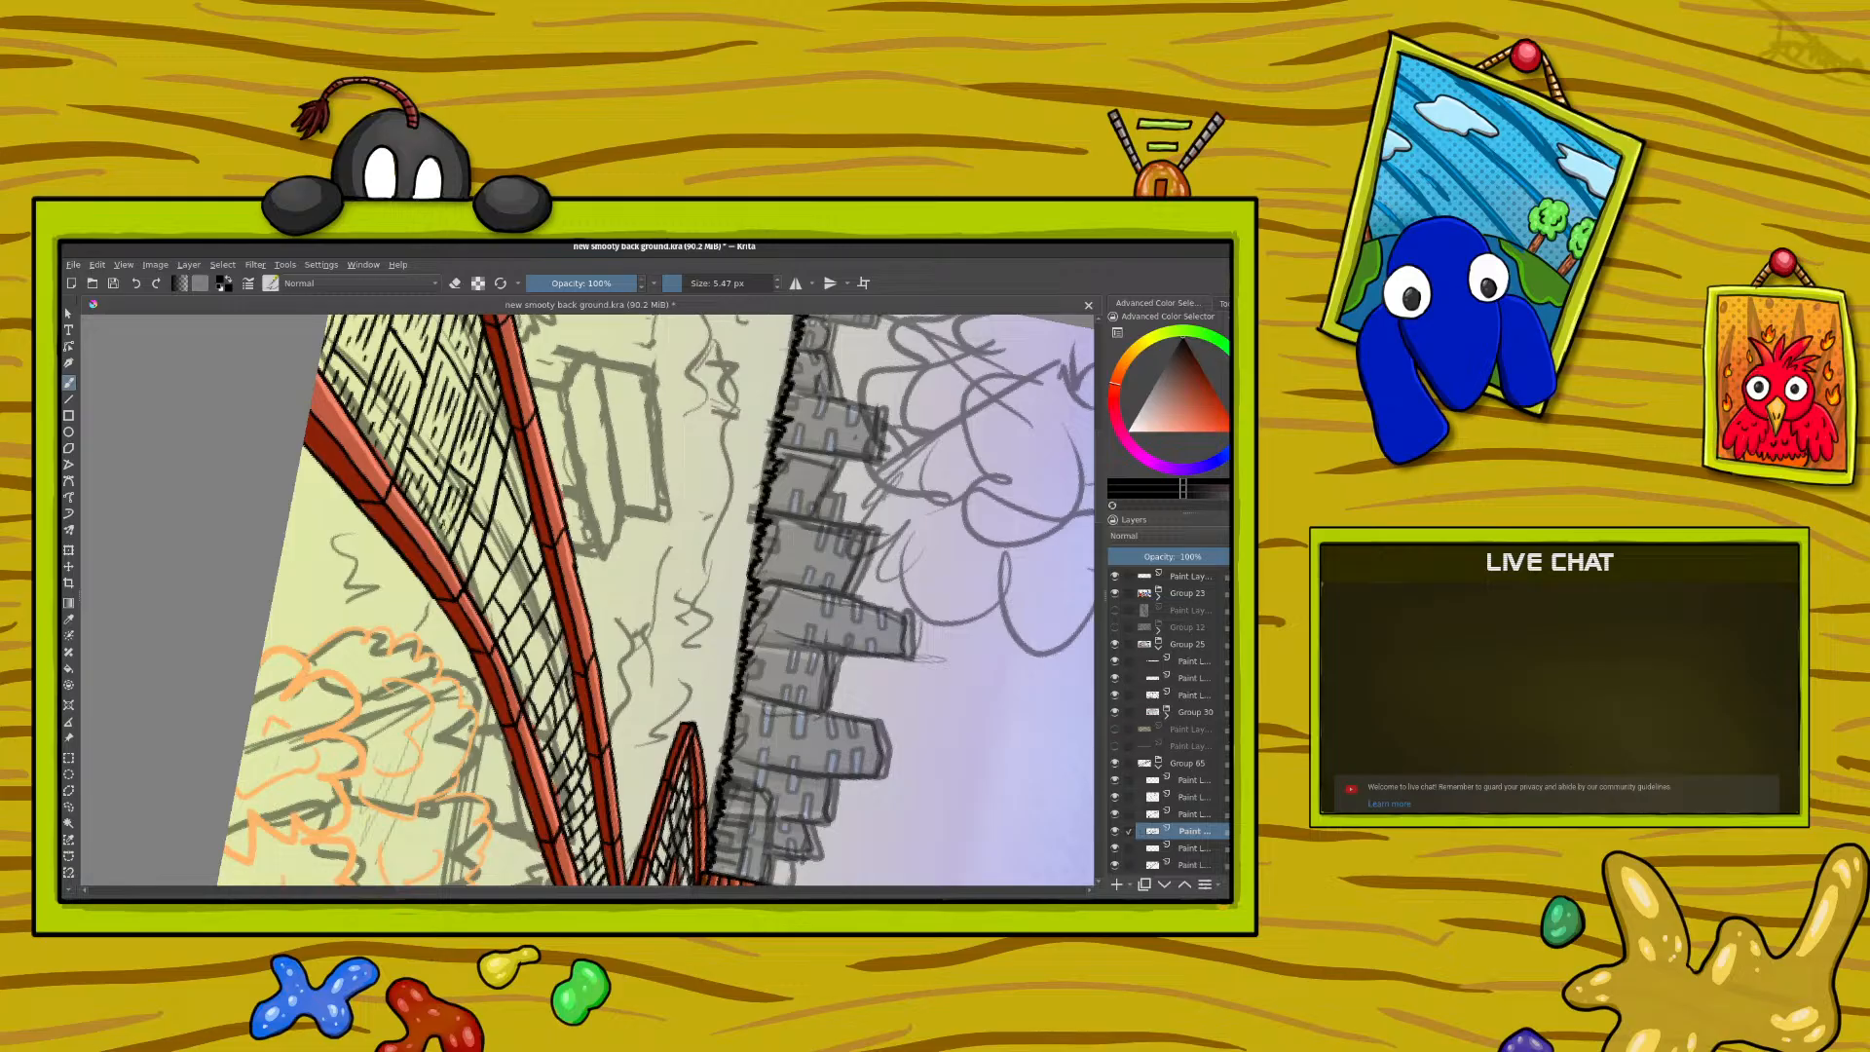
{"action": "key", "text": "ctrl+z"}
{"action": "left_click_drag", "start_coordinate": [462, 489], "coordinate": [434, 542]}
{"action": "left_click", "coordinate": [137, 283]}
{"action": "left_click_drag", "start_coordinate": [506, 411], "coordinate": [457, 577]}
{"action": "left_click_drag", "start_coordinate": [511, 495], "coordinate": [472, 610]}
{"action": "left_click_drag", "start_coordinate": [490, 559], "coordinate": [475, 587]}
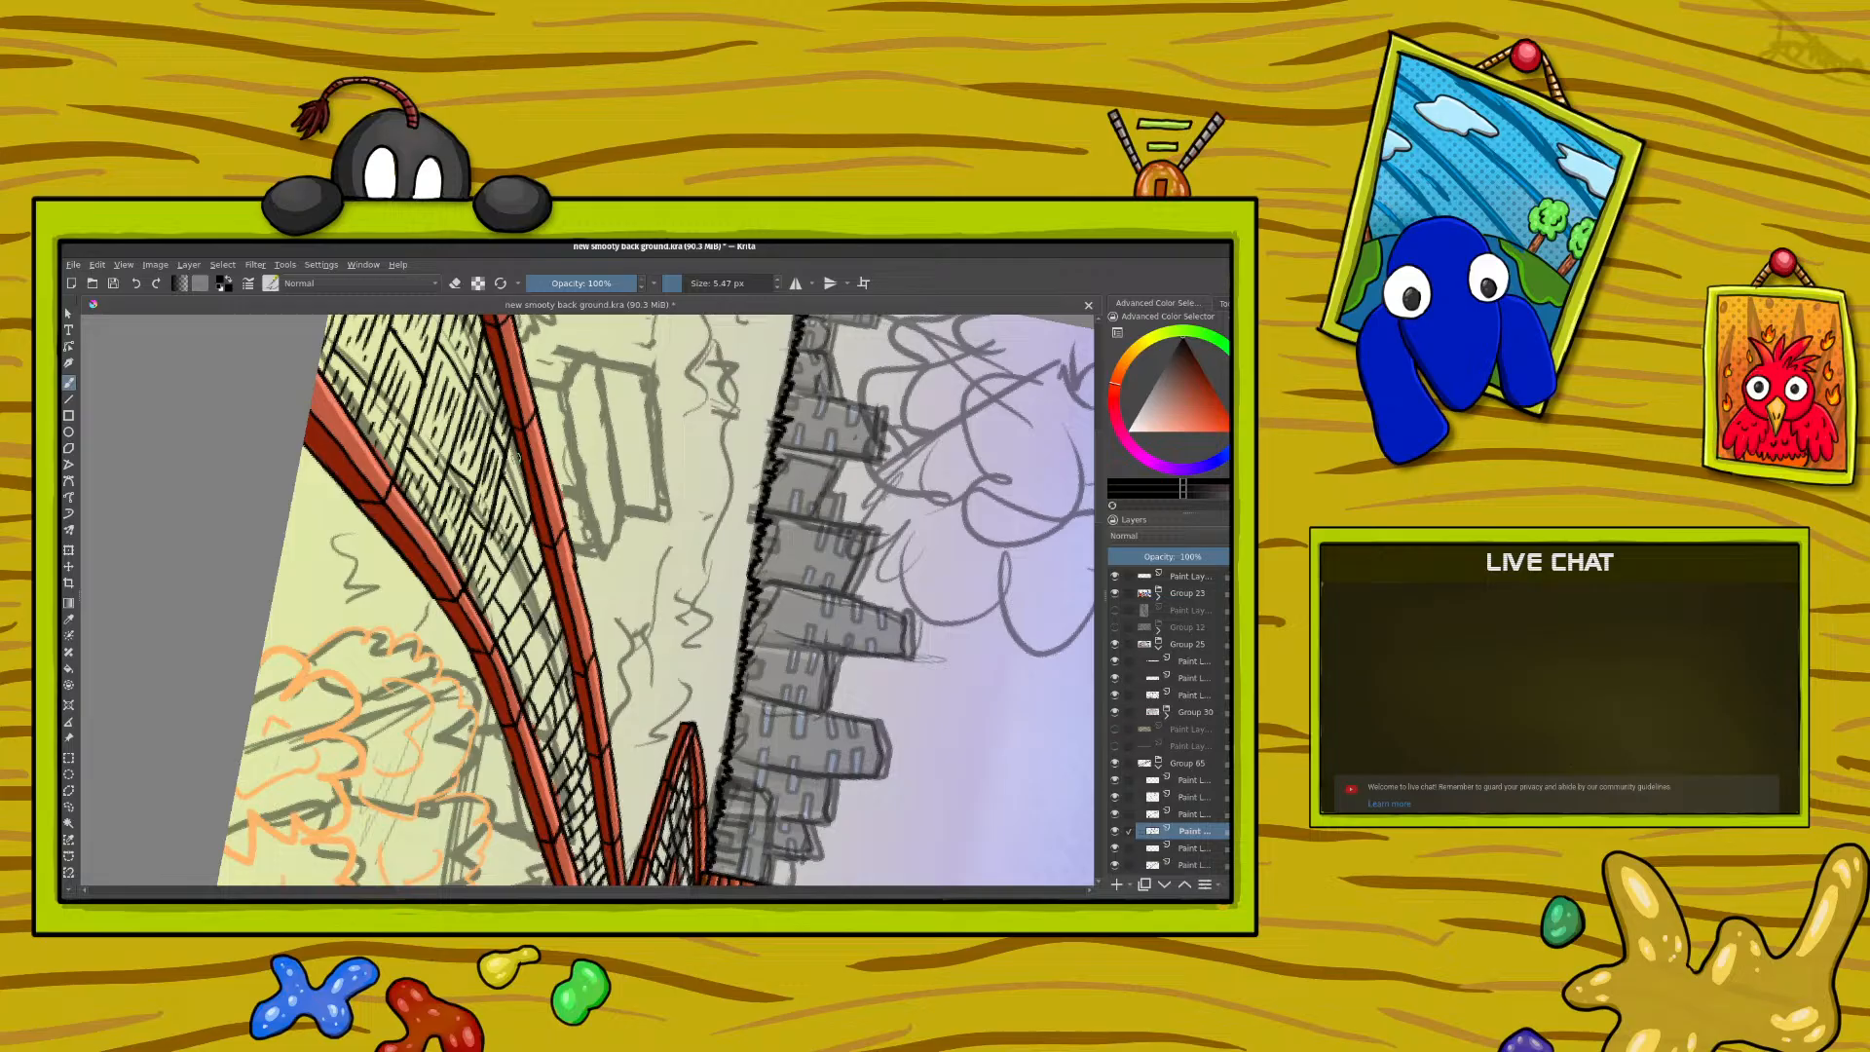
Step: Add black grain lines to the stones where the path narrows between its two red curbs
{"action": "mouse_move", "coordinate": [521, 452]}
{"action": "left_mouse_down"}
{"action": "mouse_move", "coordinate": [528, 574]}
{"action": "mouse_move", "coordinate": [482, 622]}
{"action": "mouse_move", "coordinate": [508, 642]}
{"action": "left_mouse_up"}
{"action": "left_click_drag", "start_coordinate": [526, 631], "coordinate": [509, 646]}
{"action": "mouse_move", "coordinate": [548, 574]}
{"action": "left_mouse_down"}
{"action": "mouse_move", "coordinate": [527, 680]}
{"action": "mouse_move", "coordinate": [512, 695]}
{"action": "mouse_move", "coordinate": [509, 678]}
{"action": "mouse_move", "coordinate": [549, 617]}
{"action": "mouse_move", "coordinate": [528, 734]}
{"action": "left_mouse_up"}
{"action": "mouse_move", "coordinate": [549, 729]}
{"action": "left_mouse_down"}
{"action": "mouse_move", "coordinate": [534, 746]}
{"action": "mouse_move", "coordinate": [553, 712]}
{"action": "mouse_move", "coordinate": [557, 741]}
{"action": "left_mouse_up"}
{"action": "mouse_move", "coordinate": [566, 727]}
{"action": "left_mouse_down"}
{"action": "mouse_move", "coordinate": [564, 762]}
{"action": "mouse_move", "coordinate": [573, 745]}
{"action": "left_mouse_up"}
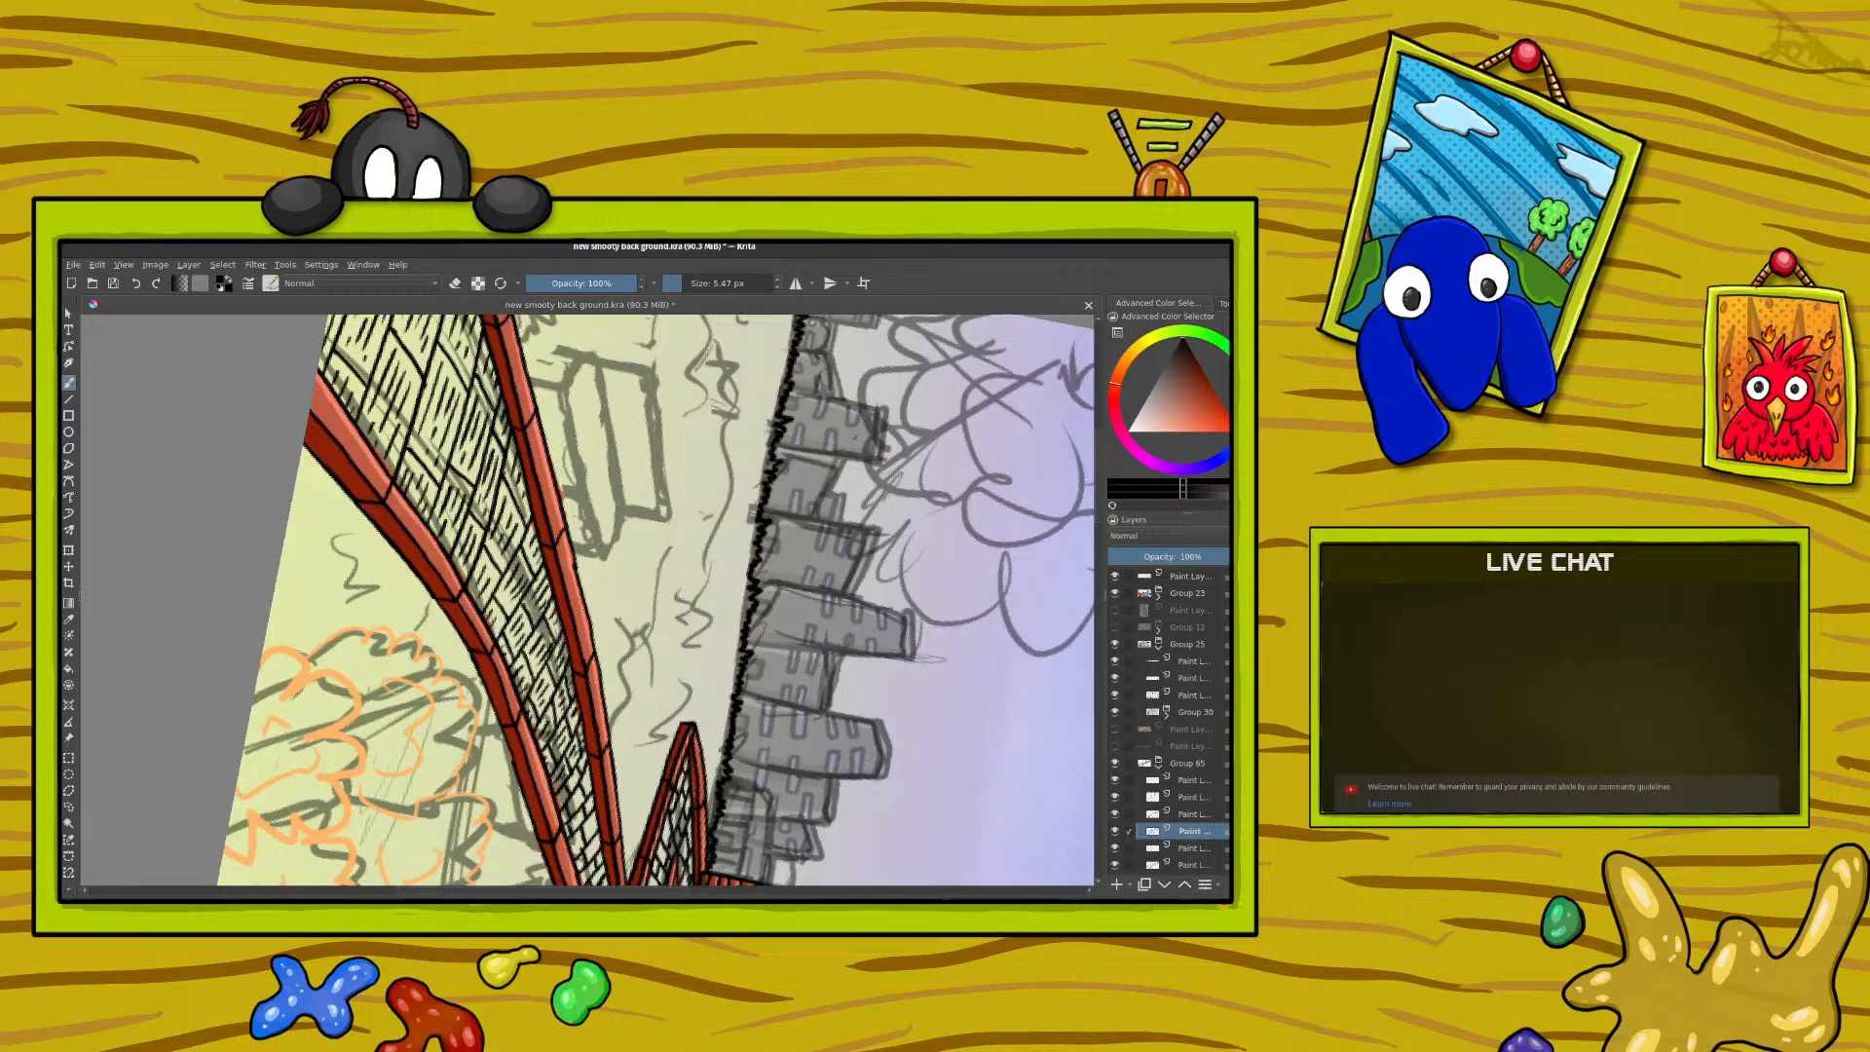
{"action": "mouse_move", "coordinate": [578, 776]}
{"action": "left_mouse_down"}
{"action": "mouse_move", "coordinate": [553, 812]}
{"action": "mouse_move", "coordinate": [577, 792]}
{"action": "mouse_move", "coordinate": [558, 827]}
{"action": "mouse_move", "coordinate": [586, 835]}
{"action": "mouse_move", "coordinate": [563, 855]}
{"action": "left_mouse_up"}
Step: Carry the black grain lines around the path's sharp bend and up to the tip beside the brick building
{"action": "scroll", "coordinate": [1101, 524], "scroll_direction": "down", "scroll_amount": 10}
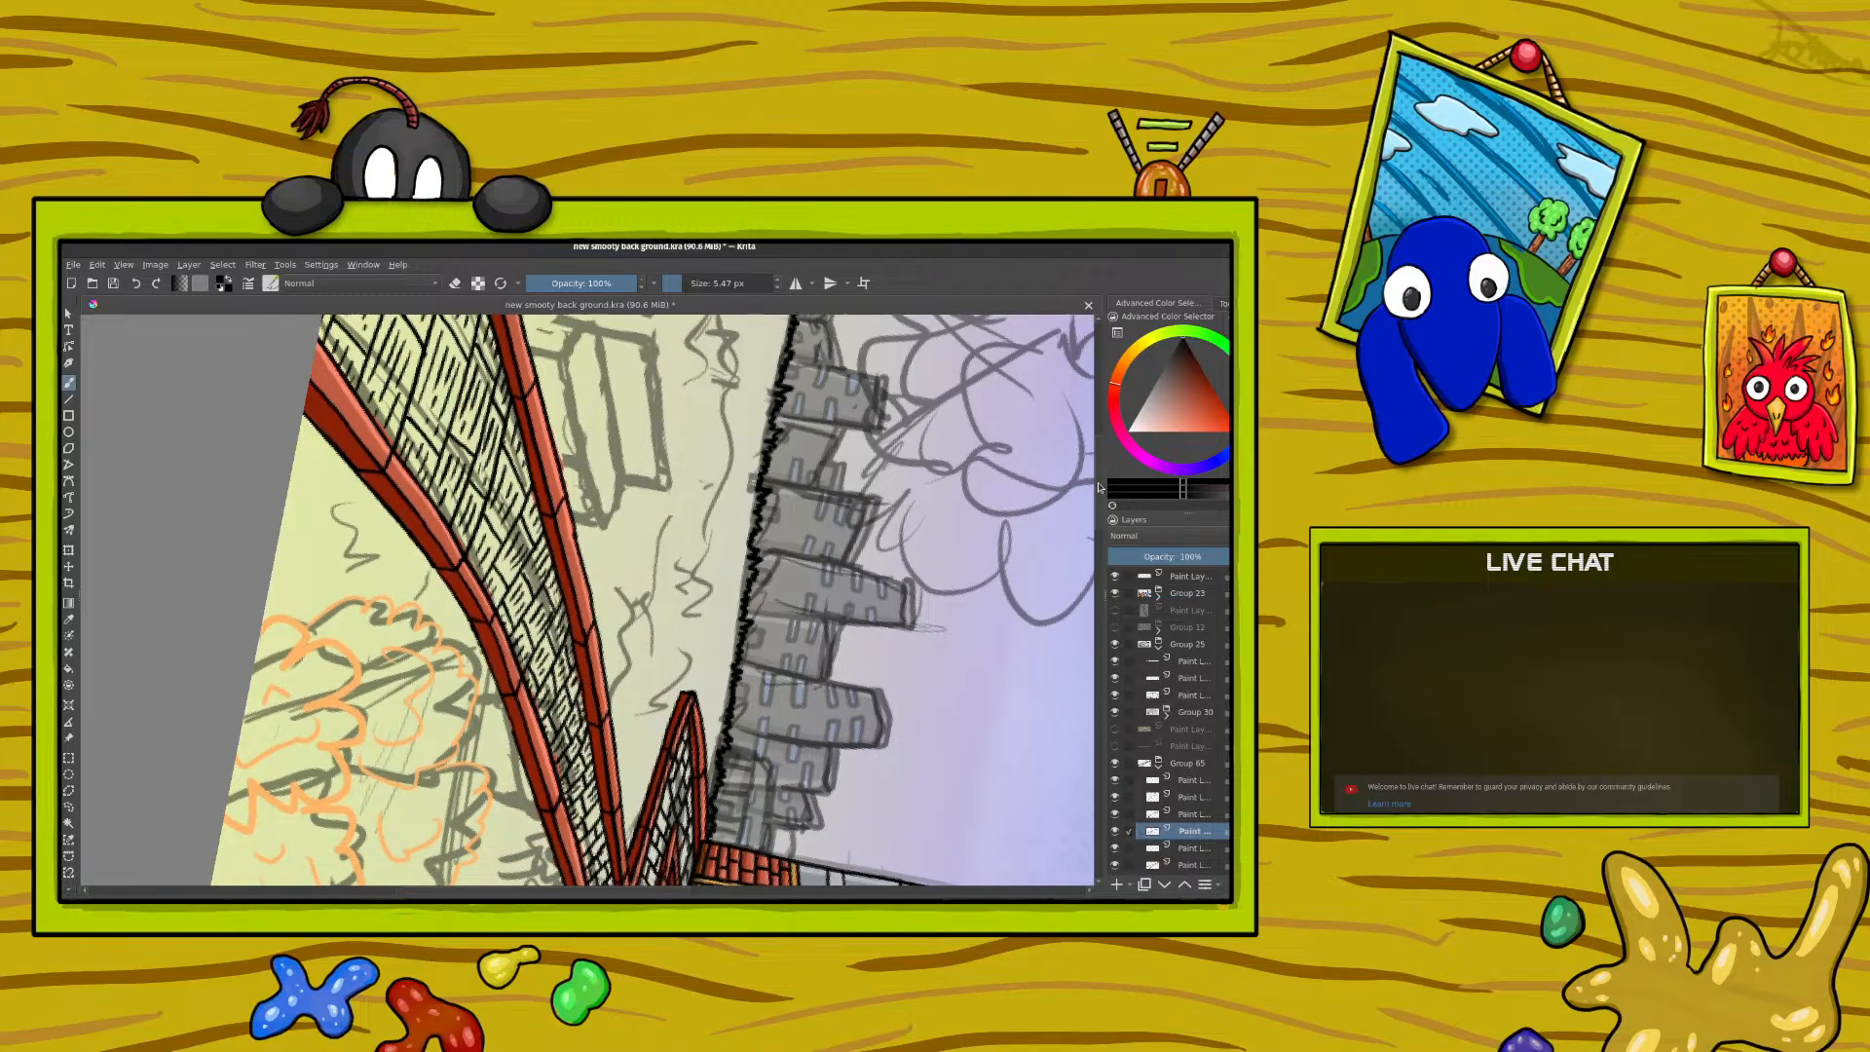
{"action": "mouse_move", "coordinate": [604, 512]}
{"action": "left_mouse_down"}
{"action": "mouse_move", "coordinate": [573, 552]}
{"action": "mouse_move", "coordinate": [591, 557]}
{"action": "mouse_move", "coordinate": [601, 643]}
{"action": "left_mouse_up"}
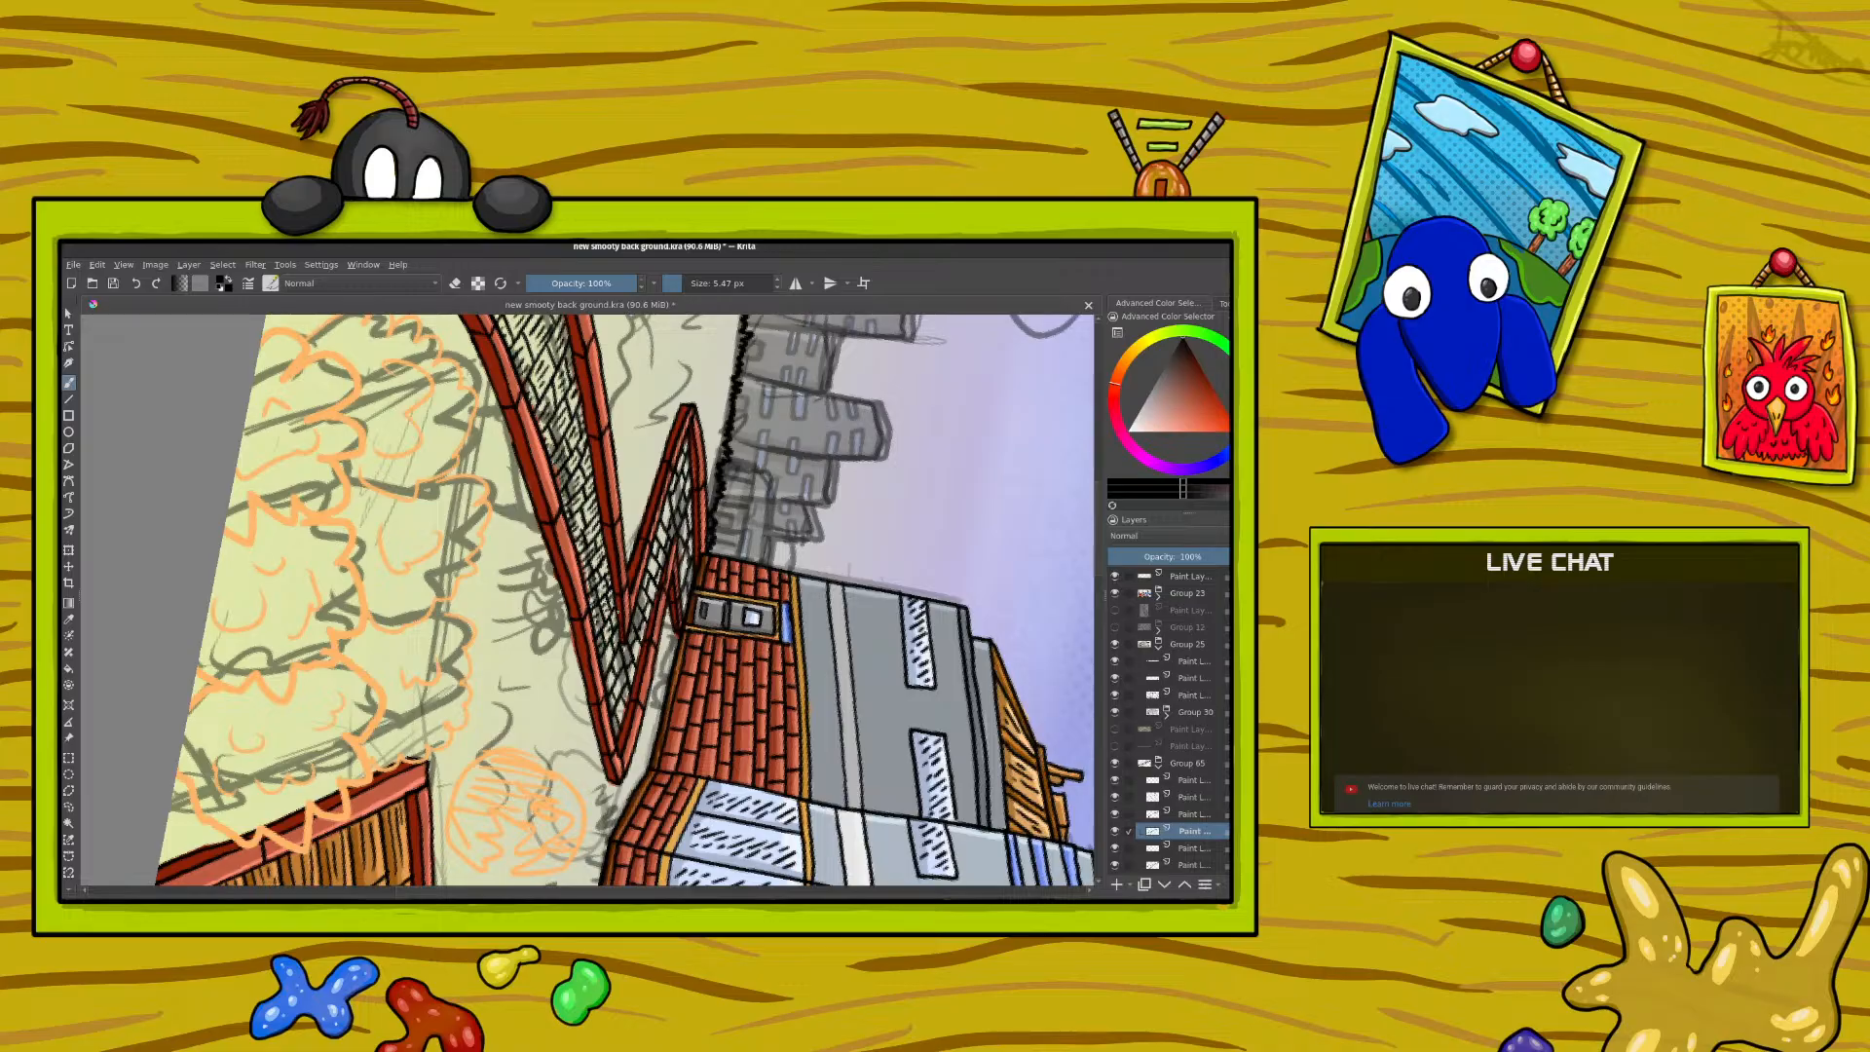
{"action": "left_click_drag", "start_coordinate": [617, 659], "coordinate": [609, 712]}
{"action": "mouse_move", "coordinate": [633, 627]}
{"action": "left_mouse_down"}
{"action": "mouse_move", "coordinate": [626, 653]}
{"action": "mouse_move", "coordinate": [654, 531]}
{"action": "mouse_move", "coordinate": [668, 537]}
{"action": "left_mouse_up"}
{"action": "left_click_drag", "start_coordinate": [688, 465], "coordinate": [679, 484]}
Step: Examine the path's grain lines up close at the bend and across the whole picture
{"action": "key", "text": "minus"}
{"action": "key", "text": "minus"}
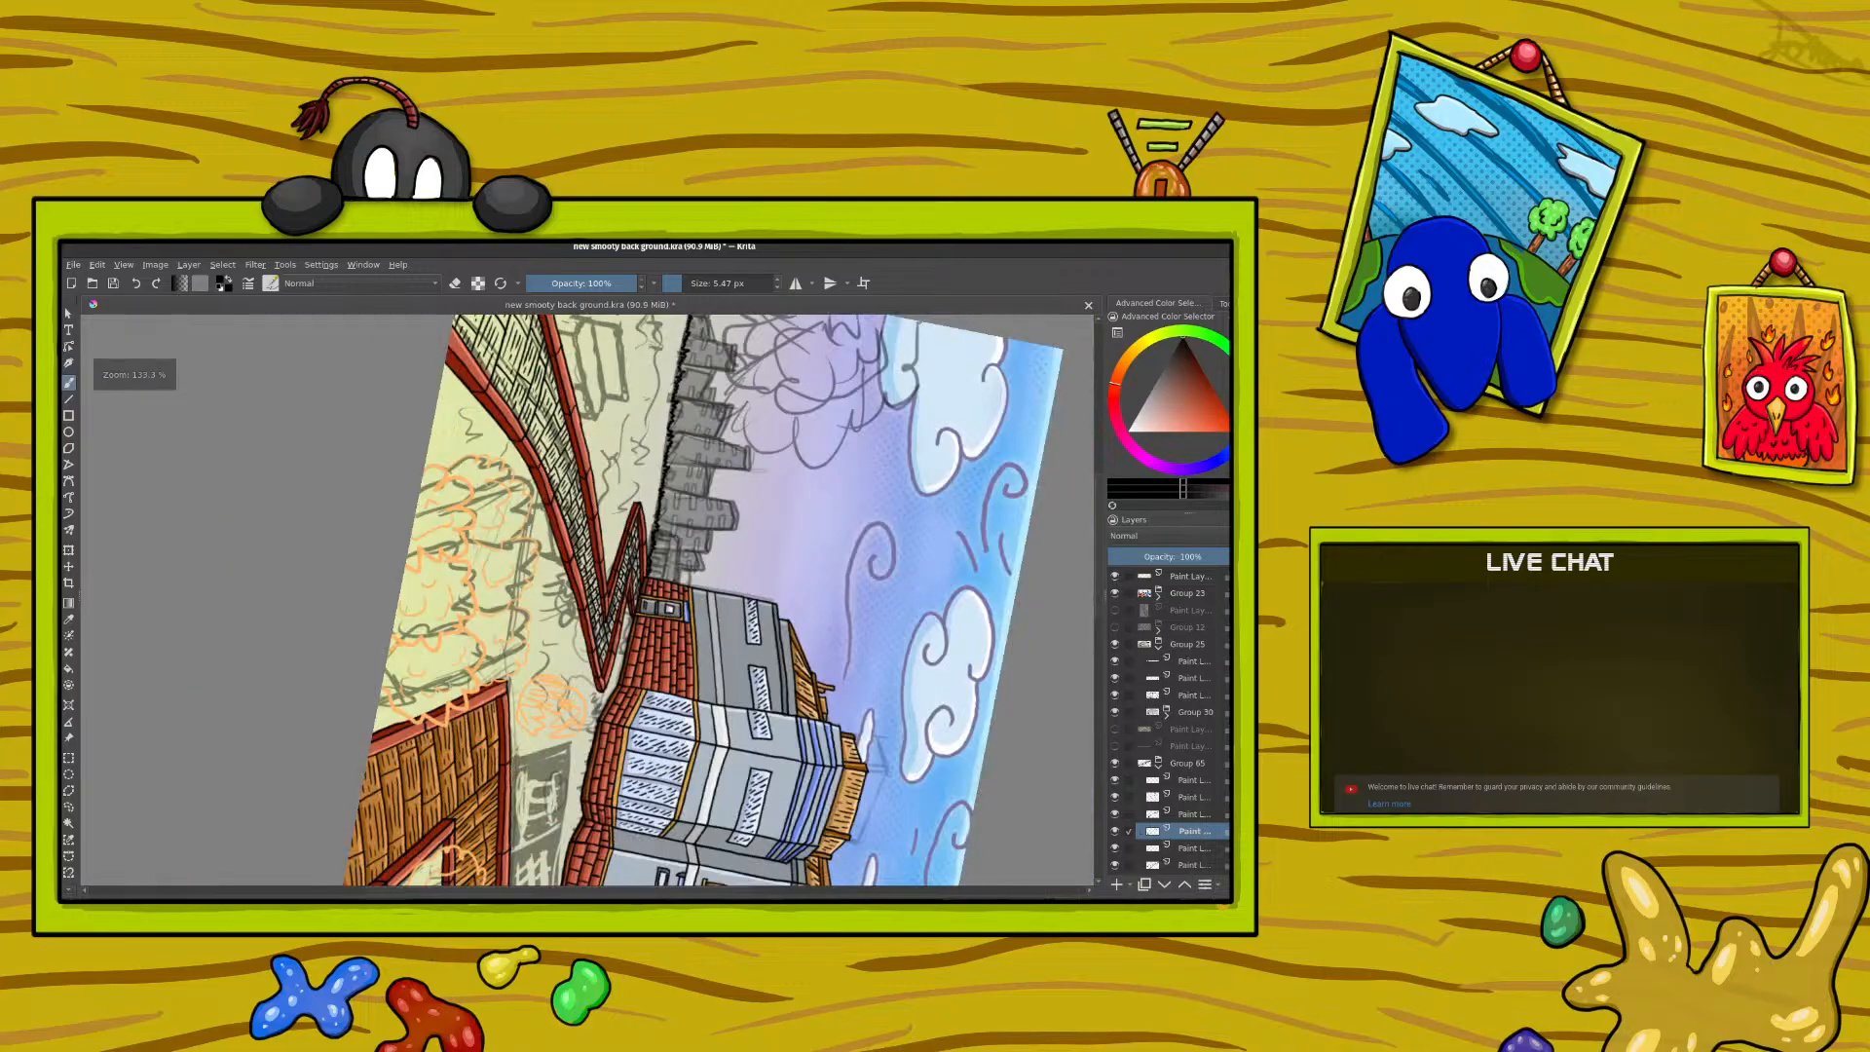
{"action": "key", "text": "plus"}
{"action": "key", "text": "plus"}
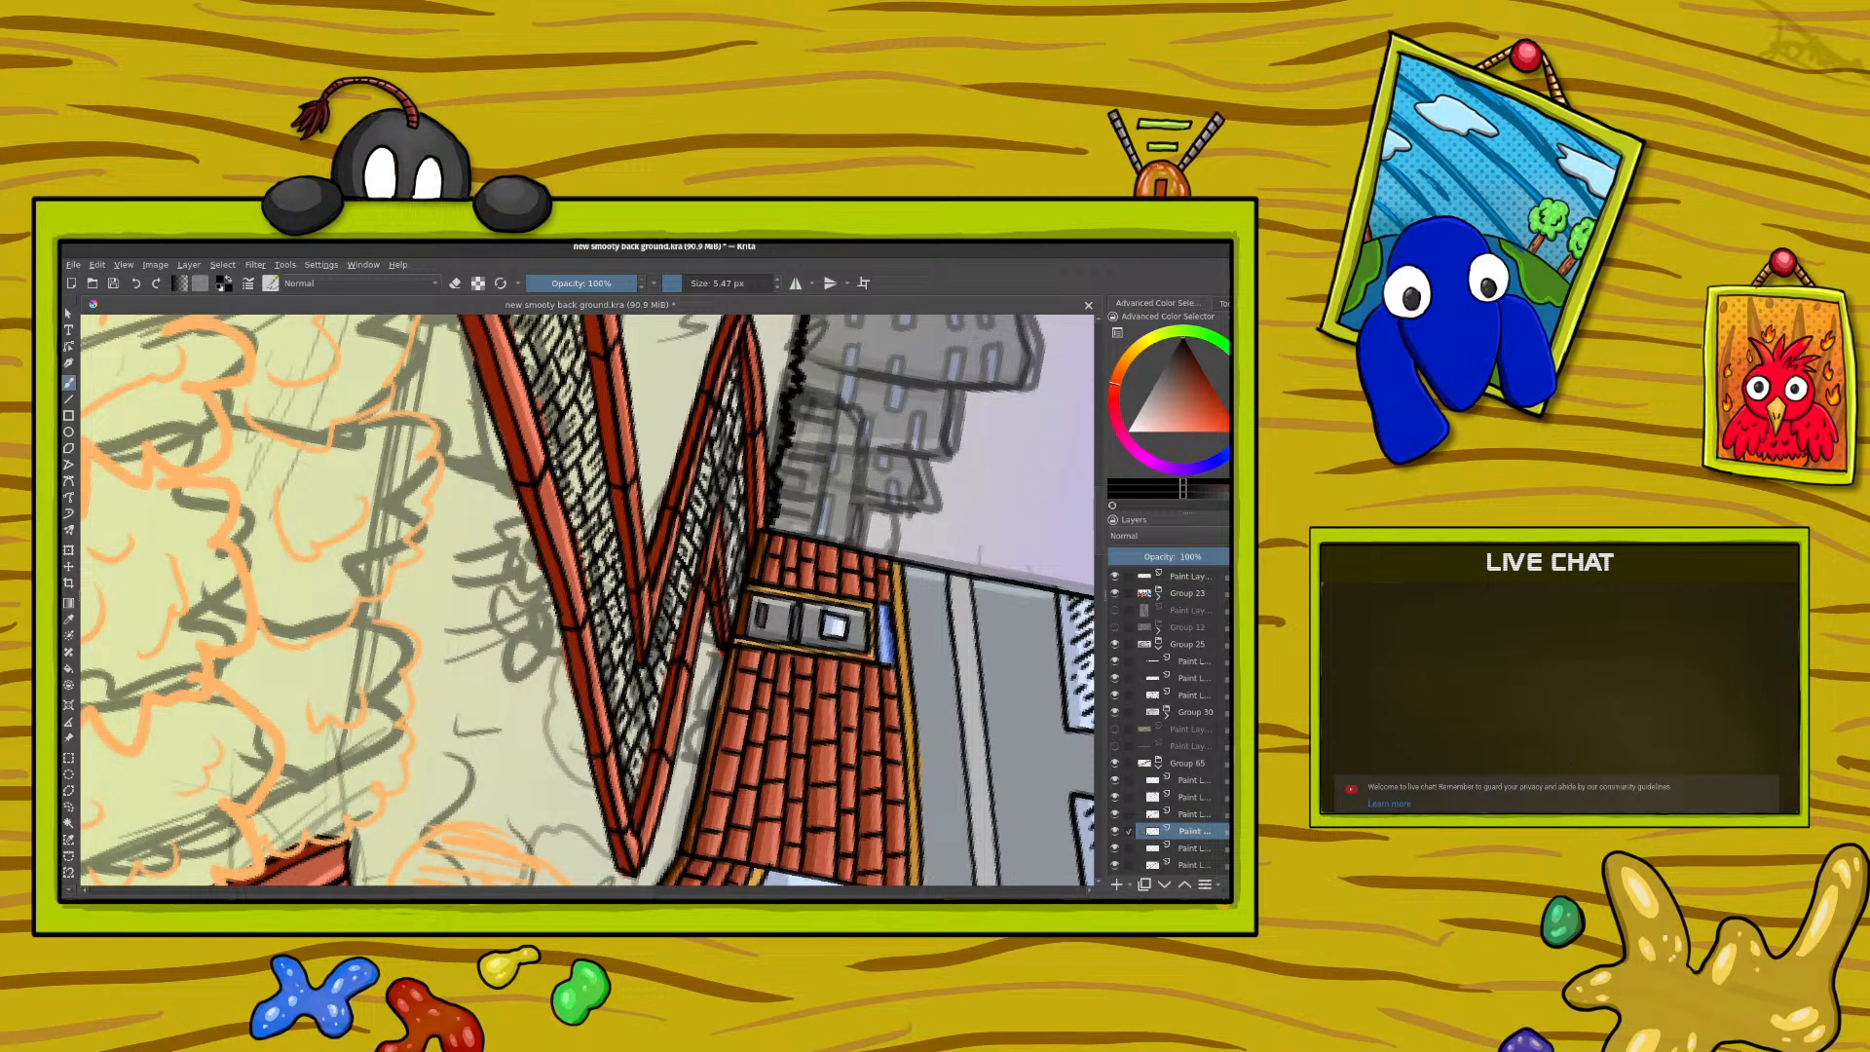
{"action": "key", "text": "1"}
{"action": "key", "text": "minus"}
{"action": "key", "text": "minus"}
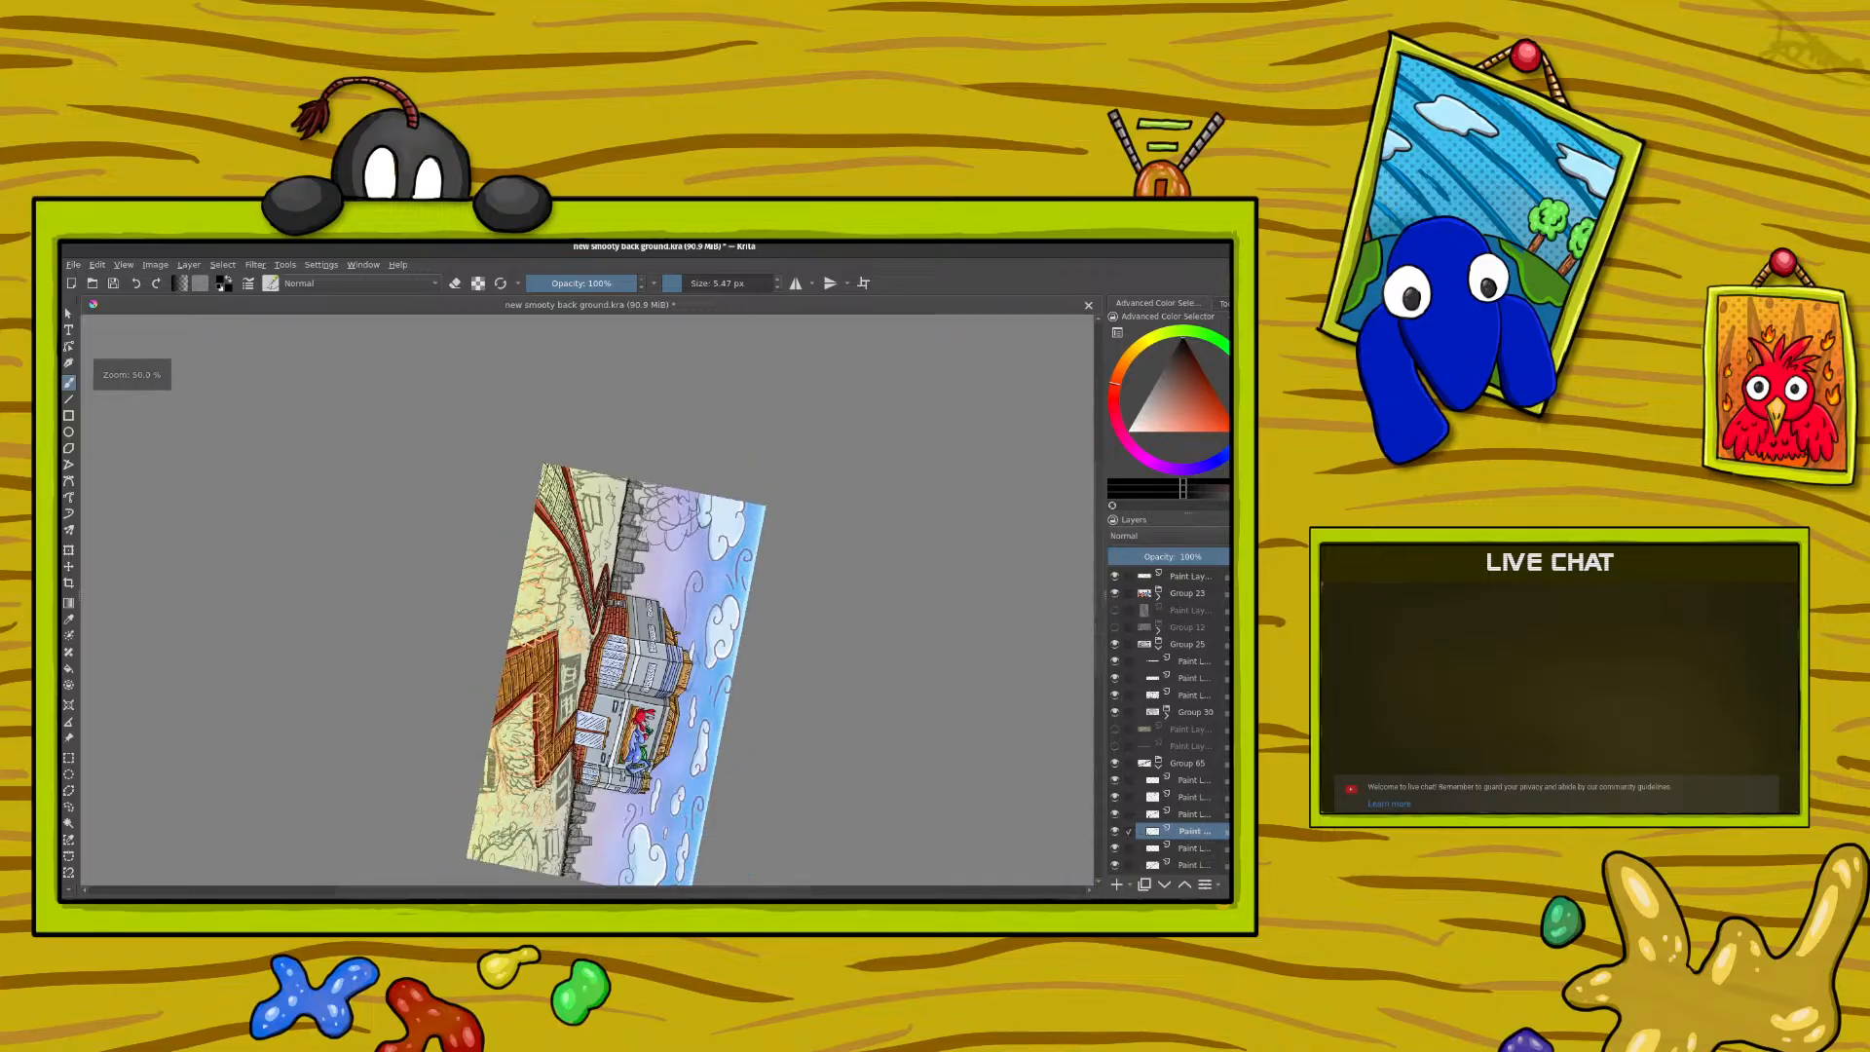
{"action": "key", "text": "plus"}
{"action": "key", "text": "plus"}
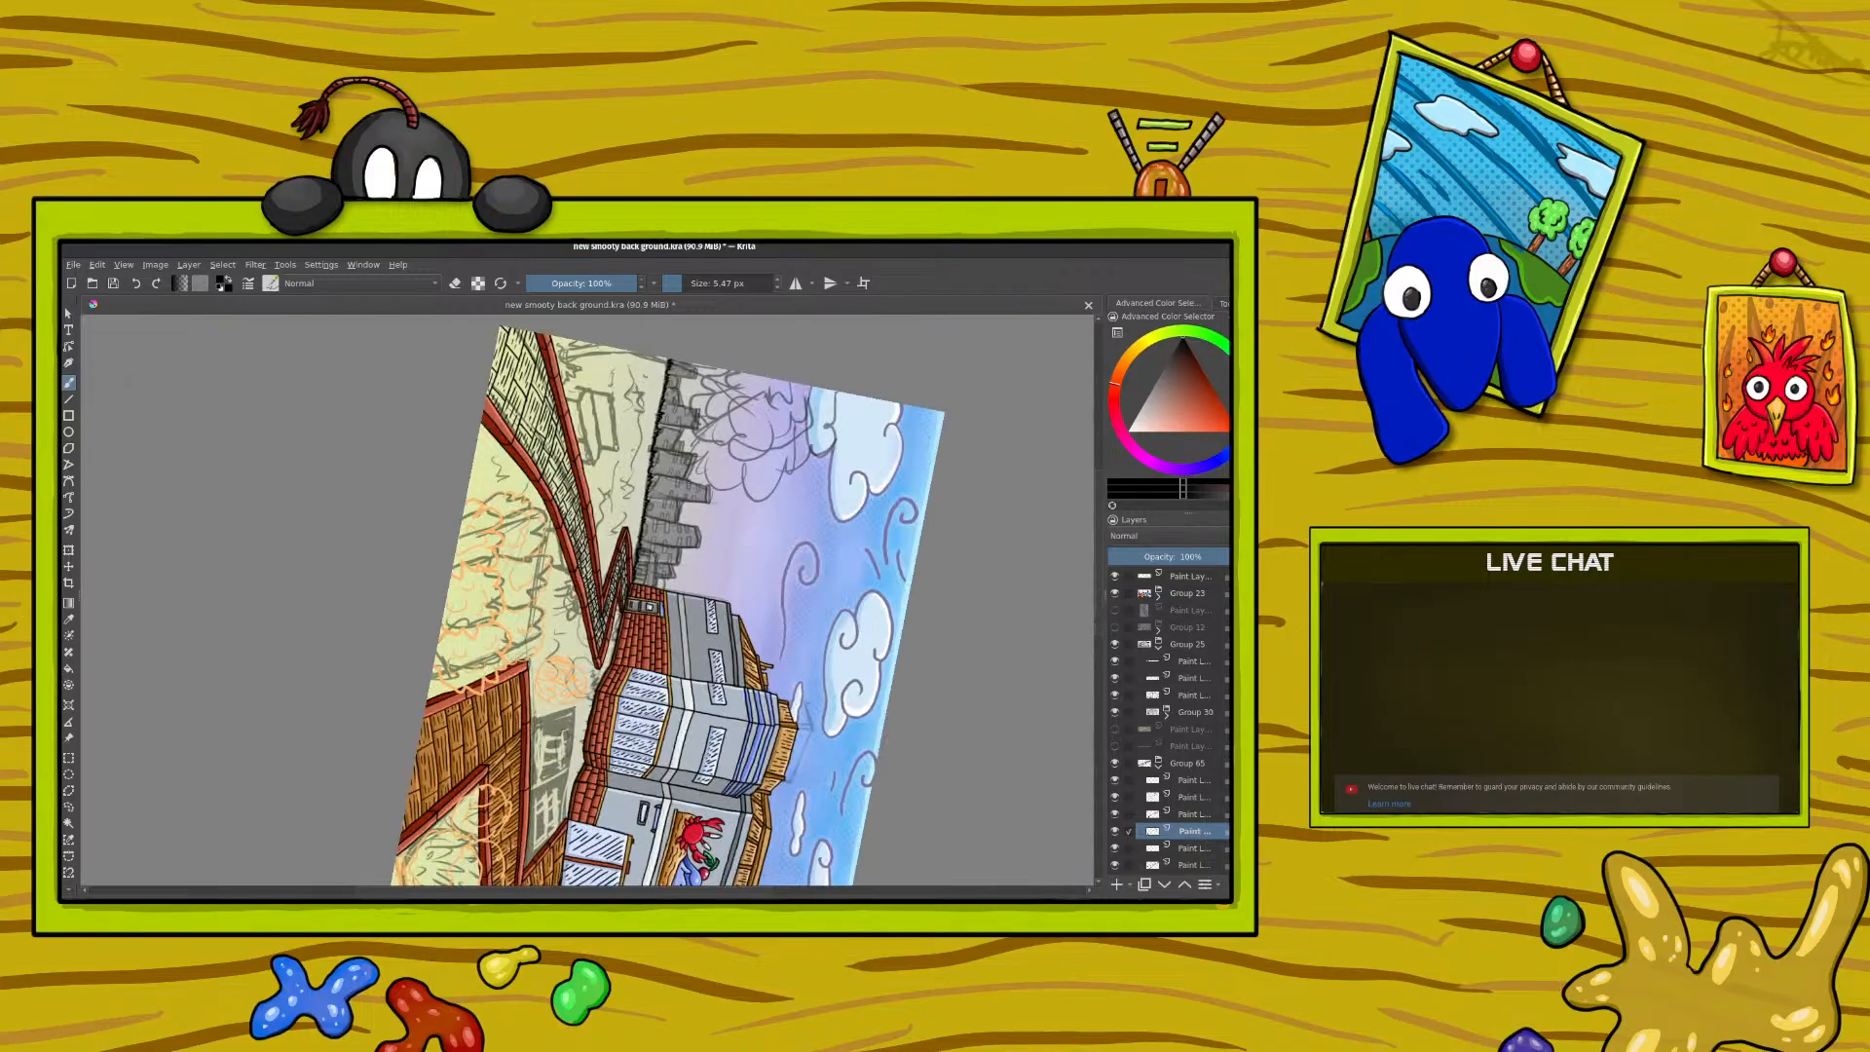
Step: Add an empty paint layer at the bottom of the path's group and save the file
{"action": "scroll", "coordinate": [1184, 793], "scroll_direction": "down", "scroll_amount": 2}
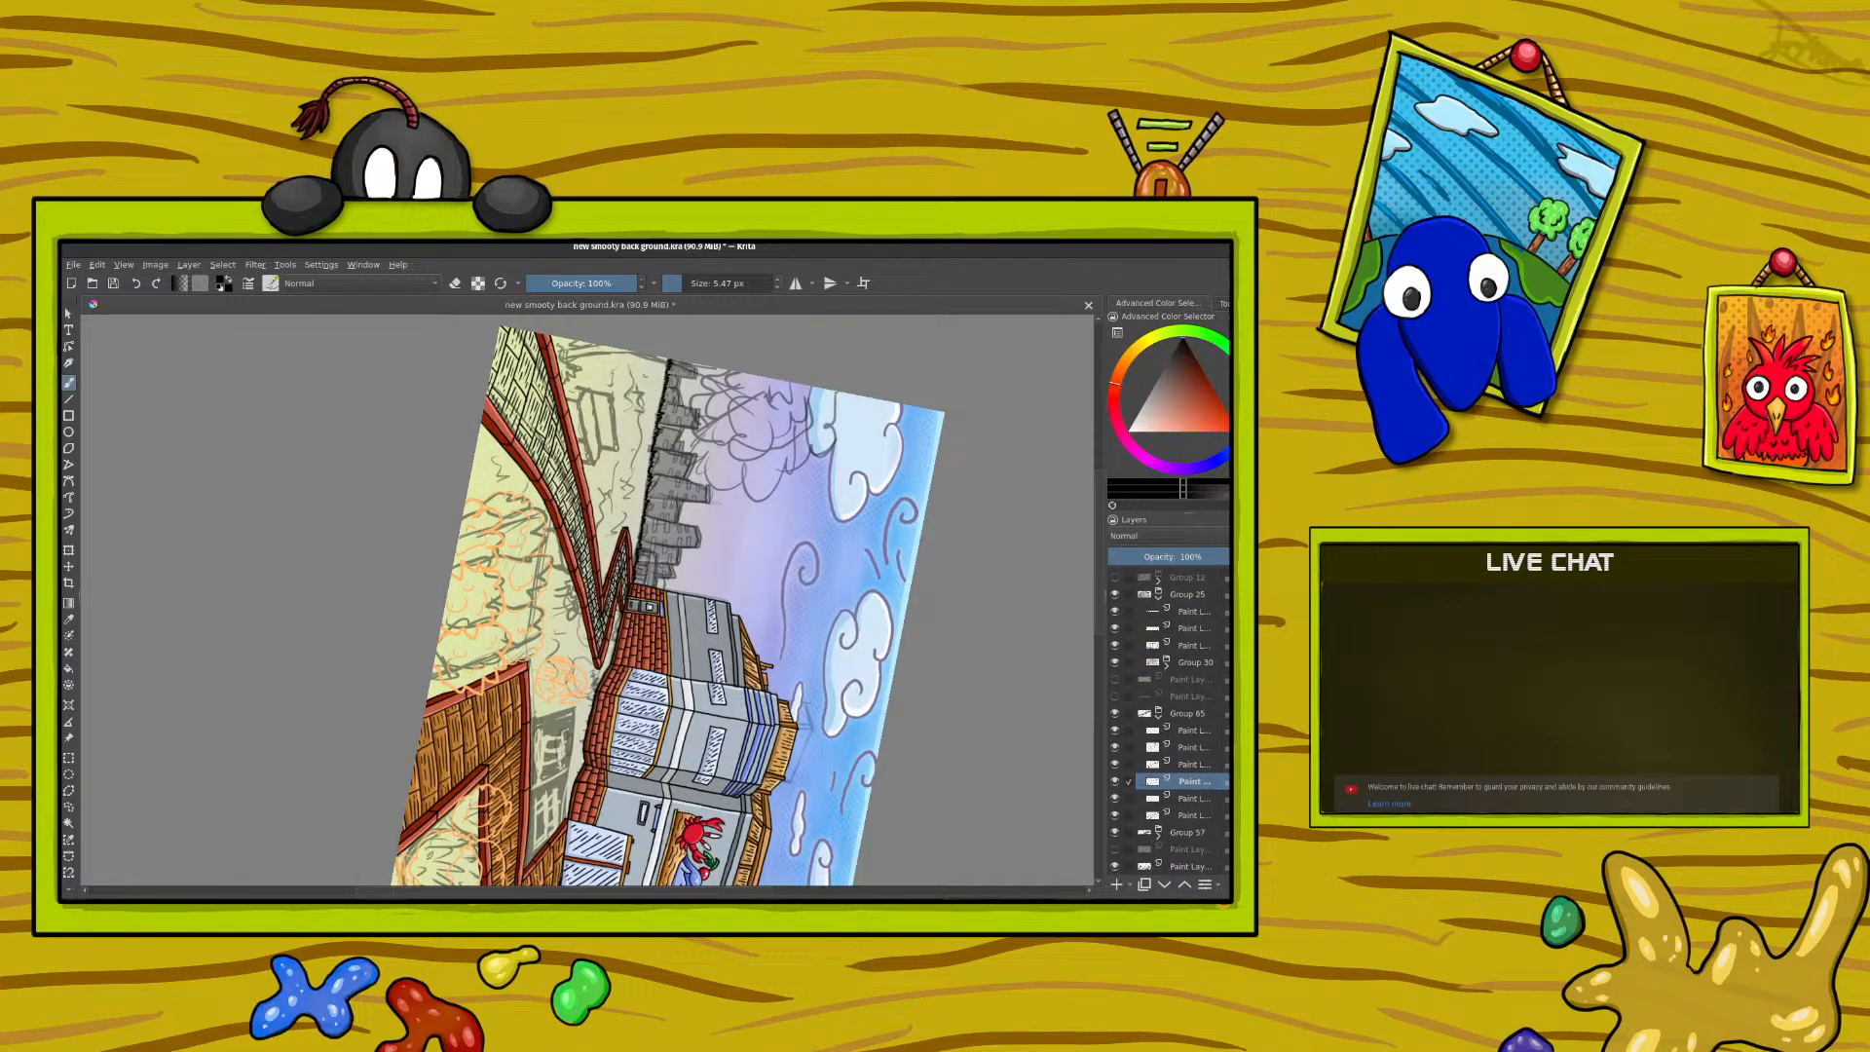
{"action": "left_click", "coordinate": [1169, 795]}
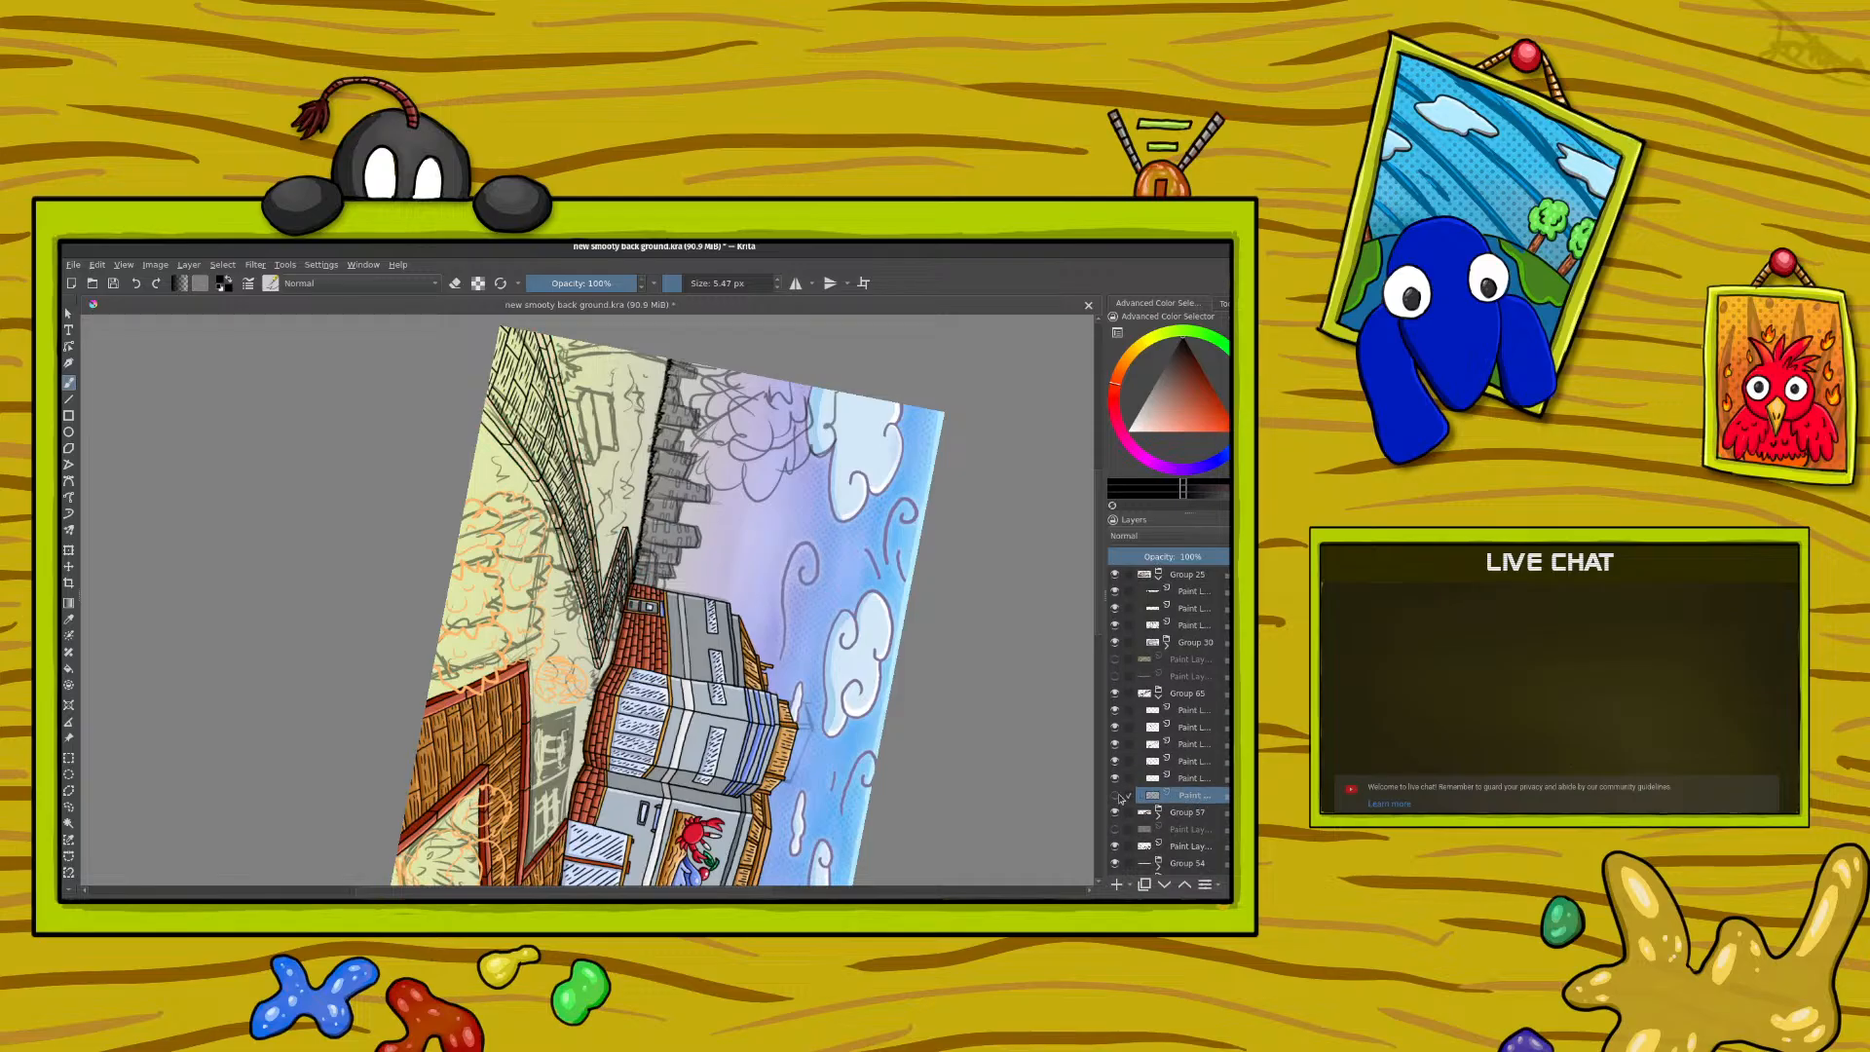
{"action": "left_click", "coordinate": [1116, 885]}
{"action": "scroll", "coordinate": [1183, 857], "scroll_direction": "down", "scroll_amount": 1}
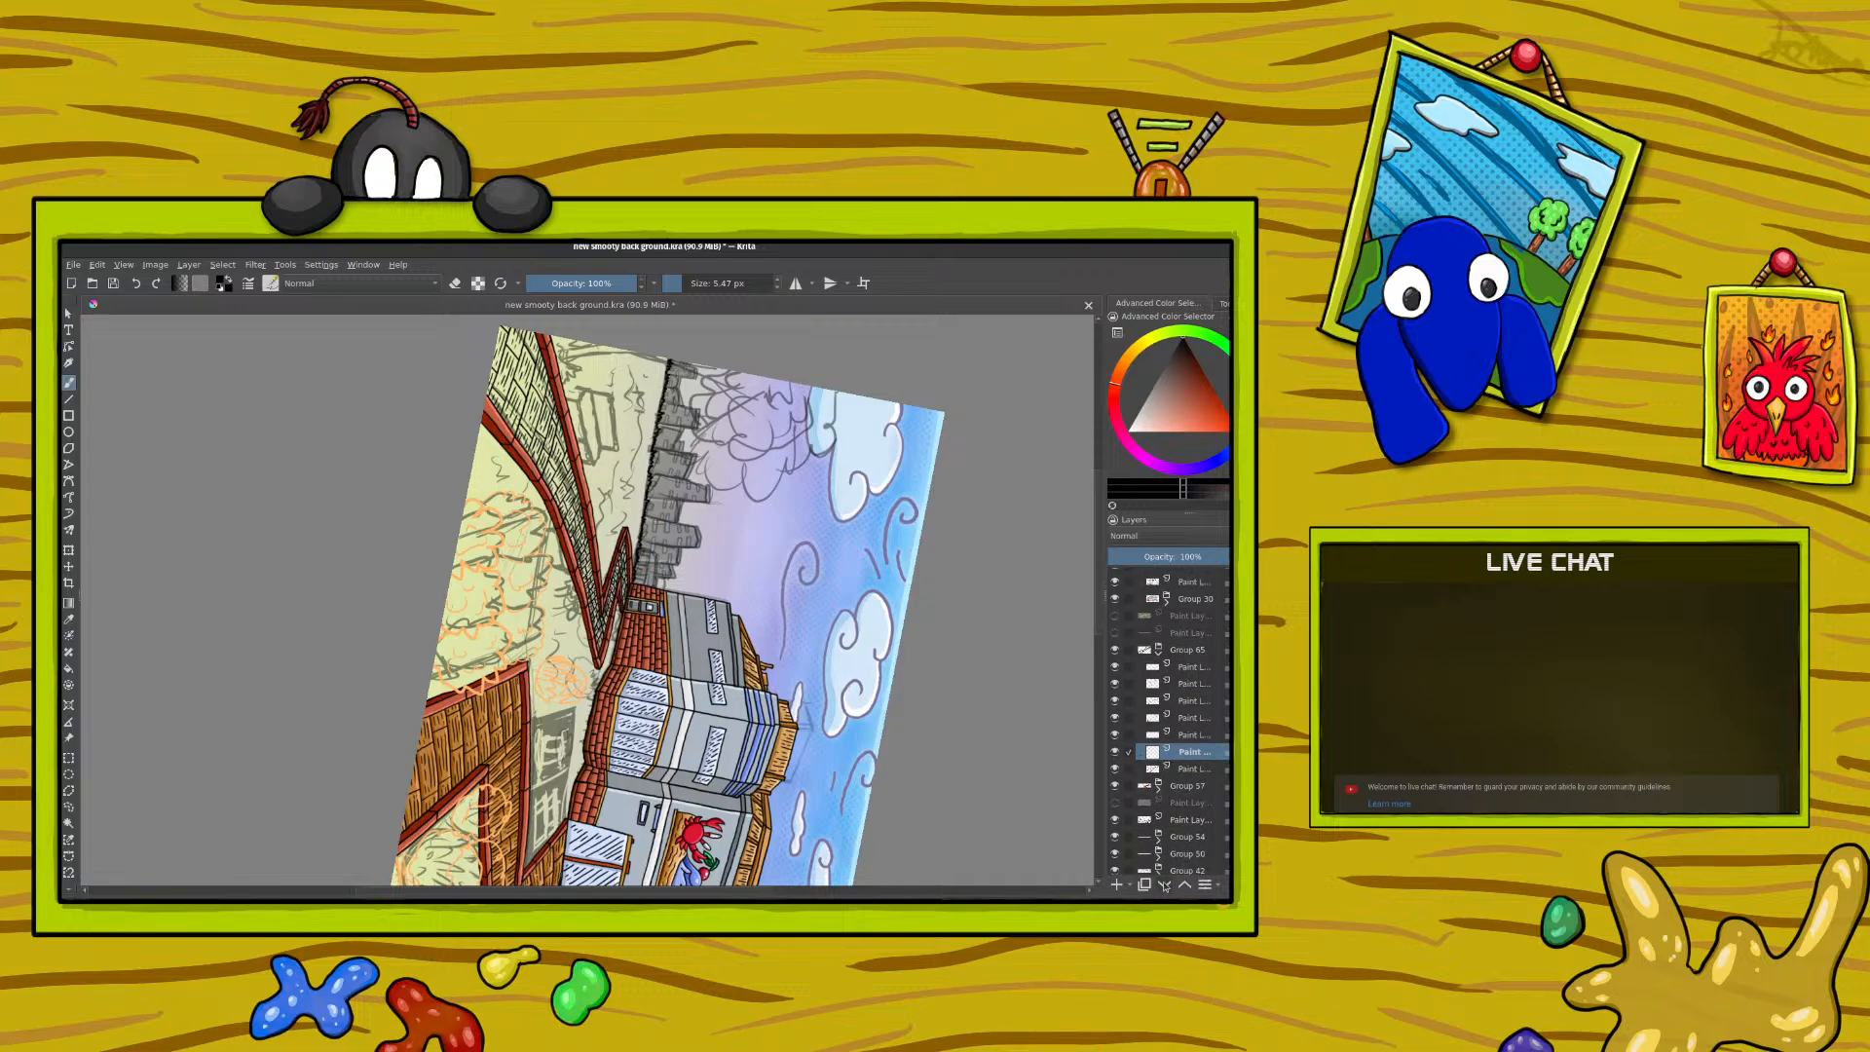
{"action": "left_click", "coordinate": [1164, 885]}
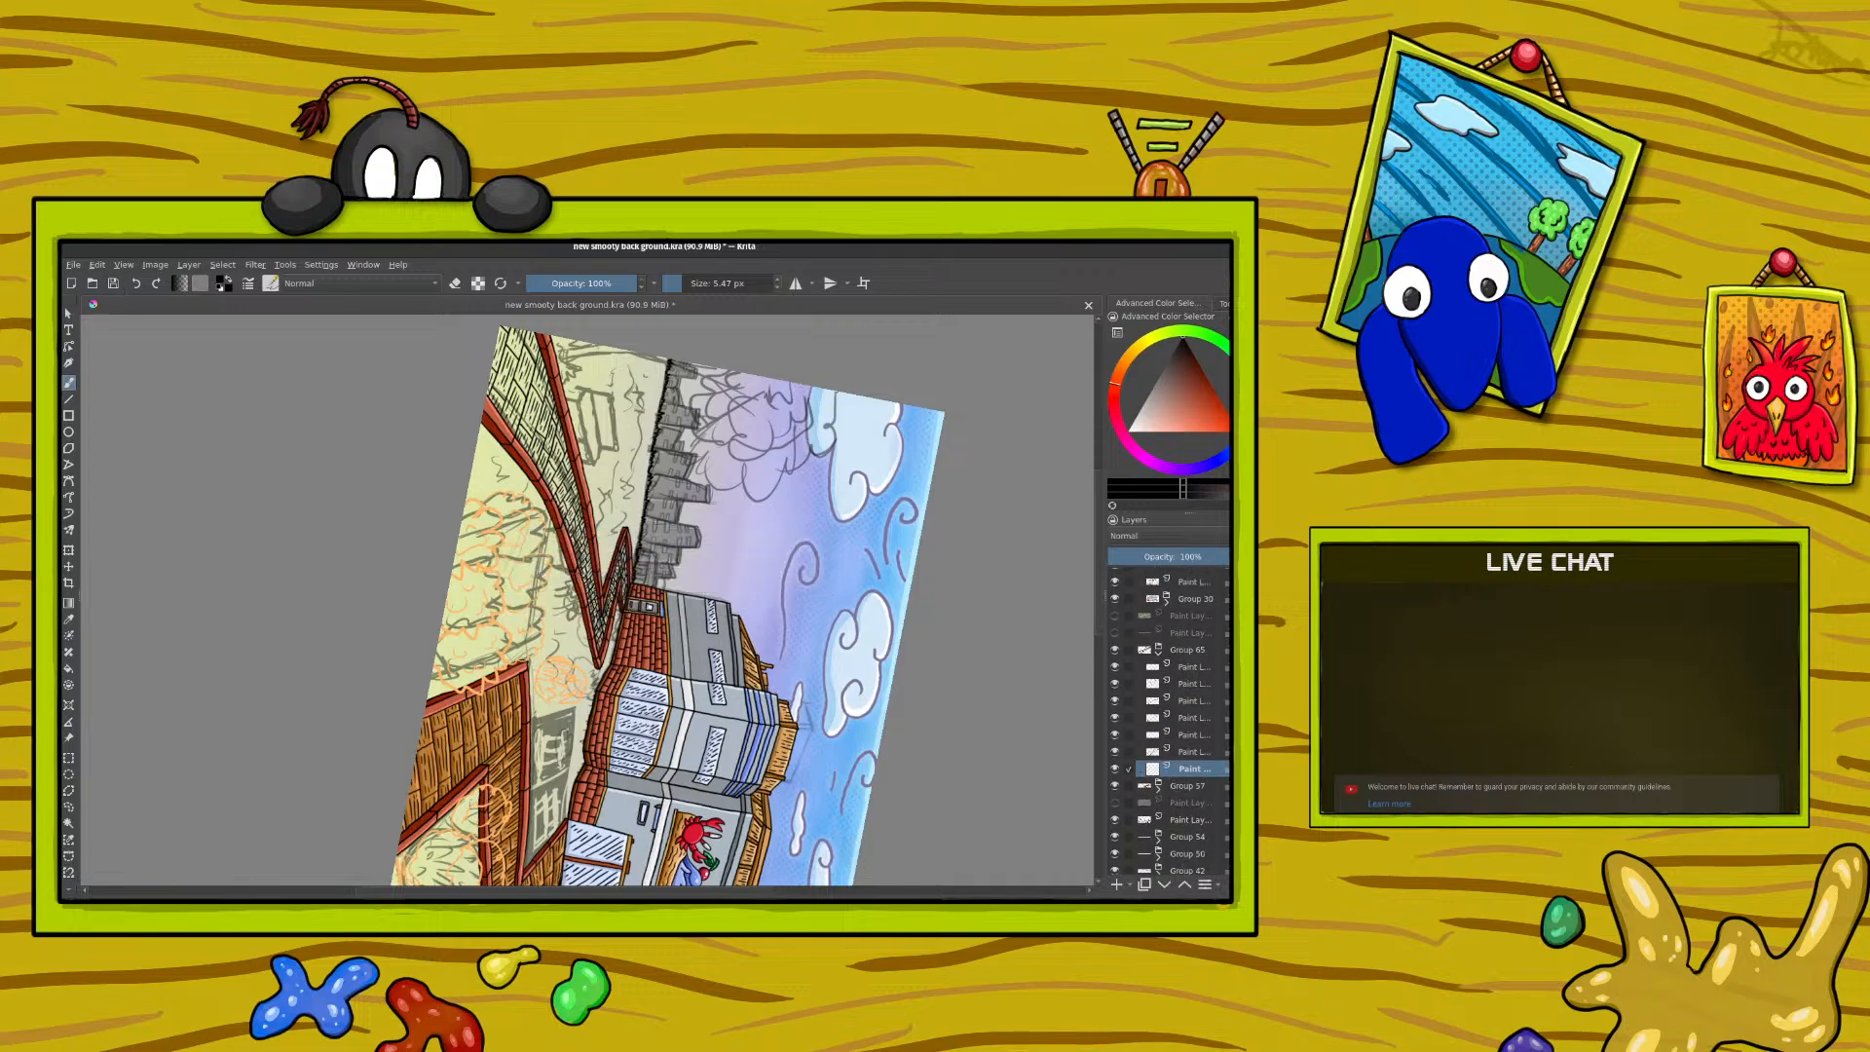
{"action": "left_click", "coordinate": [113, 283]}
Step: Sample the orange-brown of the wooden walkway, set the brush size to 65.66 px and paint the path's base color between the curbs
{"action": "left_click", "coordinate": [68, 618]}
{"action": "left_click", "coordinate": [429, 742]}
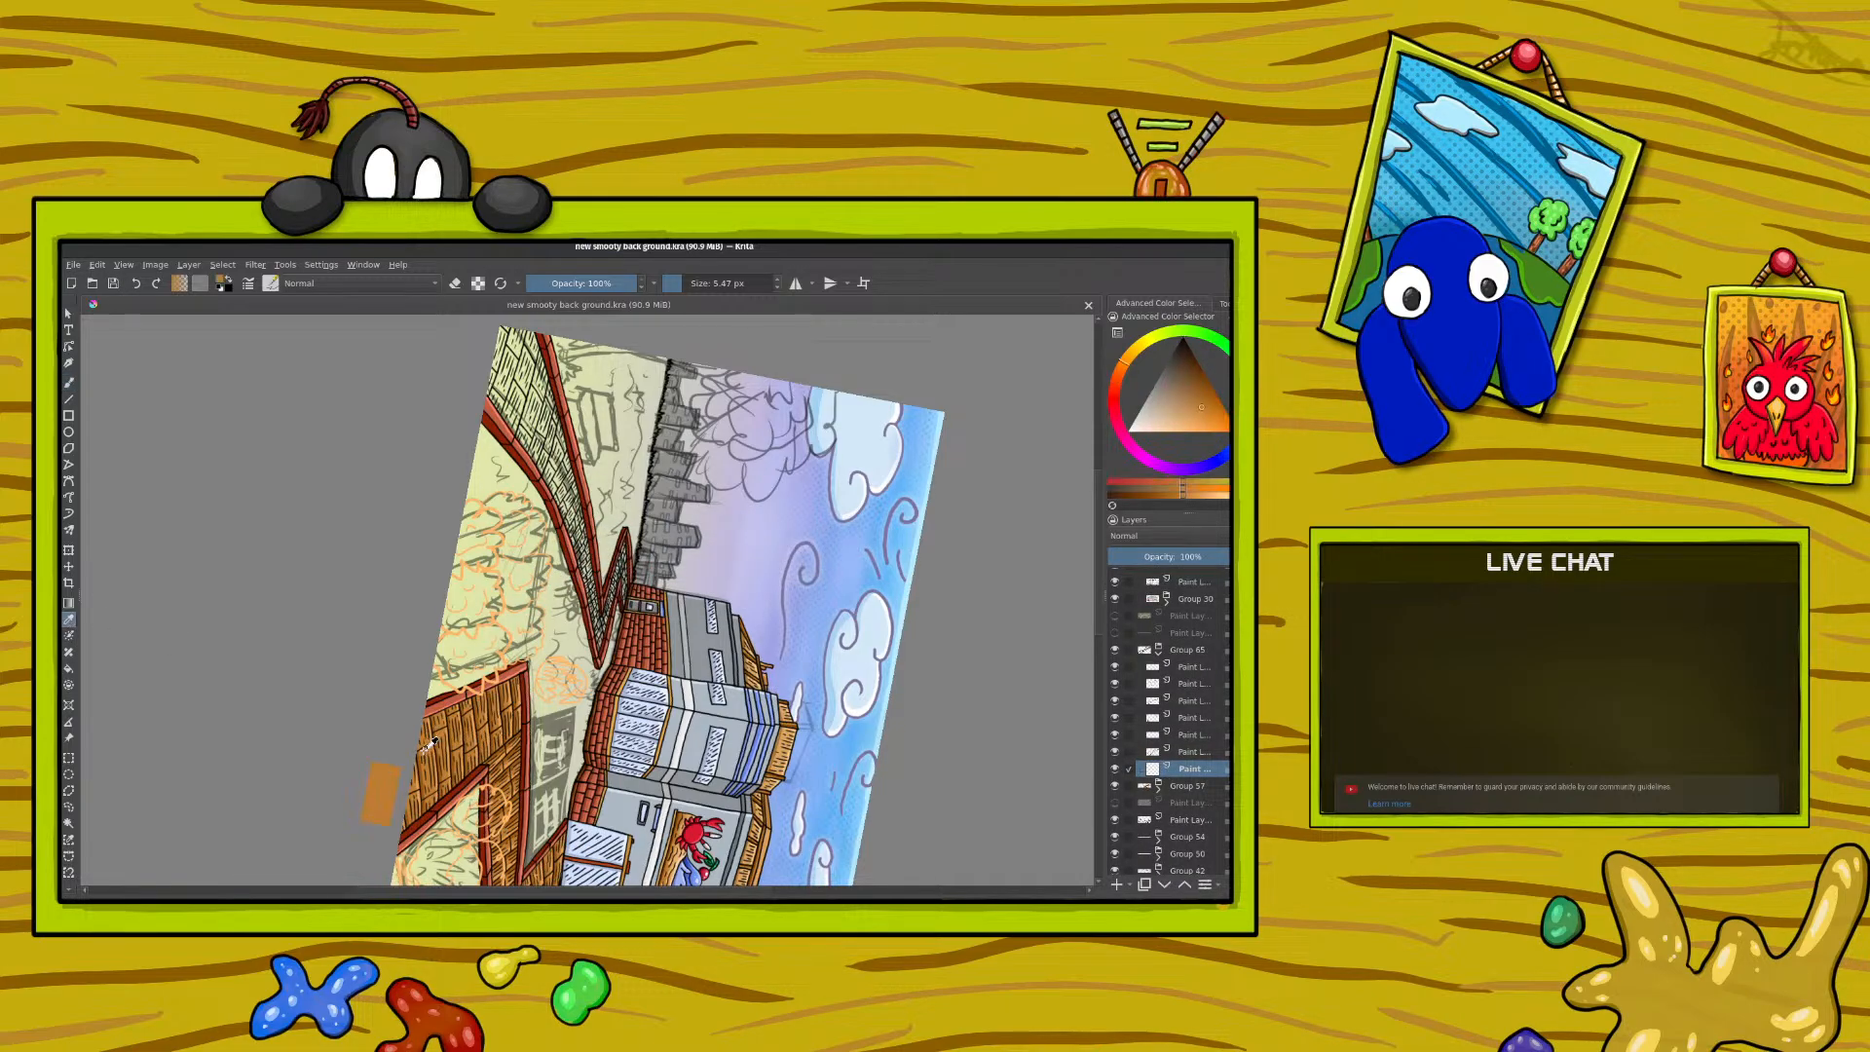
{"action": "left_click", "coordinate": [69, 382]}
{"action": "left_click", "coordinate": [708, 282]}
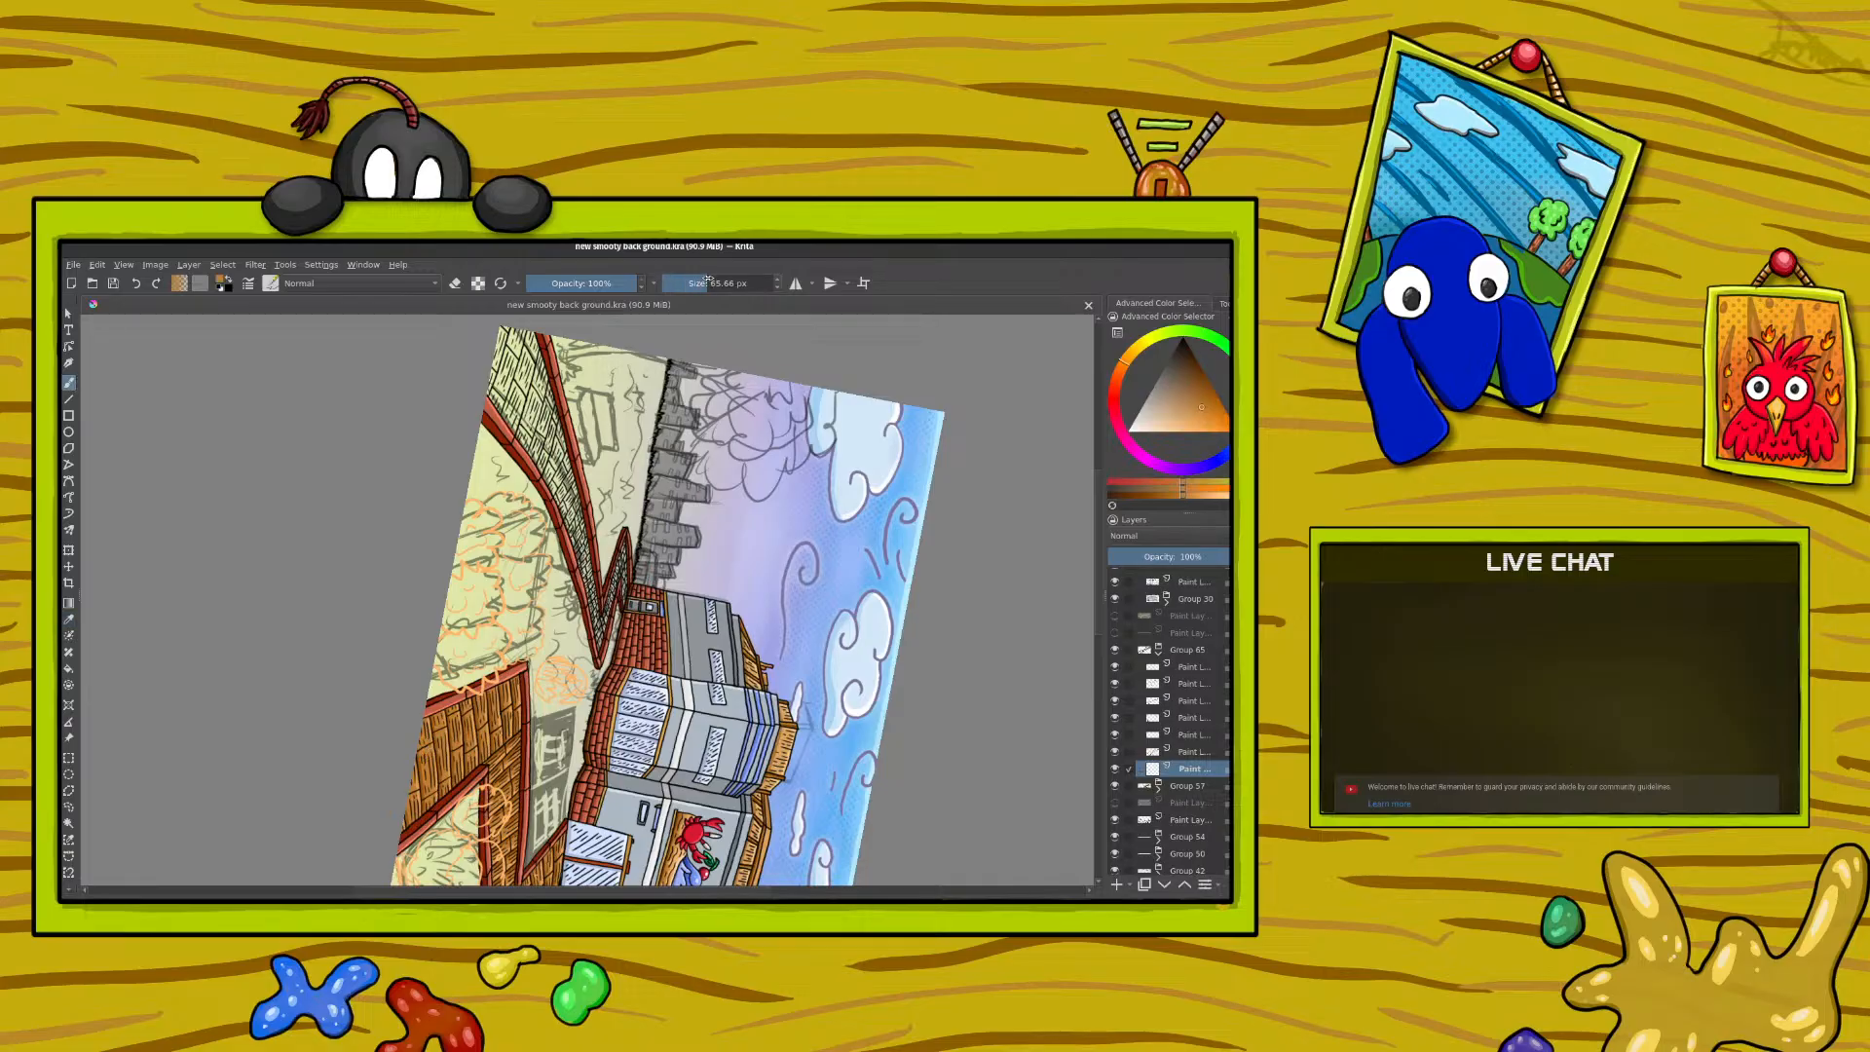
{"action": "mouse_move", "coordinate": [546, 370]}
{"action": "left_mouse_down"}
{"action": "mouse_move", "coordinate": [501, 453]}
{"action": "mouse_move", "coordinate": [516, 336]}
{"action": "mouse_move", "coordinate": [596, 623]}
{"action": "mouse_move", "coordinate": [623, 557]}
{"action": "mouse_move", "coordinate": [625, 591]}
{"action": "mouse_move", "coordinate": [622, 561]}
{"action": "mouse_move", "coordinate": [589, 570]}
{"action": "mouse_move", "coordinate": [581, 446]}
{"action": "left_mouse_up"}
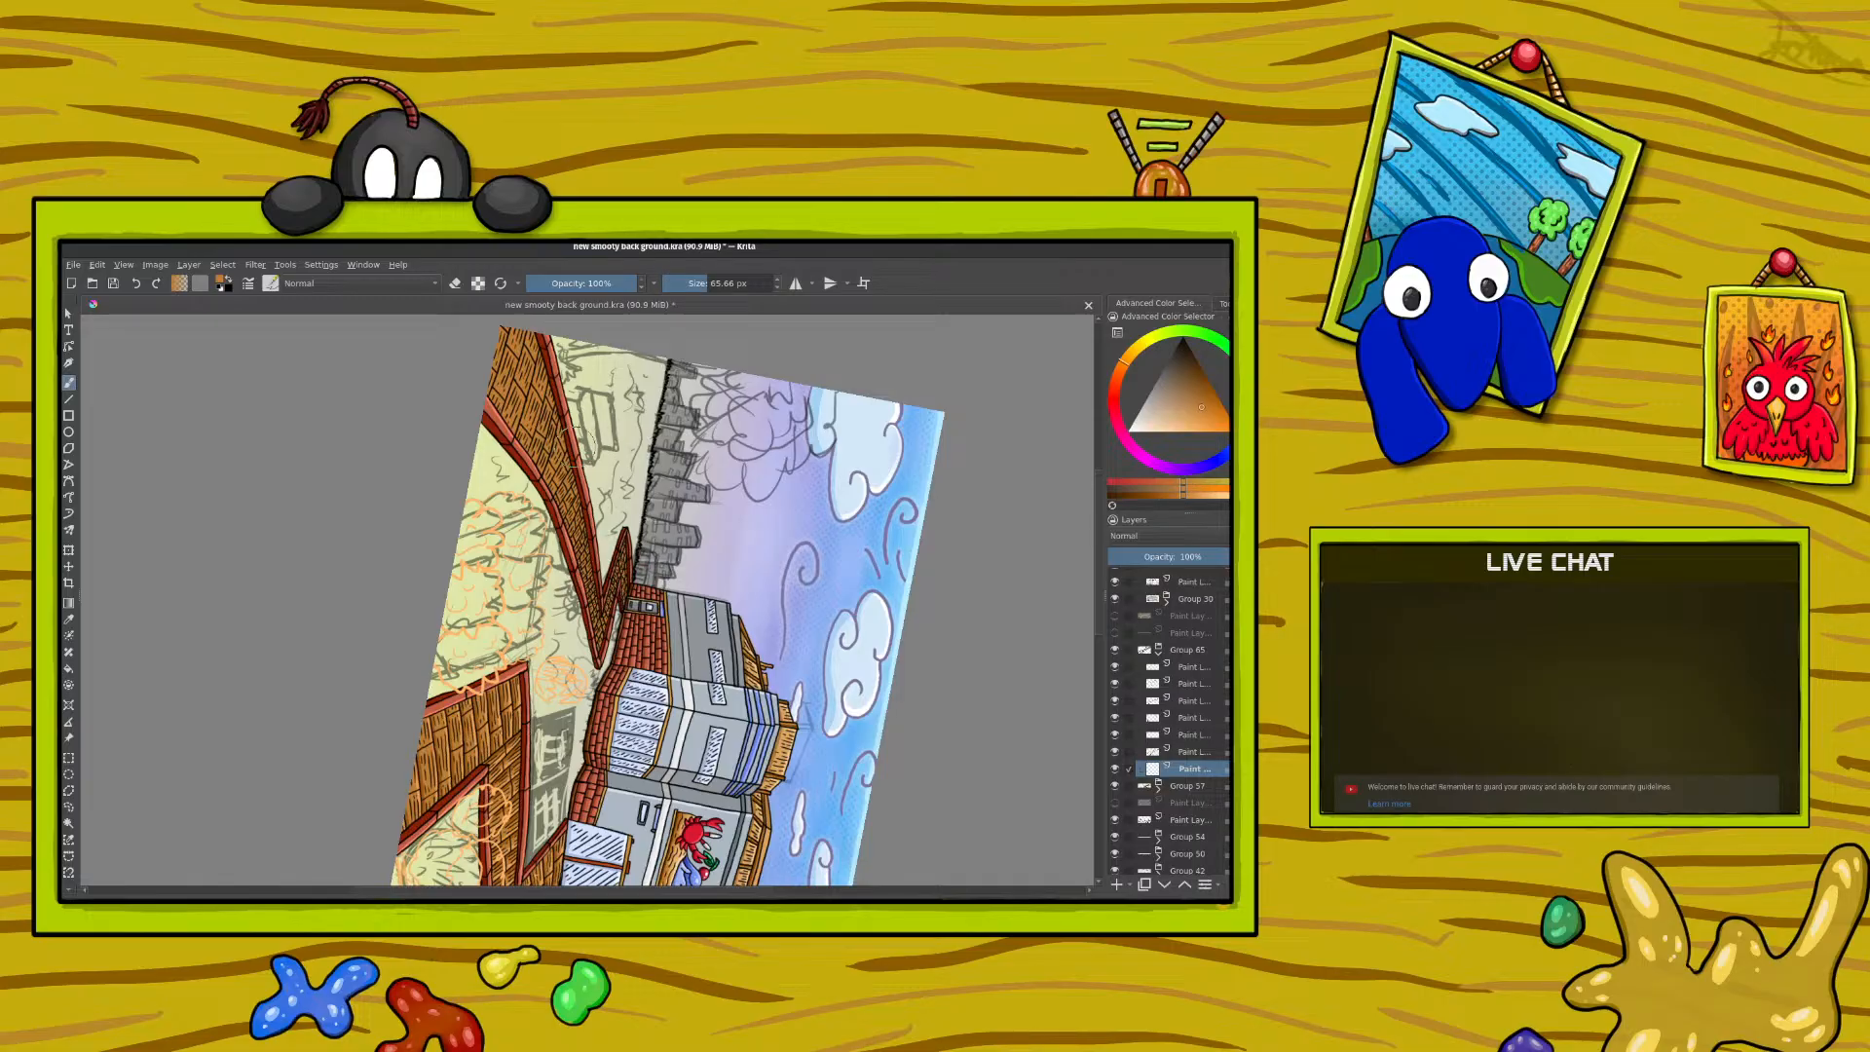
Step: Sample a lighter orange from the walkway's planks and highlight the stones at the path's wide end with a 10.89 px brush, undoing one stroke
{"action": "left_click", "coordinate": [68, 619]}
{"action": "key", "text": "plus"}
{"action": "key", "text": "plus"}
{"action": "key", "text": "plus"}
{"action": "scroll", "coordinate": [360, 702], "scroll_direction": "down", "scroll_amount": 3}
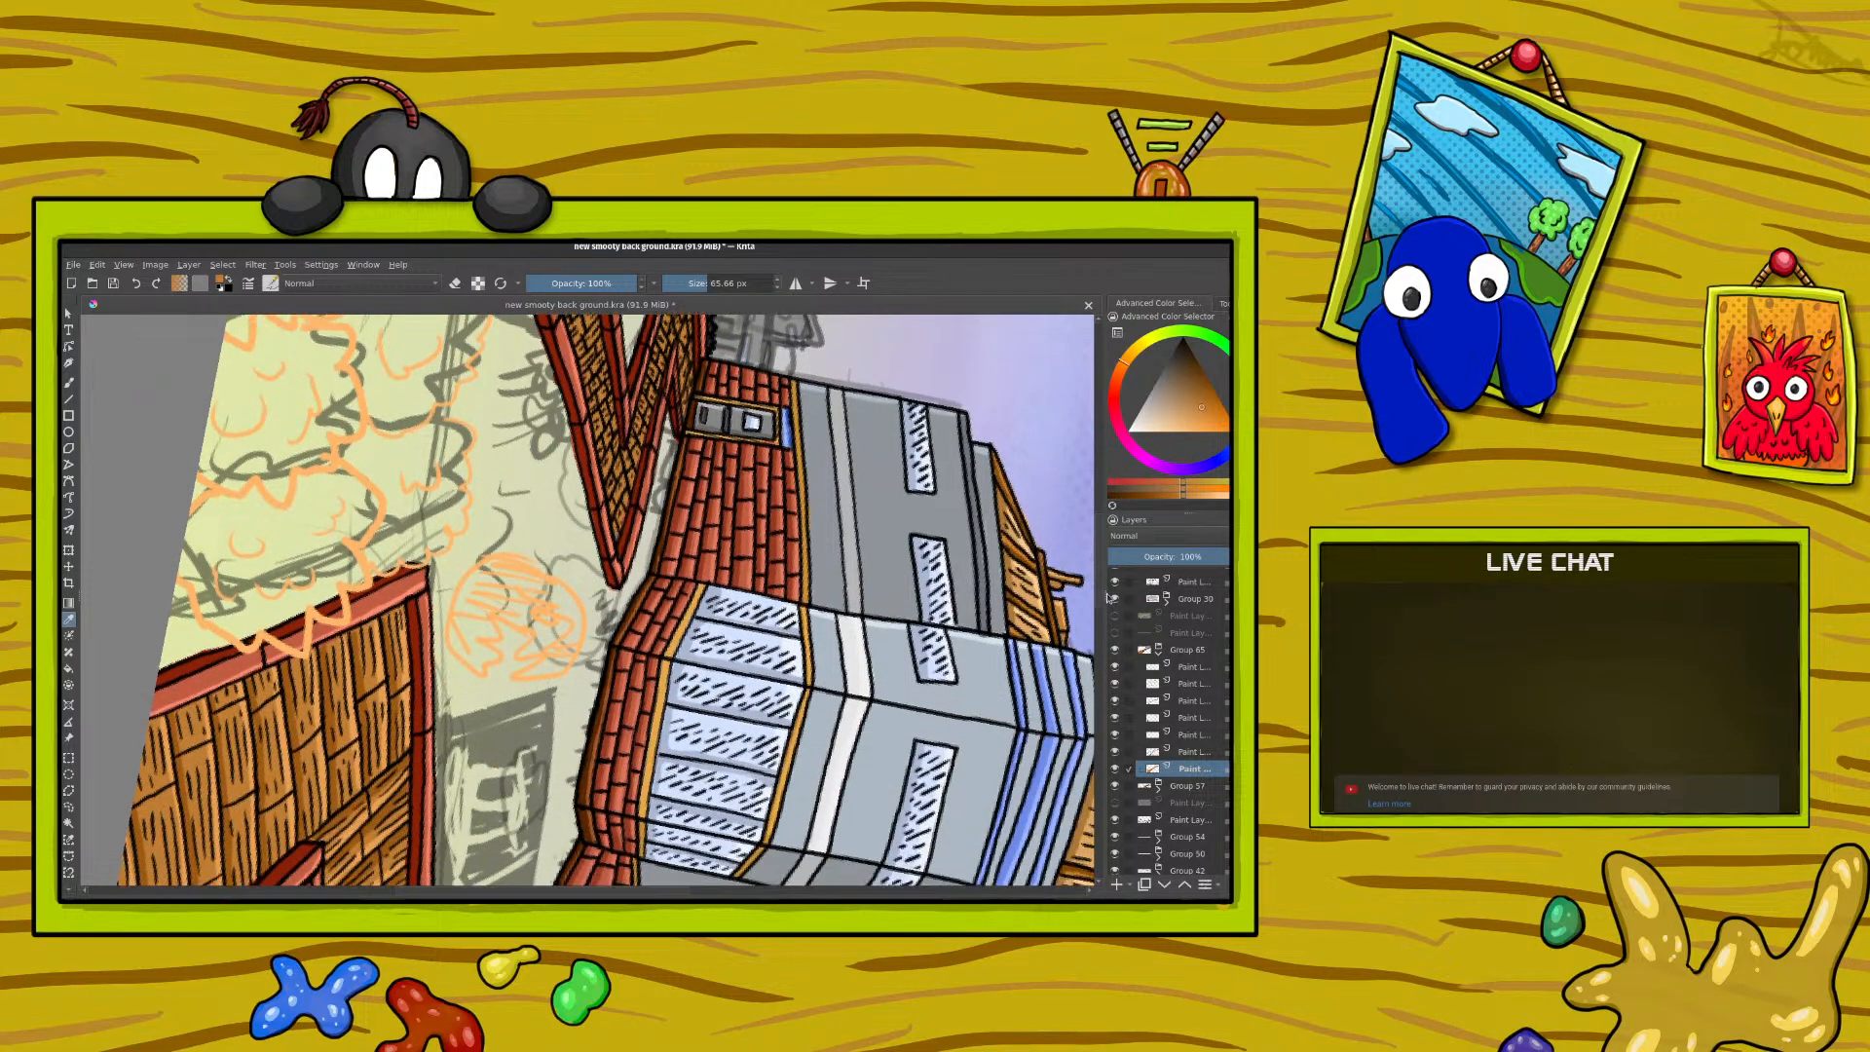
{"action": "left_click", "coordinate": [360, 716], "text": "ctrl"}
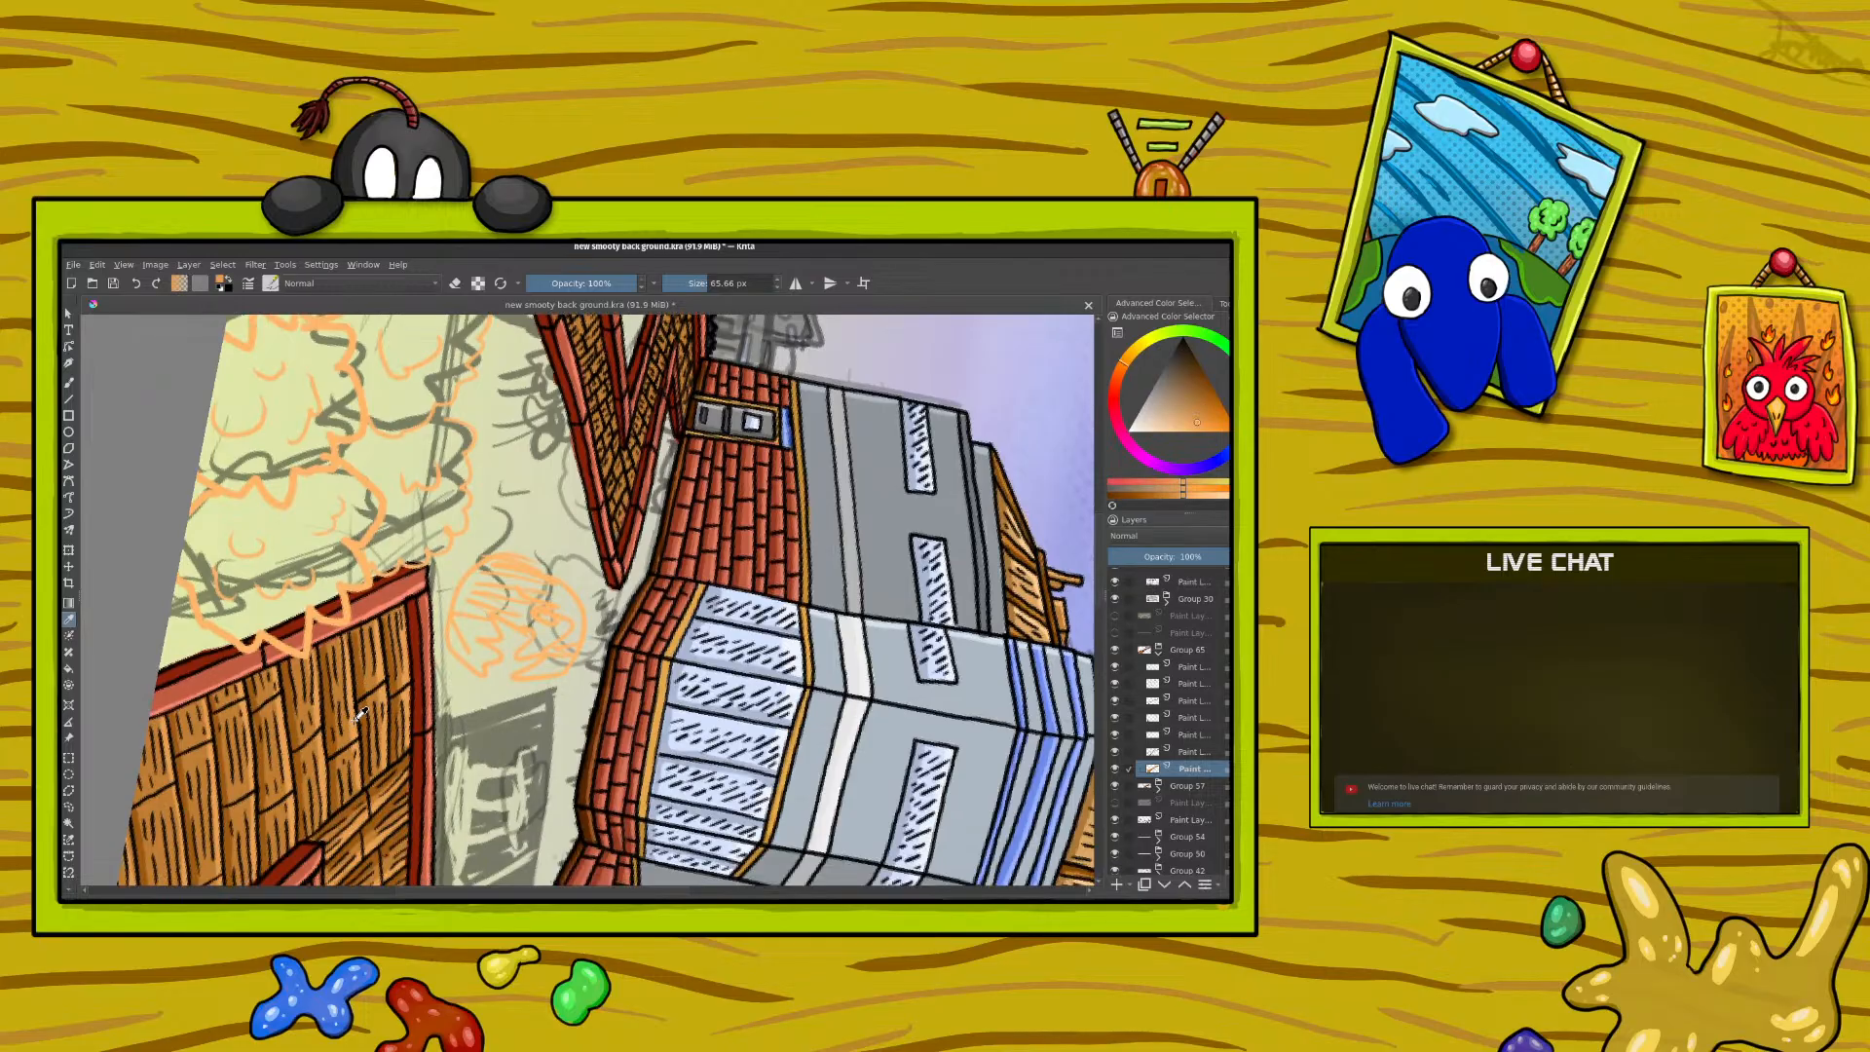
{"action": "left_click", "coordinate": [68, 383]}
{"action": "scroll", "coordinate": [1091, 457], "scroll_direction": "up", "scroll_amount": 10}
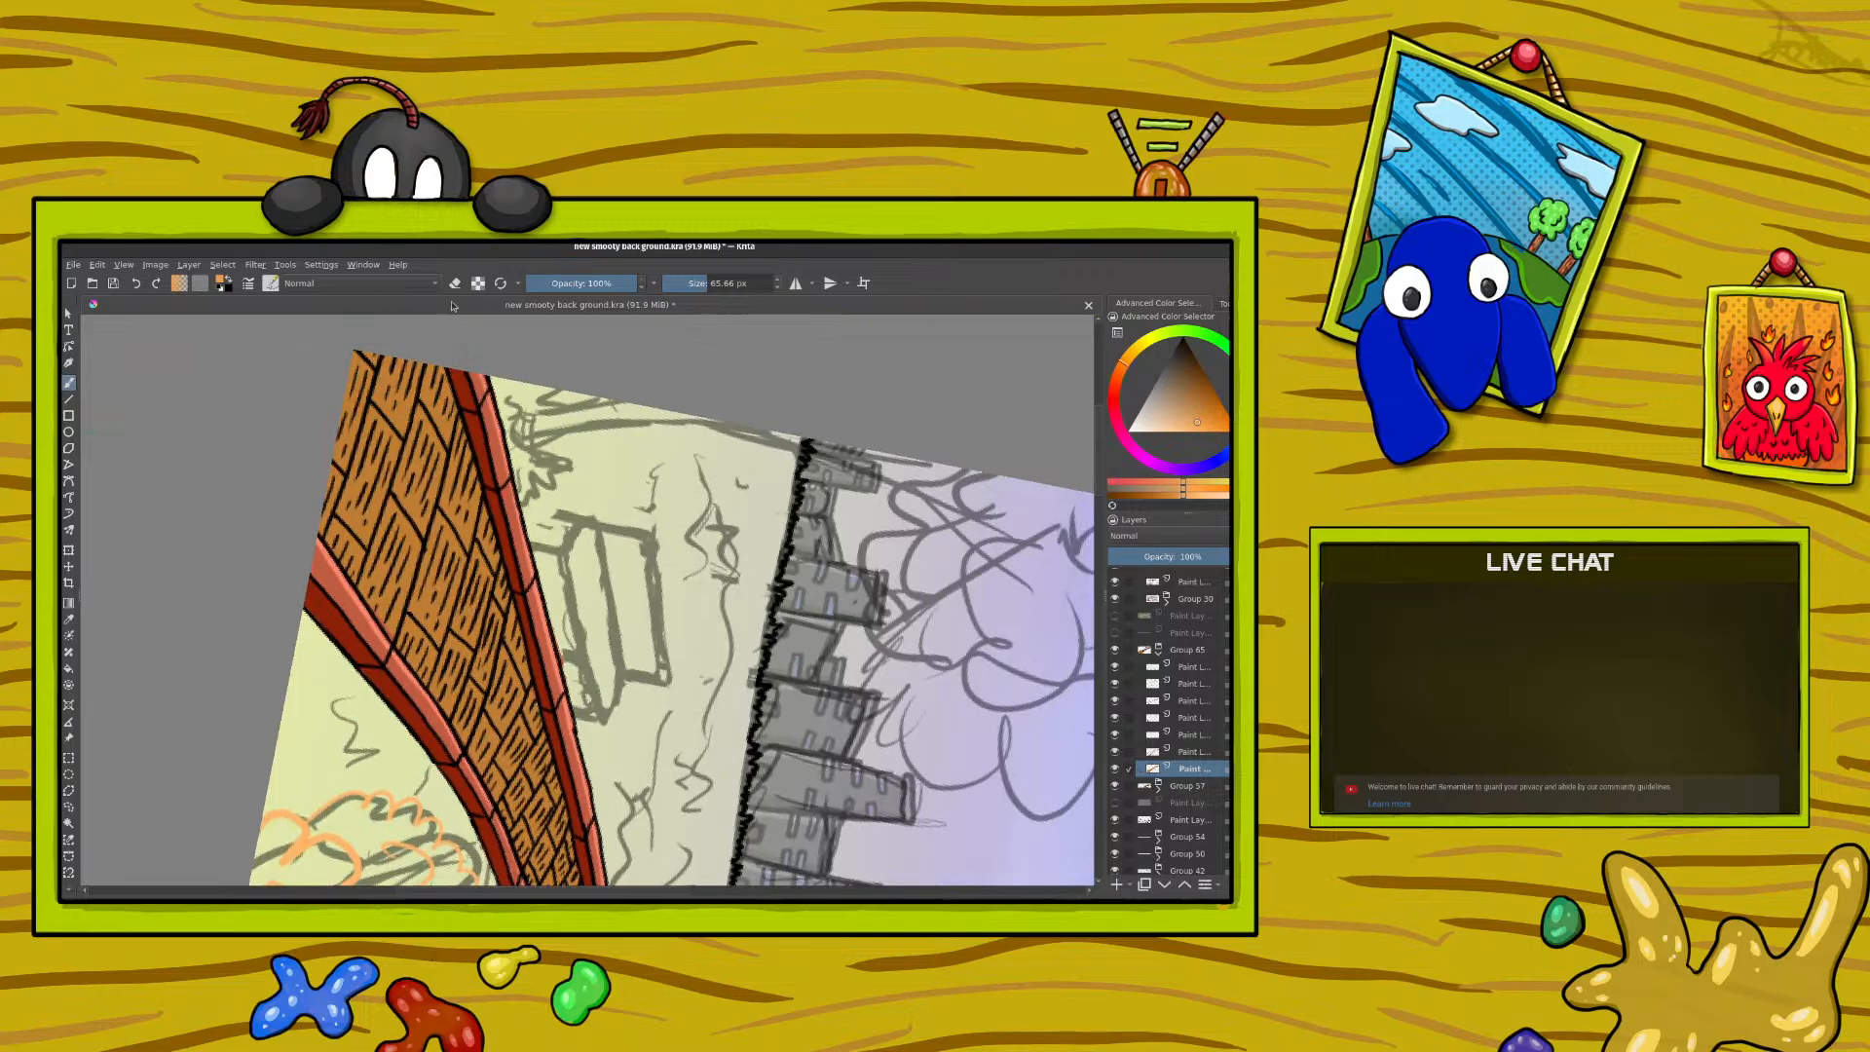
{"action": "left_click_drag", "start_coordinate": [702, 283], "coordinate": [688, 282]}
{"action": "left_click_drag", "start_coordinate": [415, 375], "coordinate": [358, 571]}
{"action": "left_click_drag", "start_coordinate": [372, 355], "coordinate": [321, 539]}
{"action": "left_click", "coordinate": [137, 285]}
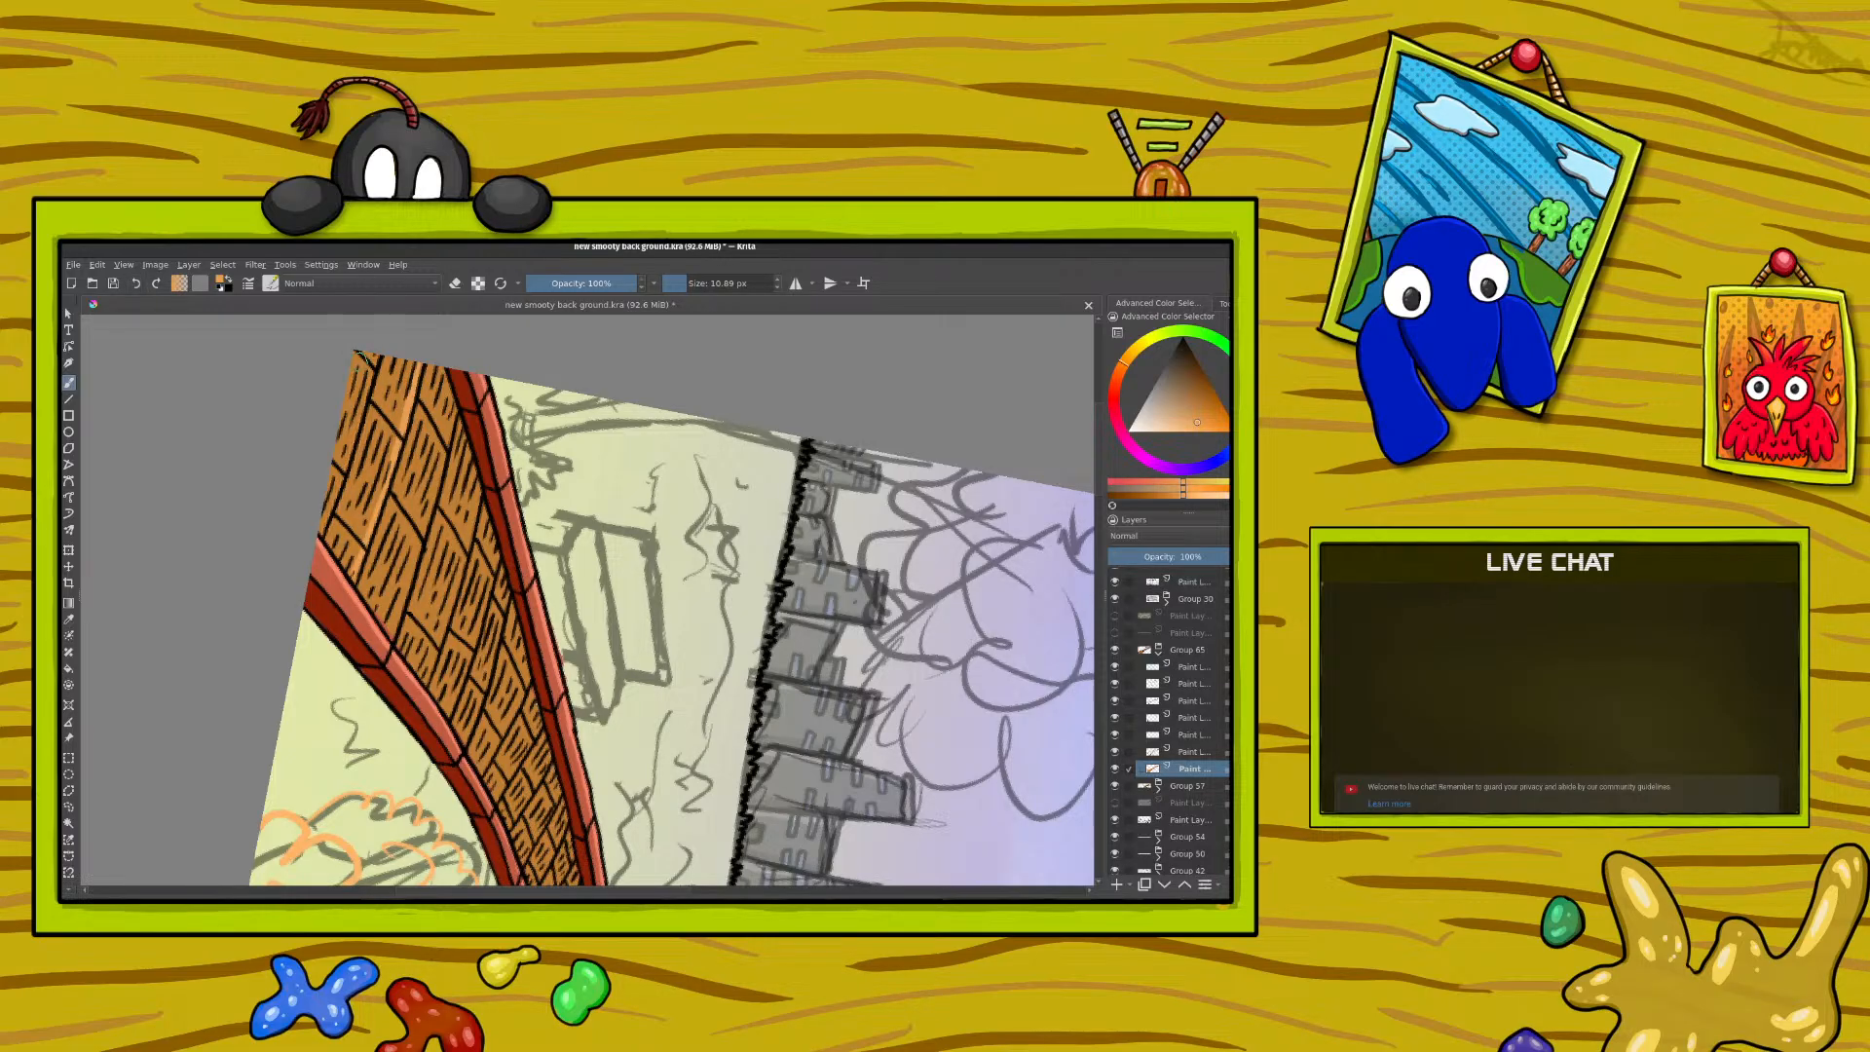
{"action": "left_click_drag", "start_coordinate": [373, 353], "coordinate": [348, 461]}
{"action": "left_click_drag", "start_coordinate": [458, 401], "coordinate": [390, 638]}
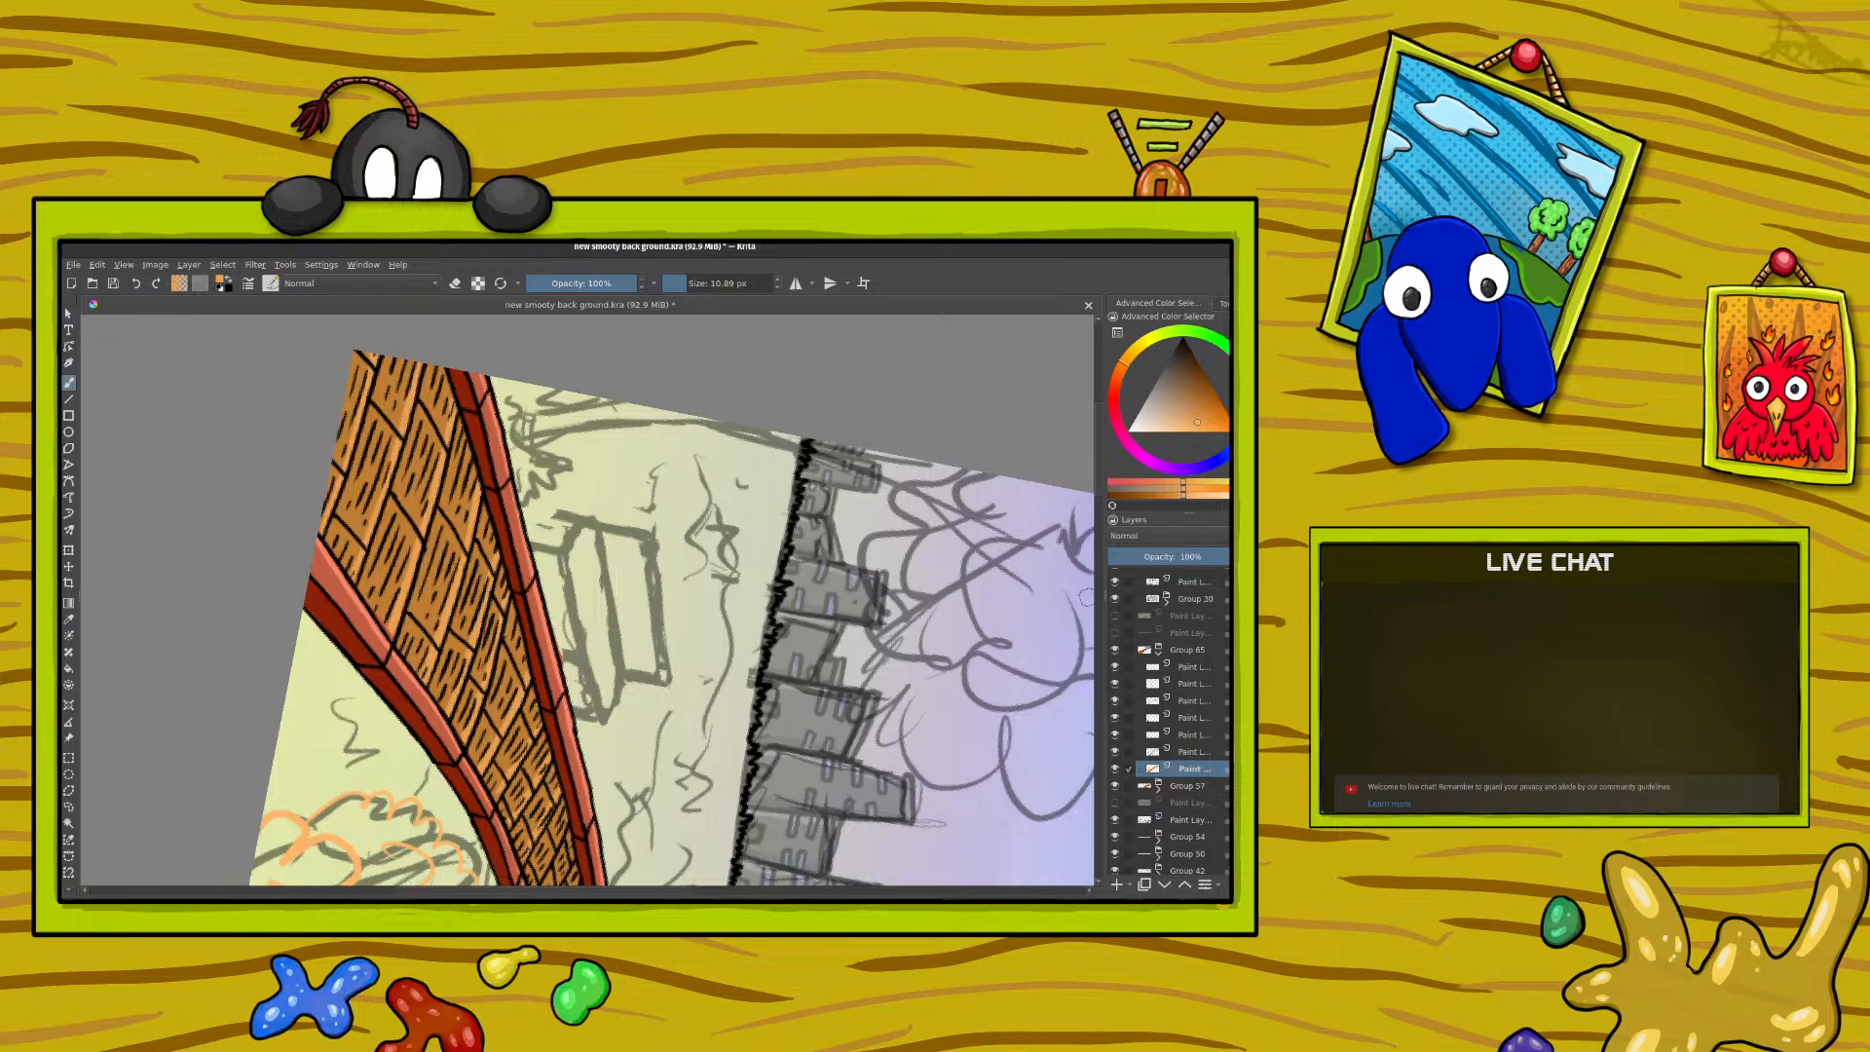
Step: Continue the light orange highlights around the path's sharp bend and resample the path's orange-brown for the brush
{"action": "scroll", "coordinate": [568, 533], "scroll_direction": "down", "scroll_amount": 5}
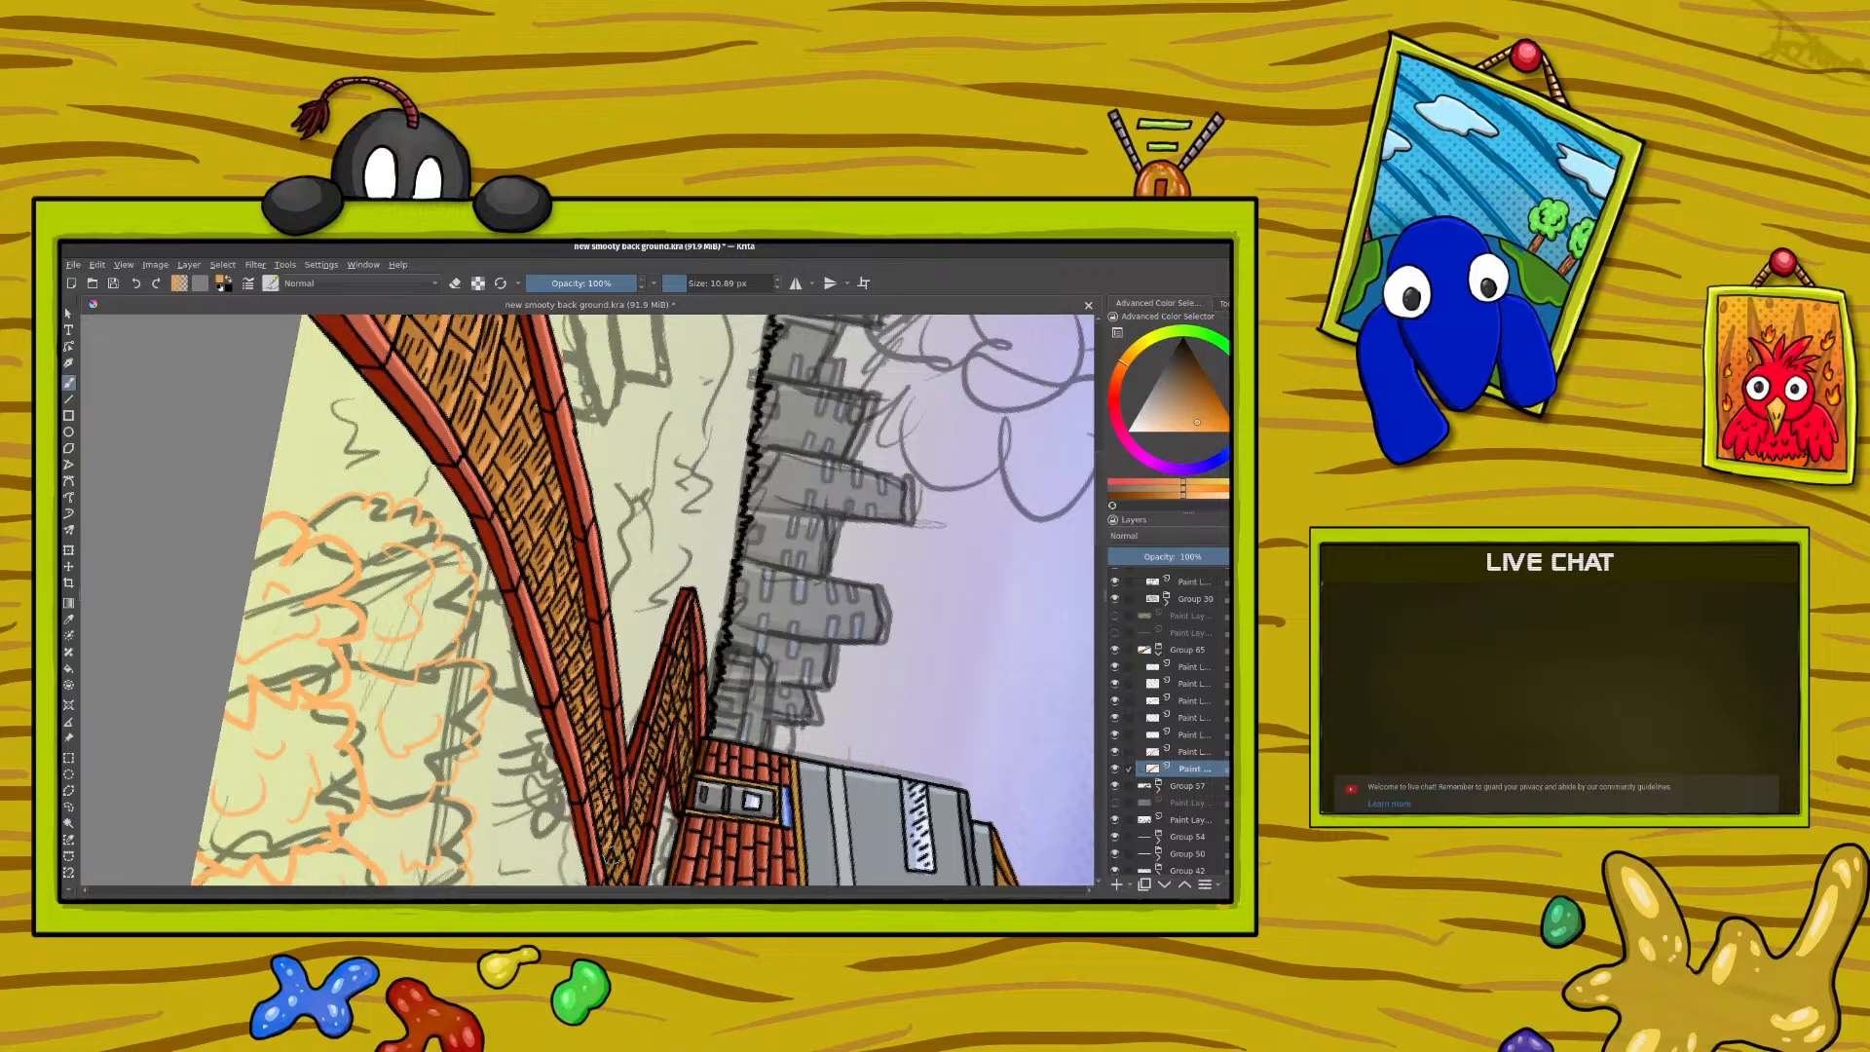
{"action": "scroll", "coordinate": [1079, 556], "scroll_direction": "down", "scroll_amount": 1}
{"action": "scroll", "coordinate": [1100, 542], "scroll_direction": "down", "scroll_amount": 4}
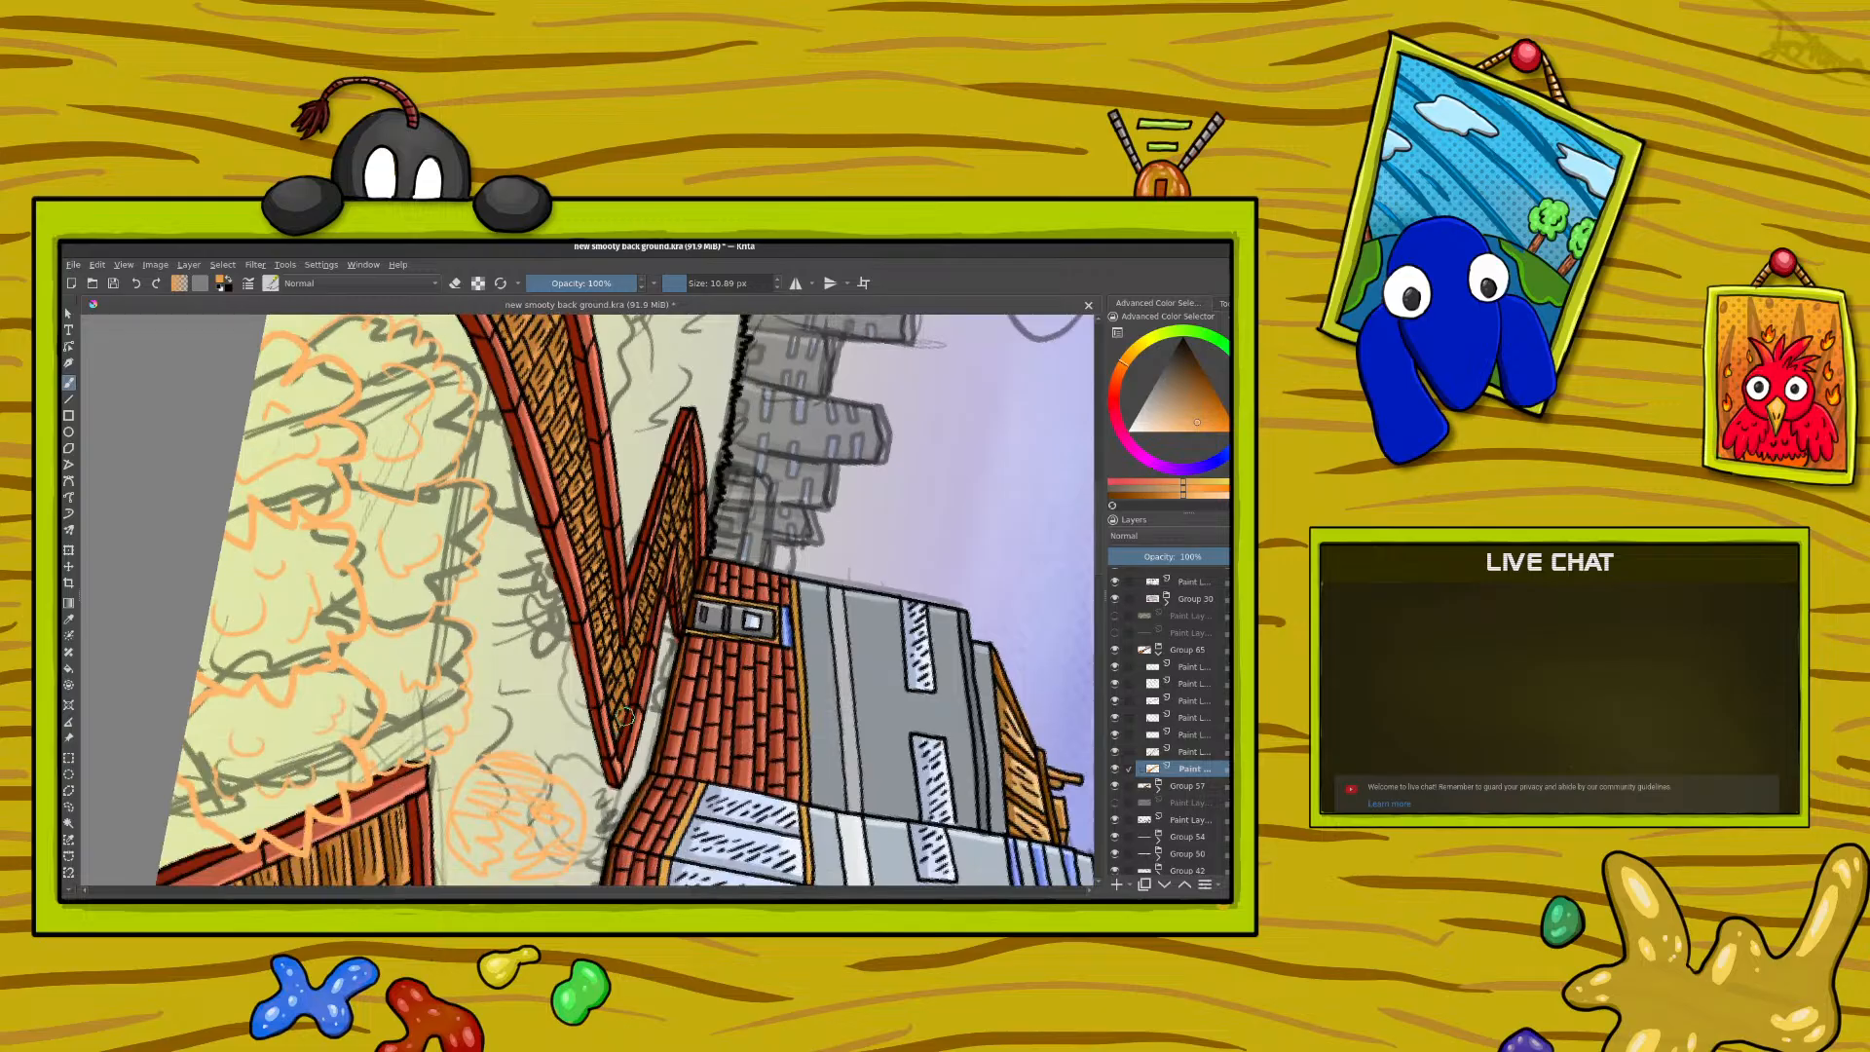
{"action": "left_click_drag", "start_coordinate": [614, 701], "coordinate": [627, 685]}
{"action": "key", "text": "p"}
{"action": "left_click", "coordinate": [538, 331]}
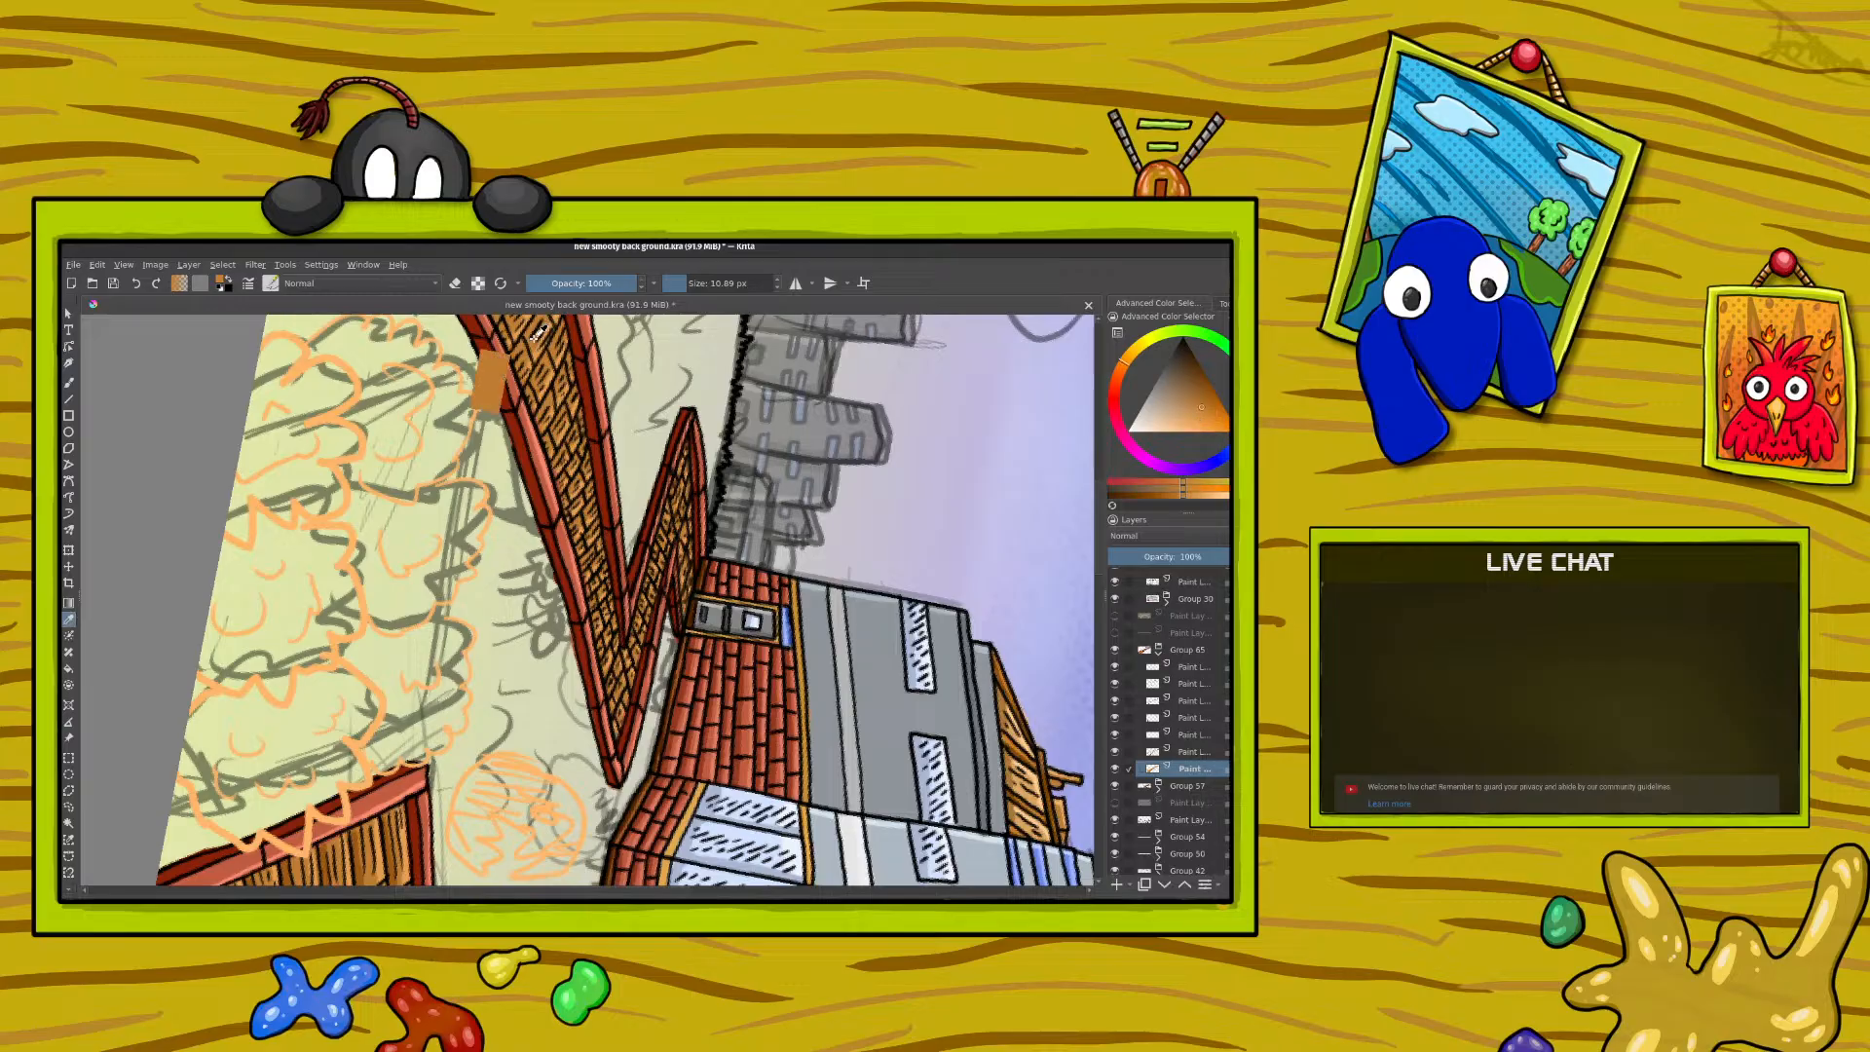
{"action": "key", "text": "b"}
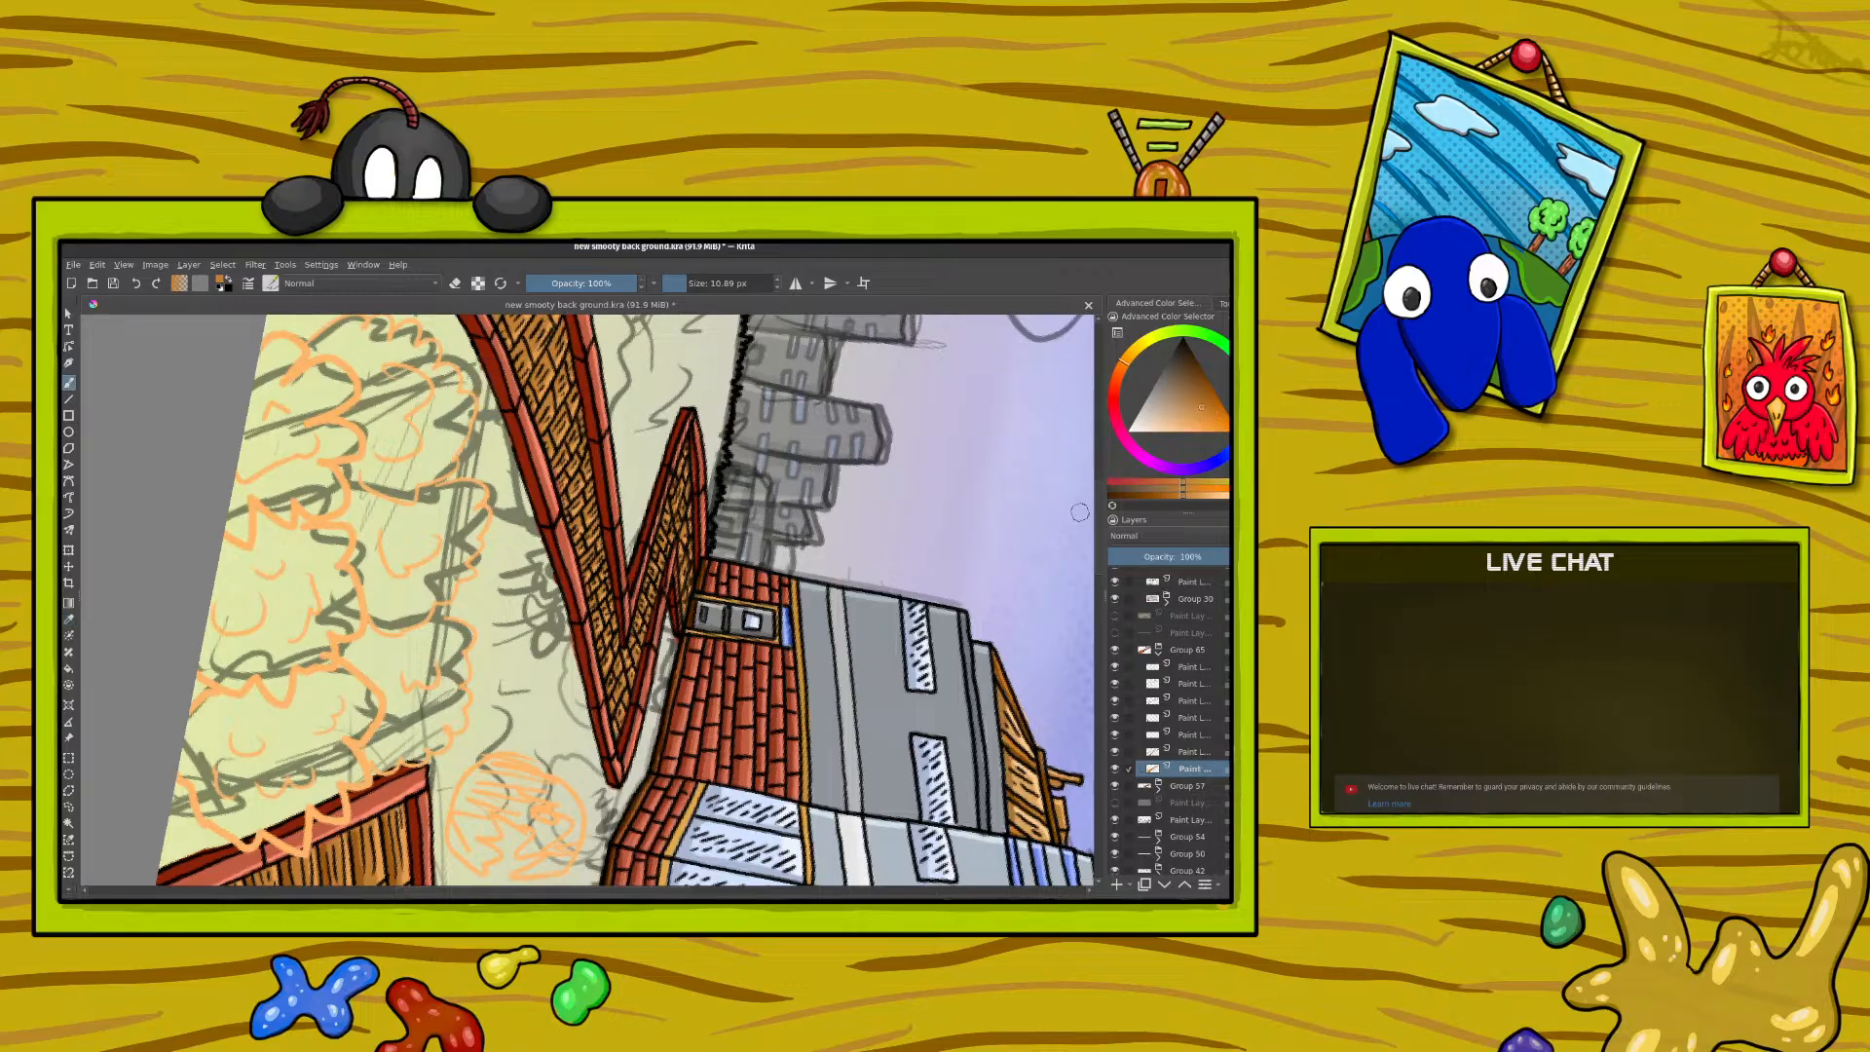
Step: Sample a darker brown from the wooden walkway's planks and shade the stones at the path's wide end with the 10.89 px brush
{"action": "scroll", "coordinate": [1080, 511], "scroll_direction": "up", "scroll_amount": 5}
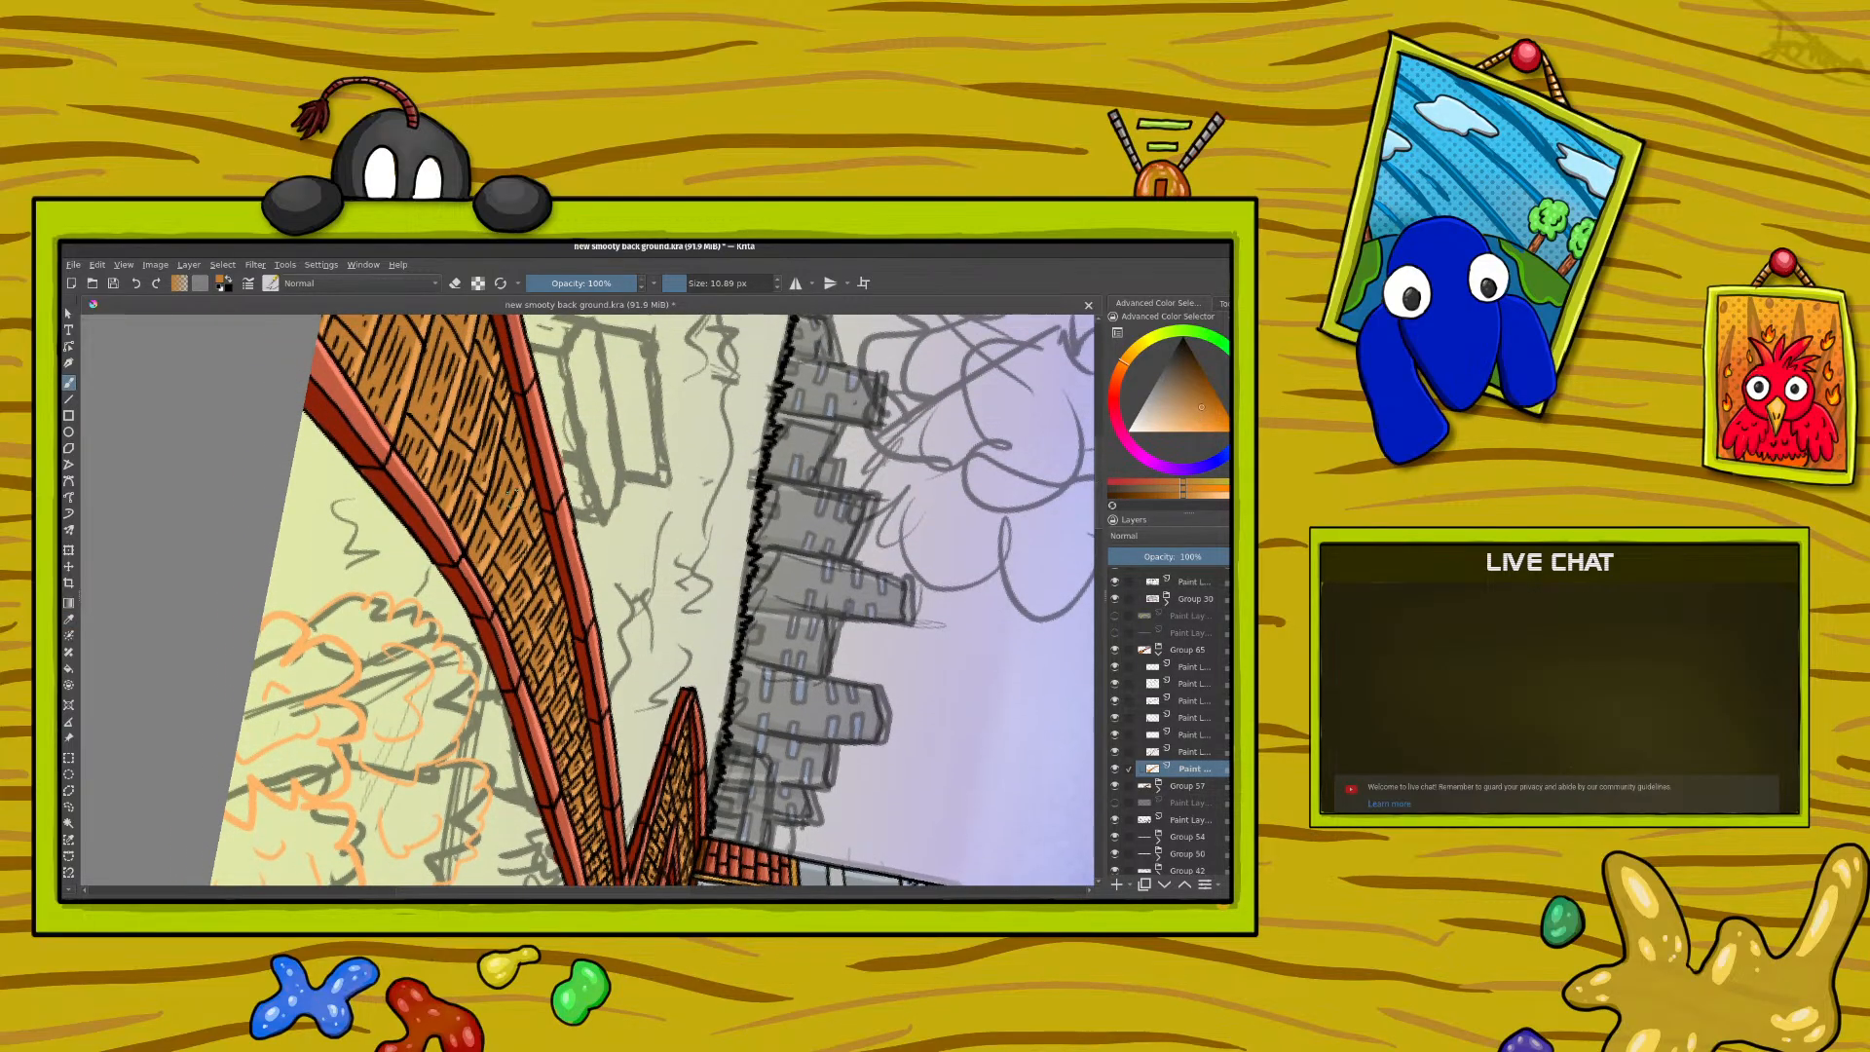
{"action": "left_click", "coordinate": [68, 620]}
{"action": "scroll", "coordinate": [1099, 526], "scroll_direction": "down", "scroll_amount": 5}
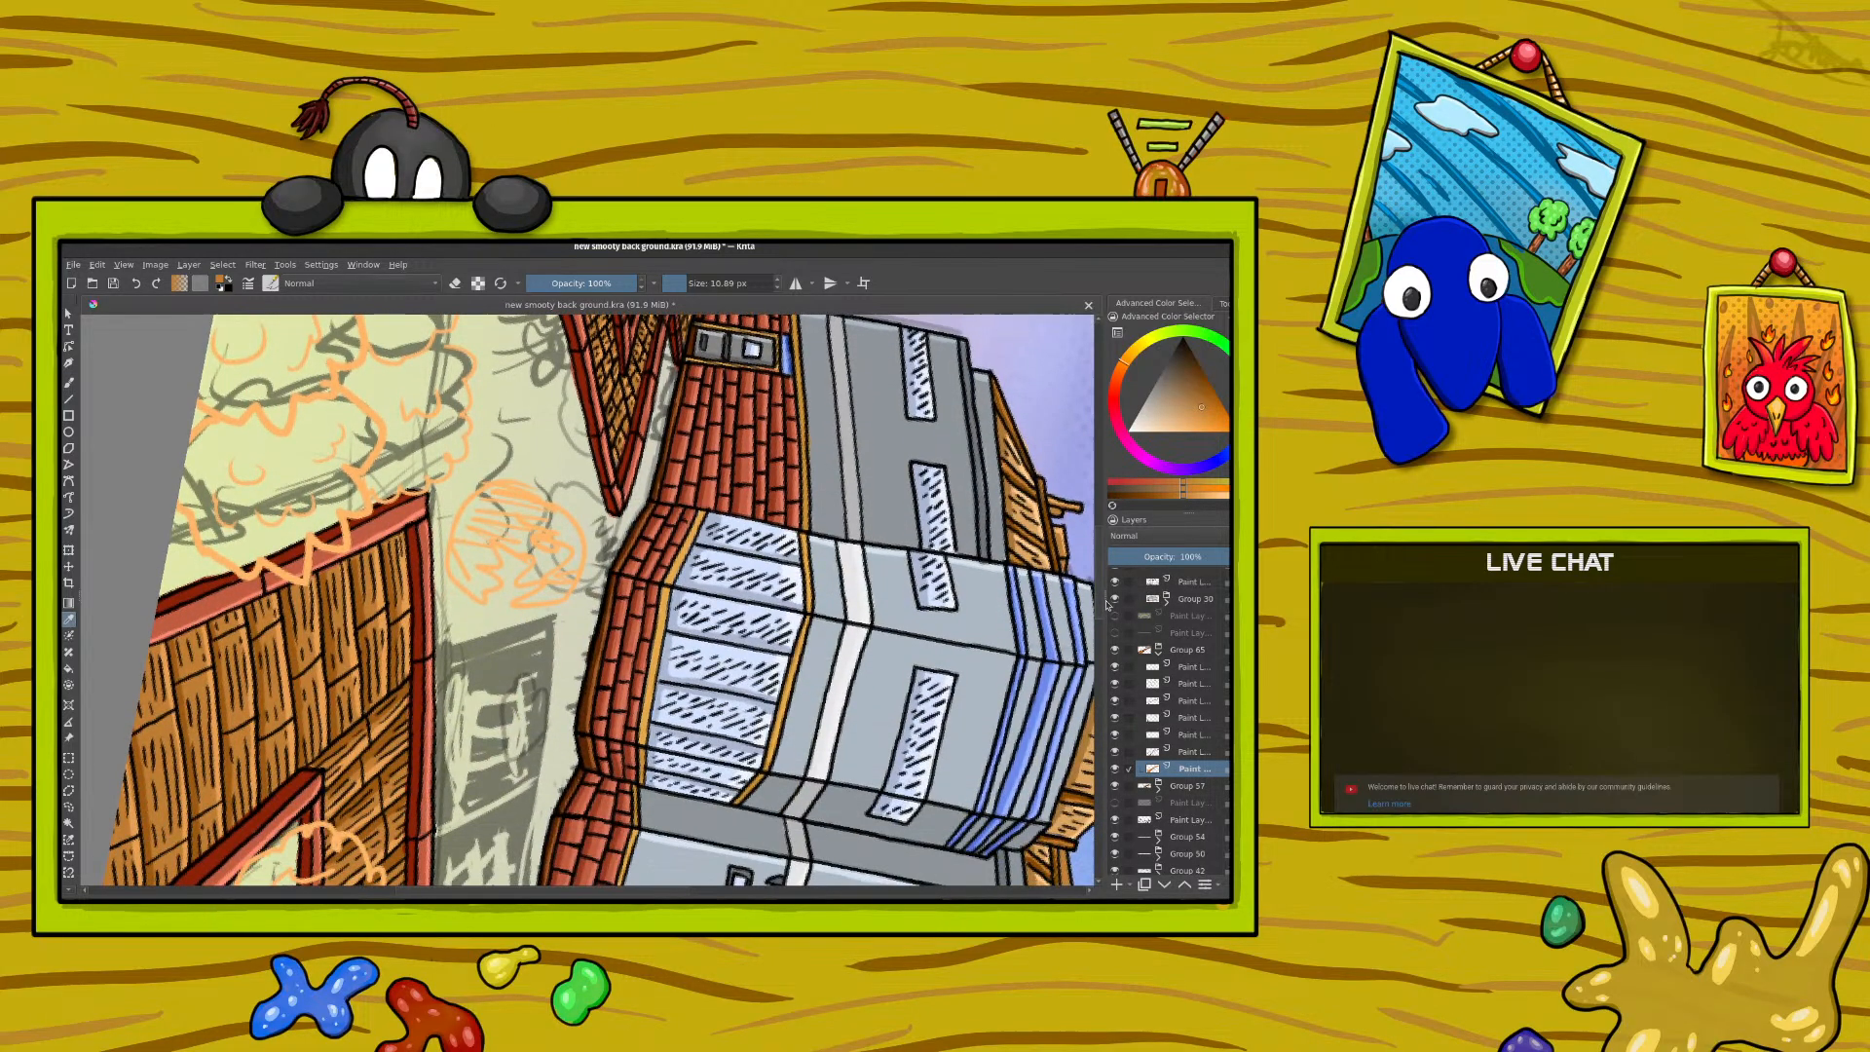
{"action": "left_click", "coordinate": [219, 694]}
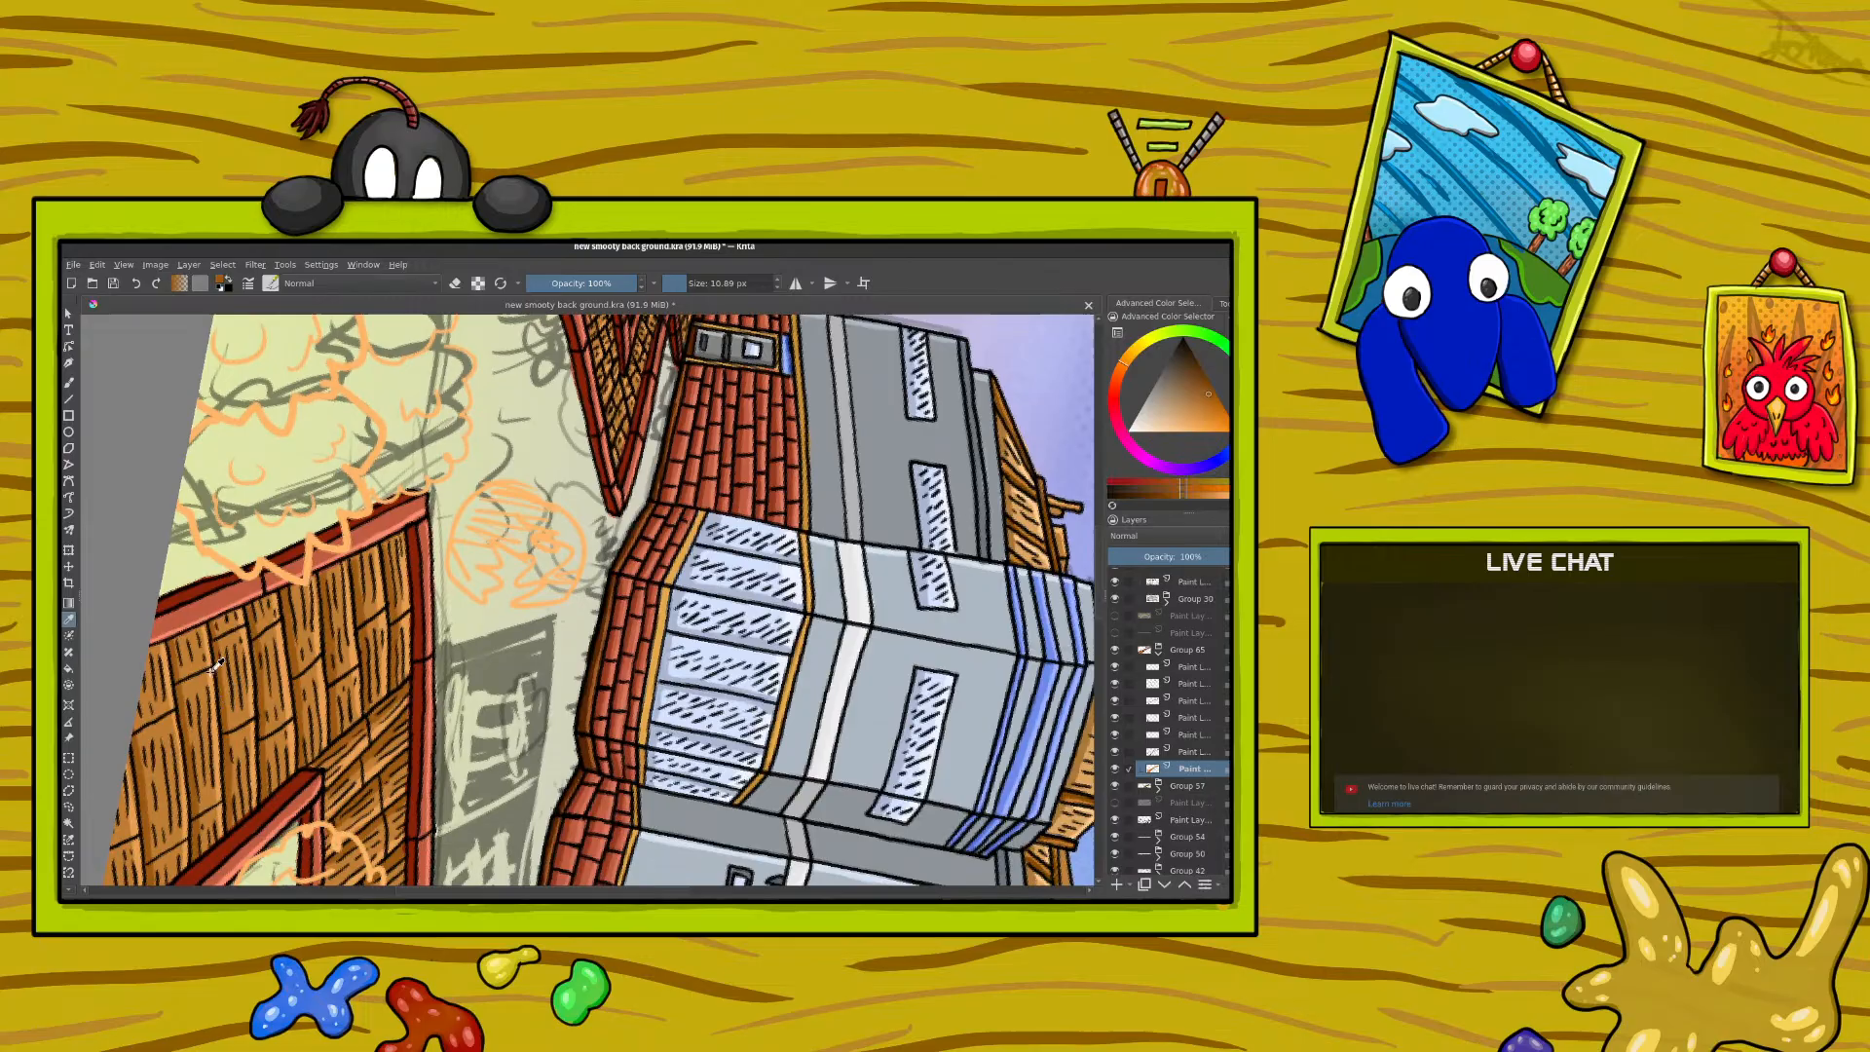
{"action": "left_click", "coordinate": [69, 384]}
{"action": "scroll", "coordinate": [1099, 540], "scroll_direction": "up", "scroll_amount": 10}
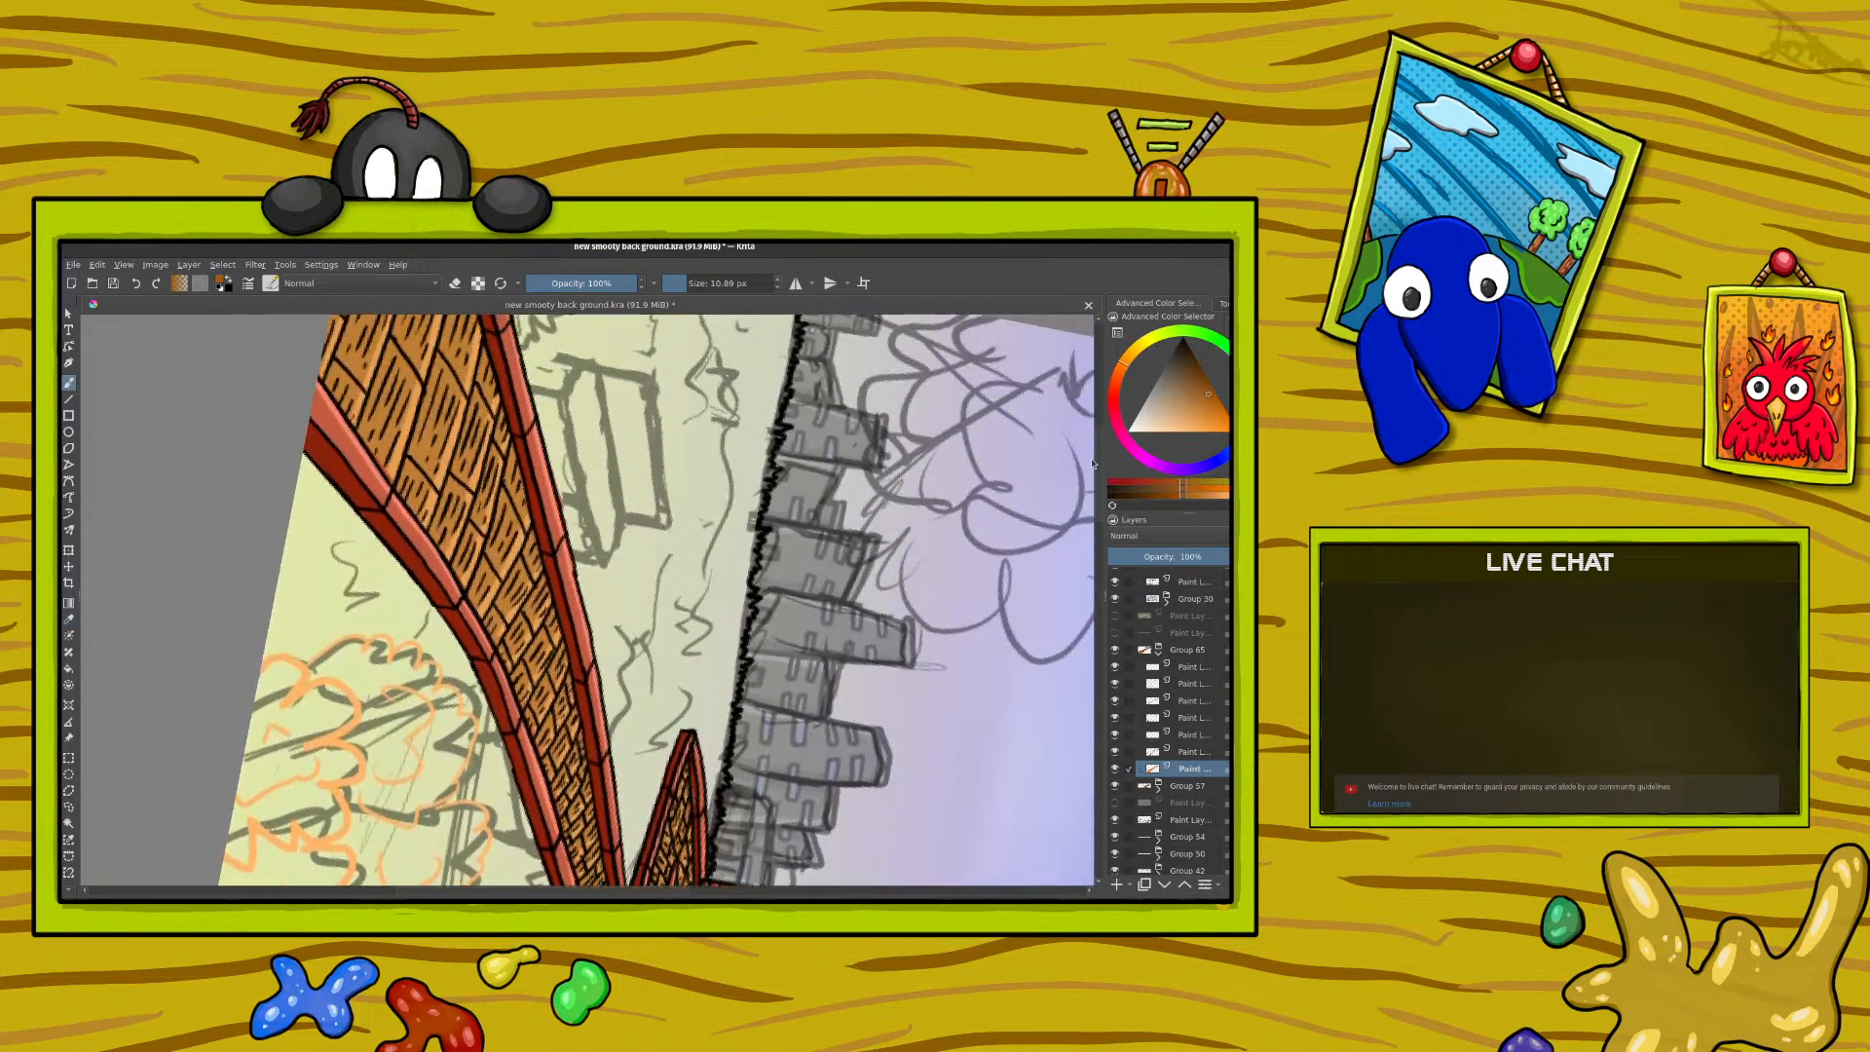
{"action": "left_click_drag", "start_coordinate": [392, 403], "coordinate": [328, 569]}
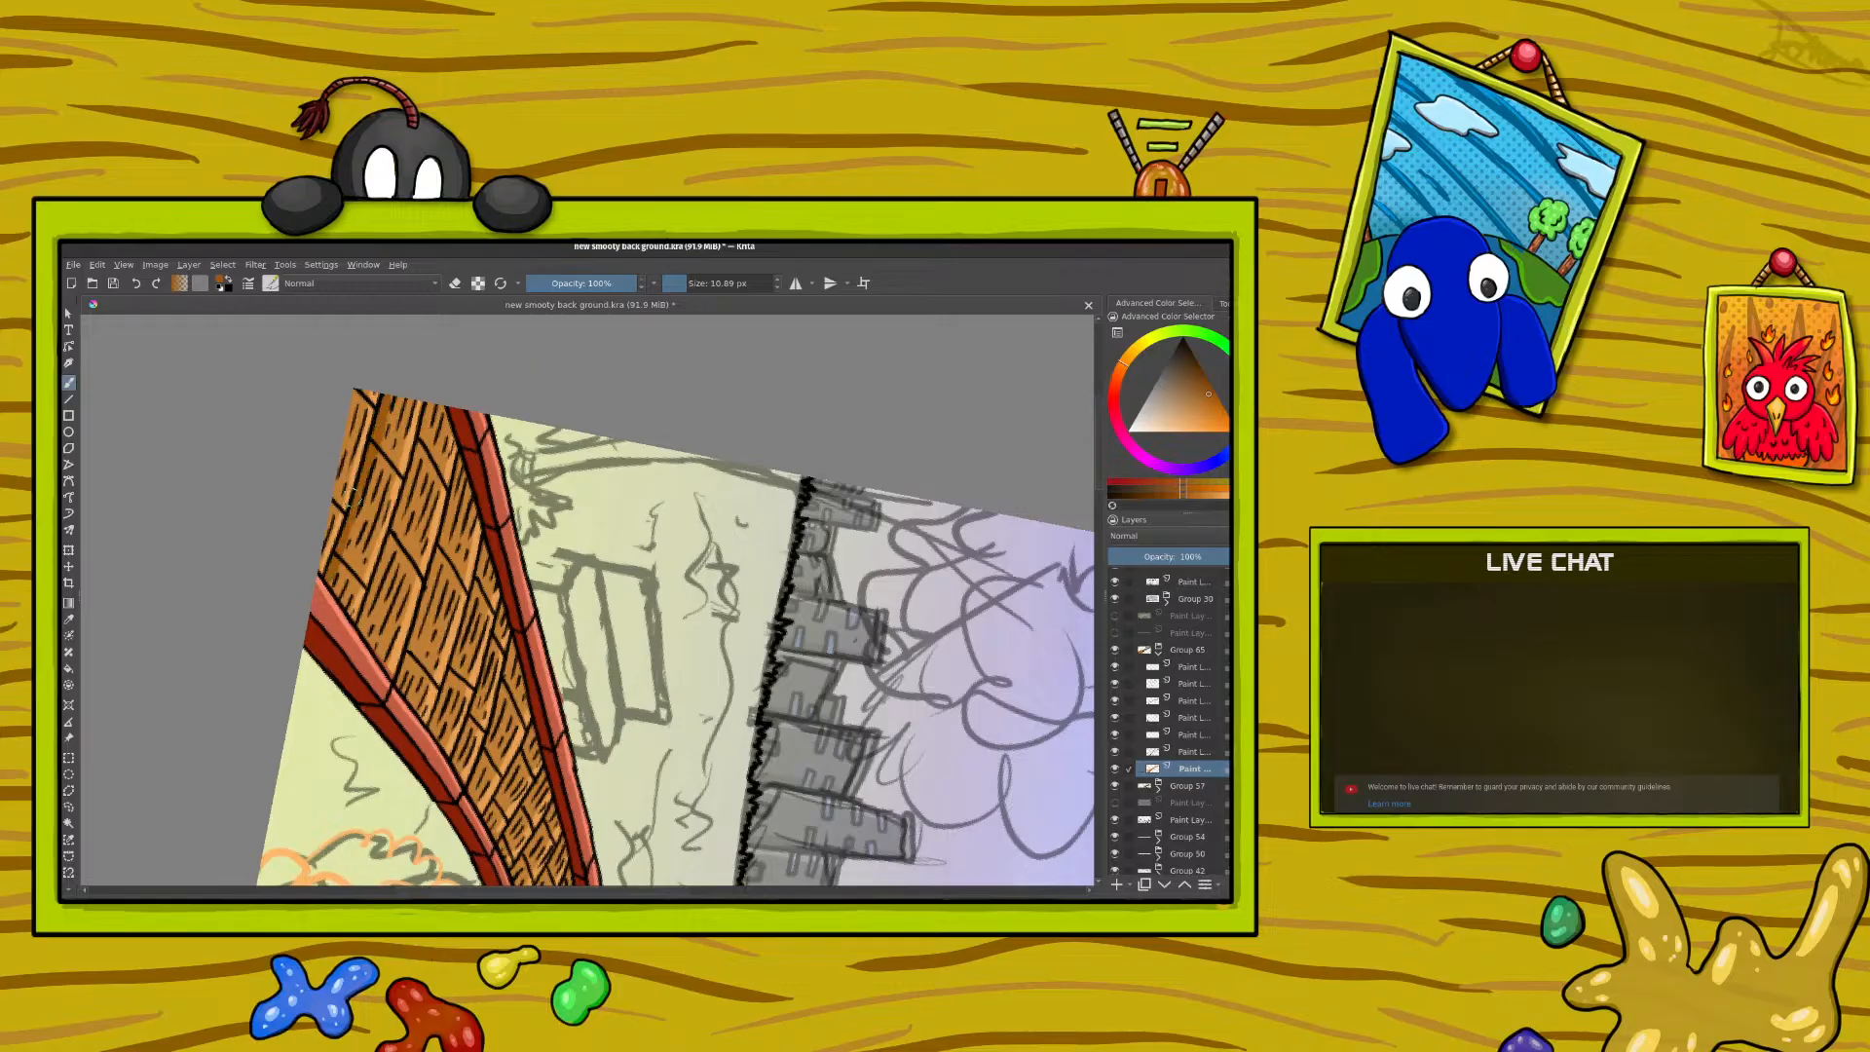
{"action": "mouse_move", "coordinate": [359, 388]}
{"action": "left_mouse_down"}
{"action": "mouse_move", "coordinate": [364, 446]}
{"action": "mouse_move", "coordinate": [417, 446]}
{"action": "mouse_move", "coordinate": [431, 409]}
{"action": "mouse_move", "coordinate": [361, 616]}
{"action": "left_mouse_up"}
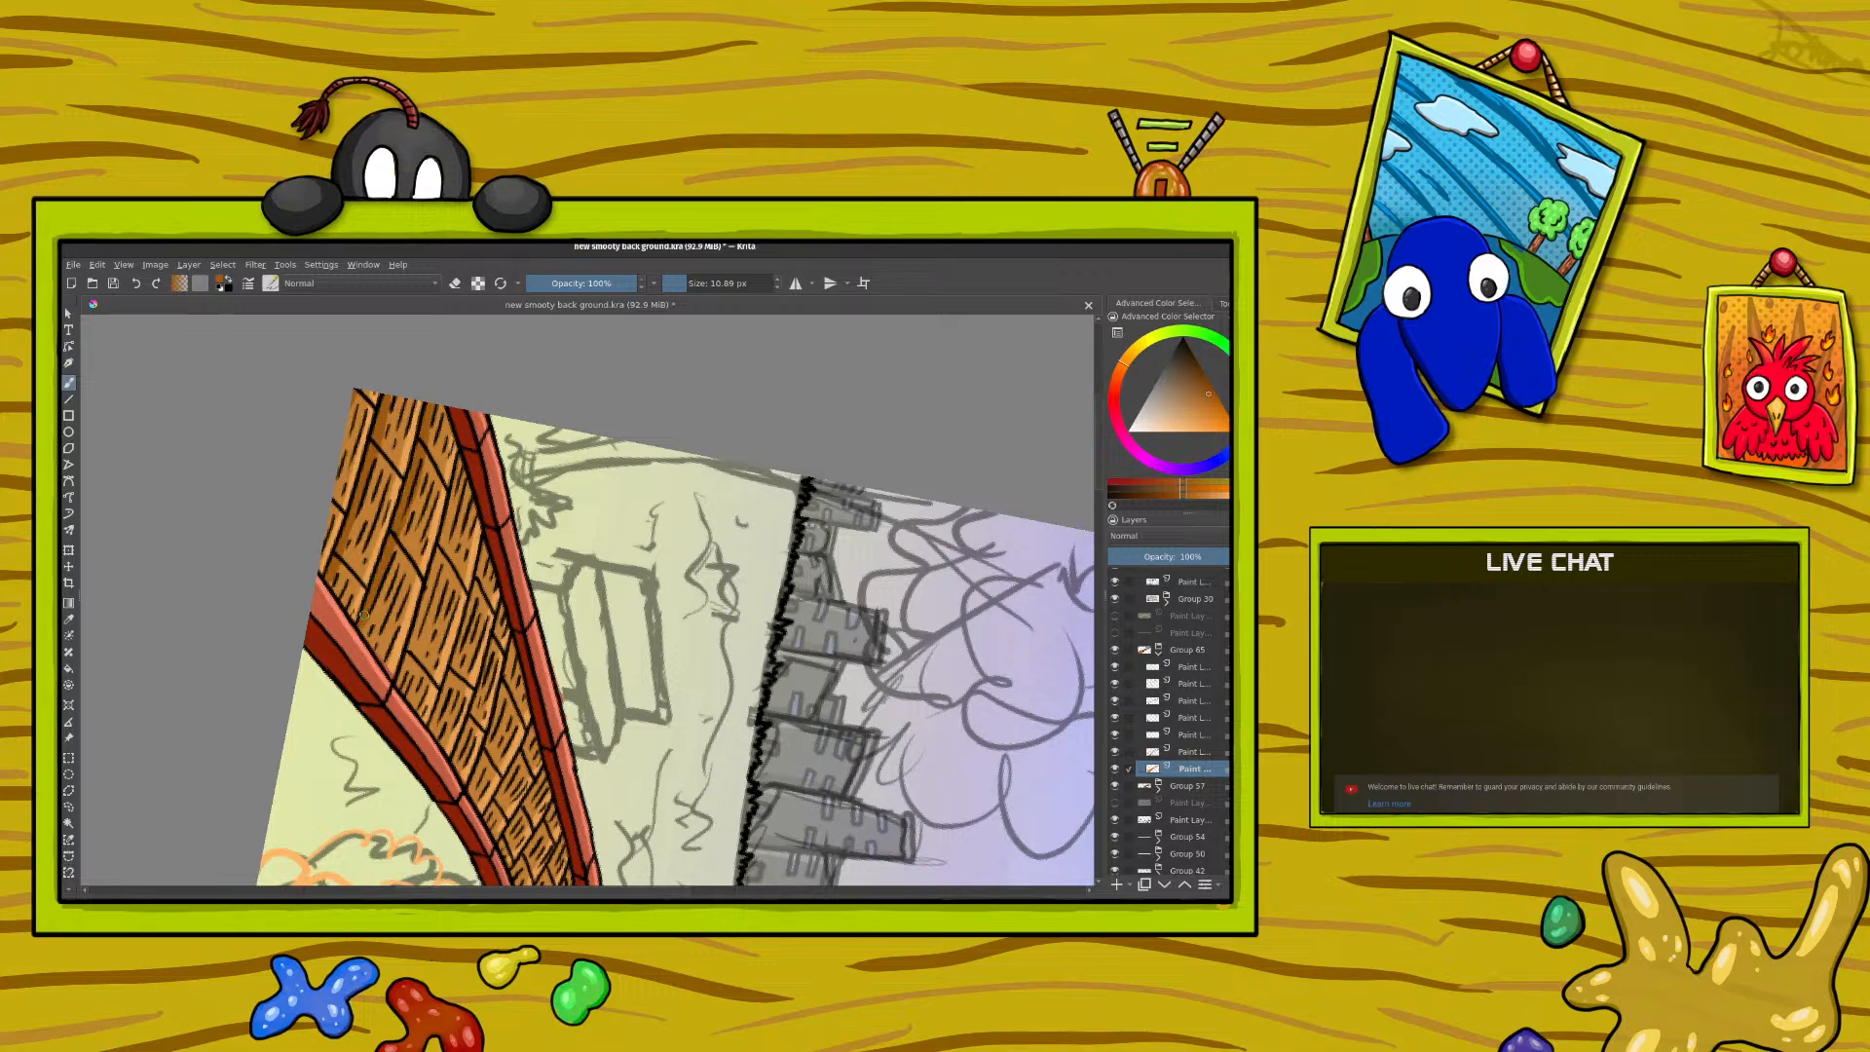
{"action": "left_click_drag", "start_coordinate": [462, 460], "coordinate": [409, 662]}
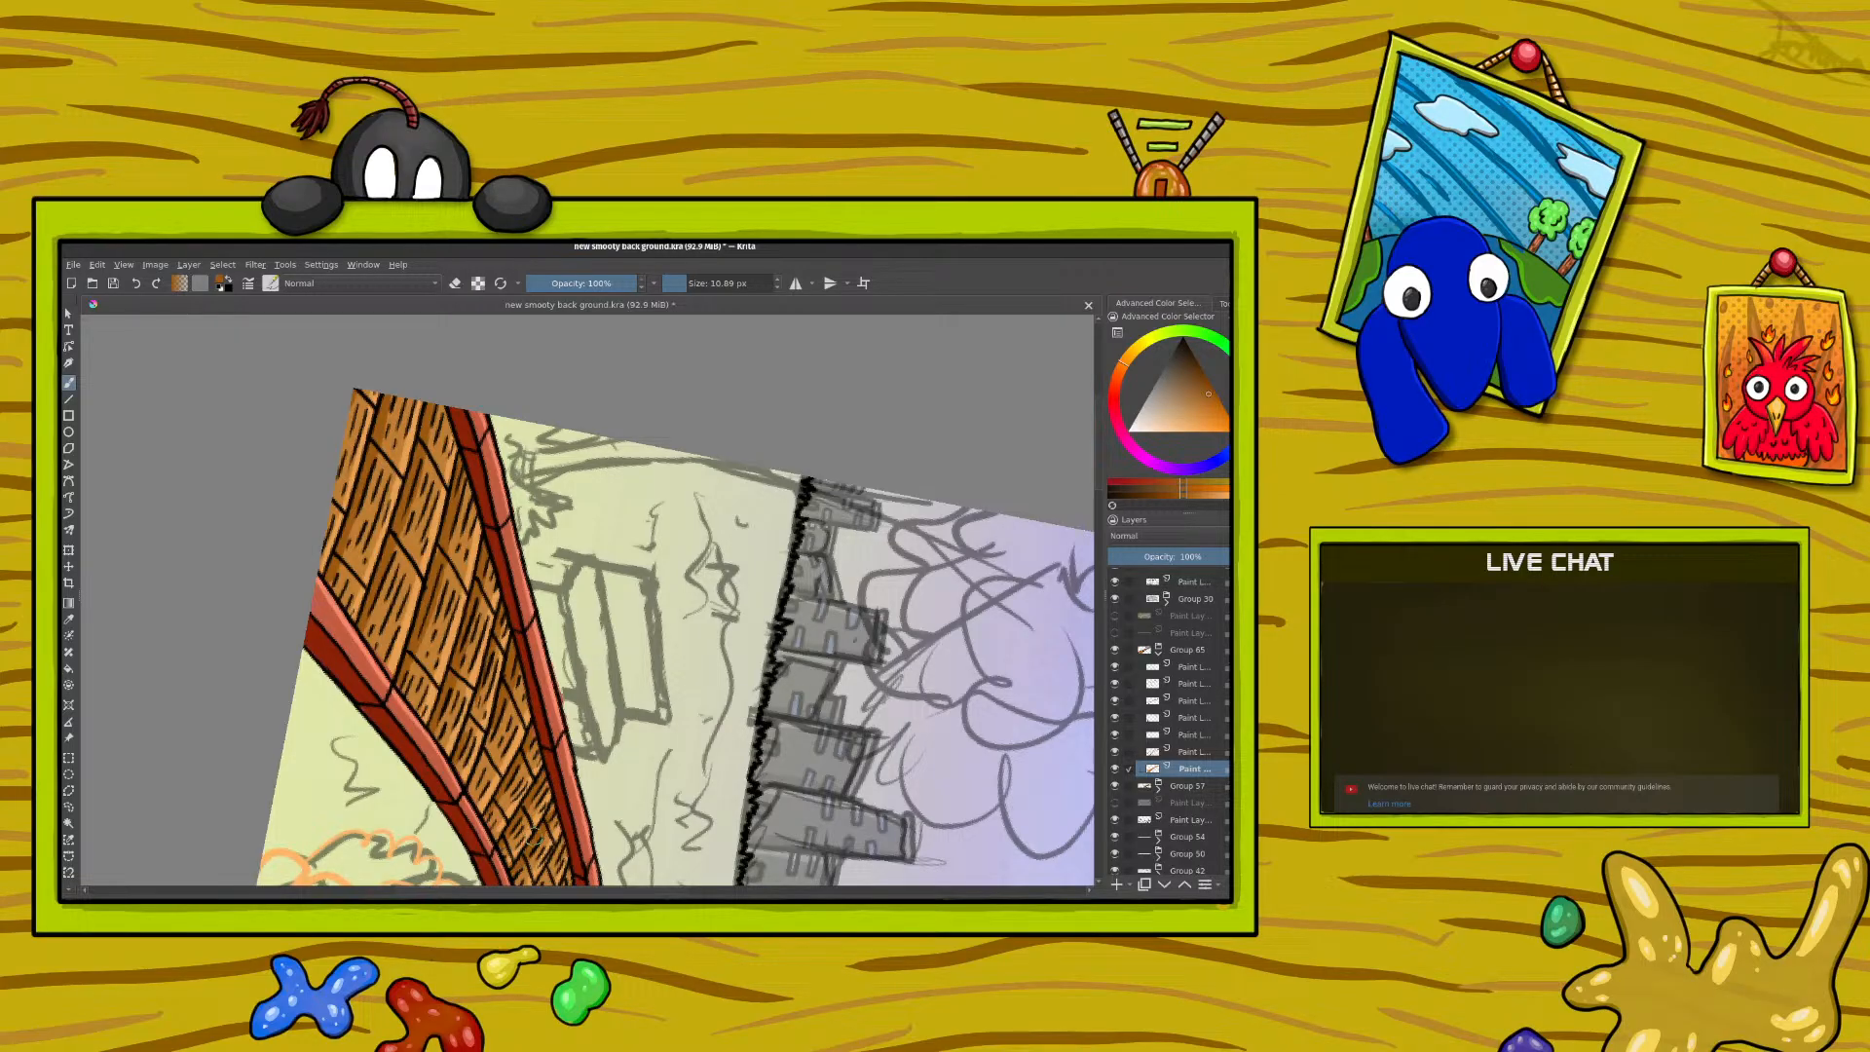
Step: Continue the dark brown shading on the stones down the narrowing path and around its sharp bend
{"action": "scroll", "coordinate": [544, 502], "scroll_direction": "down", "scroll_amount": 5}
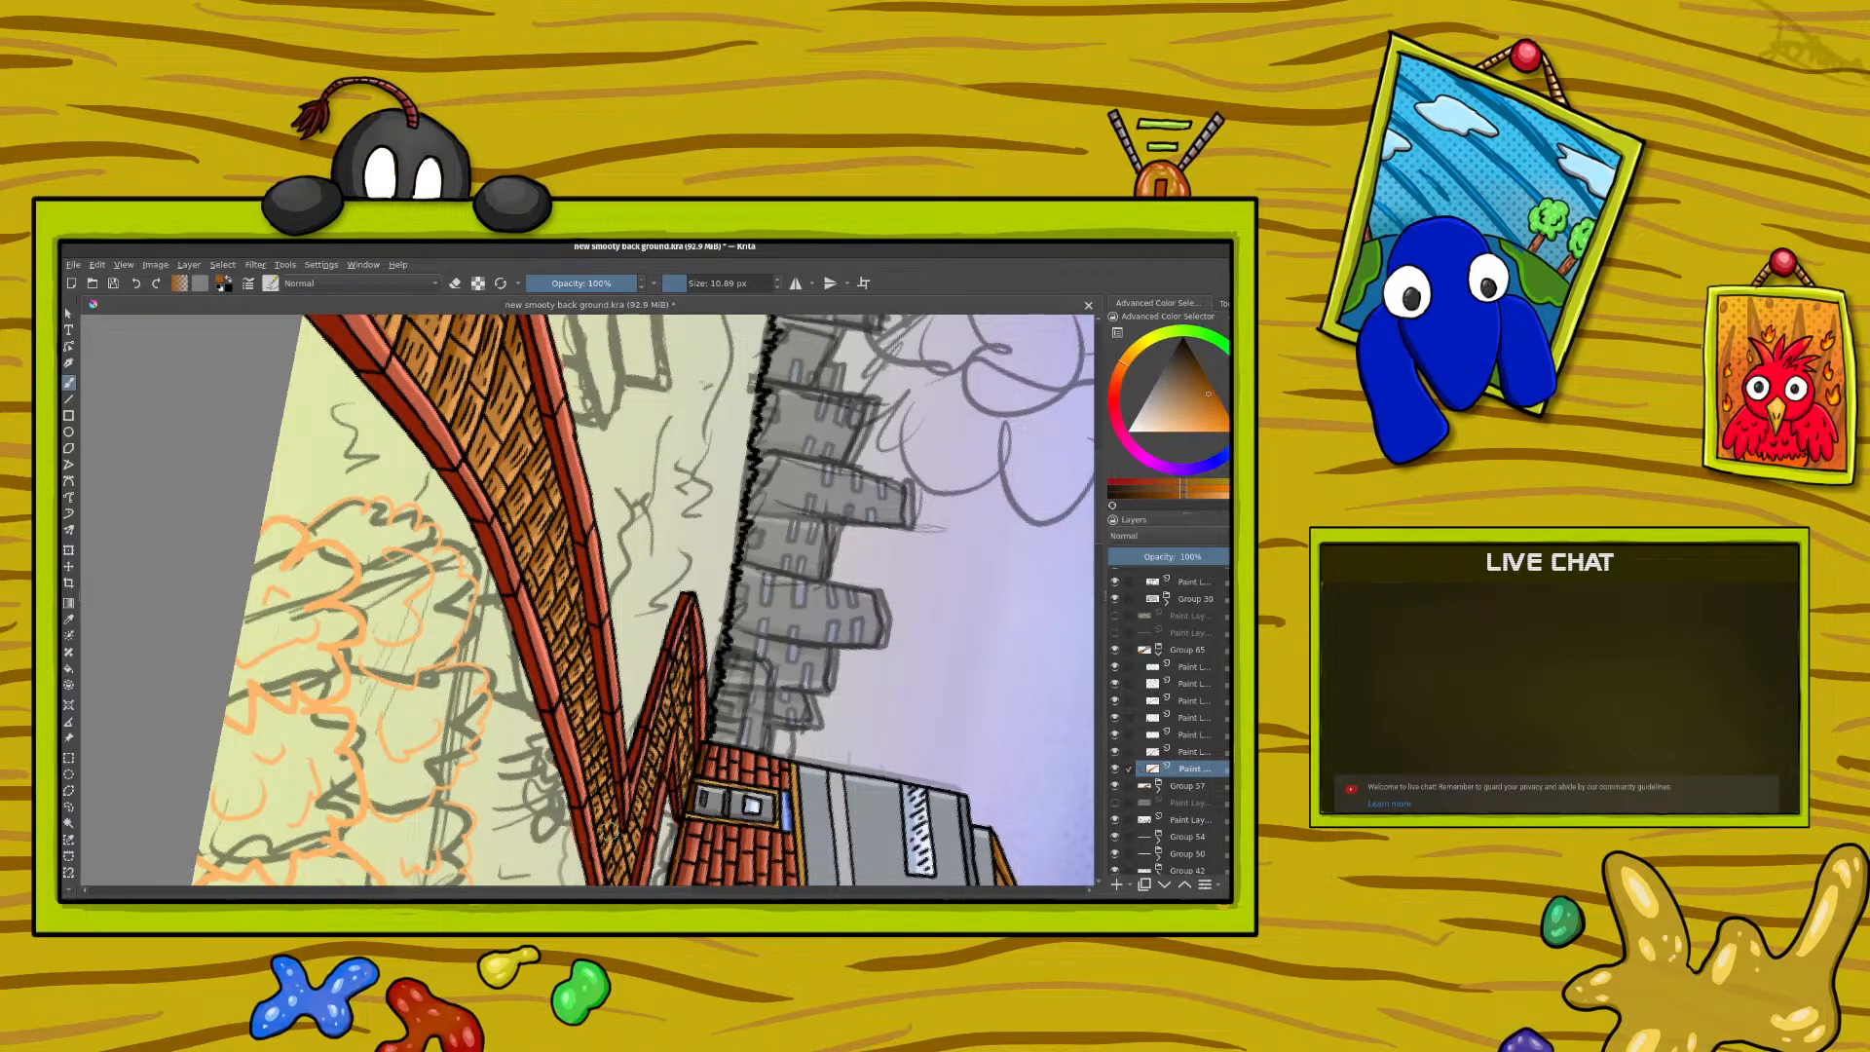
{"action": "scroll", "coordinate": [1100, 569], "scroll_direction": "down", "scroll_amount": 3}
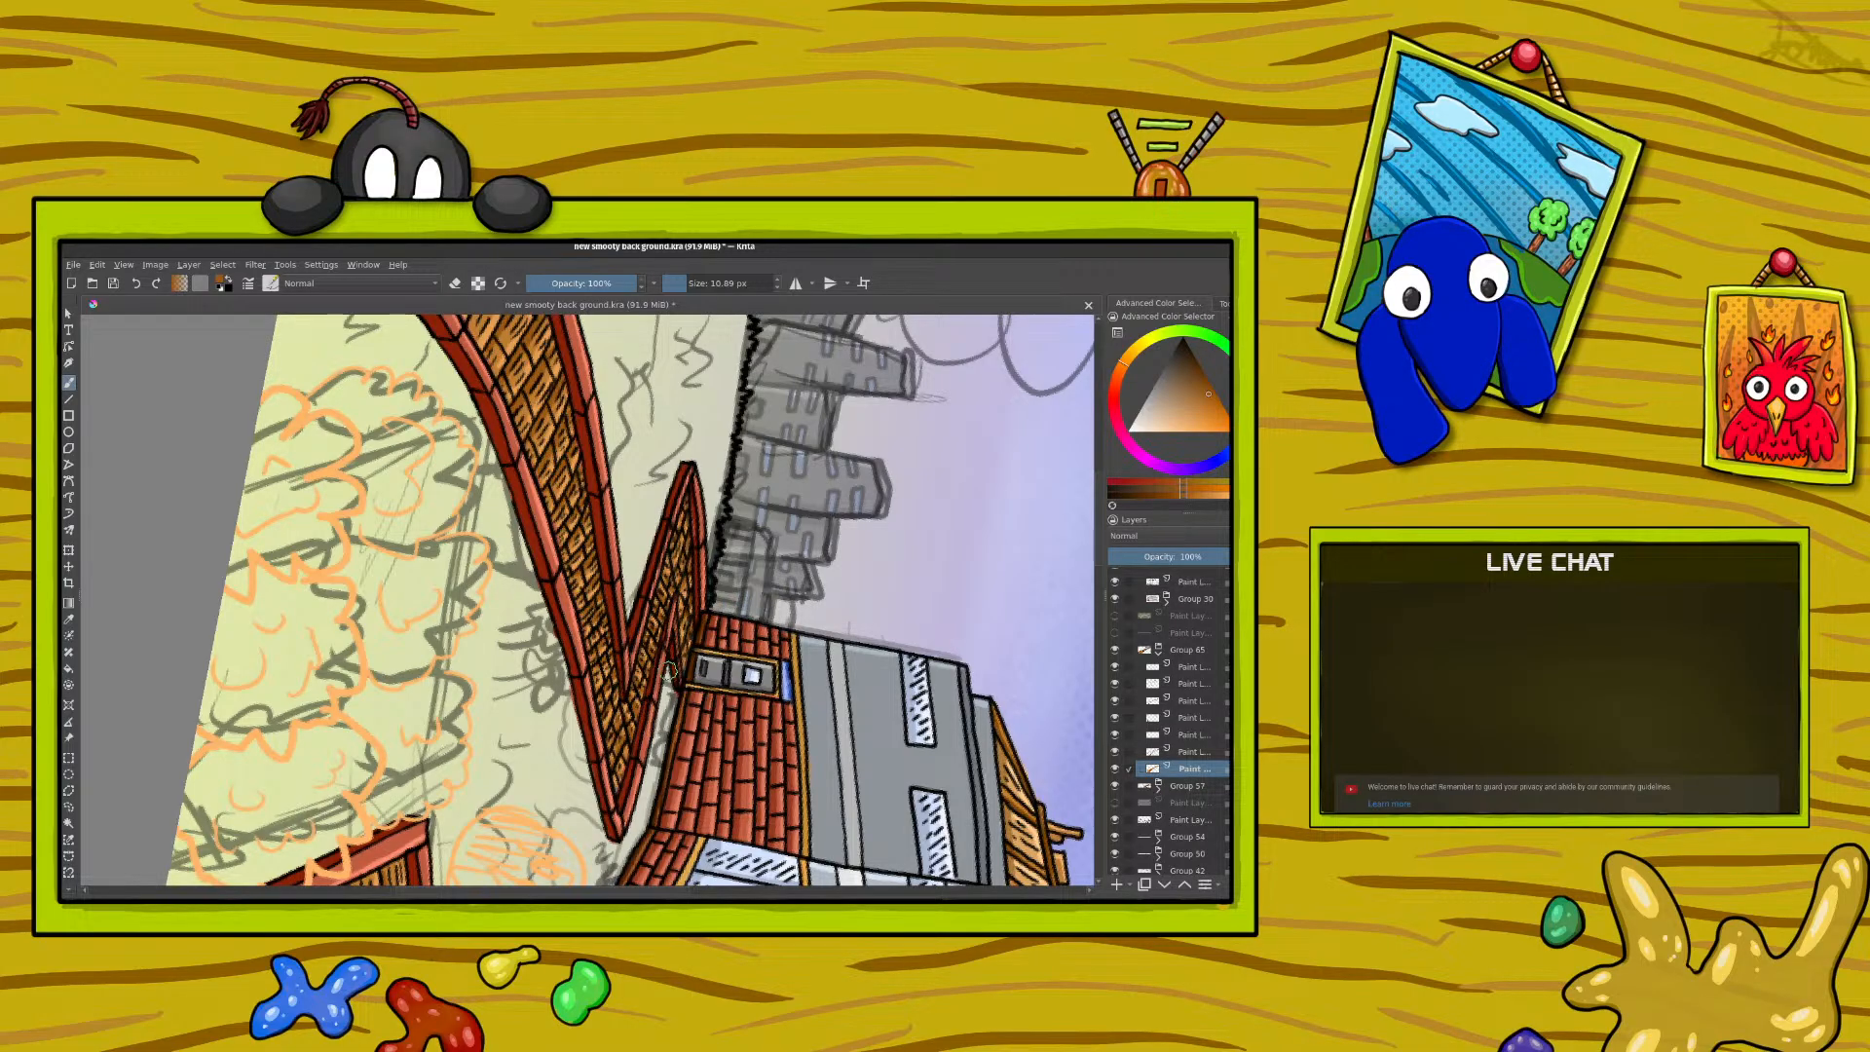
{"action": "scroll", "coordinate": [681, 604], "scroll_direction": "up", "scroll_amount": 4}
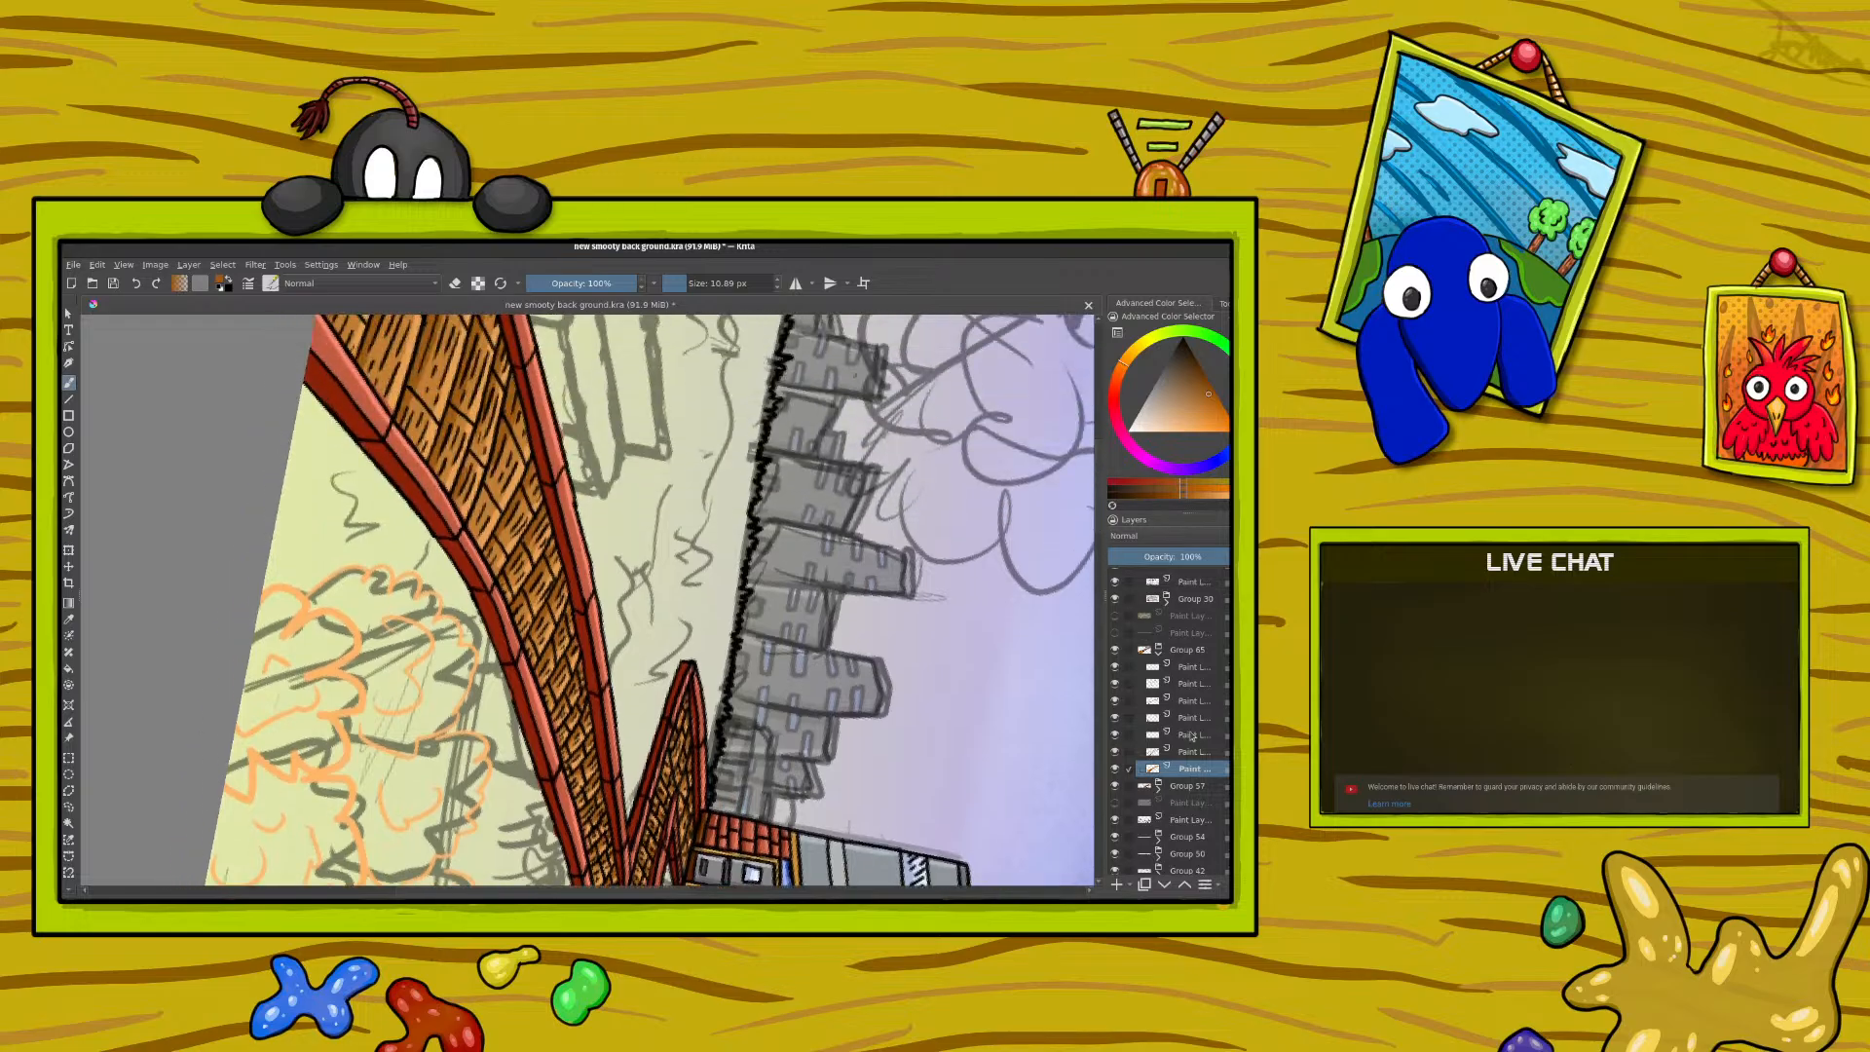
Step: Select the paint layer directly above the path's color layer and turn on the brush's eraser mode
{"action": "left_click", "coordinate": [1195, 750]}
{"action": "scroll", "coordinate": [1091, 492], "scroll_direction": "up", "scroll_amount": 2}
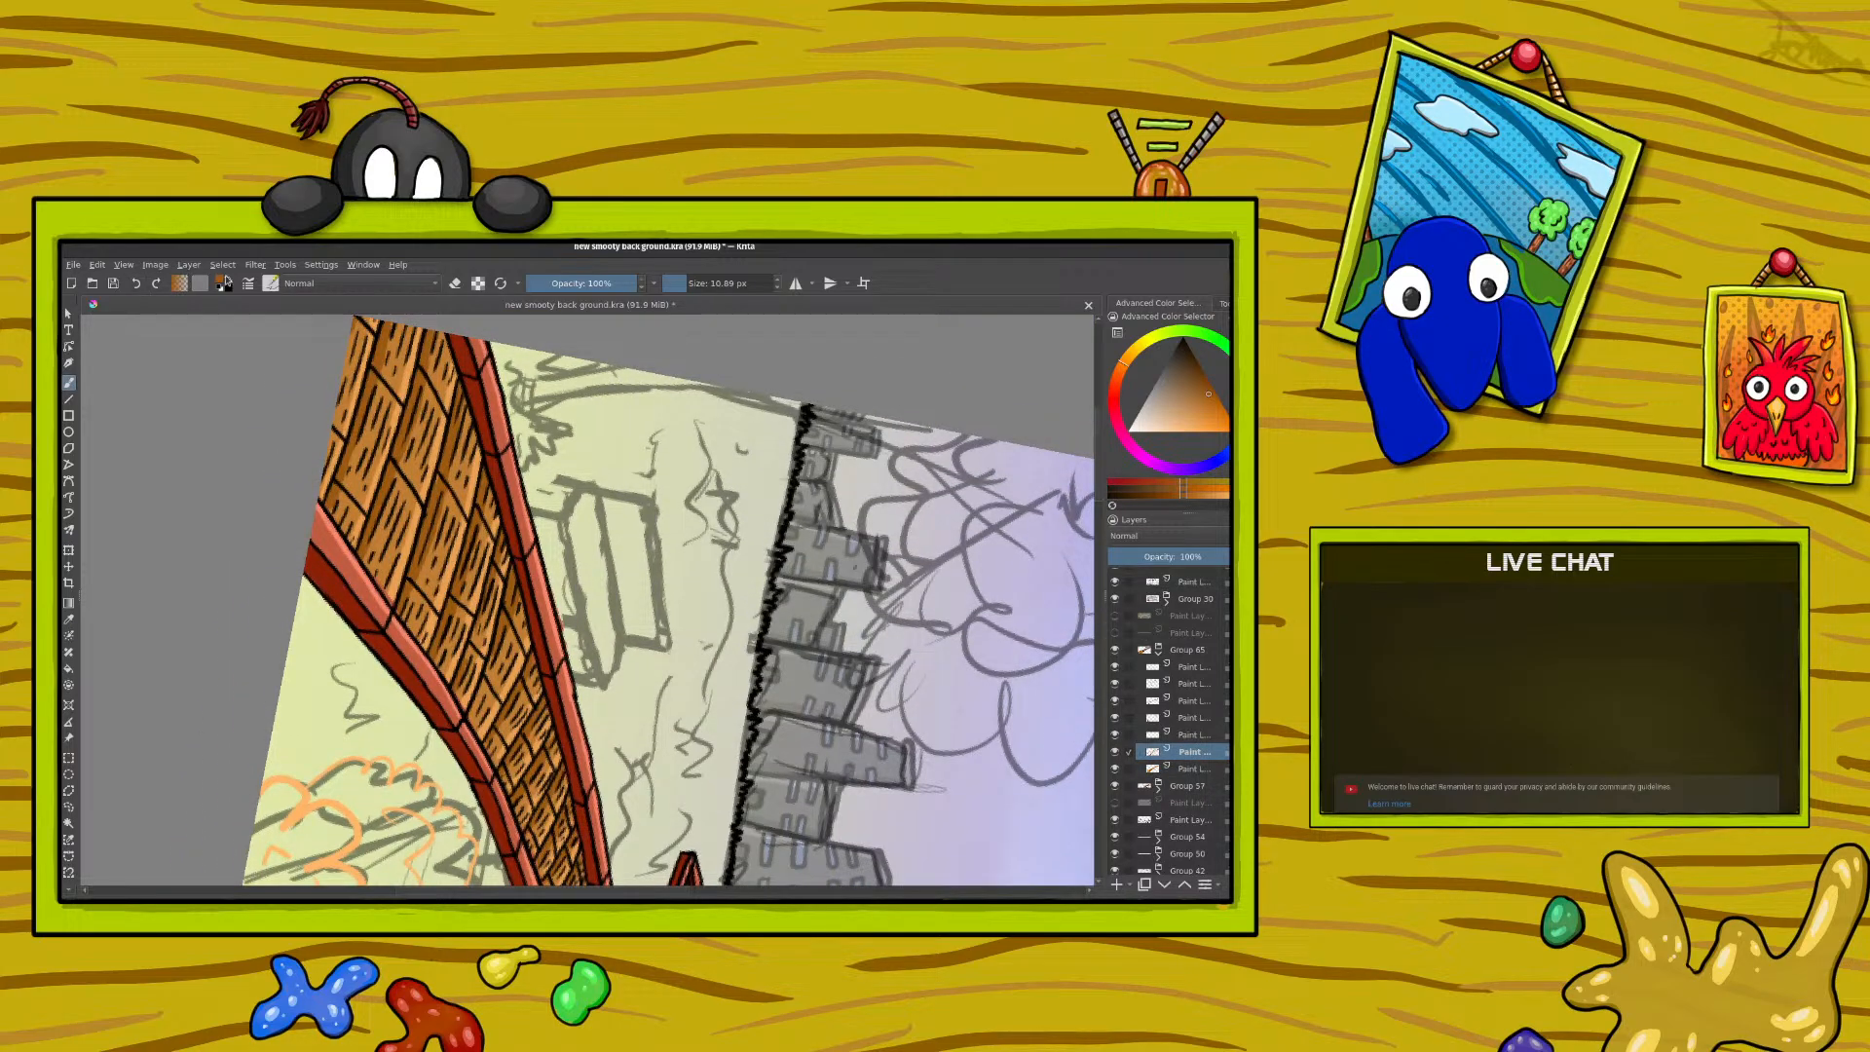
{"action": "scroll", "coordinate": [1104, 494], "scroll_direction": "down", "scroll_amount": 3}
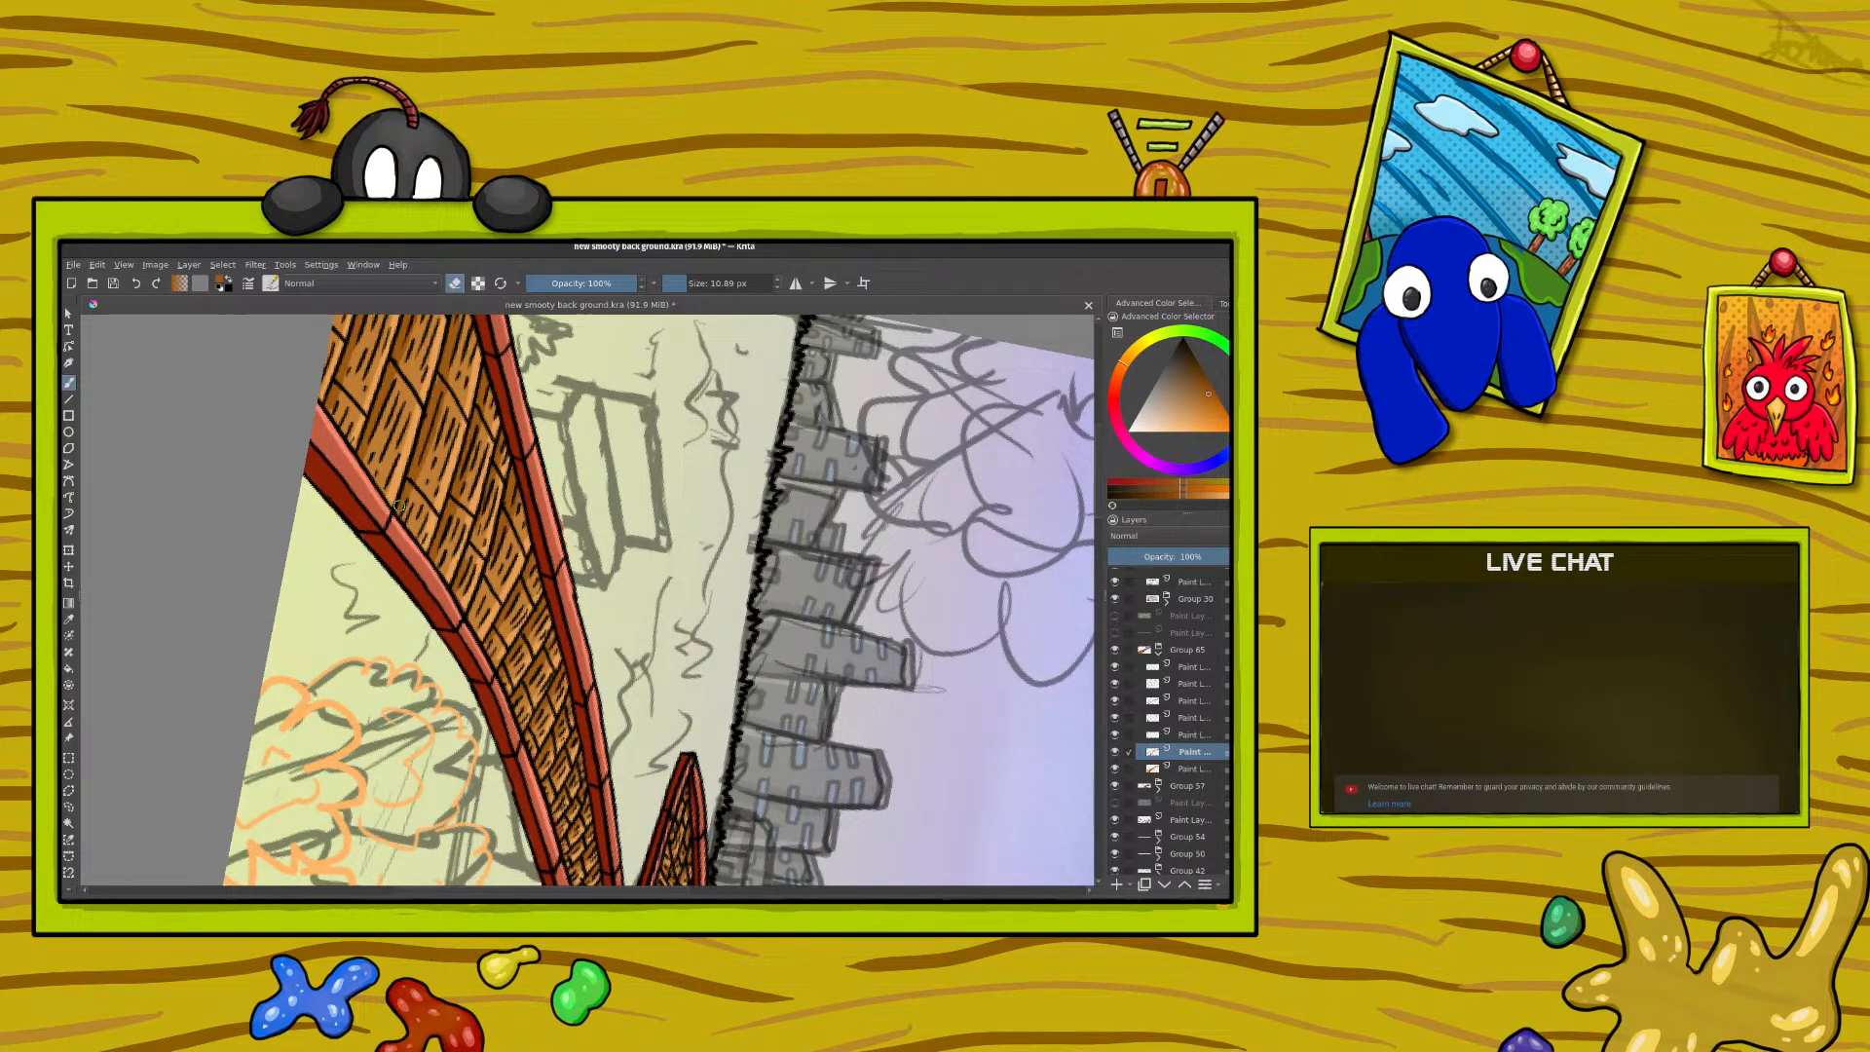
Step: Straighten the rotated canvas, fit the whole background in view and save the file
{"action": "key", "text": "minus"}
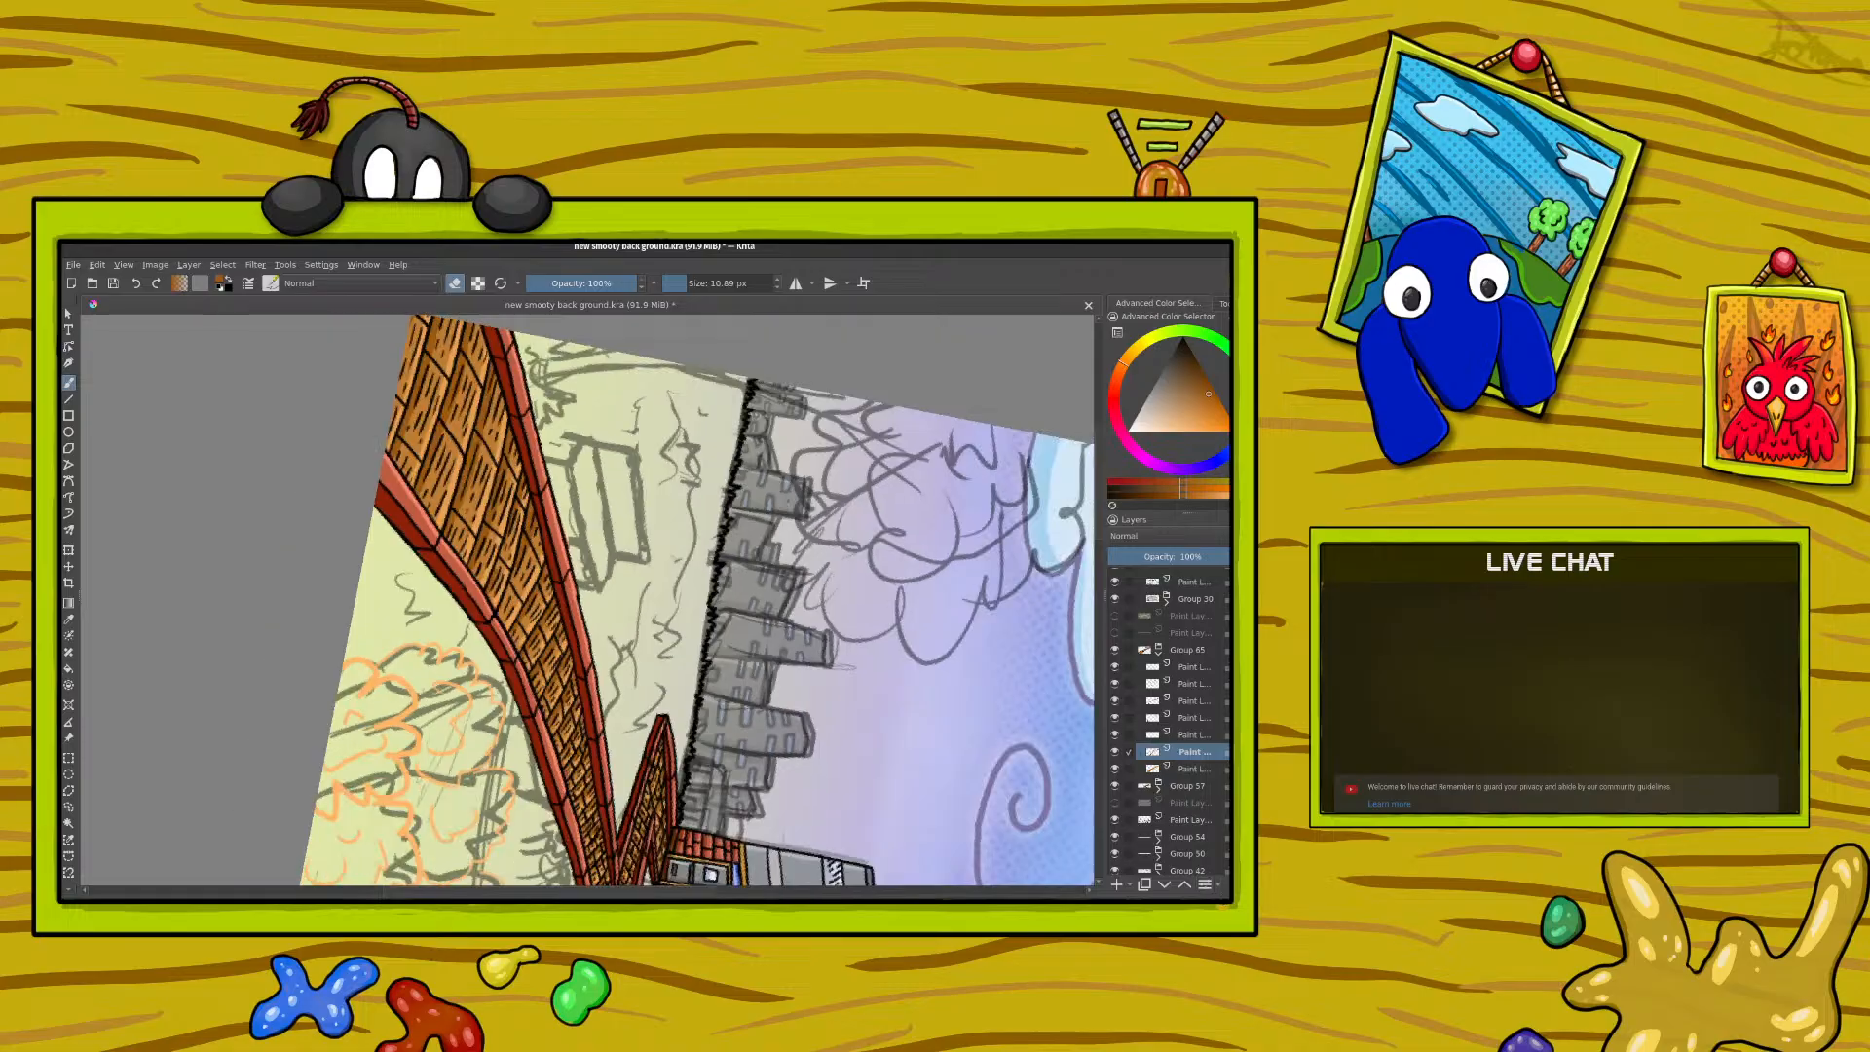
{"action": "key", "text": "minus"}
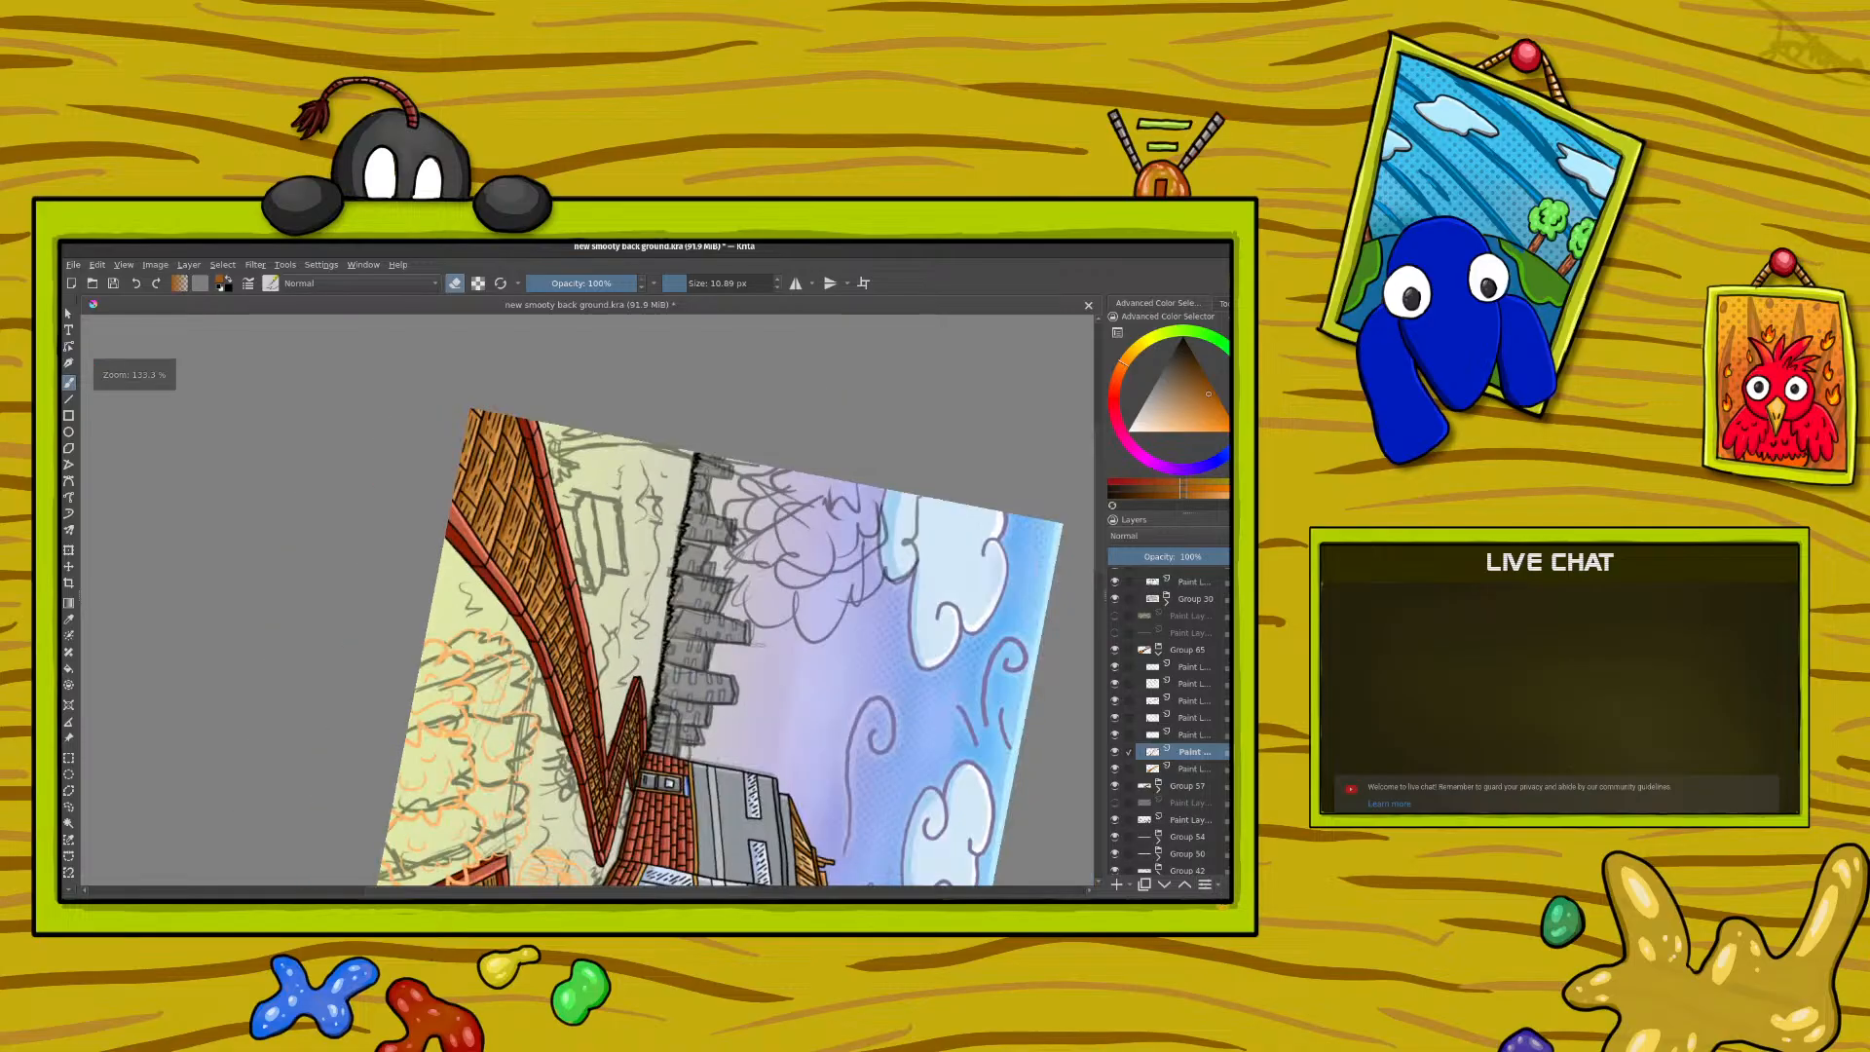
{"action": "key", "text": "minus"}
{"action": "key", "text": "minus"}
{"action": "key", "text": "minus"}
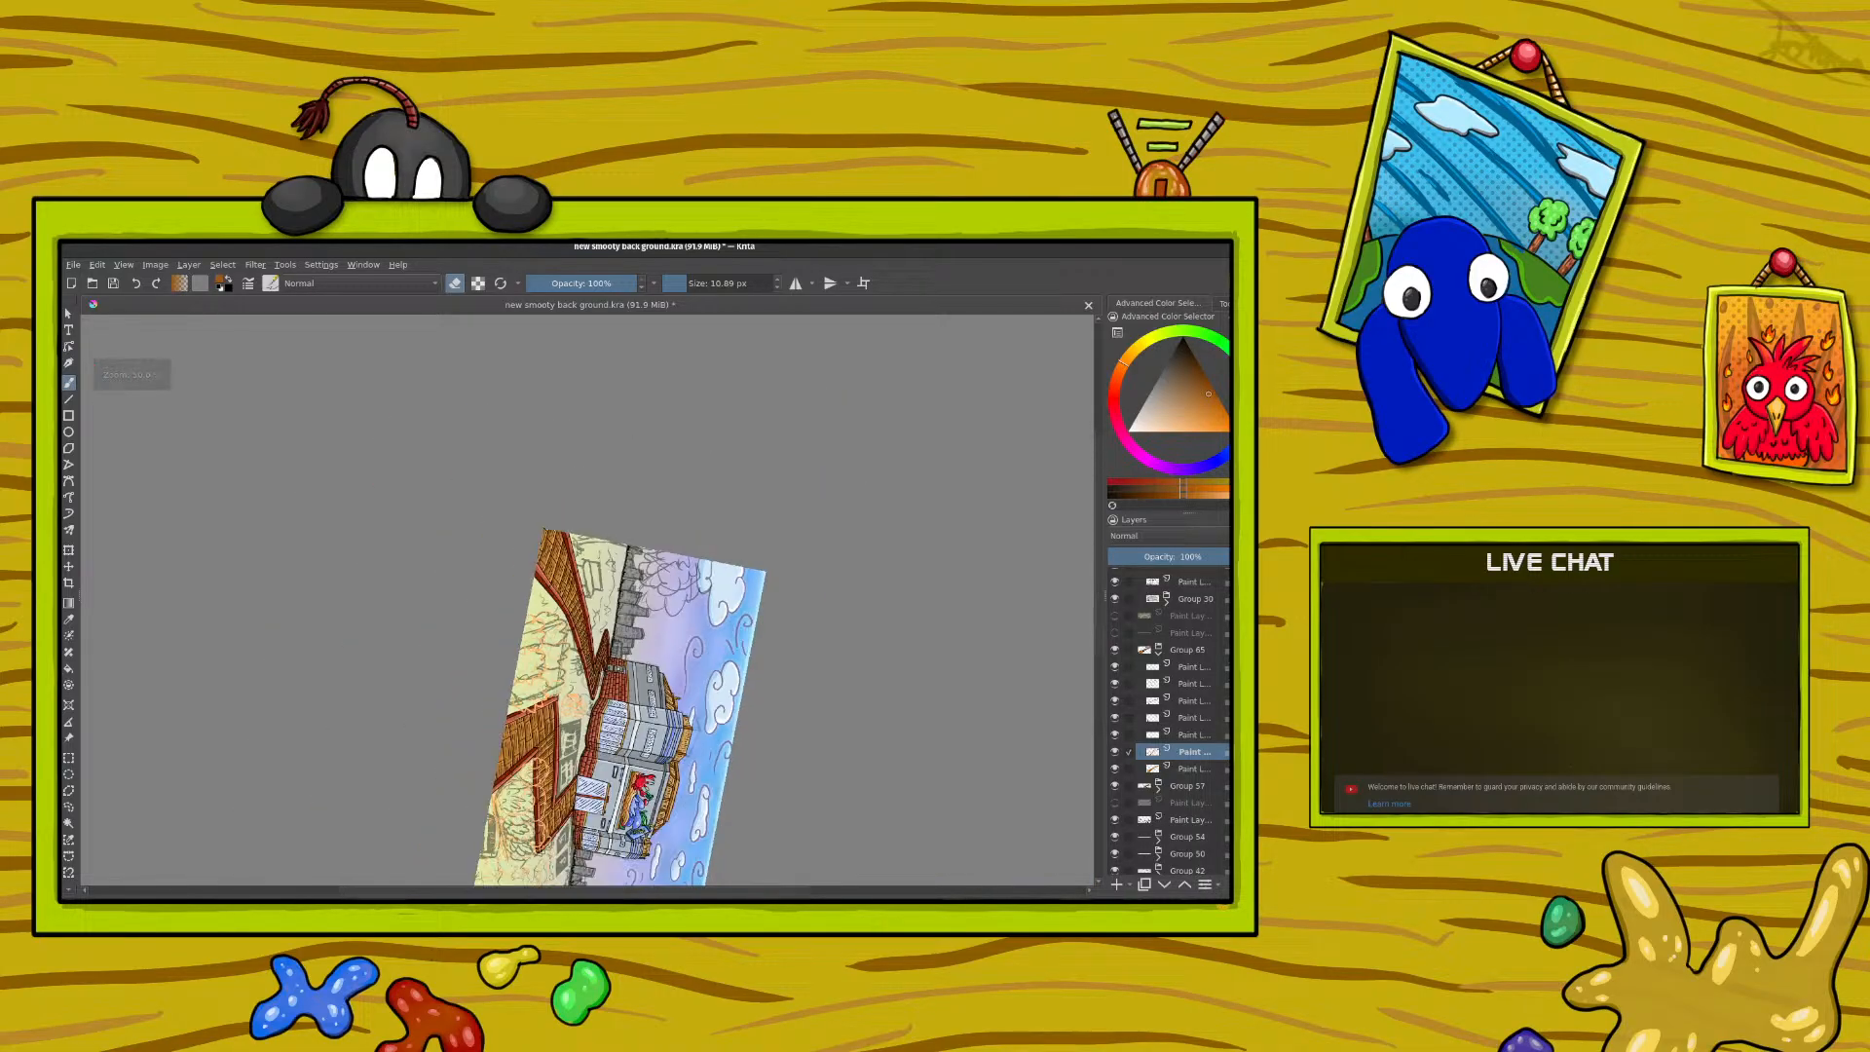
{"action": "right_click", "coordinate": [571, 625]}
{"action": "left_click_drag", "start_coordinate": [677, 640], "coordinate": [586, 522]}
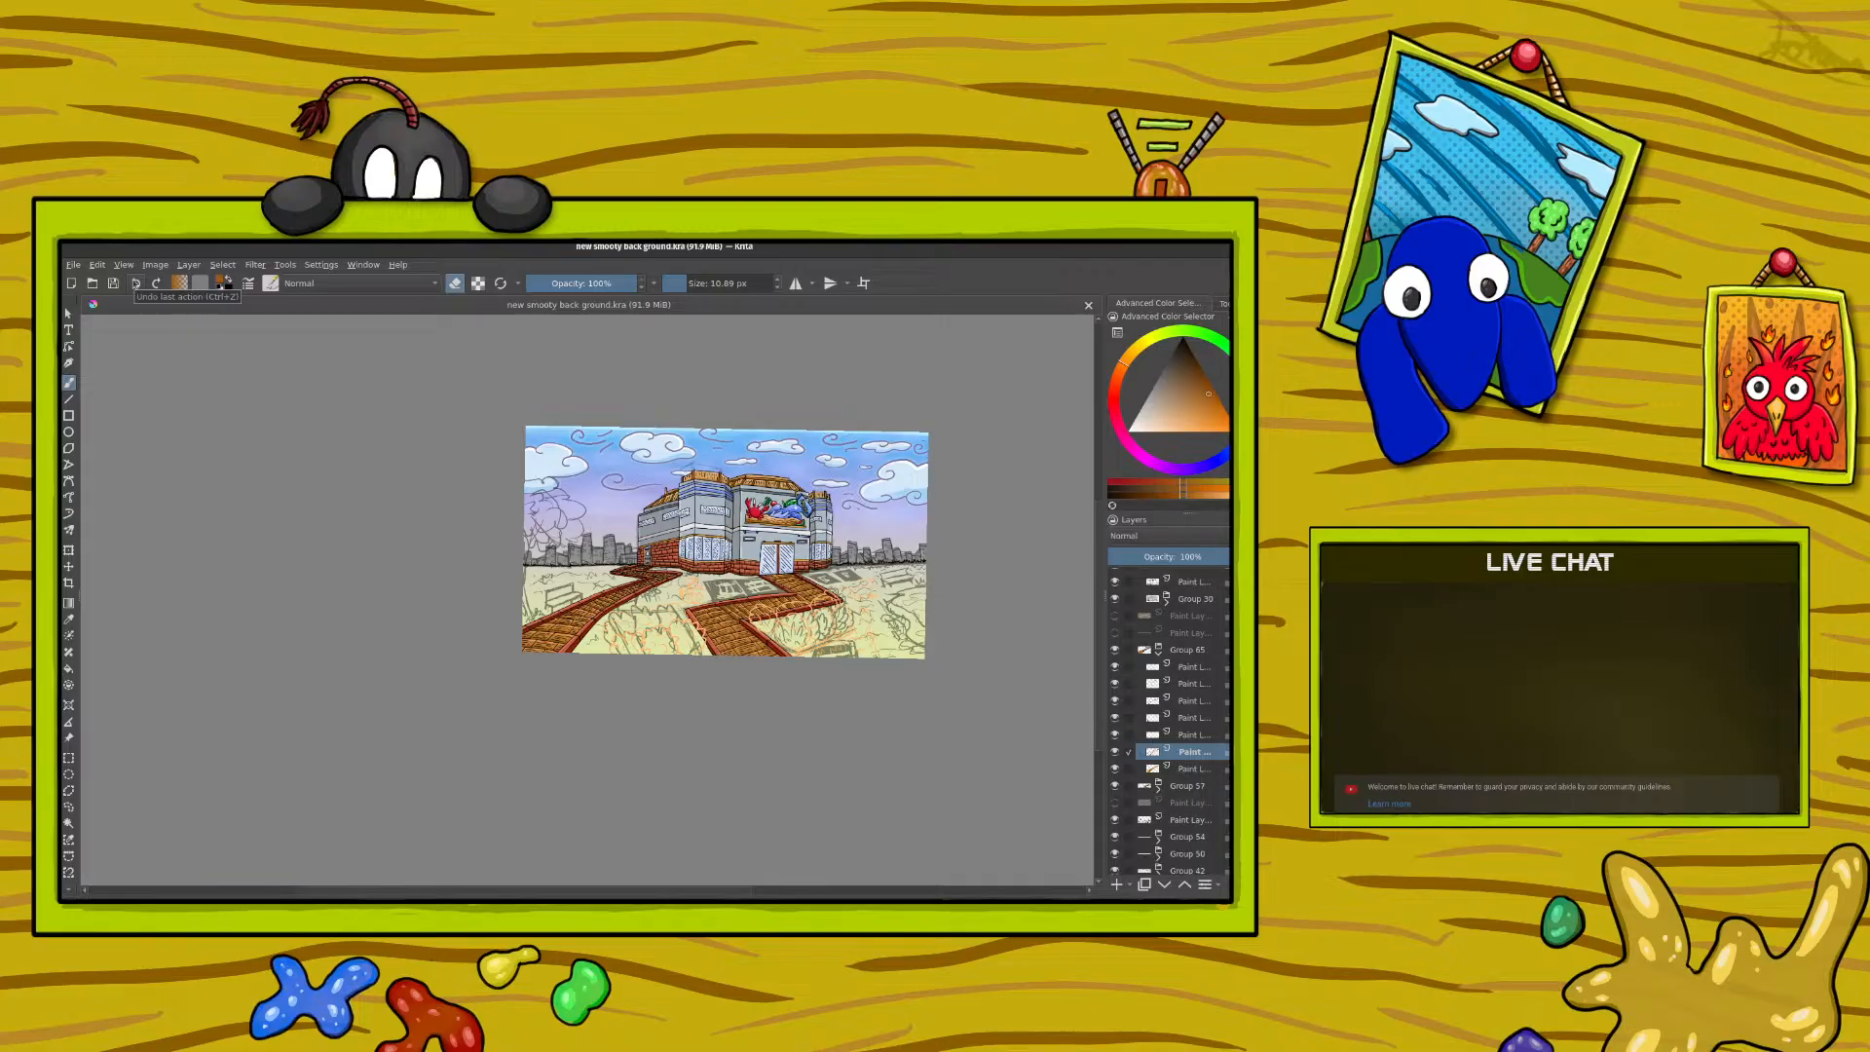
{"action": "left_click", "coordinate": [136, 284]}
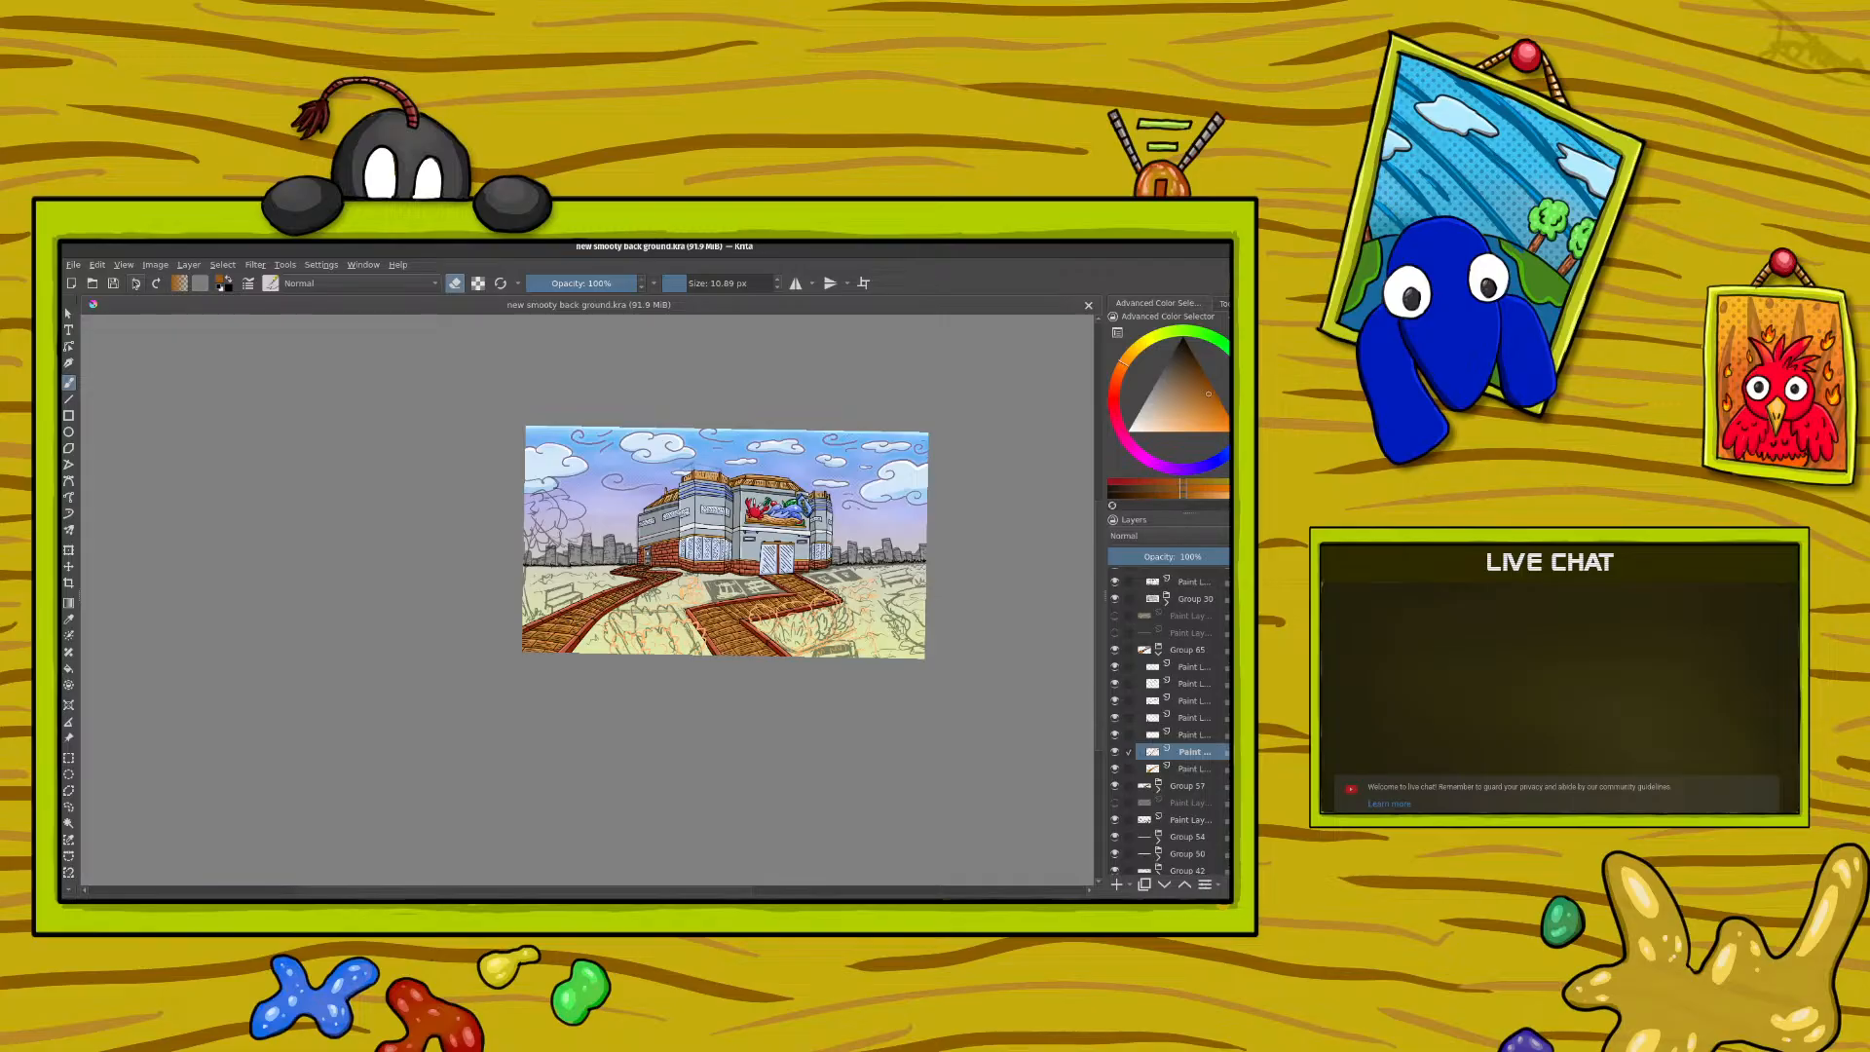